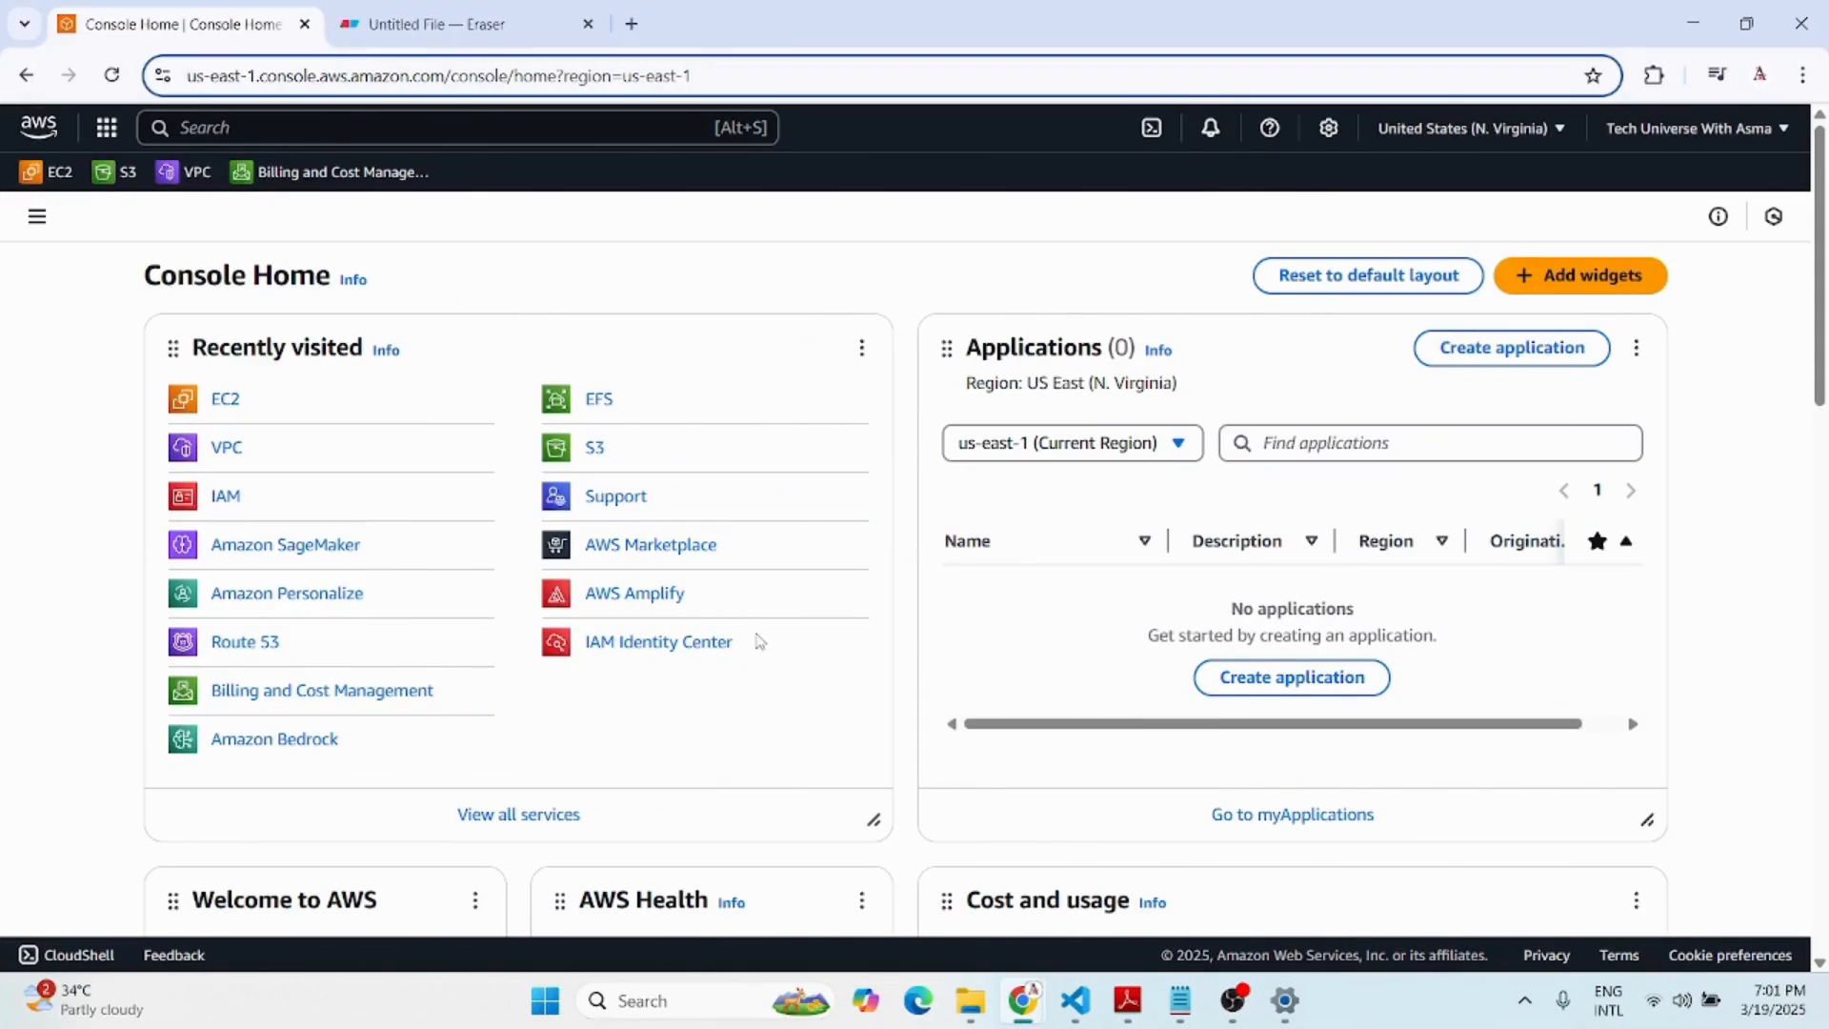
Open the VPC service's list of VPCs and start creating a new VPC.
click(183, 124)
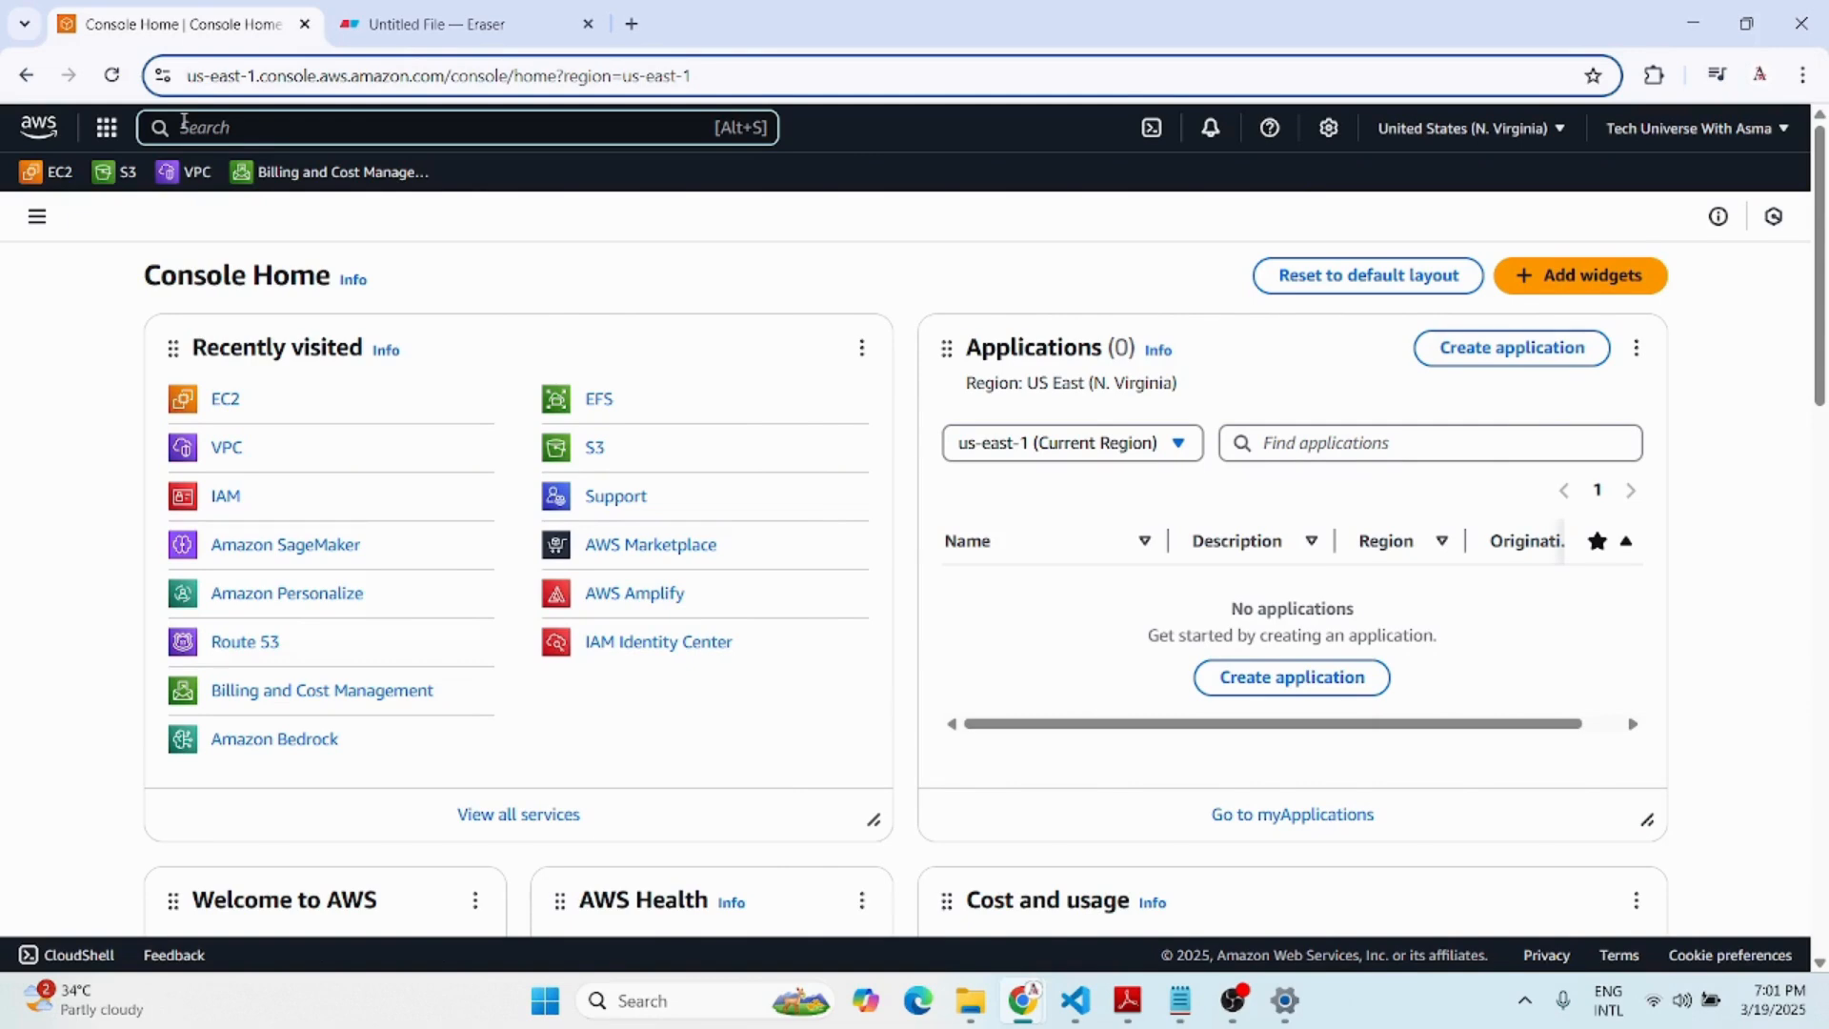
text(VPC)
key(Return)
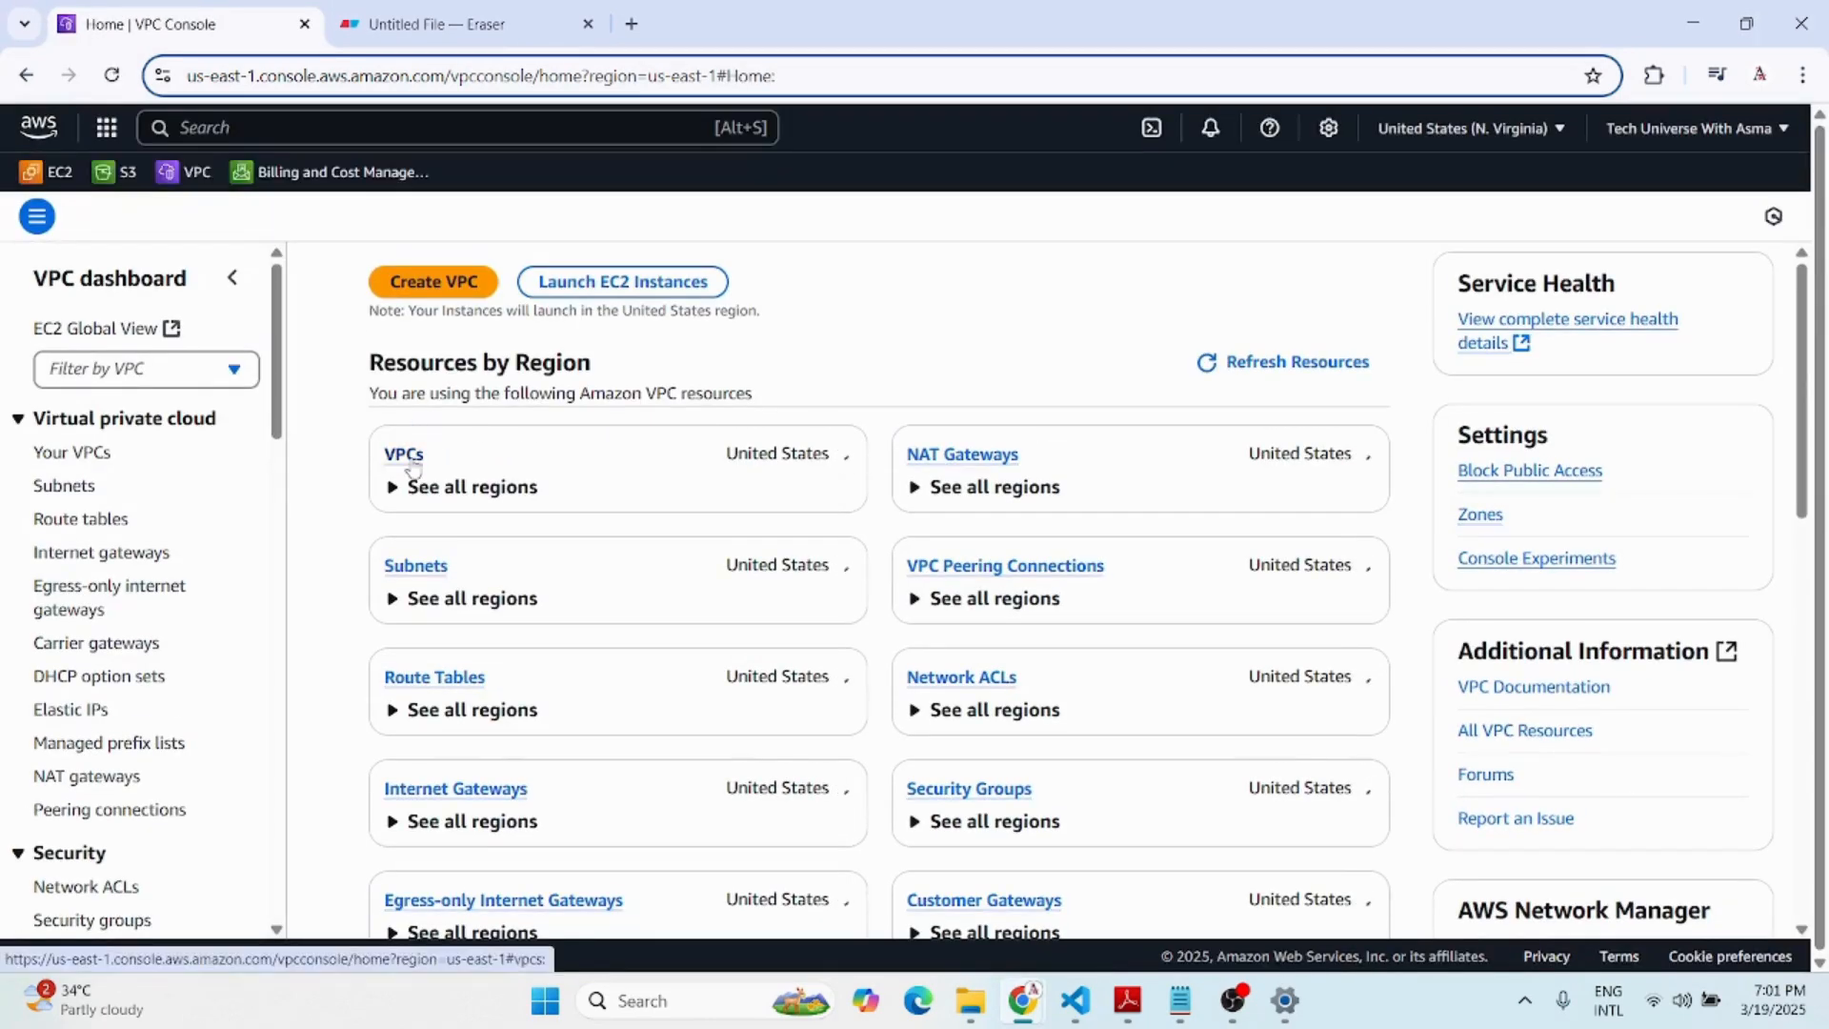
click(410, 461)
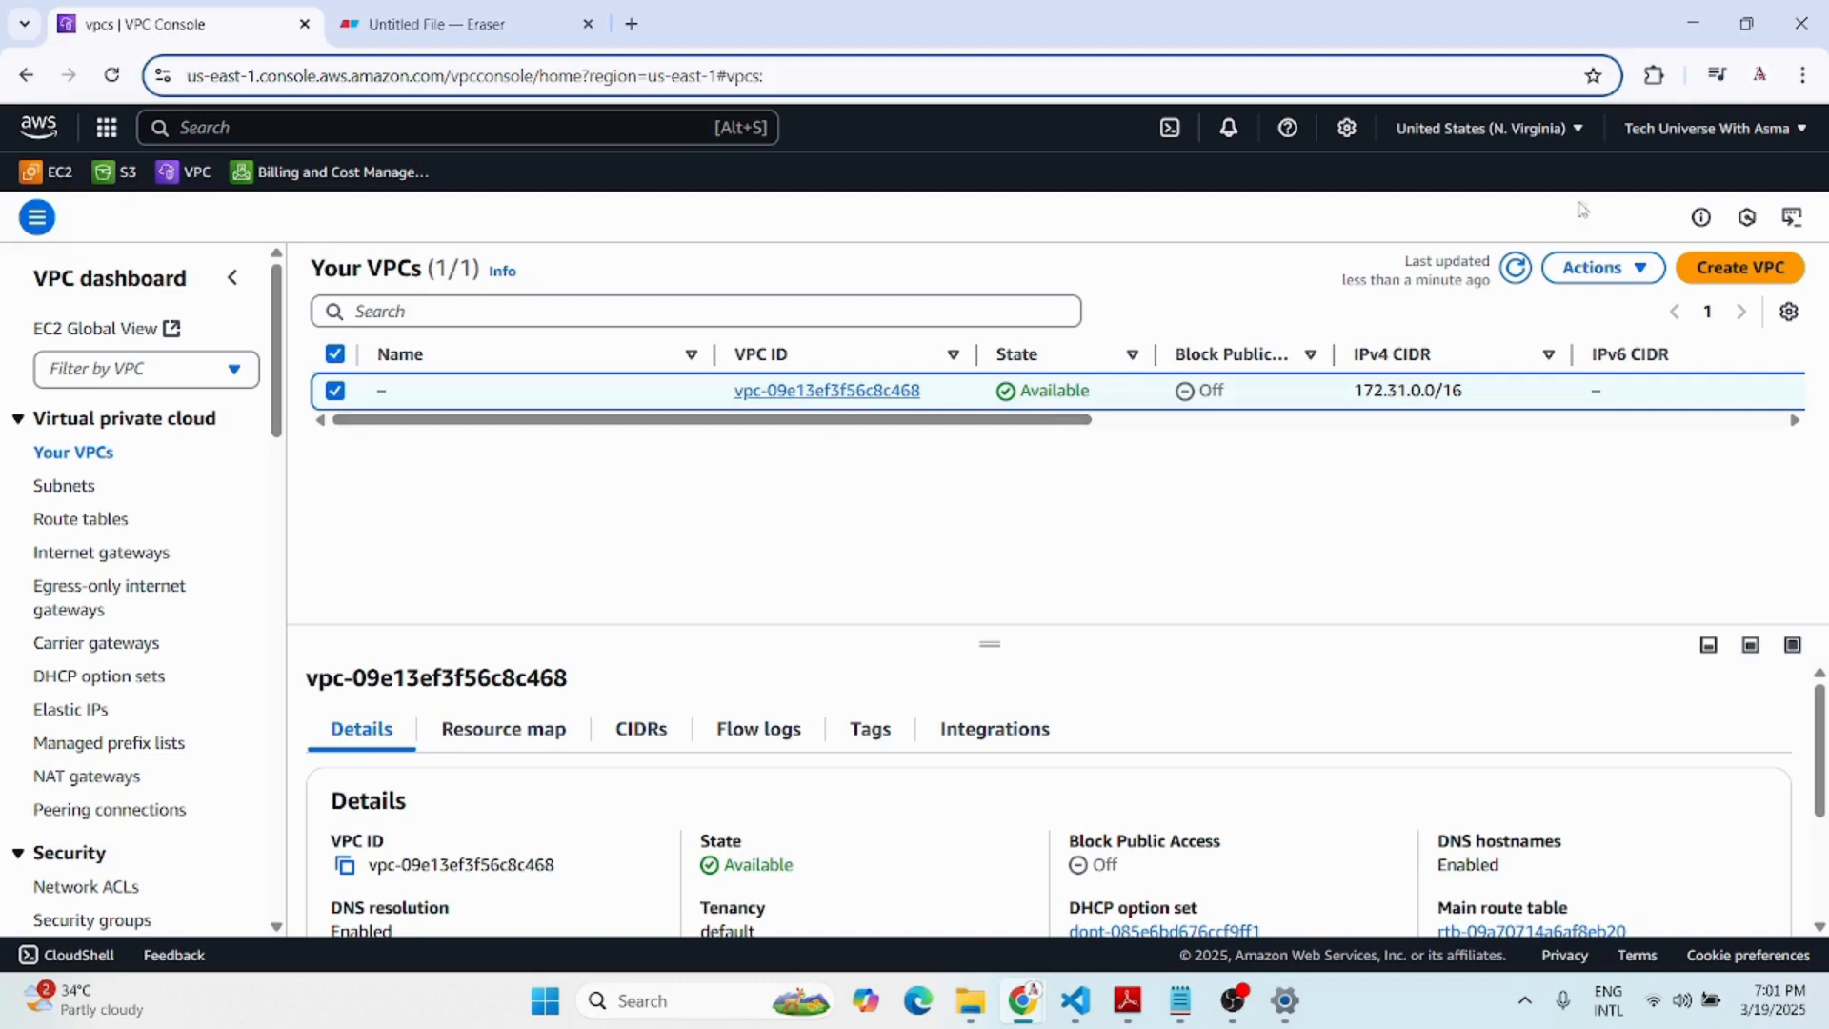
click(1732, 267)
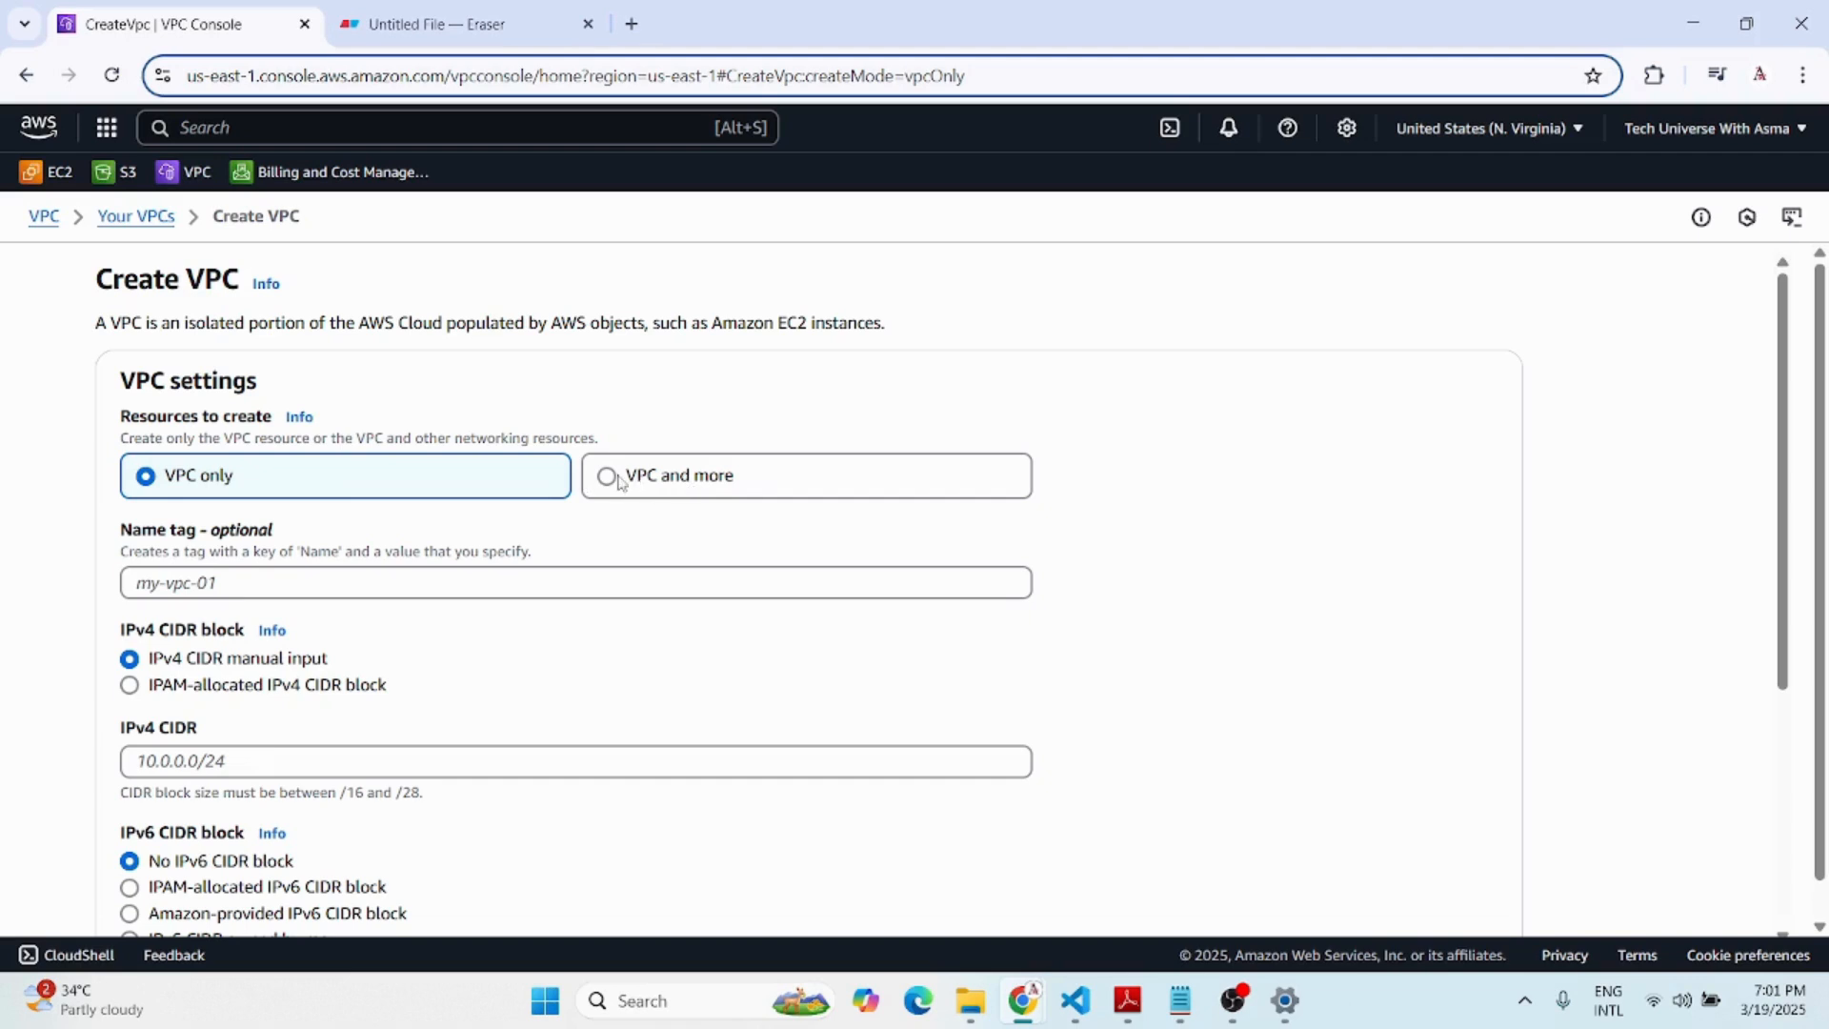
Enter my-vpc-A as the new VPC's name tag and check the architecture diagram in Eraser.
click(264, 585)
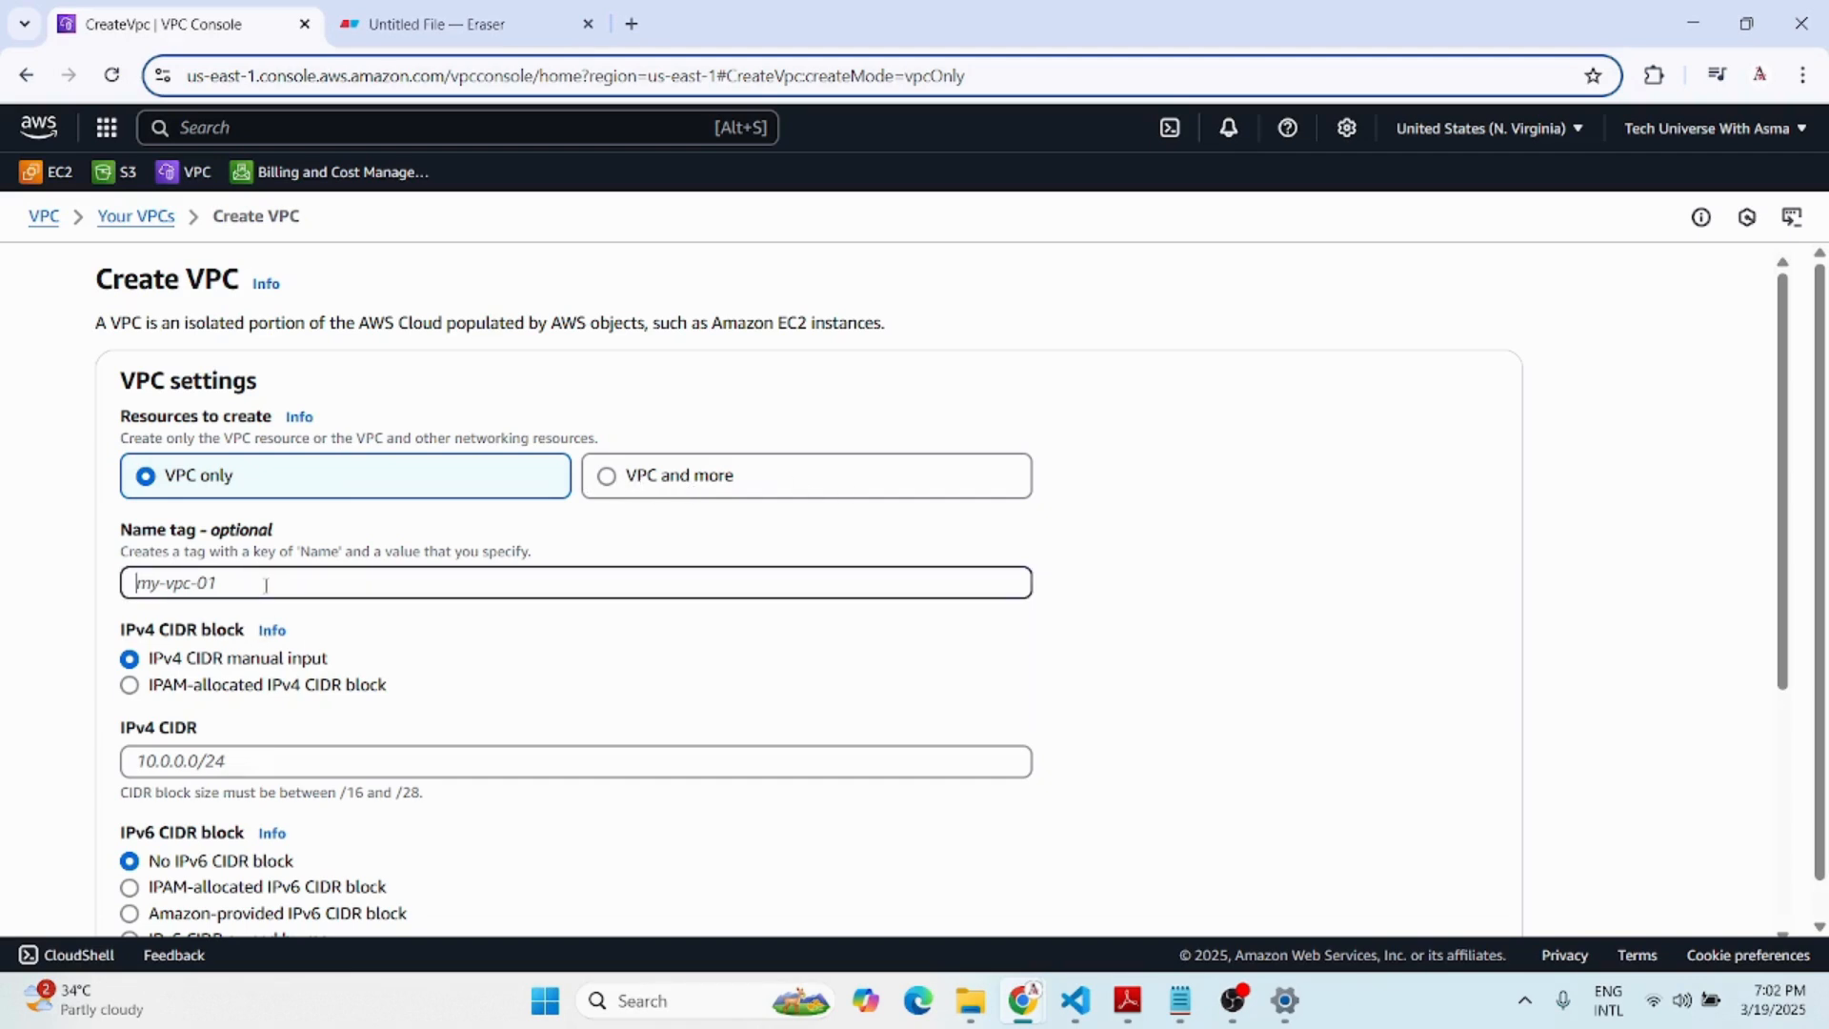
text(vp)
text(my-)
click(457, 23)
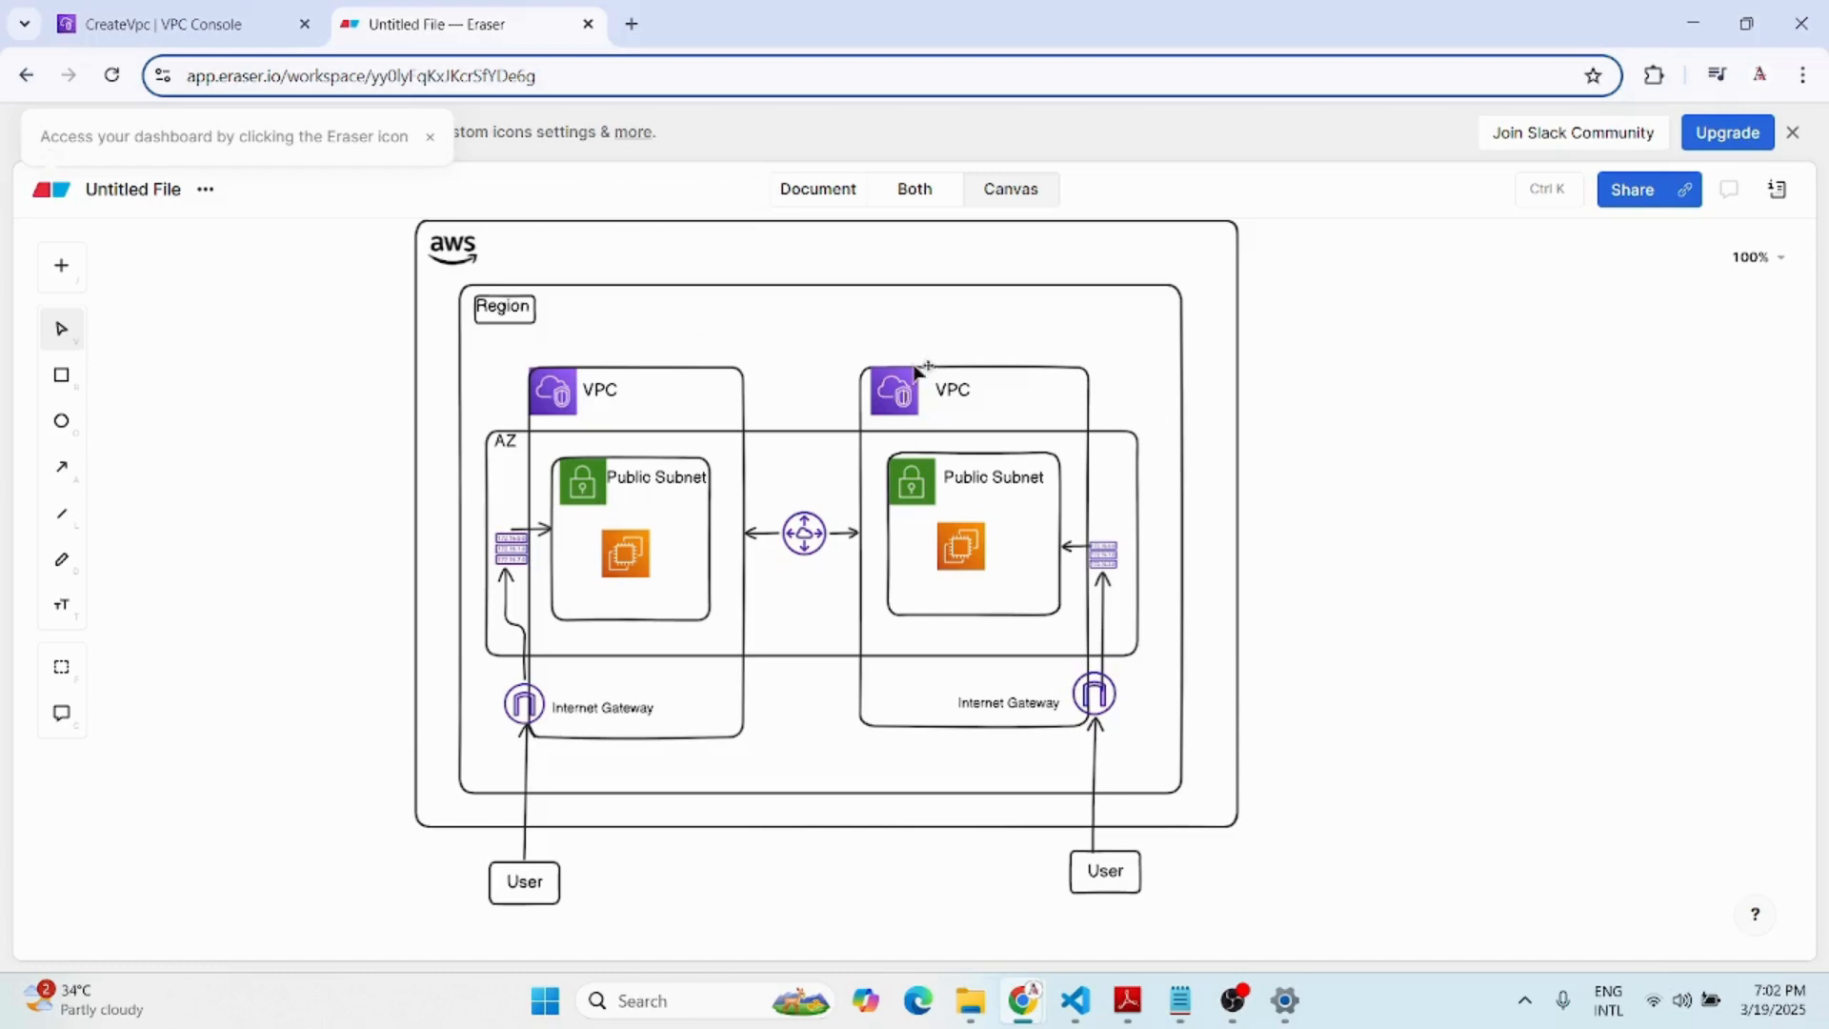
click(181, 10)
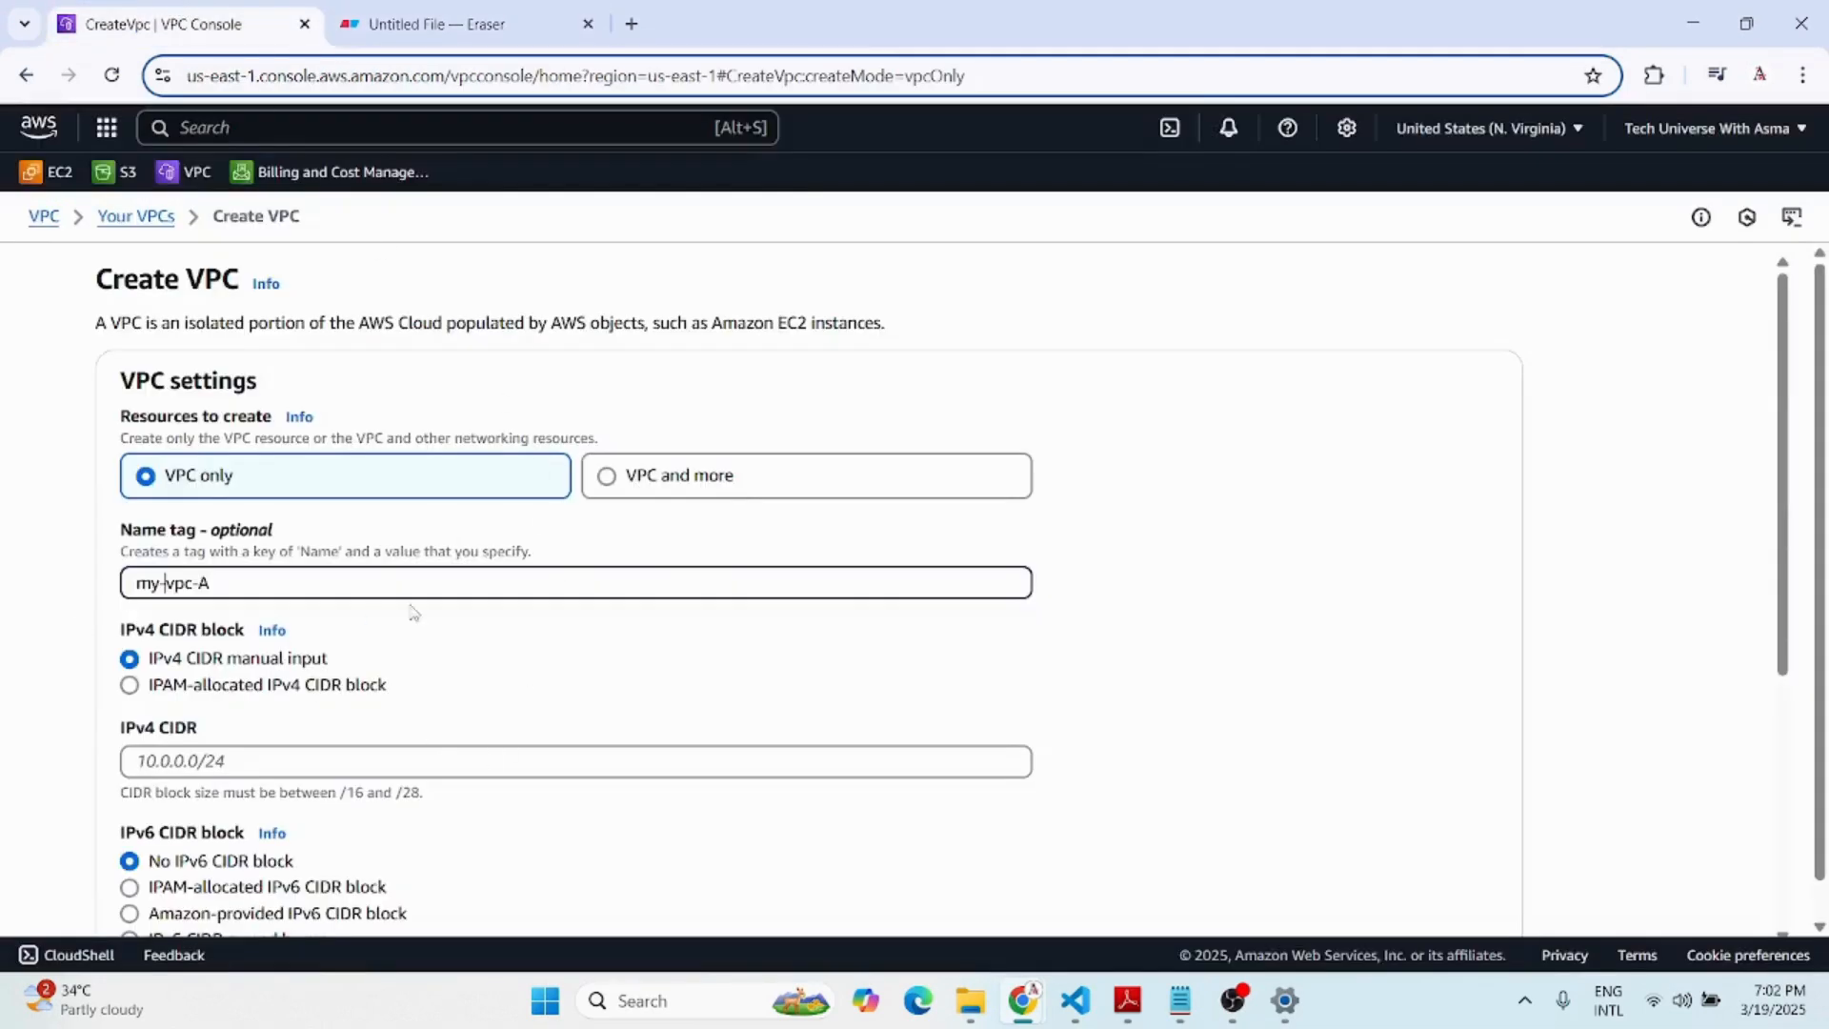
Set the VPC's manually entered IPv4 CIDR to 10.0.0.0/16.
scroll(409, 609, down, 3)
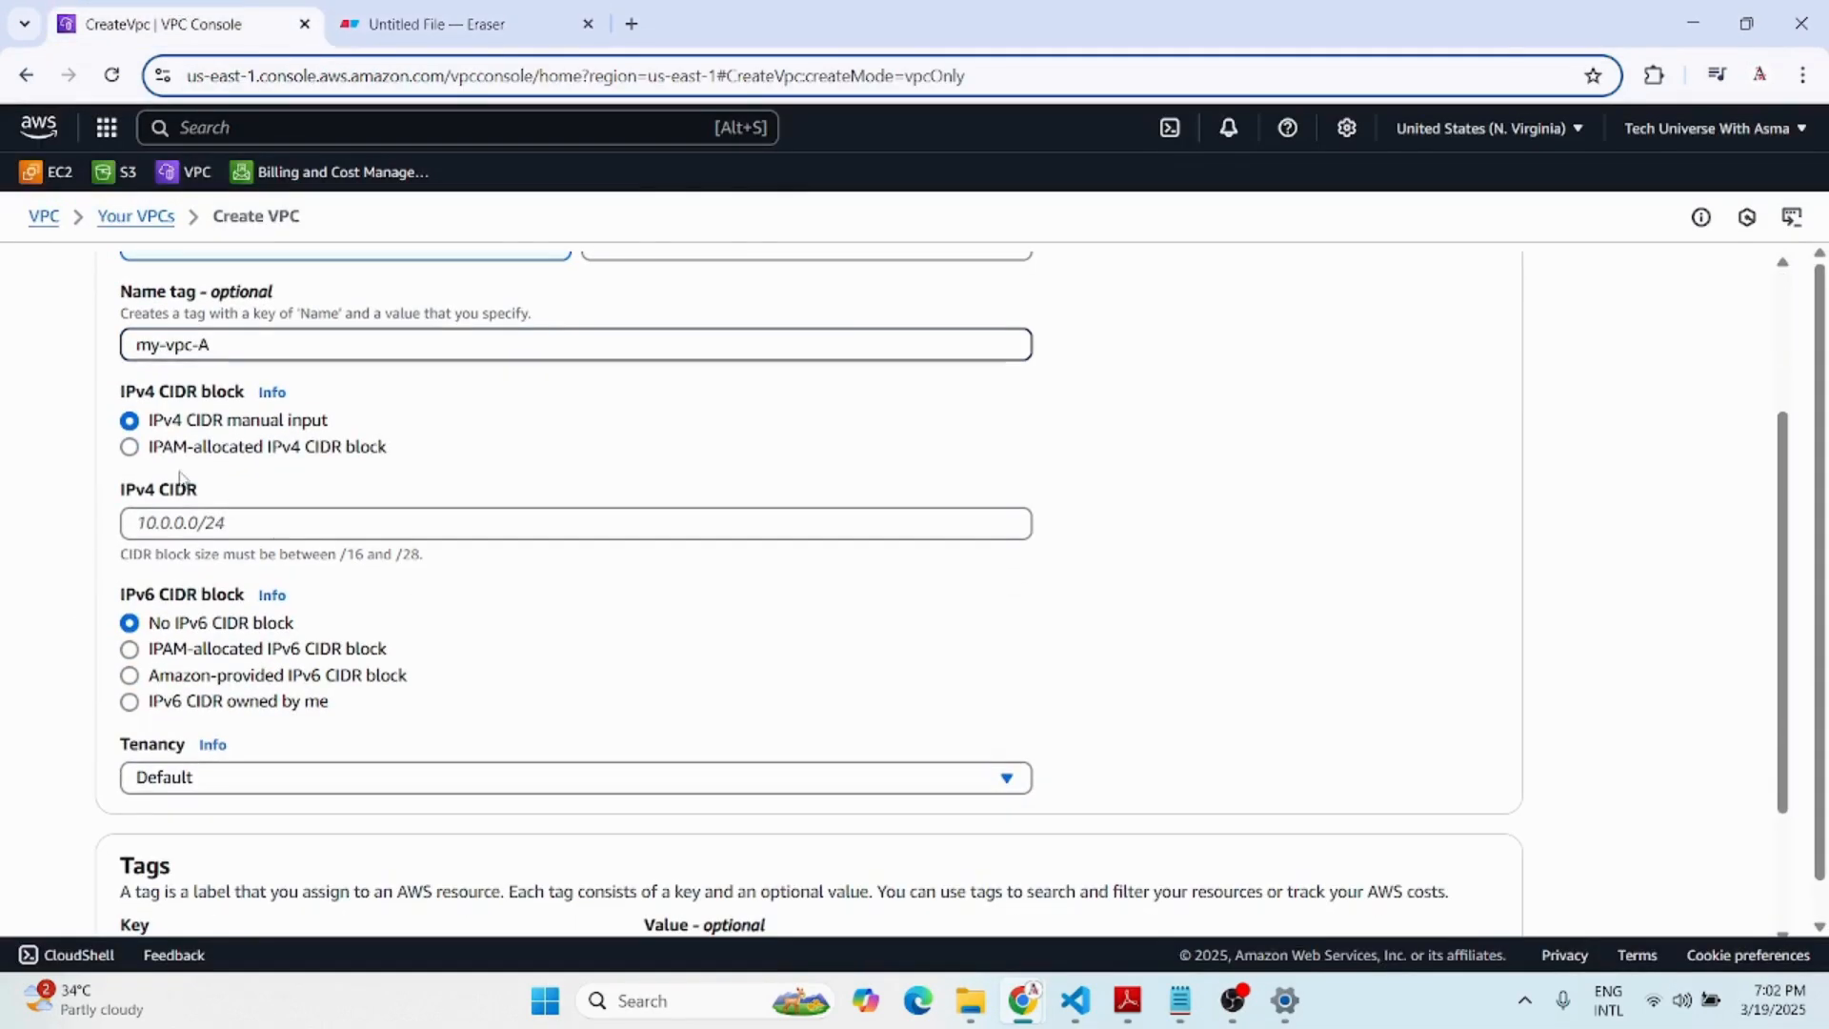
click(228, 530)
text(10)
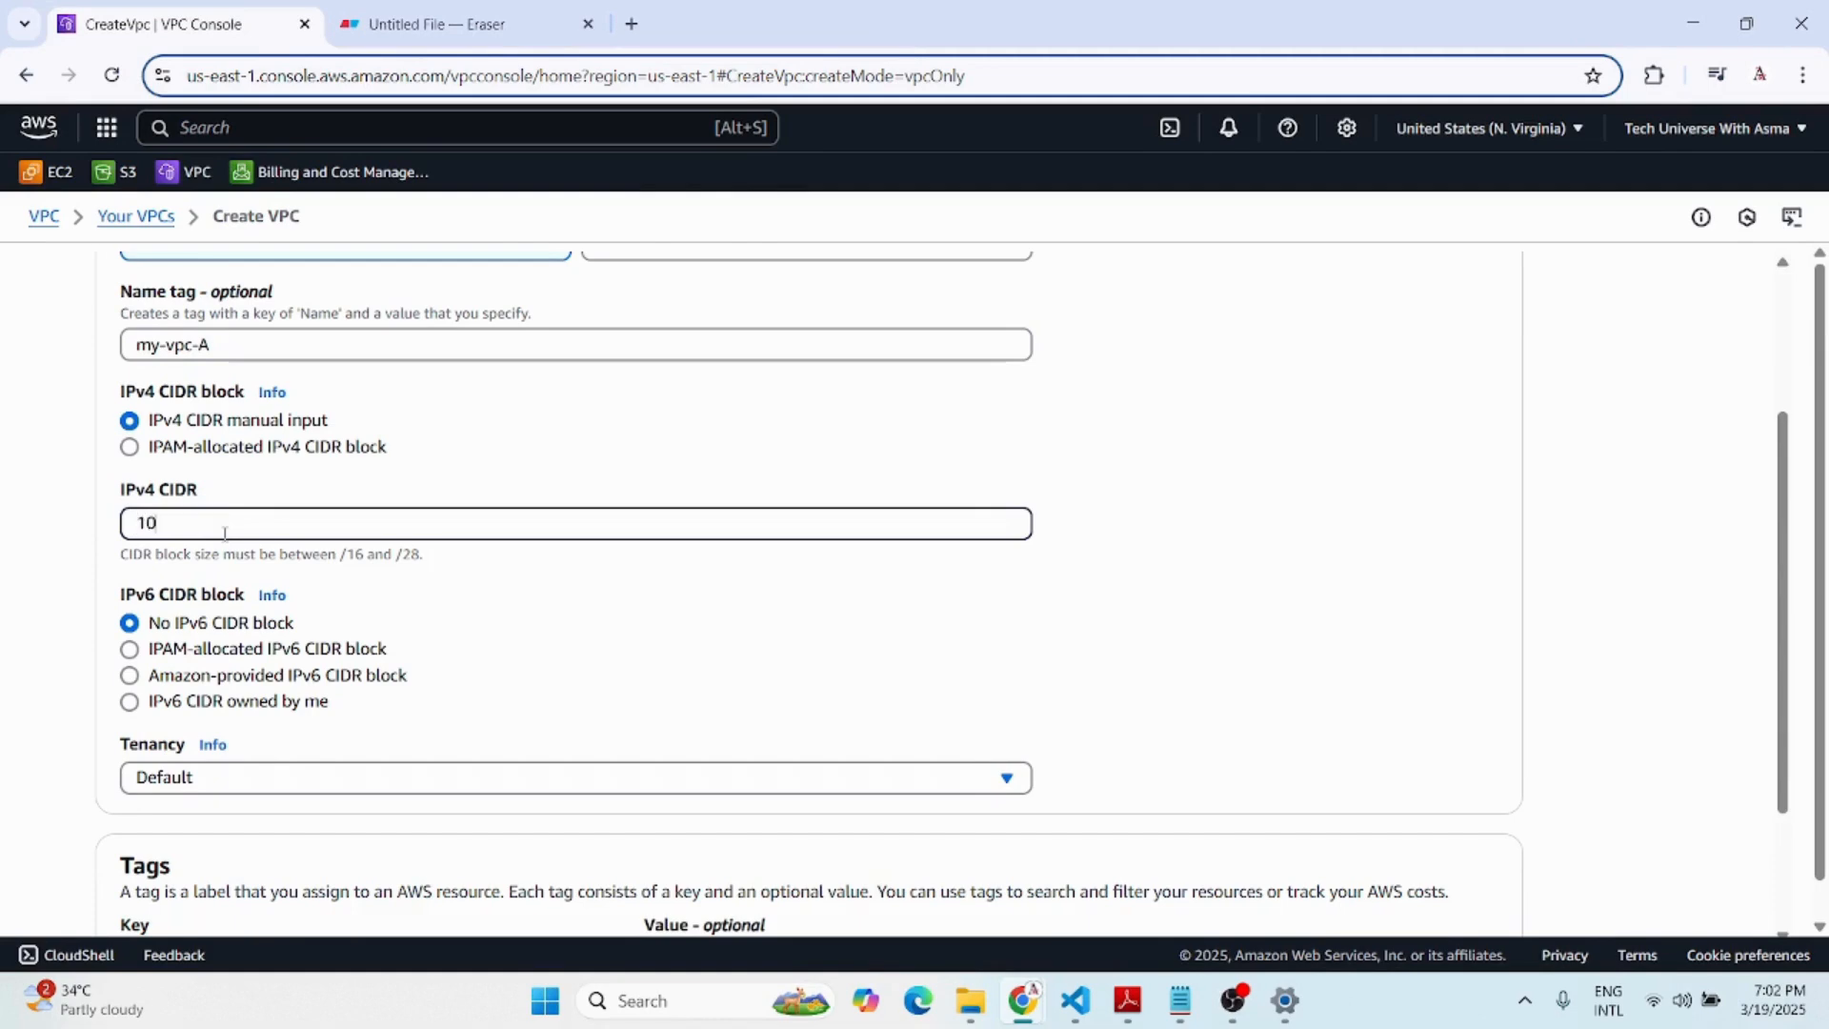
text(.0.0.0/16)
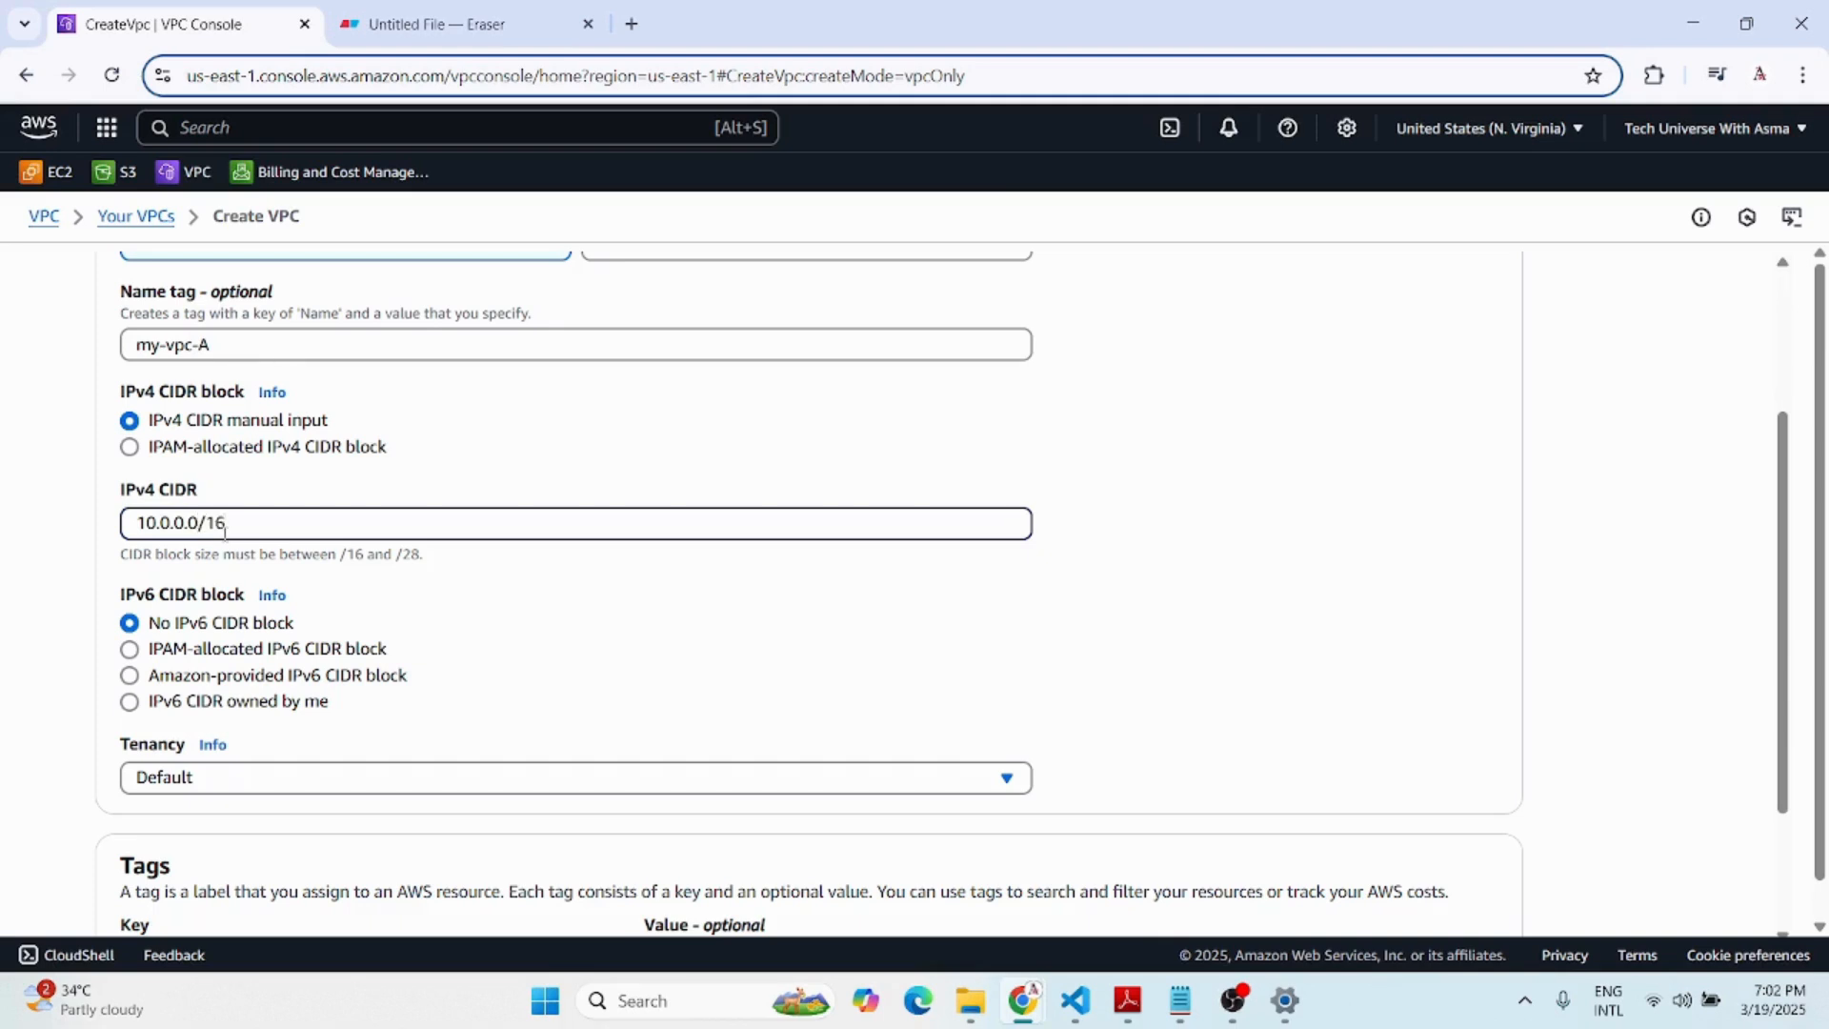
click(505, 562)
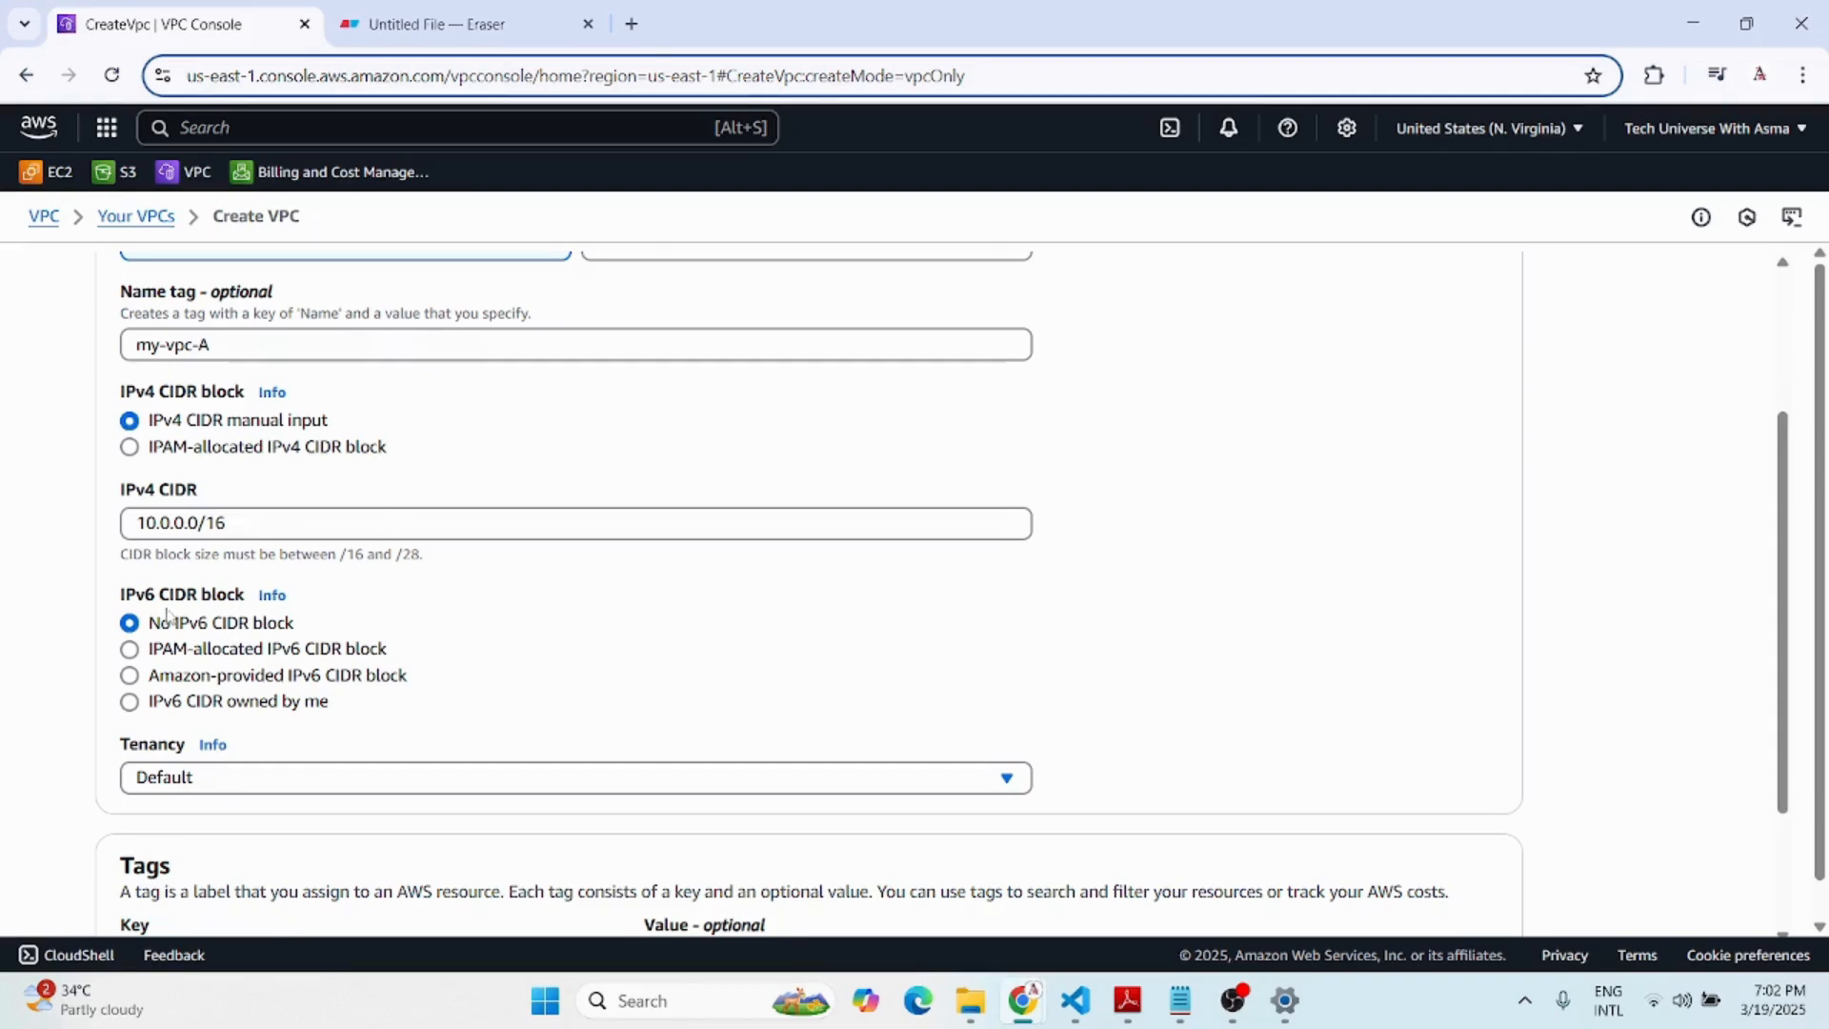
Keep the tenancy at Default and create the VPC.
scroll(300, 605, down, 1)
click(286, 660)
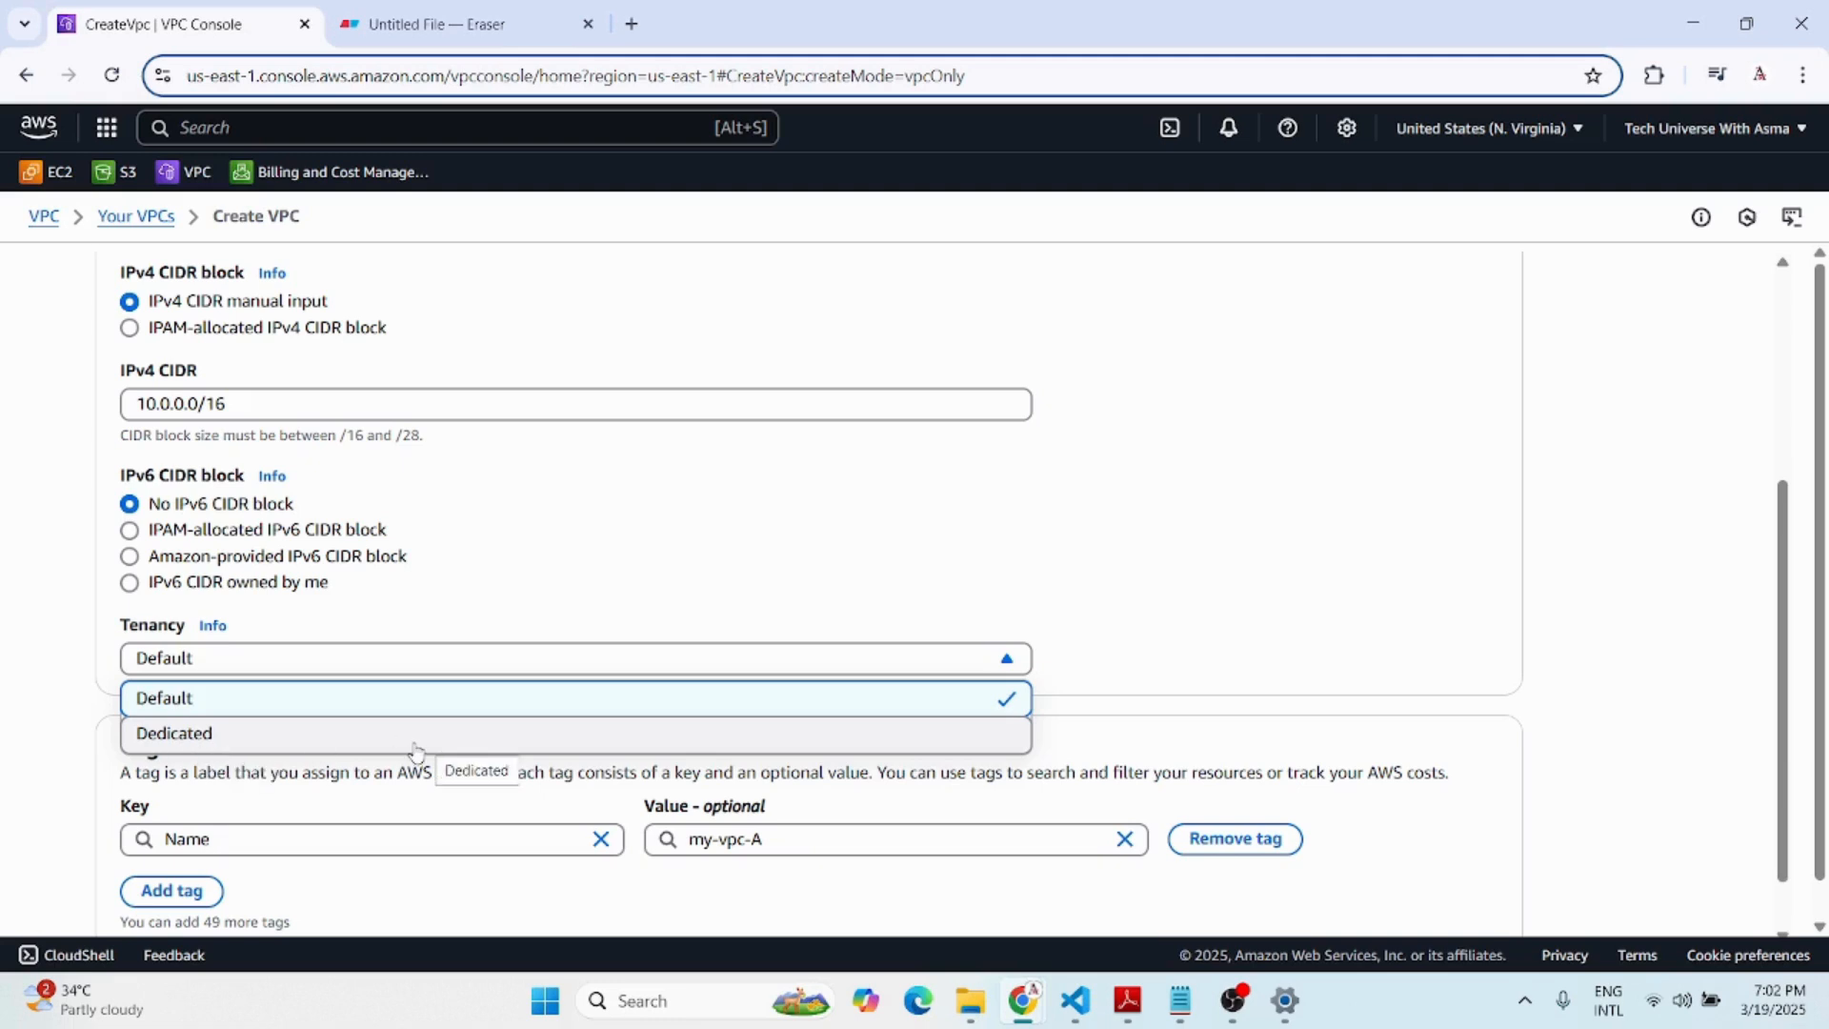
click(241, 704)
scroll(1069, 821, down, 1)
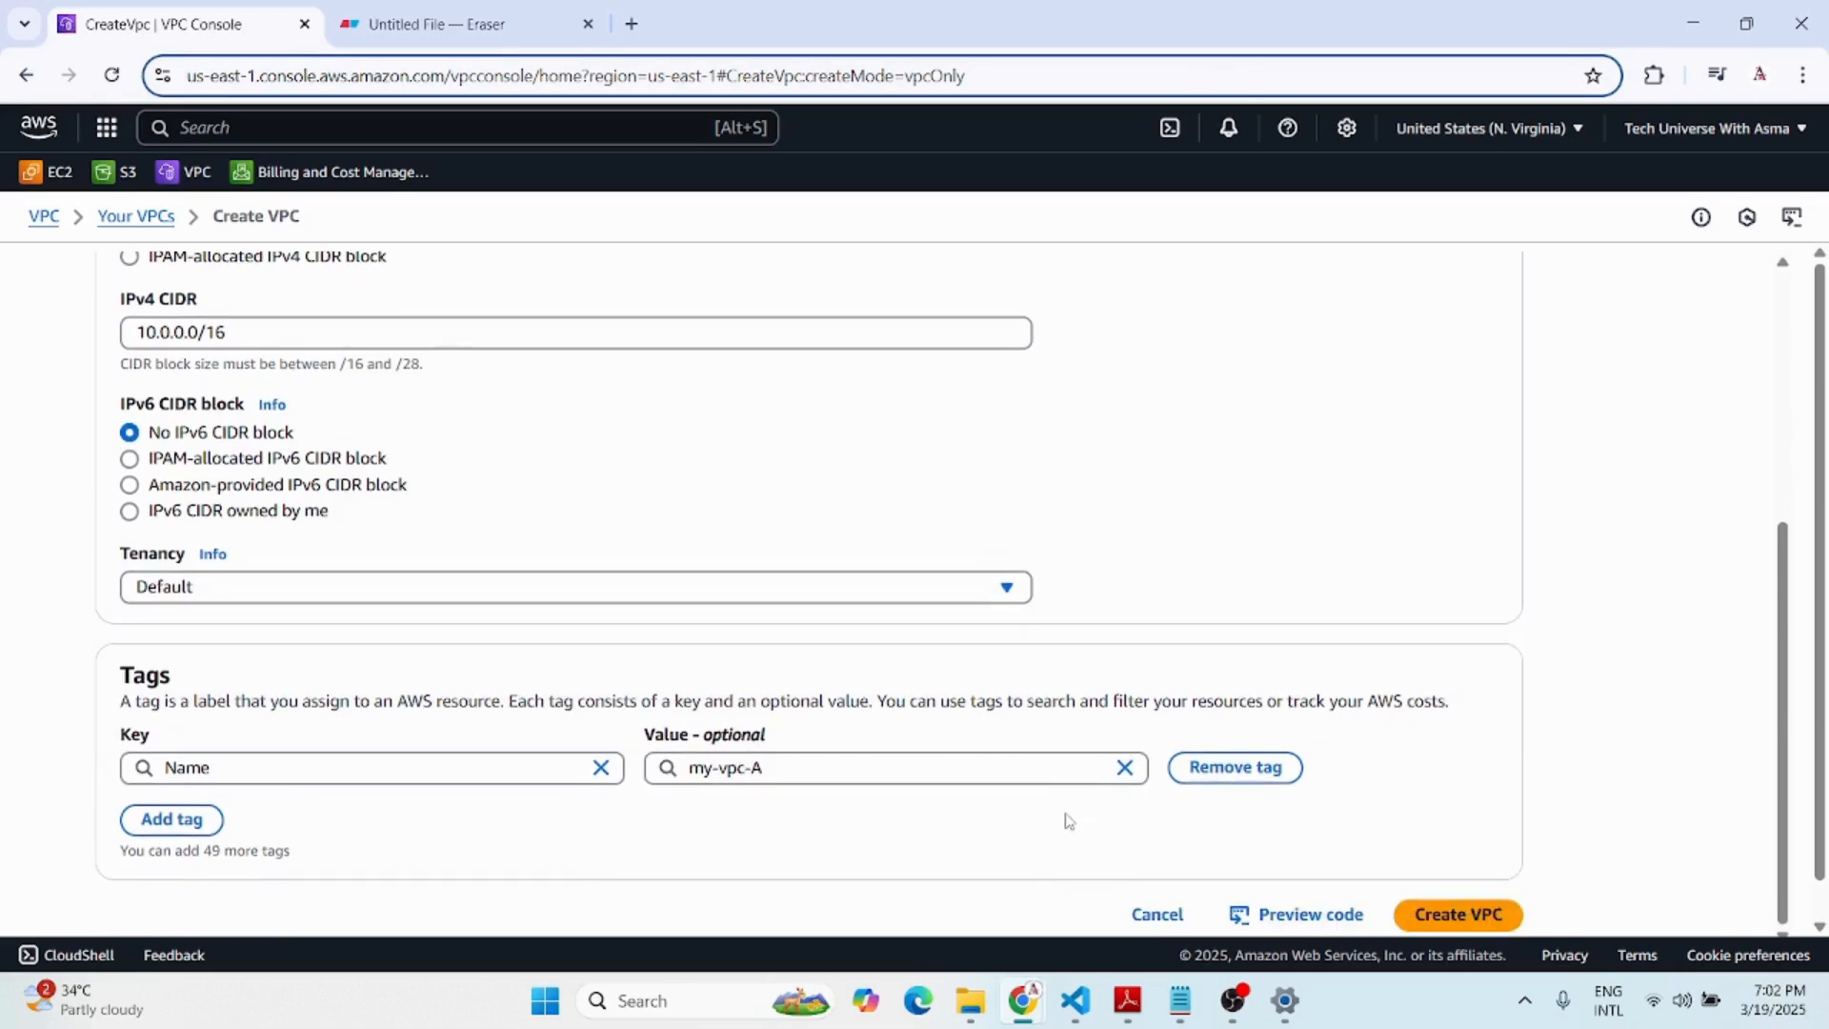
click(1463, 917)
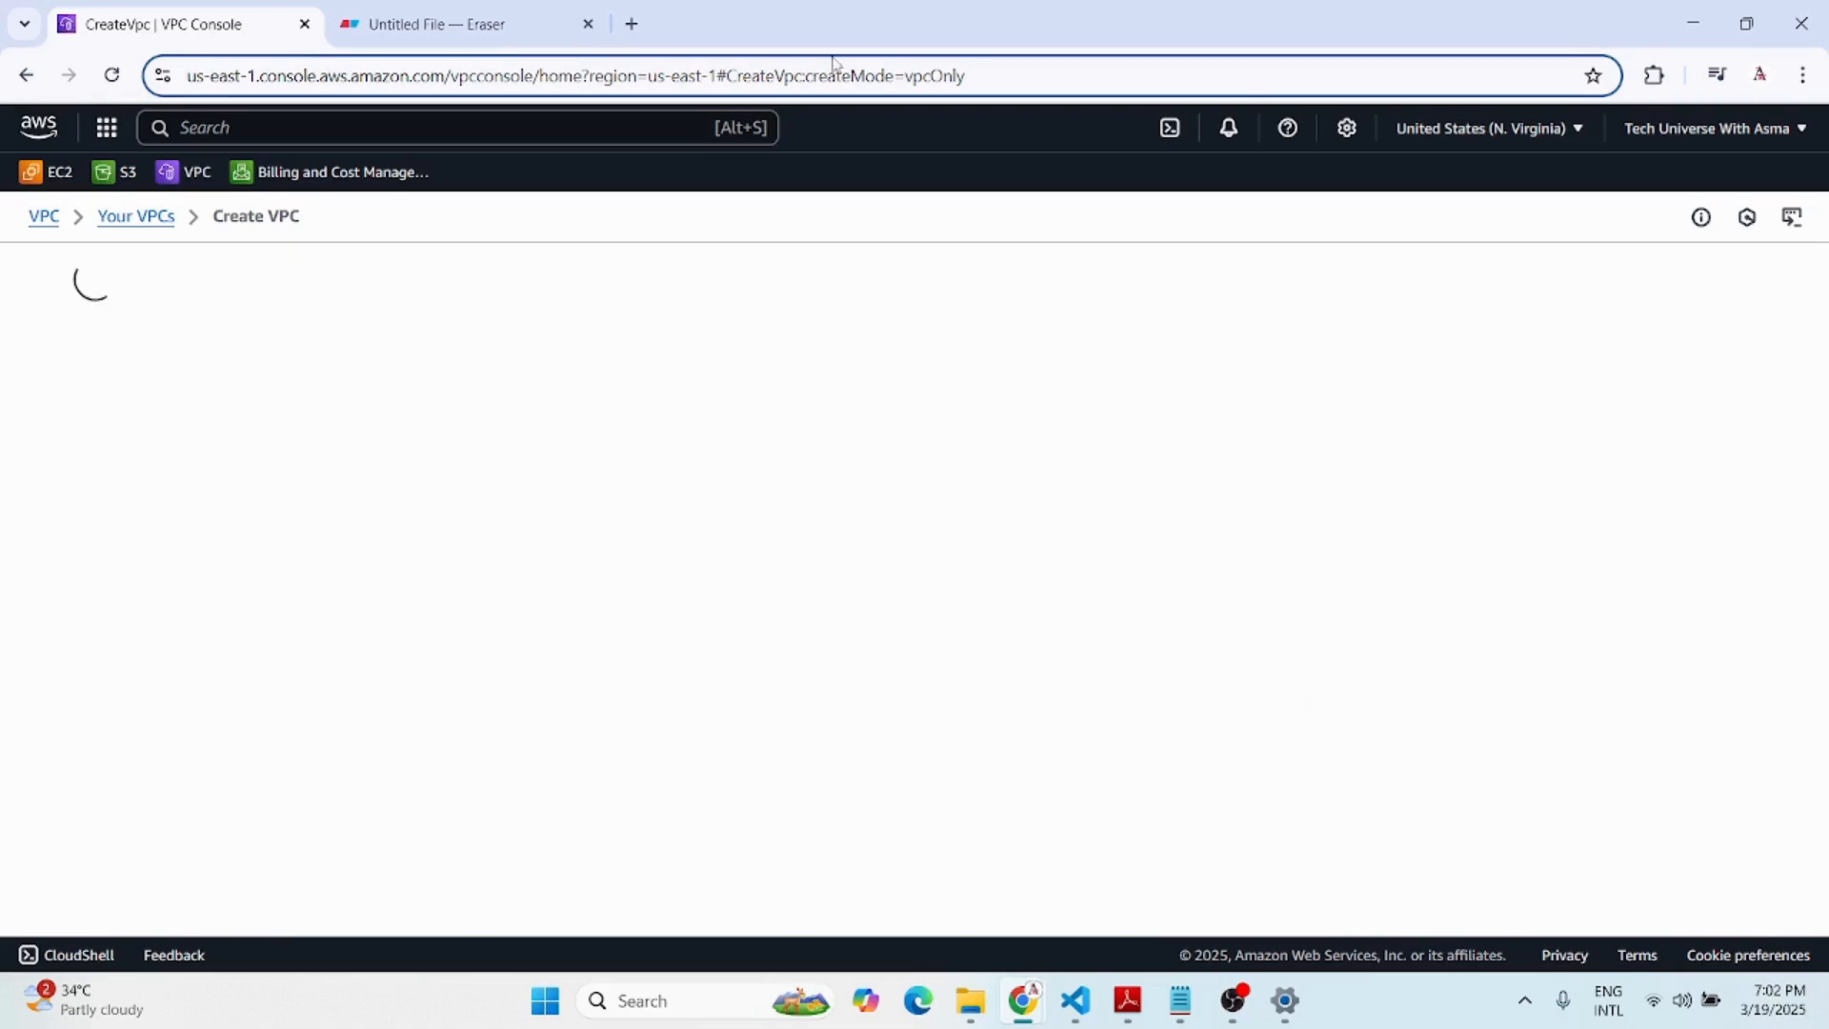
Check the Eraser architecture diagram, then start a new subnet in the VPC my-vpc-A.
click(461, 25)
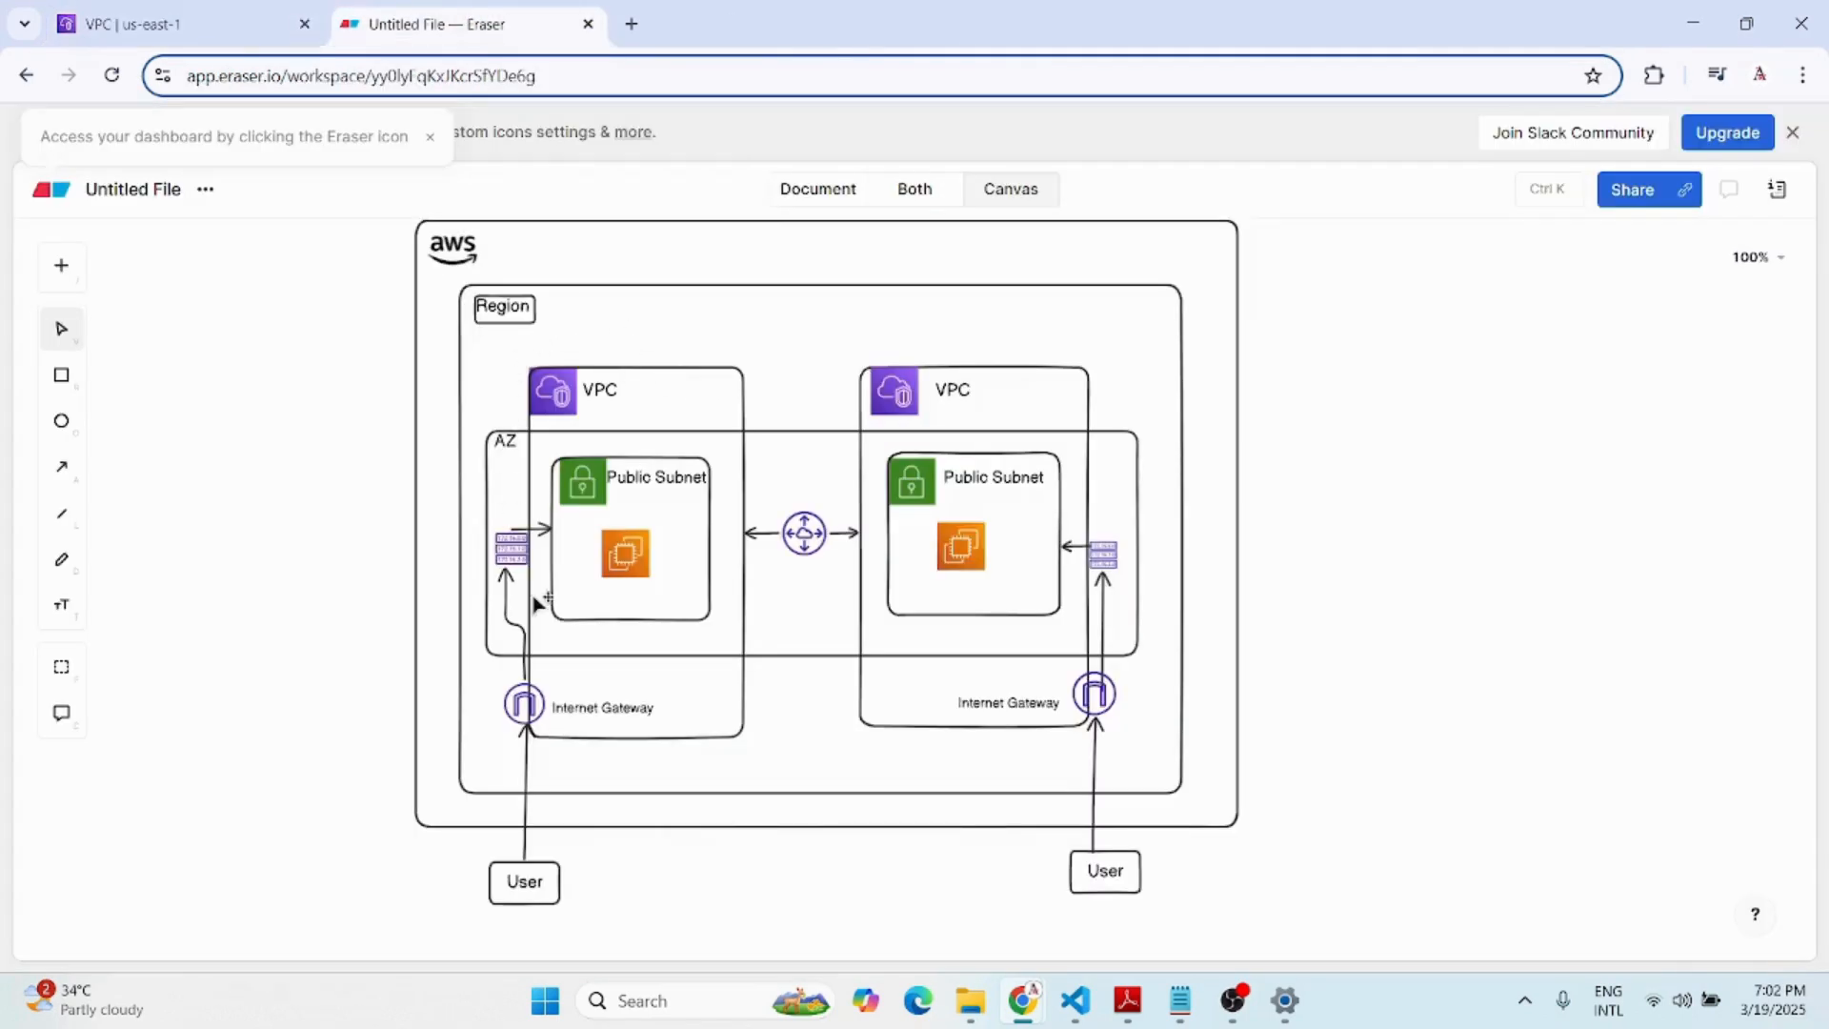
click(174, 21)
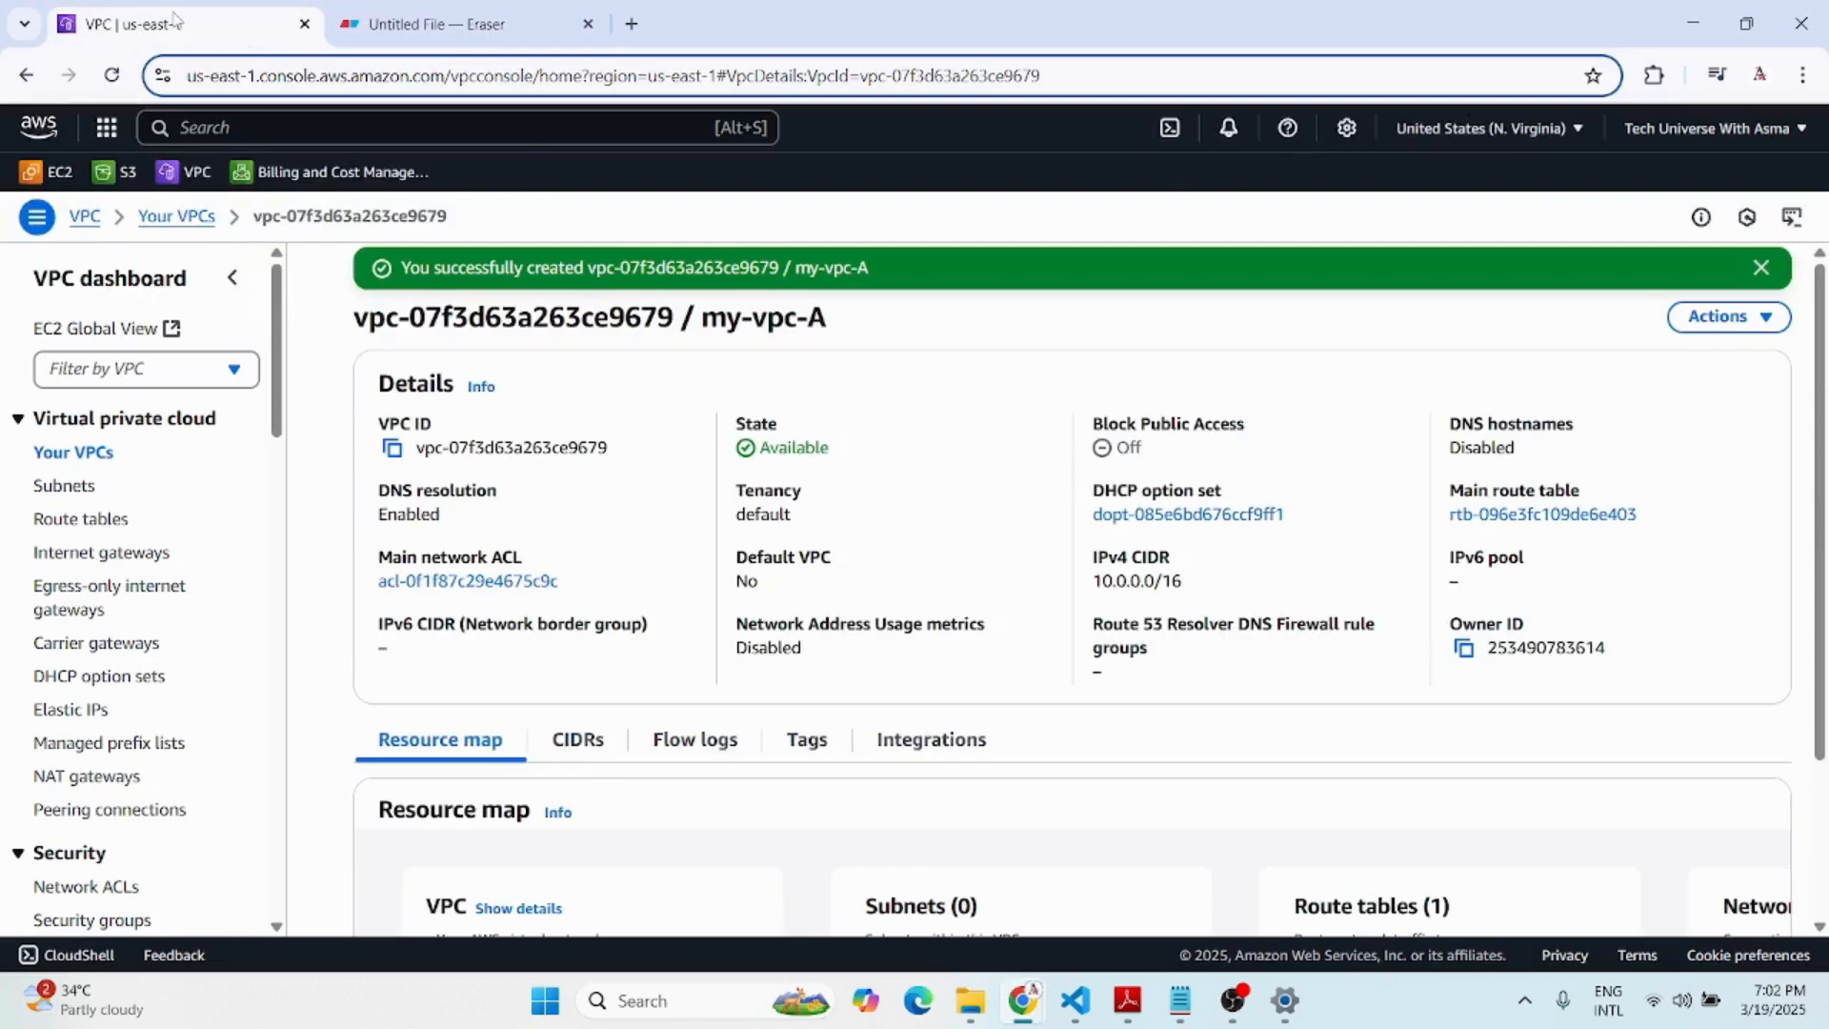
click(84, 489)
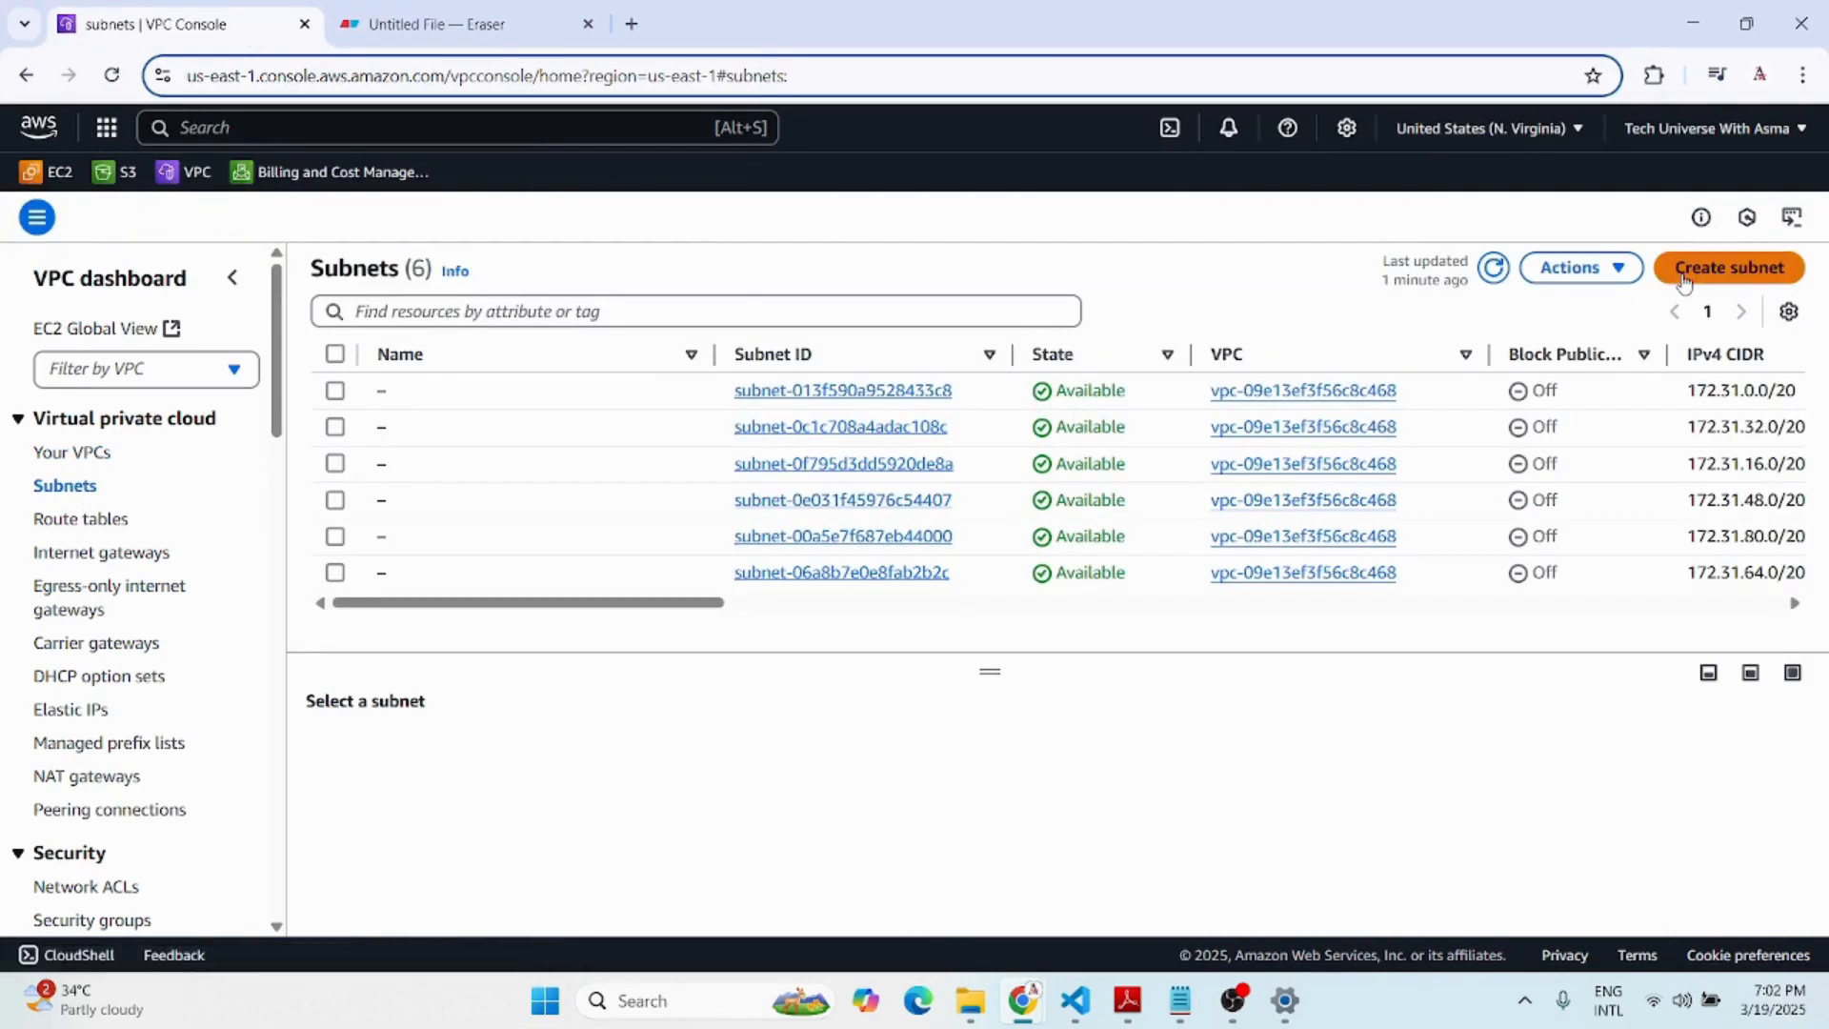
click(1684, 272)
click(493, 424)
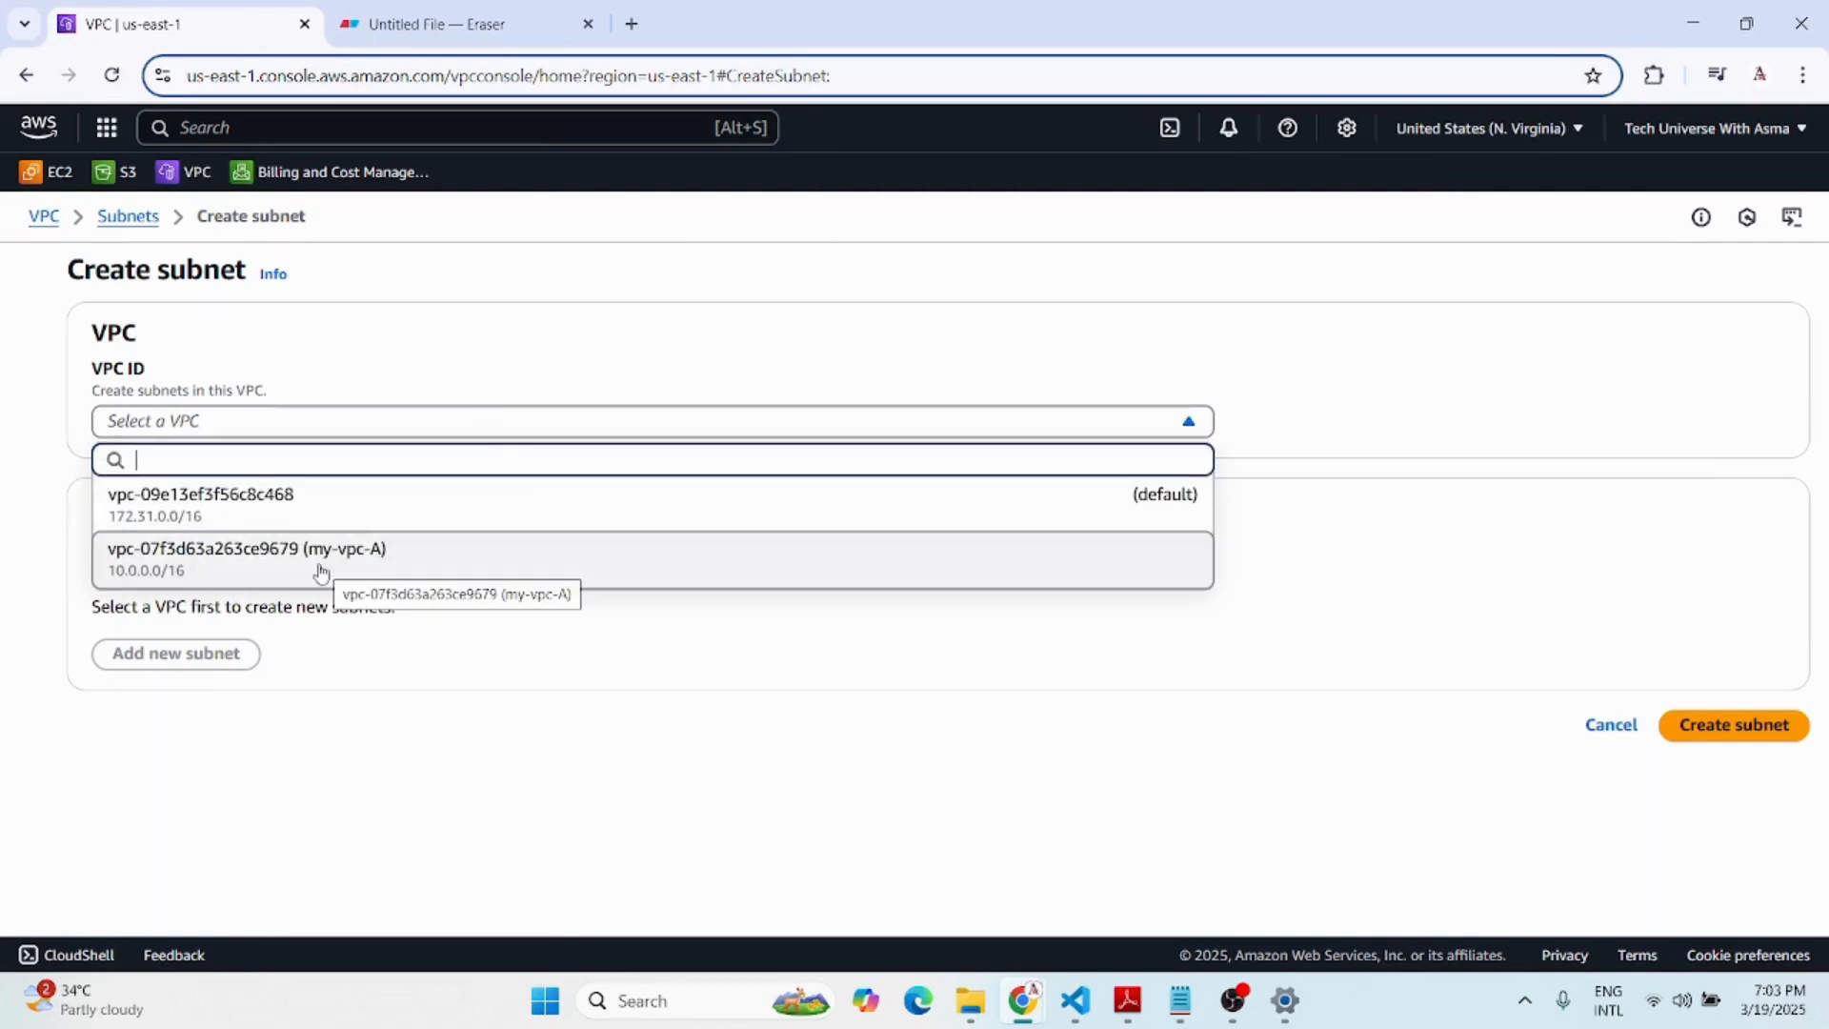
click(381, 576)
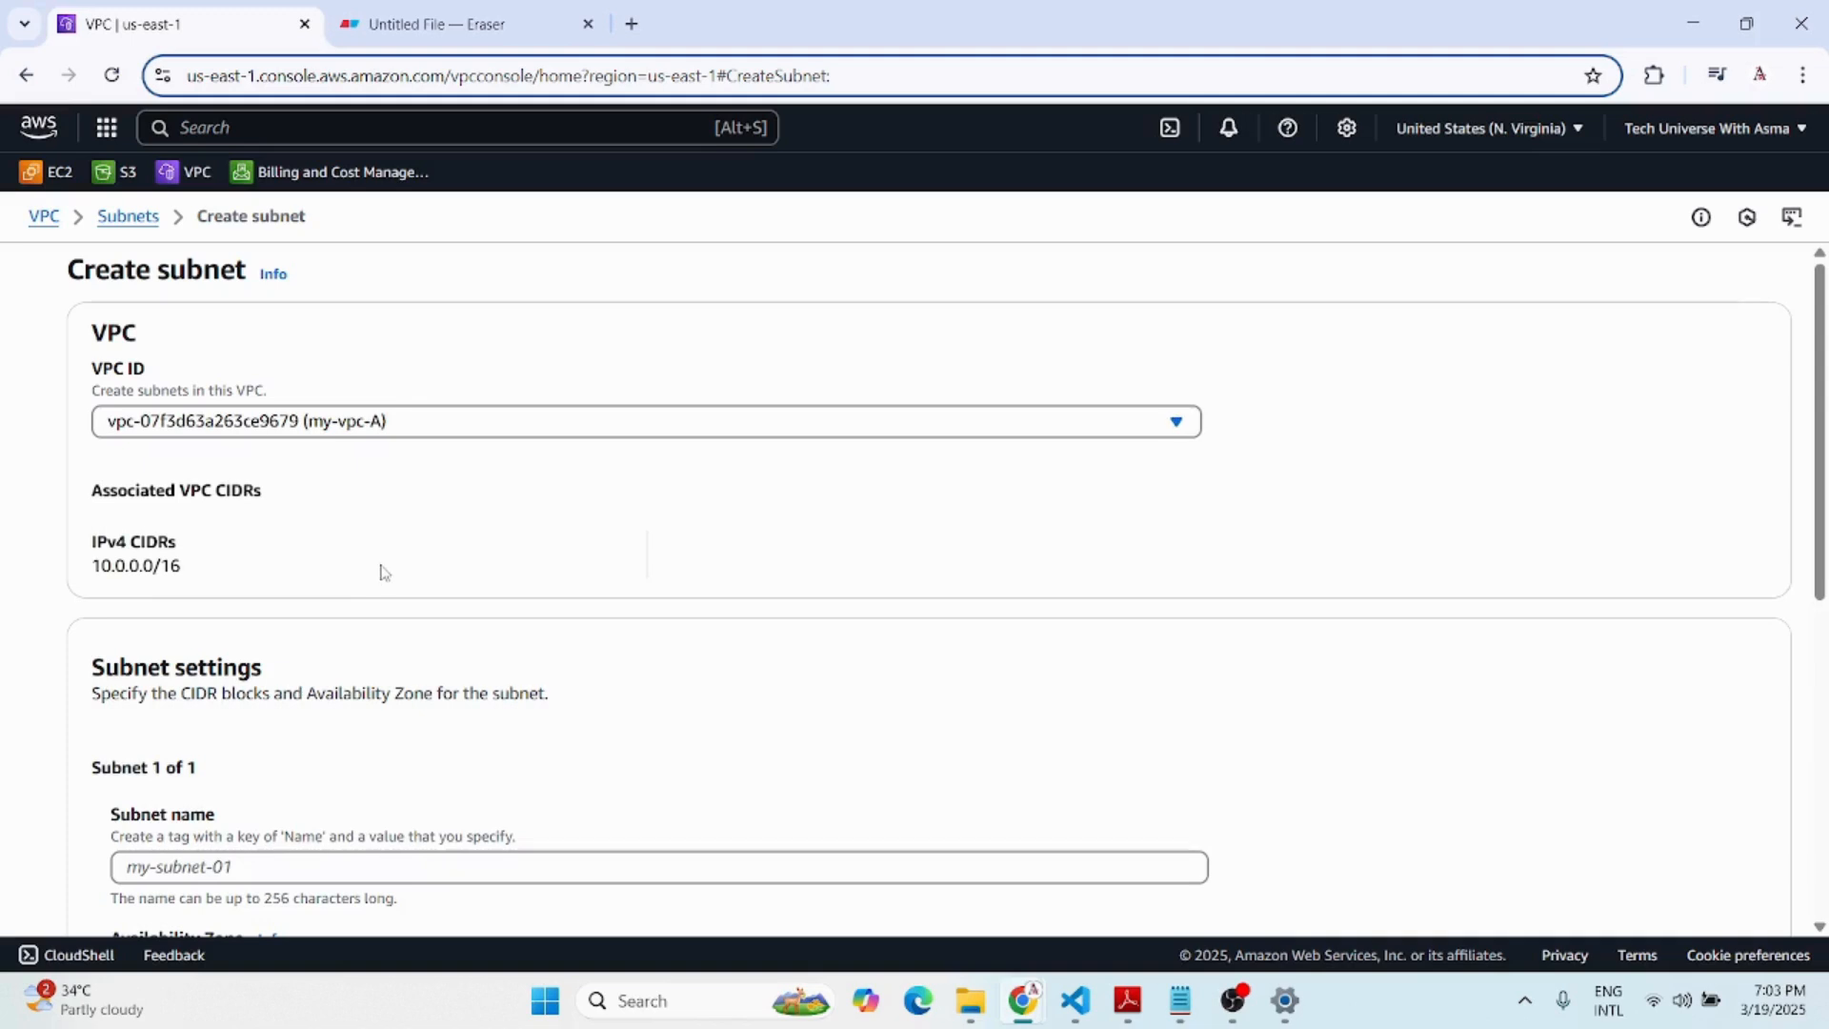
Name the subnet public-subnet-A and place it in availability zone us-east-1a.
scroll(324, 581, down, 4)
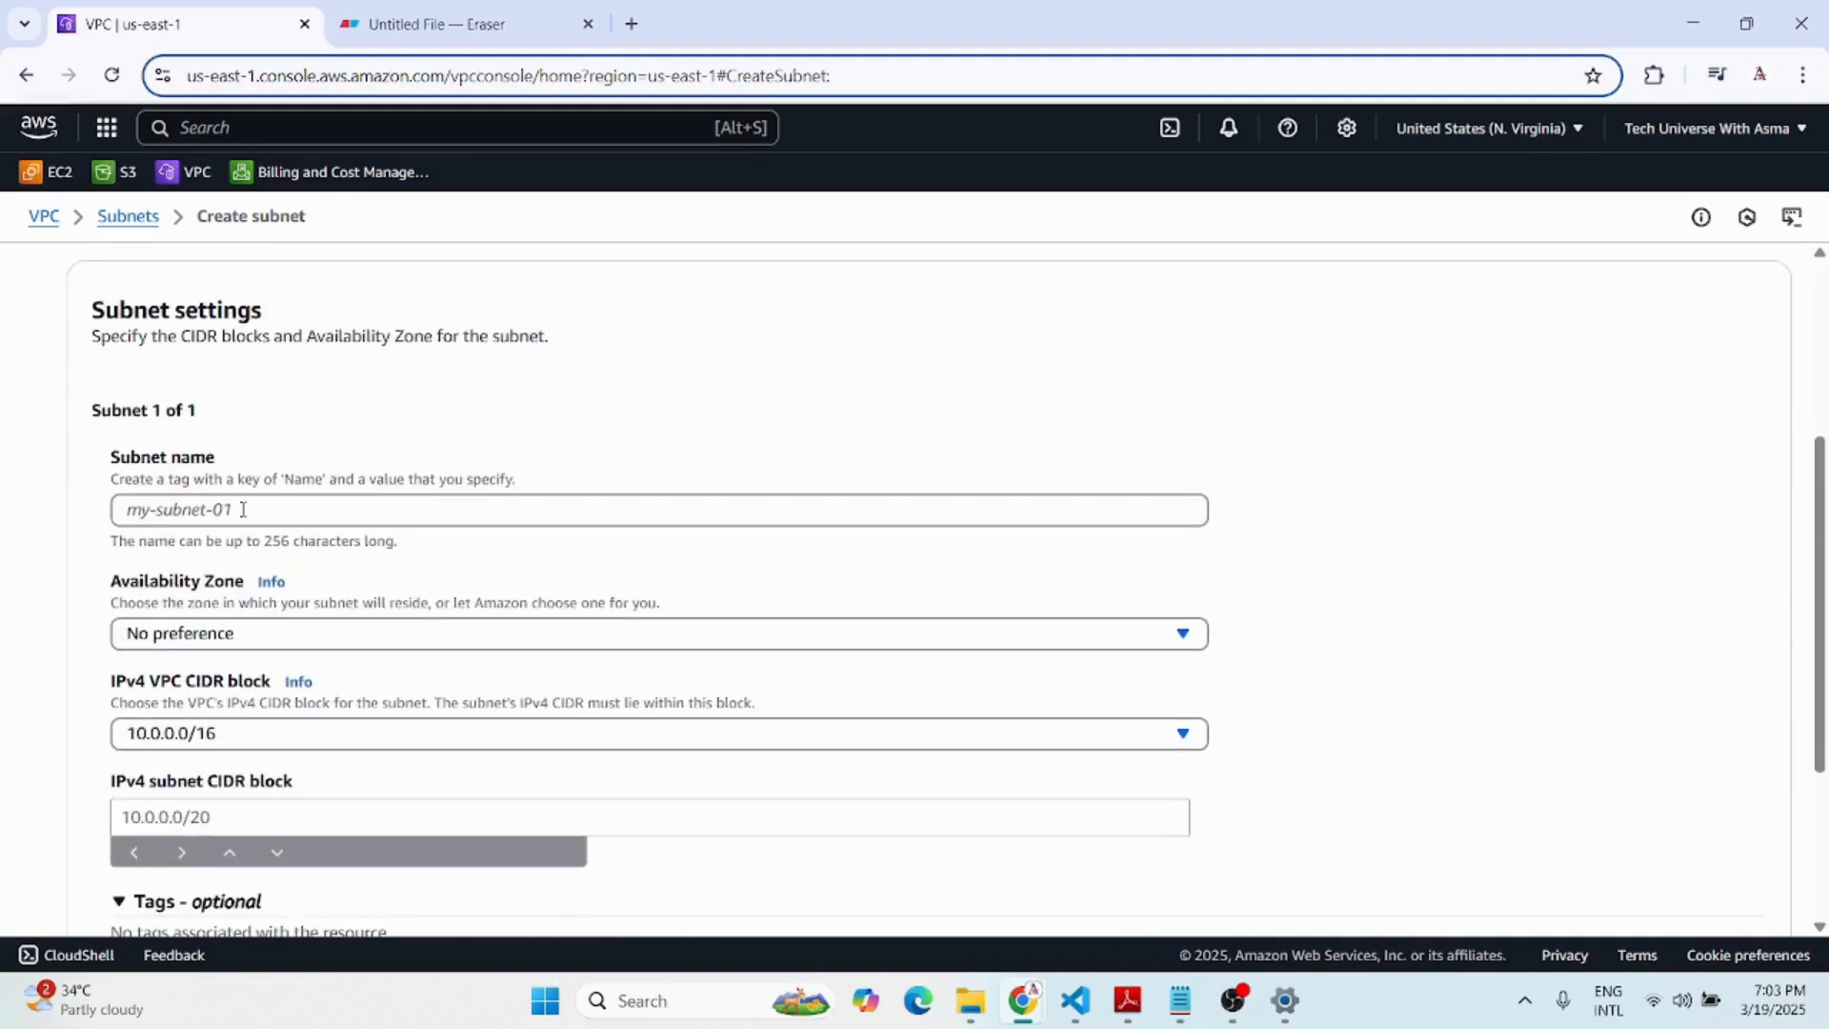
click(243, 510)
text(publ)
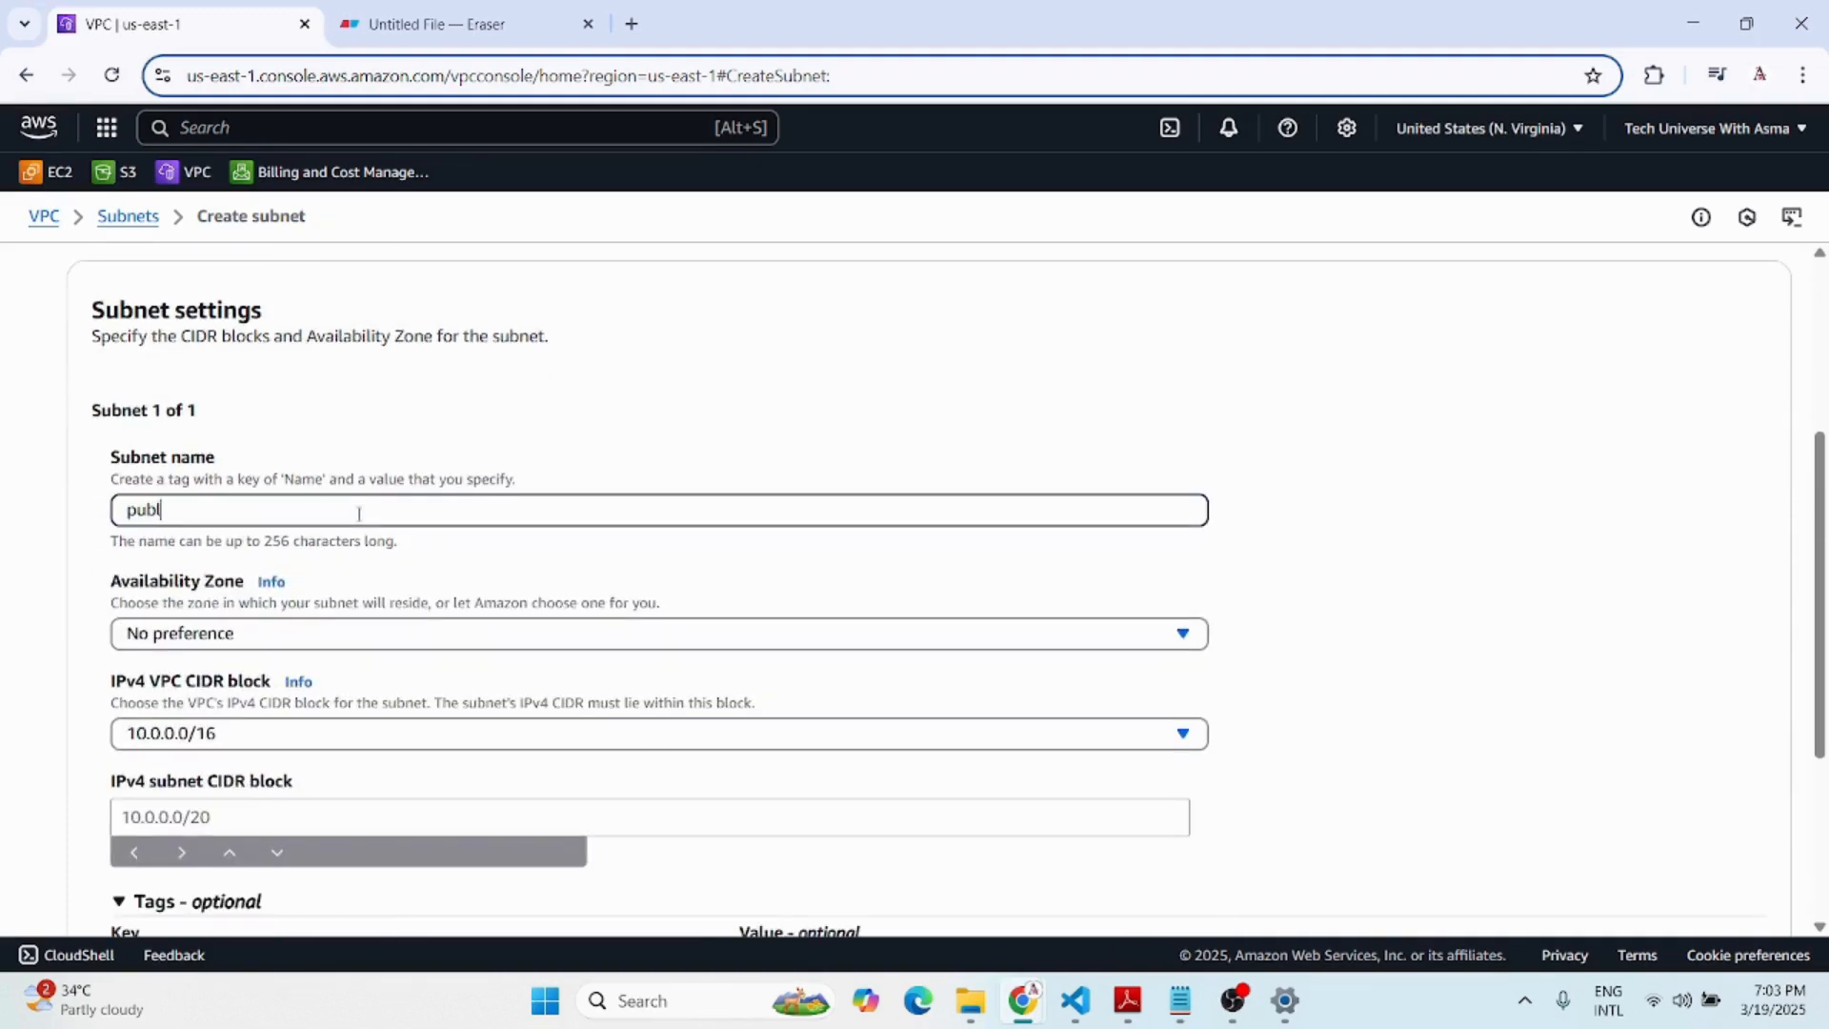
text(ic-subnet-A)
click(247, 636)
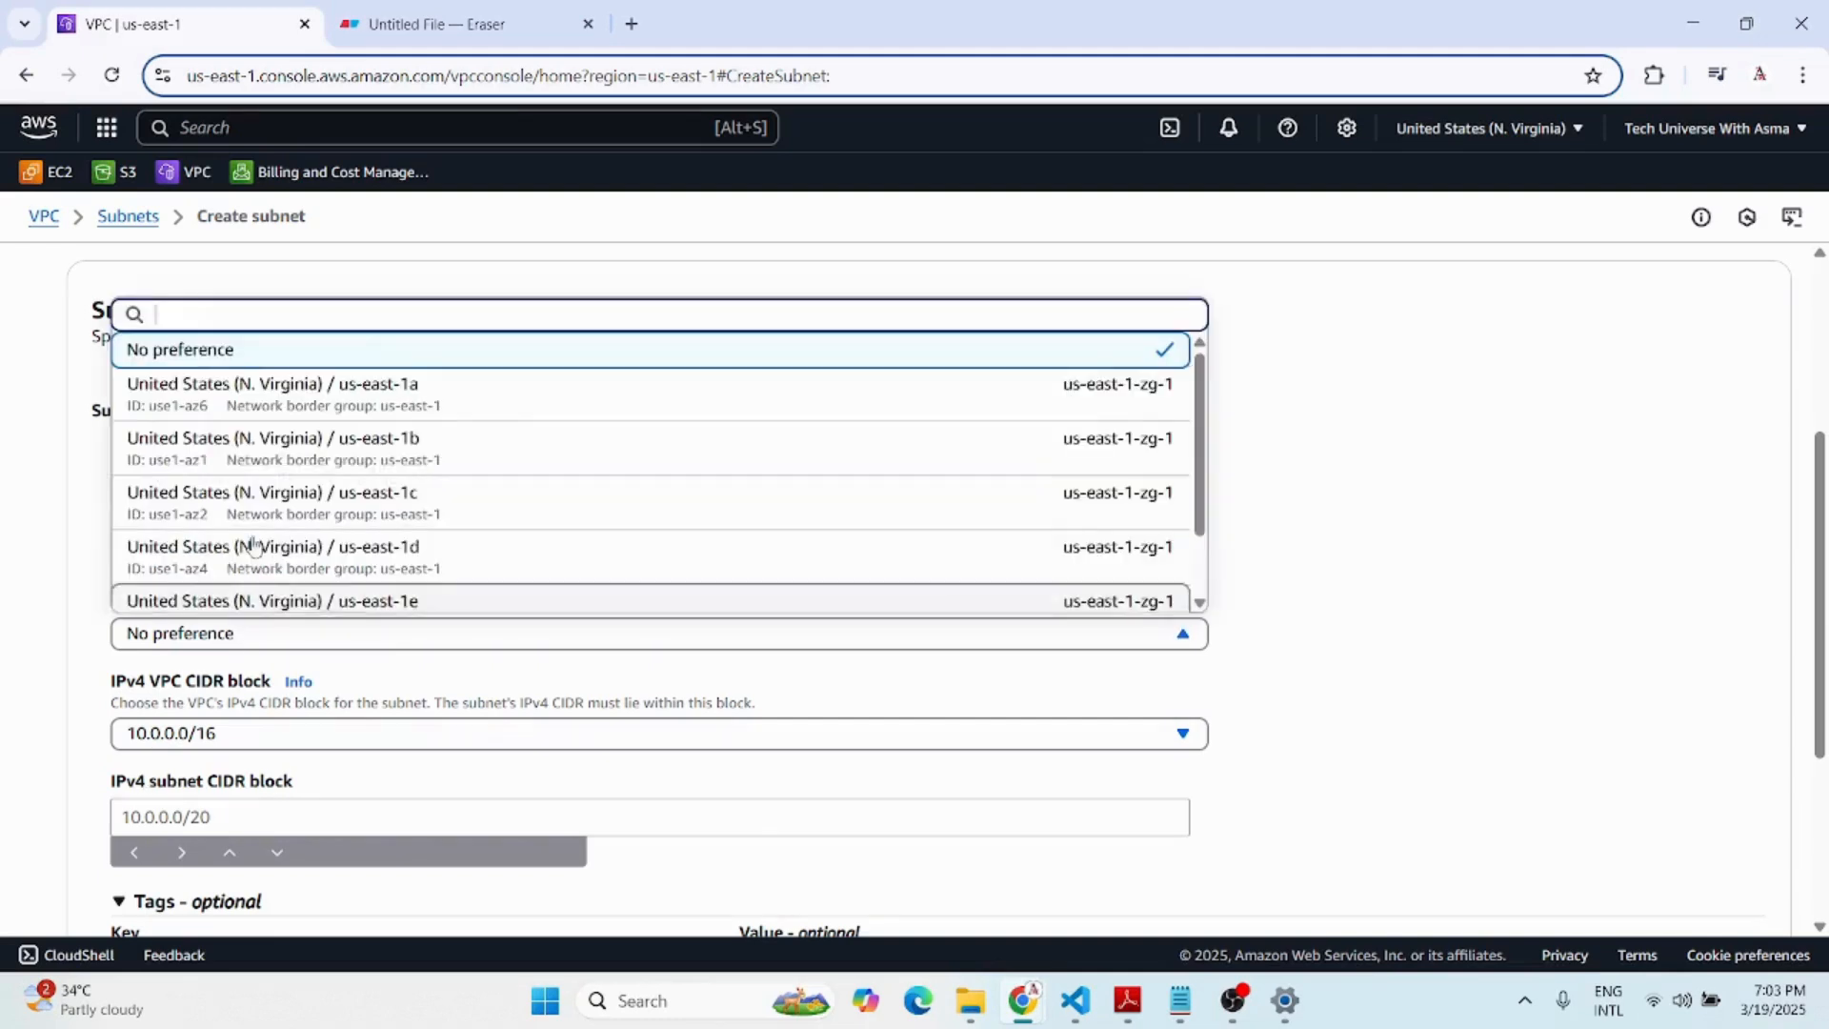
click(288, 405)
Set the IPv4 subnet CIDR block to 10.0.0.0/24 within 10.0.0.0/16 and create the subnet.
scroll(381, 653, down, 3)
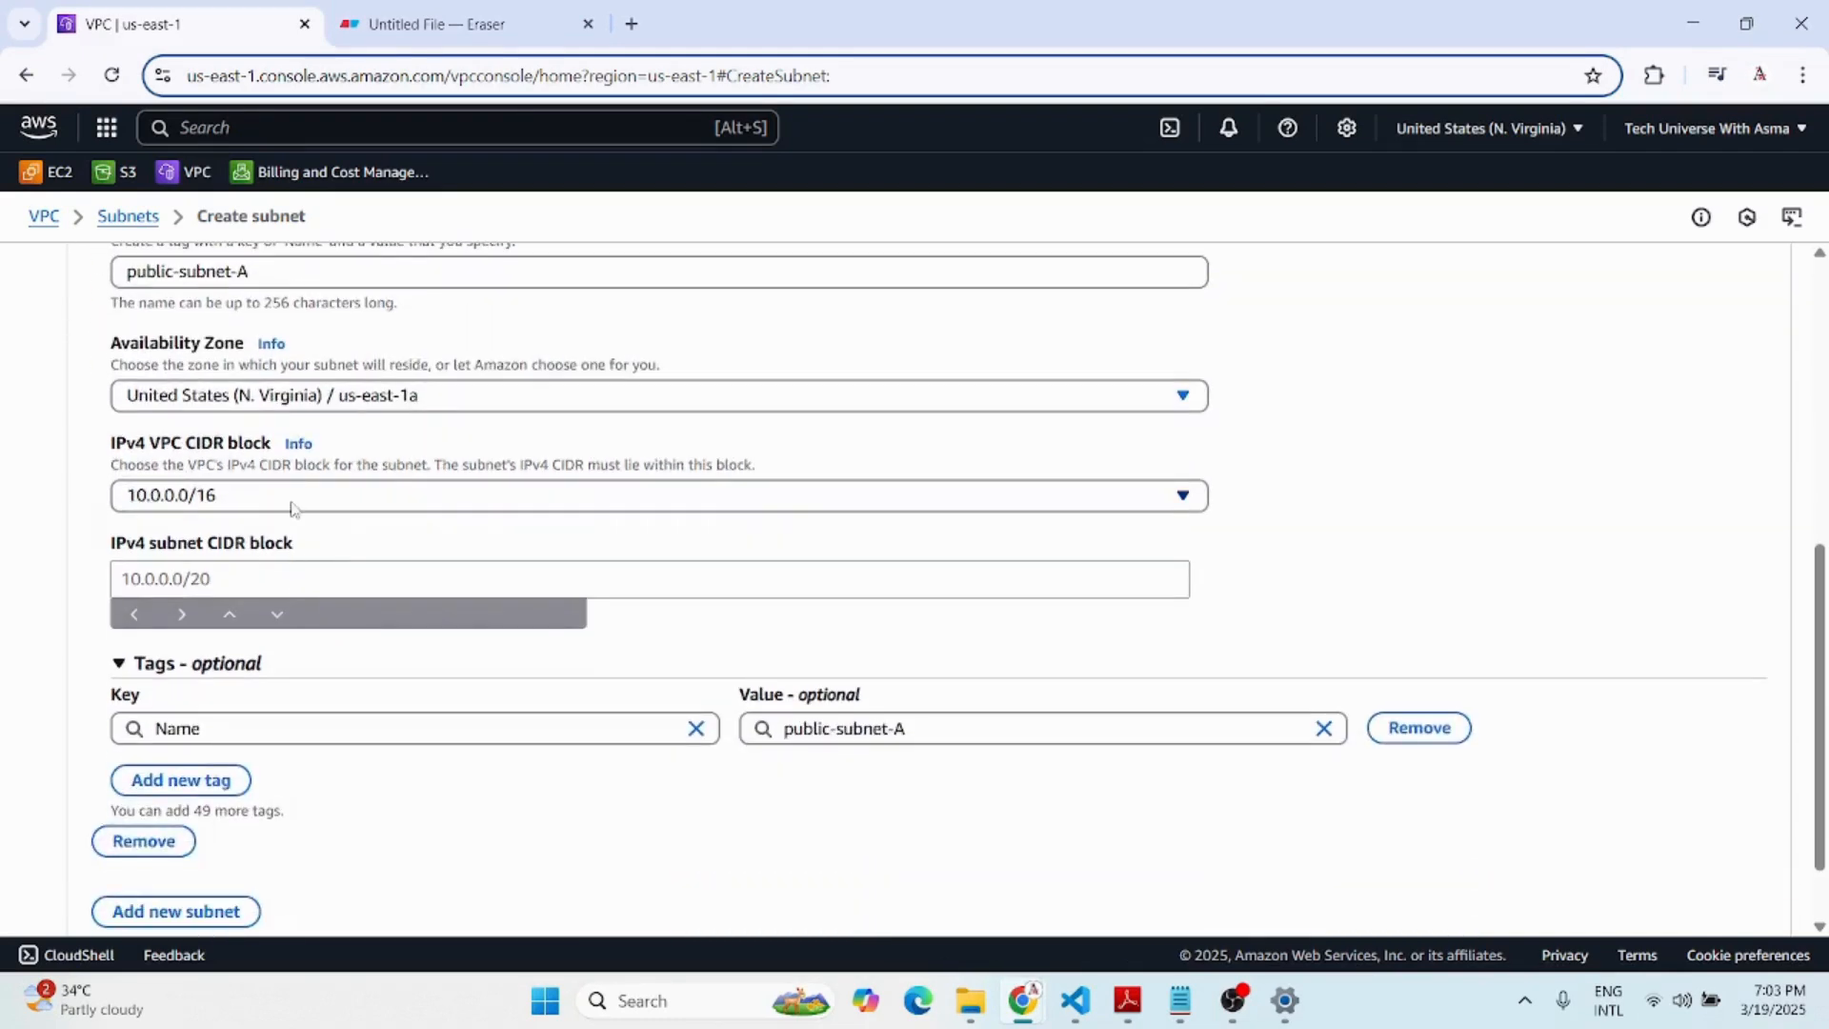
click(291, 497)
click(269, 500)
click(232, 572)
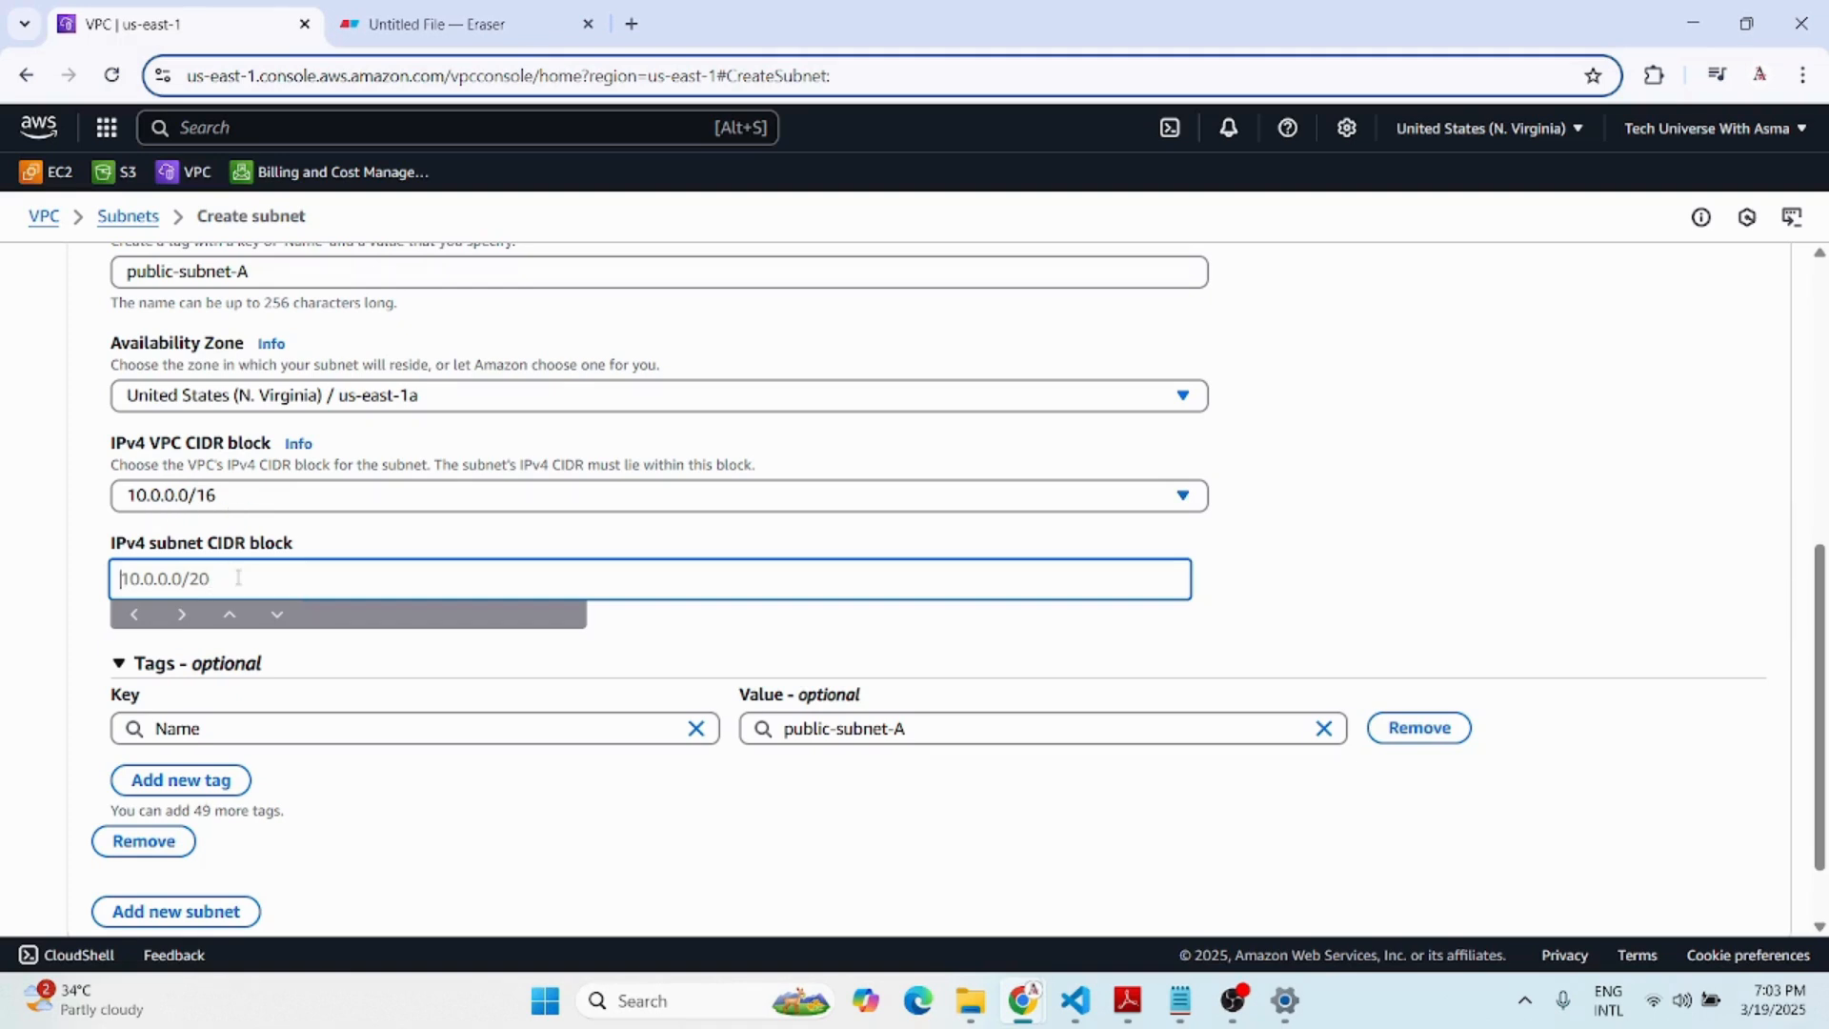
text(10.0.0.0/24)
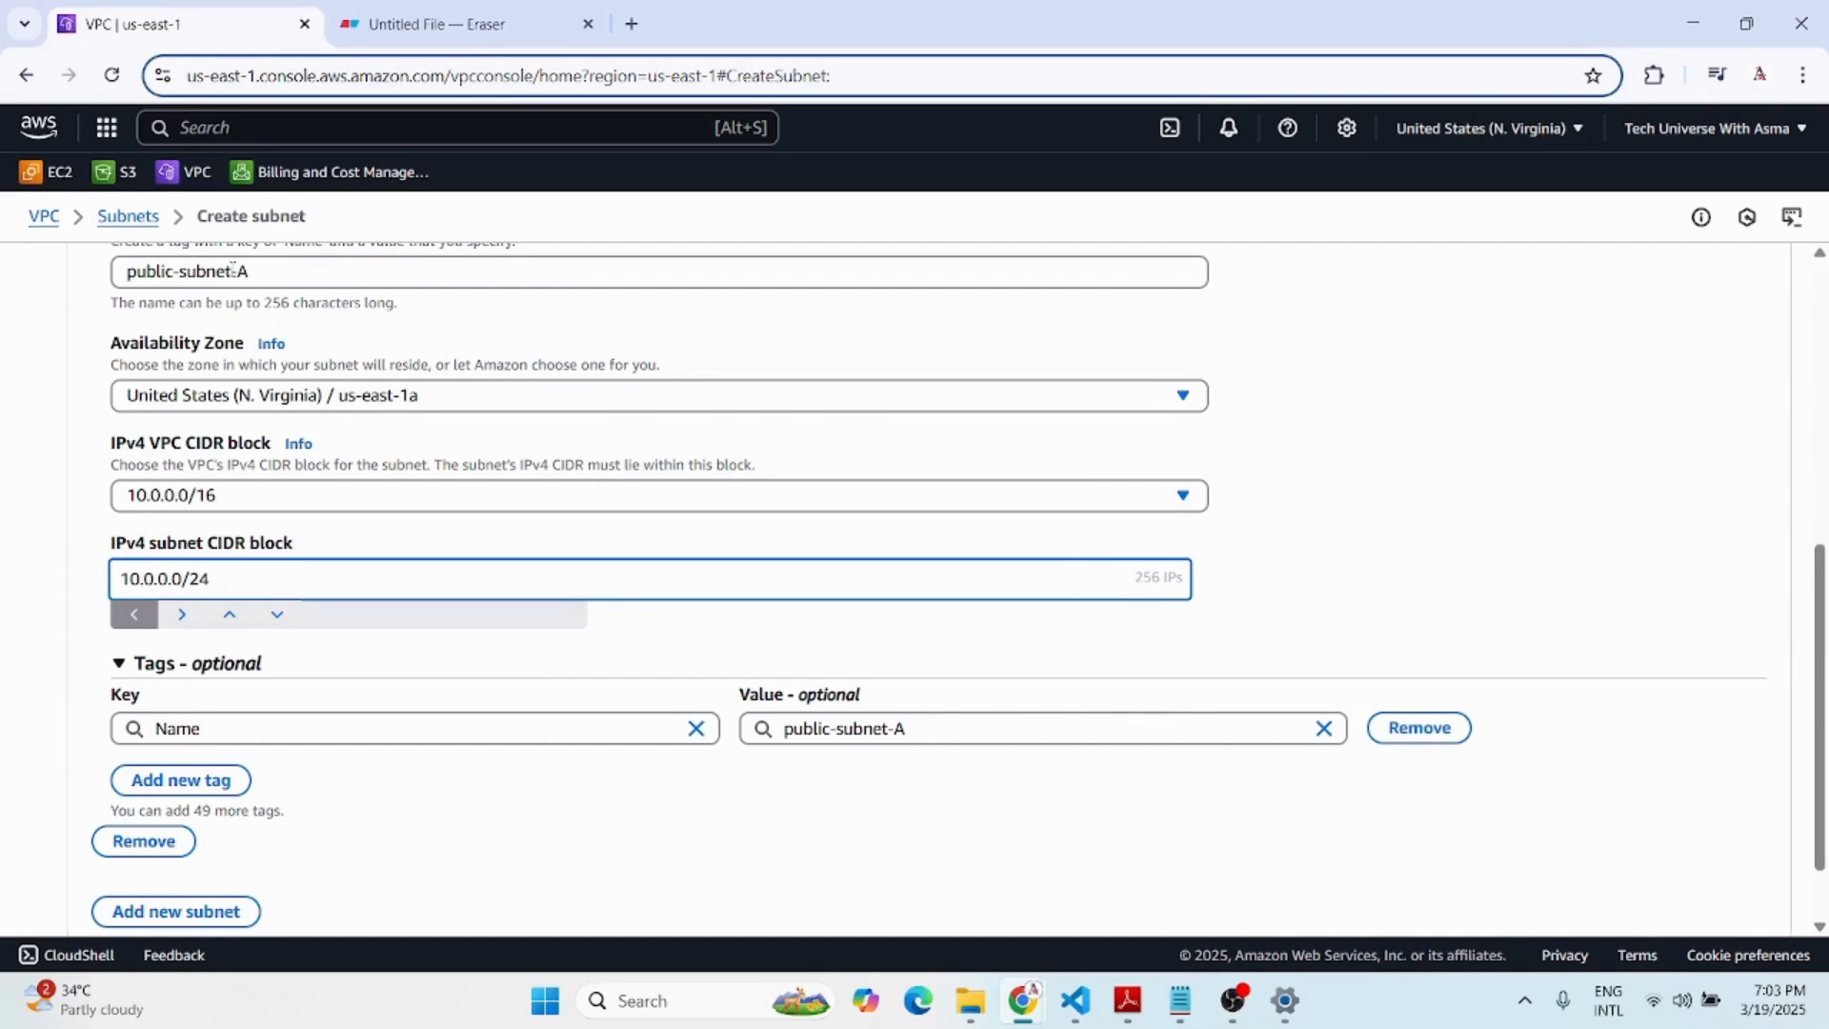
scroll(1098, 857, down, 2)
click(1720, 890)
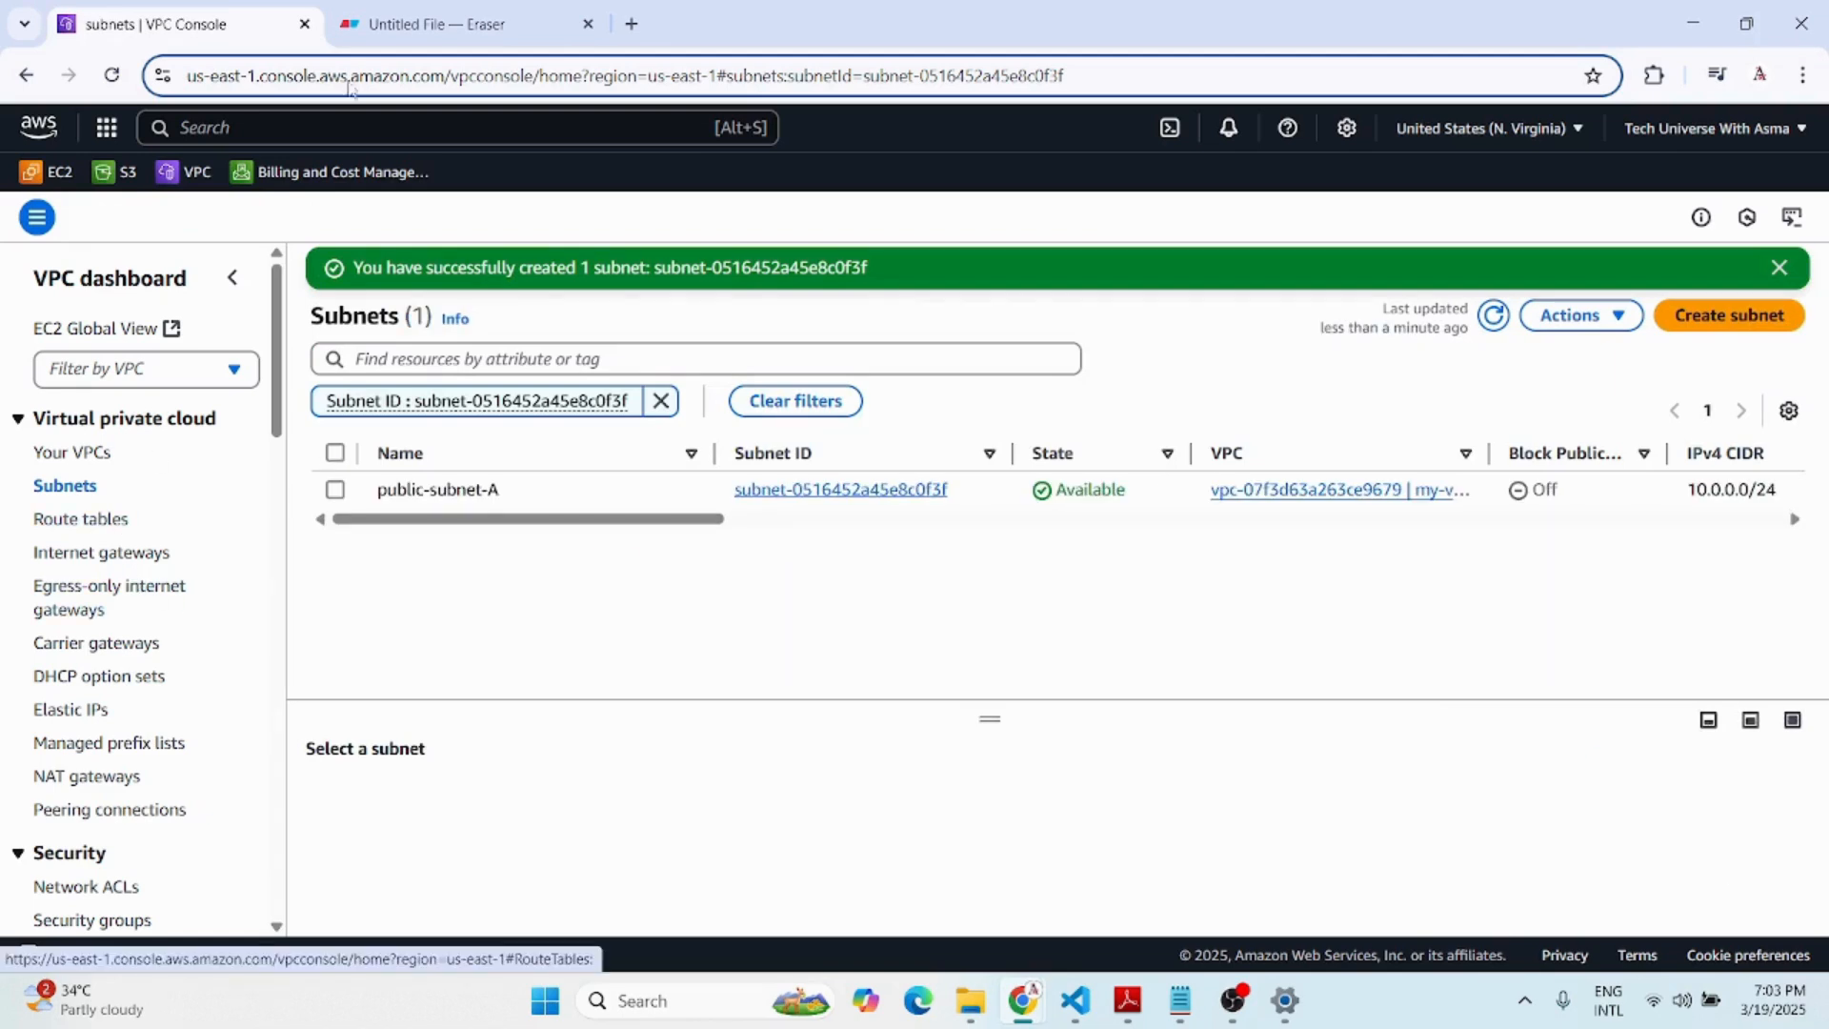
Check the route table in the Eraser diagram and create a route table named my-rt-A in my-vpc-A.
click(381, 28)
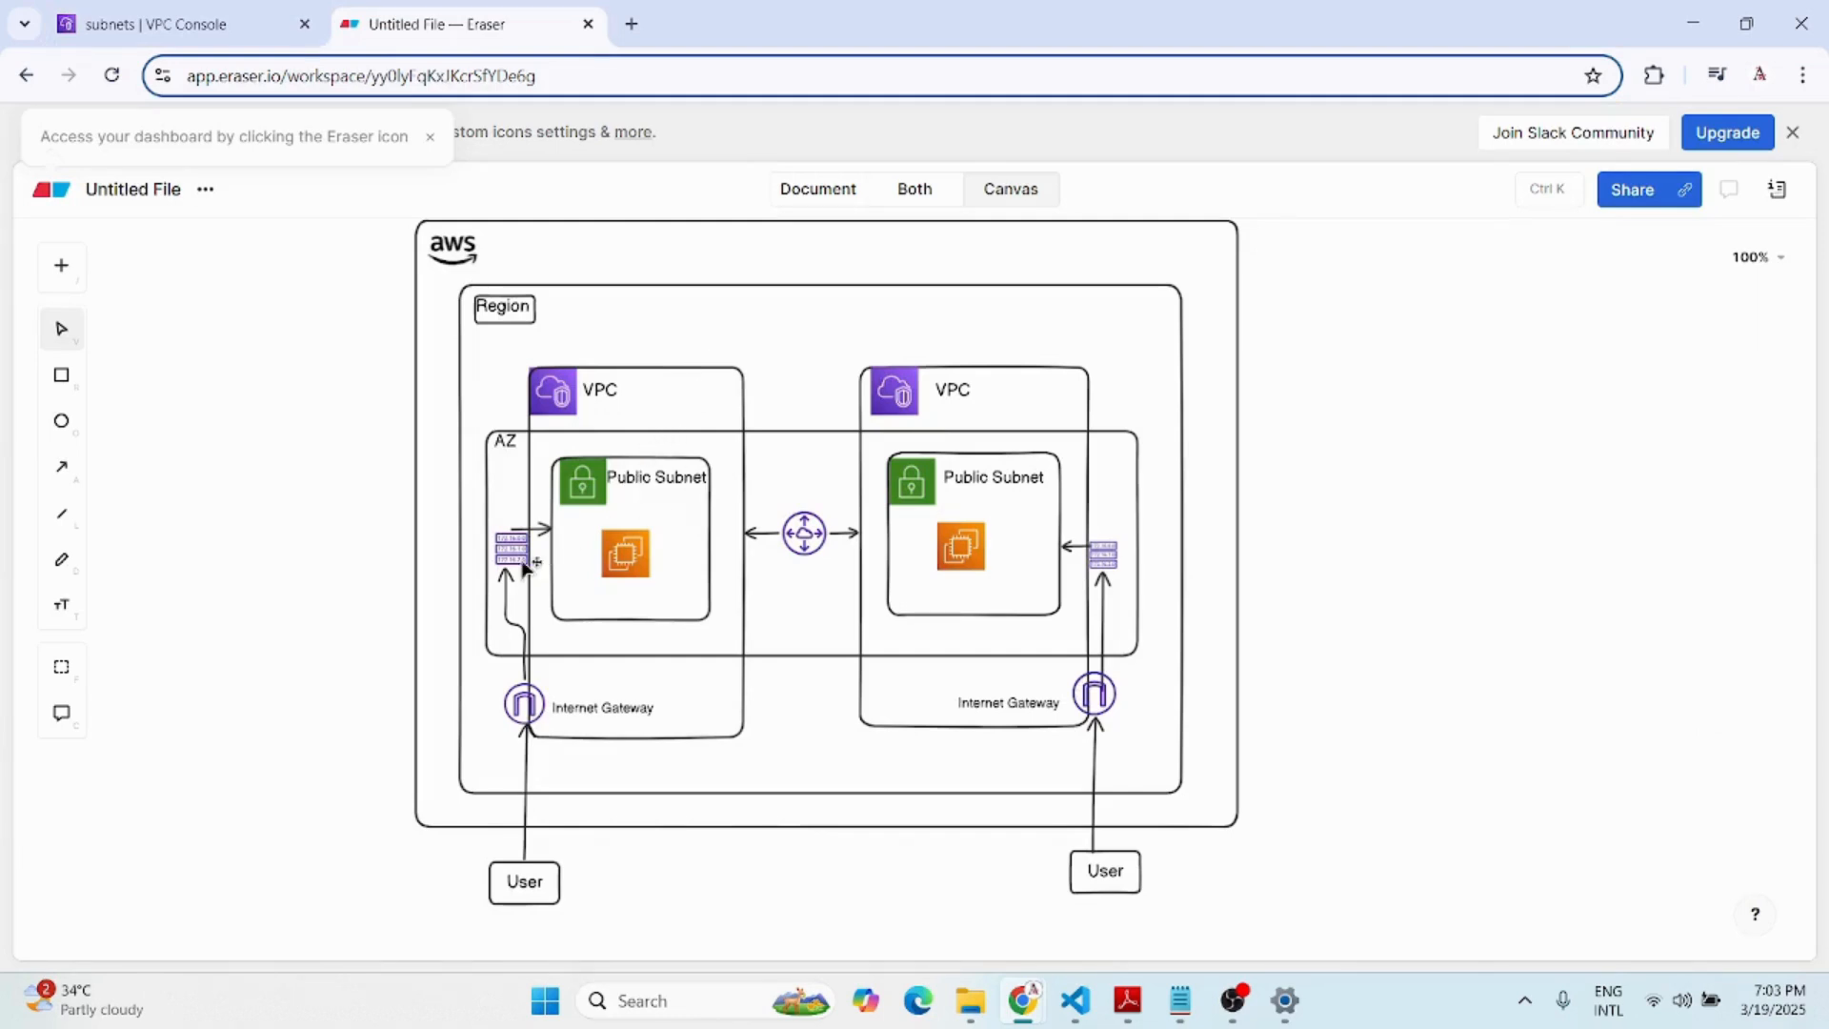
click(186, 15)
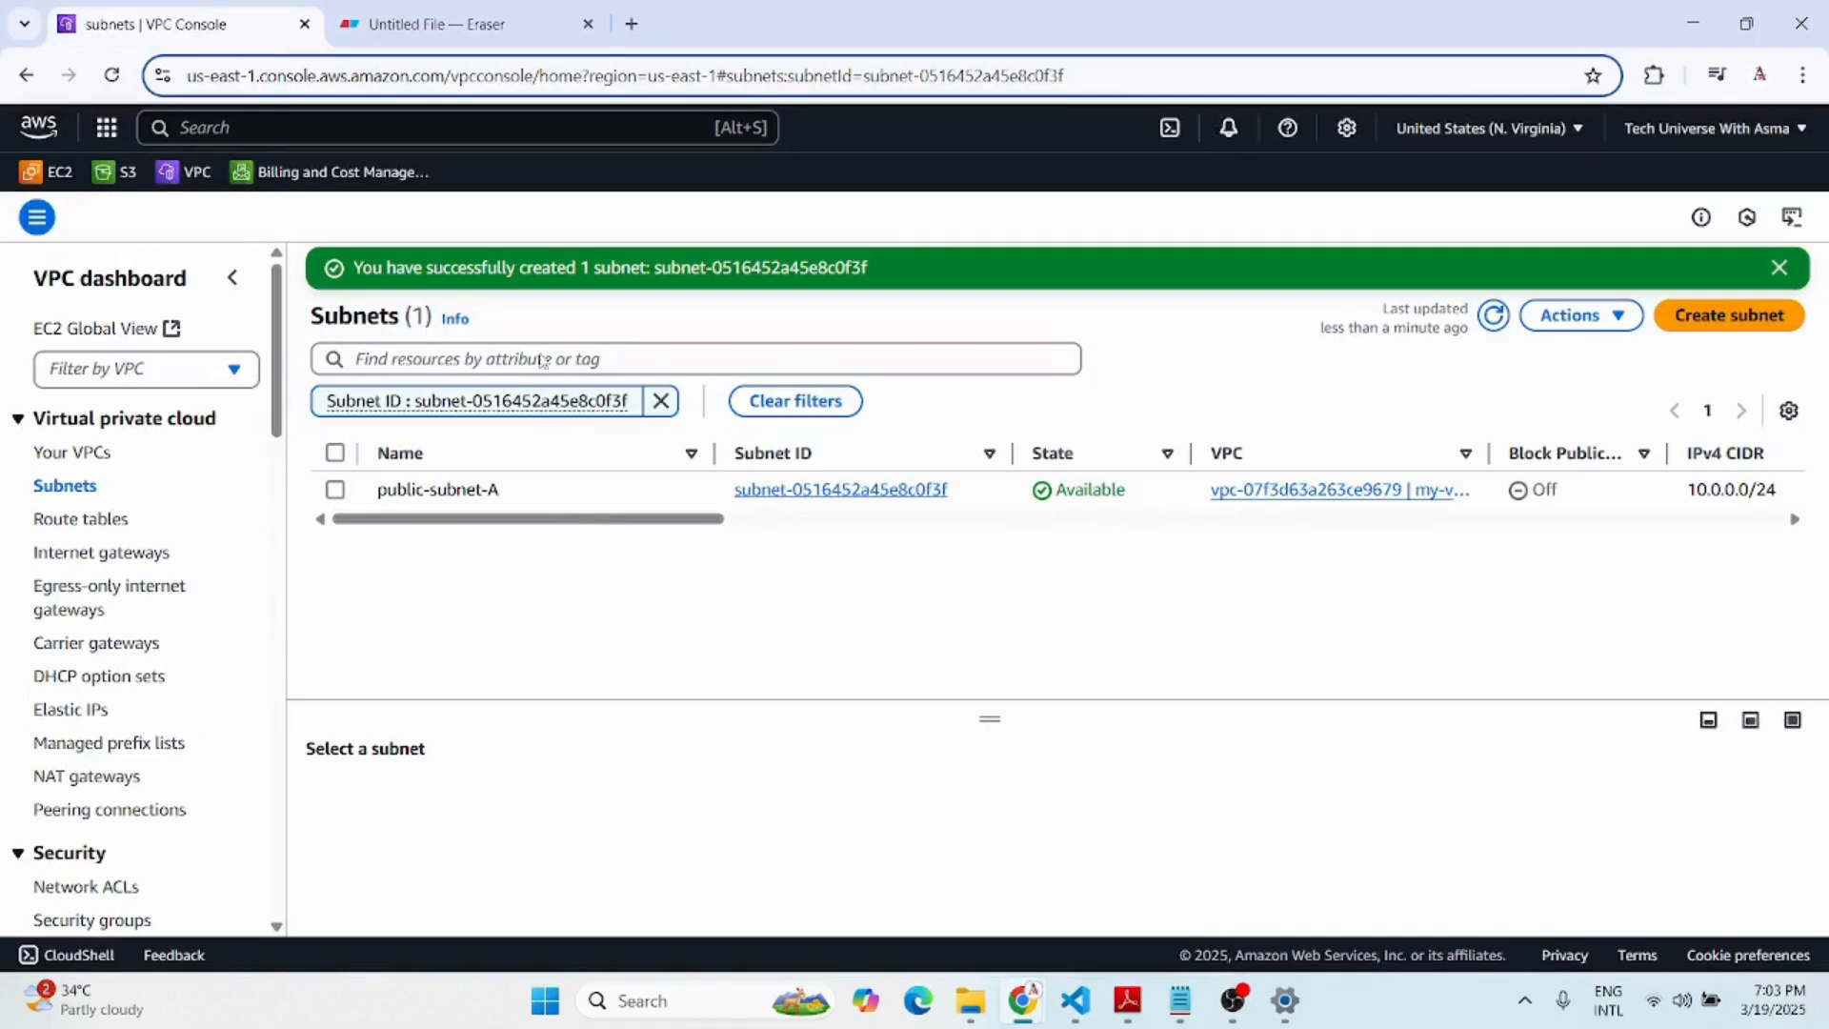
click(69, 520)
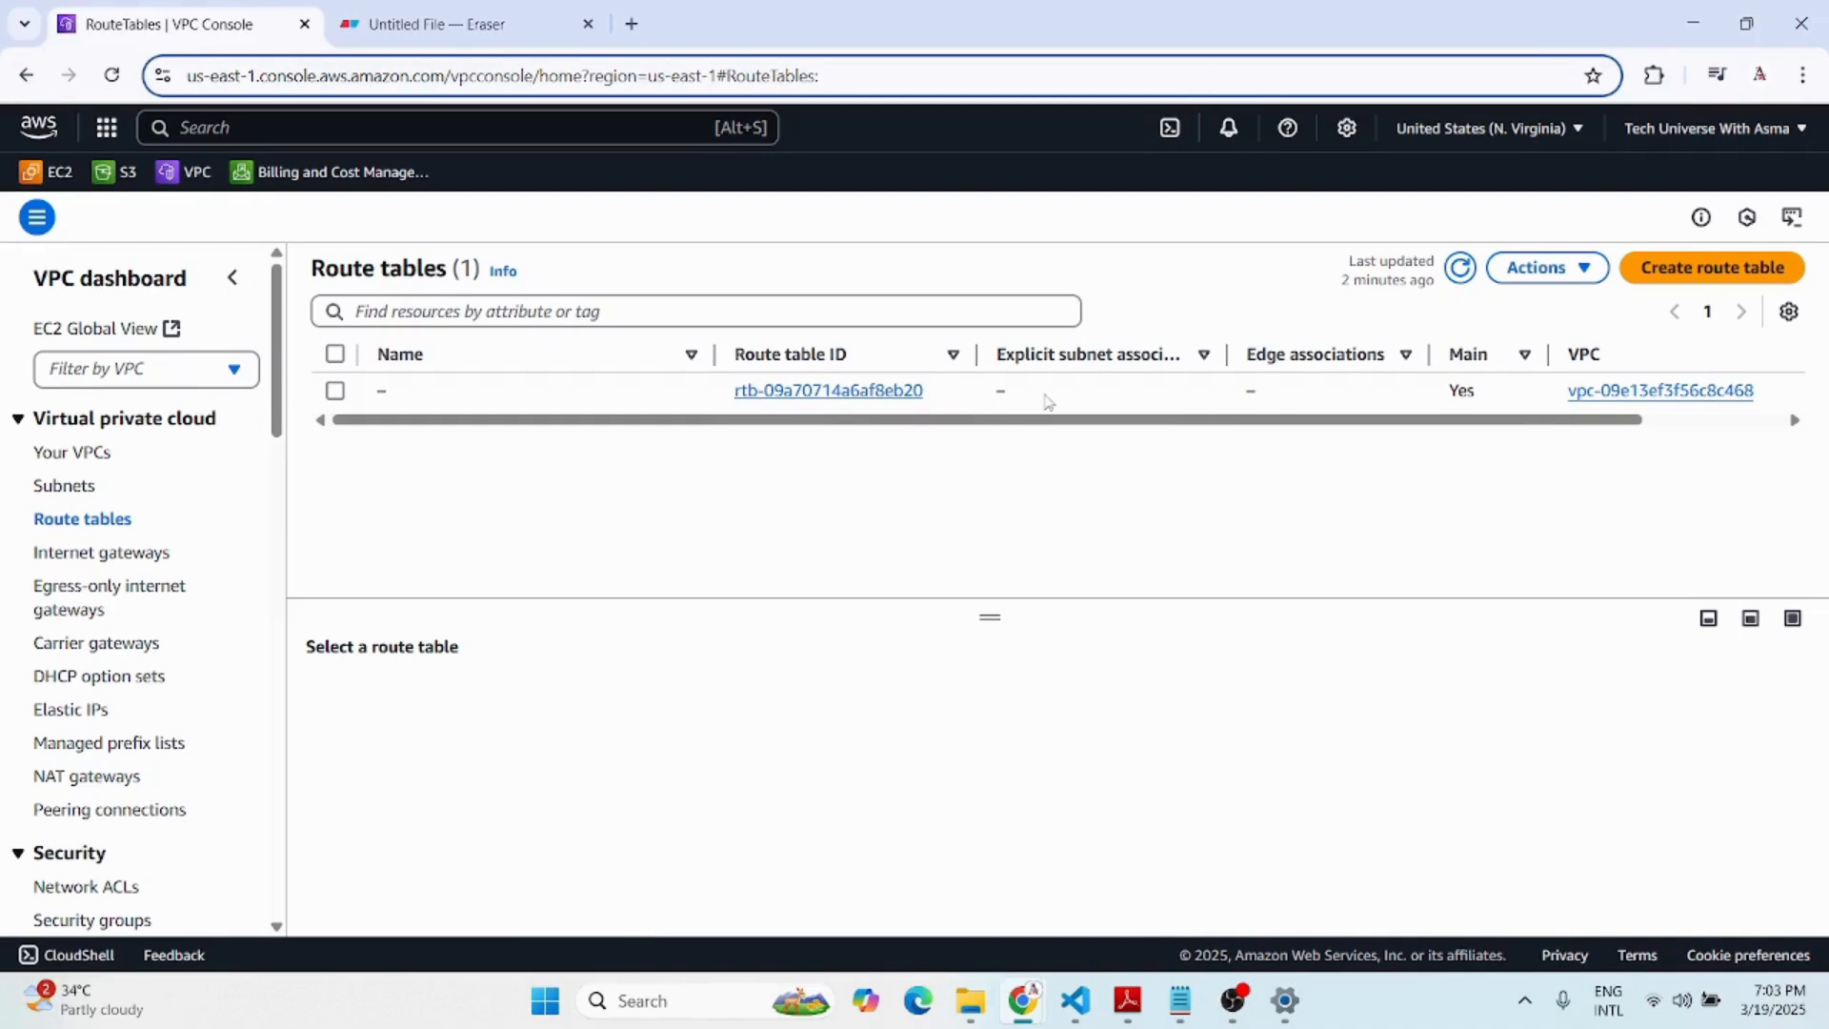
click(1710, 270)
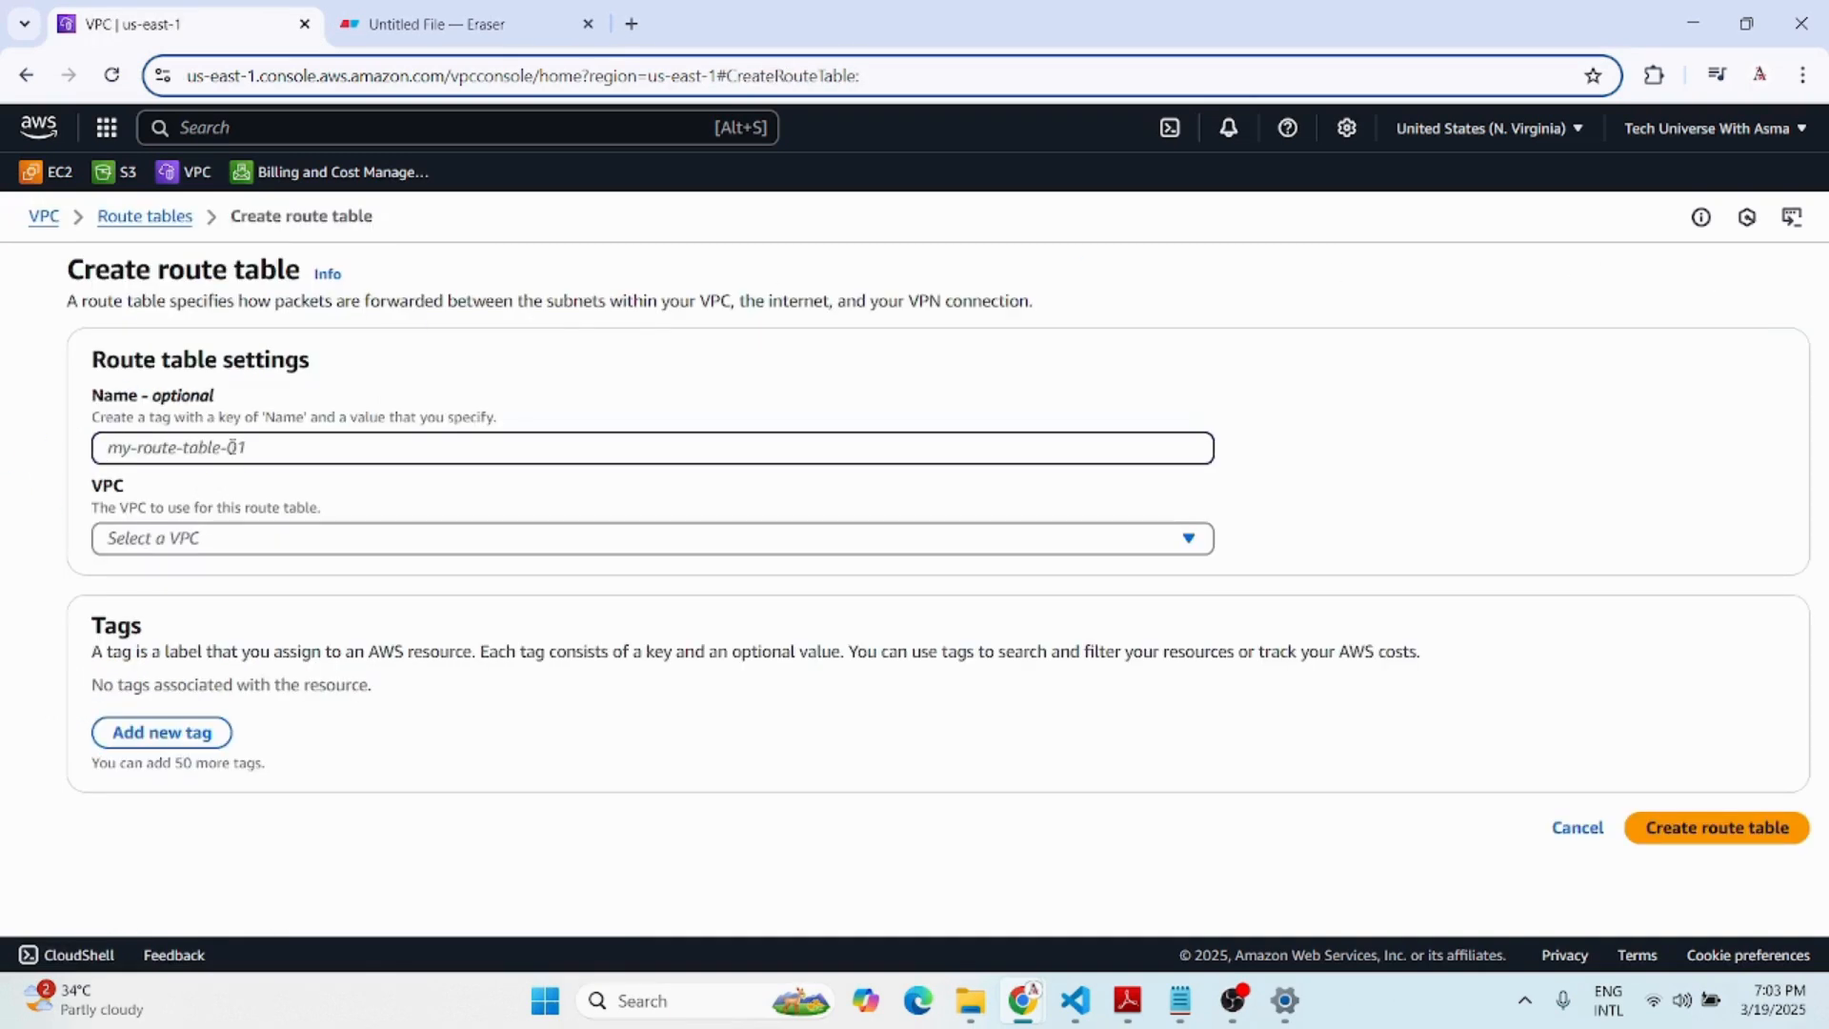
text(my-rt-A)
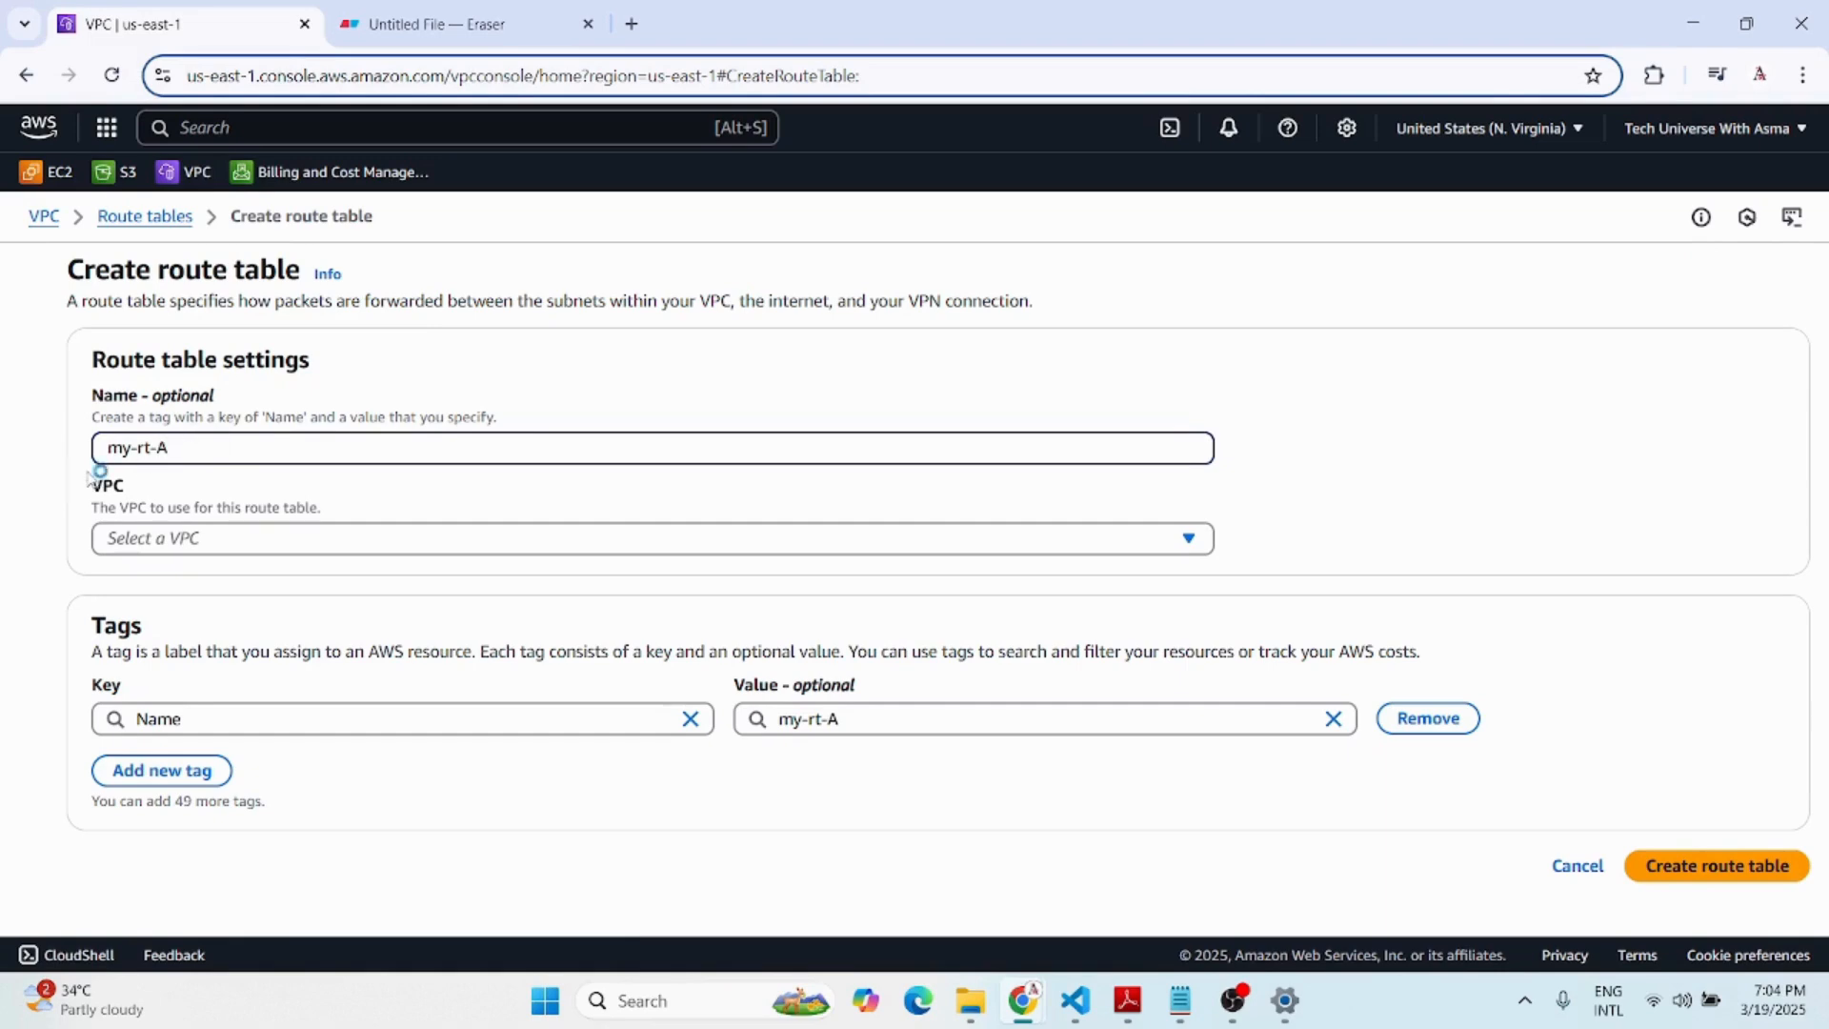
click(145, 539)
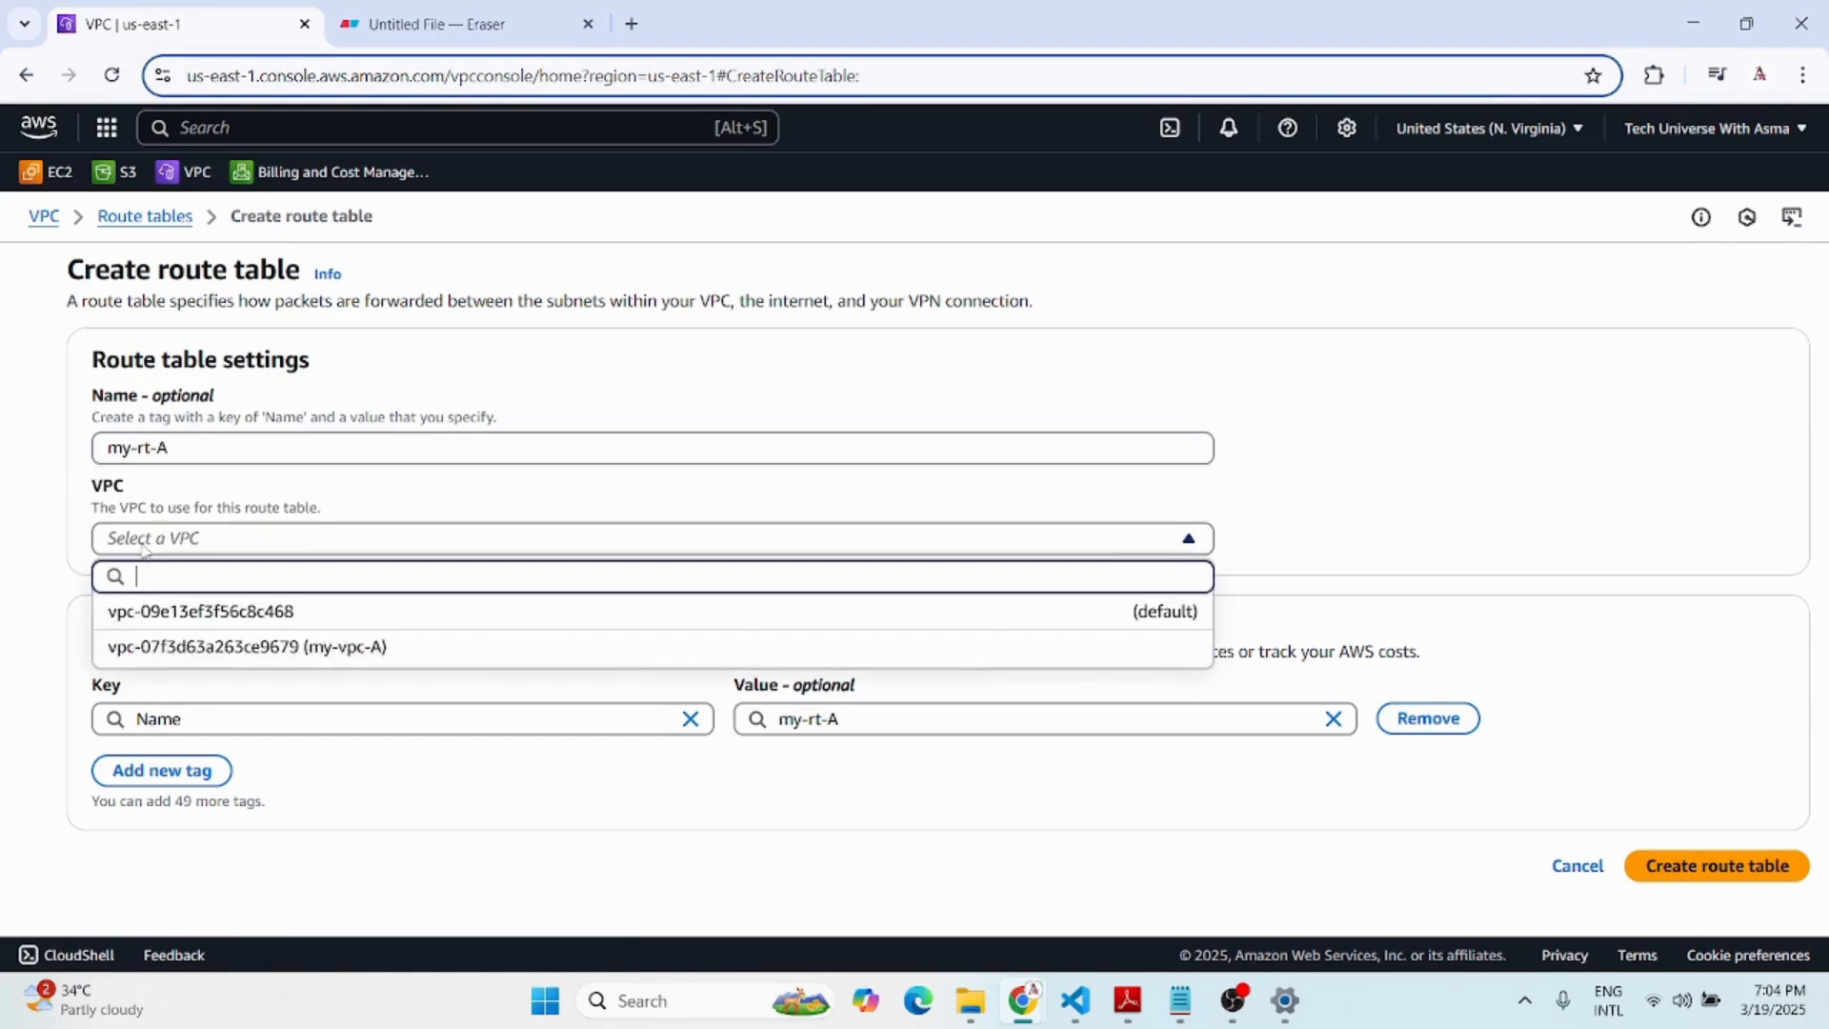
click(223, 646)
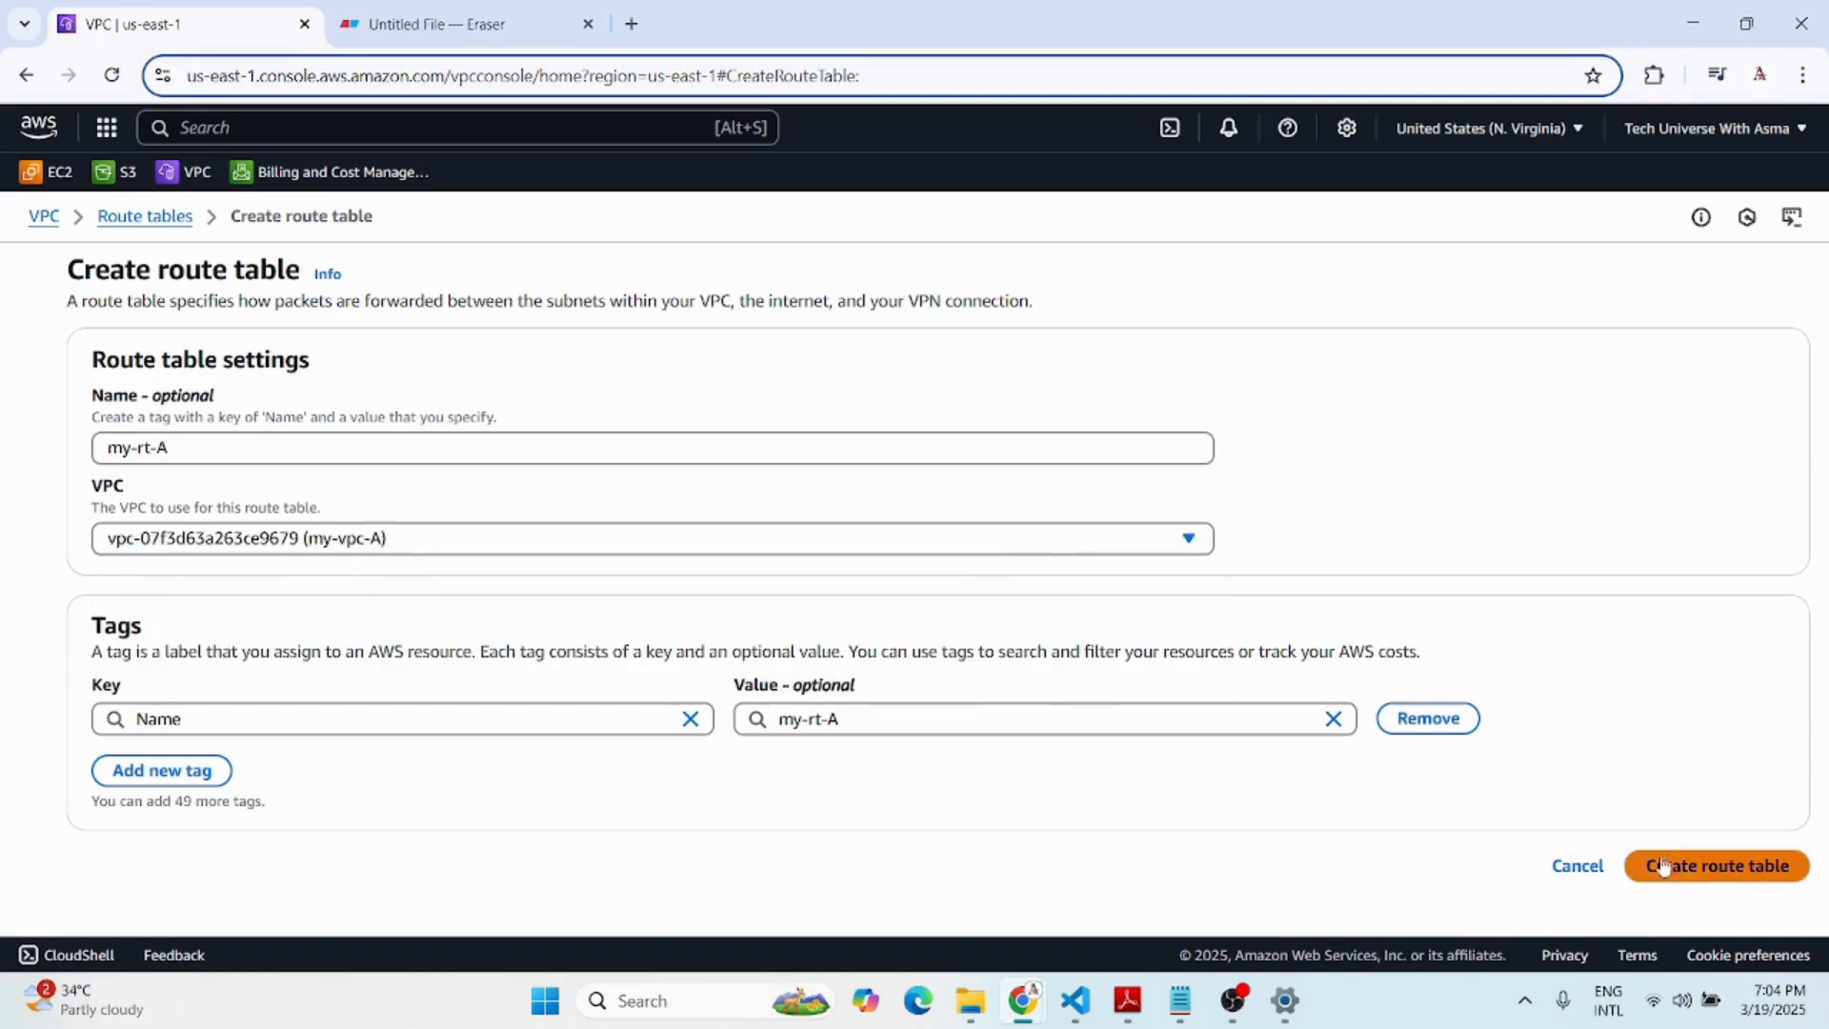
click(1704, 867)
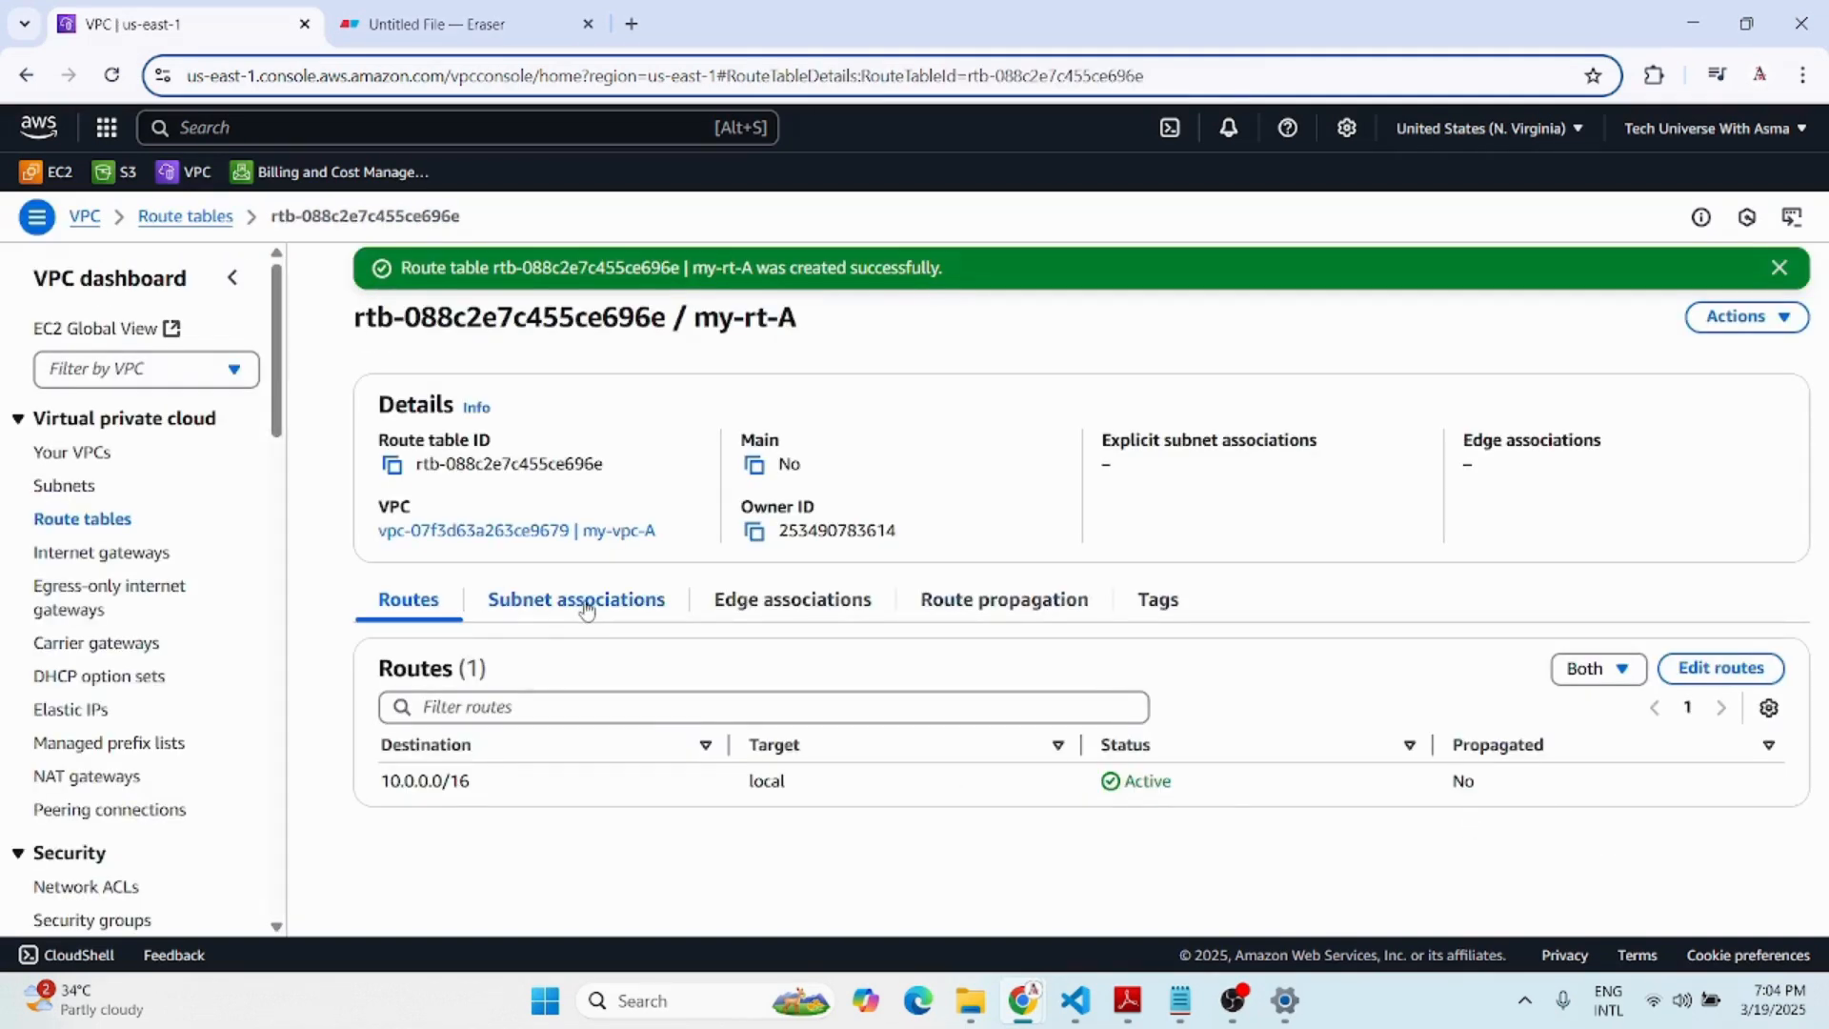
Check the route table in the Eraser diagram, then associate public-subnet-A with the route table my-rt-A.
click(438, 24)
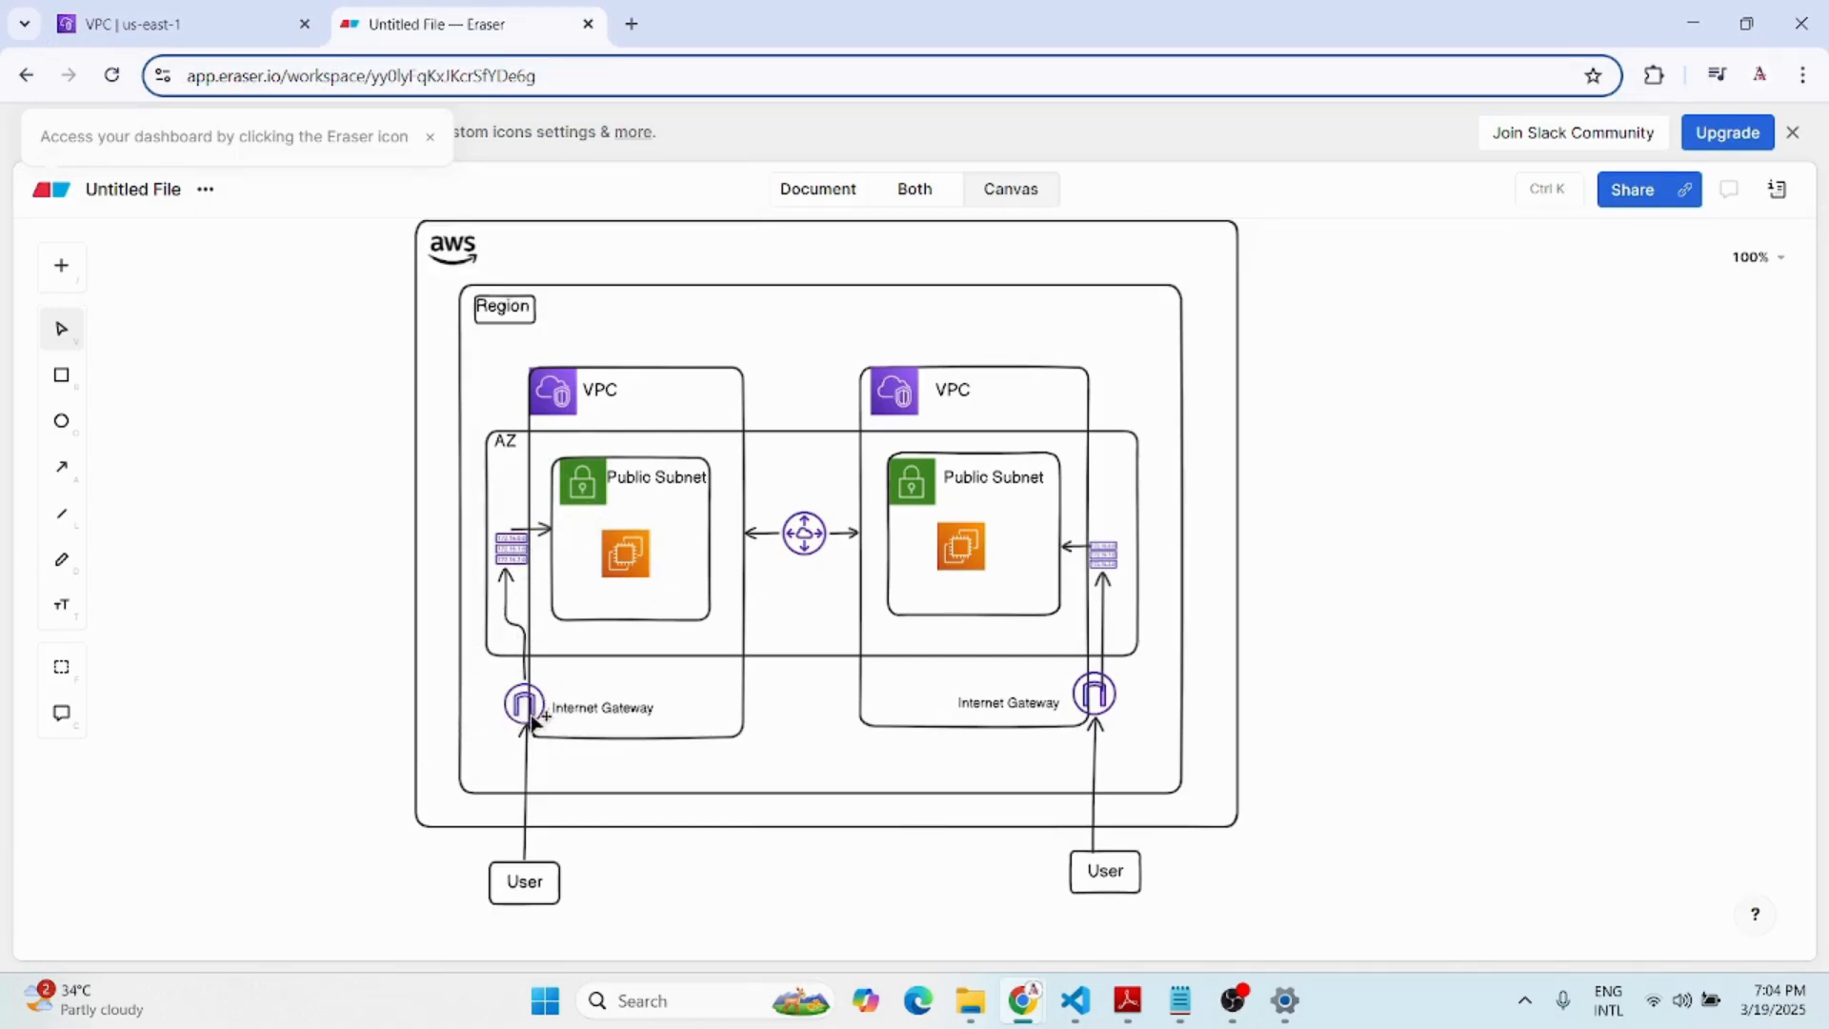
click(138, 26)
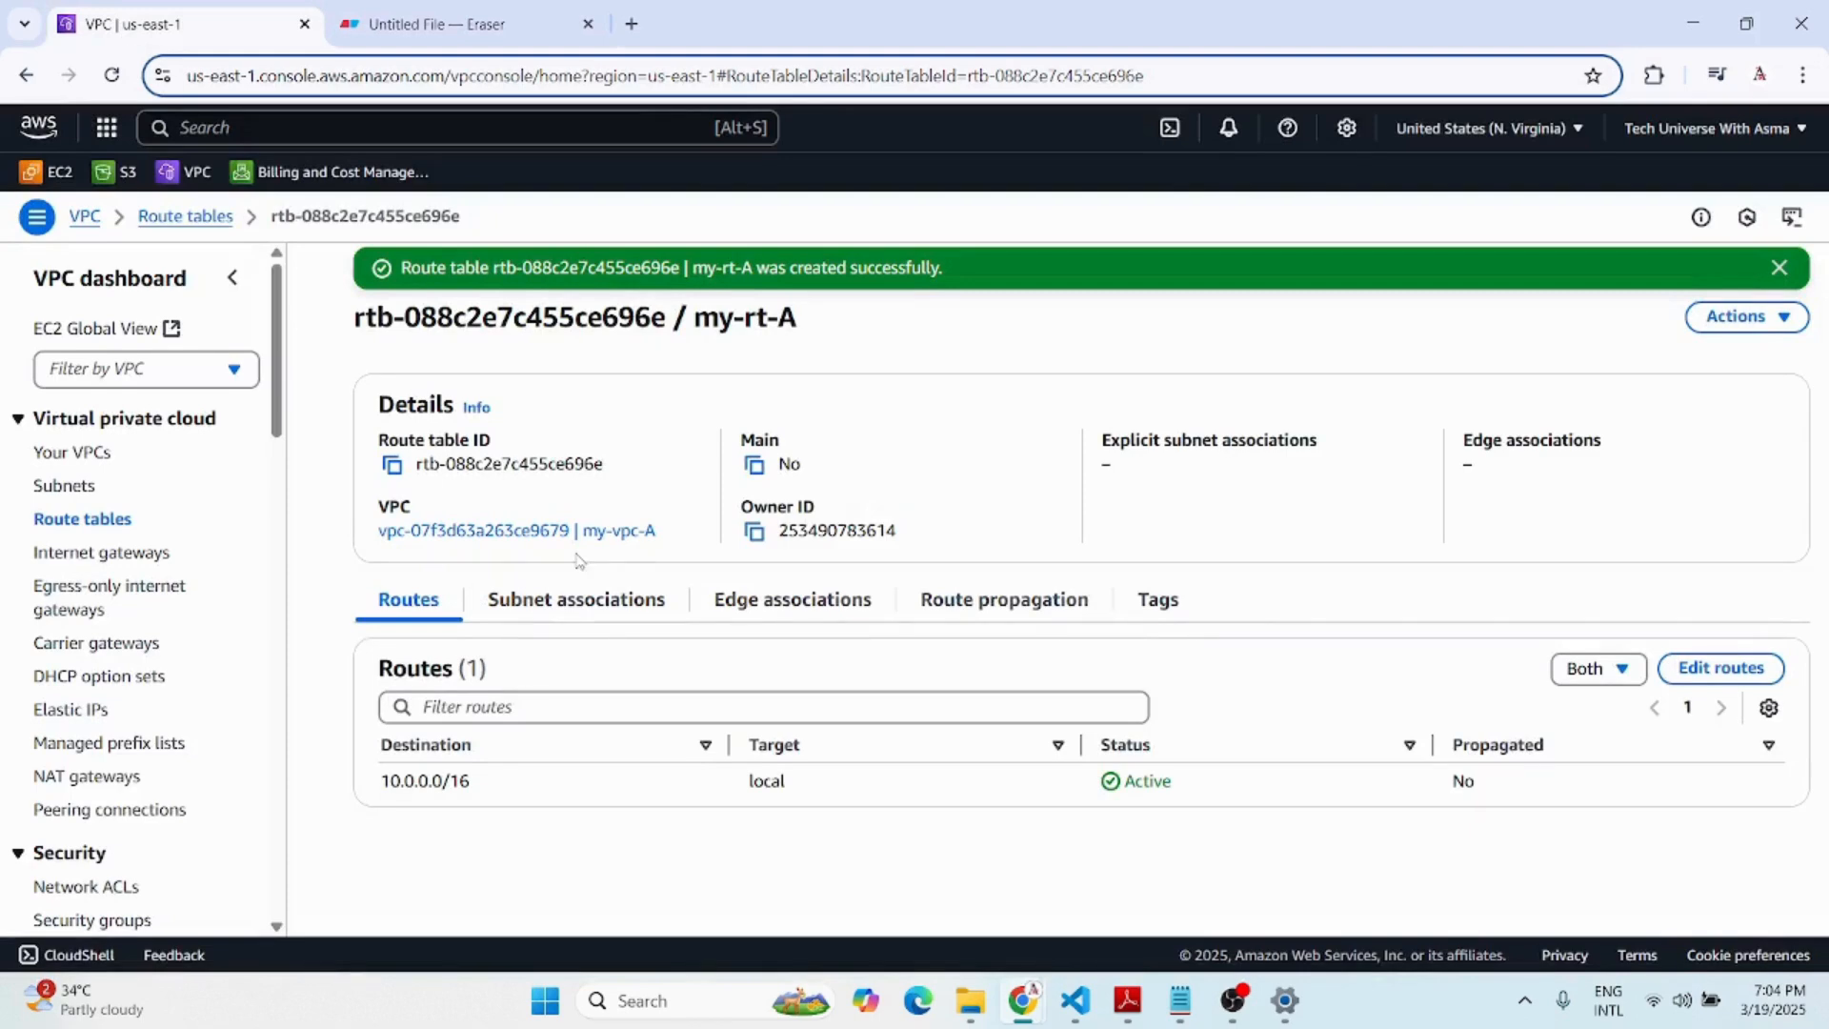
click(590, 608)
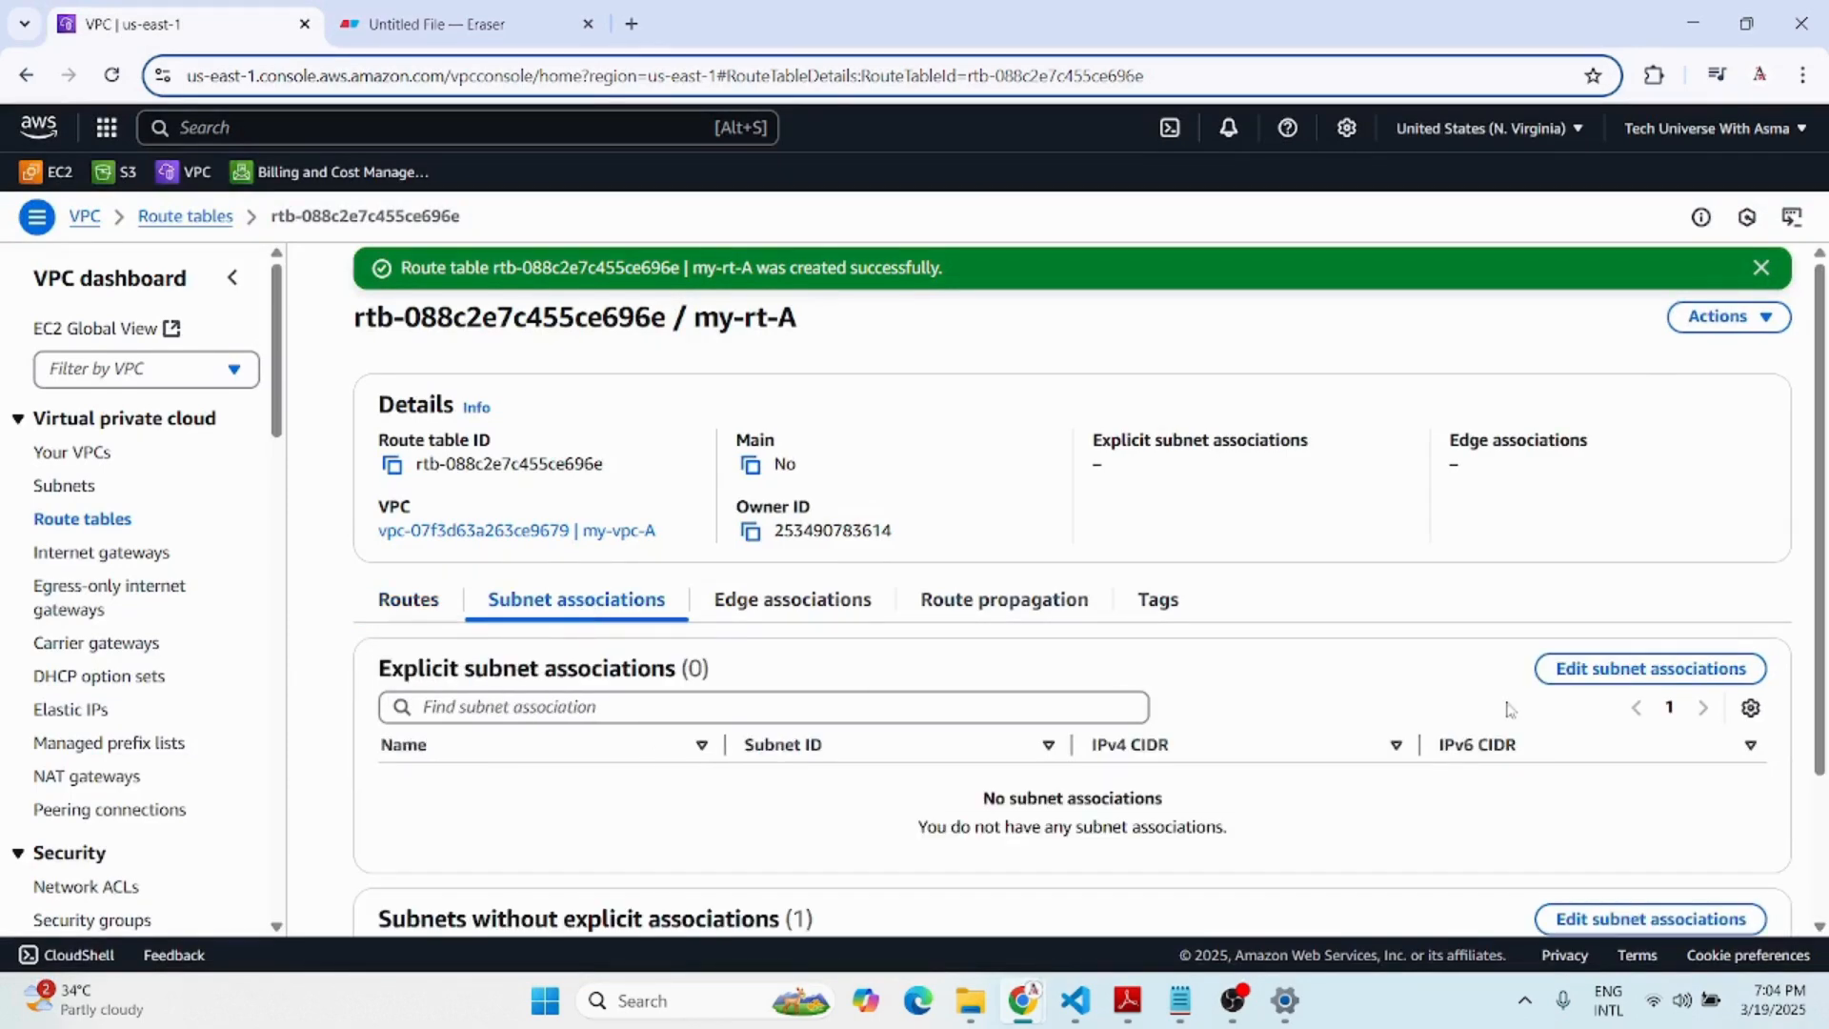
click(1652, 670)
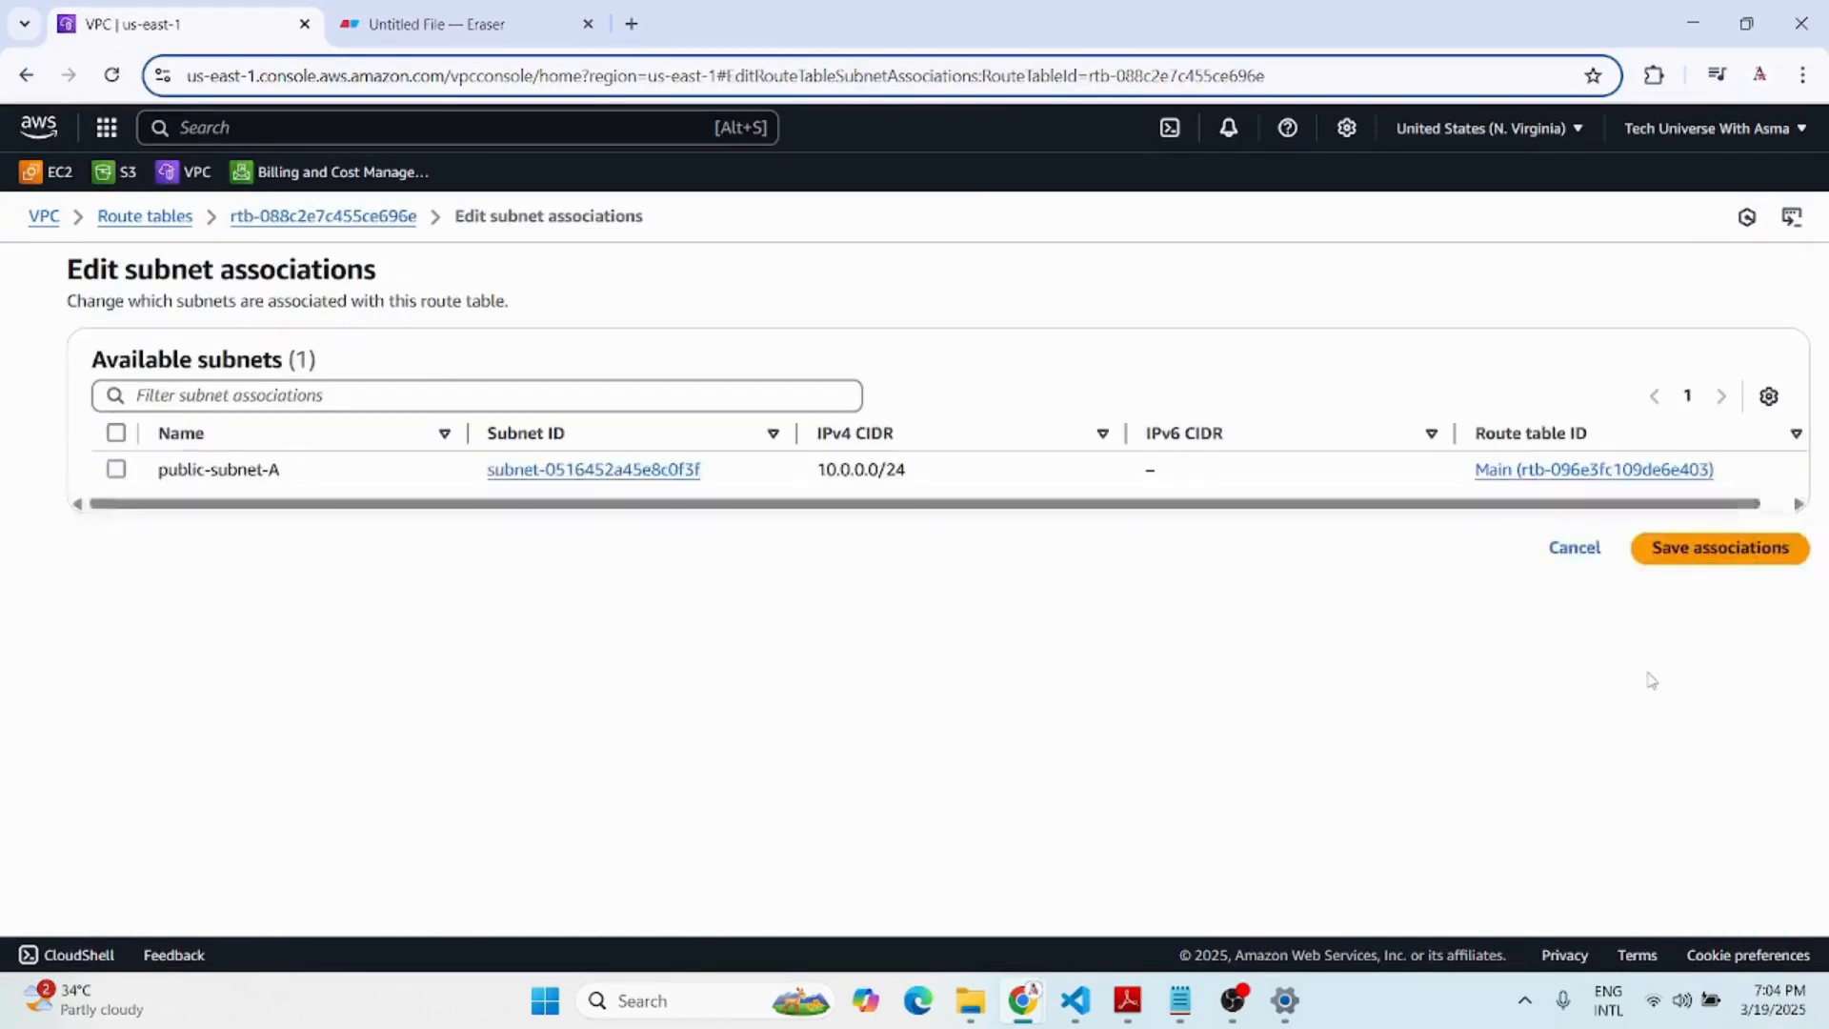
click(111, 472)
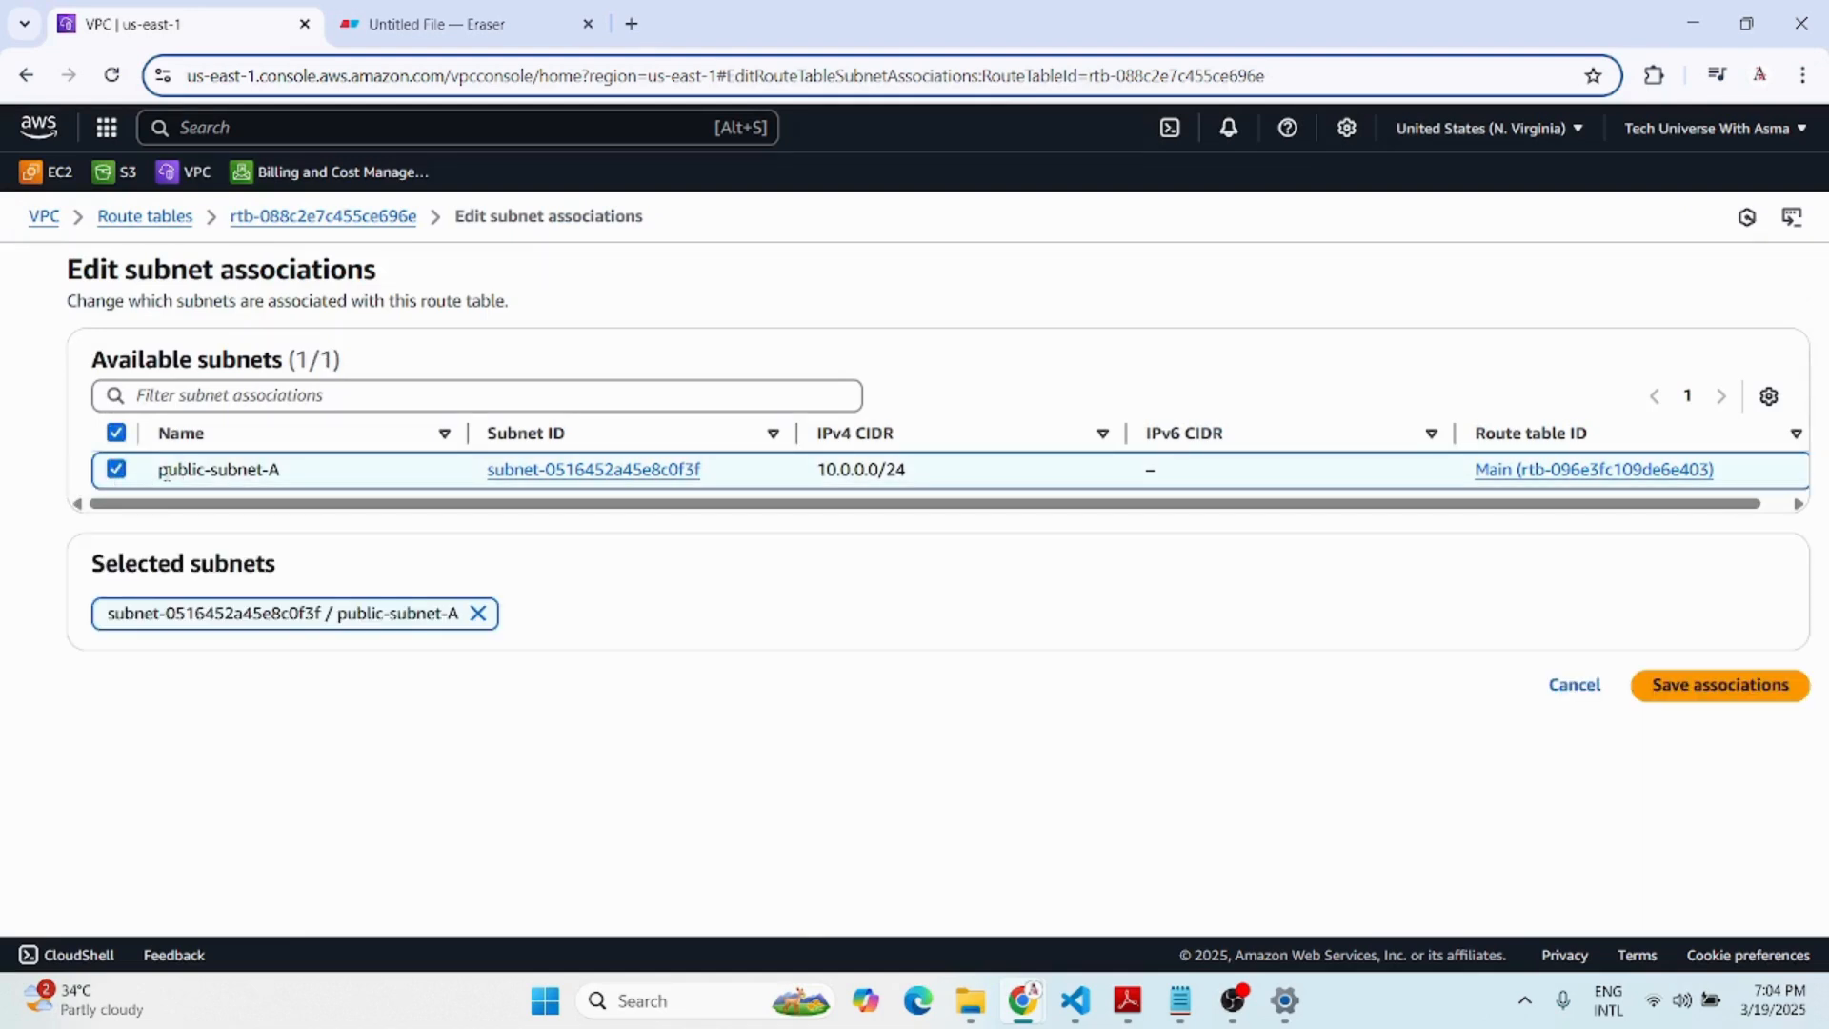
click(1671, 686)
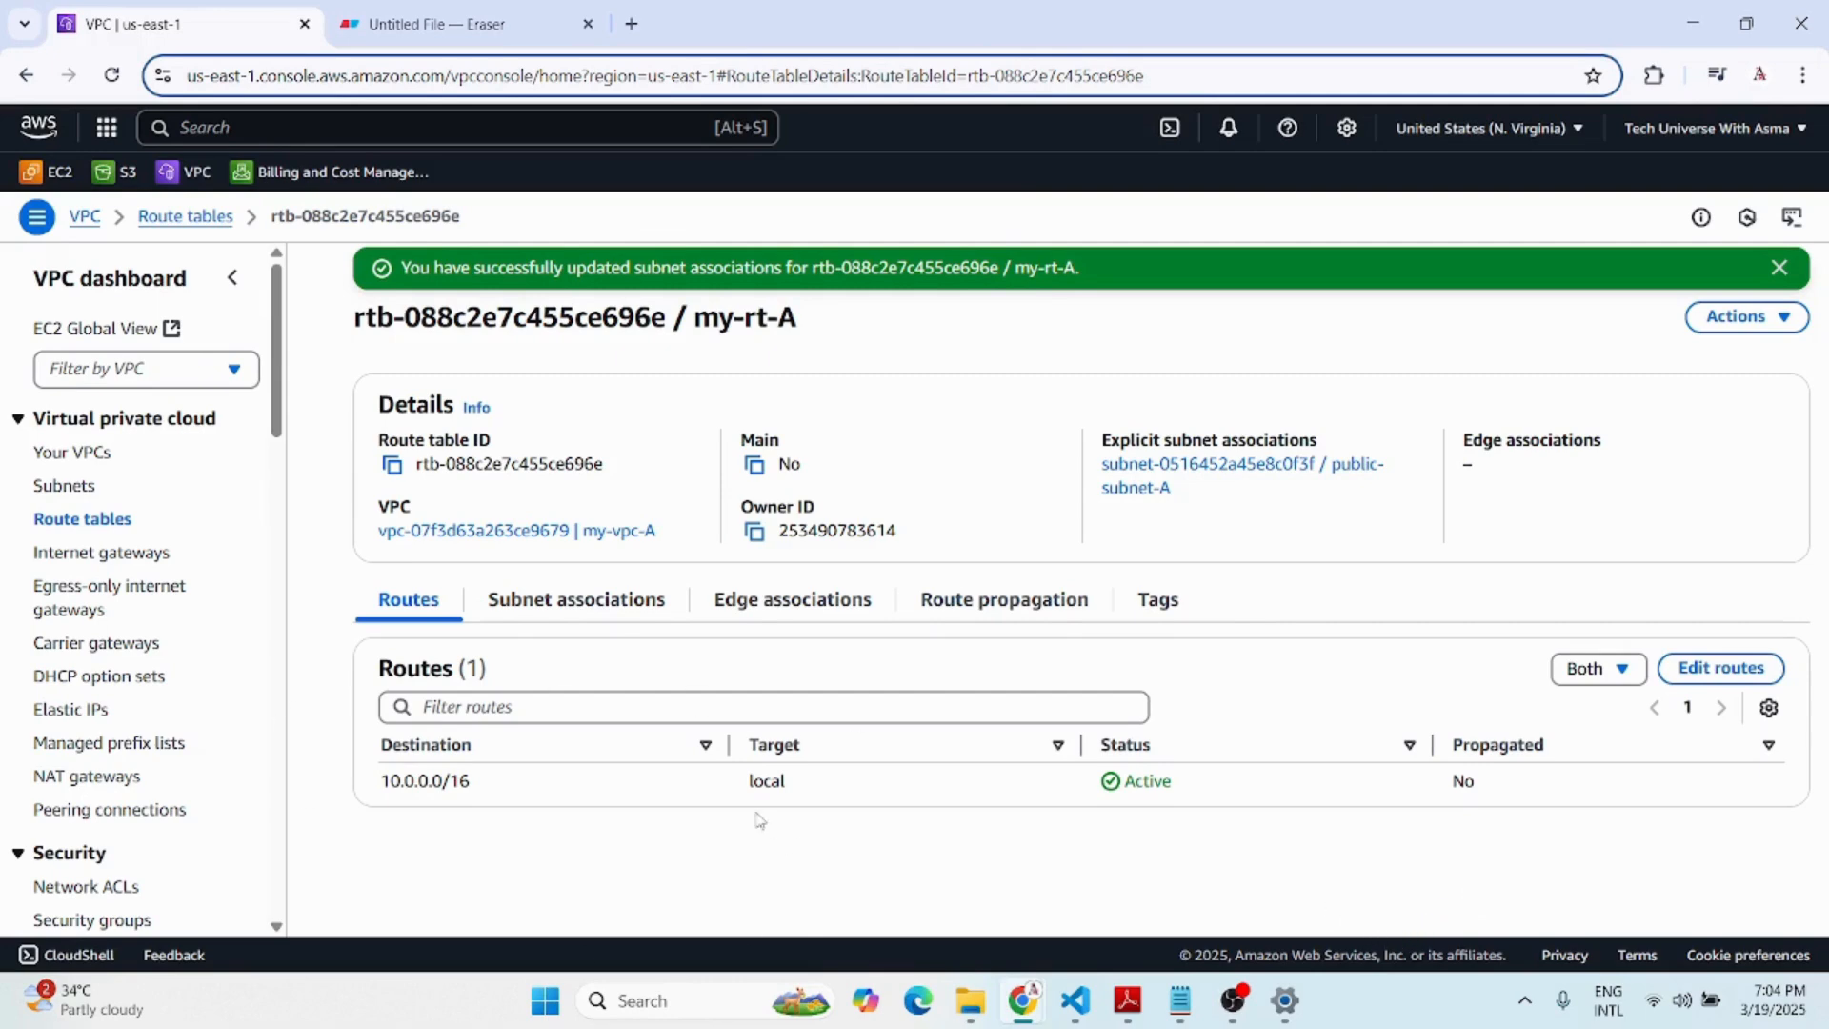
Check the internet gateway in the Eraser diagram, then create an internet gateway named my-igw-A.
click(419, 25)
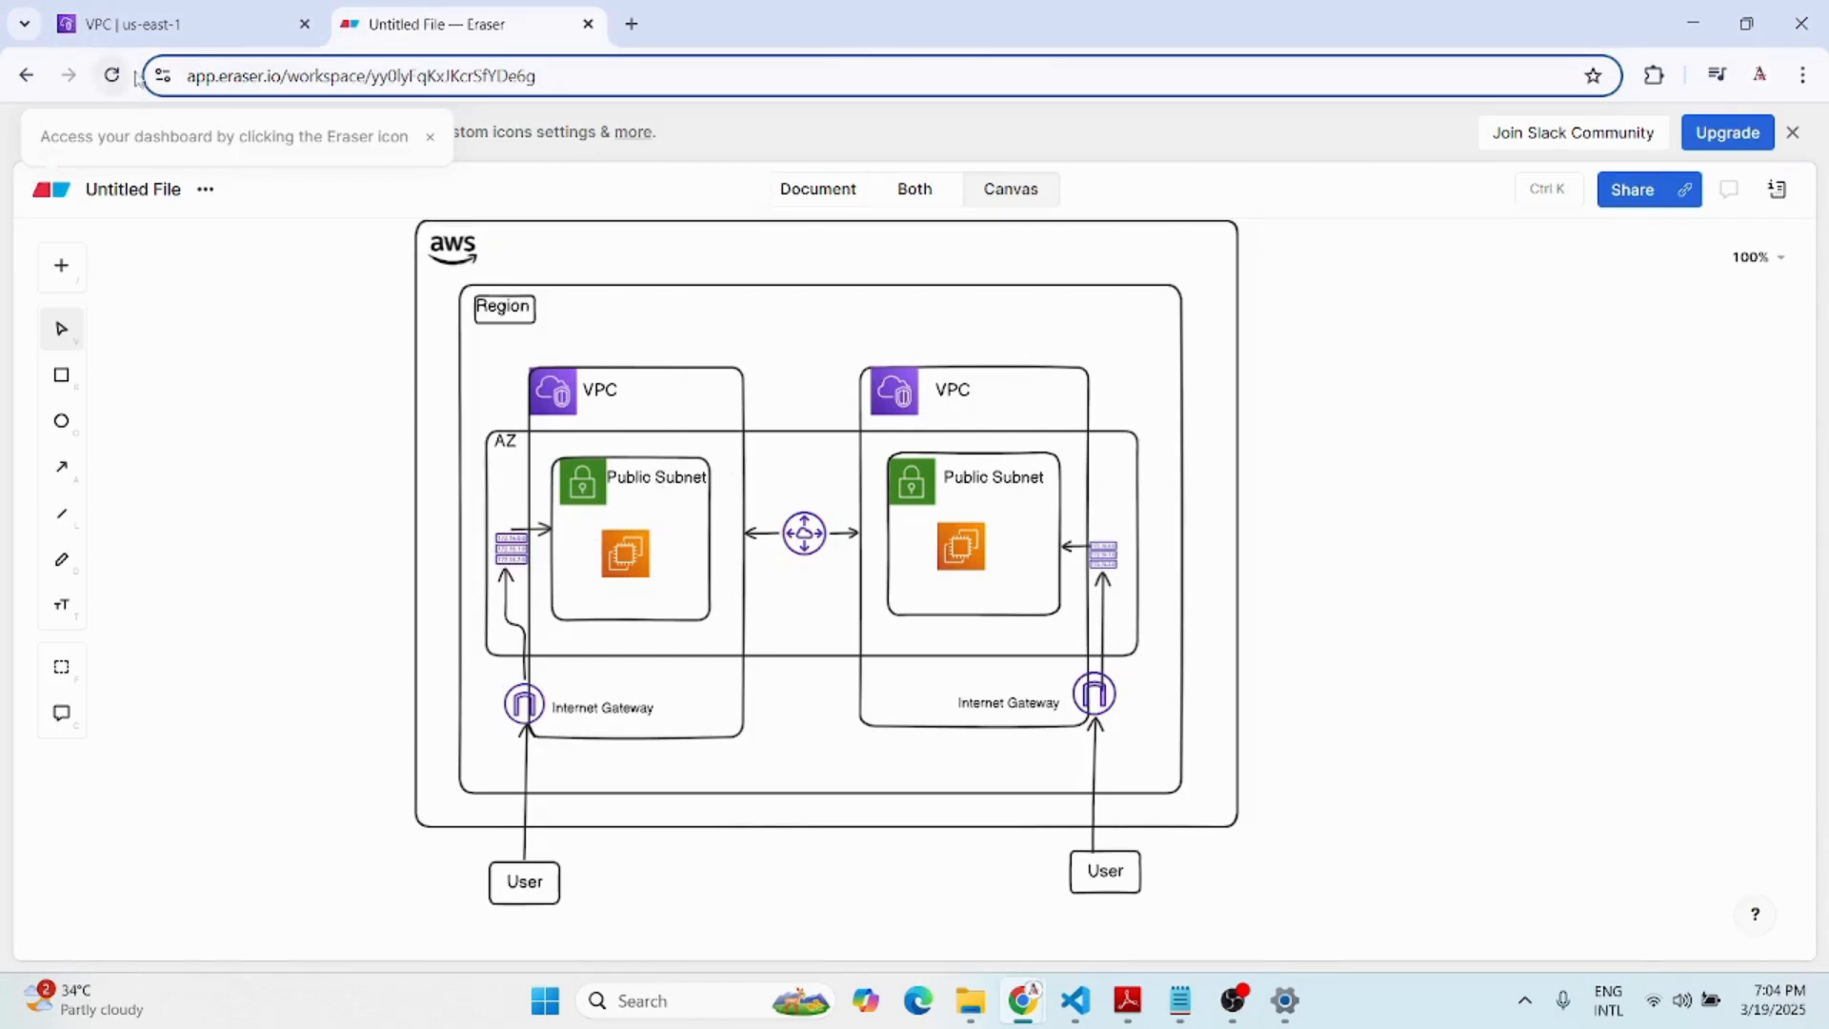
click(204, 24)
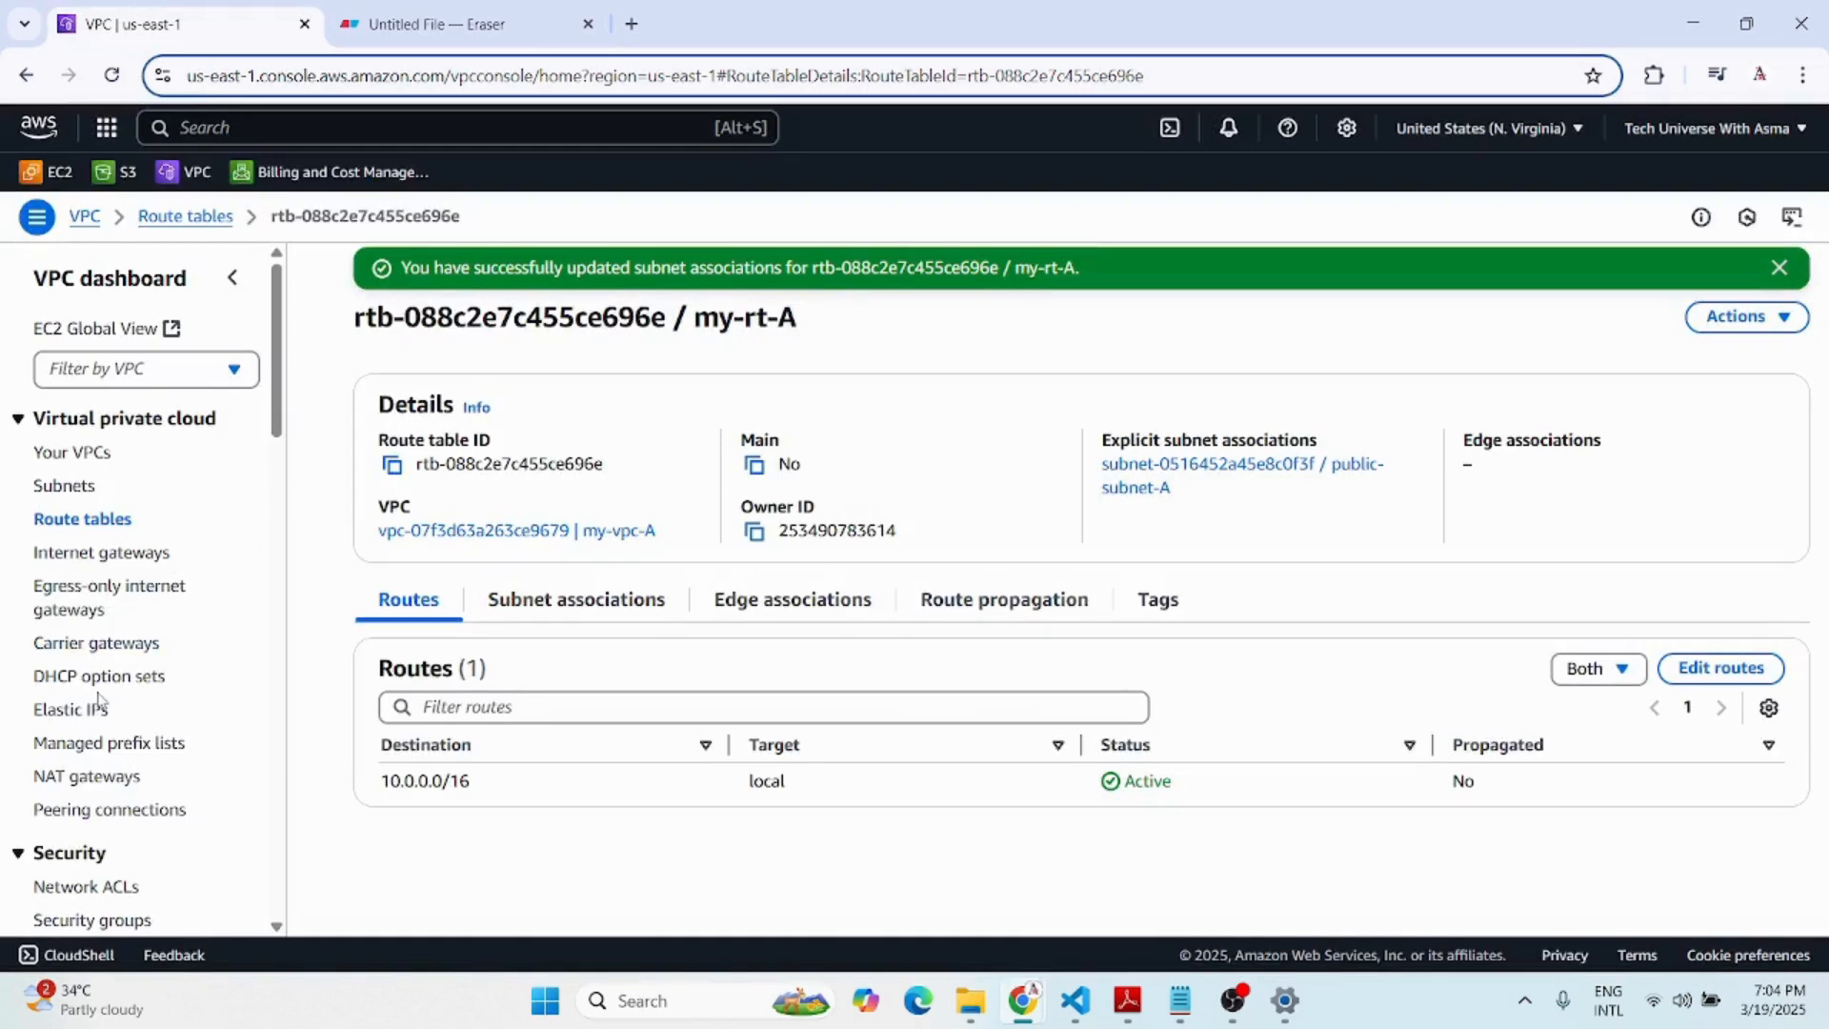
click(68, 566)
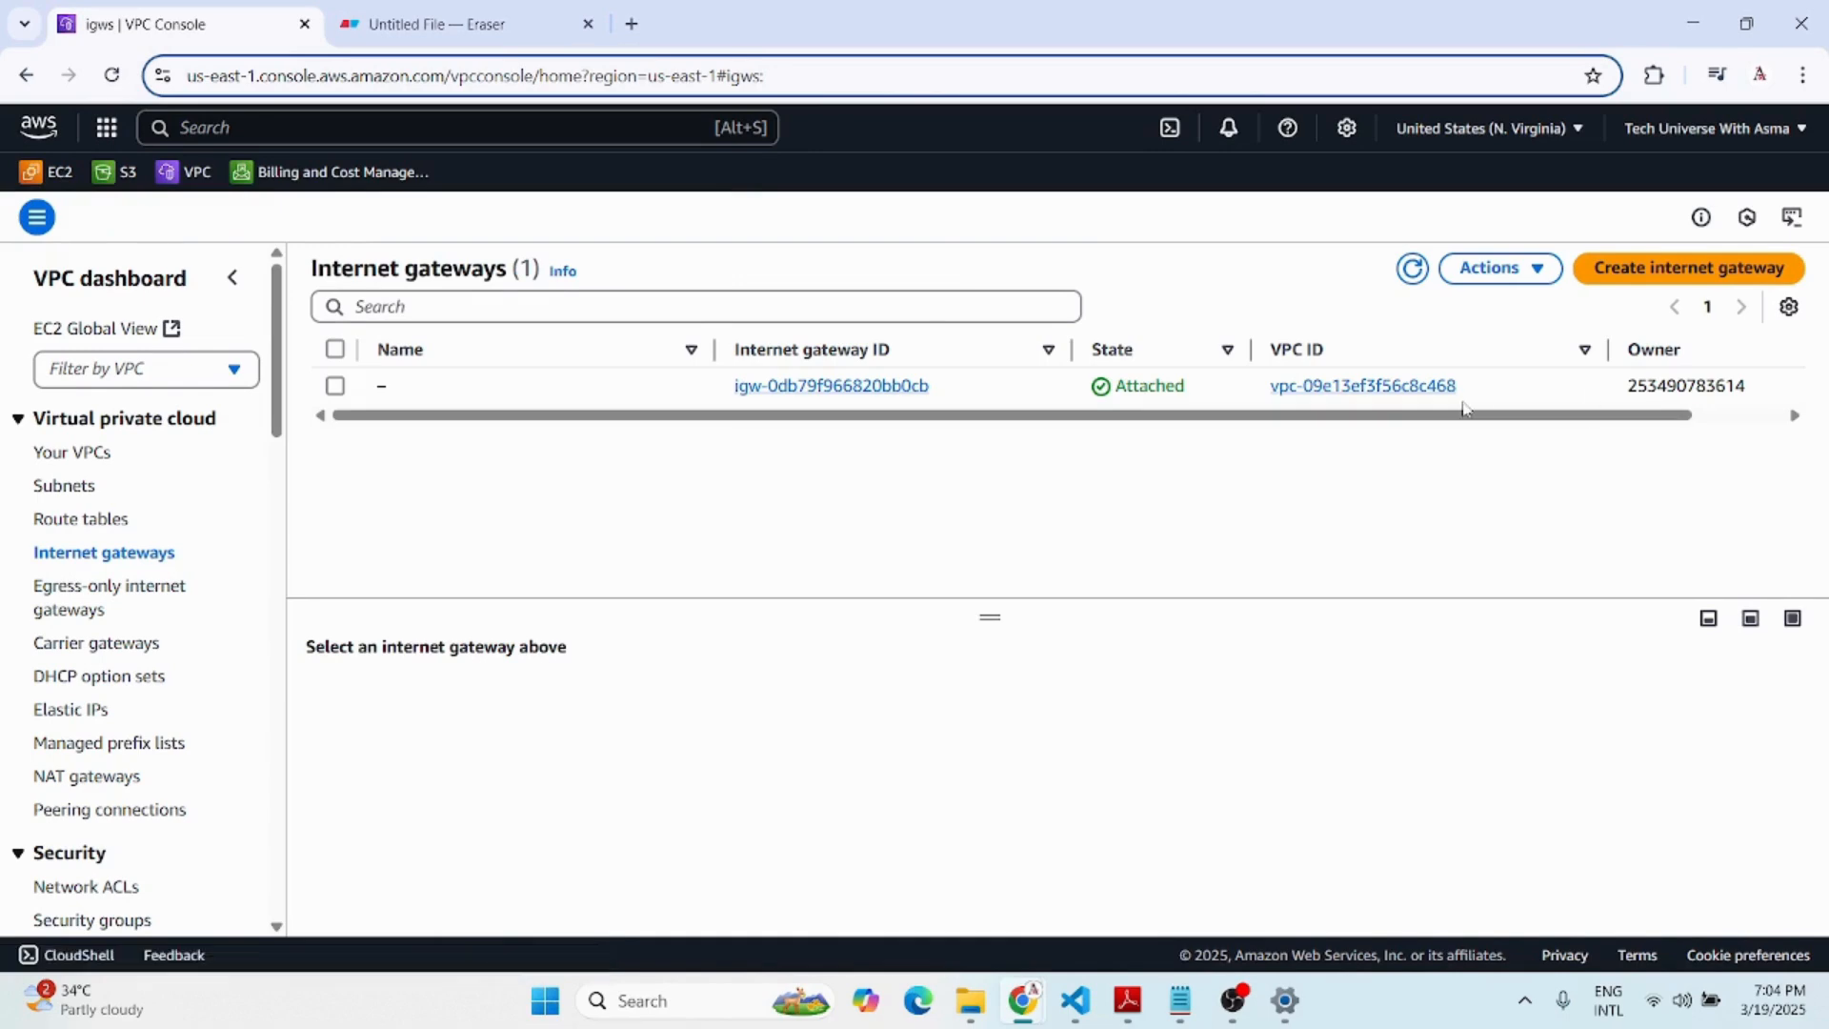
click(1684, 274)
click(384, 455)
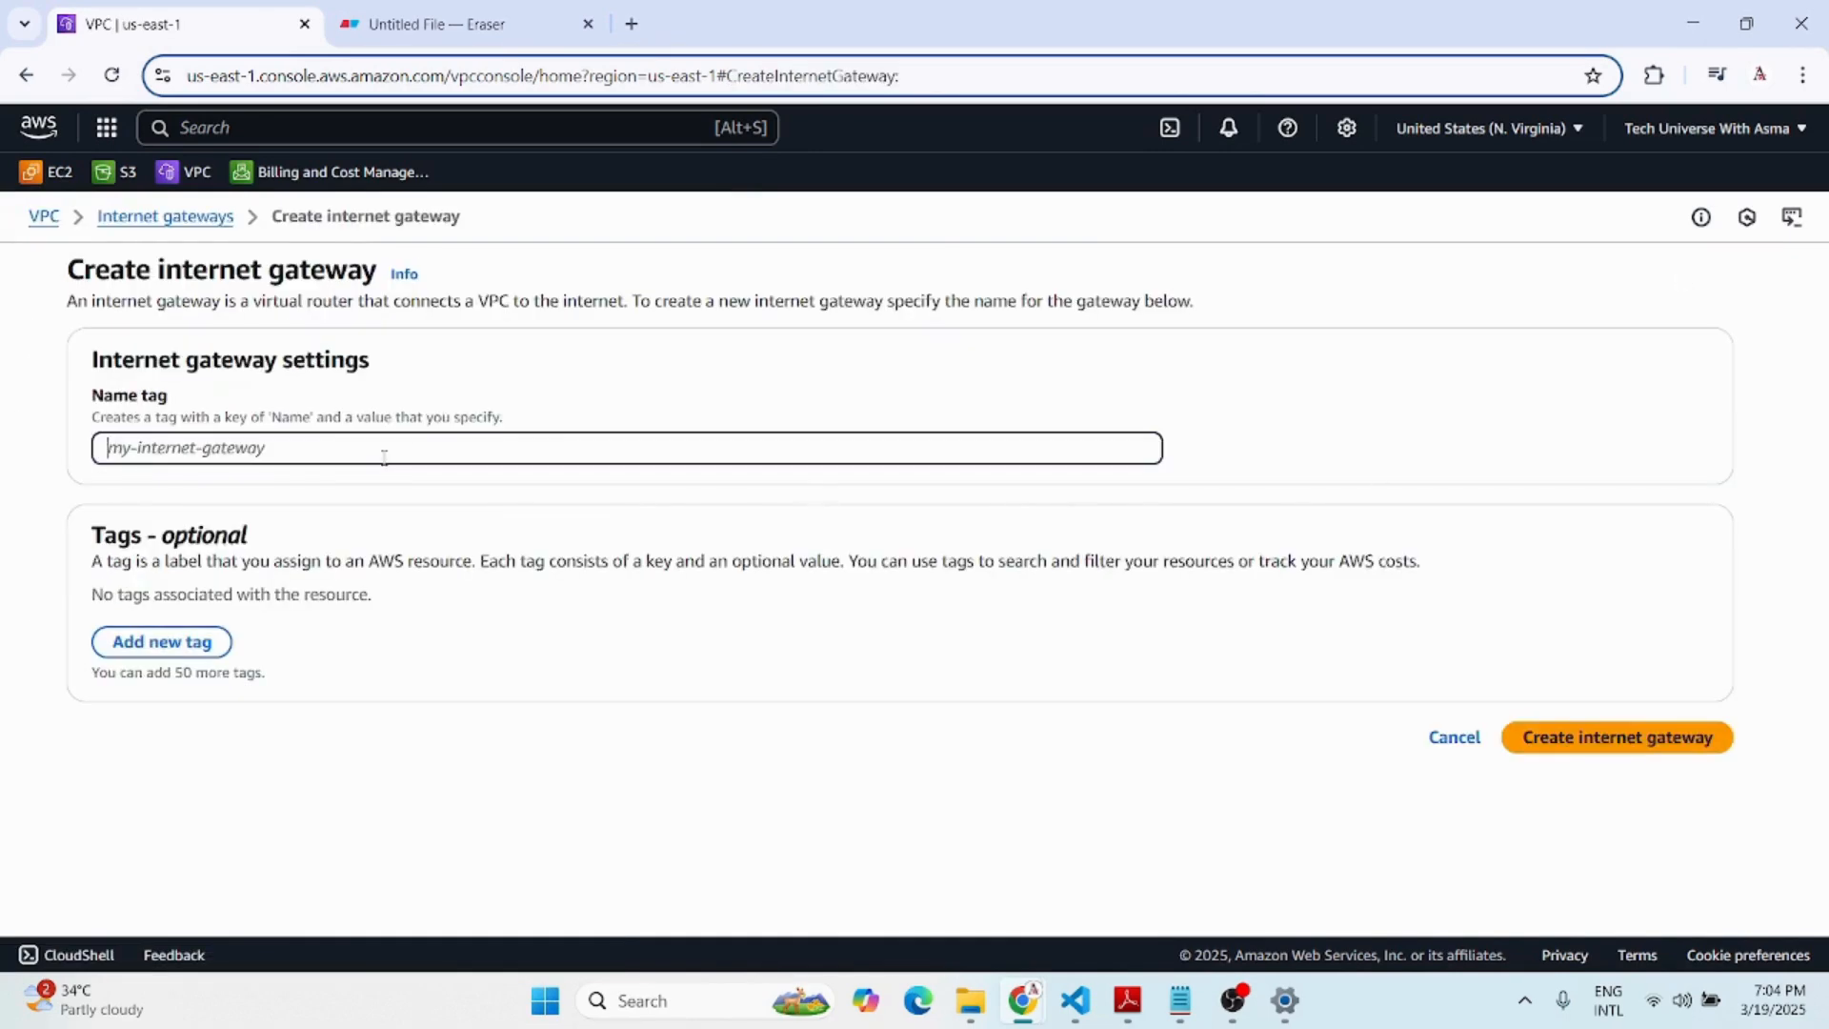
text(my-igw-A)
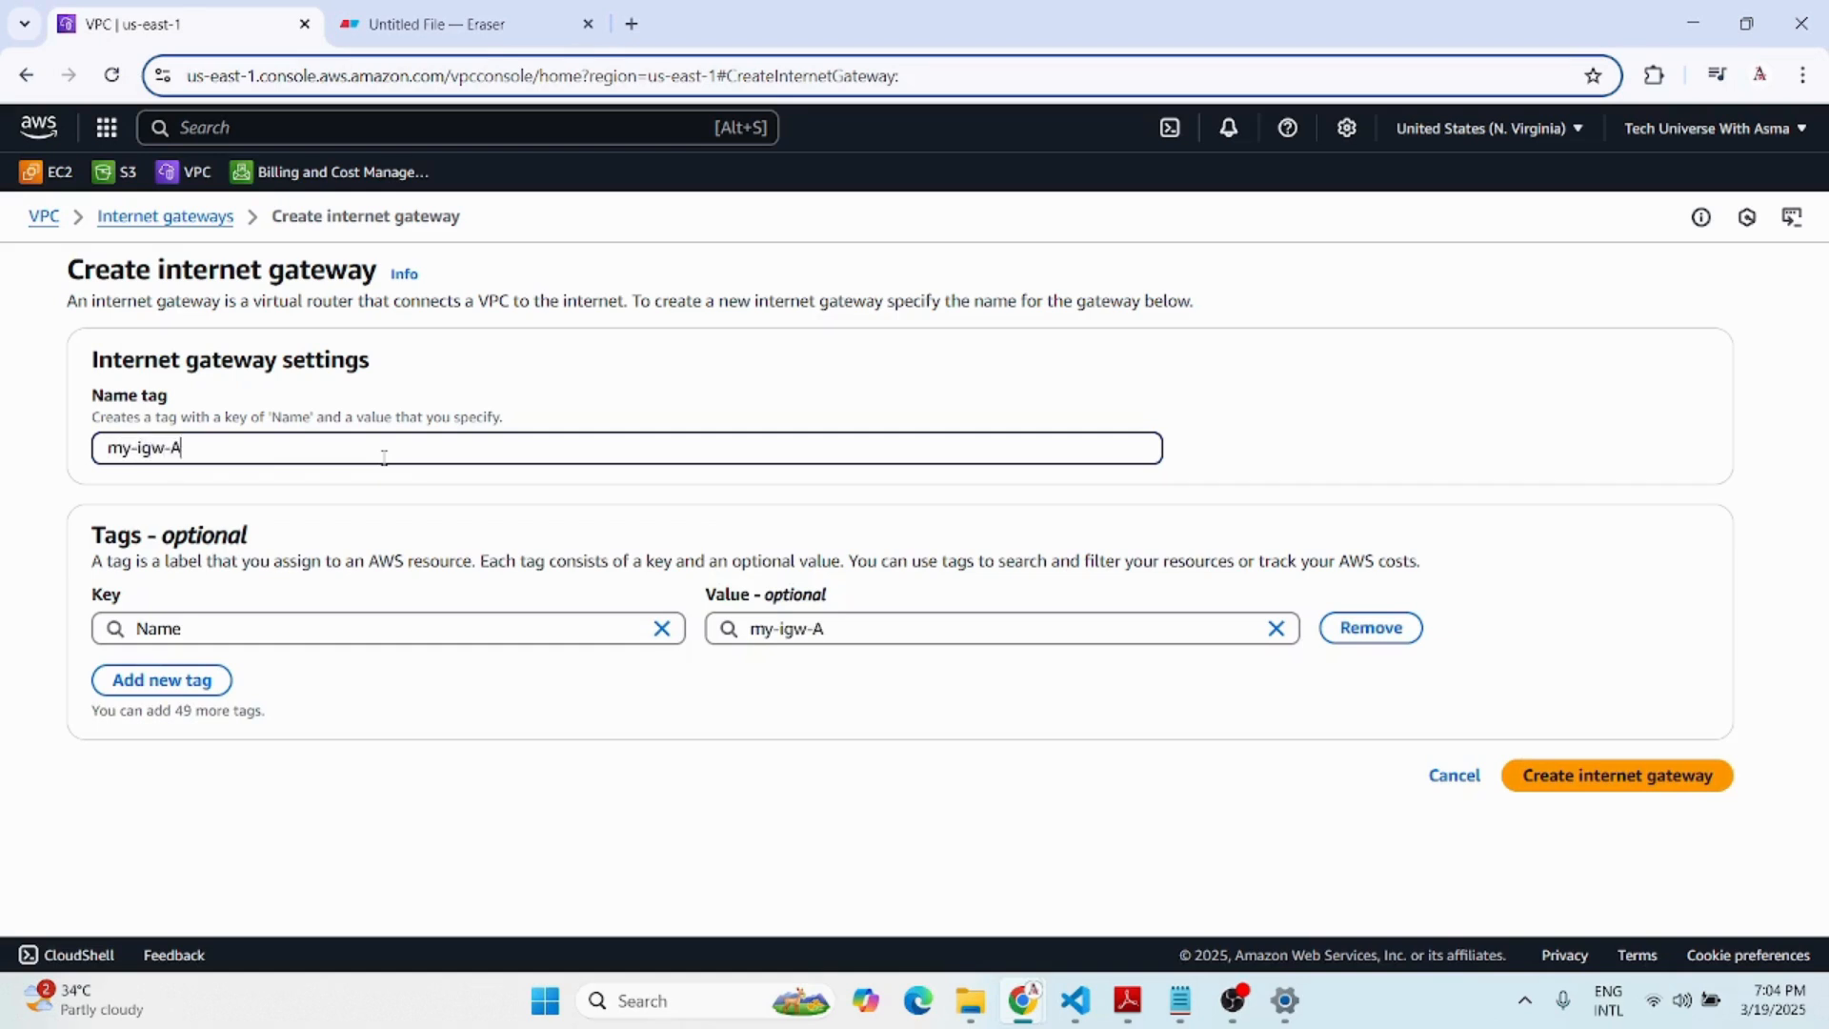
click(1618, 772)
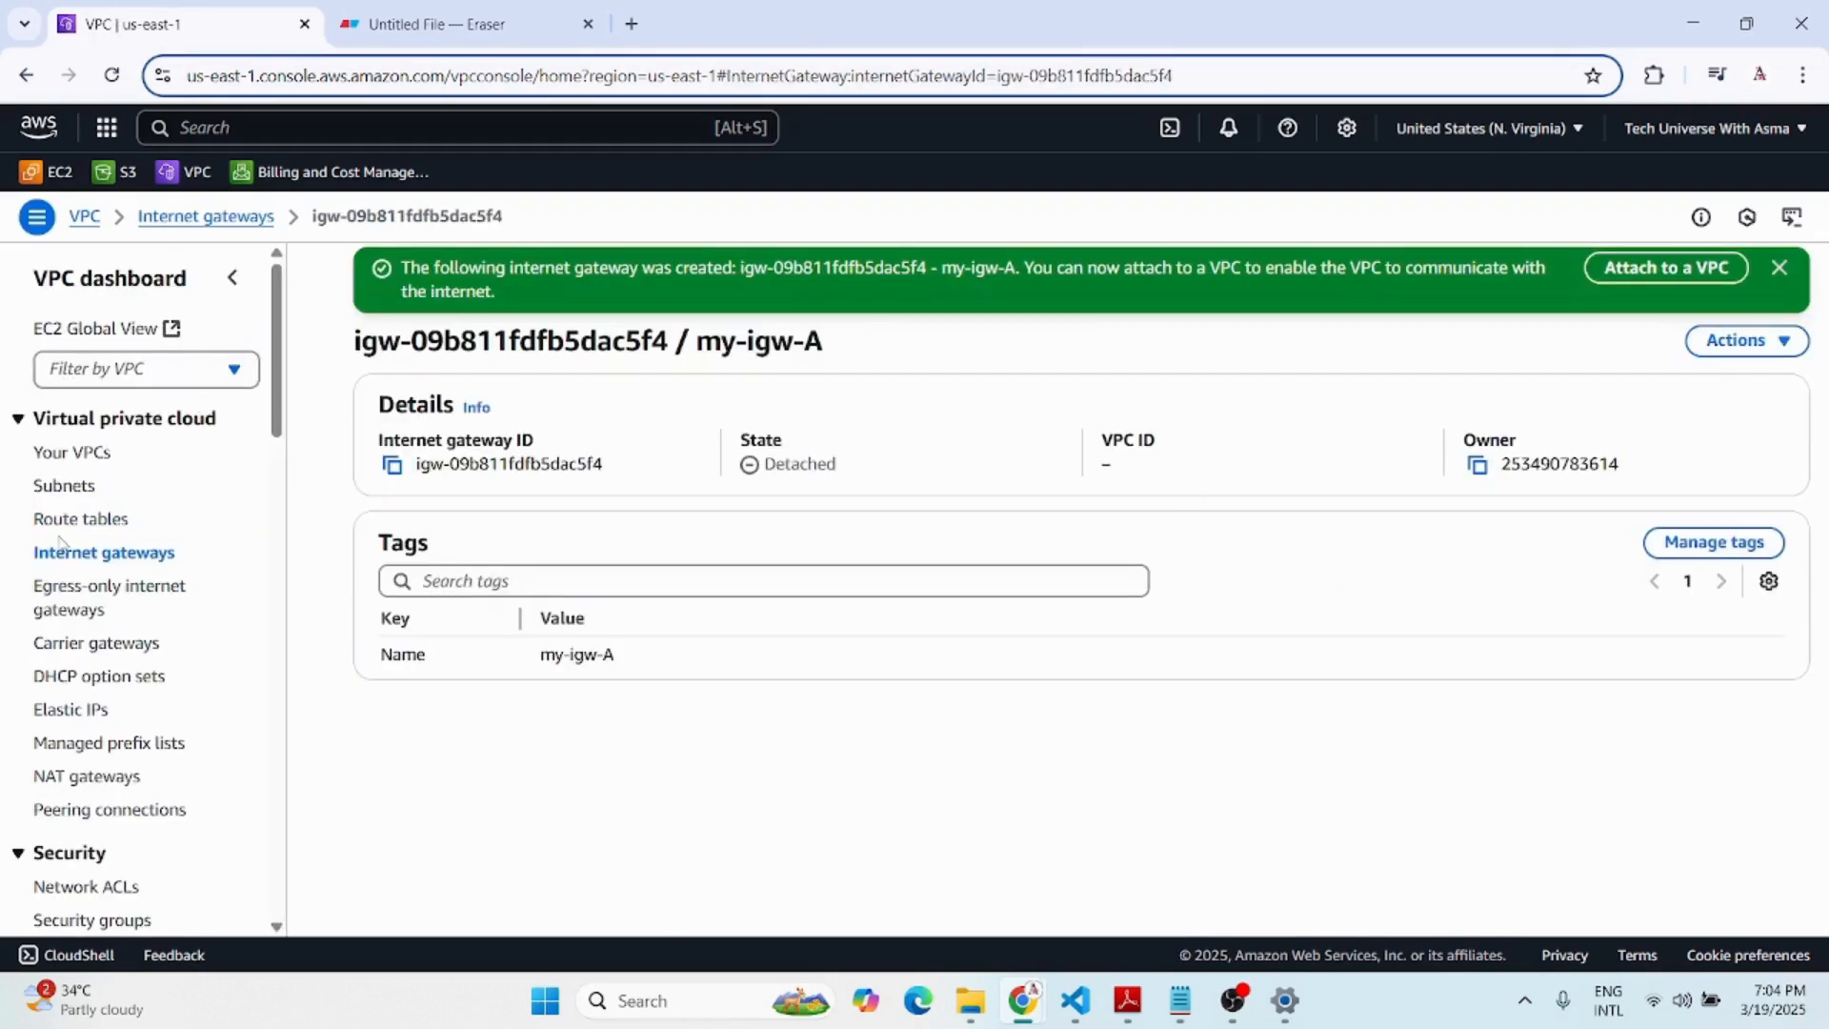
Add a route to my-rt-A with destination 0.0.0.0/0 and Internet Gateway as the target type, leaving it unsaved.
click(60, 527)
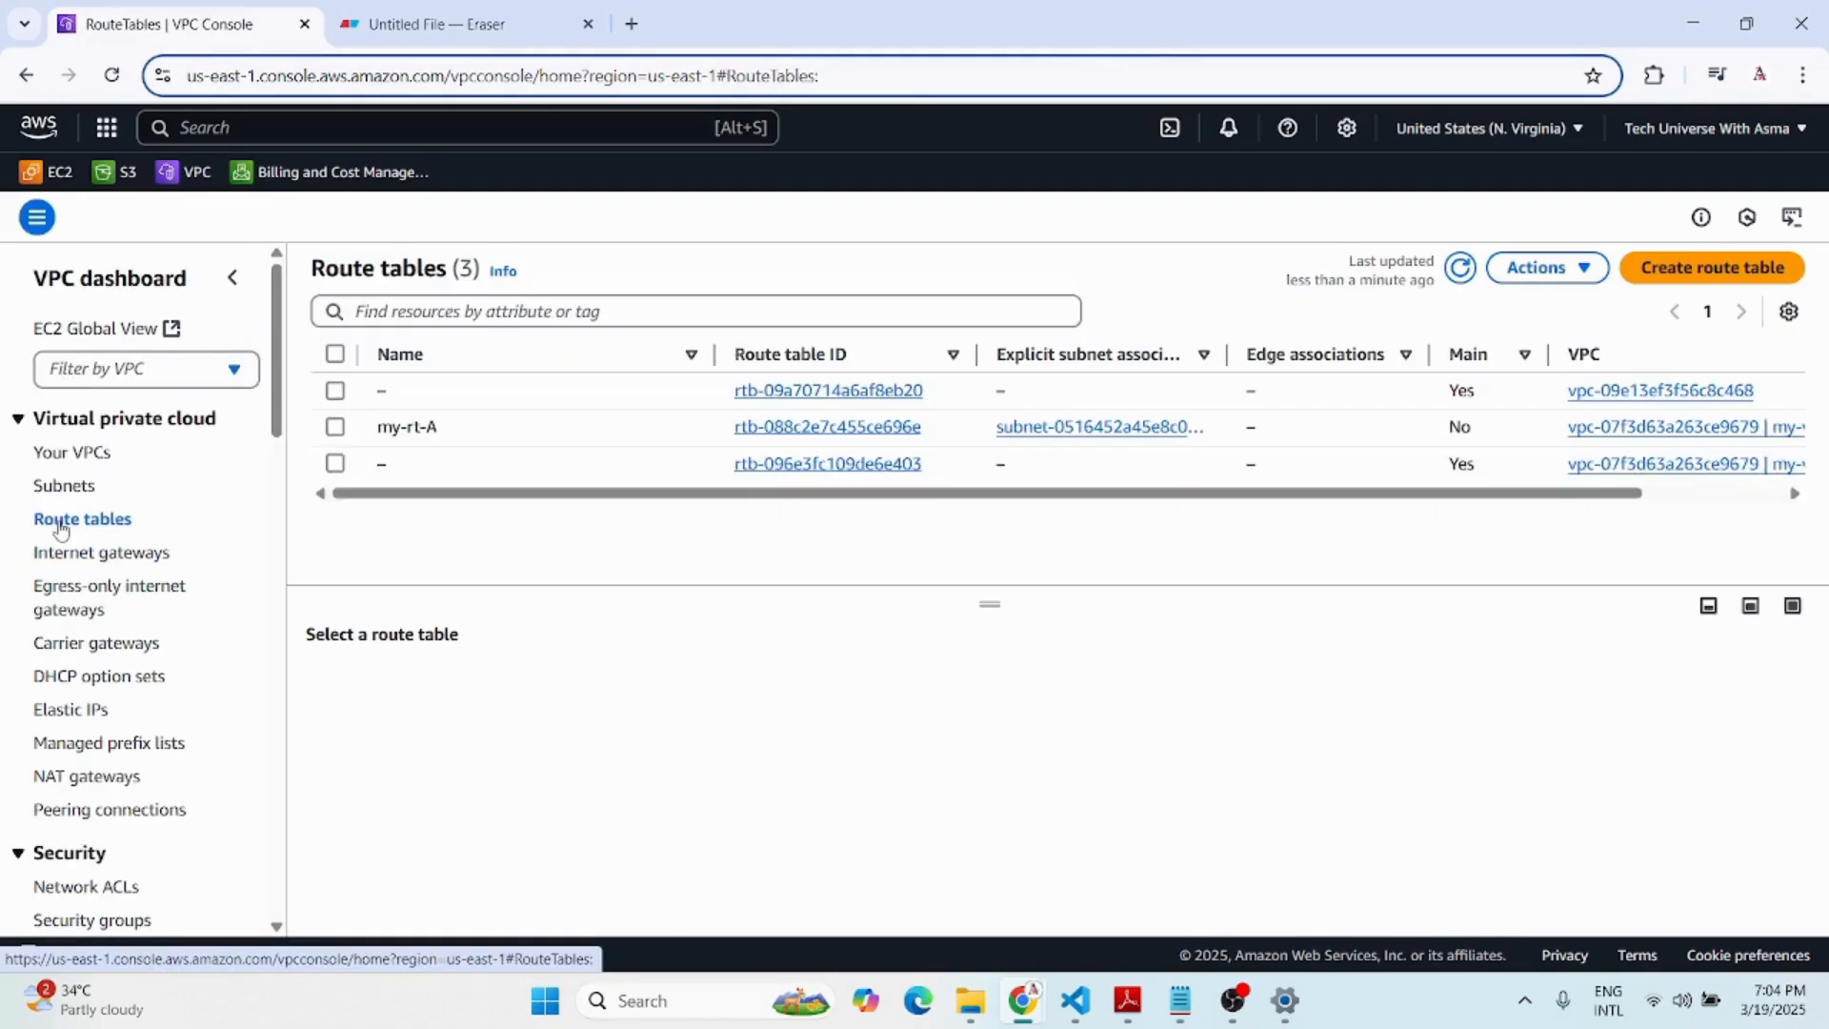
click(335, 427)
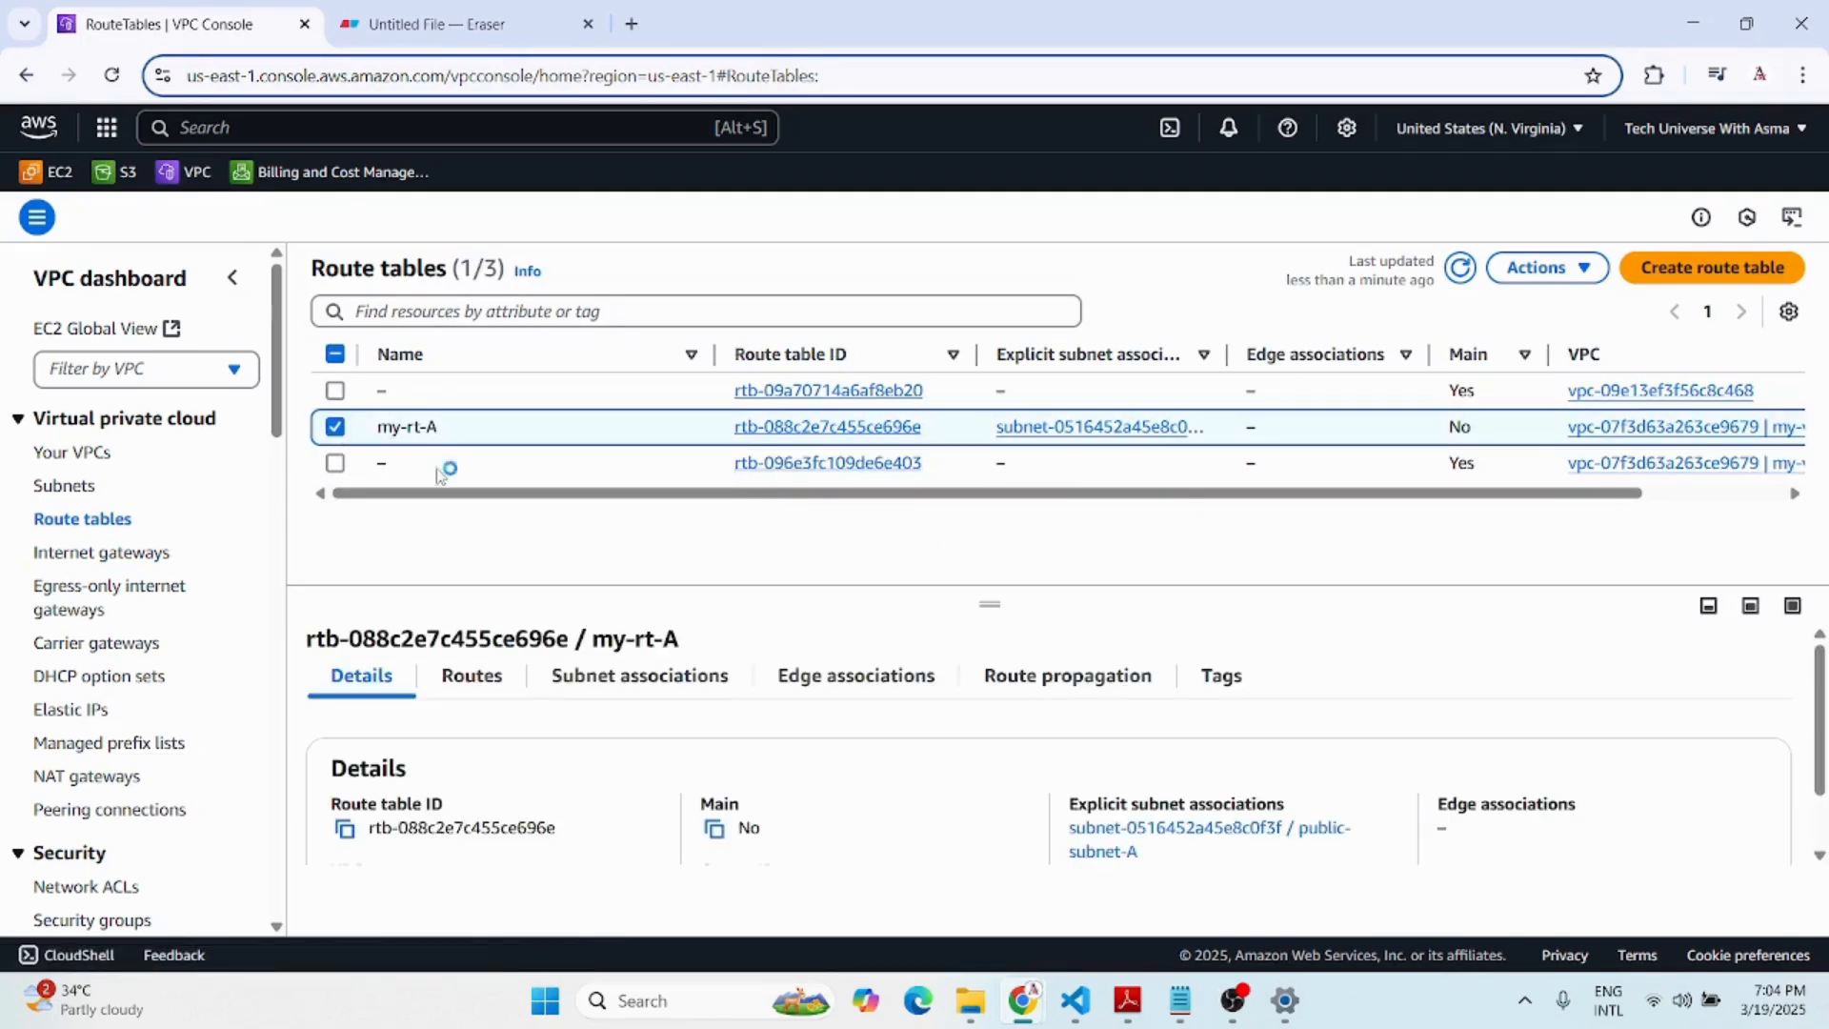
click(469, 677)
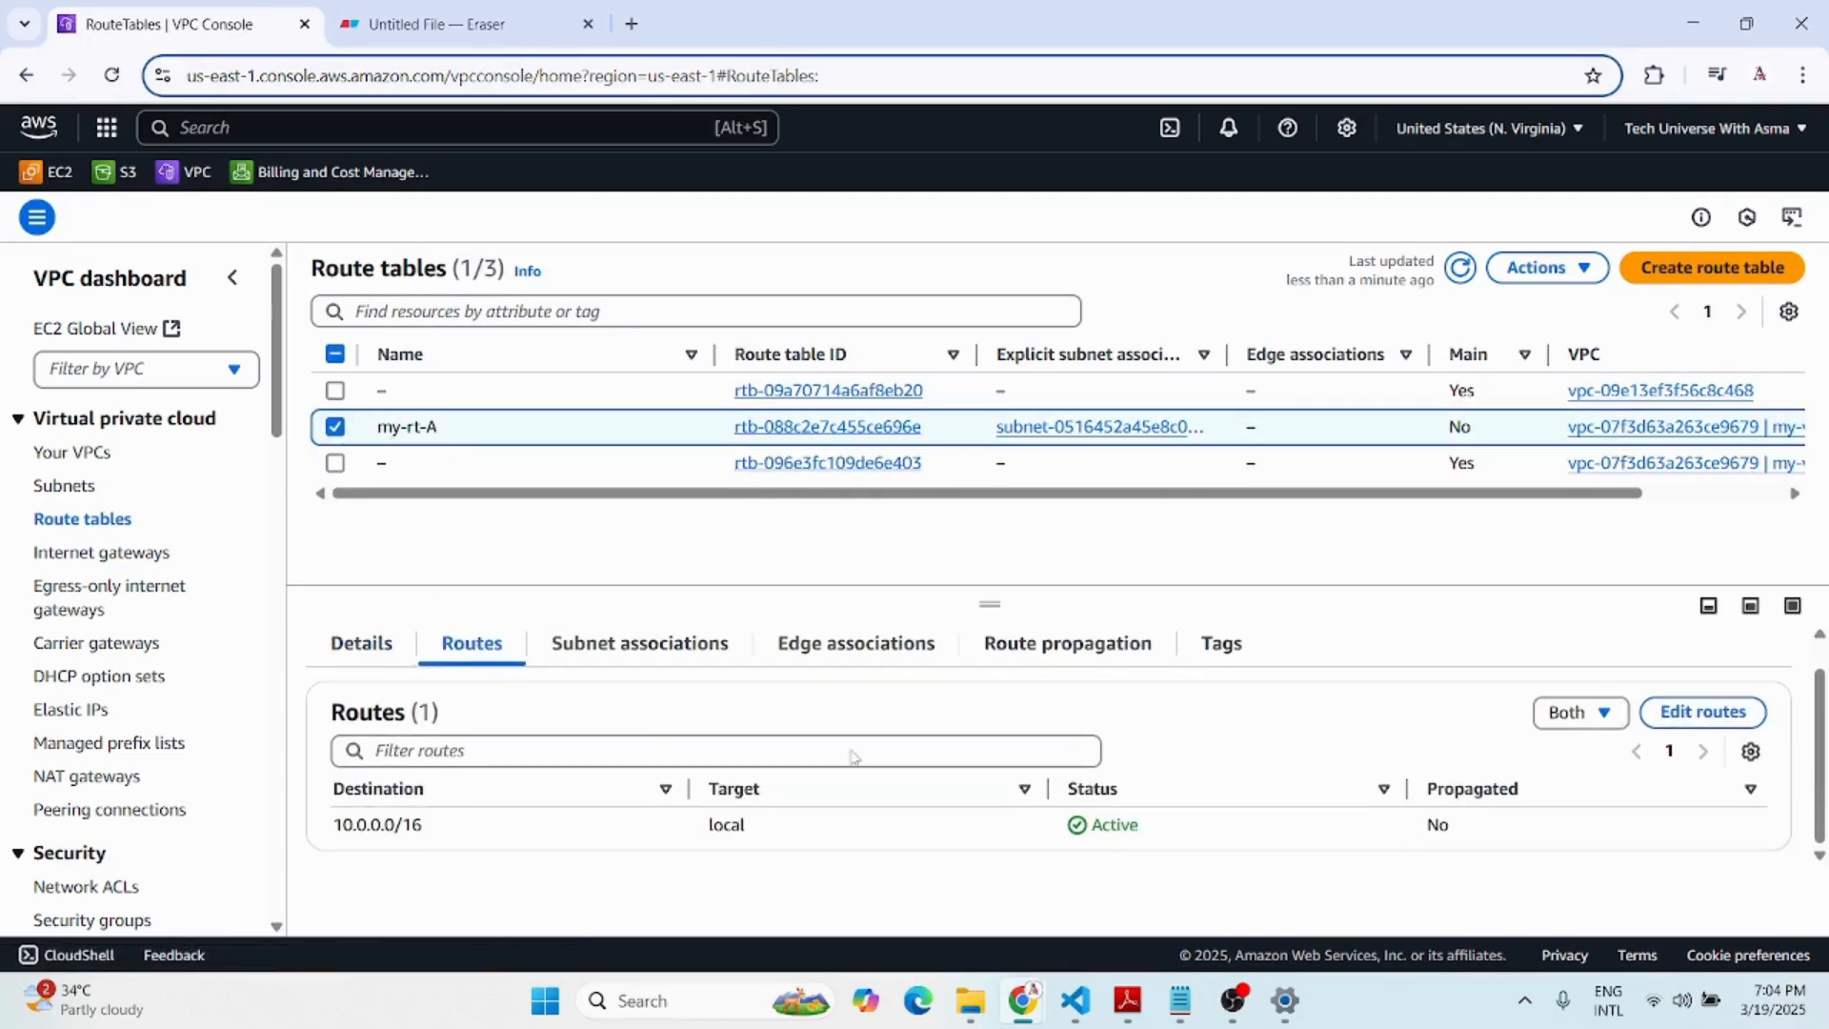
click(1723, 722)
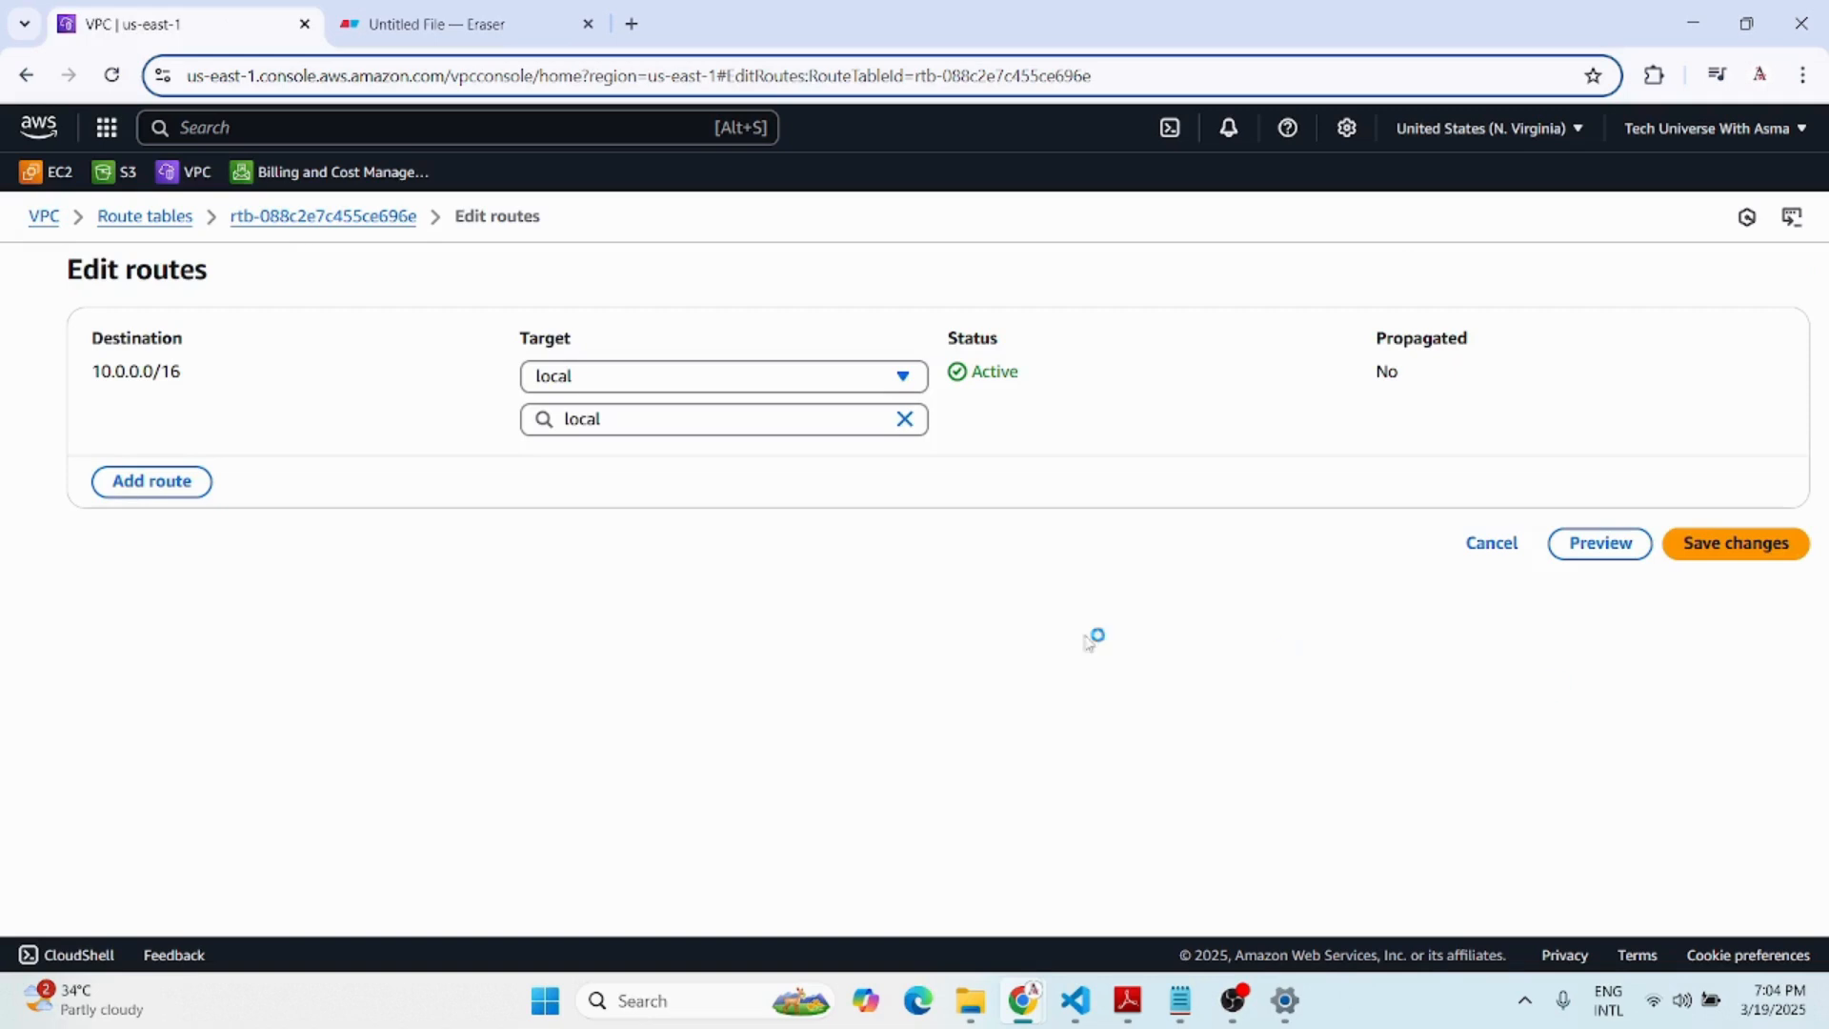
click(153, 481)
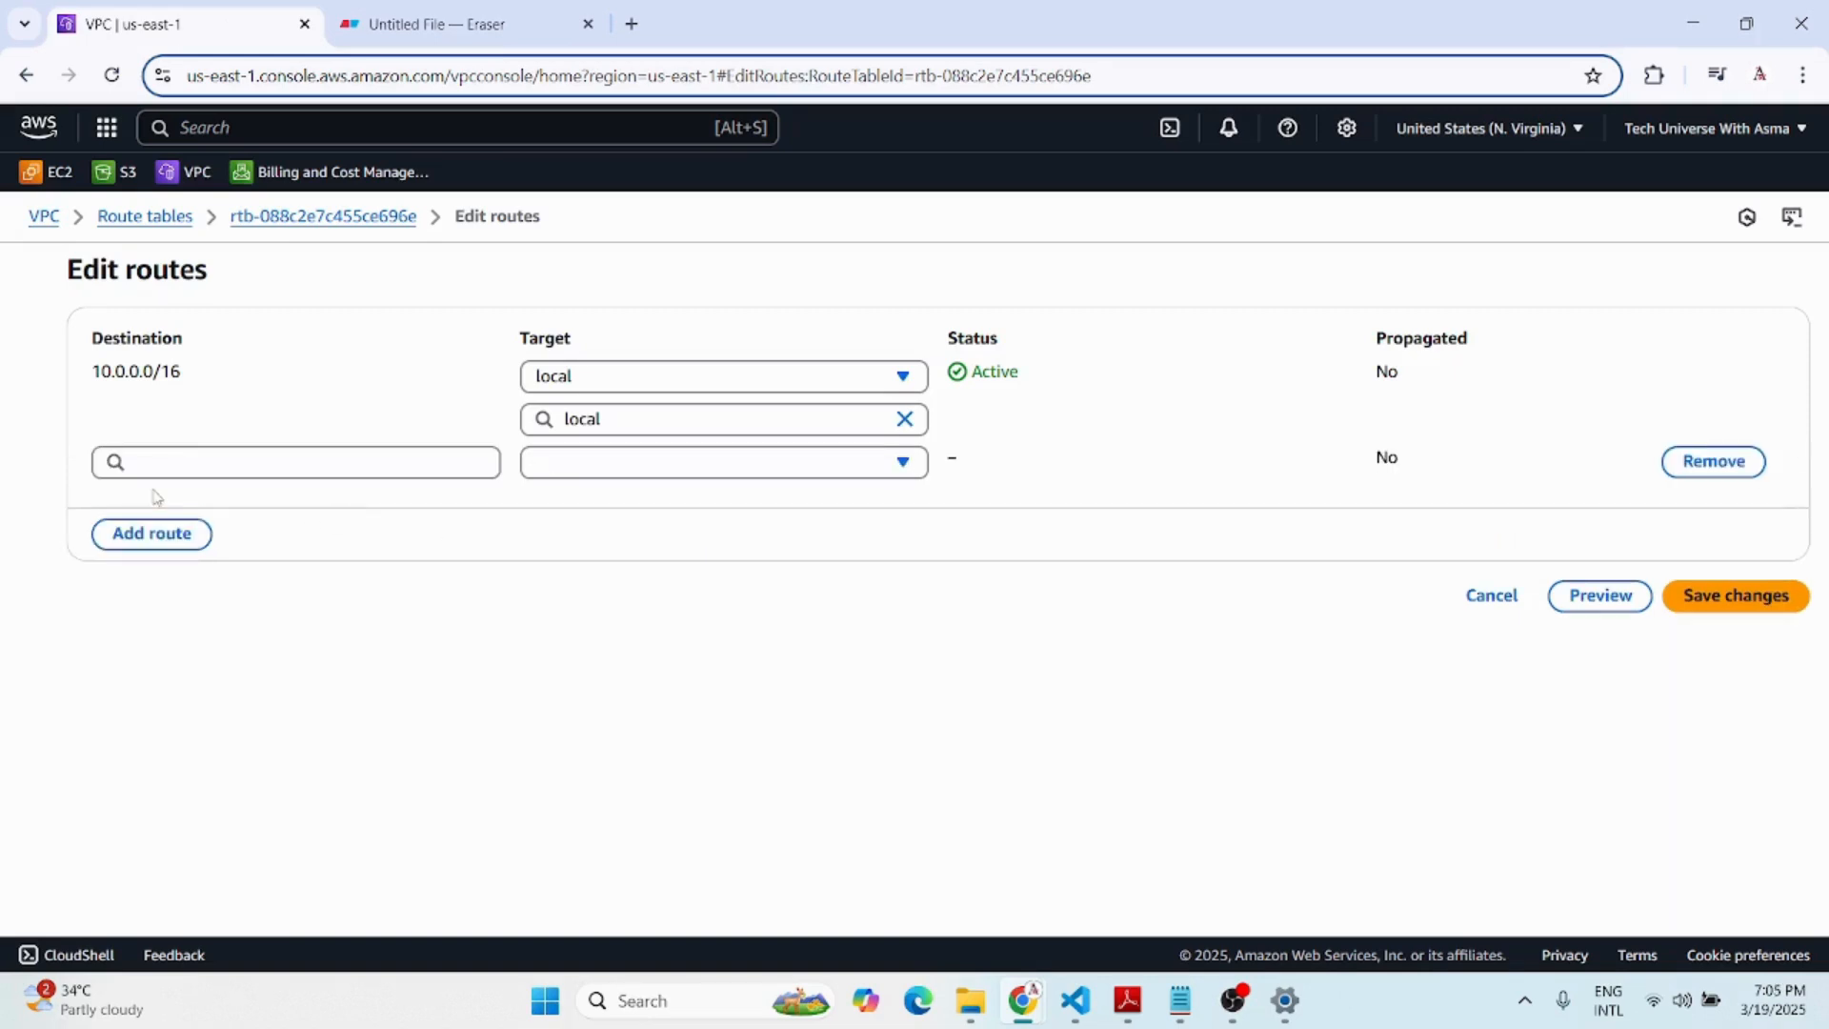
click(167, 461)
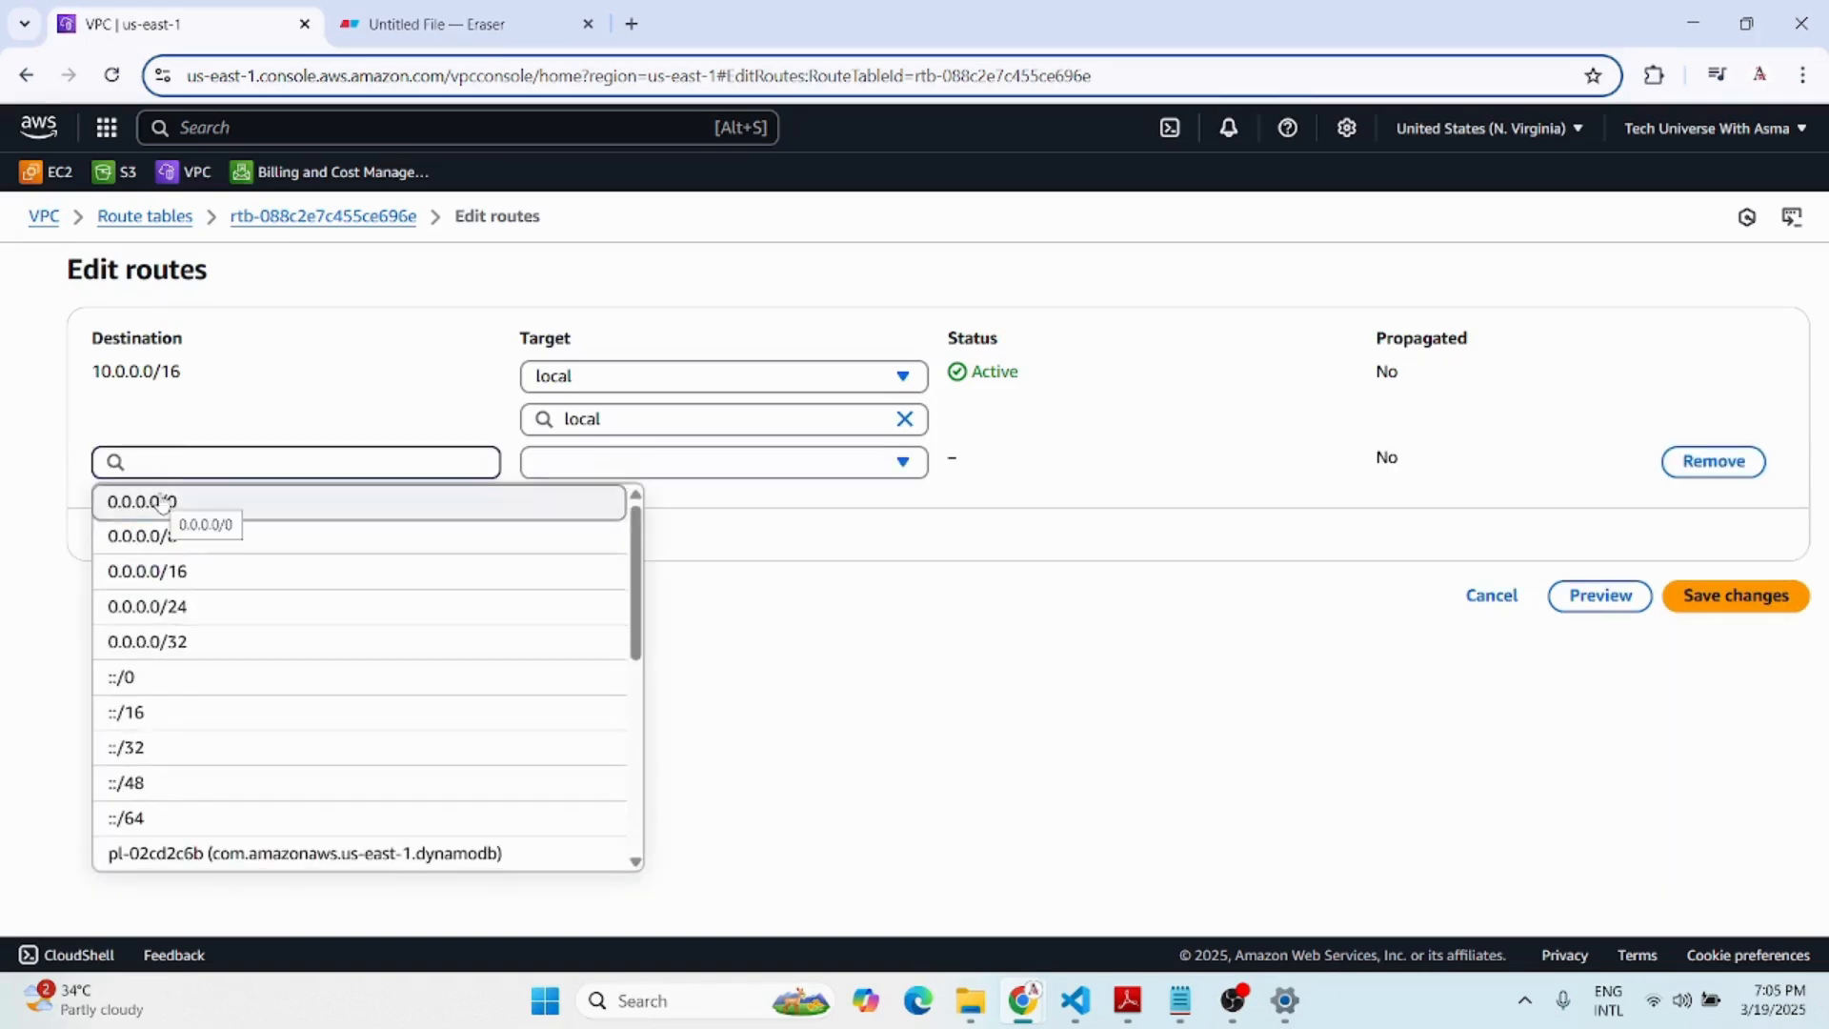
click(162, 502)
click(619, 467)
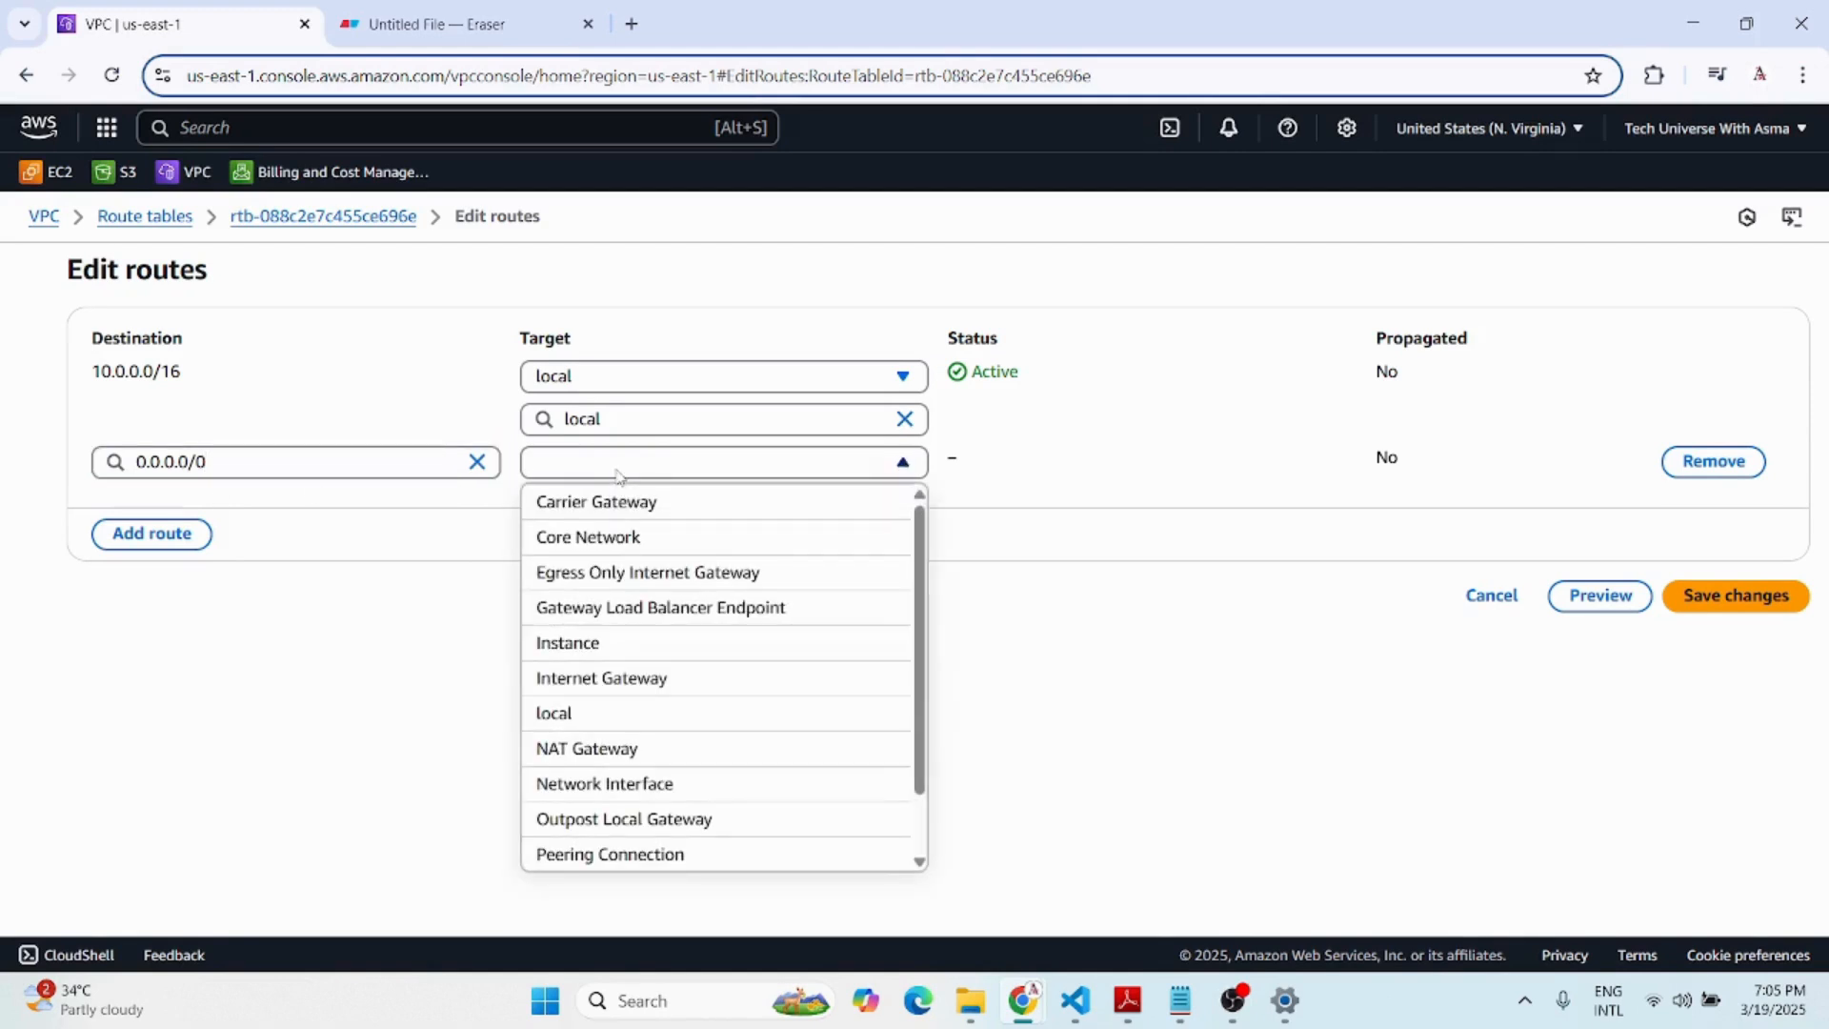
click(600, 679)
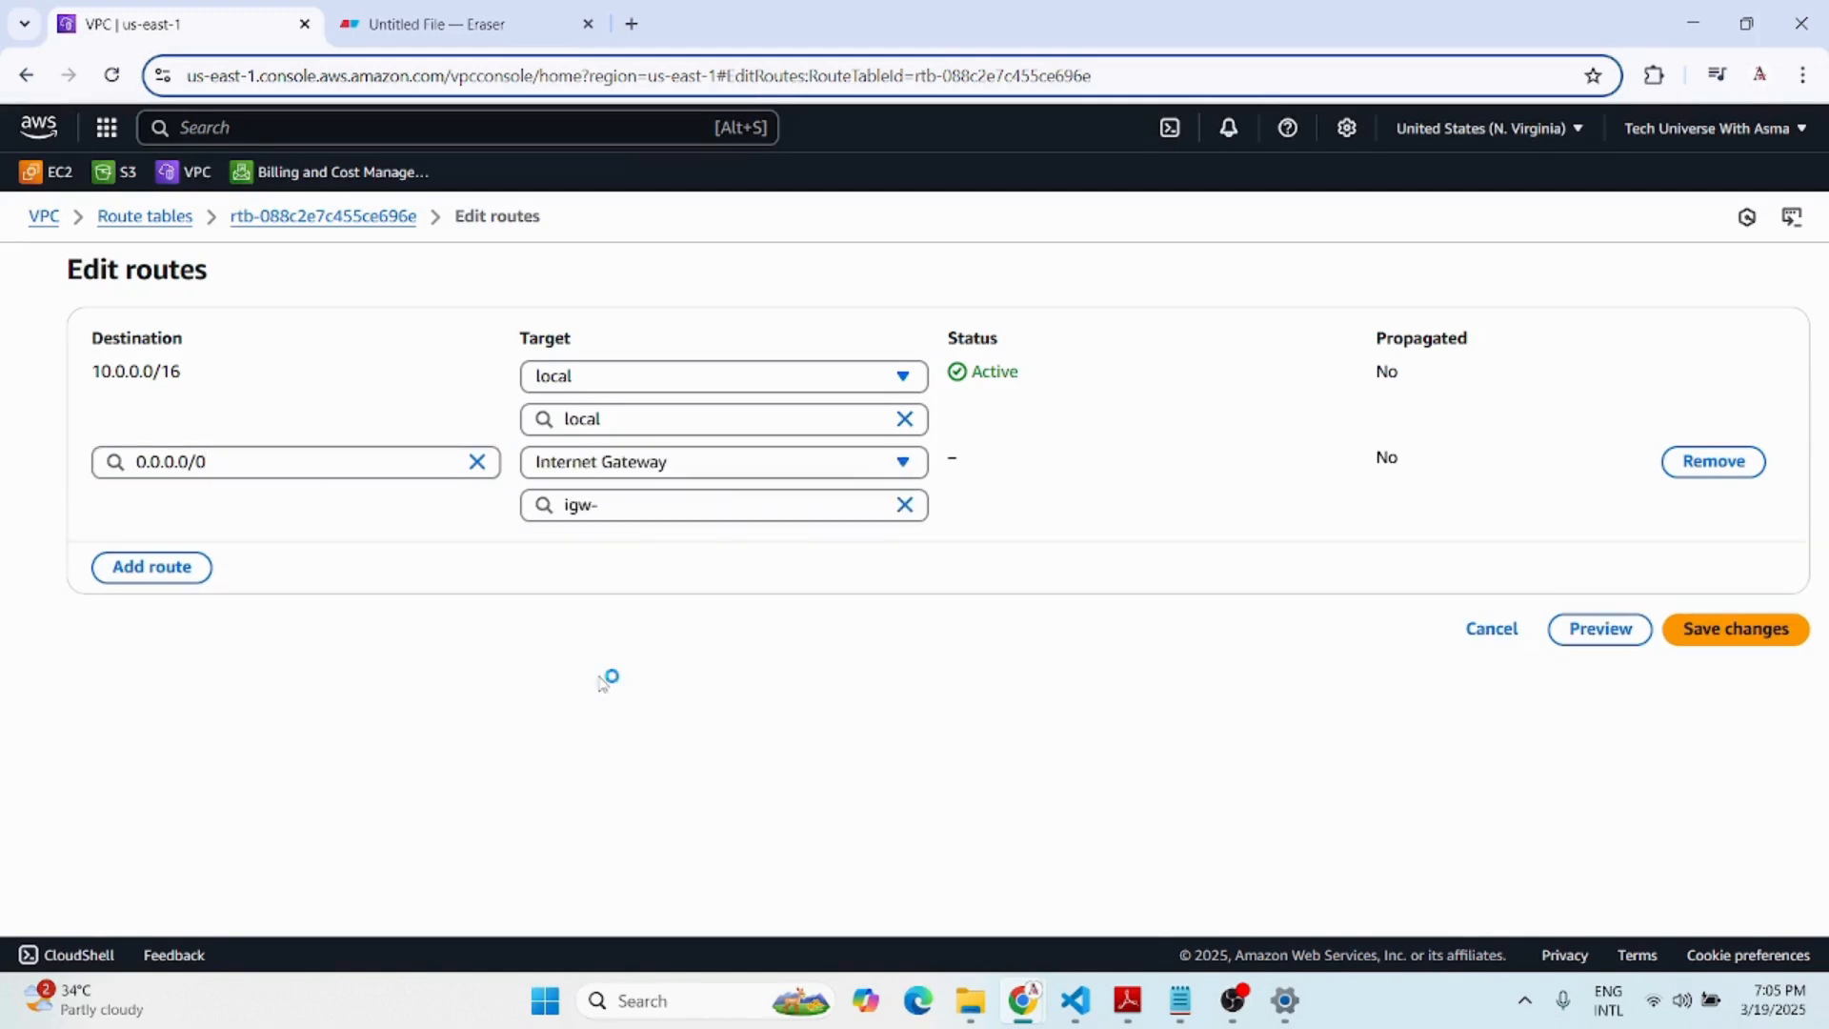
click(606, 510)
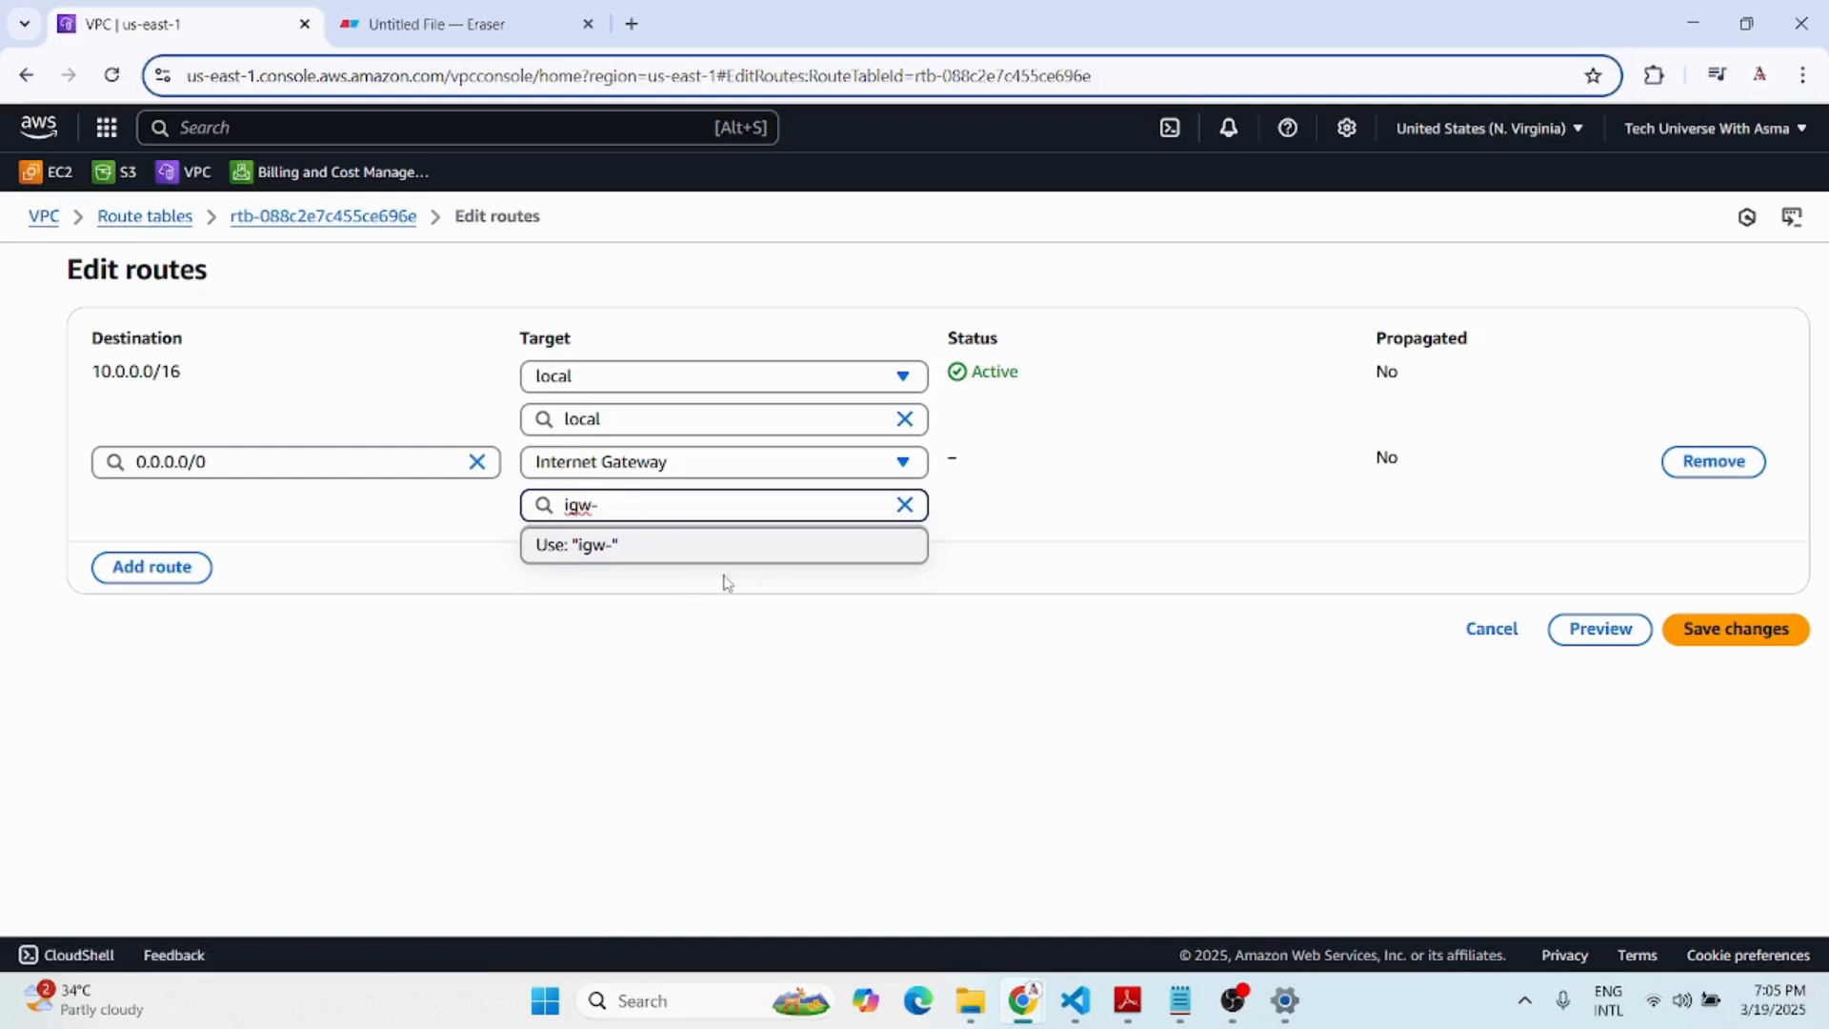
Open the VPC console in a second browser tab and check the state of my-igw-A among the internet gateways.
right_click(40, 217)
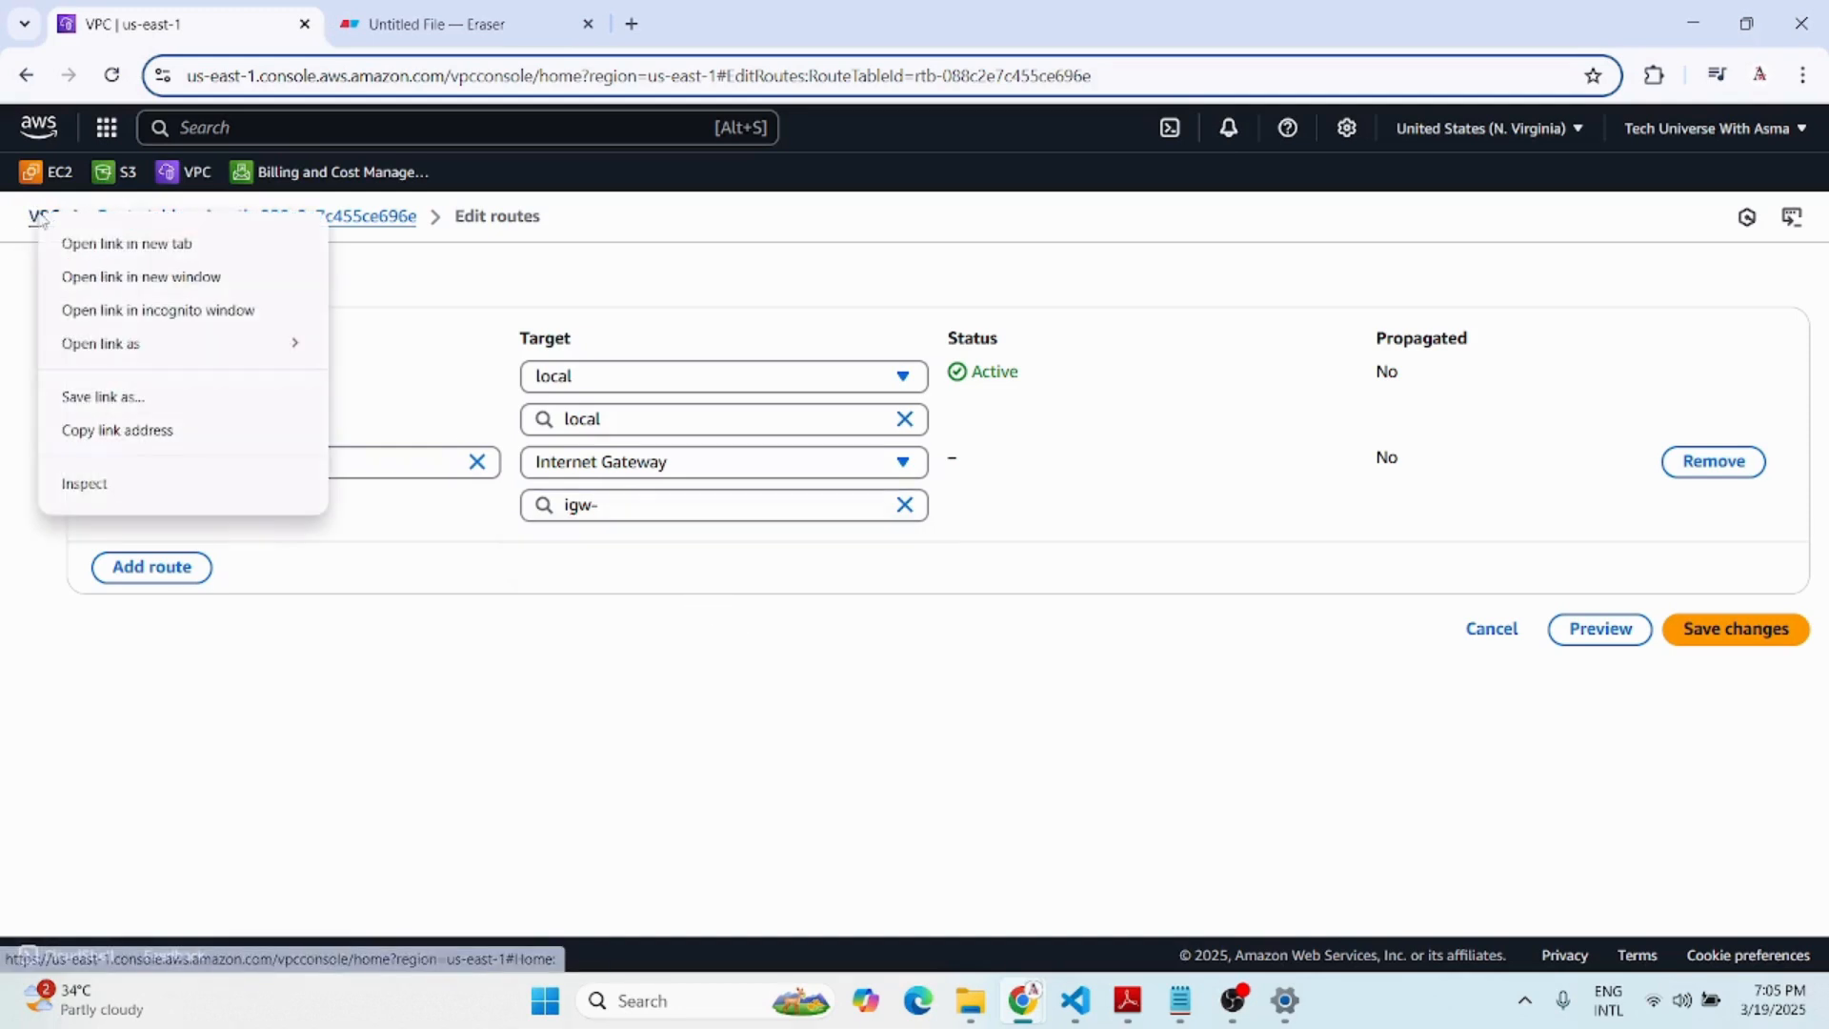
click(65, 246)
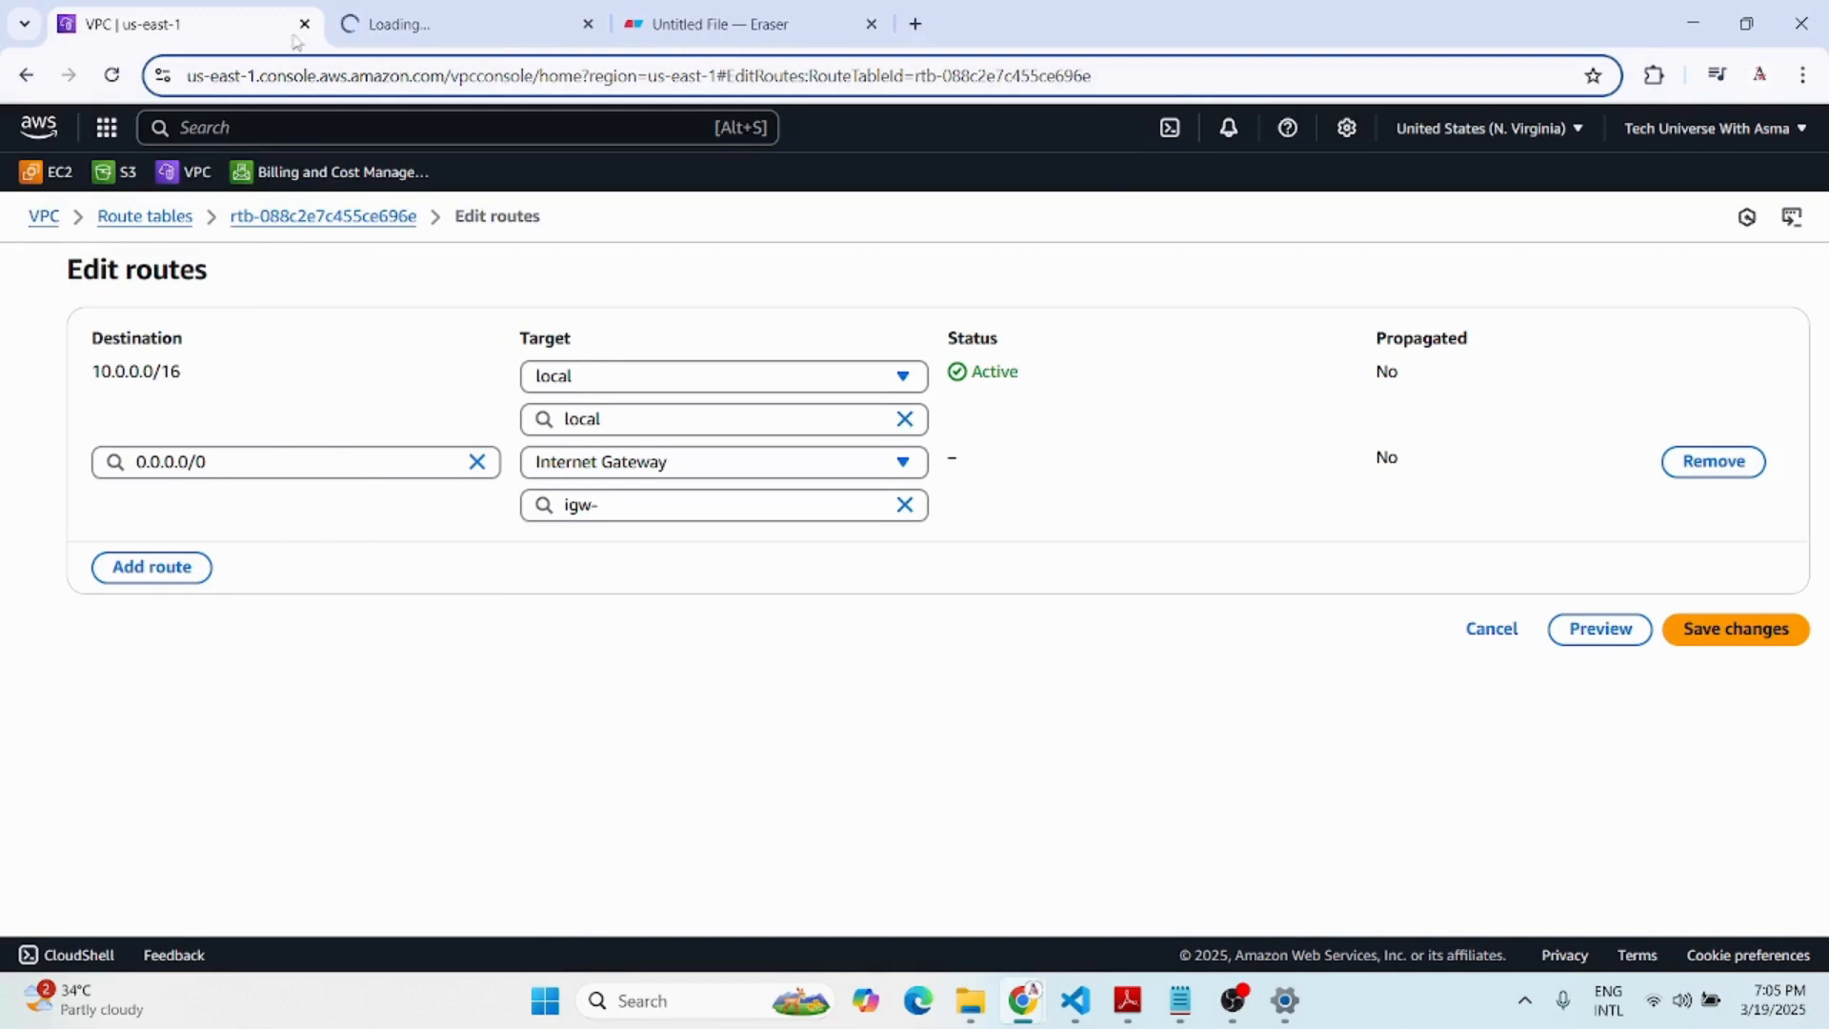
click(460, 27)
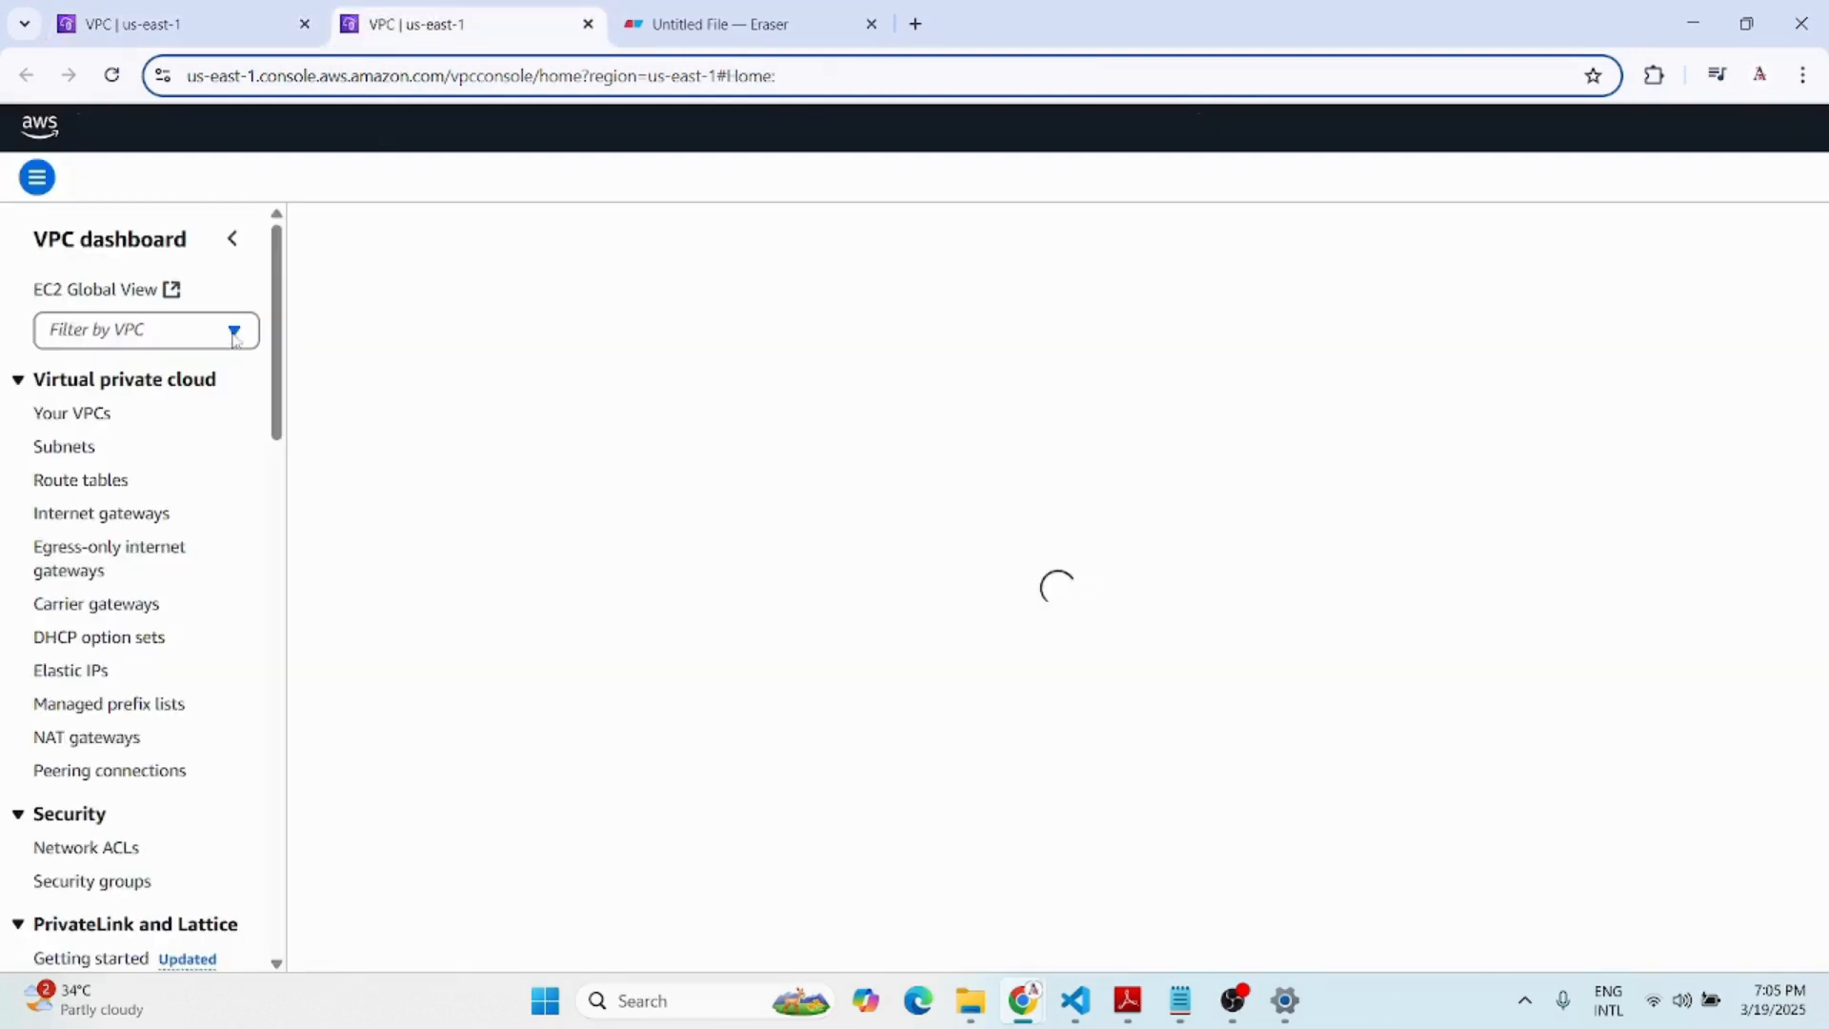
click(80, 520)
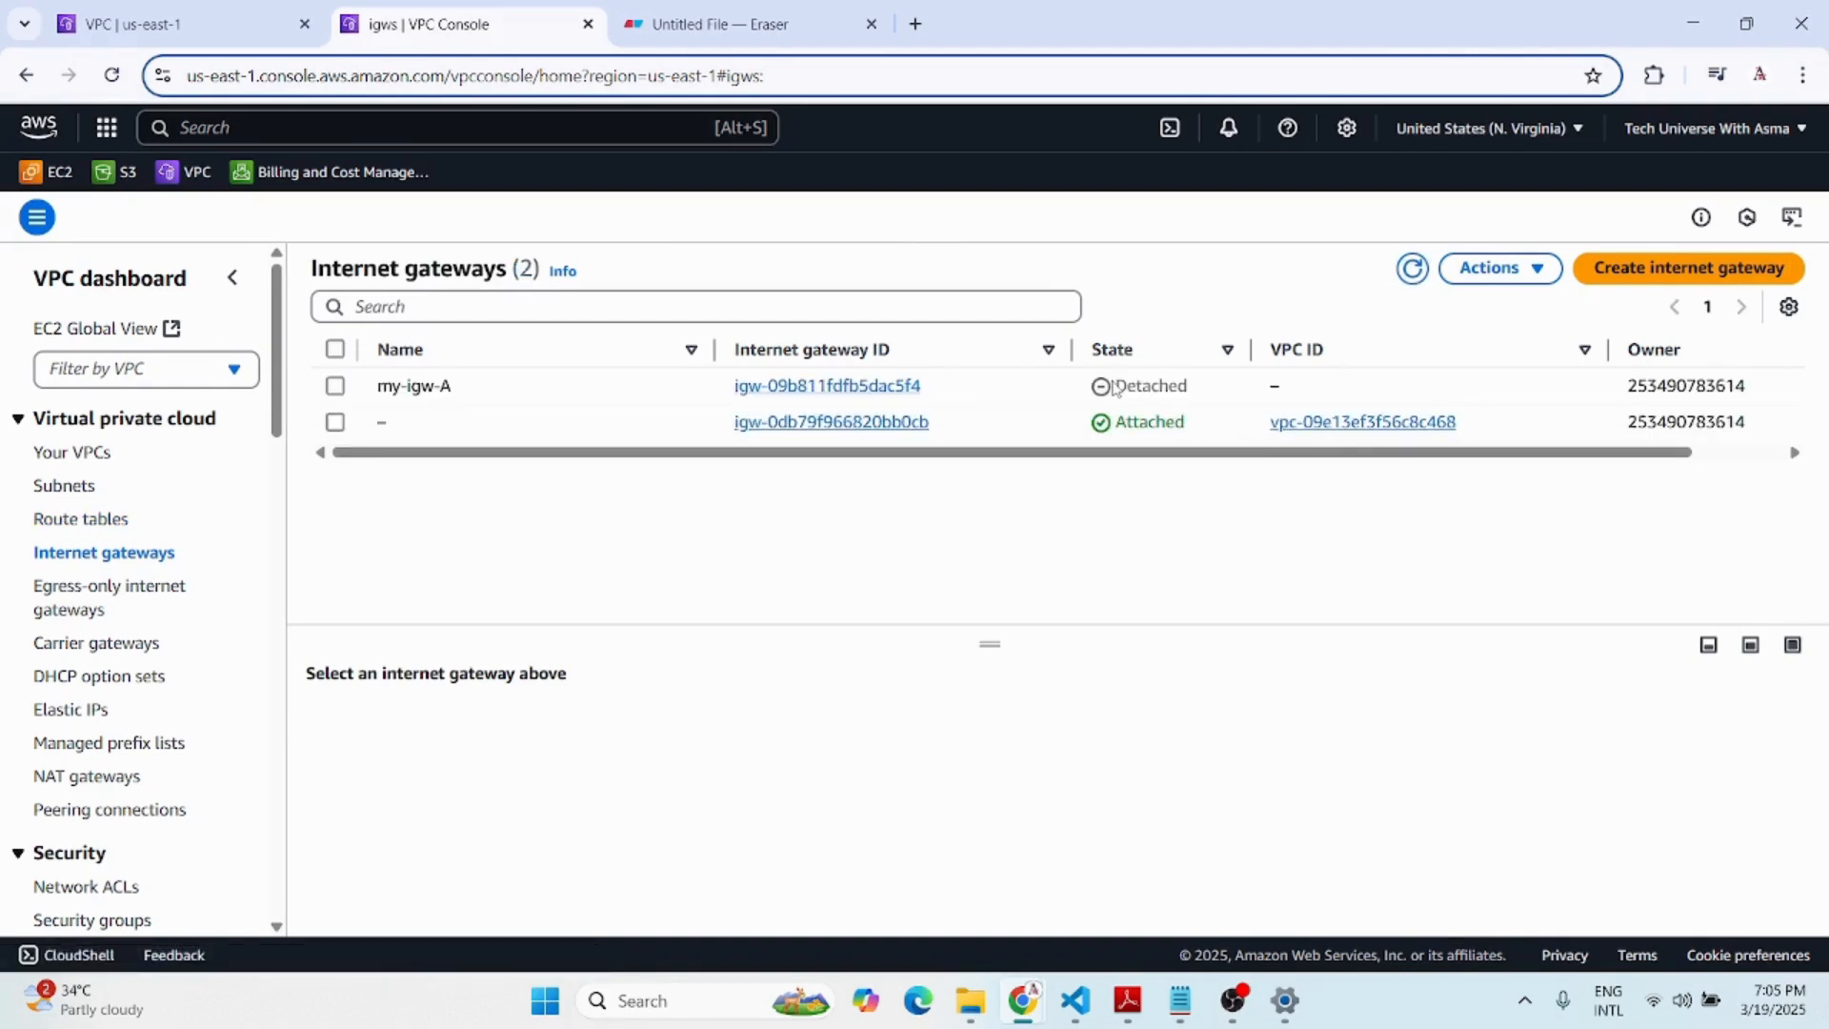
drag(1118, 385, 1188, 387)
Attach the internet gateway my-igw-A to my-vpc-A and return to the list of internet gateways.
click(335, 386)
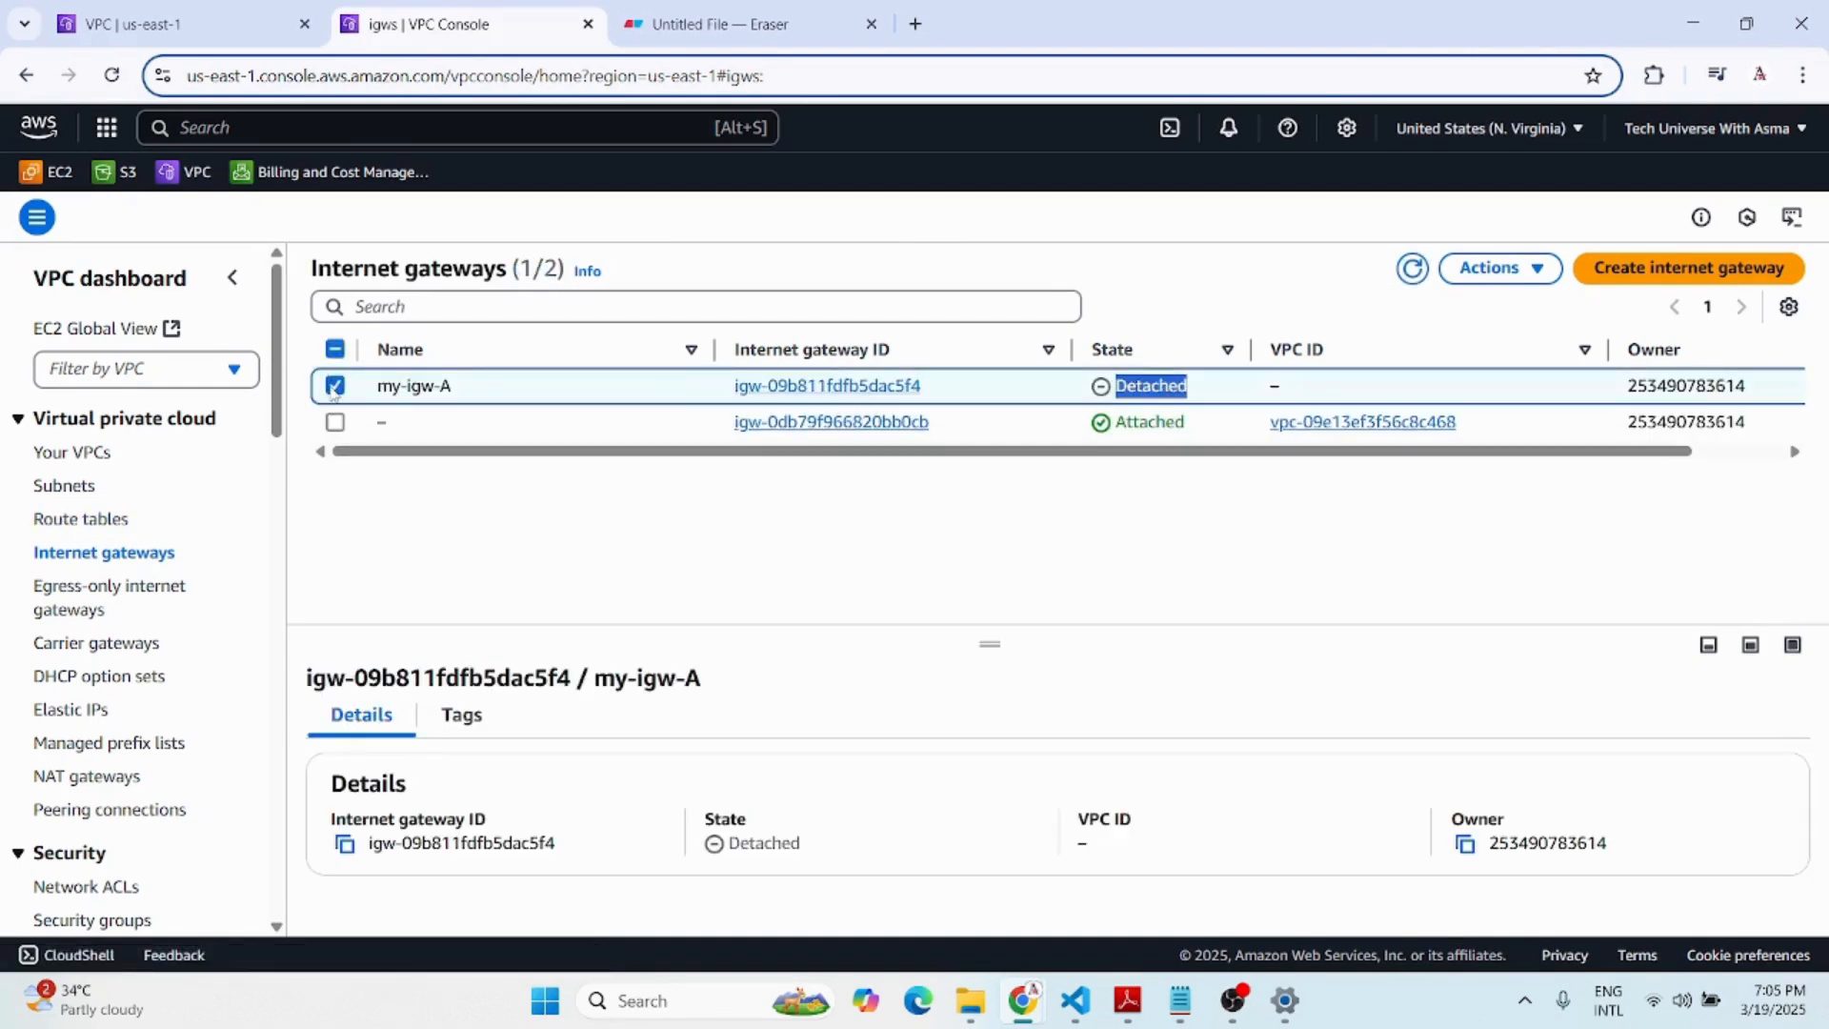
click(1523, 275)
click(1529, 345)
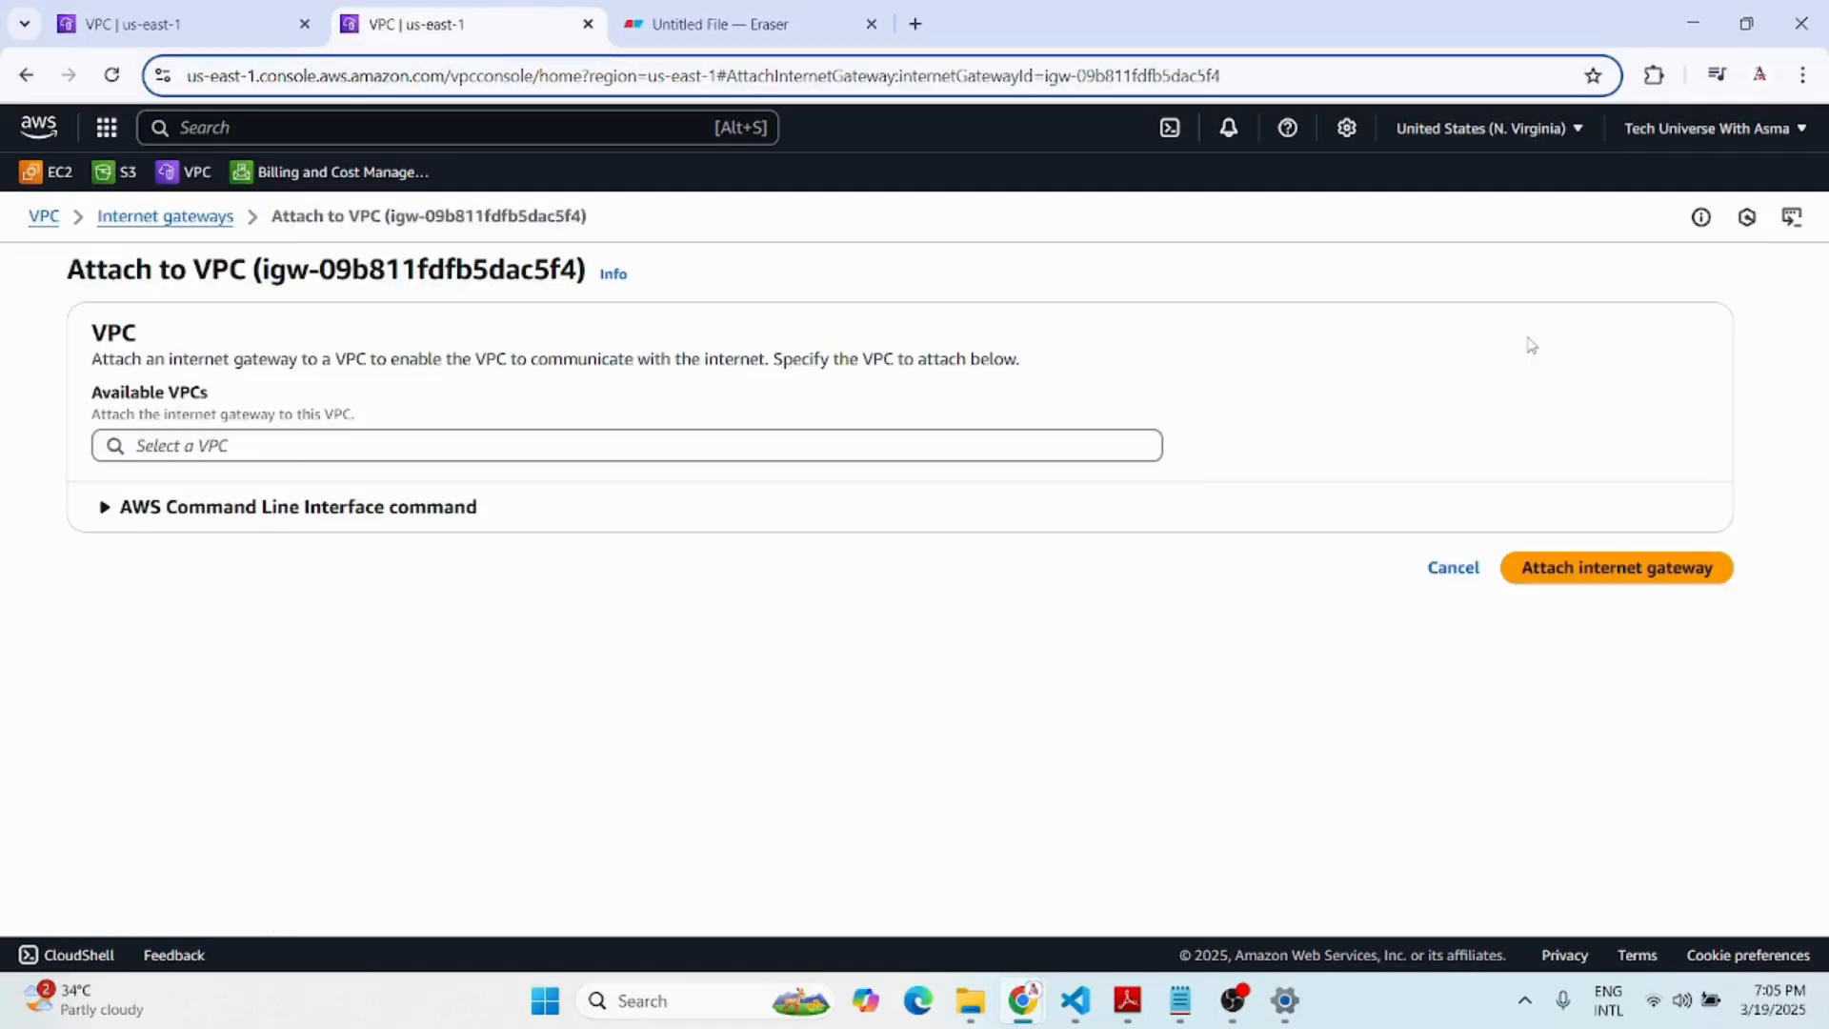
click(319, 447)
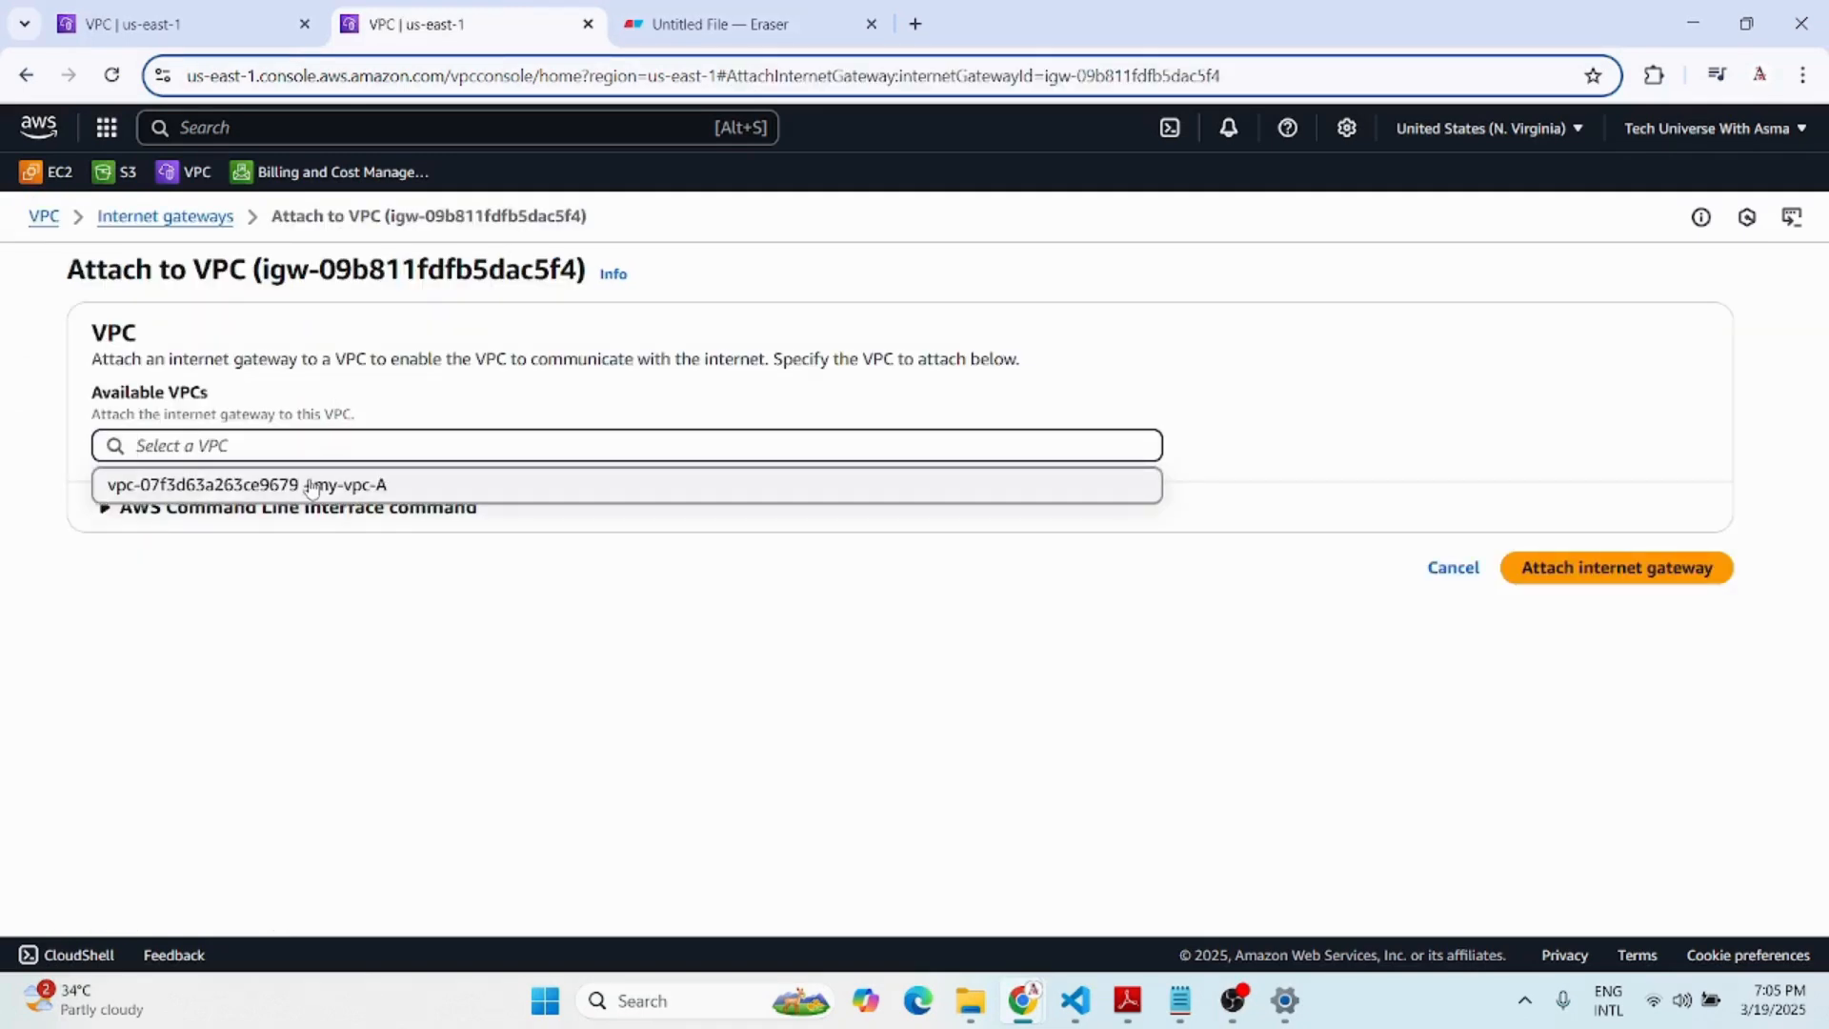
click(313, 484)
click(1578, 566)
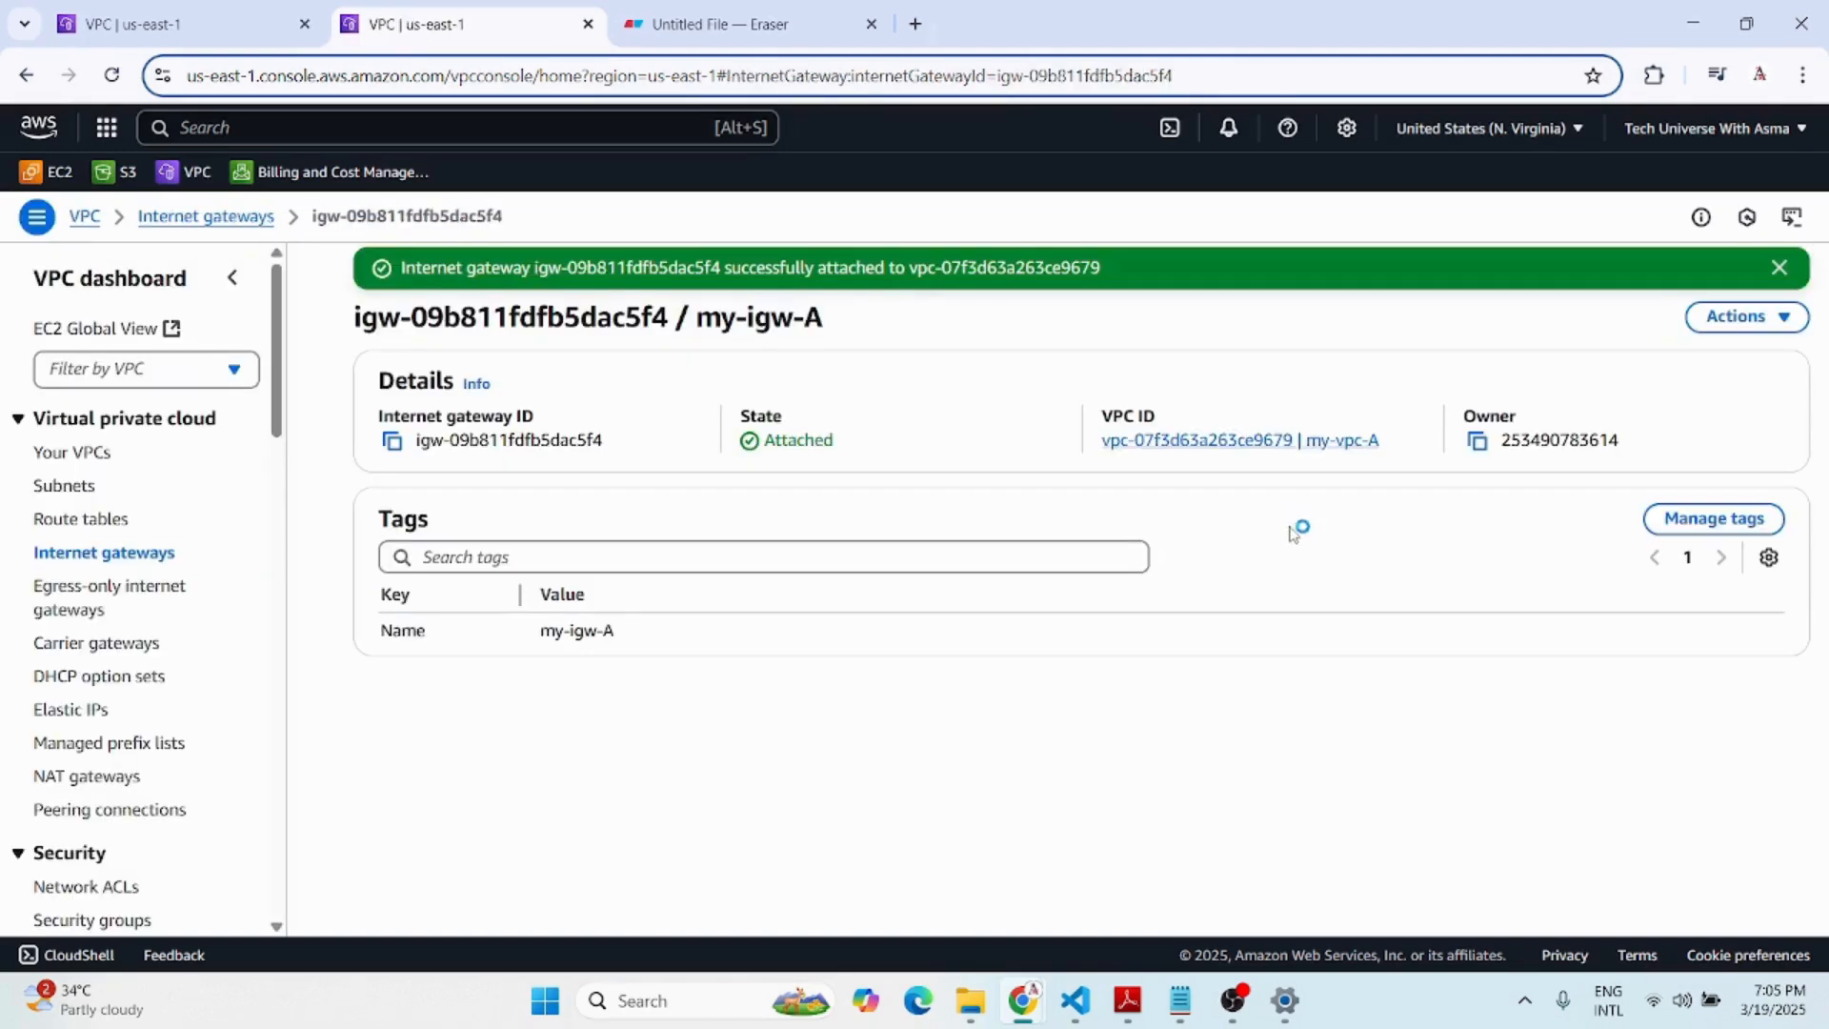
click(210, 220)
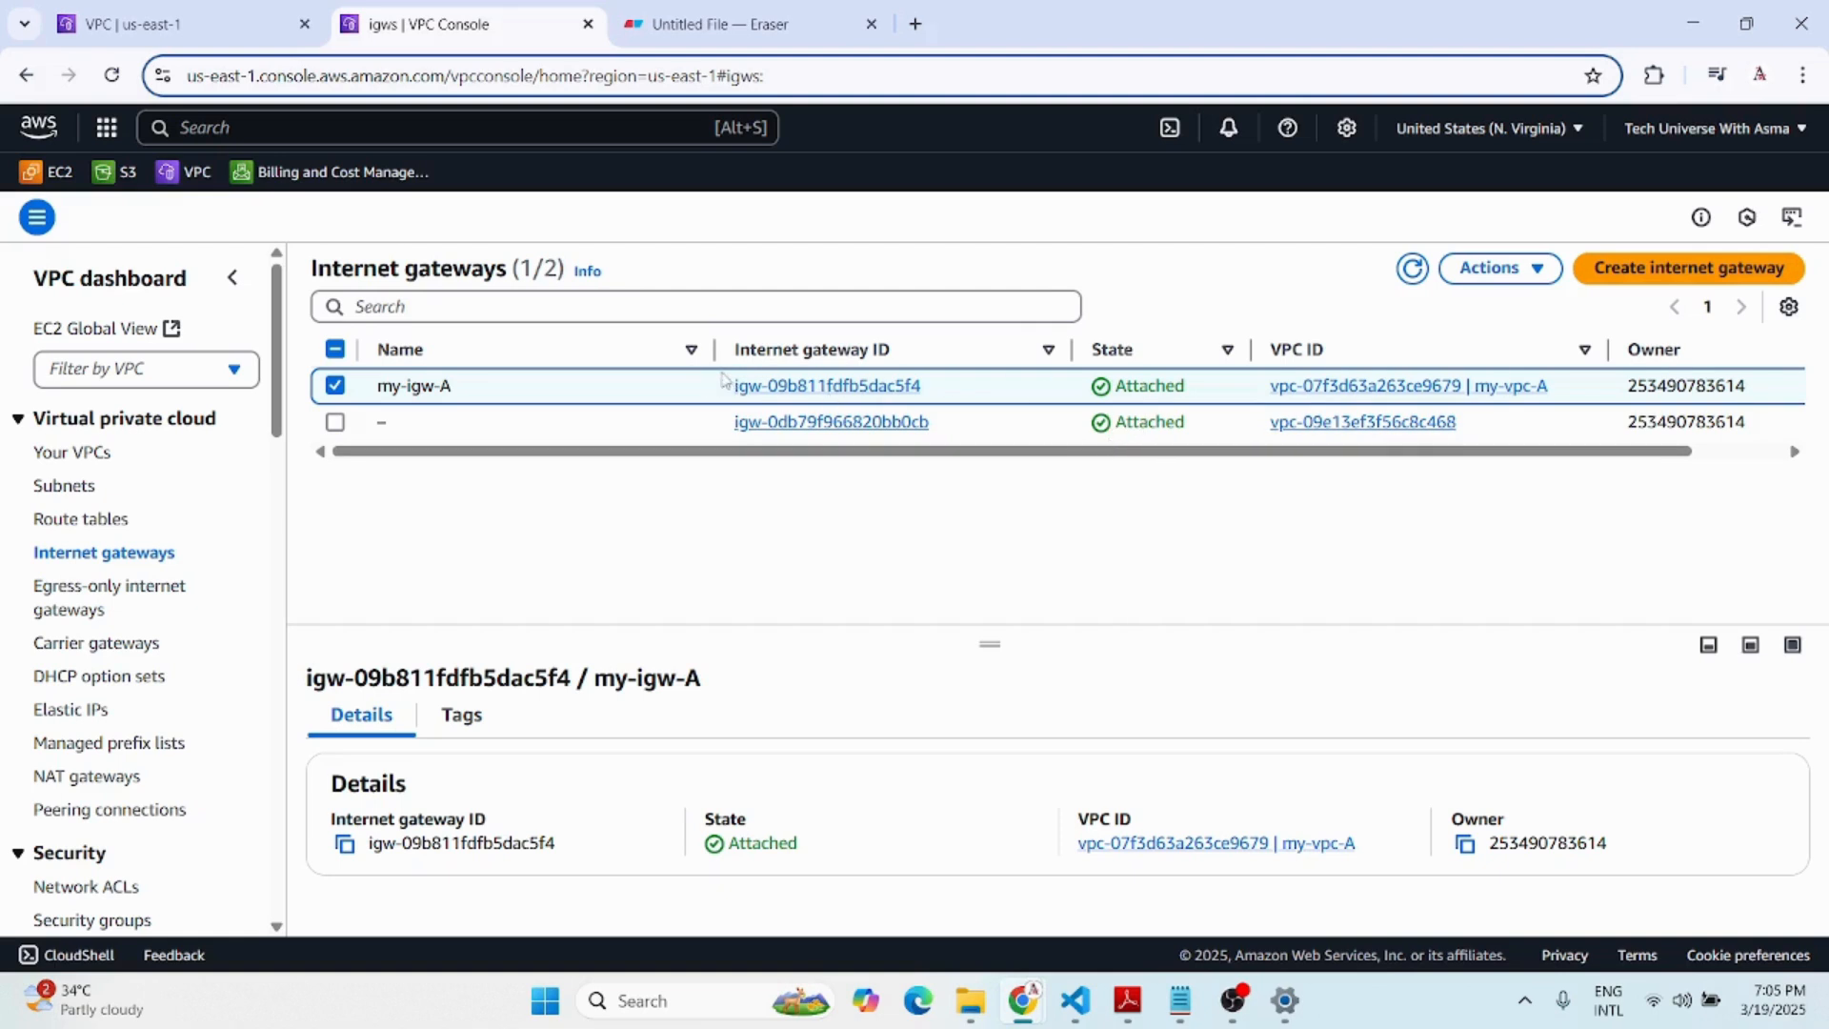
click(139, 28)
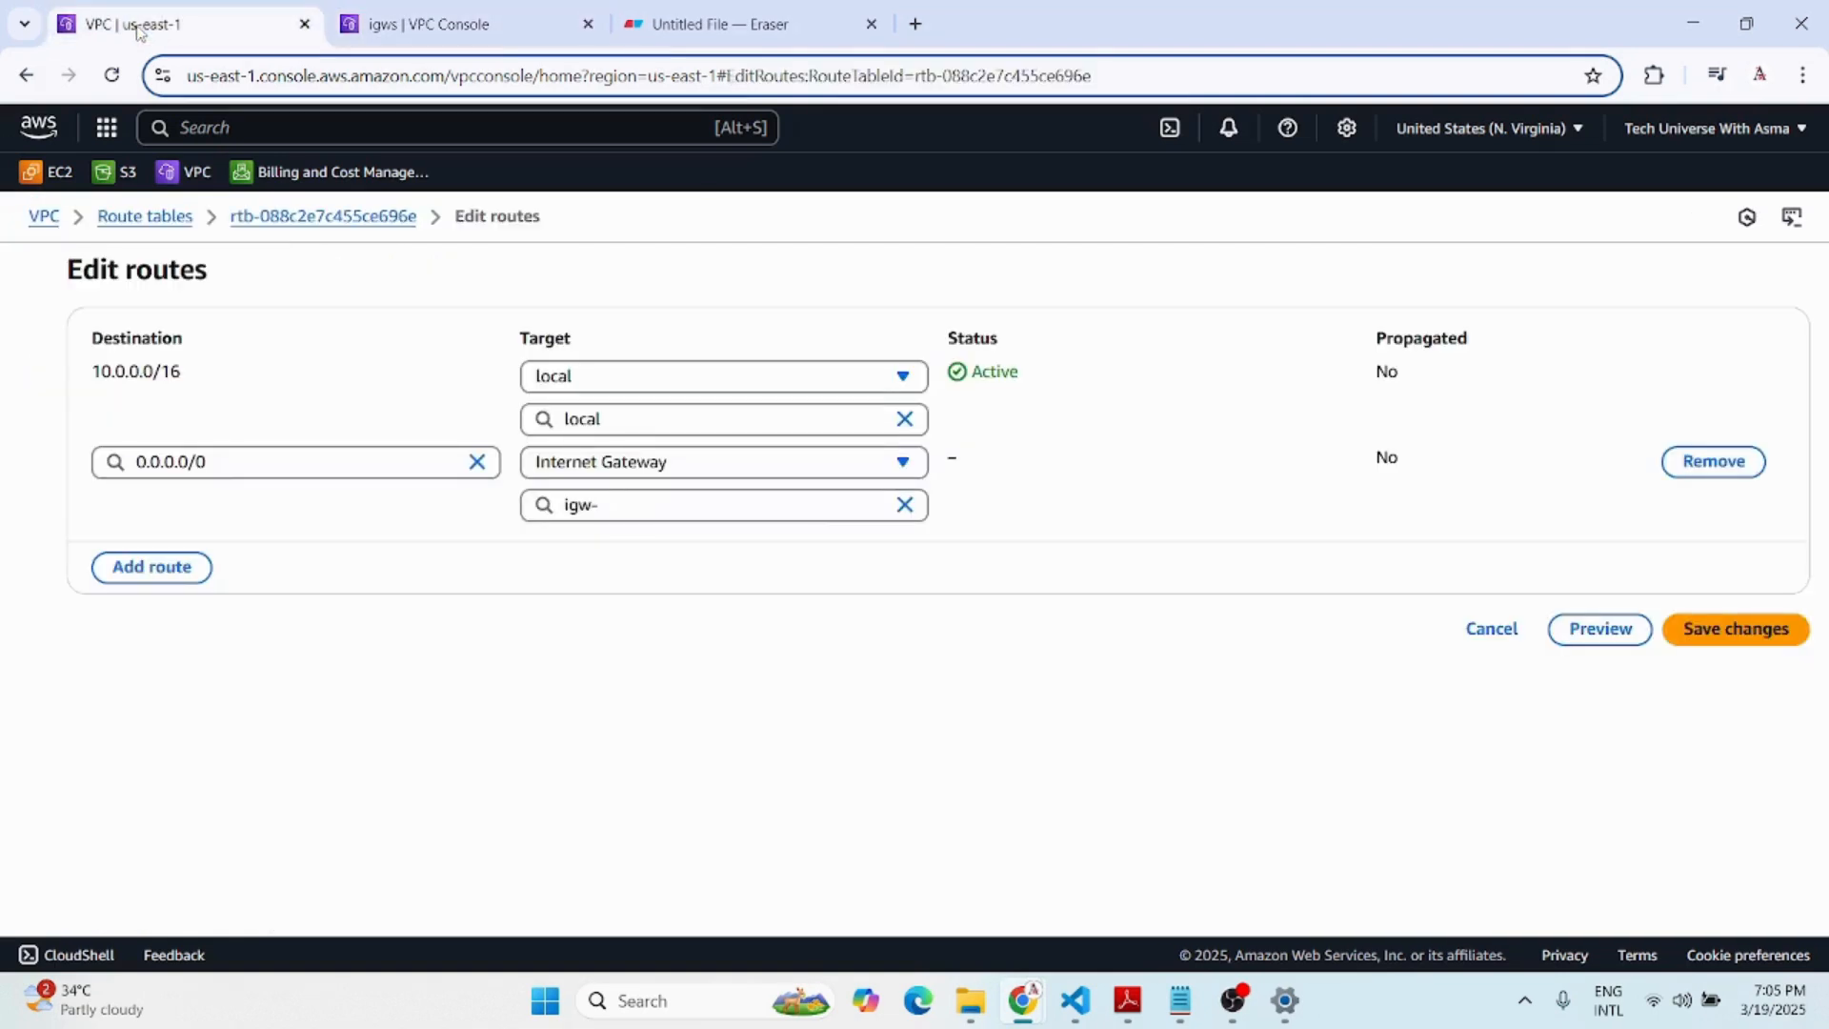
click(905, 505)
click(903, 461)
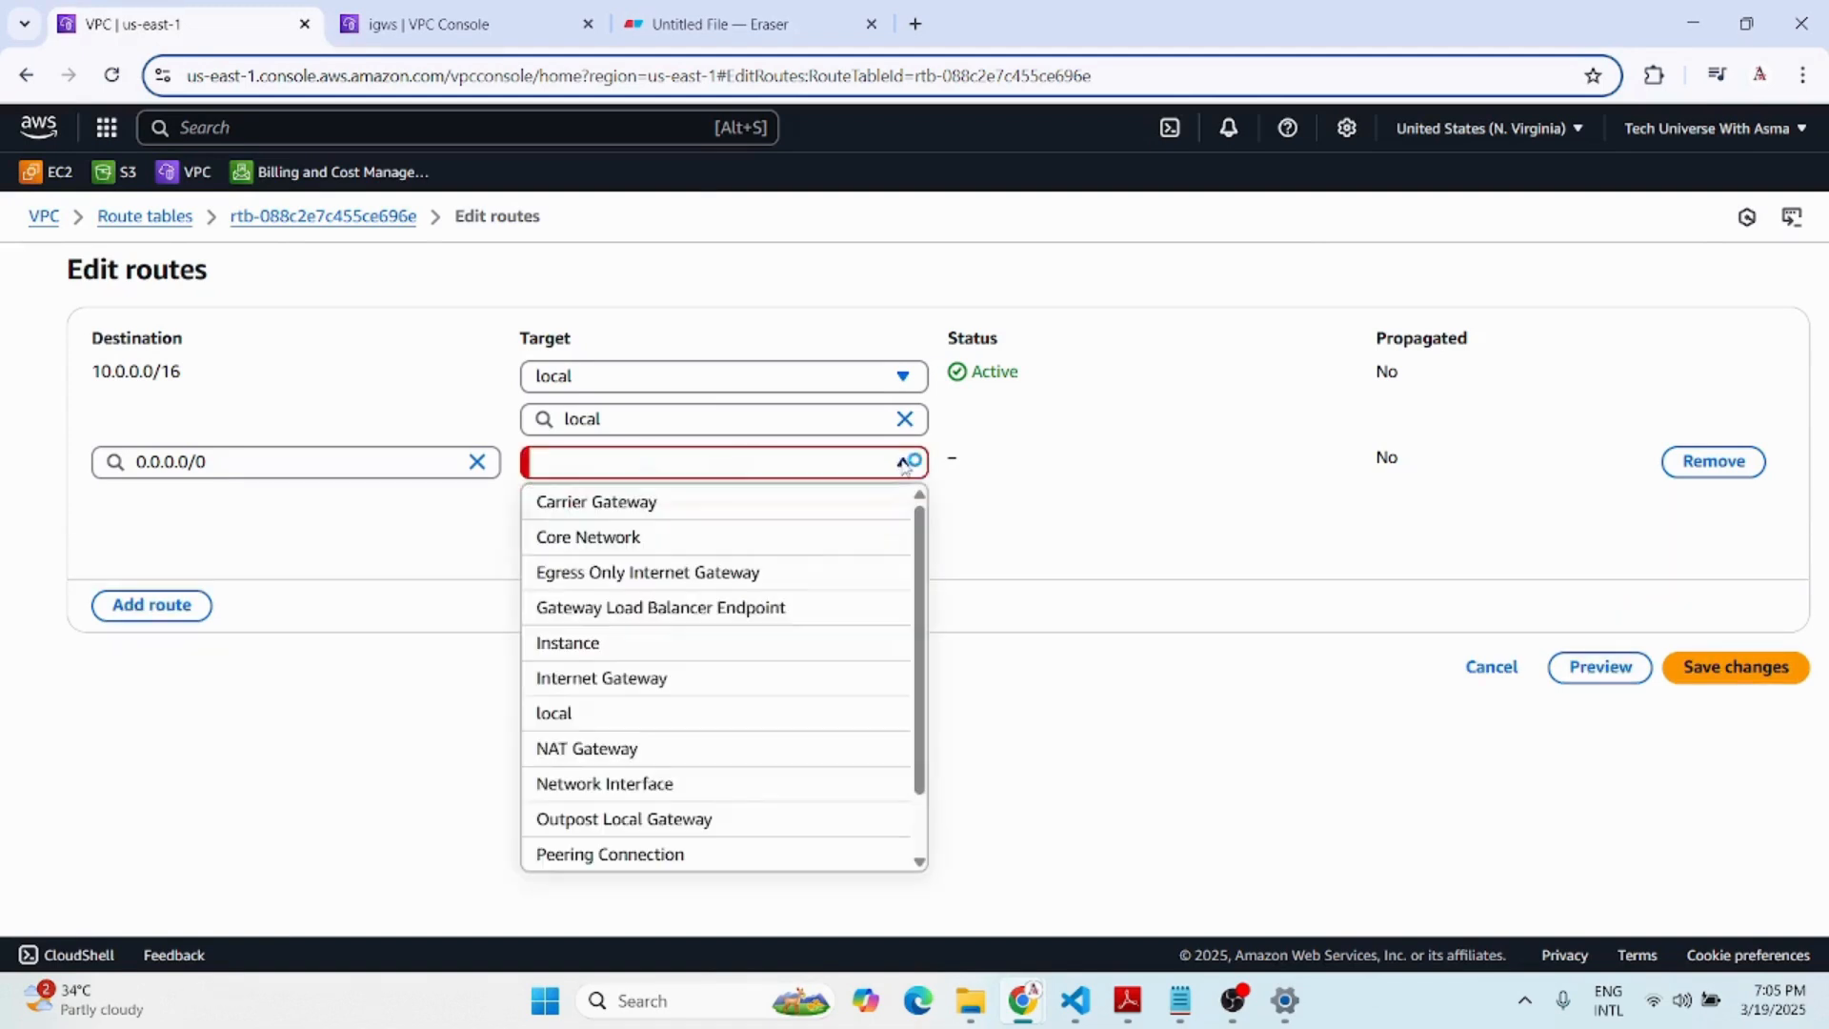
click(584, 677)
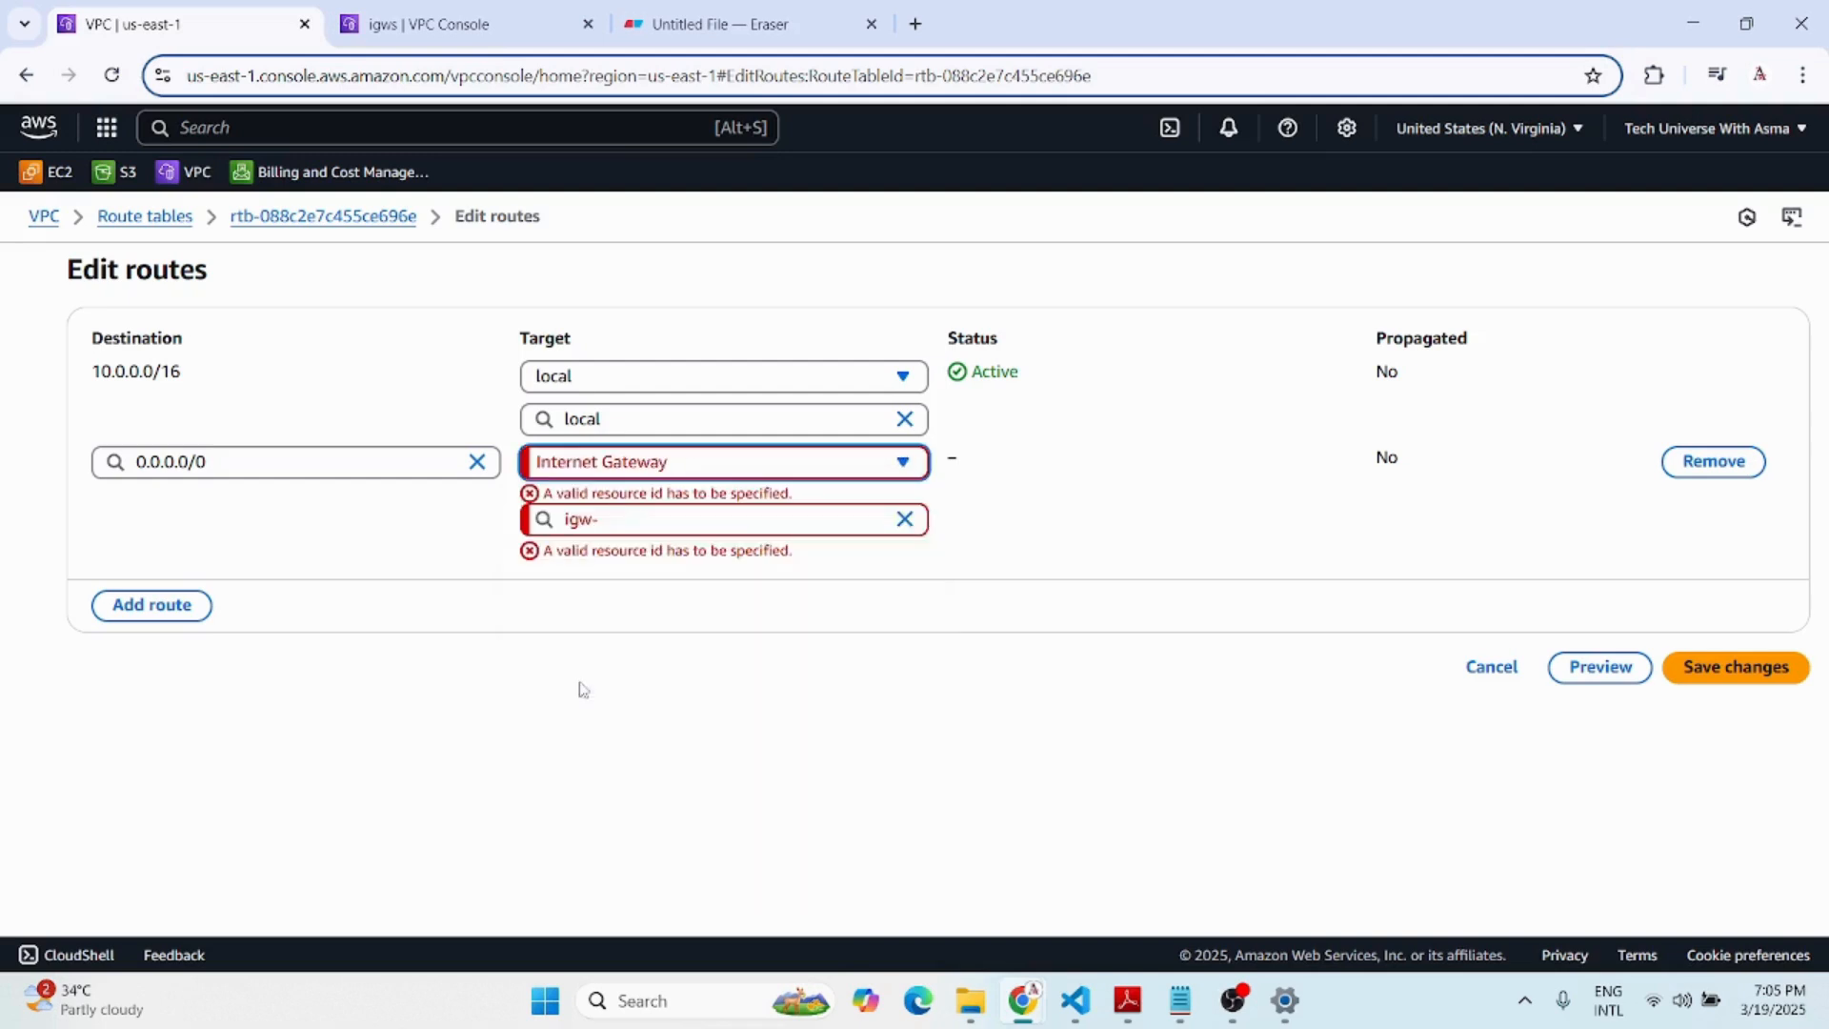
click(646, 521)
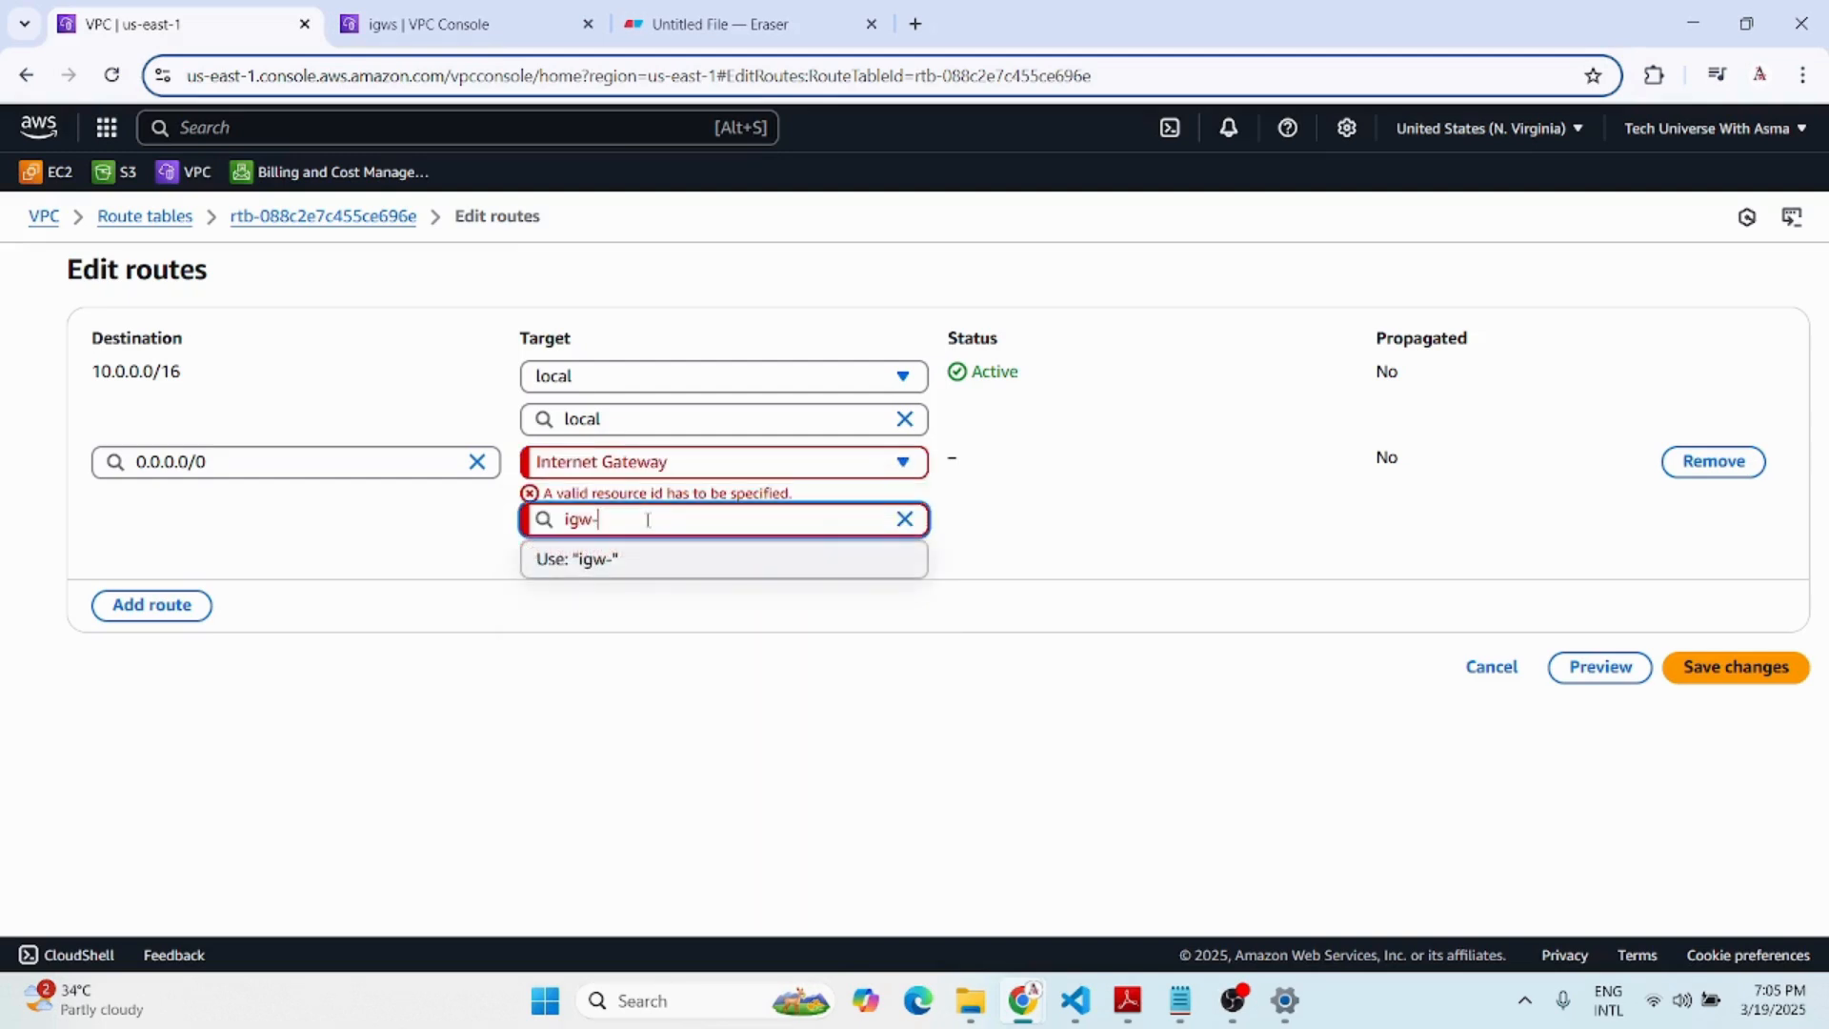
click(905, 518)
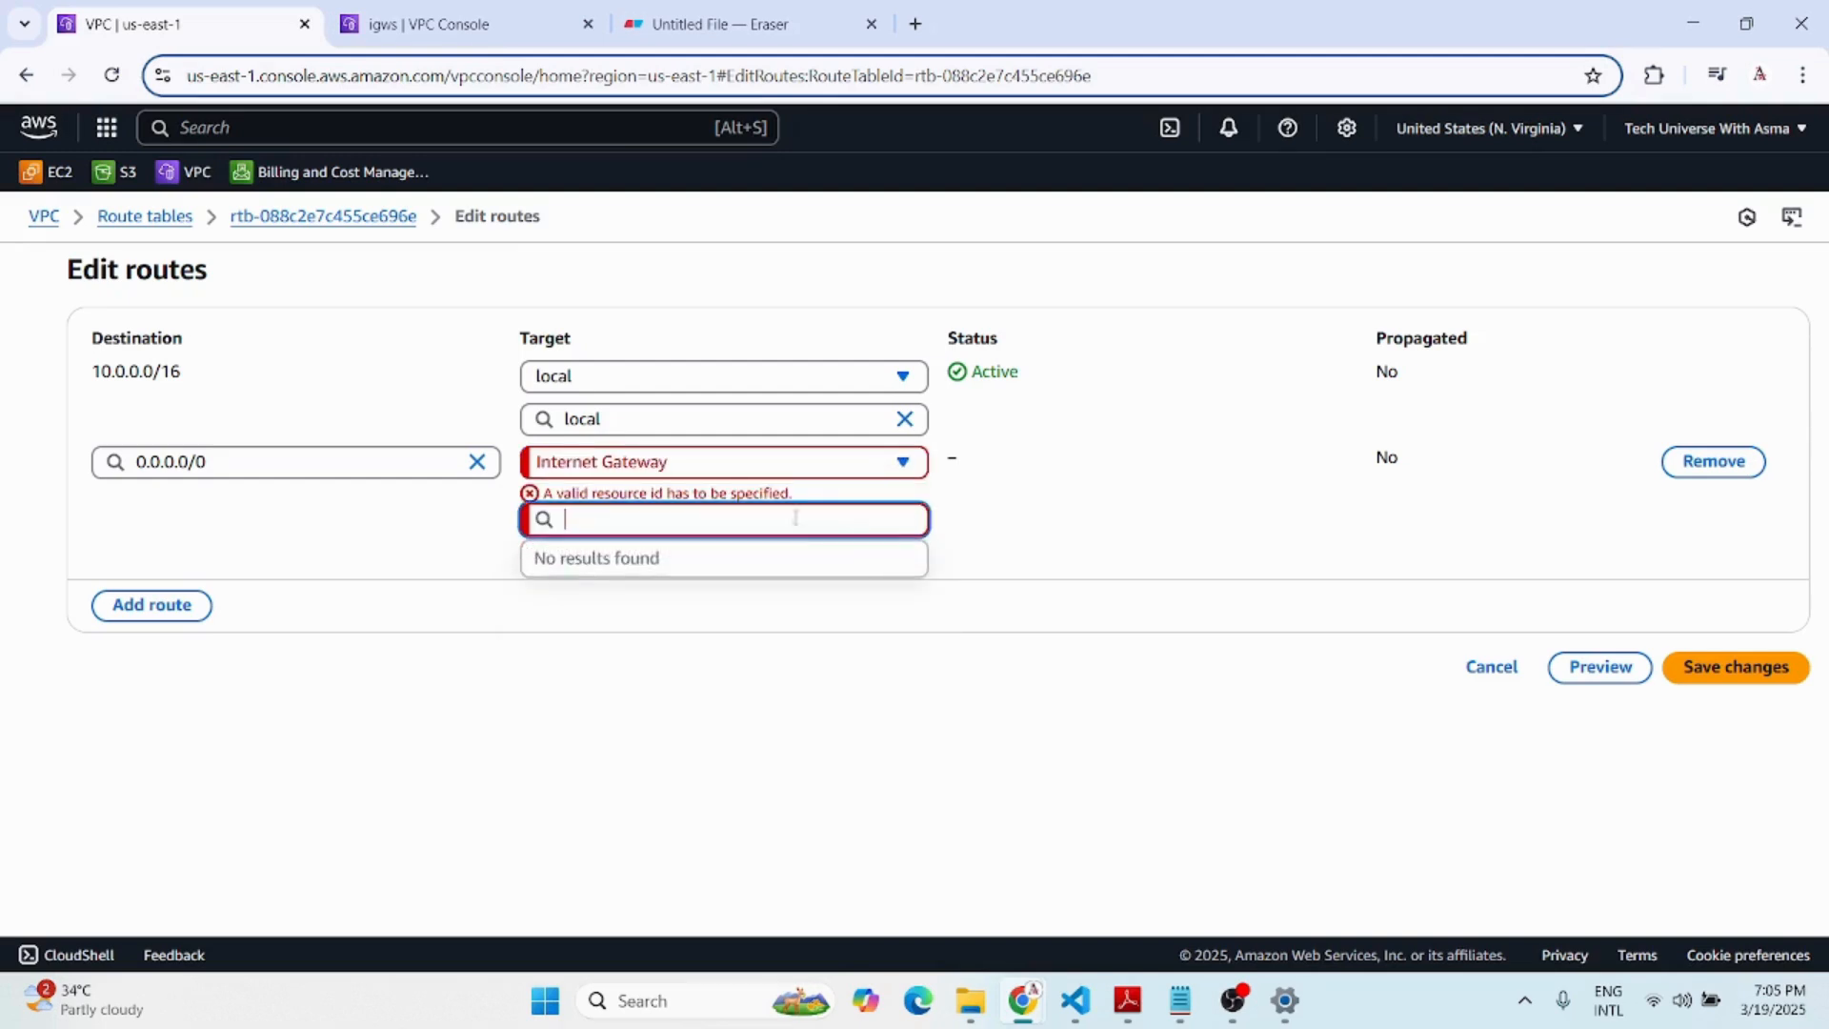
click(903, 462)
click(488, 474)
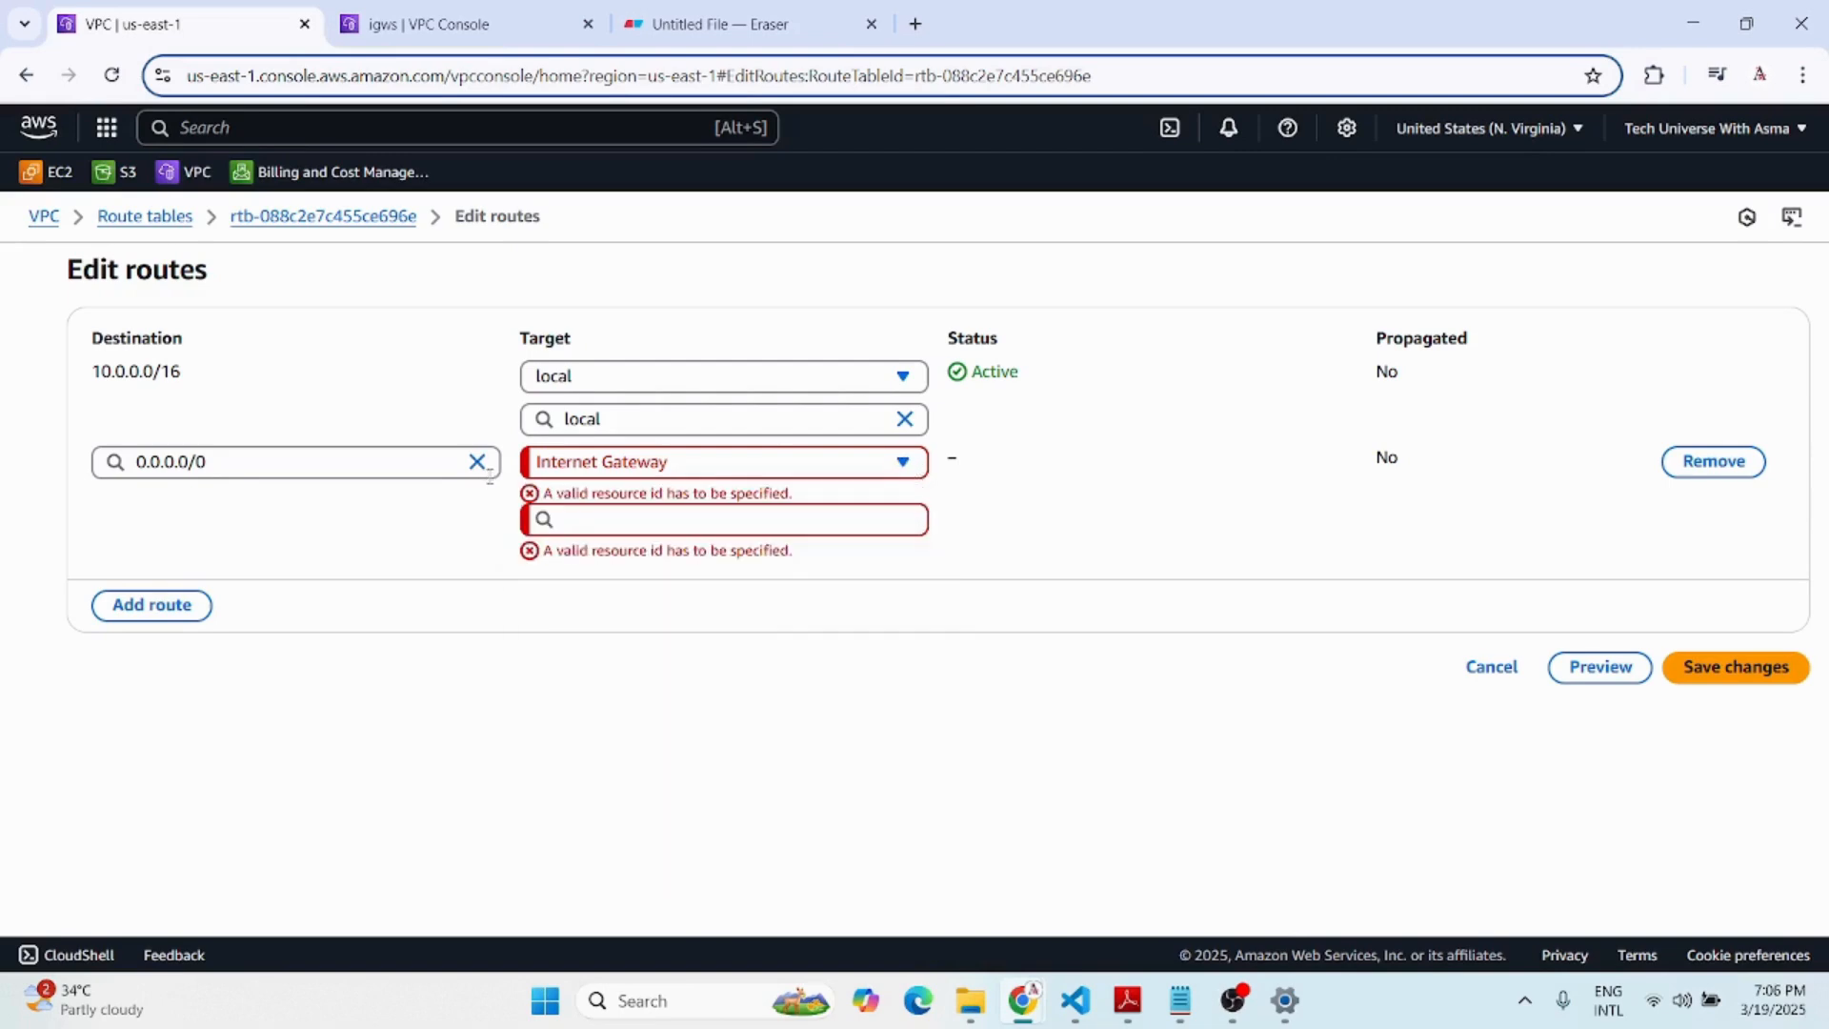
click(1714, 461)
click(175, 481)
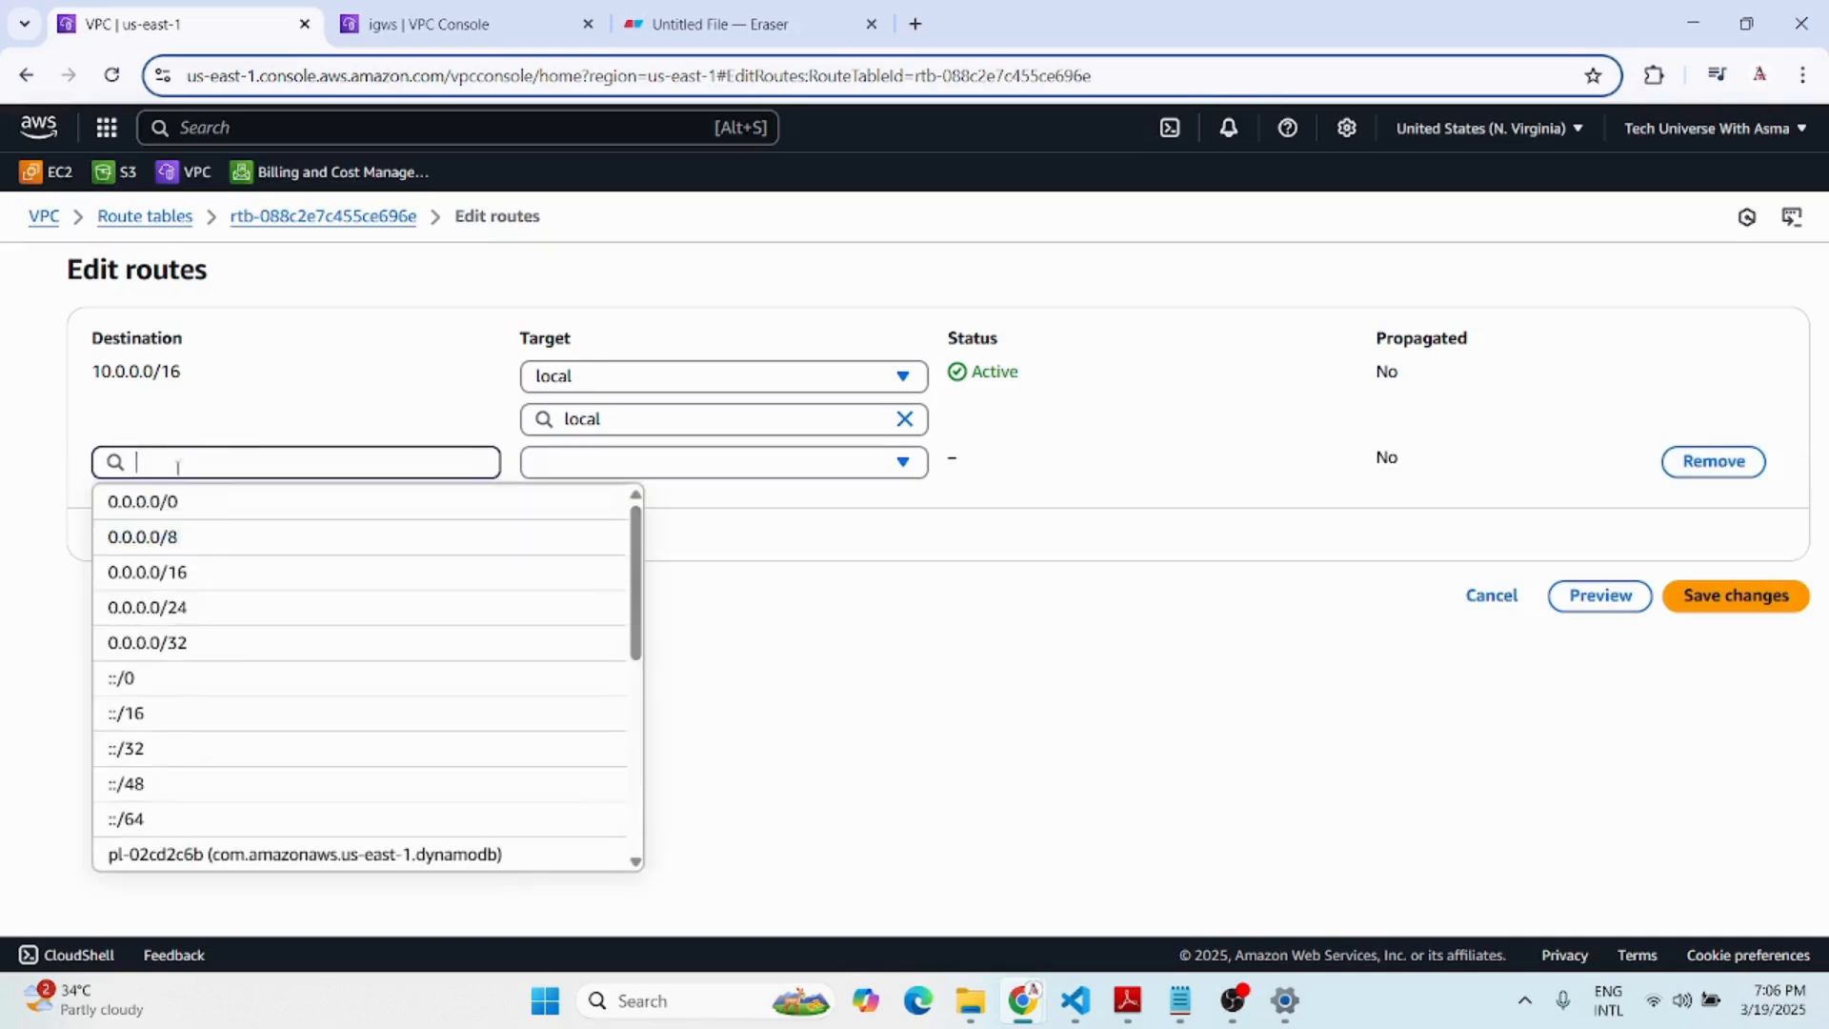
click(168, 500)
click(683, 464)
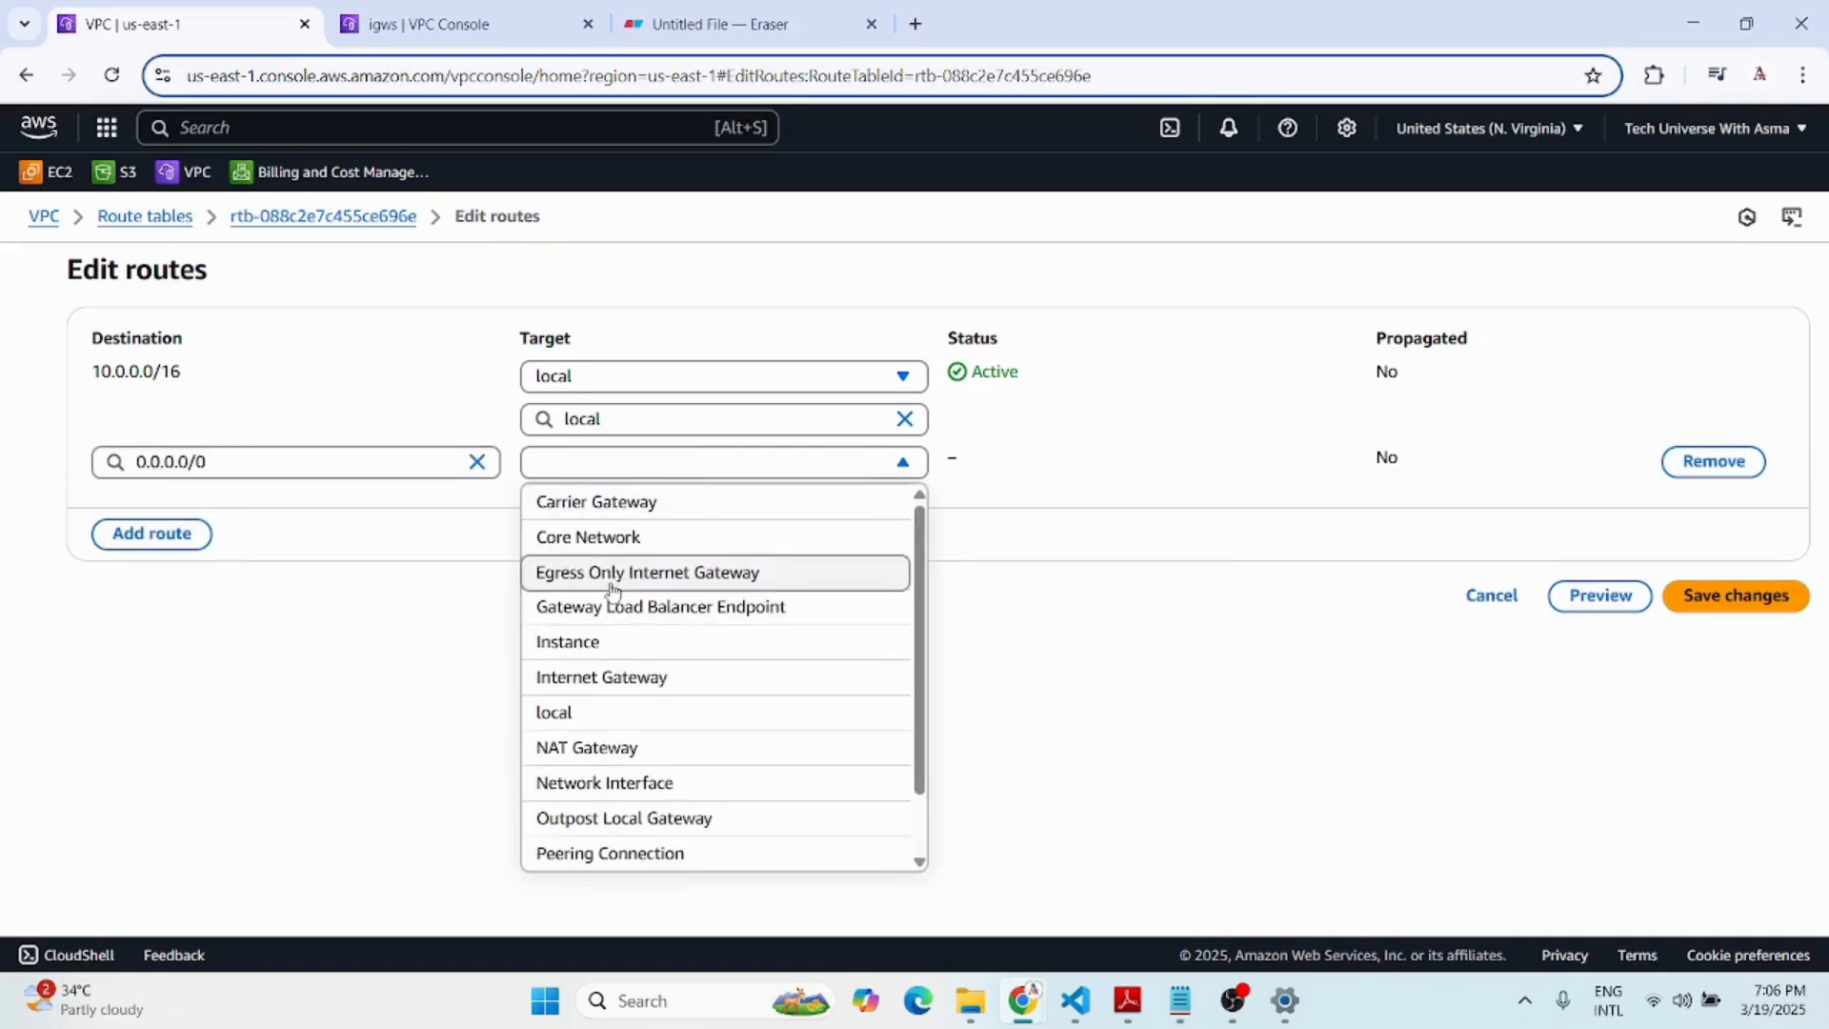
click(583, 679)
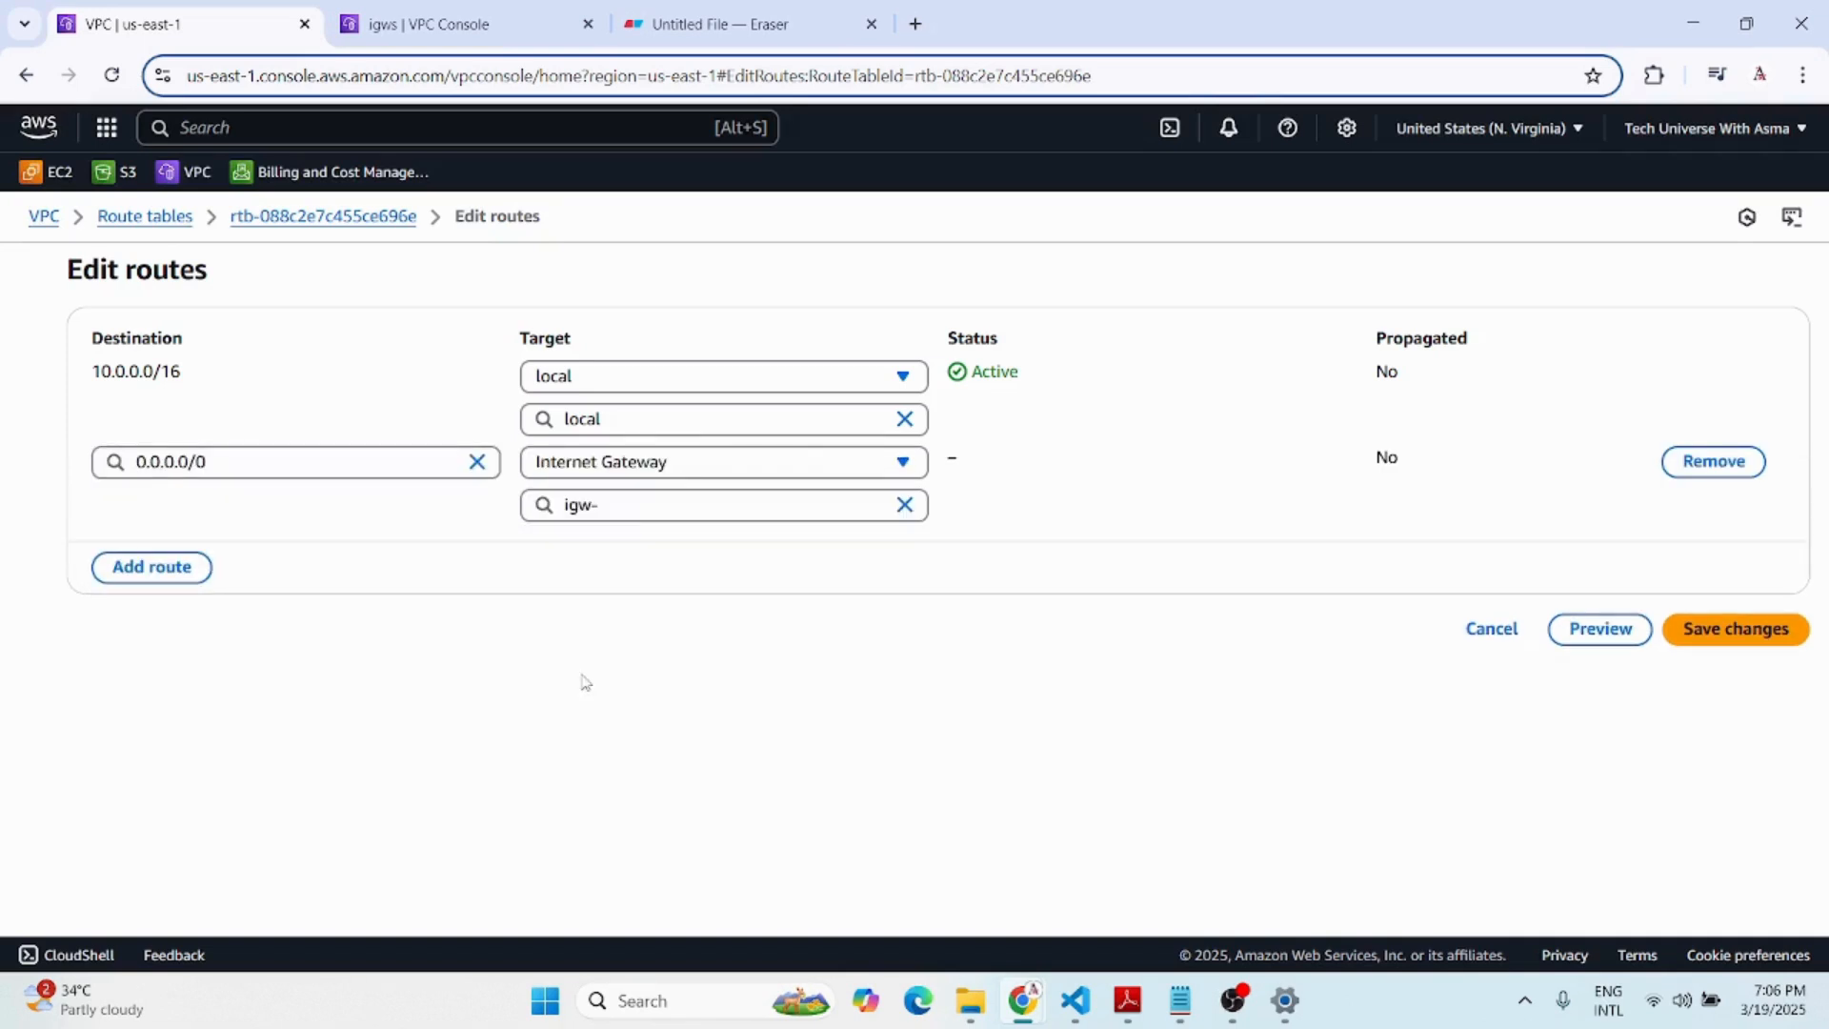
click(644, 506)
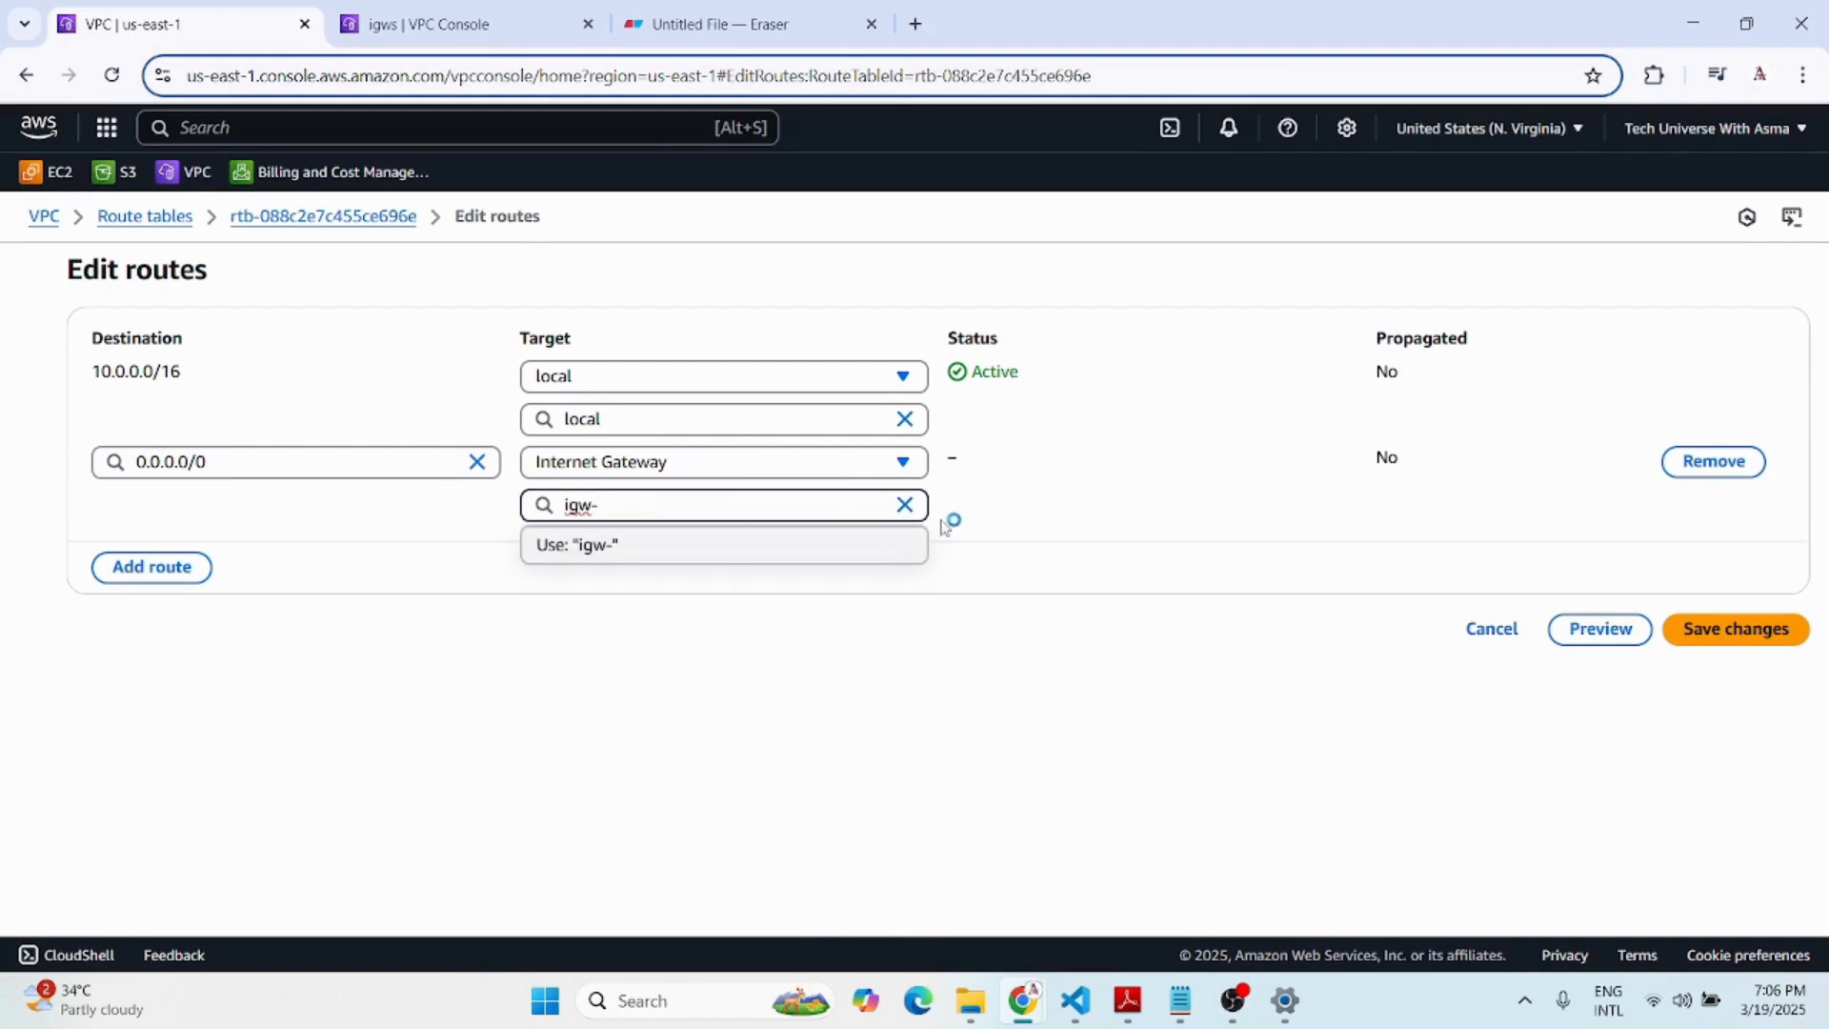
click(905, 505)
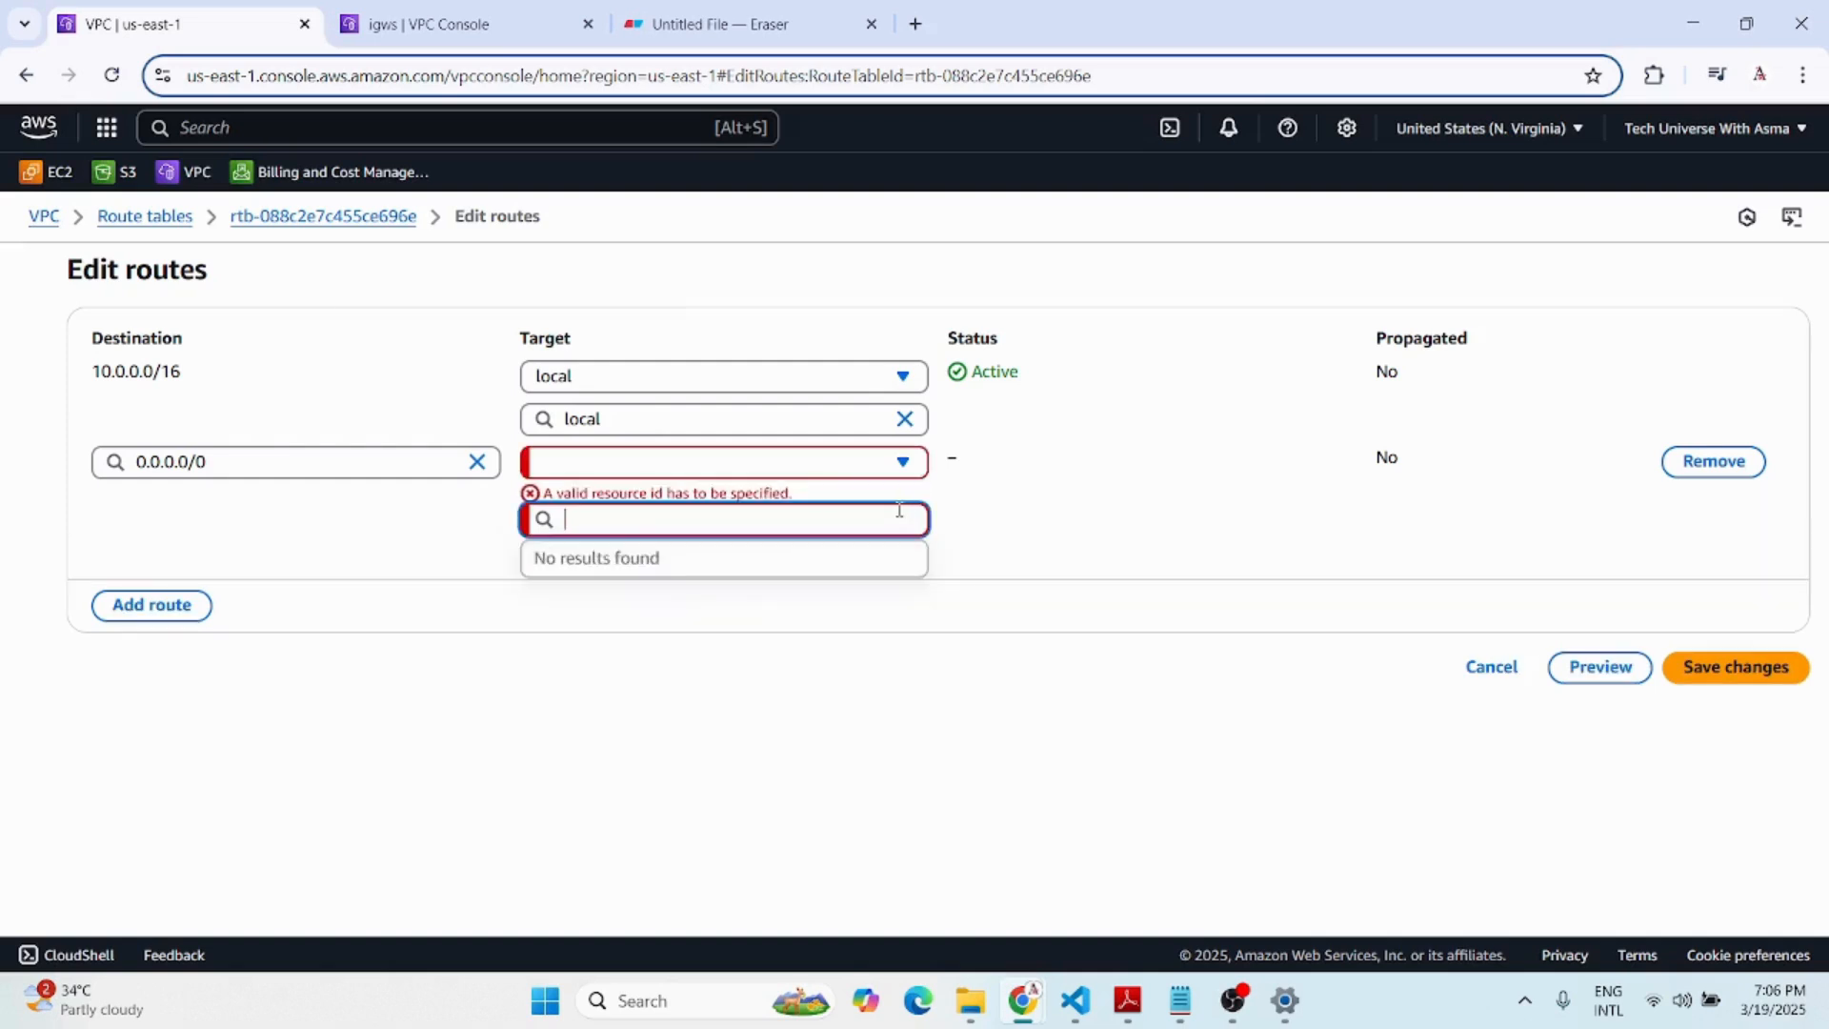
click(1491, 670)
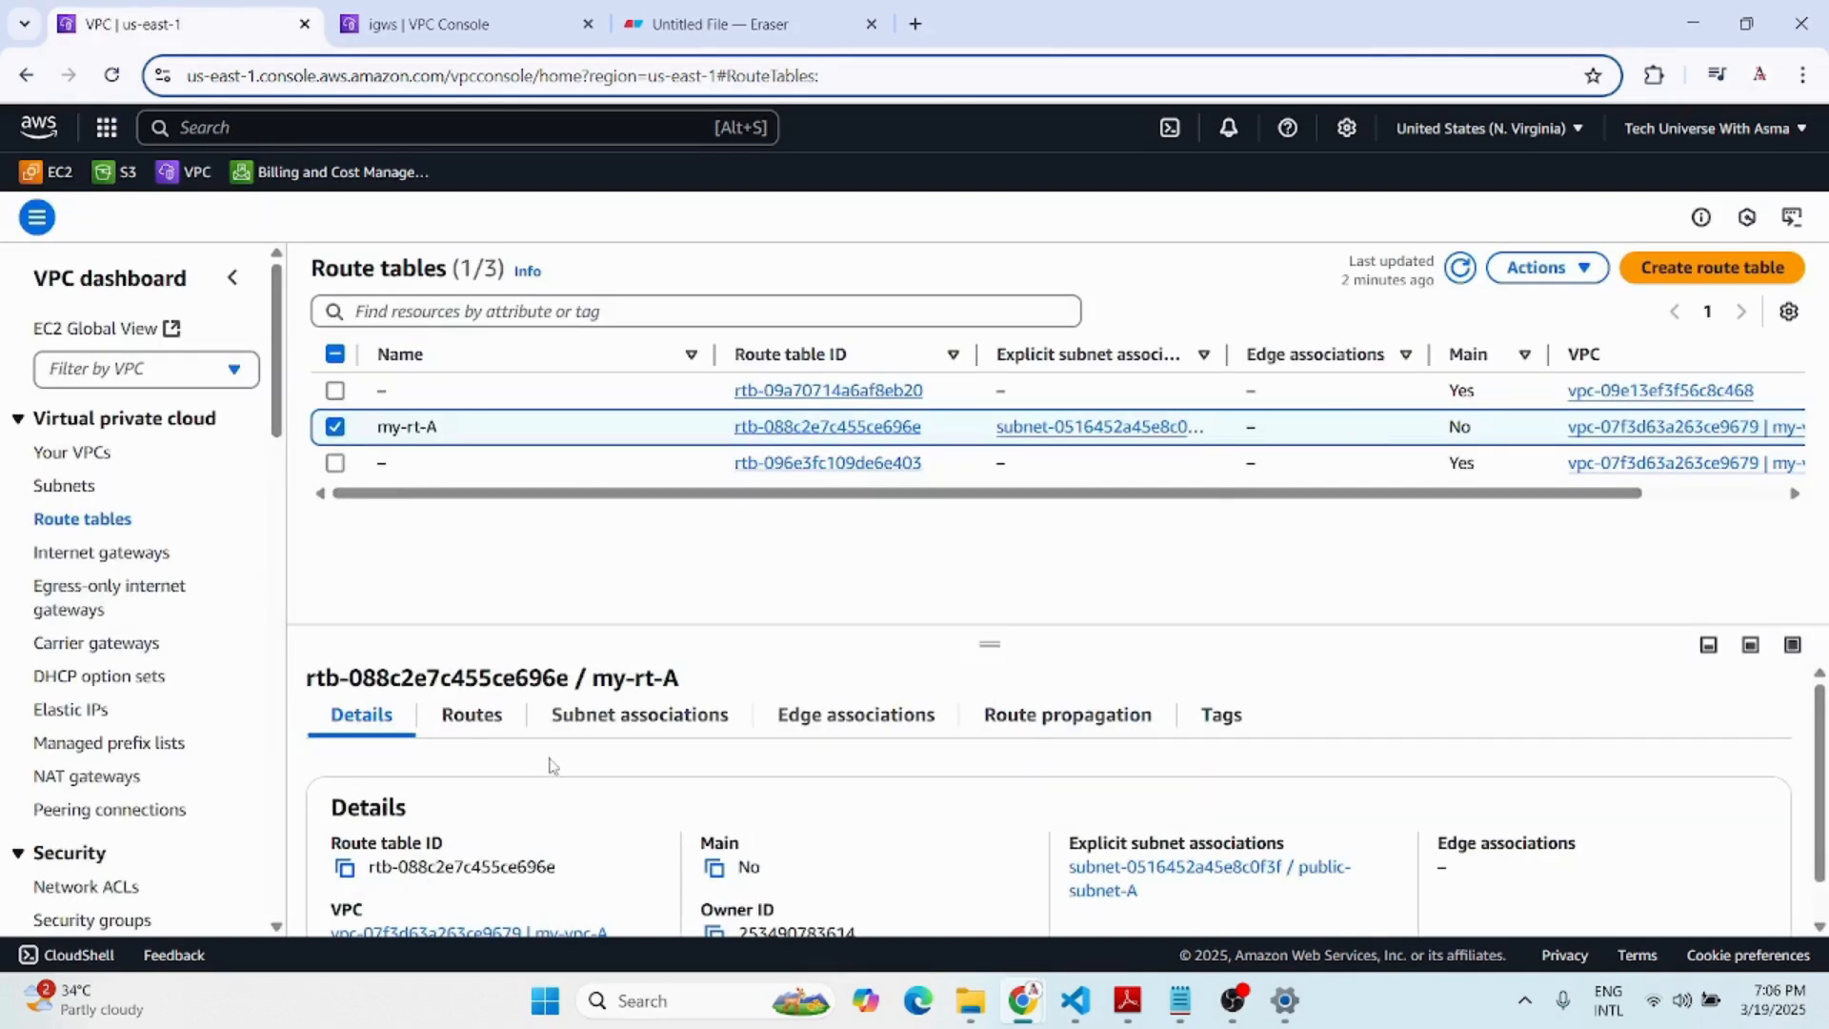
Reopen the routes of my-rt-A for editing and add a route with destination 0.0.0.0/0.
click(470, 717)
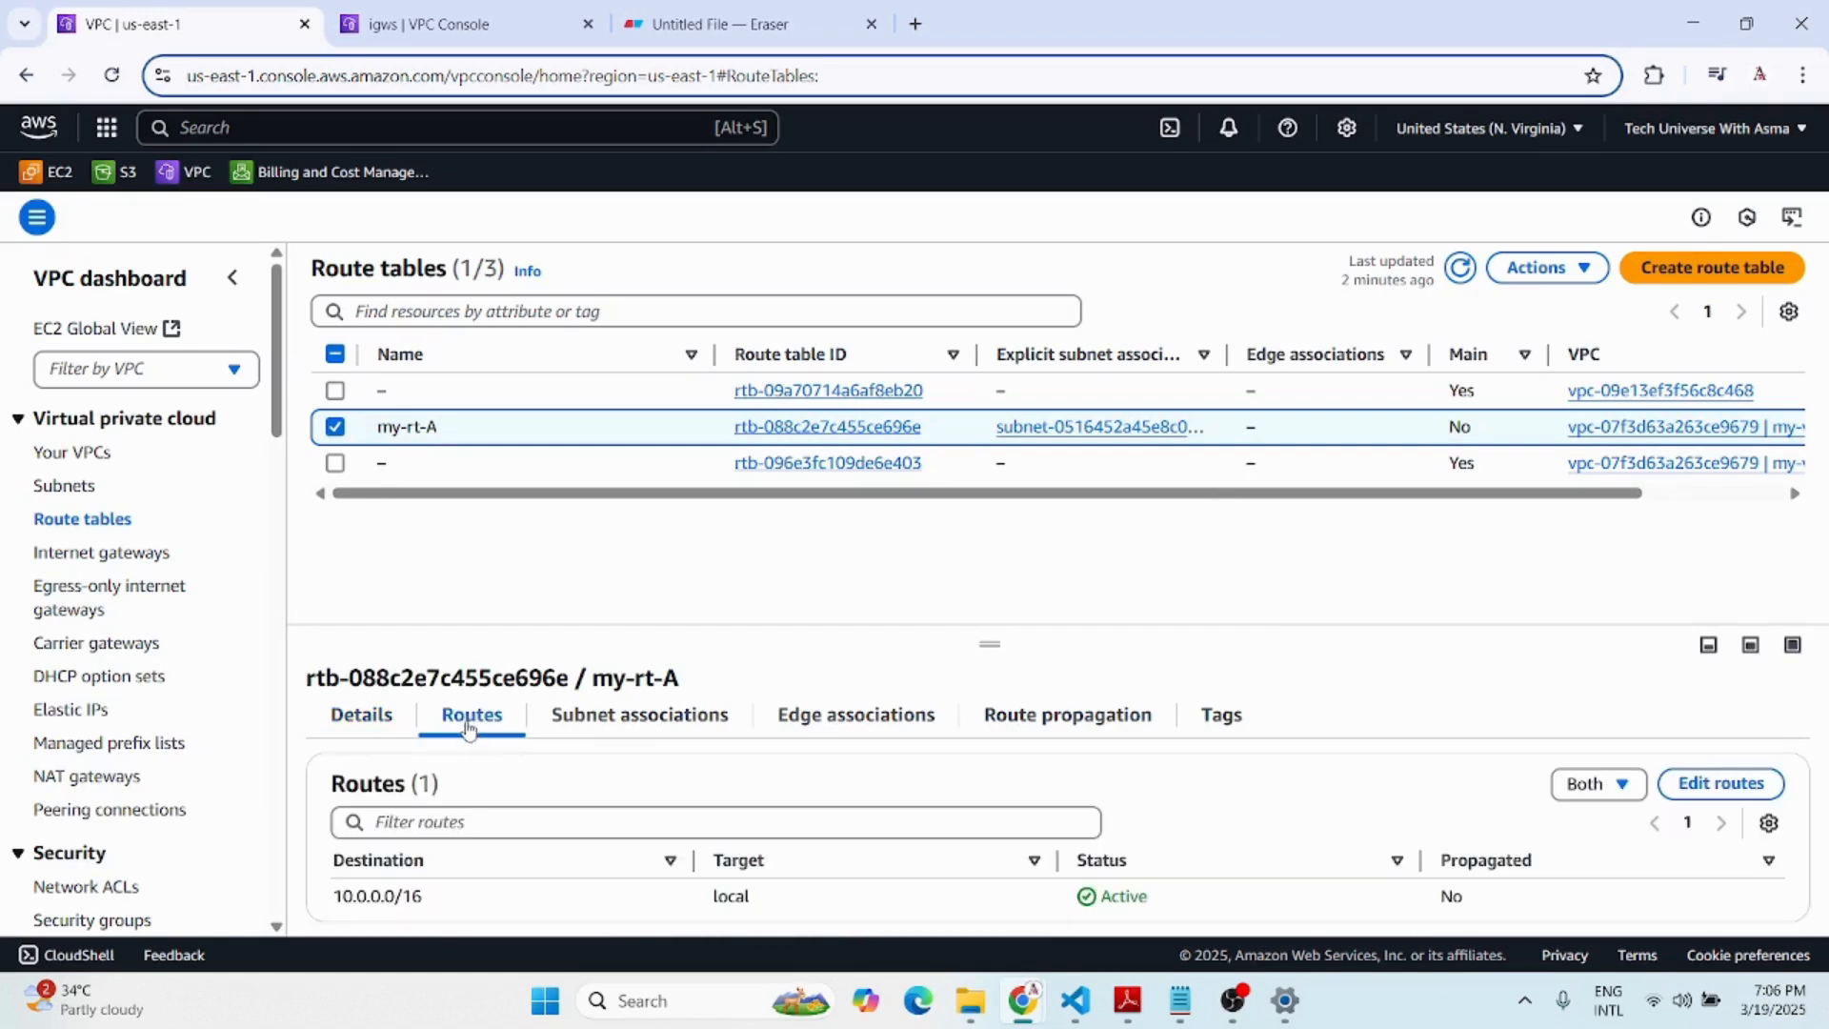
click(1707, 784)
click(114, 481)
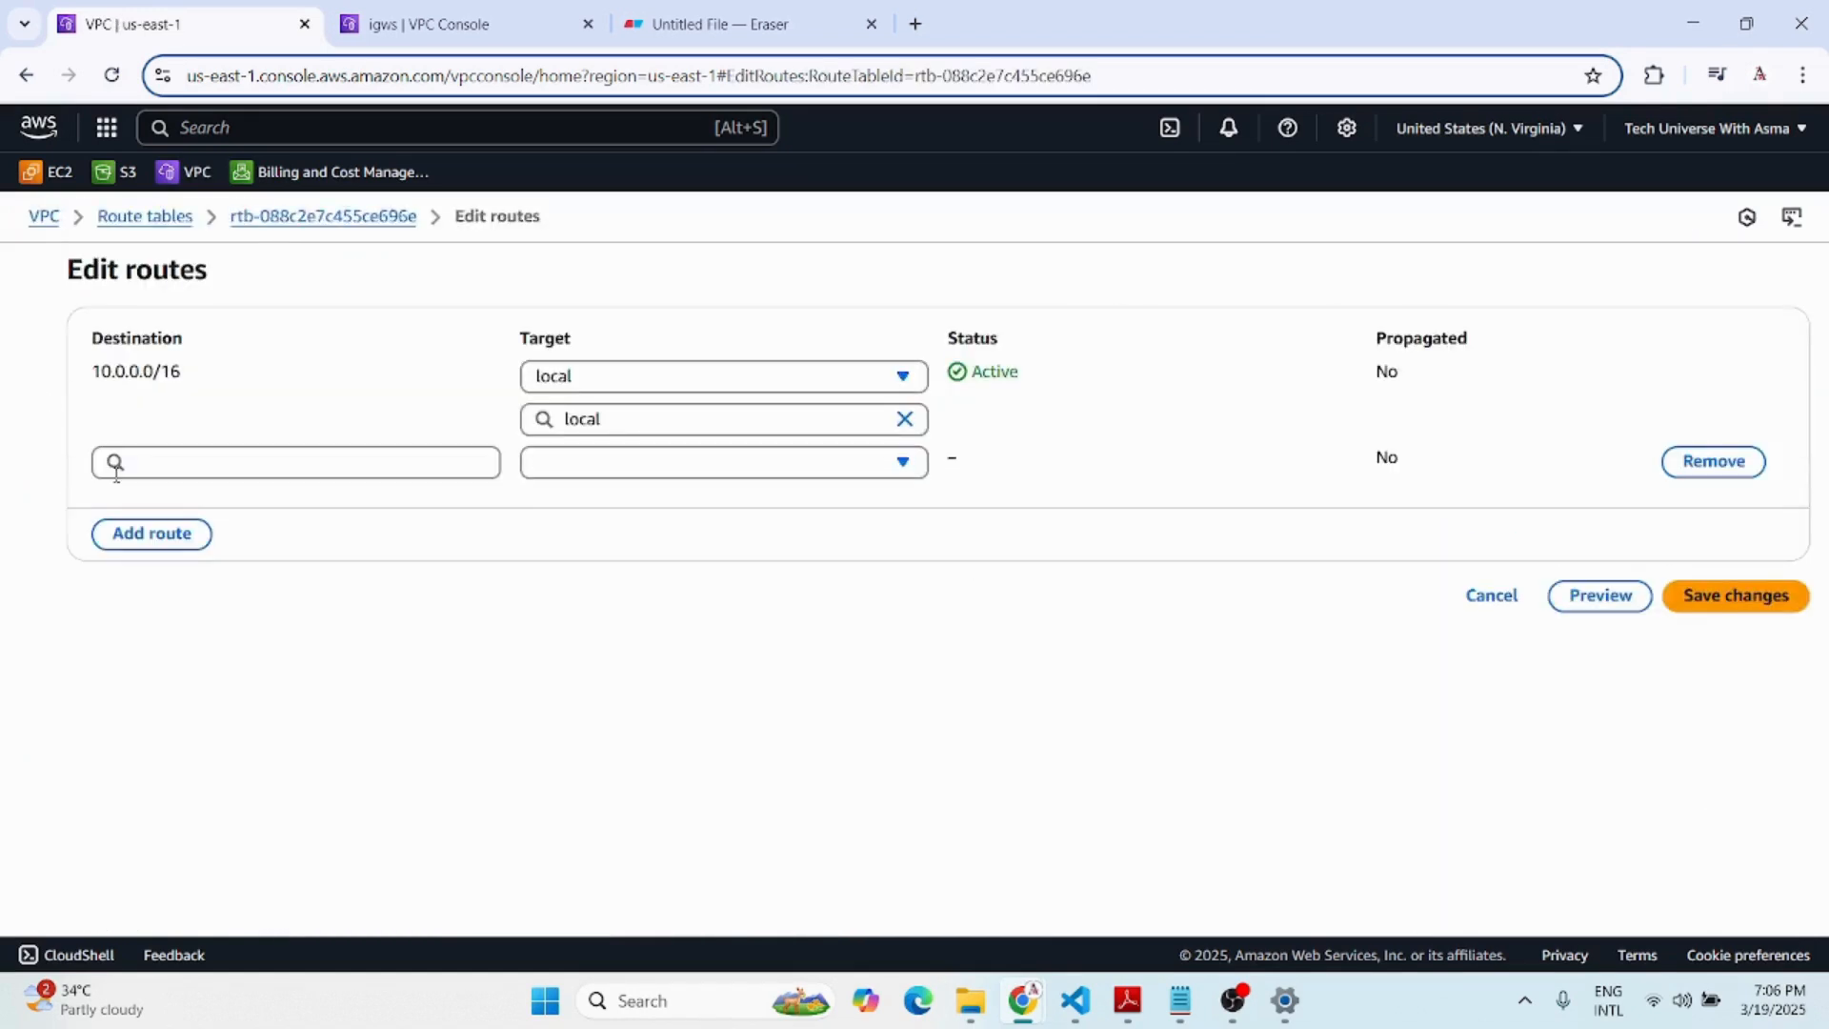
click(141, 464)
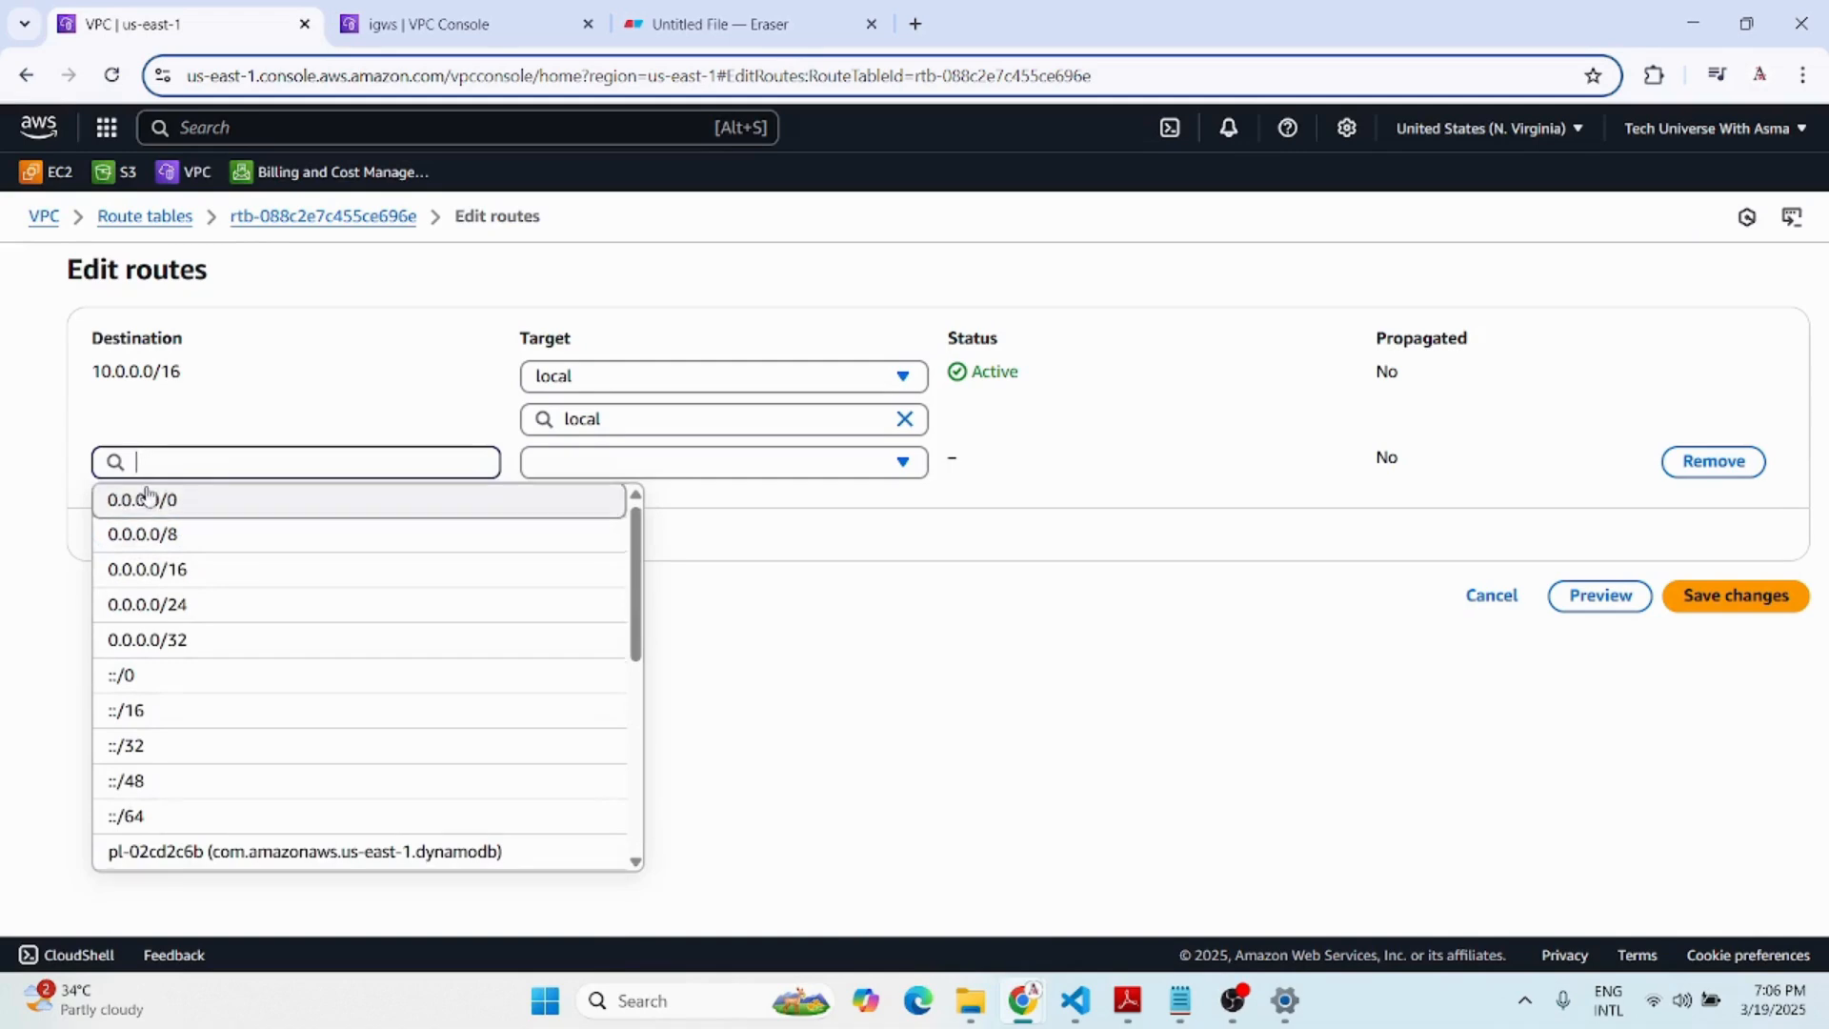
scroll(153, 501, down, 5)
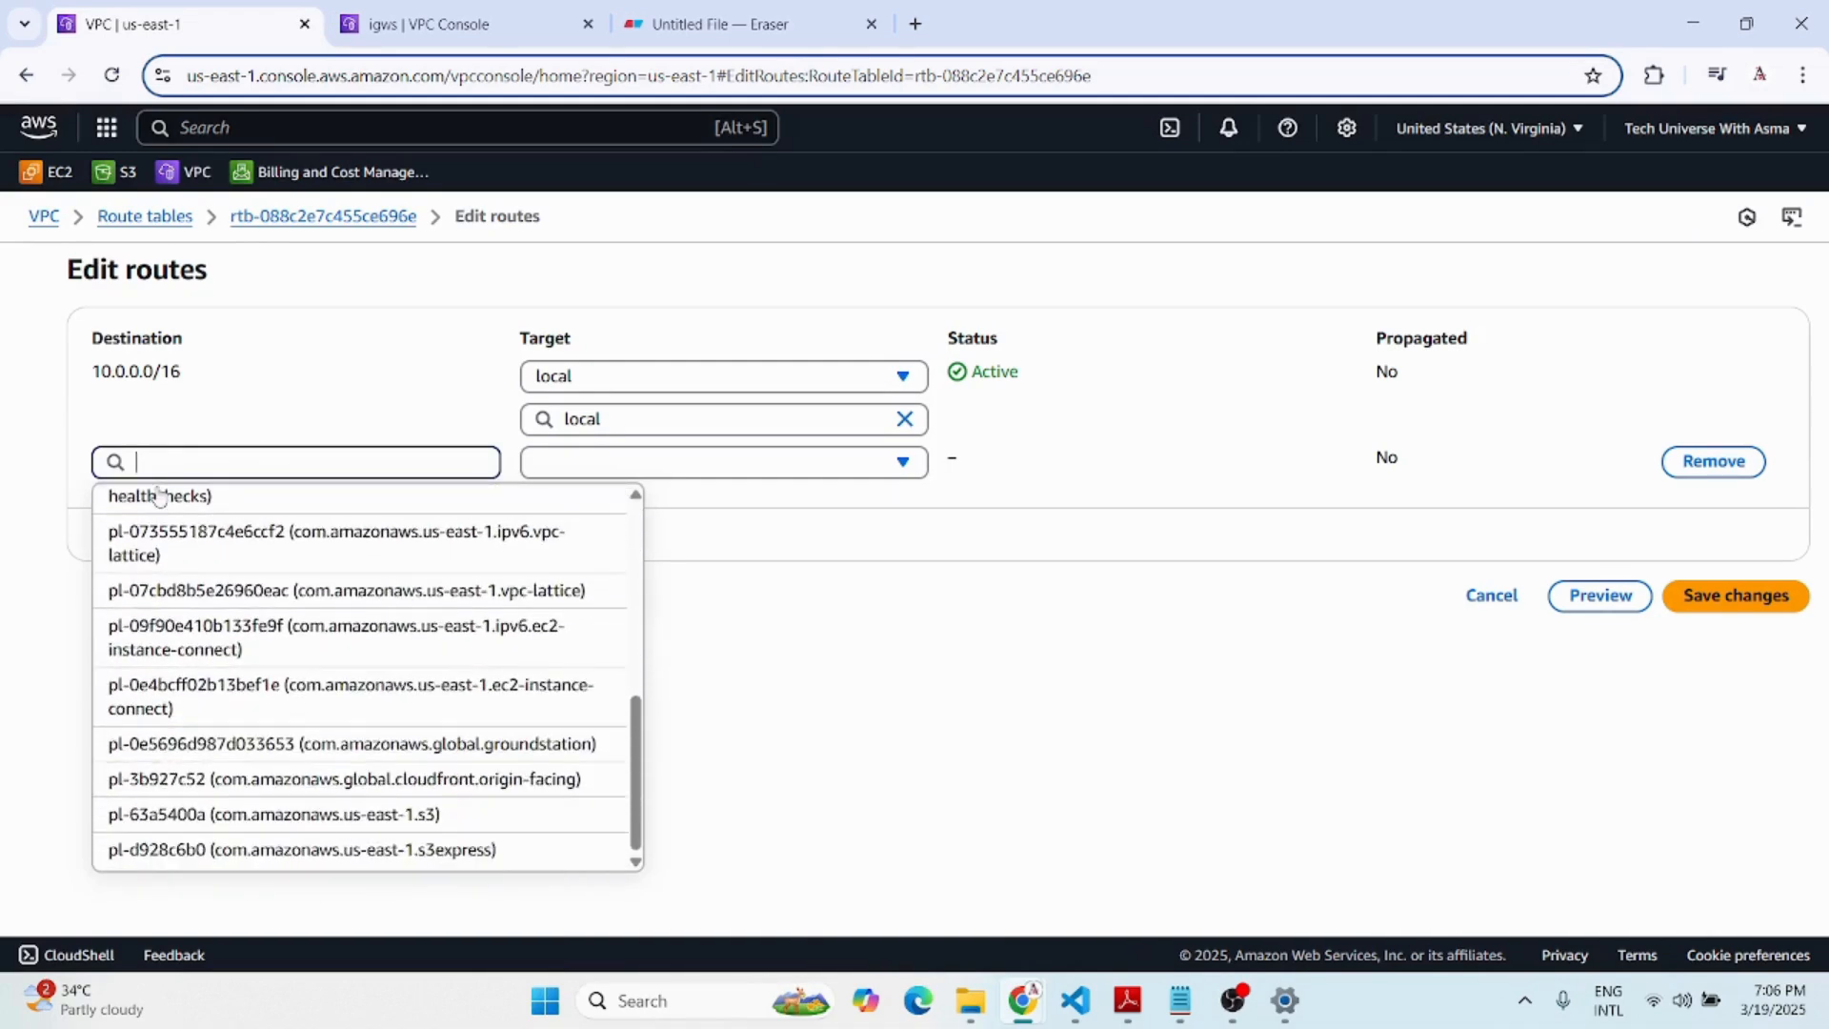
scroll(162, 500, up, 5)
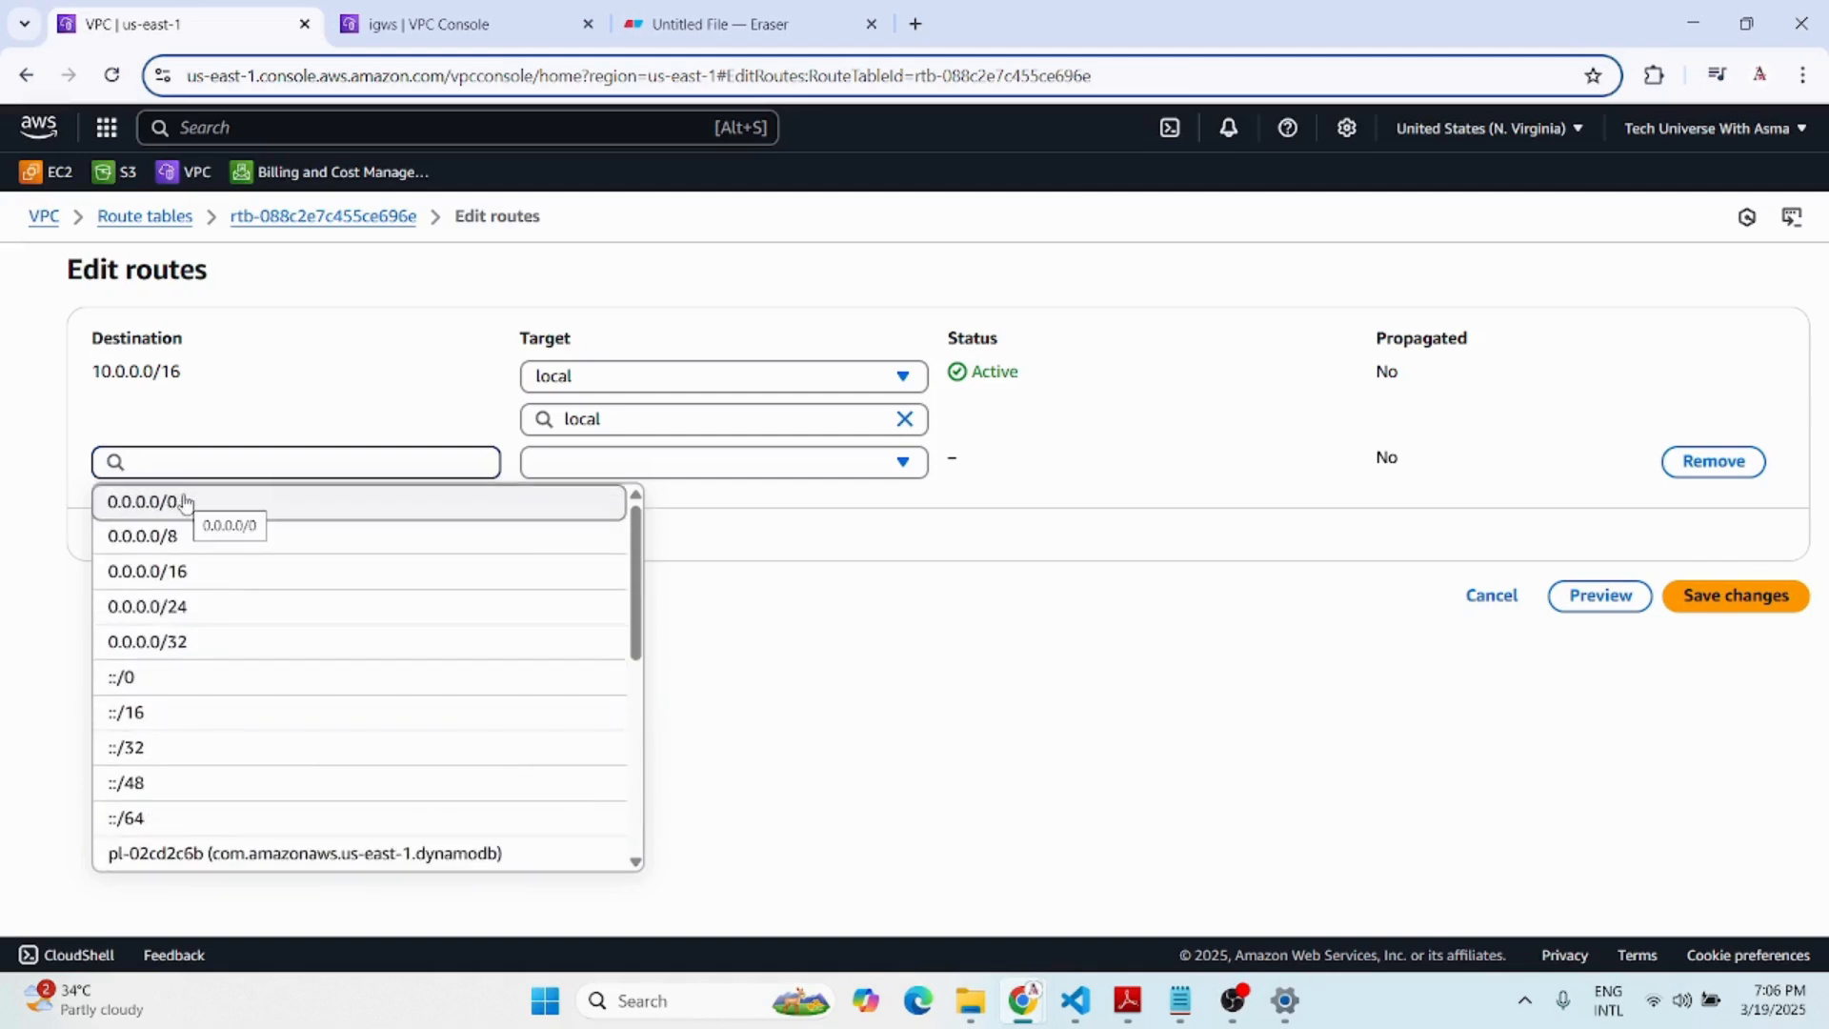
click(183, 502)
Set the target of the new 0.0.0.0/0 route to the internet gateway my-igw-A and save the route changes.
click(640, 467)
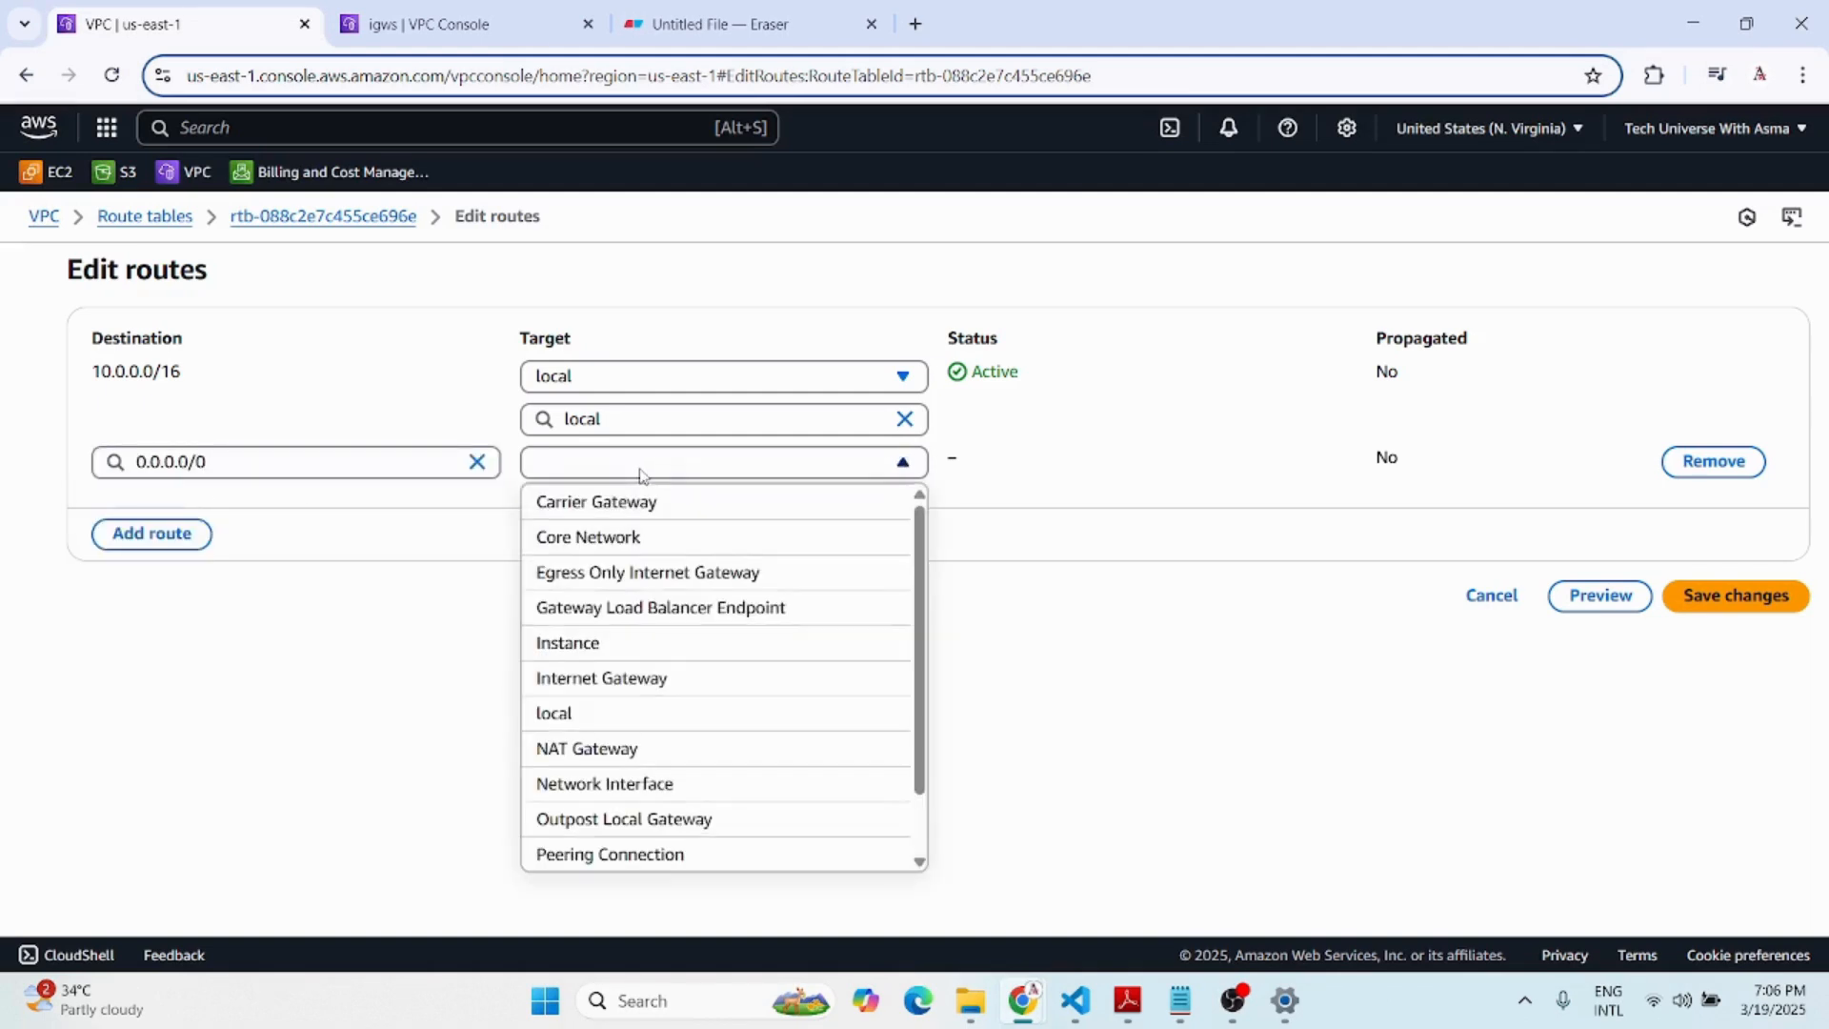
click(576, 677)
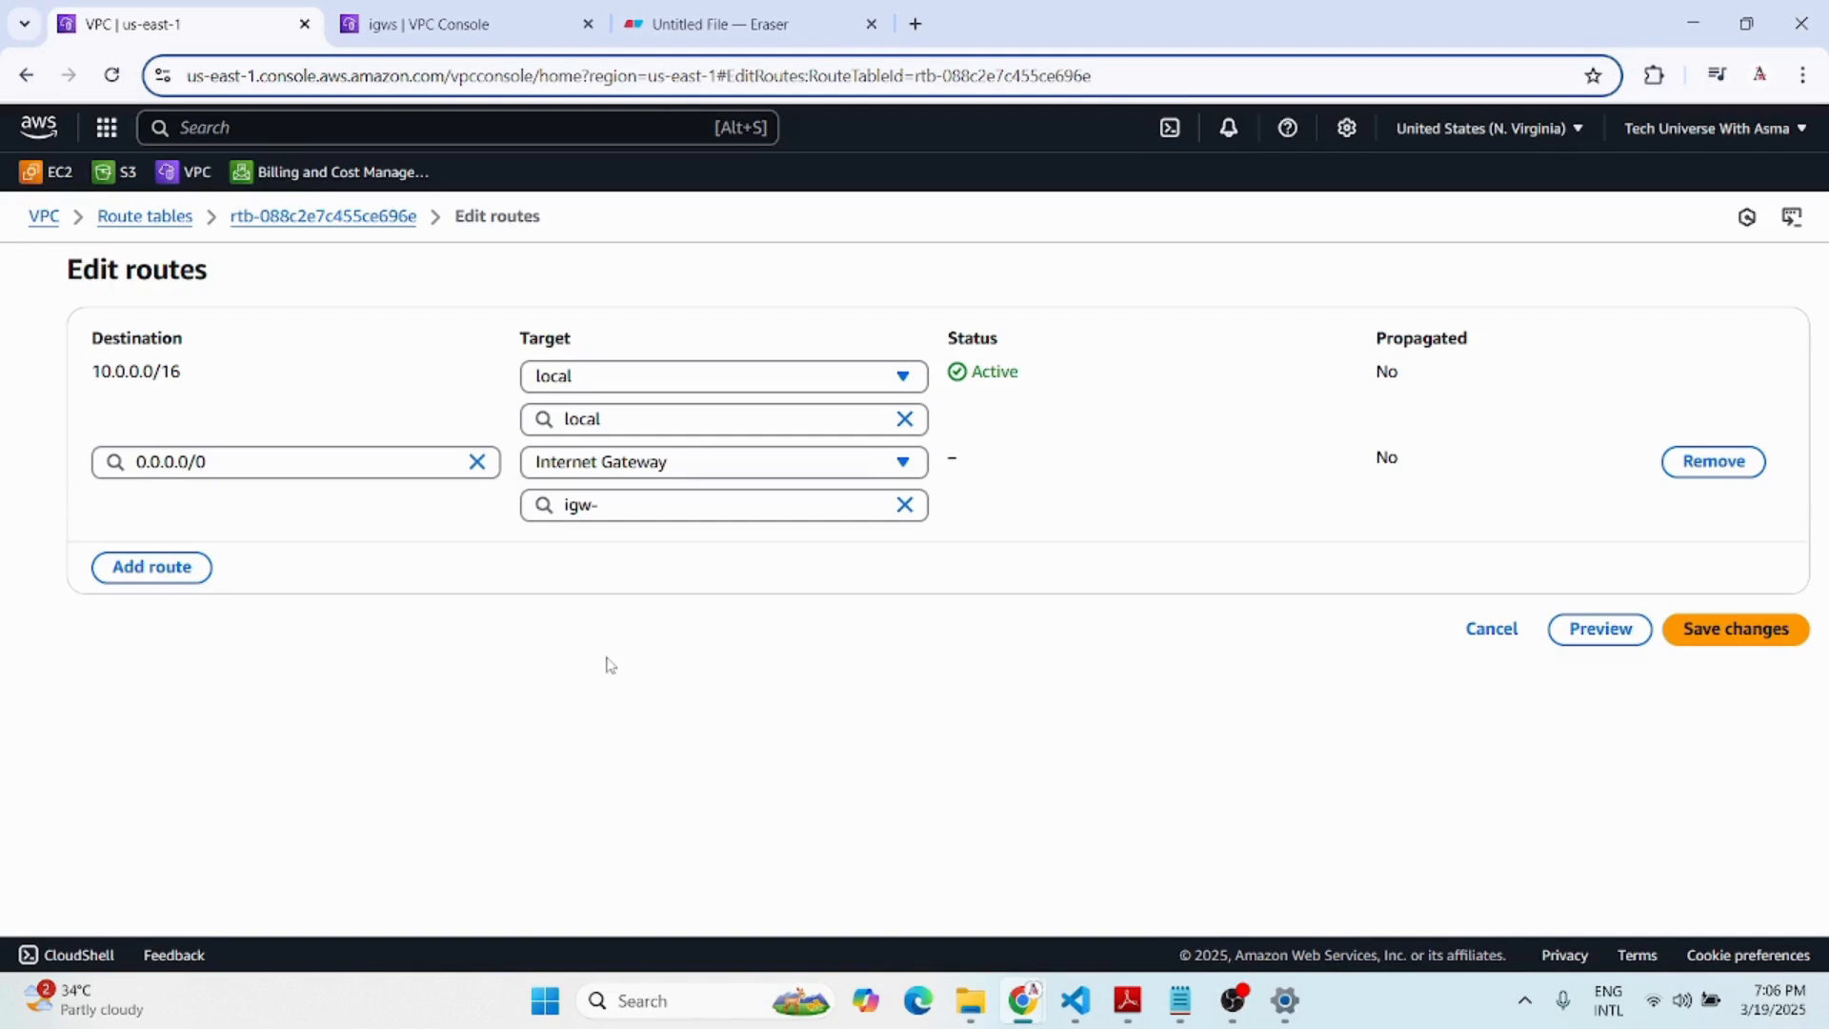
click(720, 505)
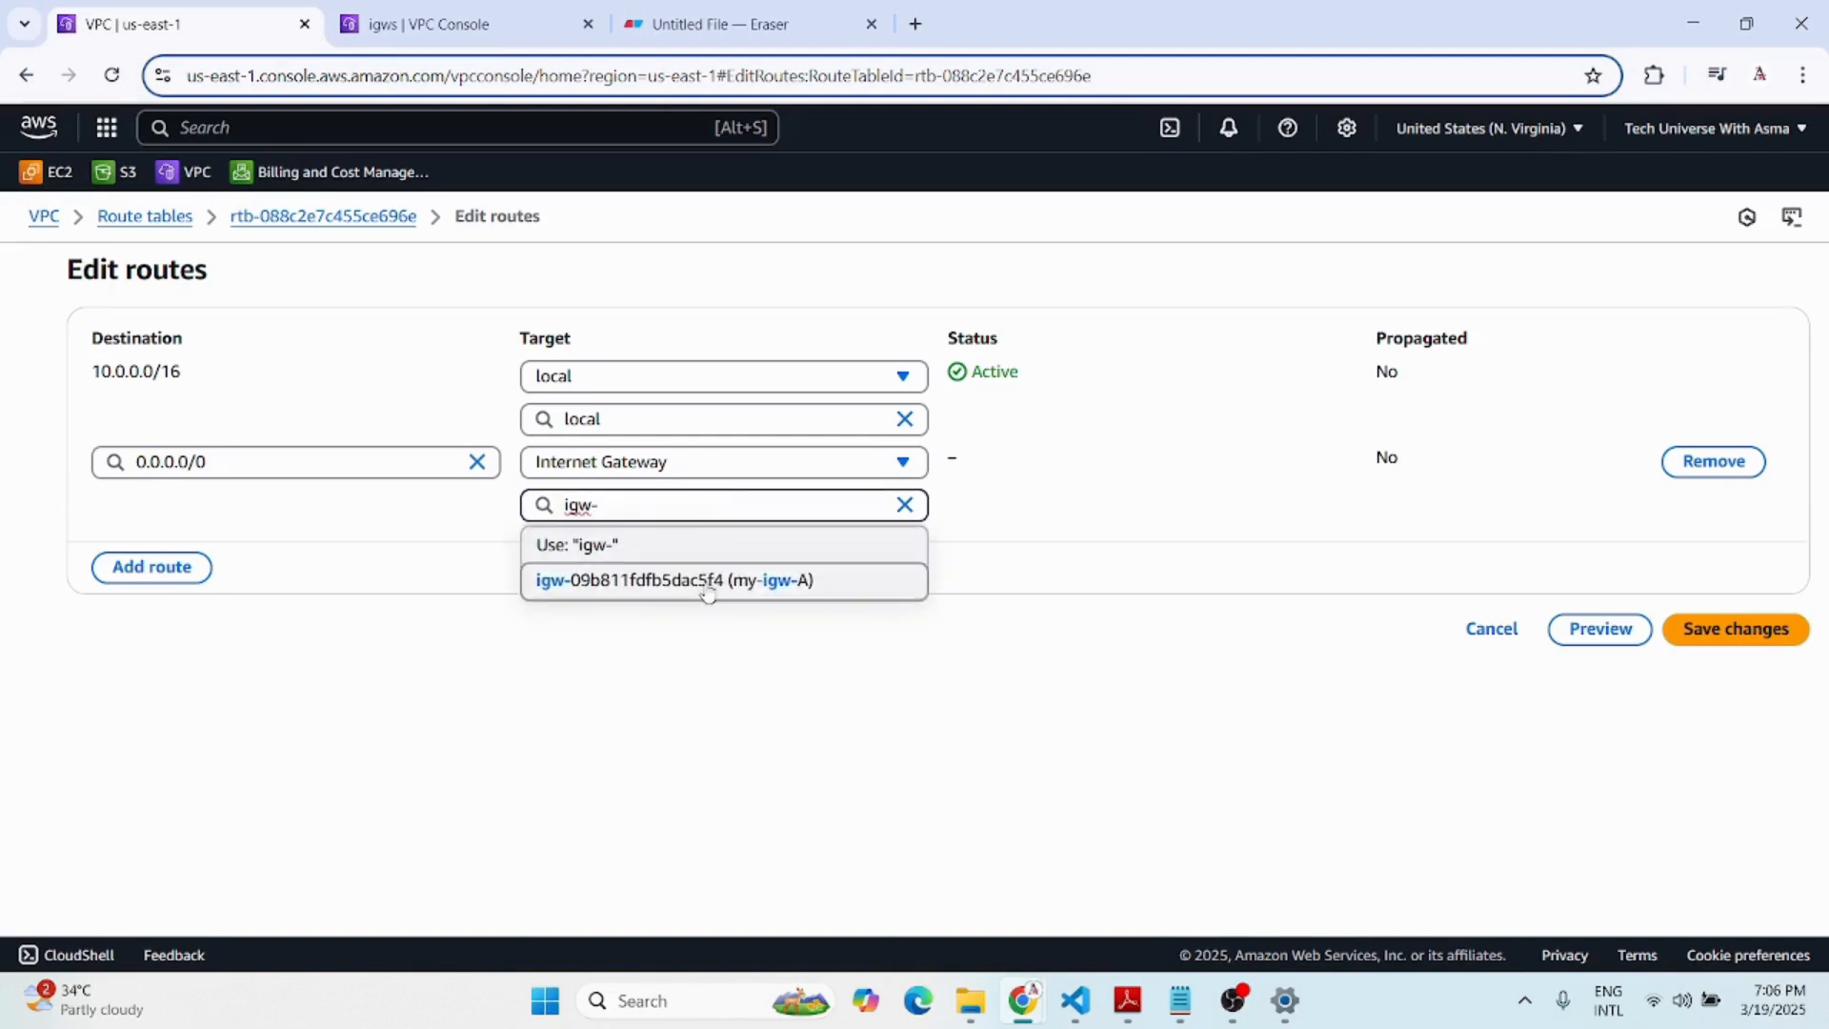
click(781, 598)
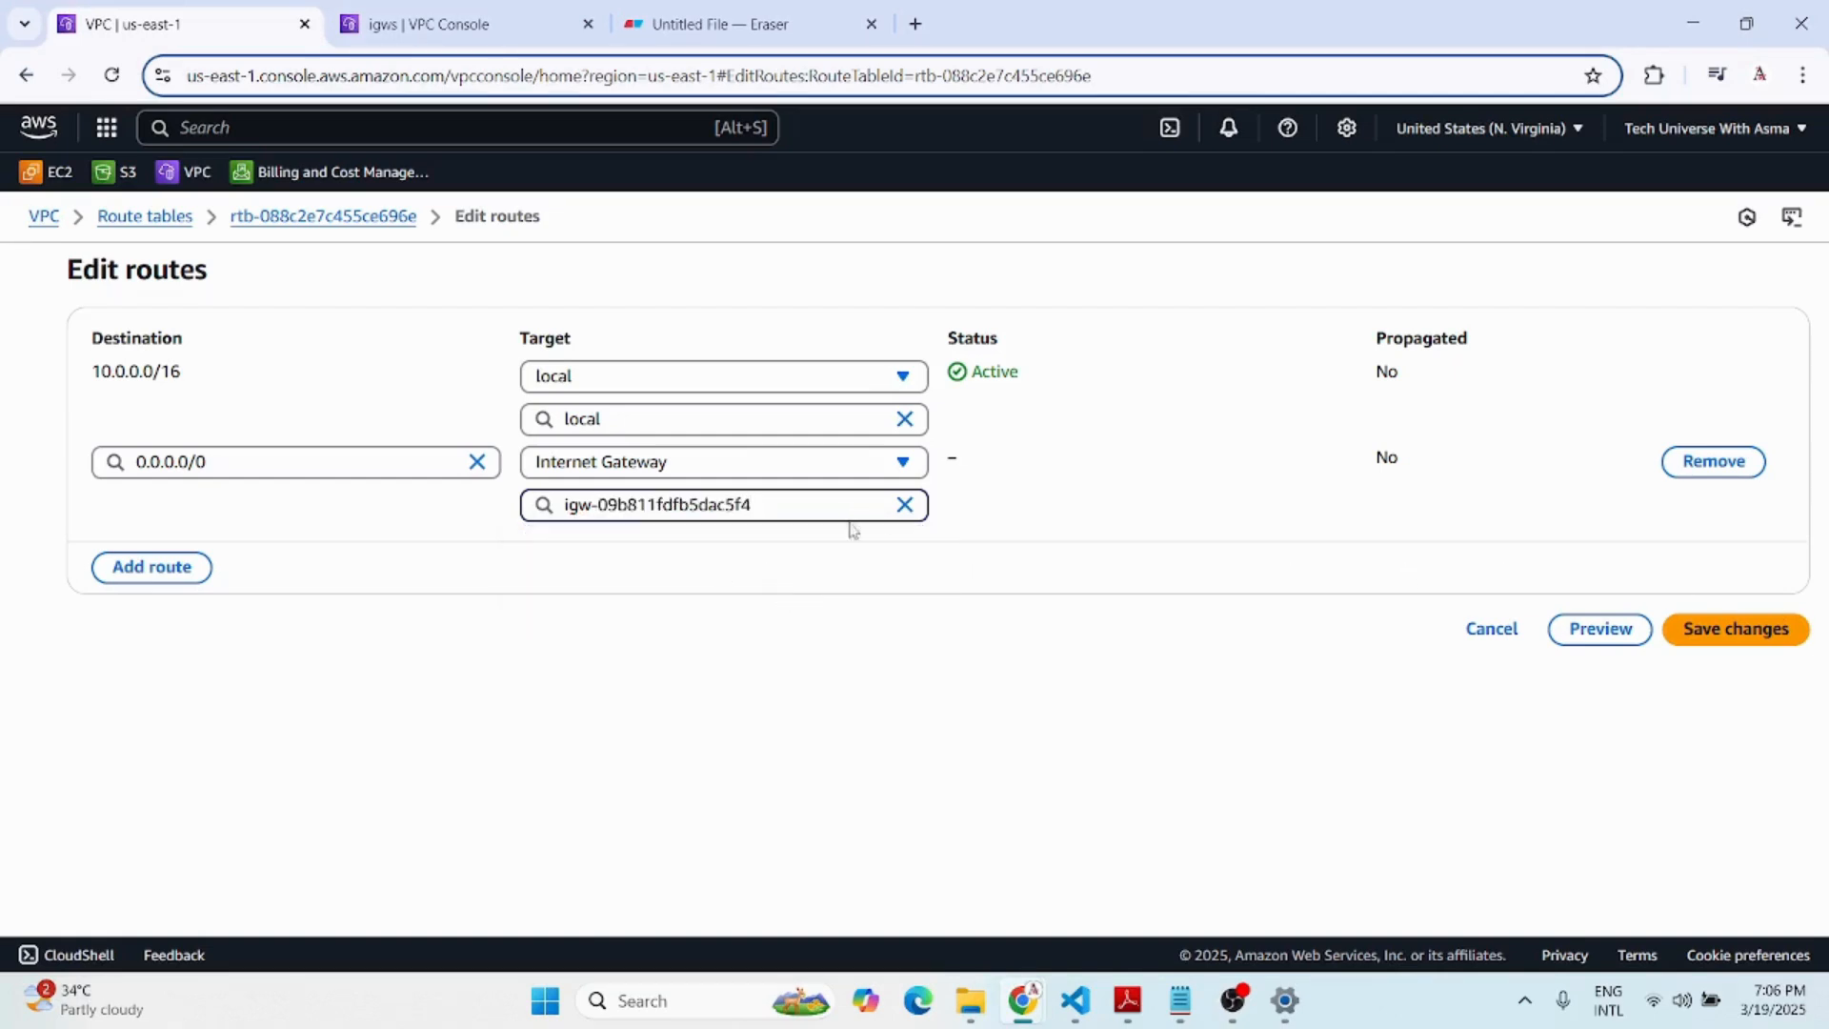
click(1777, 637)
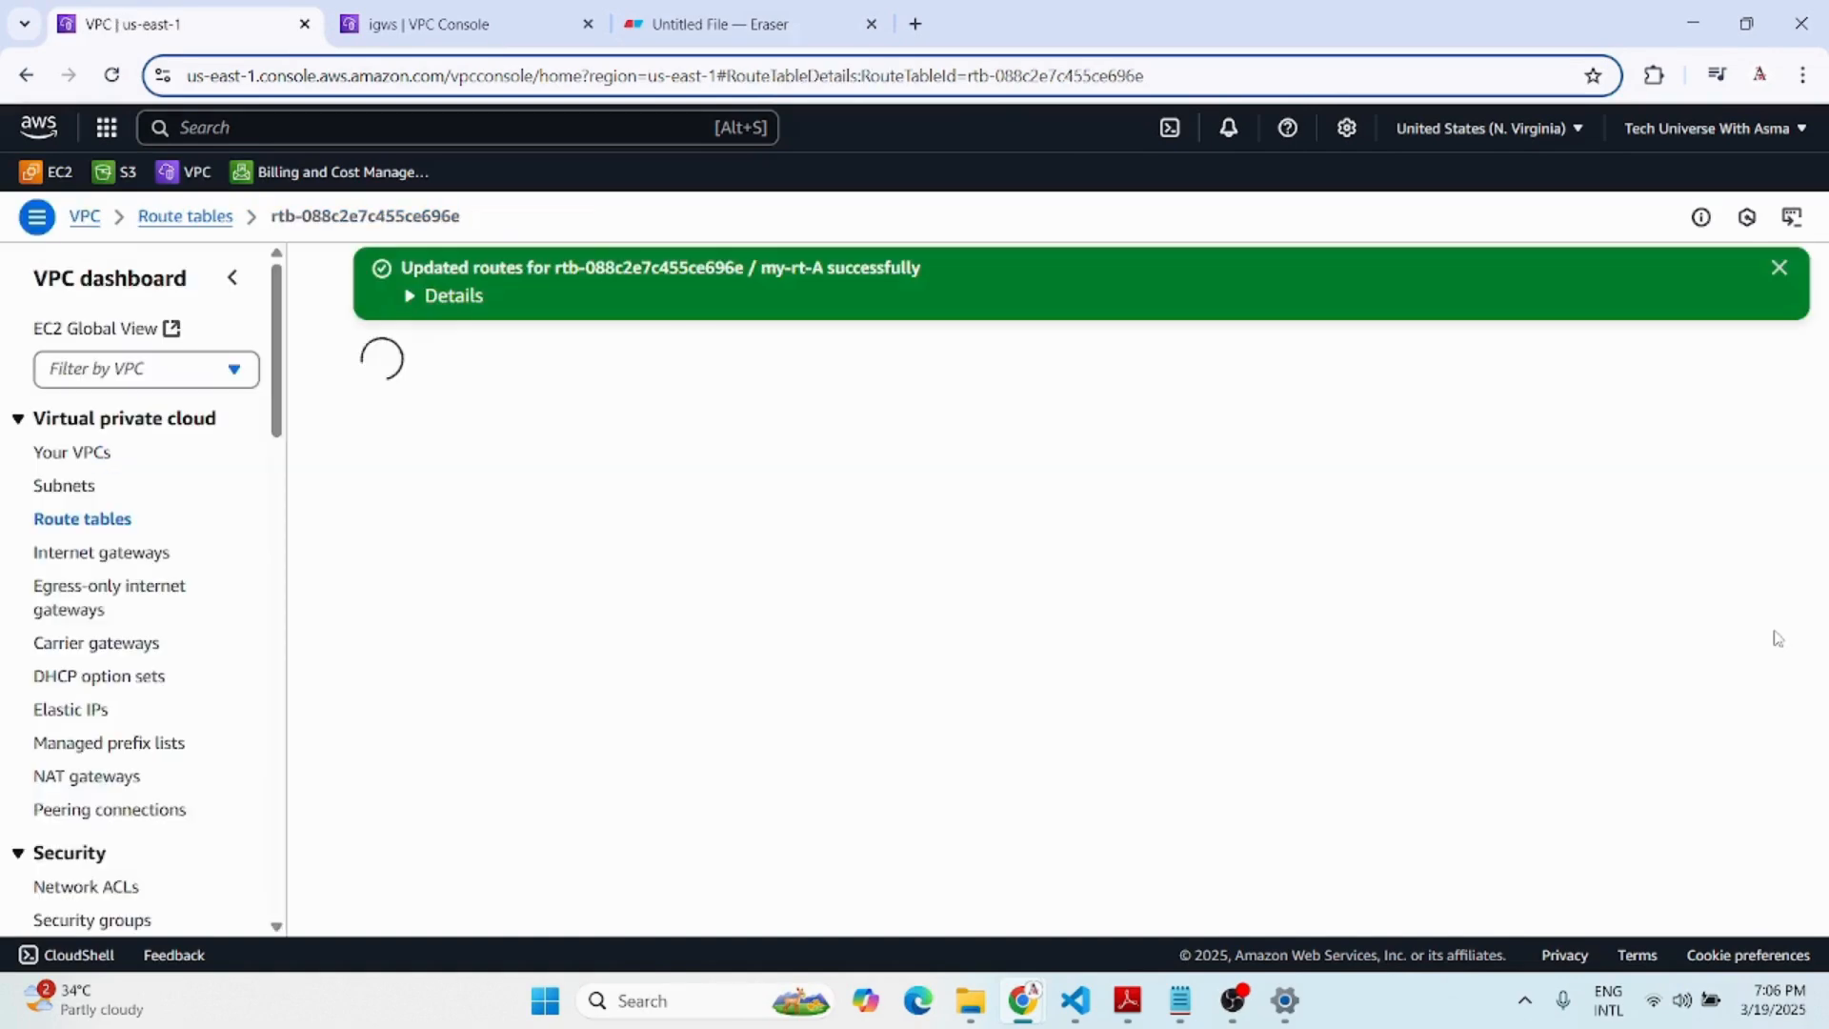
Check the architecture diagram in Eraser, then open the EC2 console in a new browser tab.
click(429, 24)
click(705, 24)
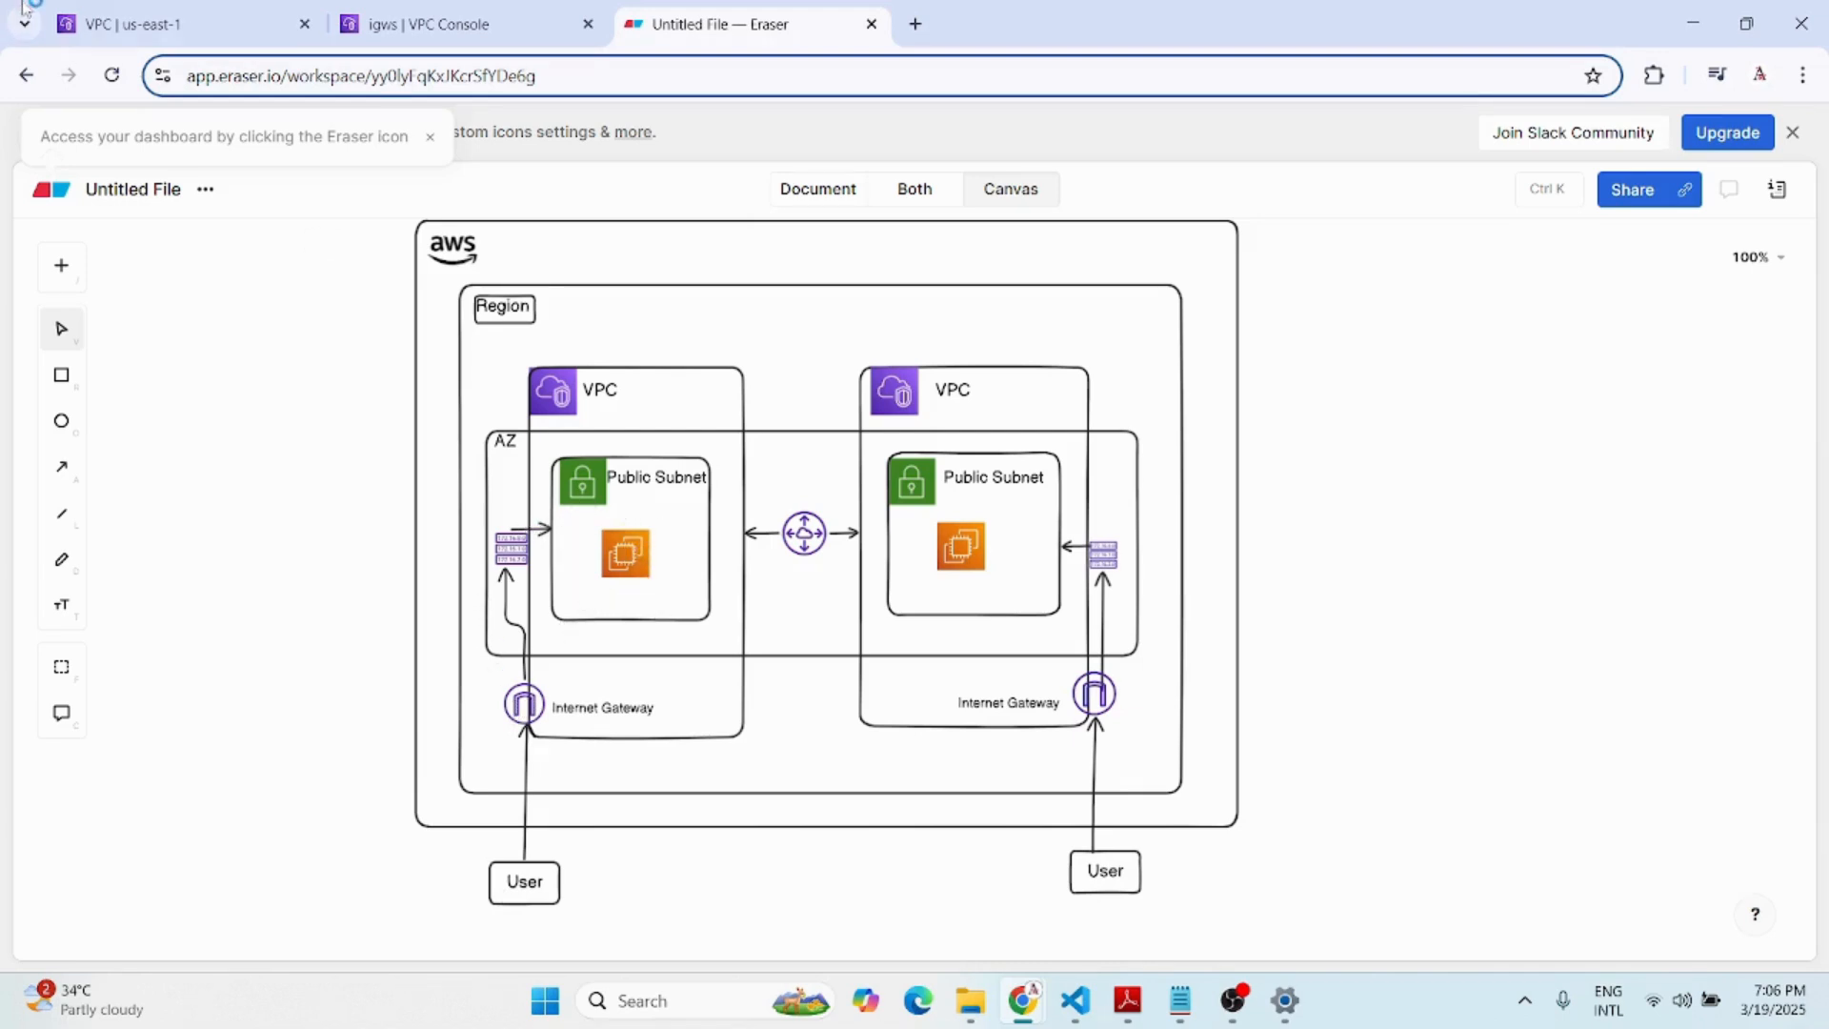
click(145, 27)
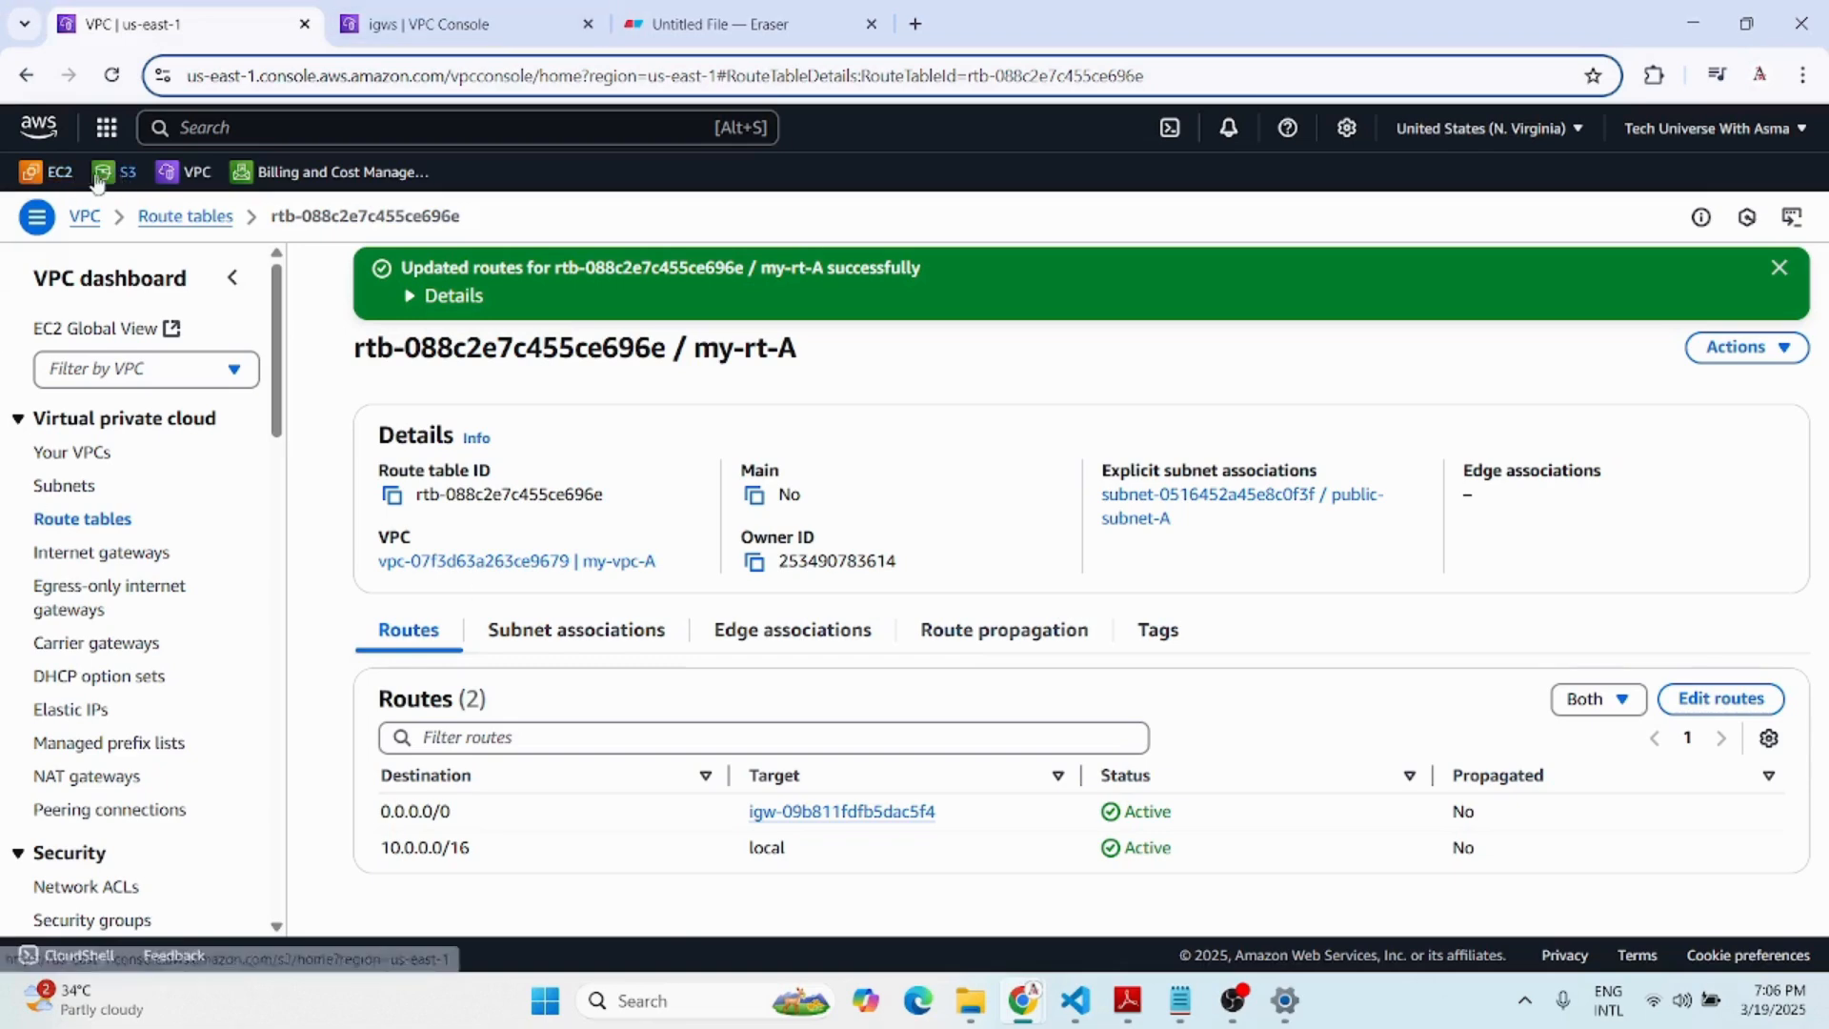
right_click(60, 171)
click(120, 216)
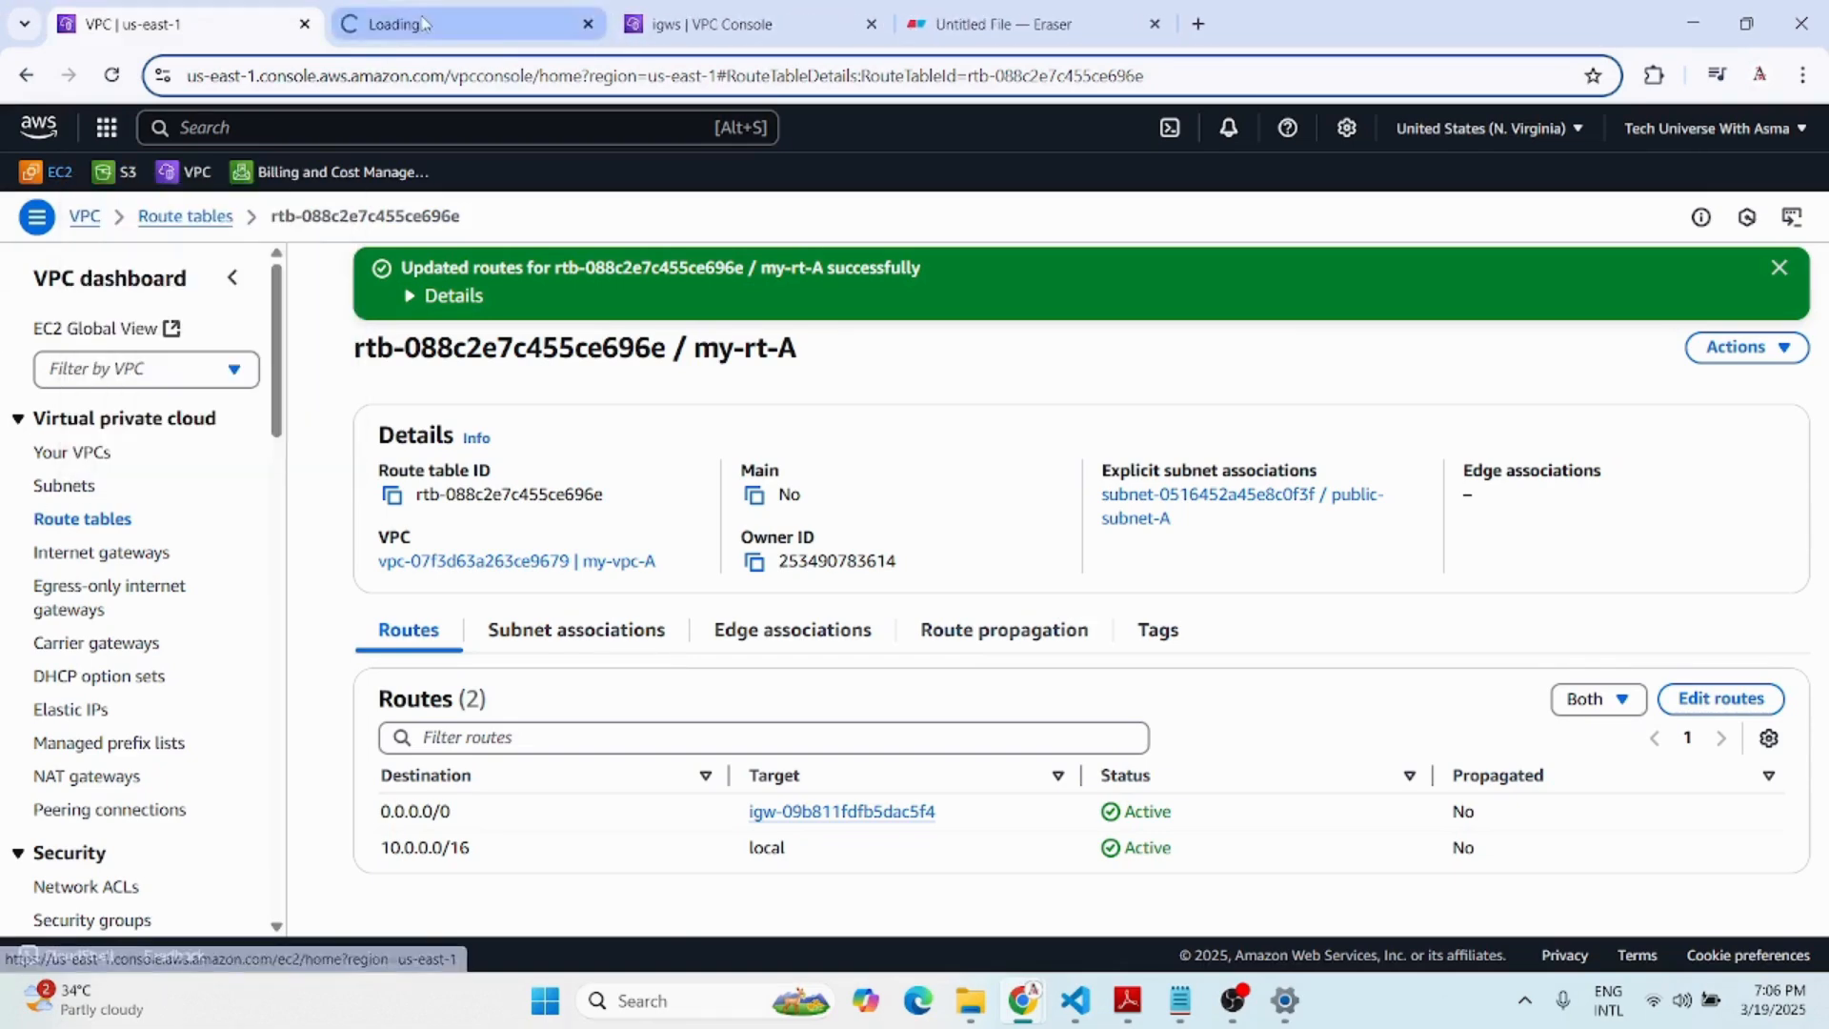
click(429, 22)
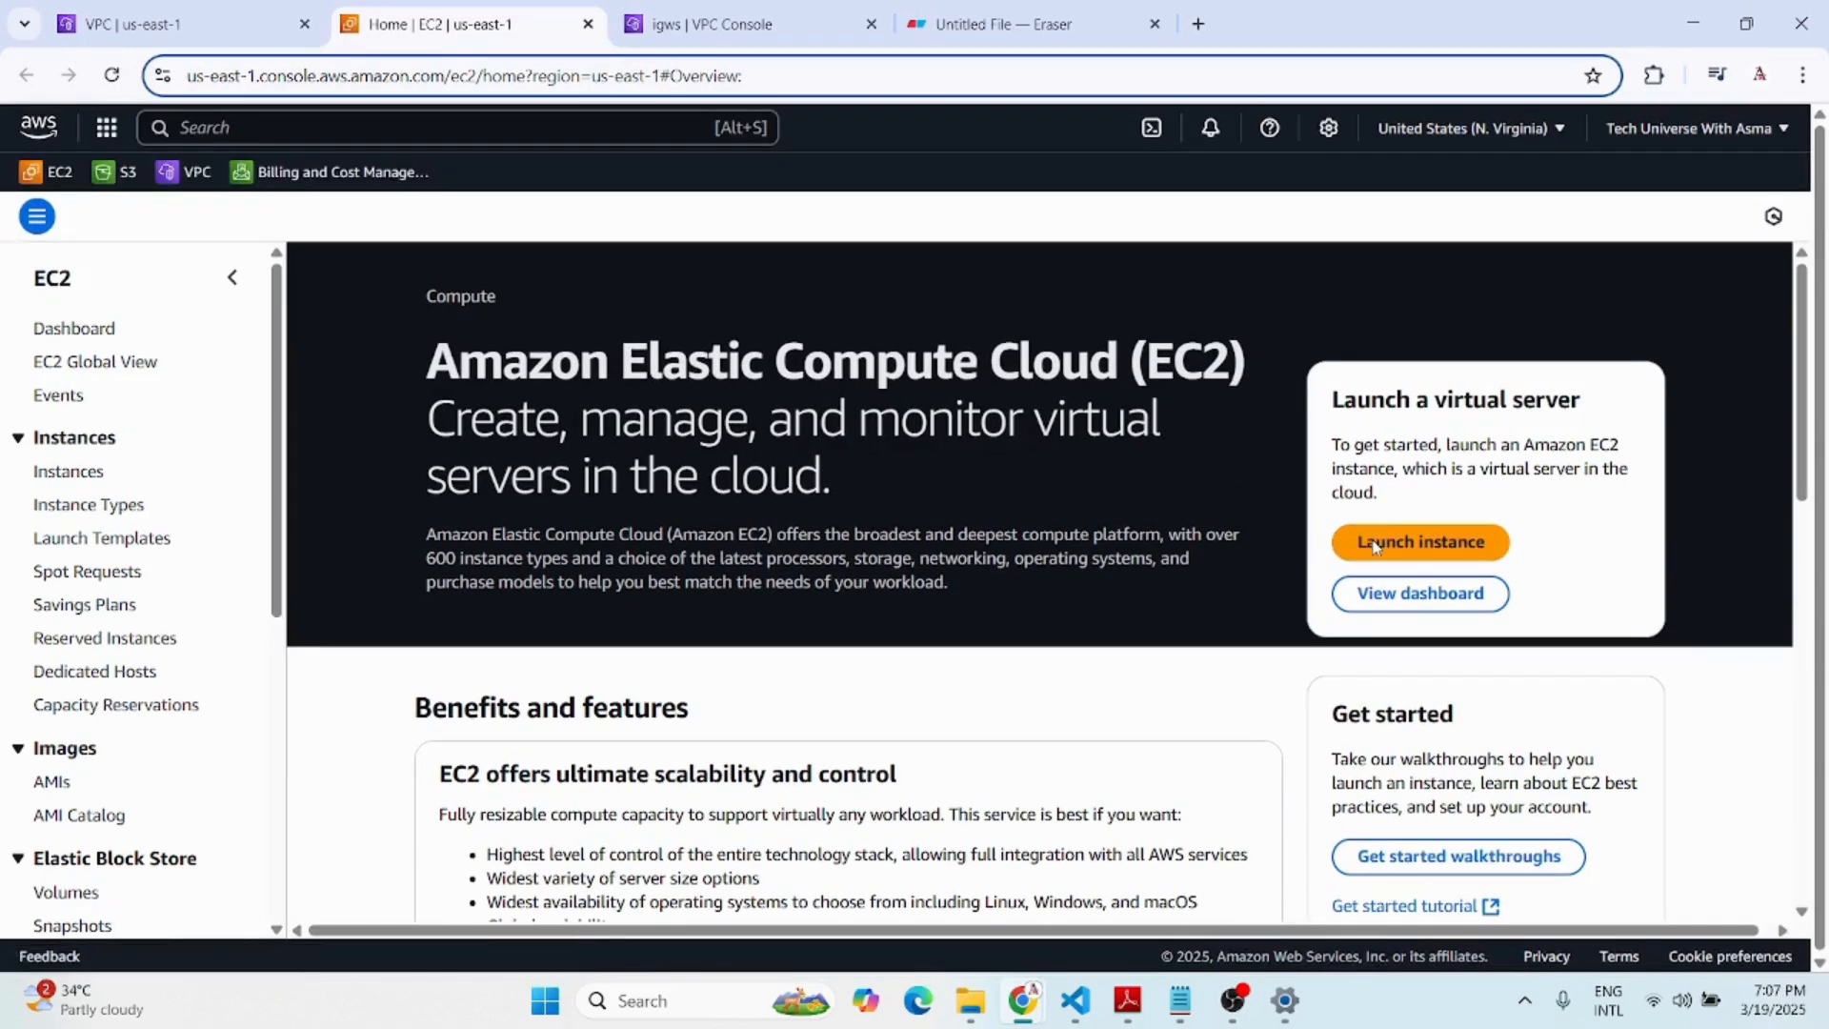
Start launching an EC2 instance and name it my-instance-A.
click(1375, 545)
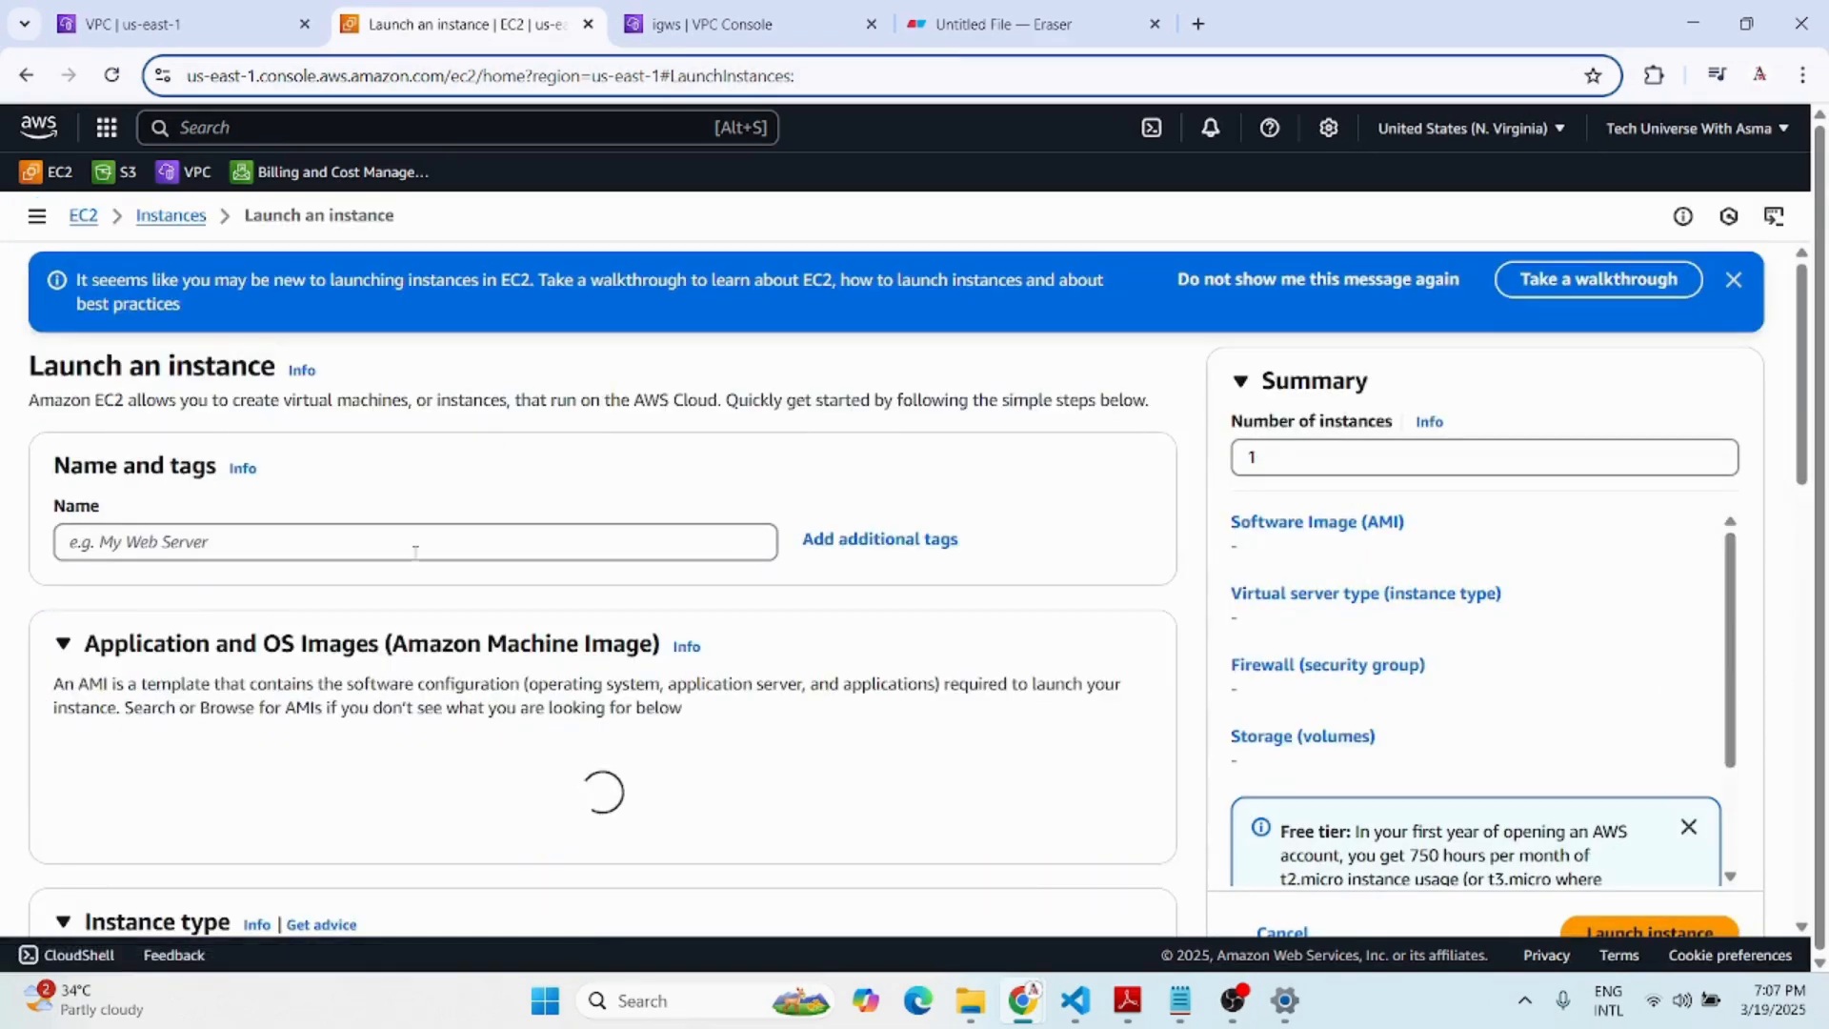
click(407, 536)
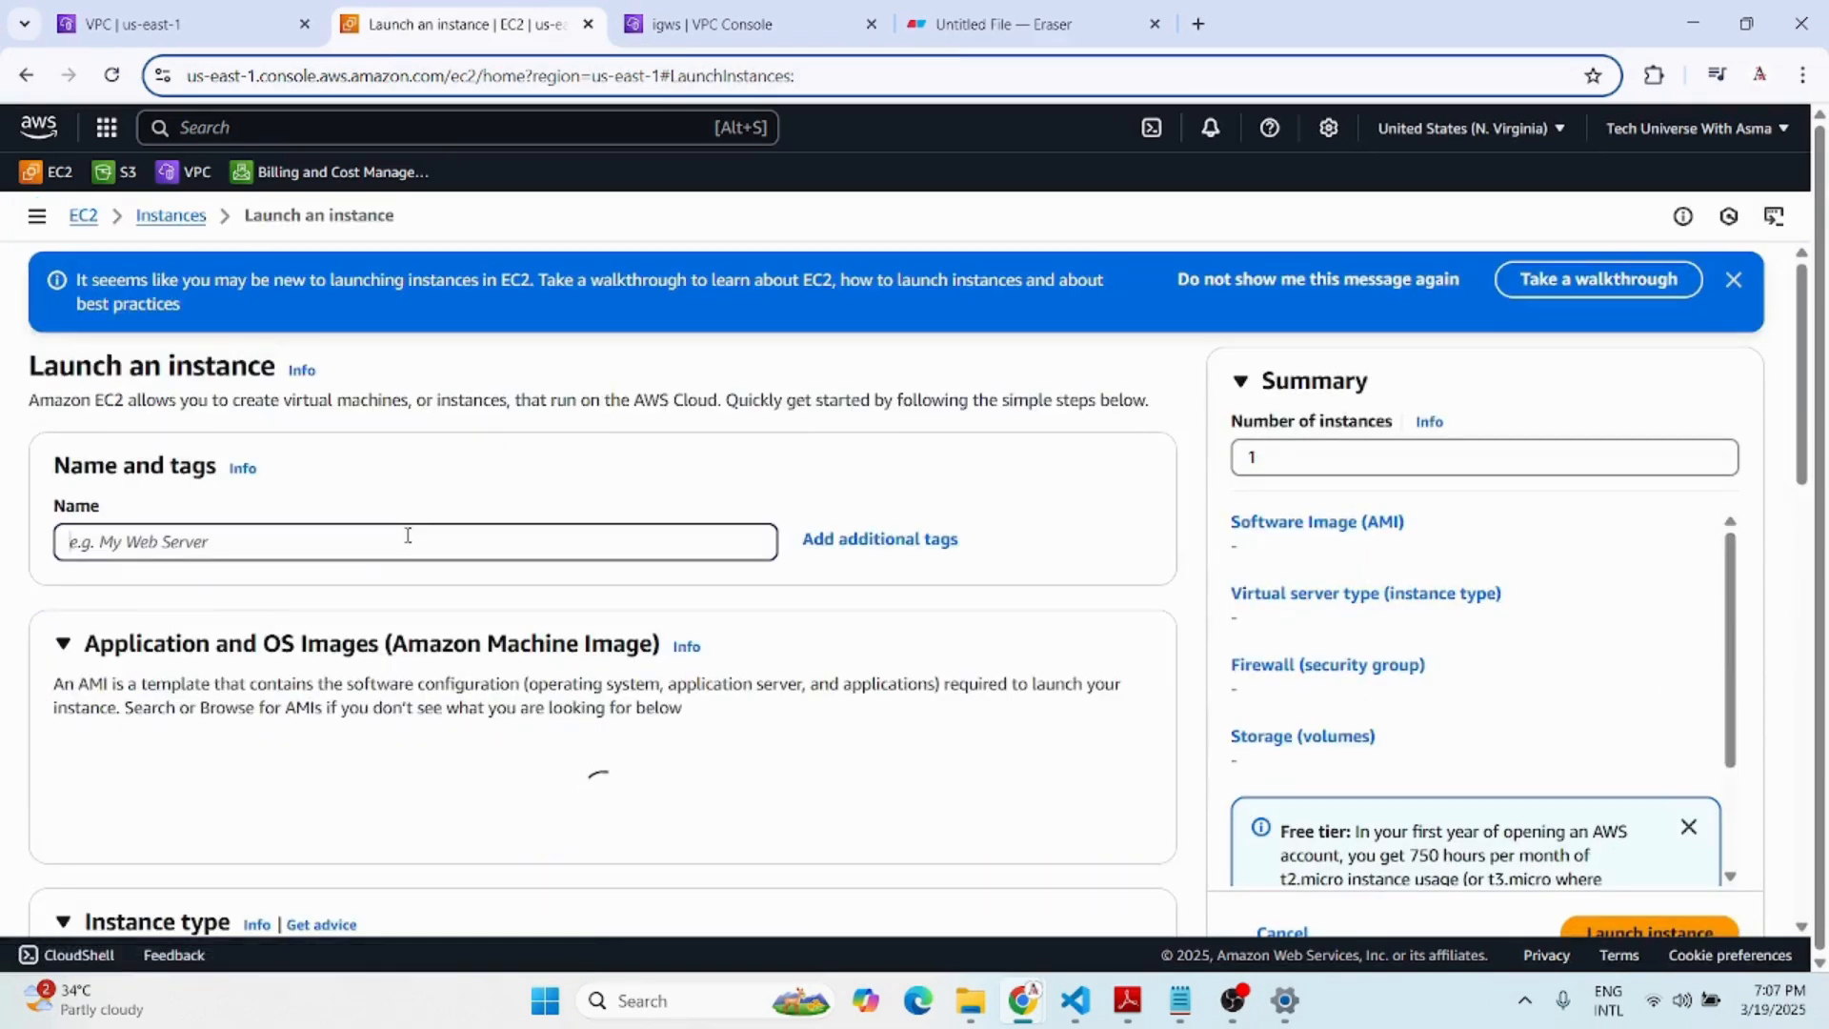
text(my-i)
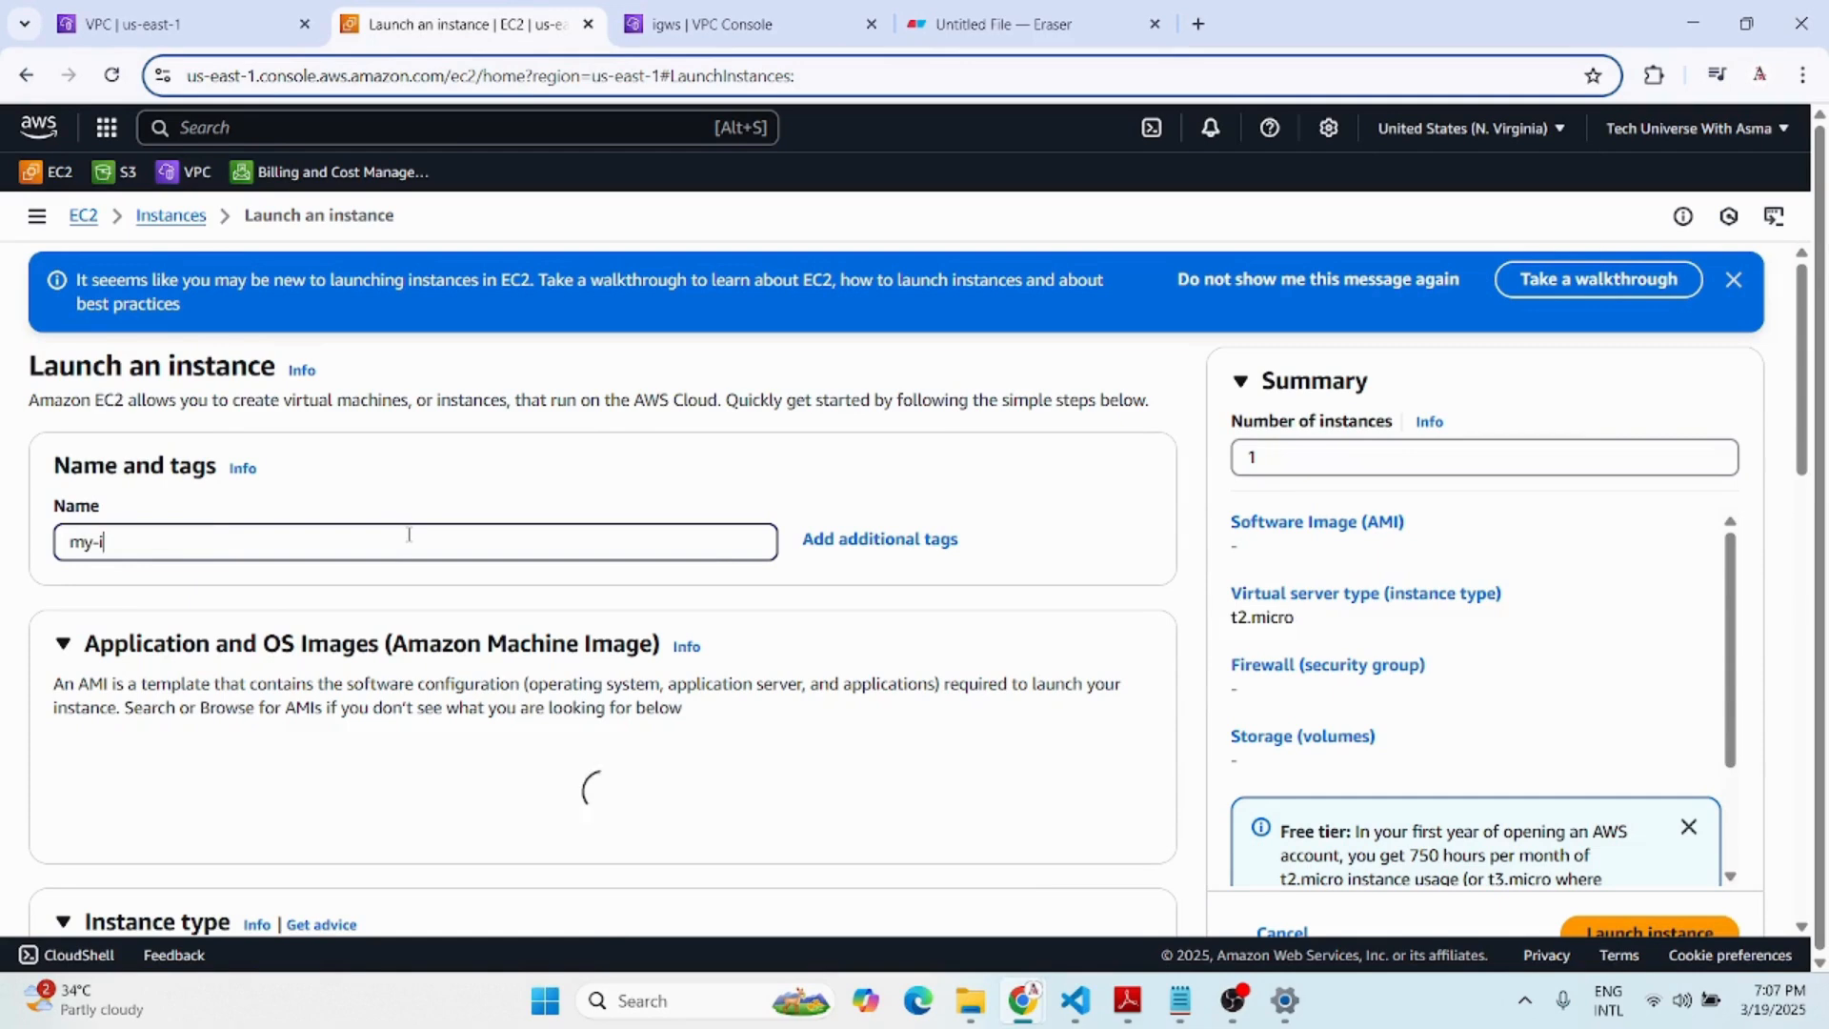
text(nt)
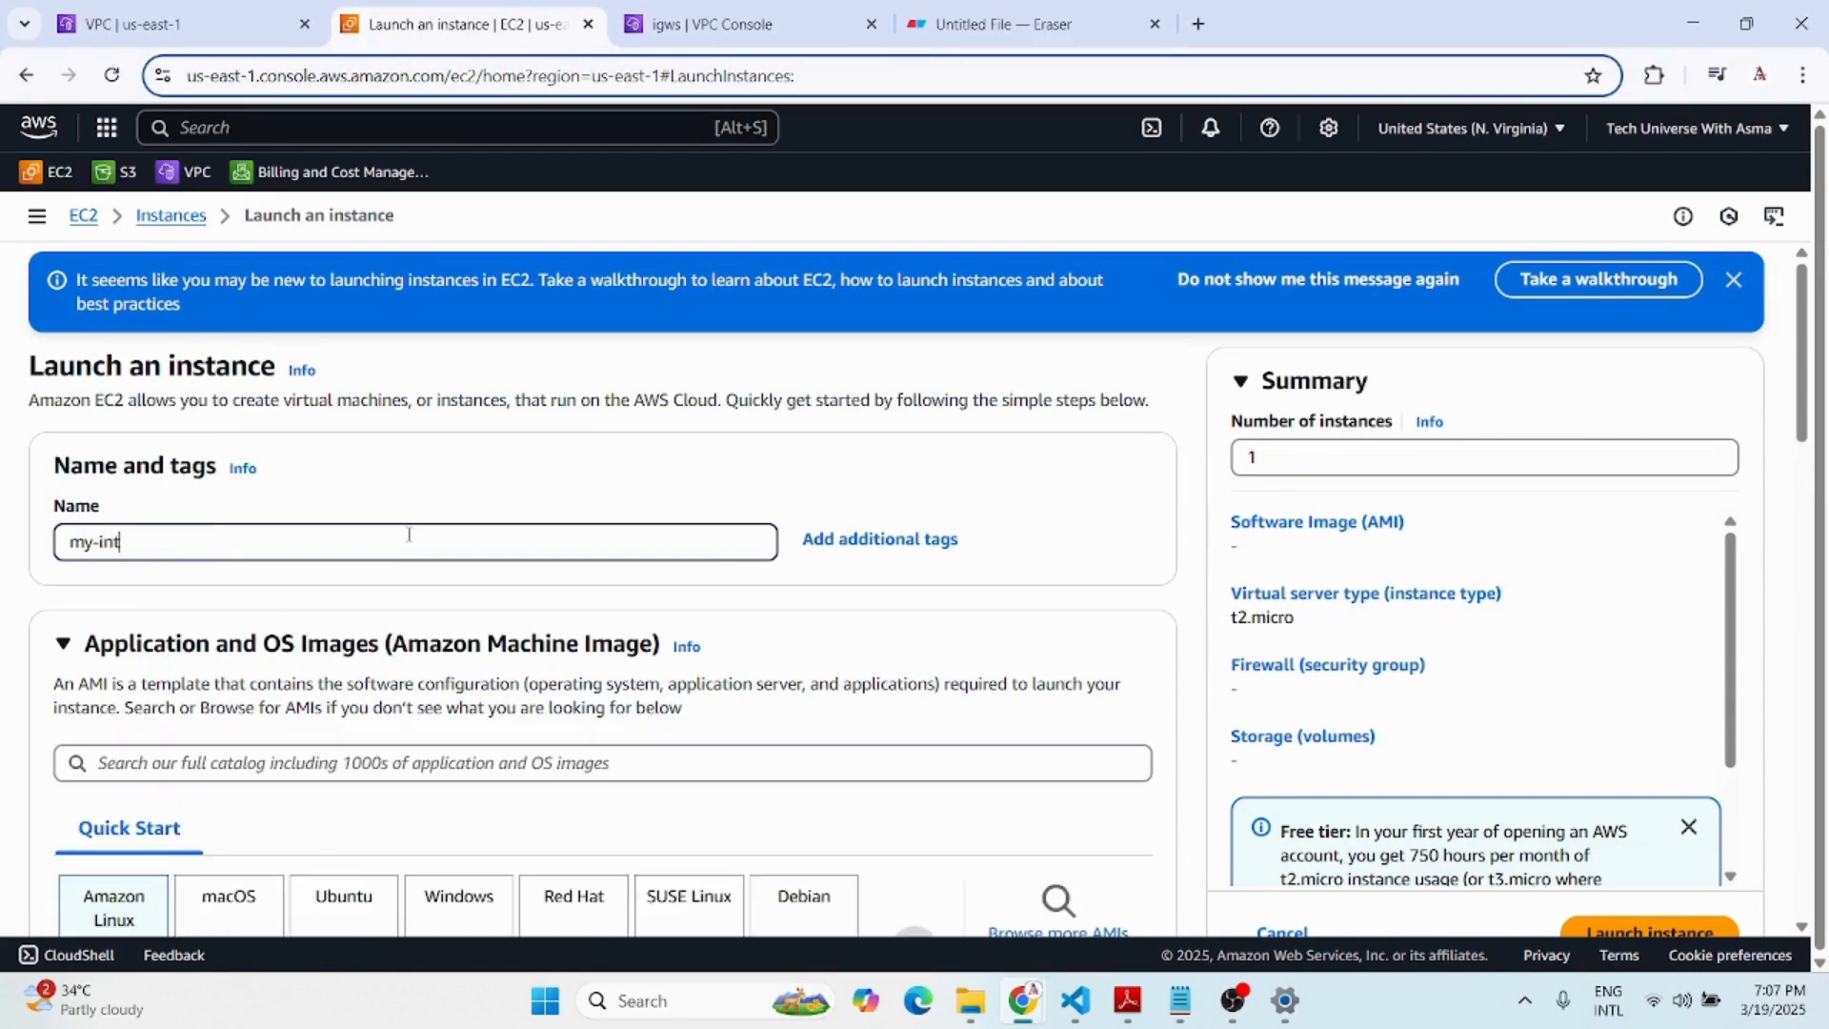
key(BackSpace)
text(stance)
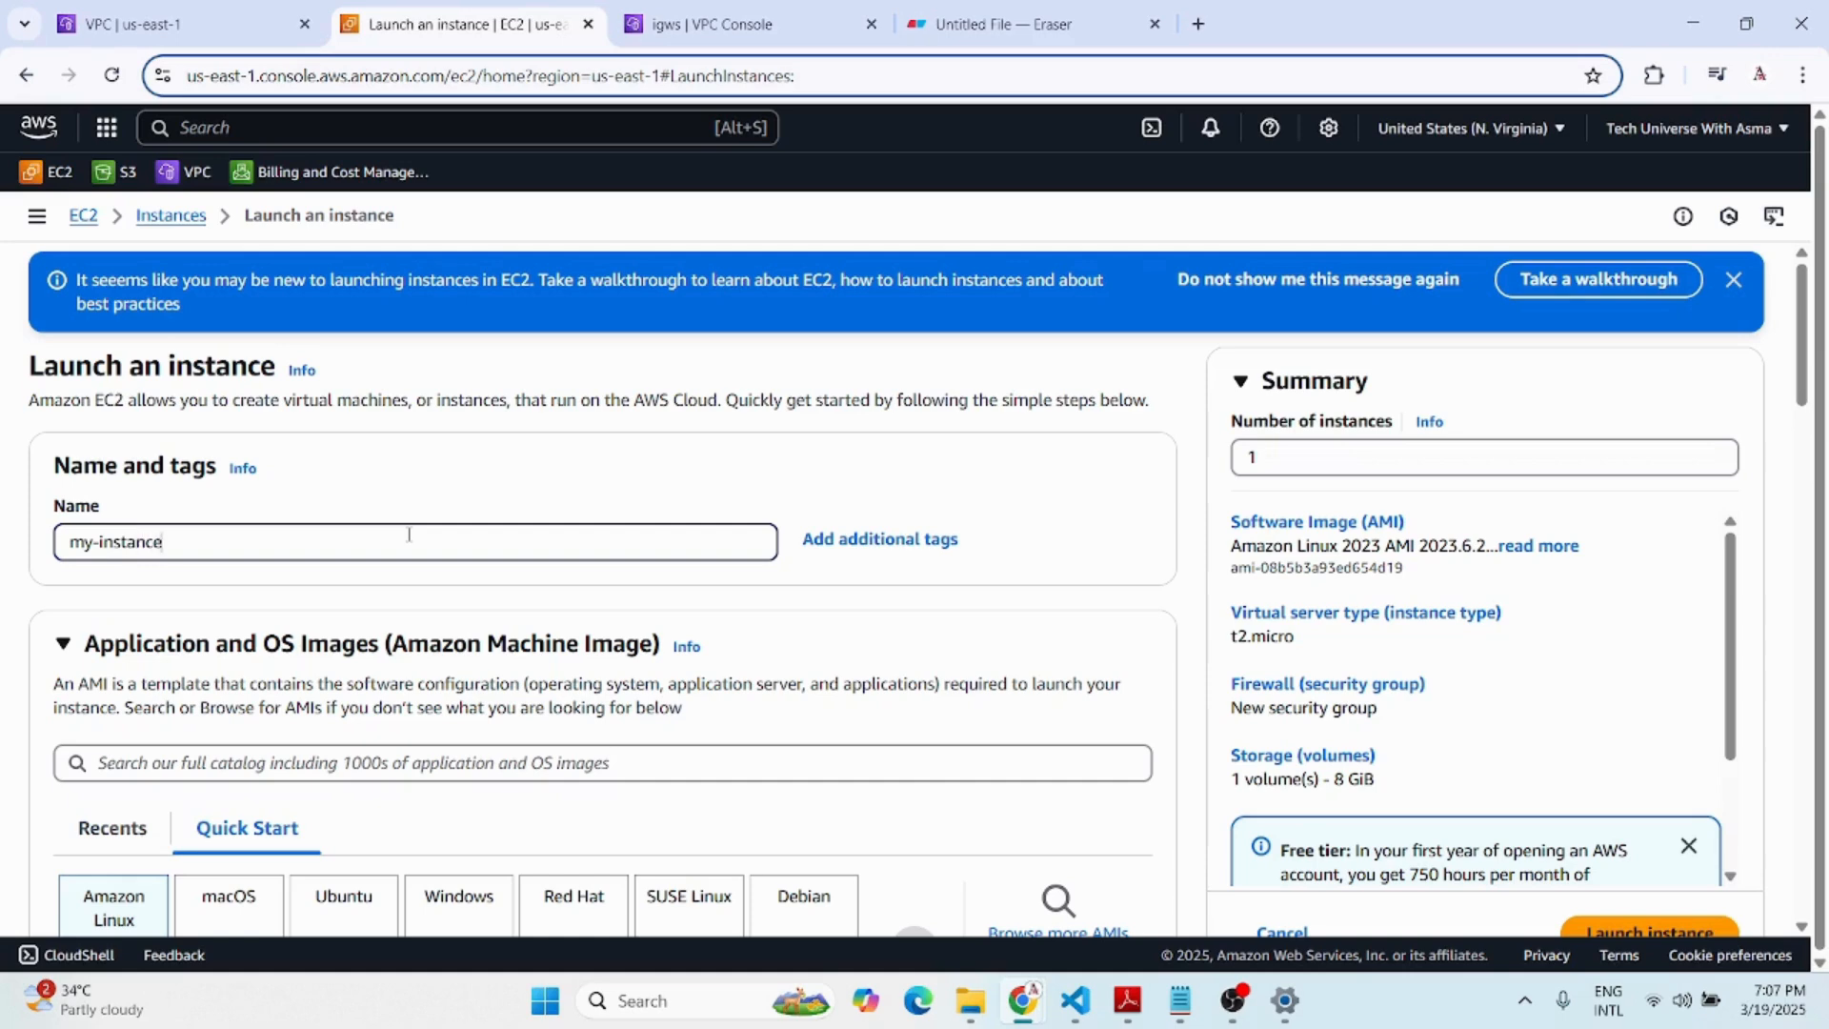
text(-A)
Keep the Amazon Linux AMI and t2.micro type, and choose mykeypair19 as the instance's key pair.
scroll(372, 753, down, 7)
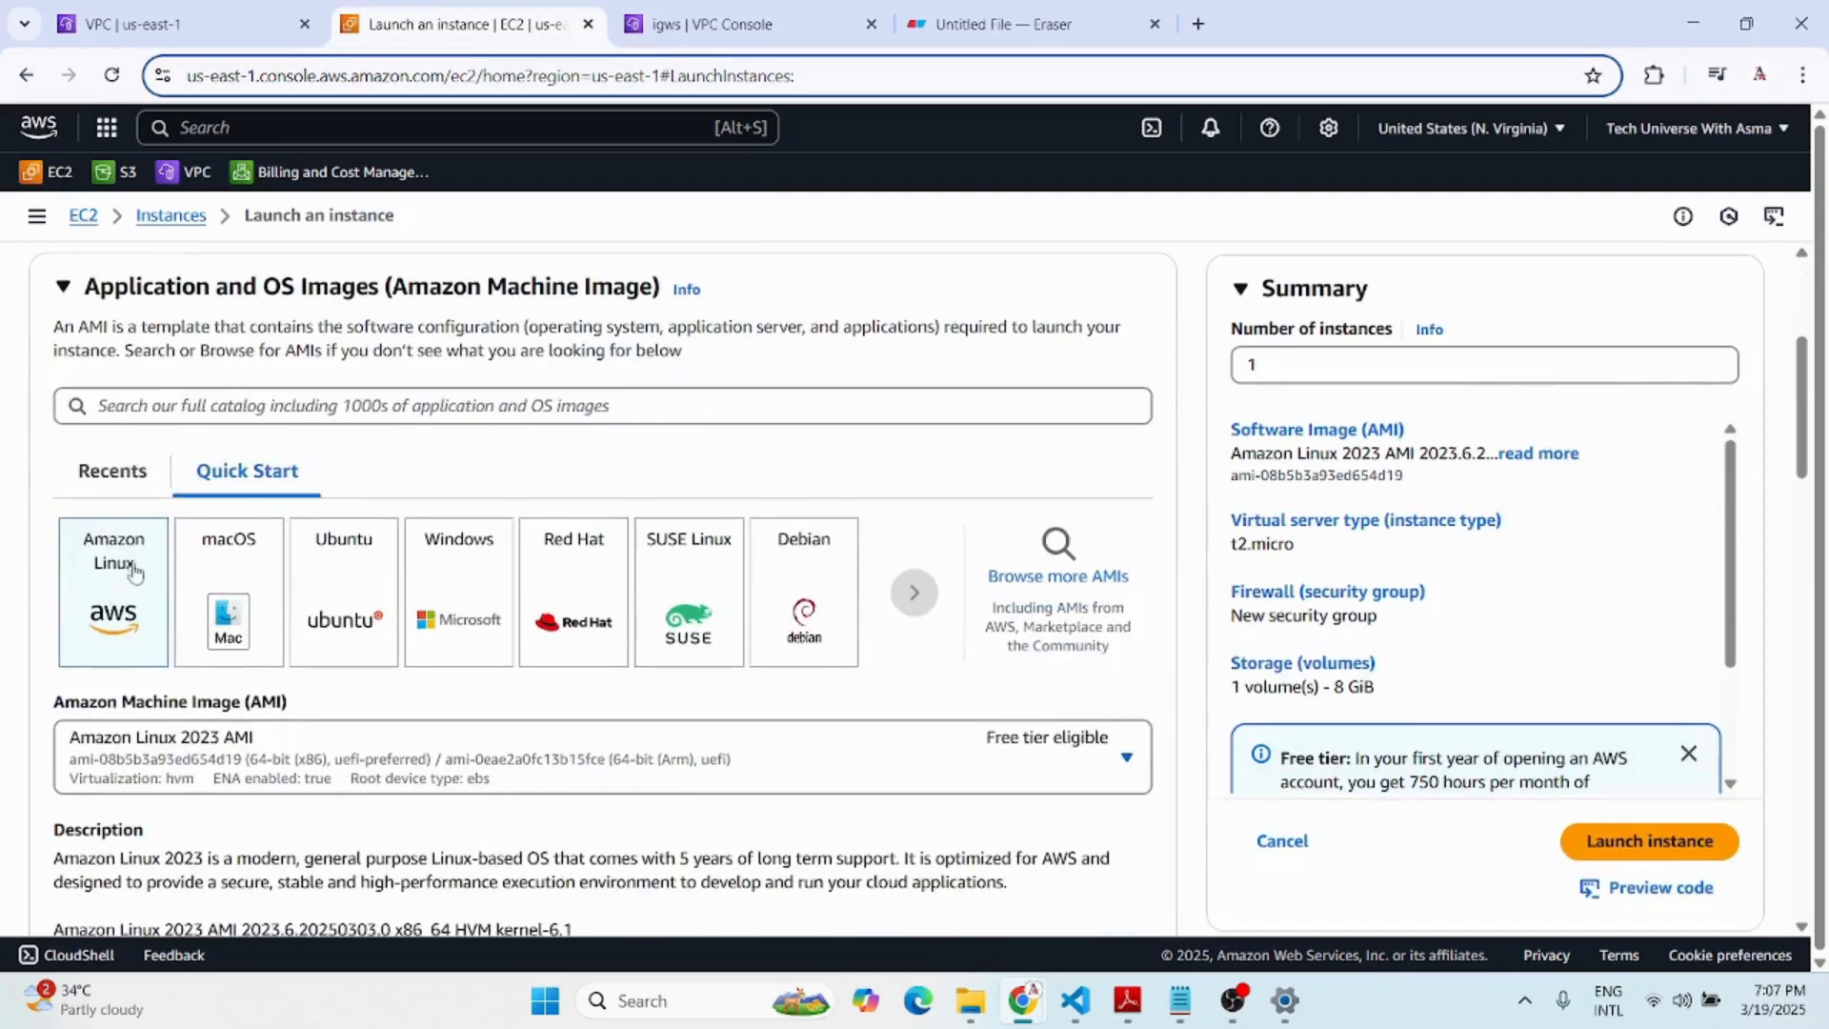
scroll(436, 727, down, 4)
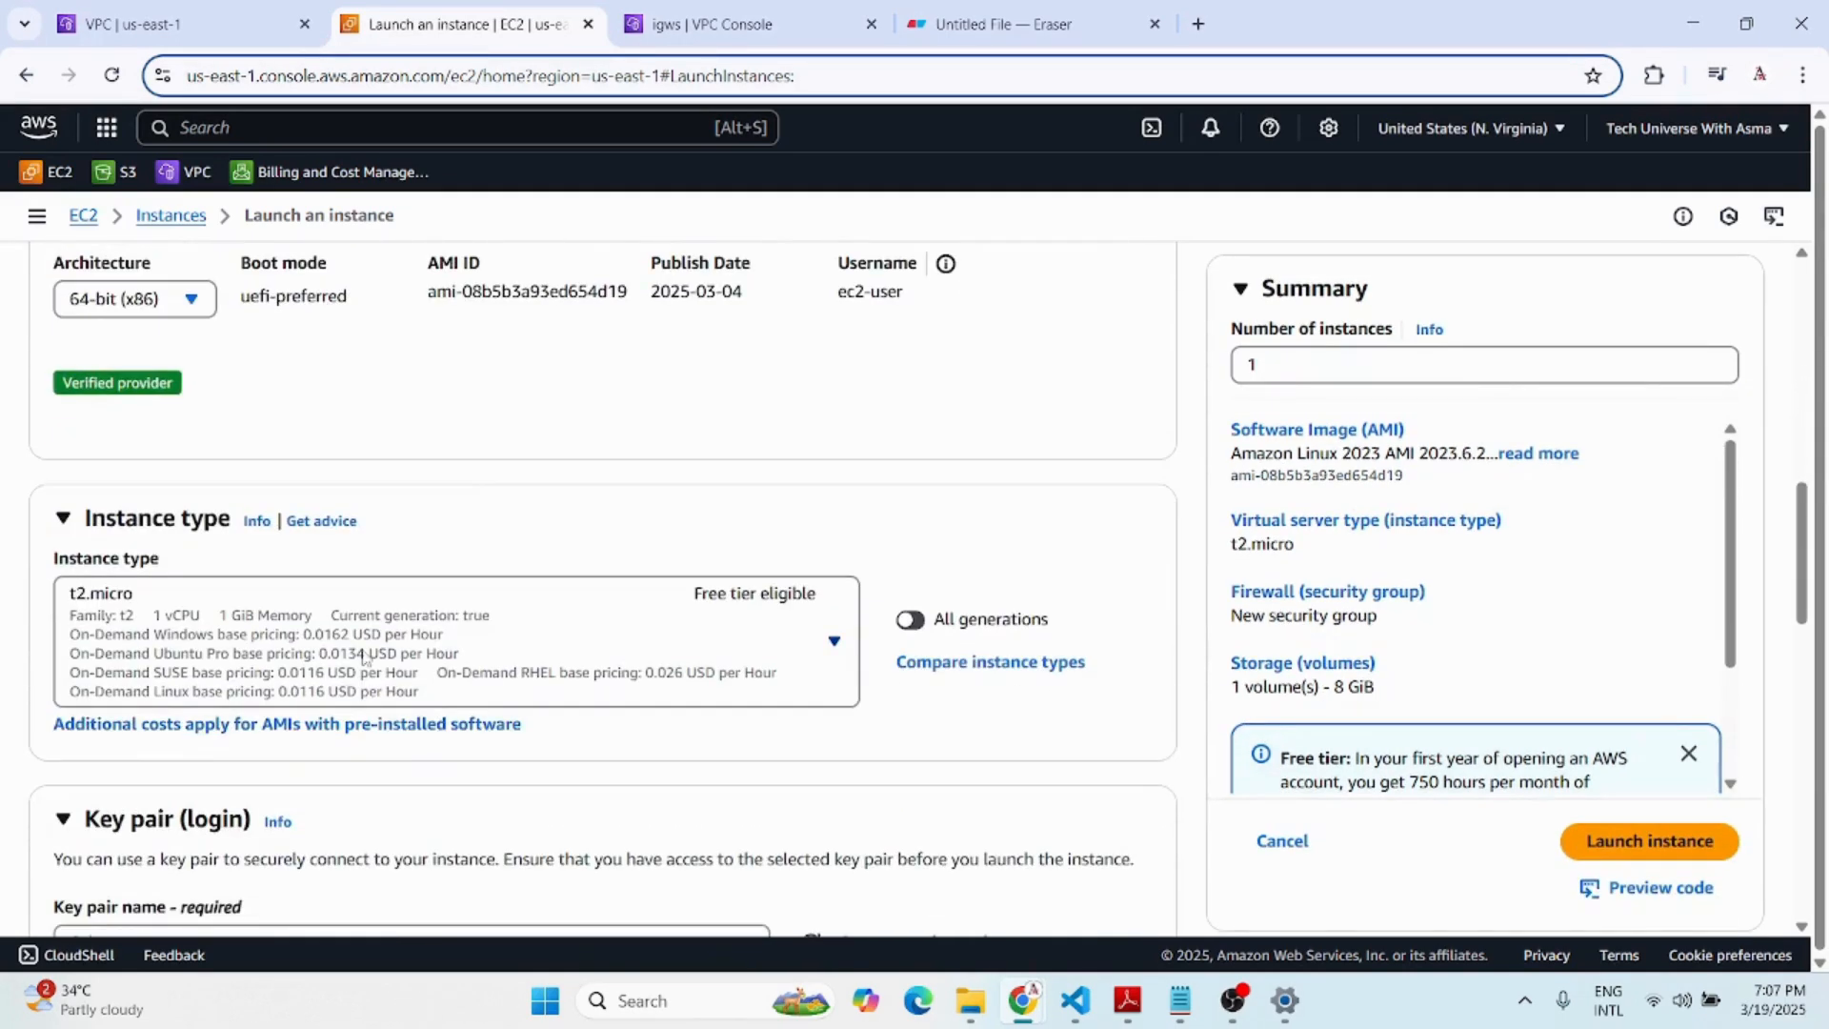
scroll(246, 619, down, 3)
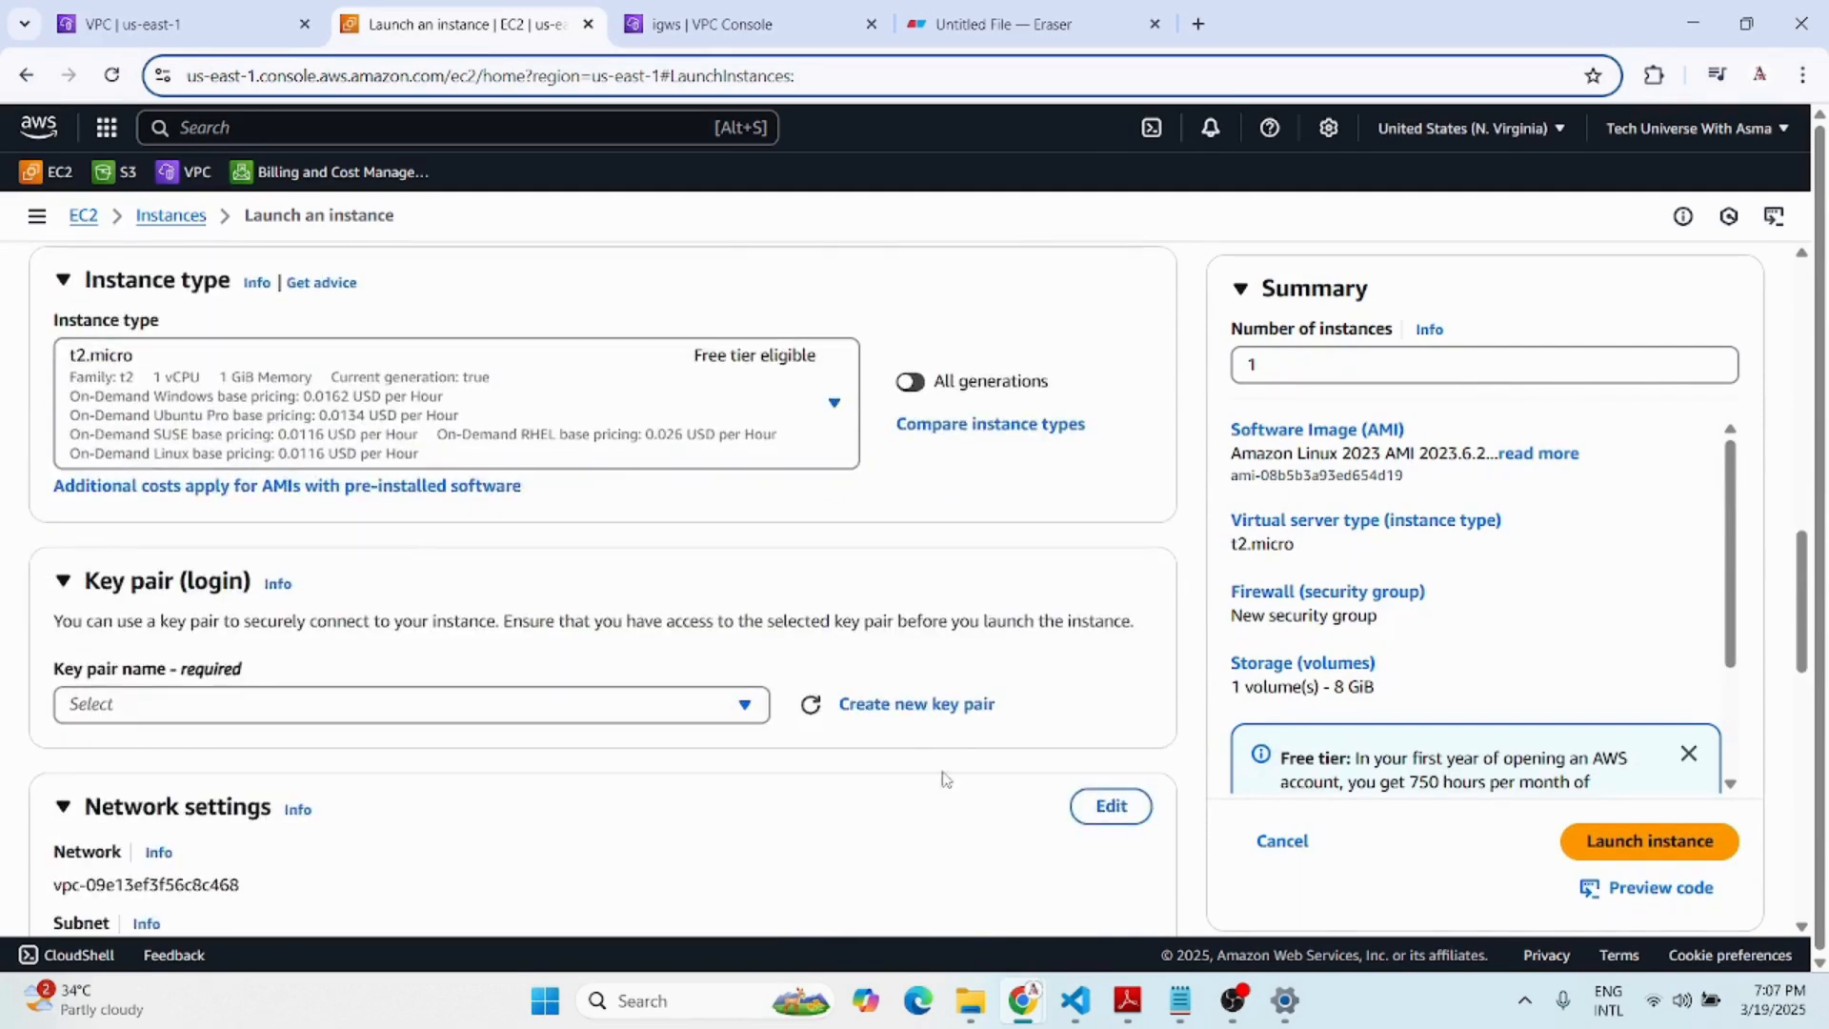
click(763, 713)
scroll(725, 705, down, 1)
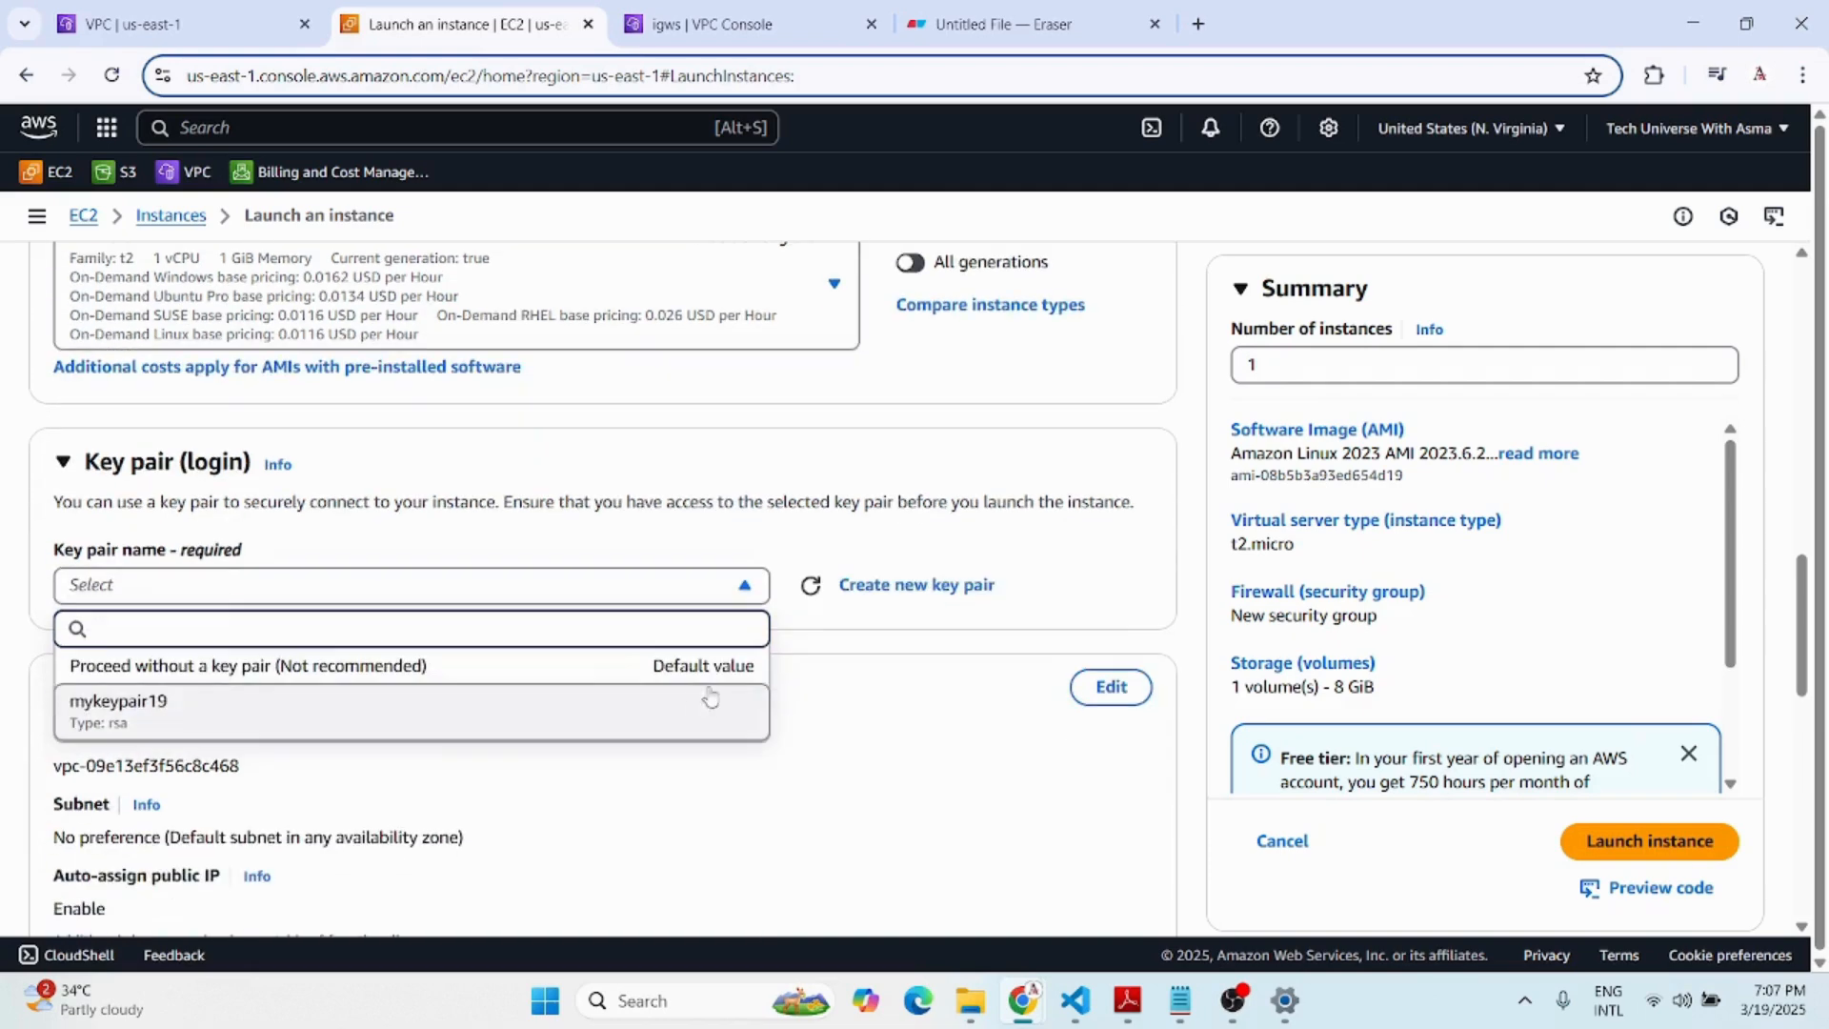
click(444, 726)
Edit the instance's network settings to use the VPC my-vpc-A with the subnet public-subnet-A.
scroll(442, 718, down, 2)
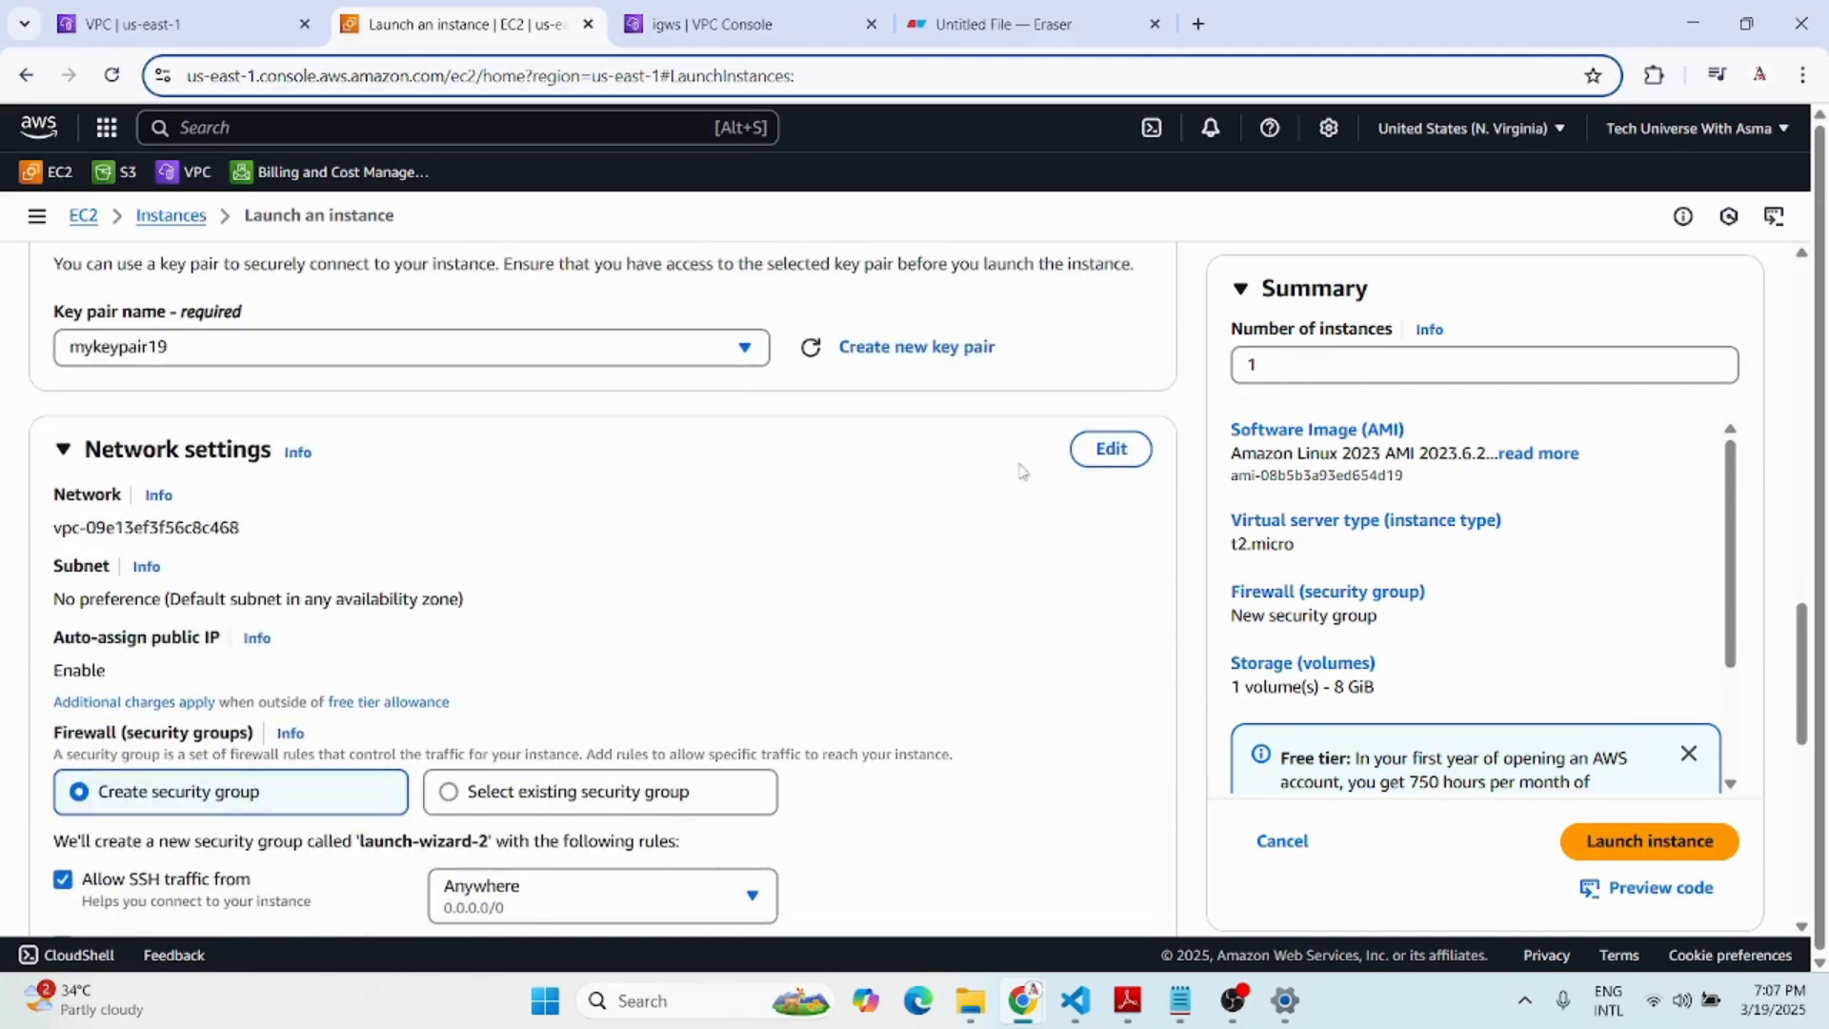
click(1110, 450)
click(665, 567)
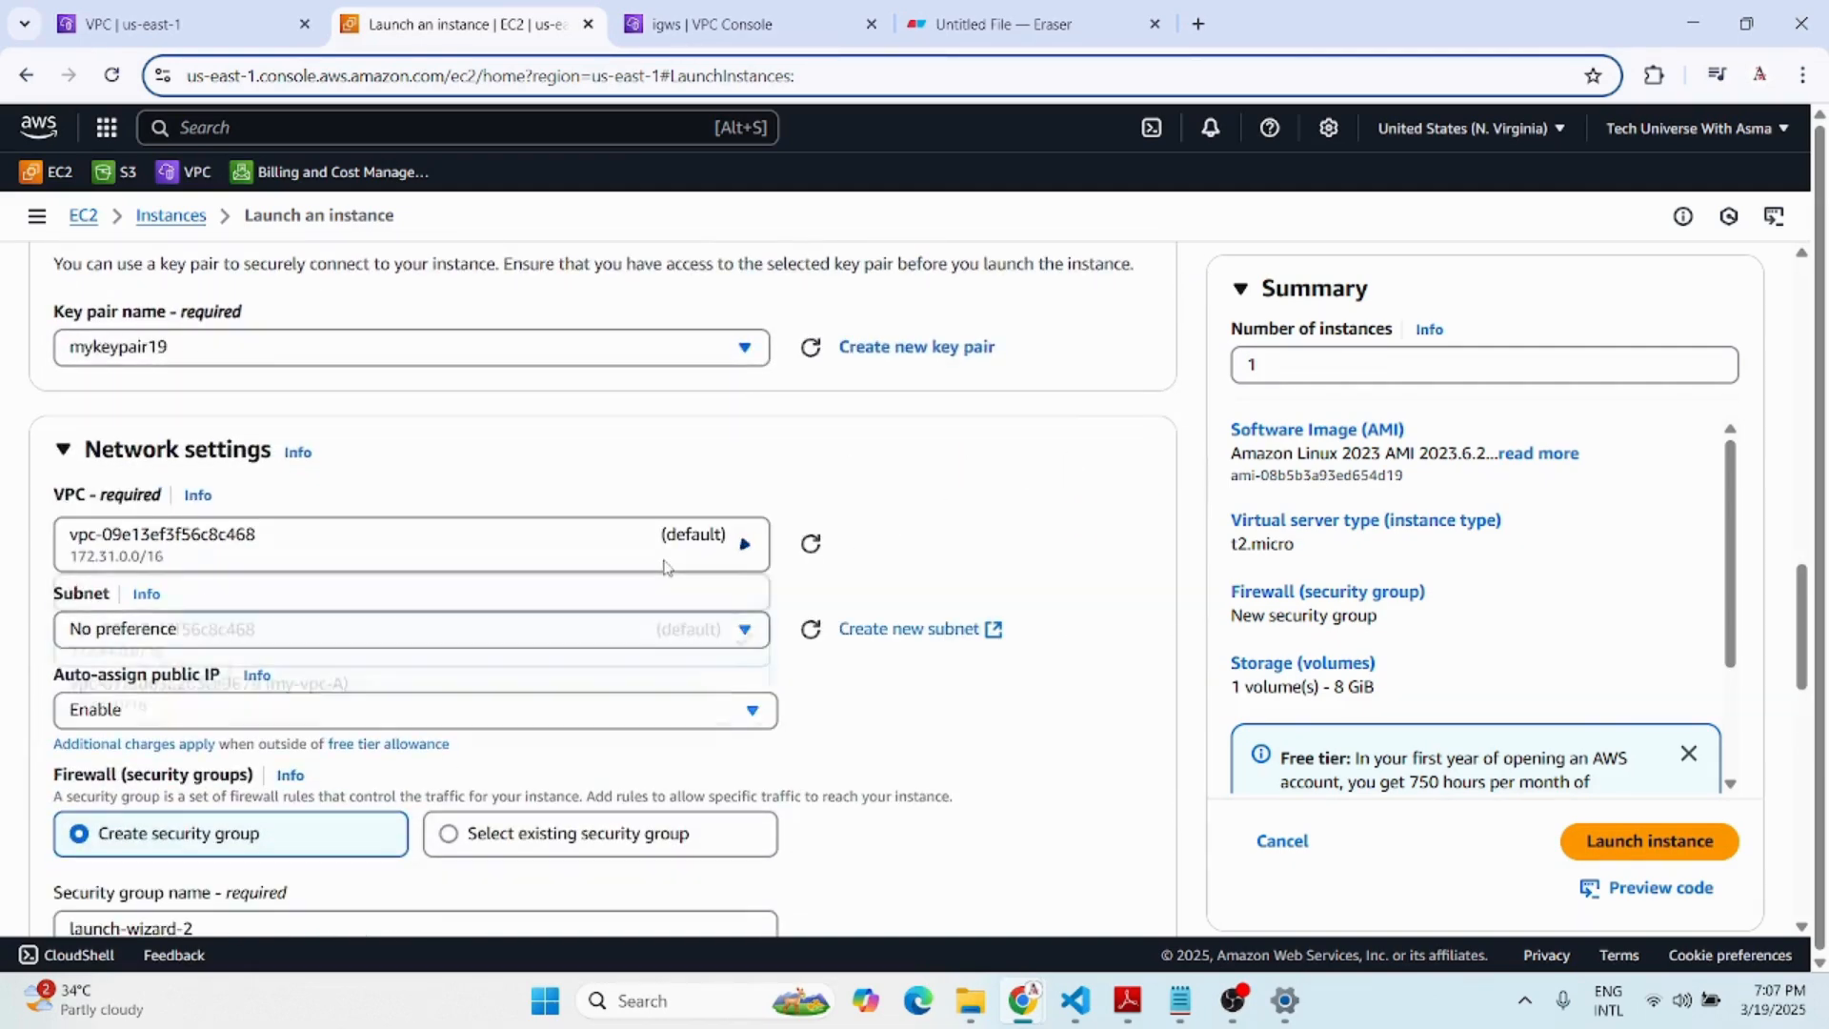
click(381, 705)
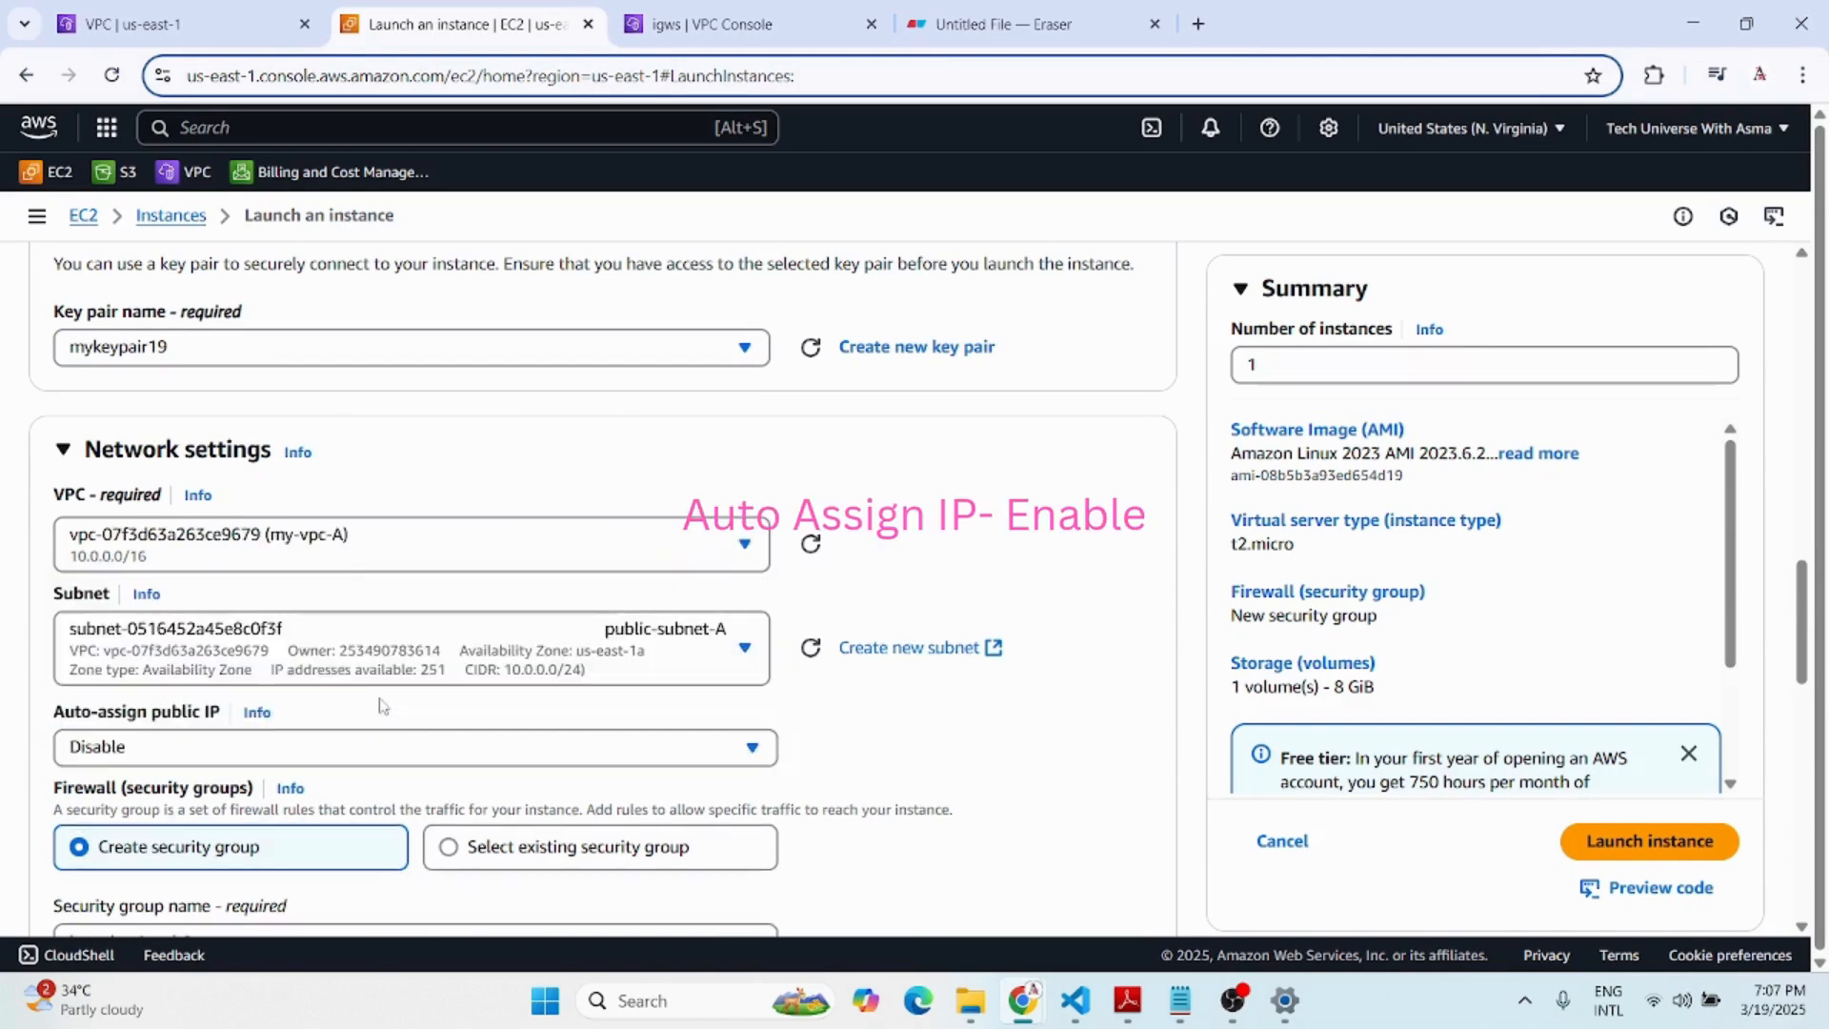
scroll(603, 409, down, 2)
click(610, 410)
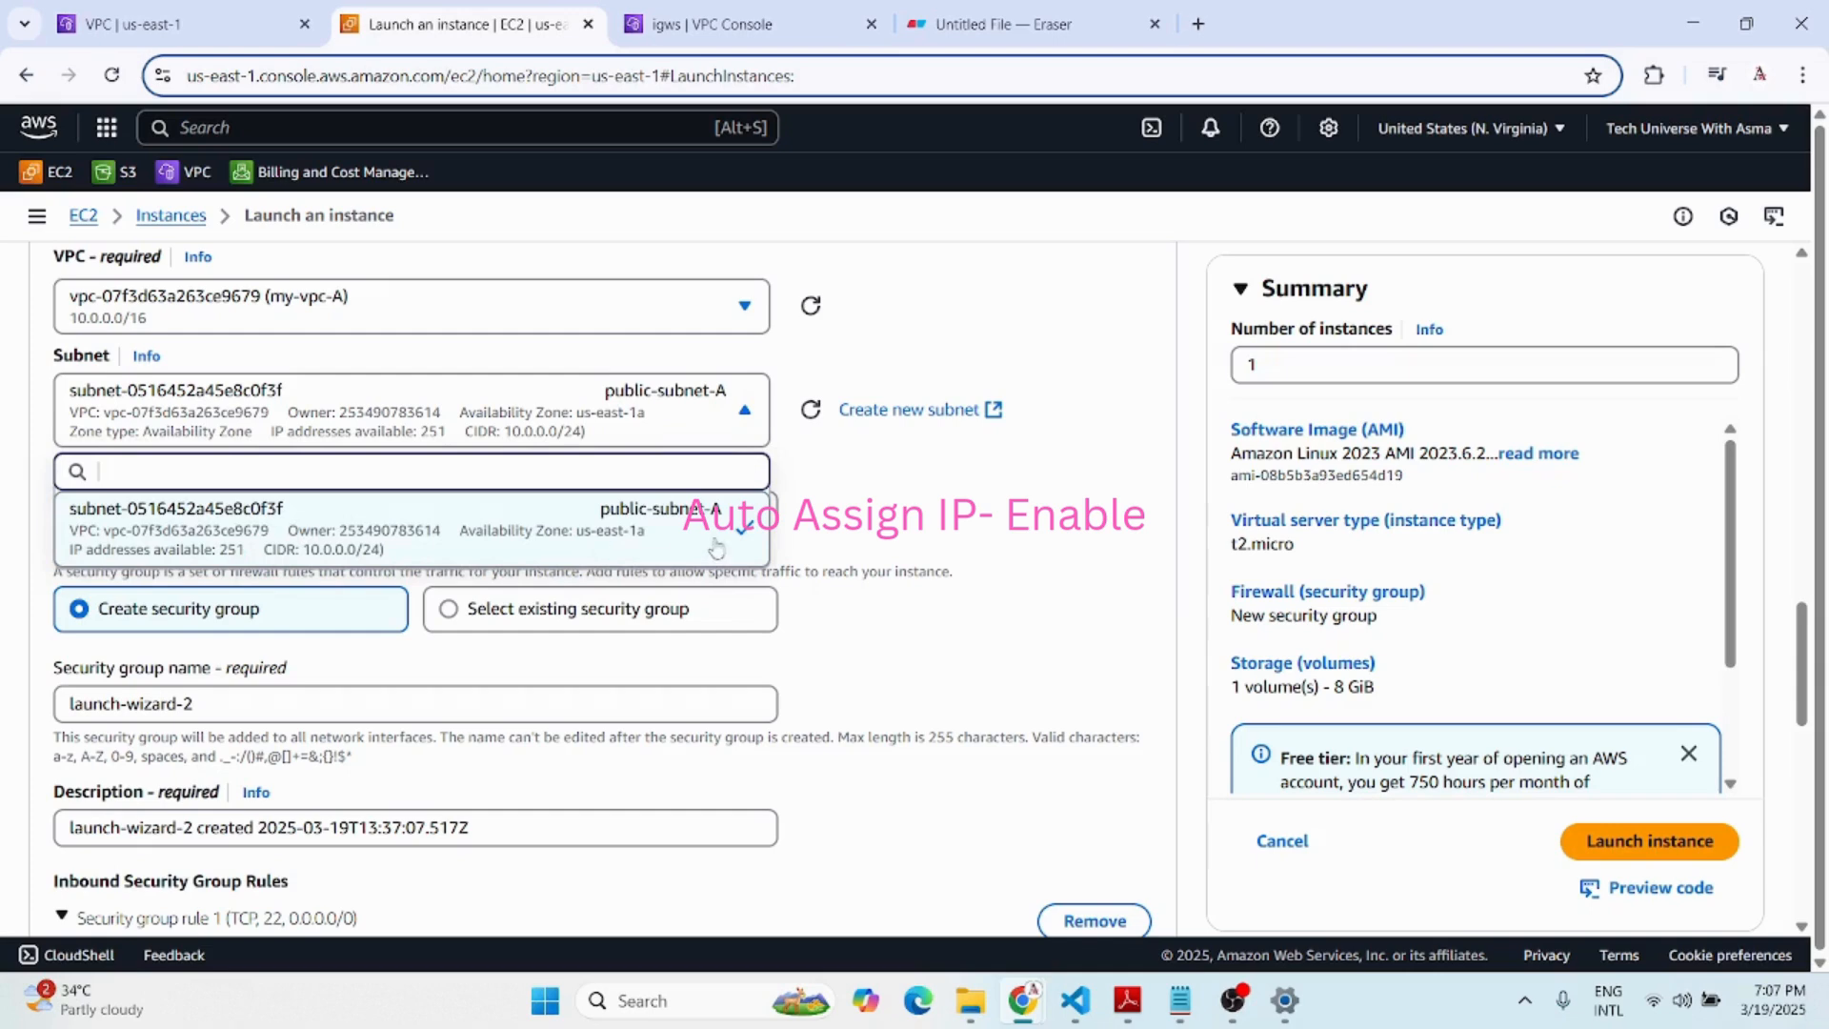
click(934, 607)
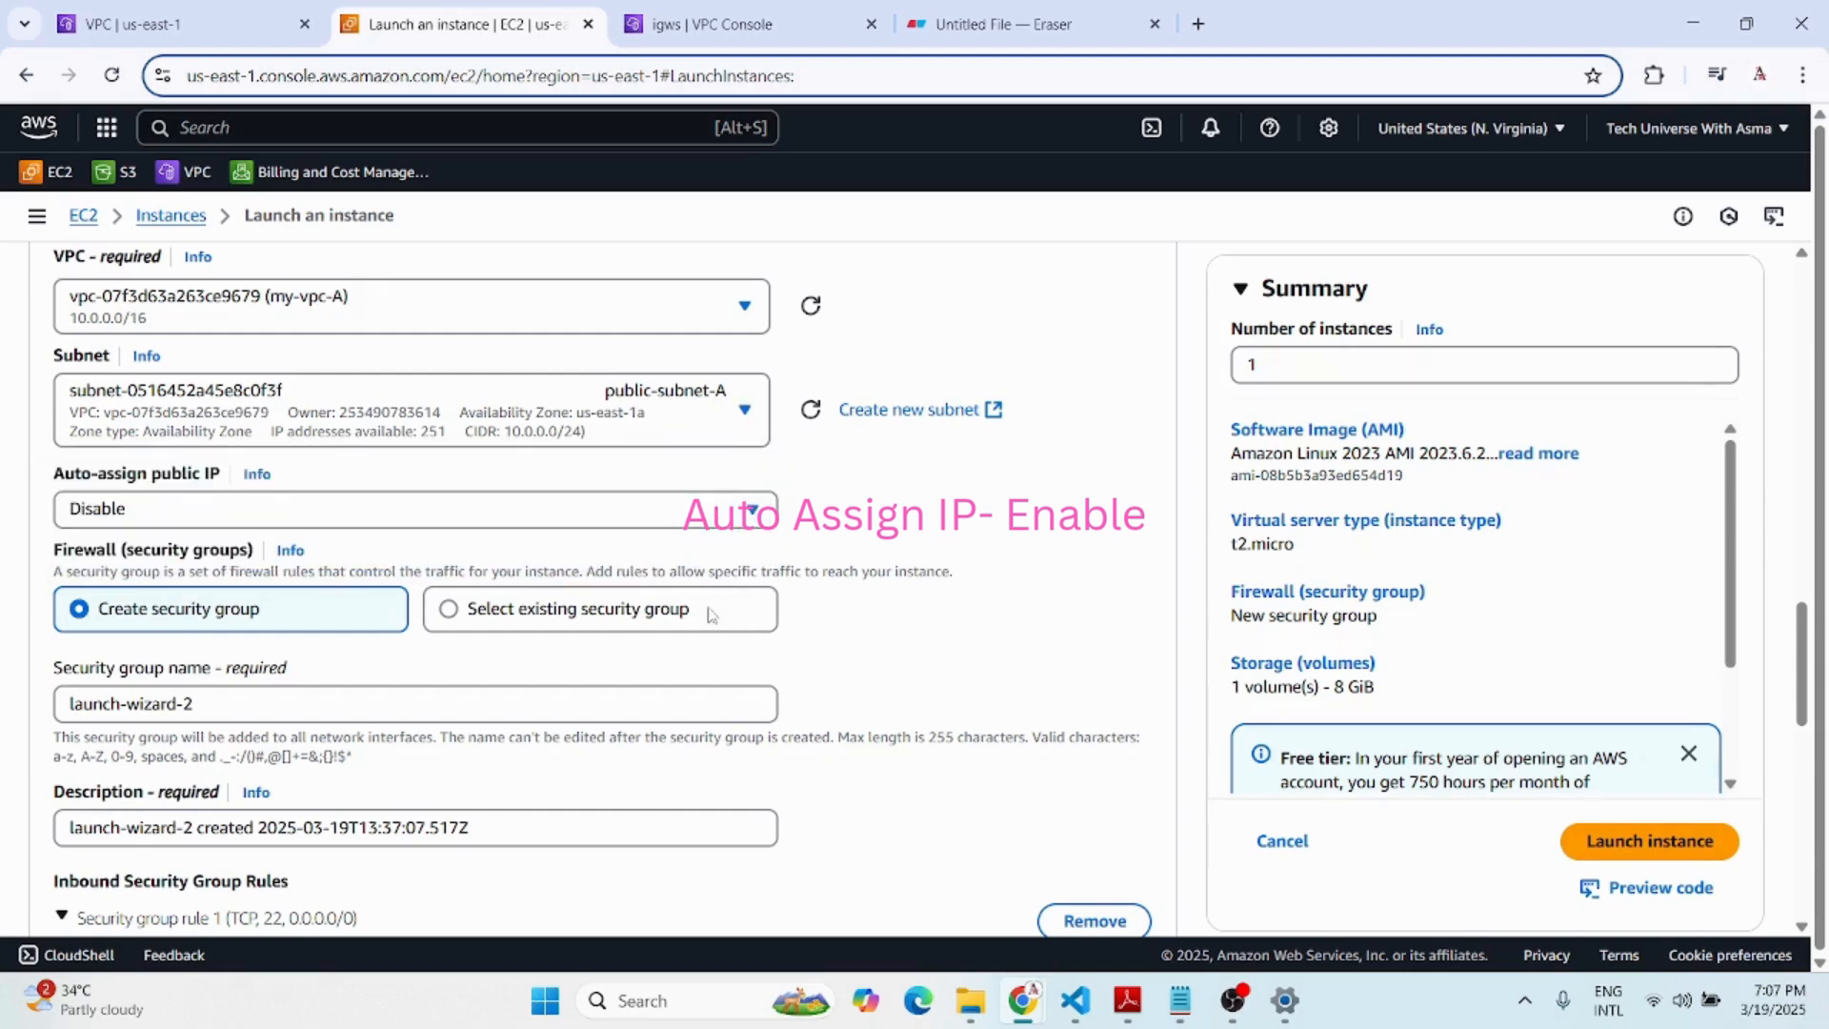
Add a second inbound security group rule of type HTTP with source 0.0.0.0/0.
scroll(250, 614, down, 2)
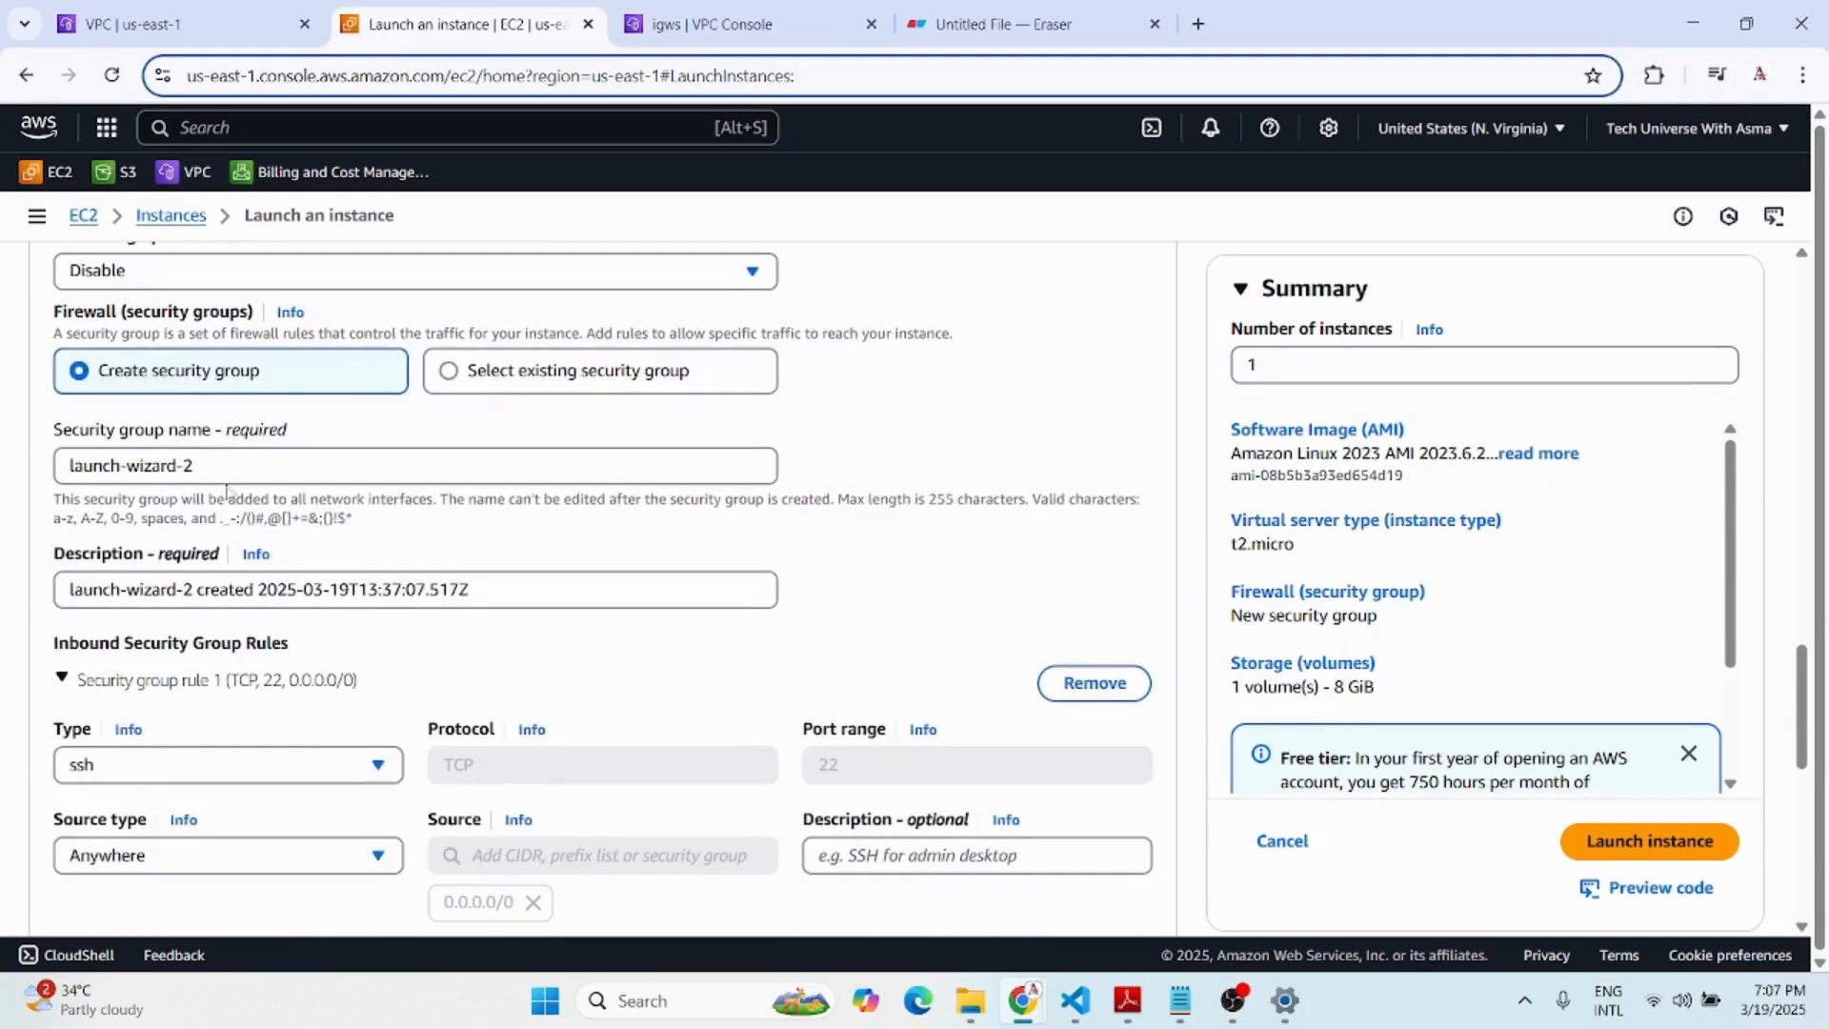
scroll(251, 607, down, 2)
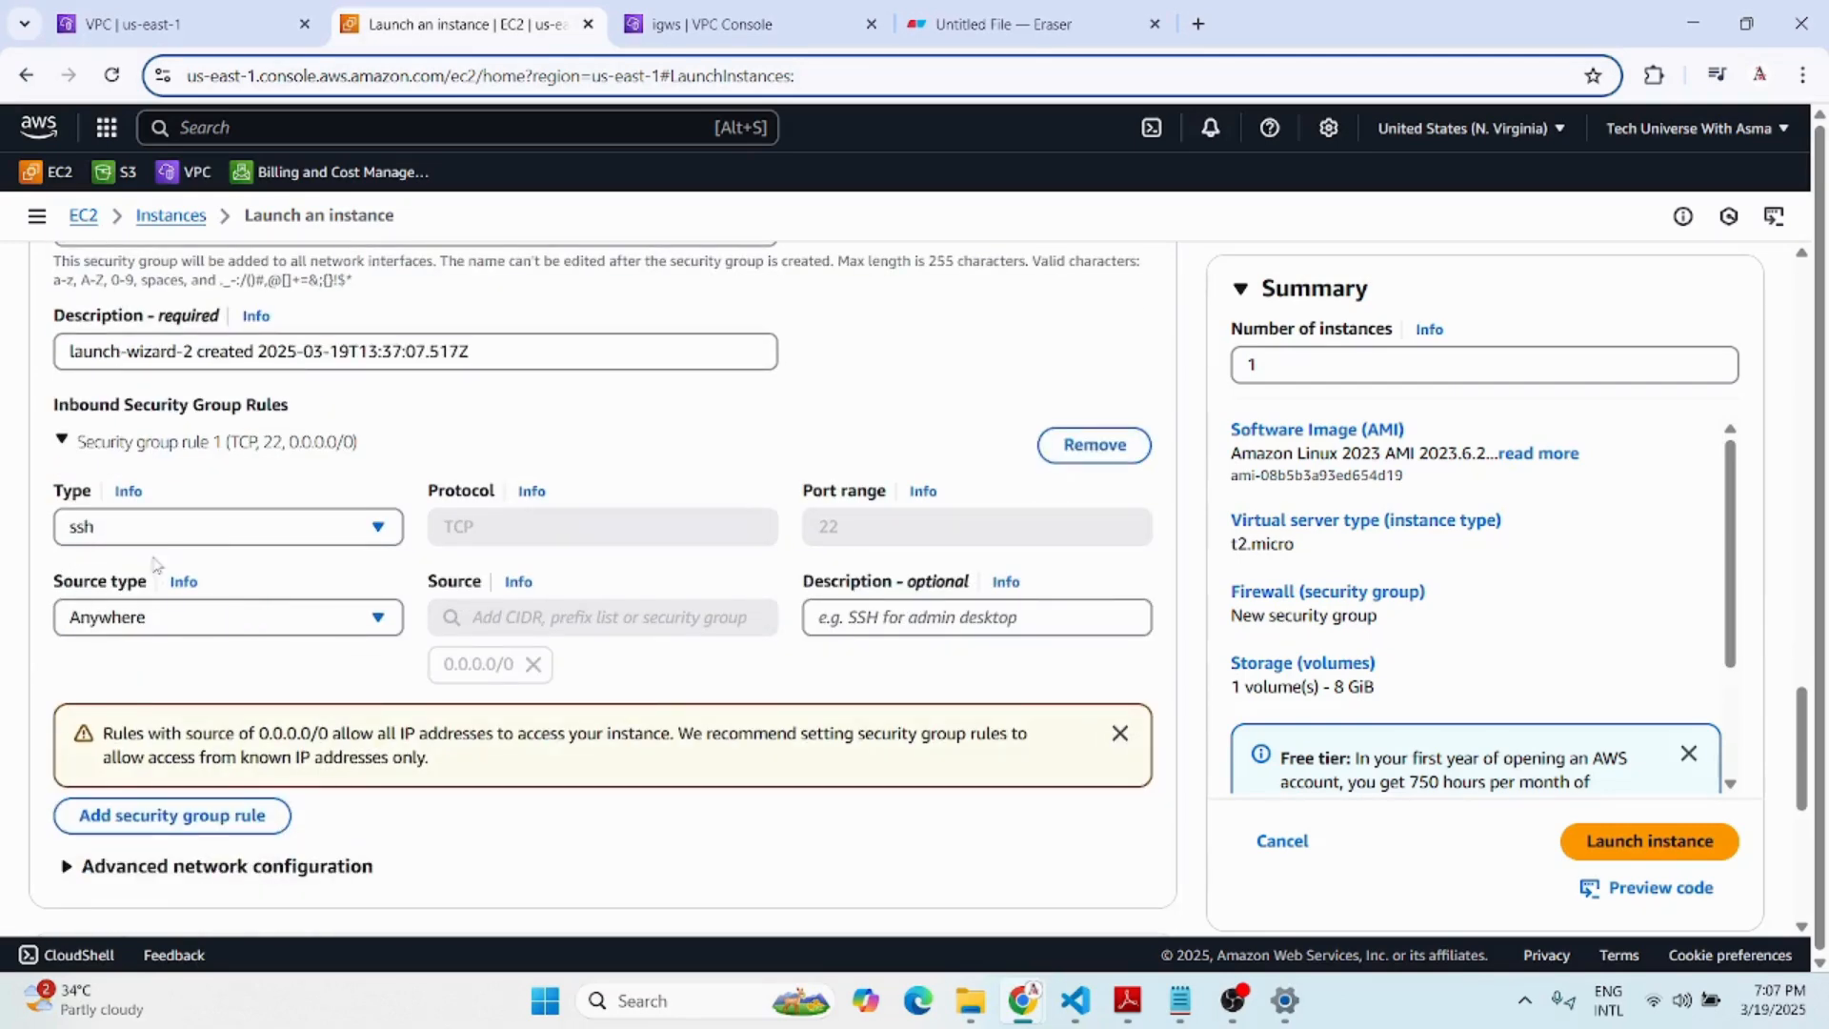
click(173, 816)
scroll(162, 819, down, 1)
scroll(162, 820, down, 2)
click(175, 572)
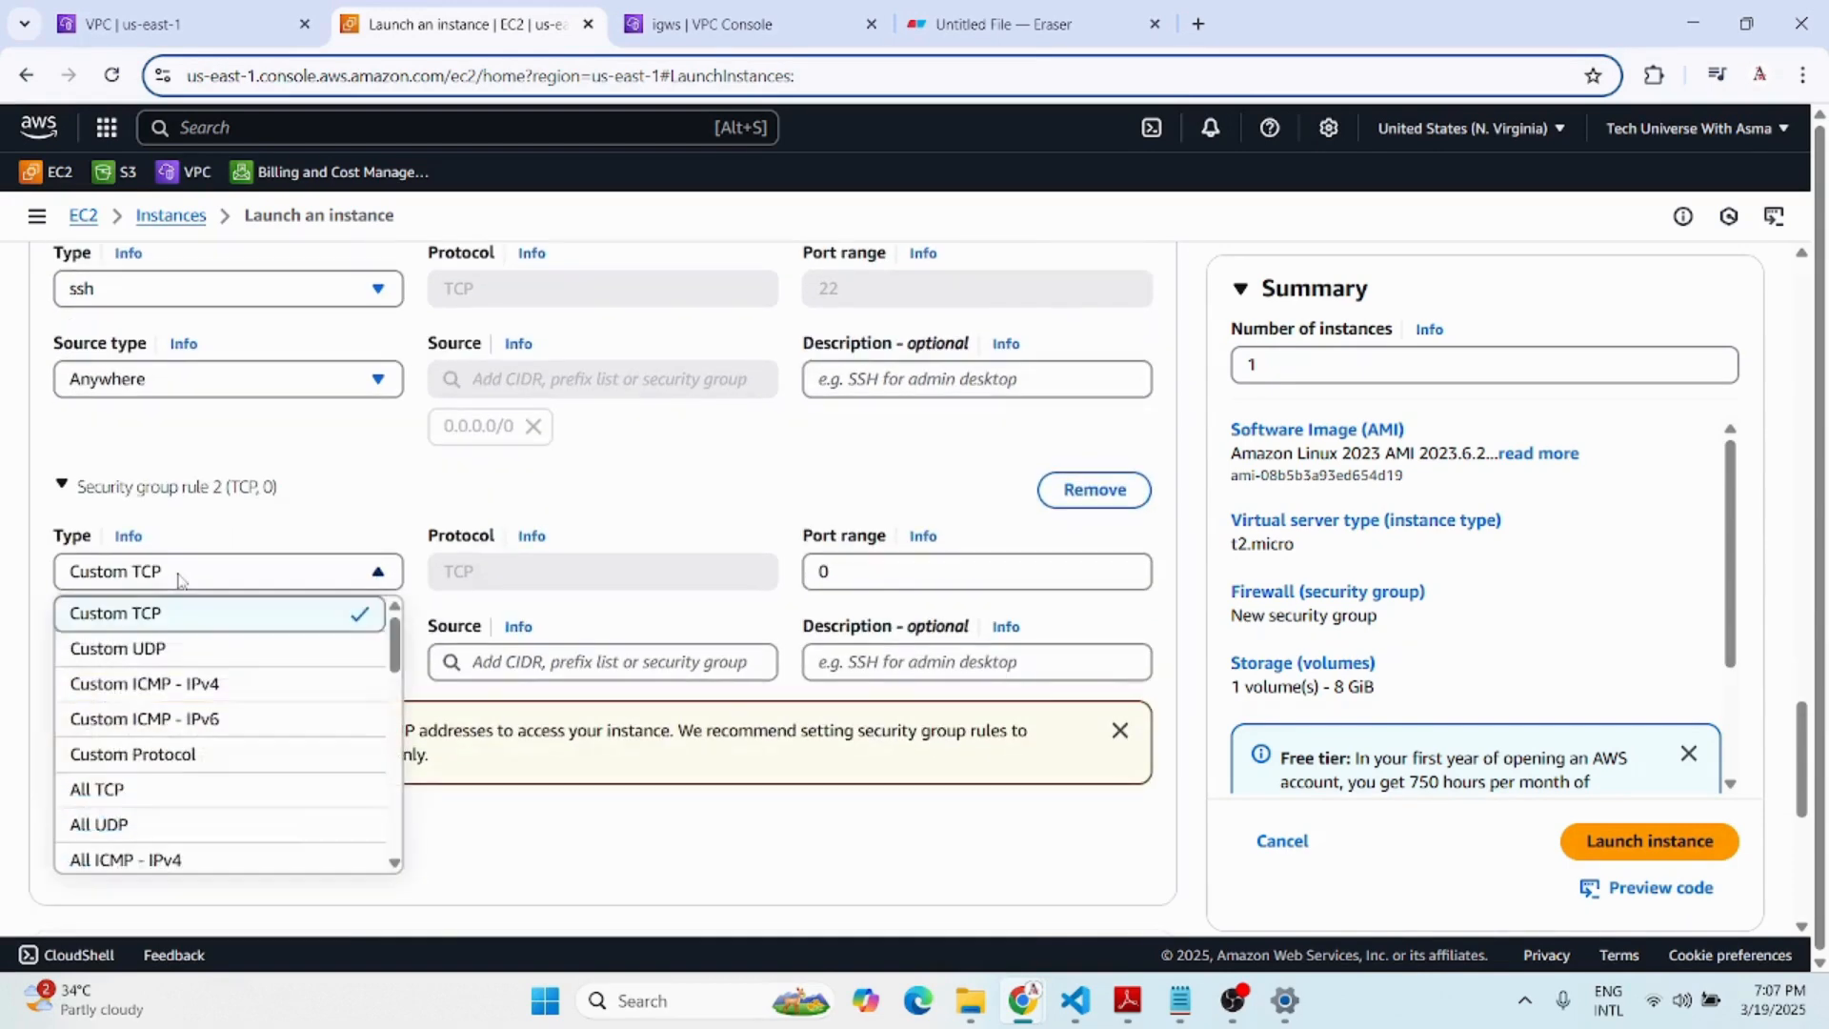
scroll(153, 786, down, 3)
scroll(152, 775, down, 1)
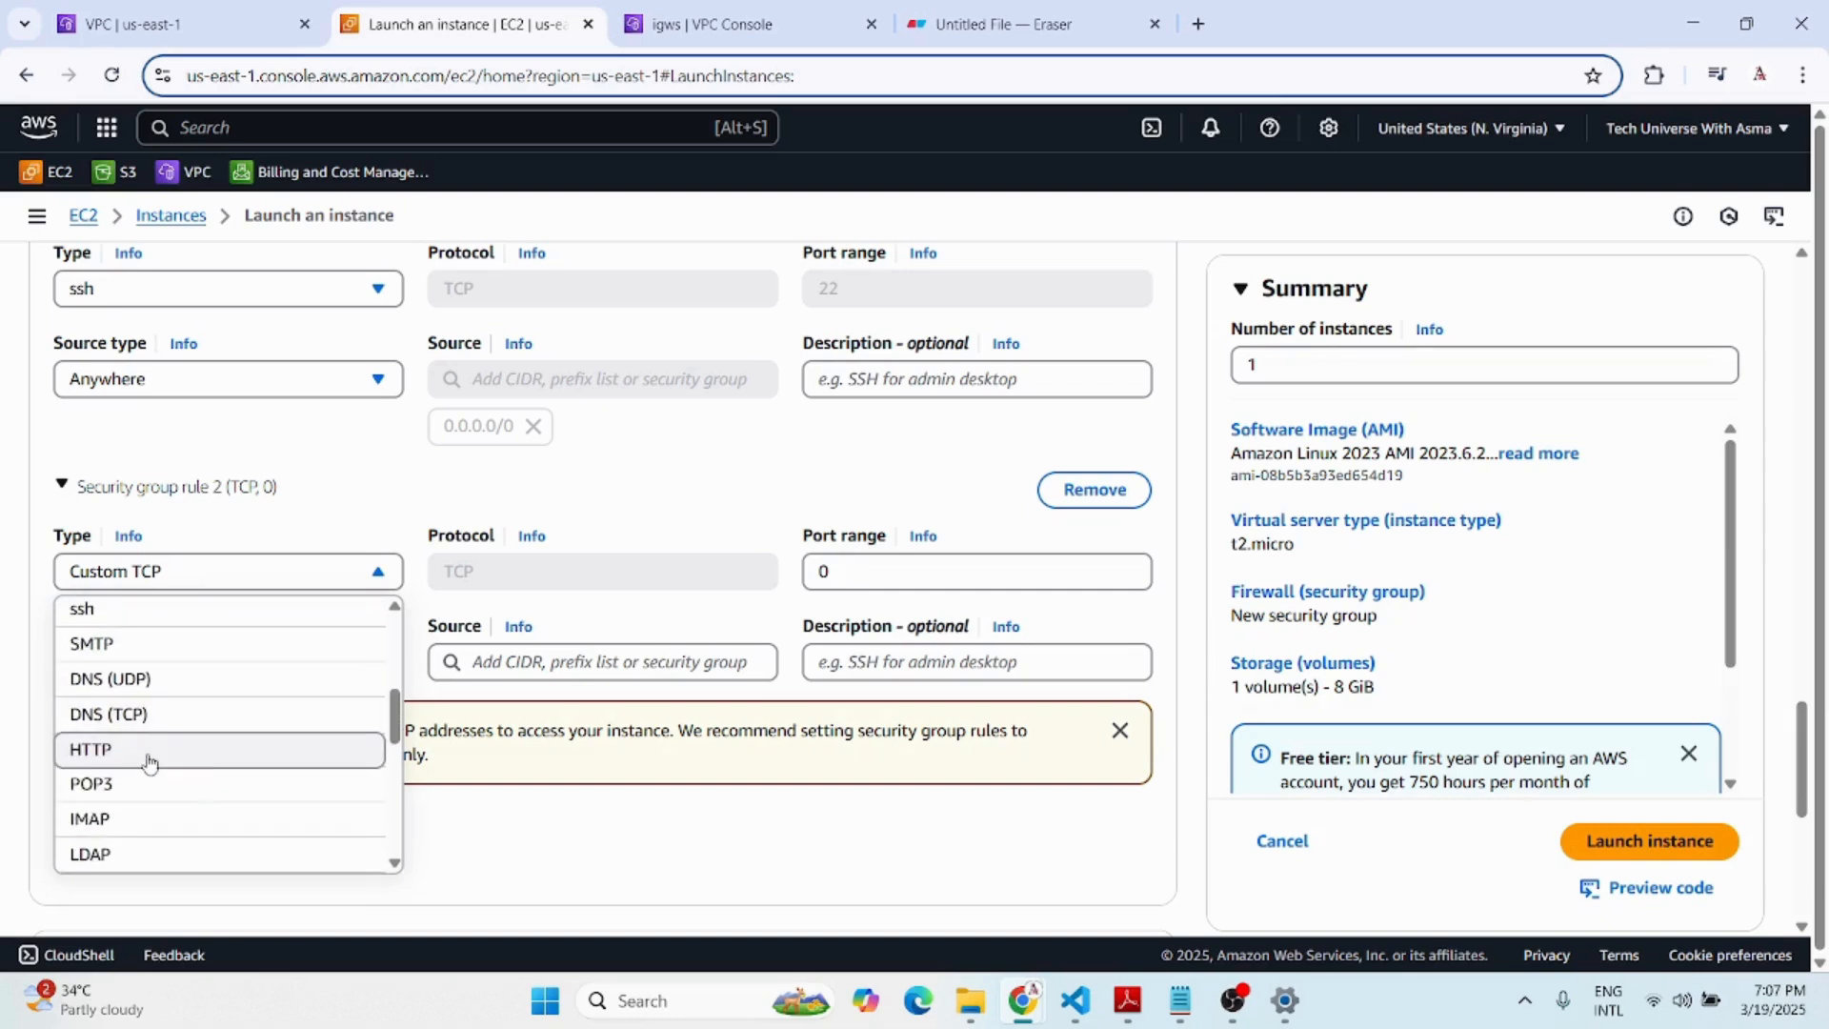
click(149, 760)
click(485, 672)
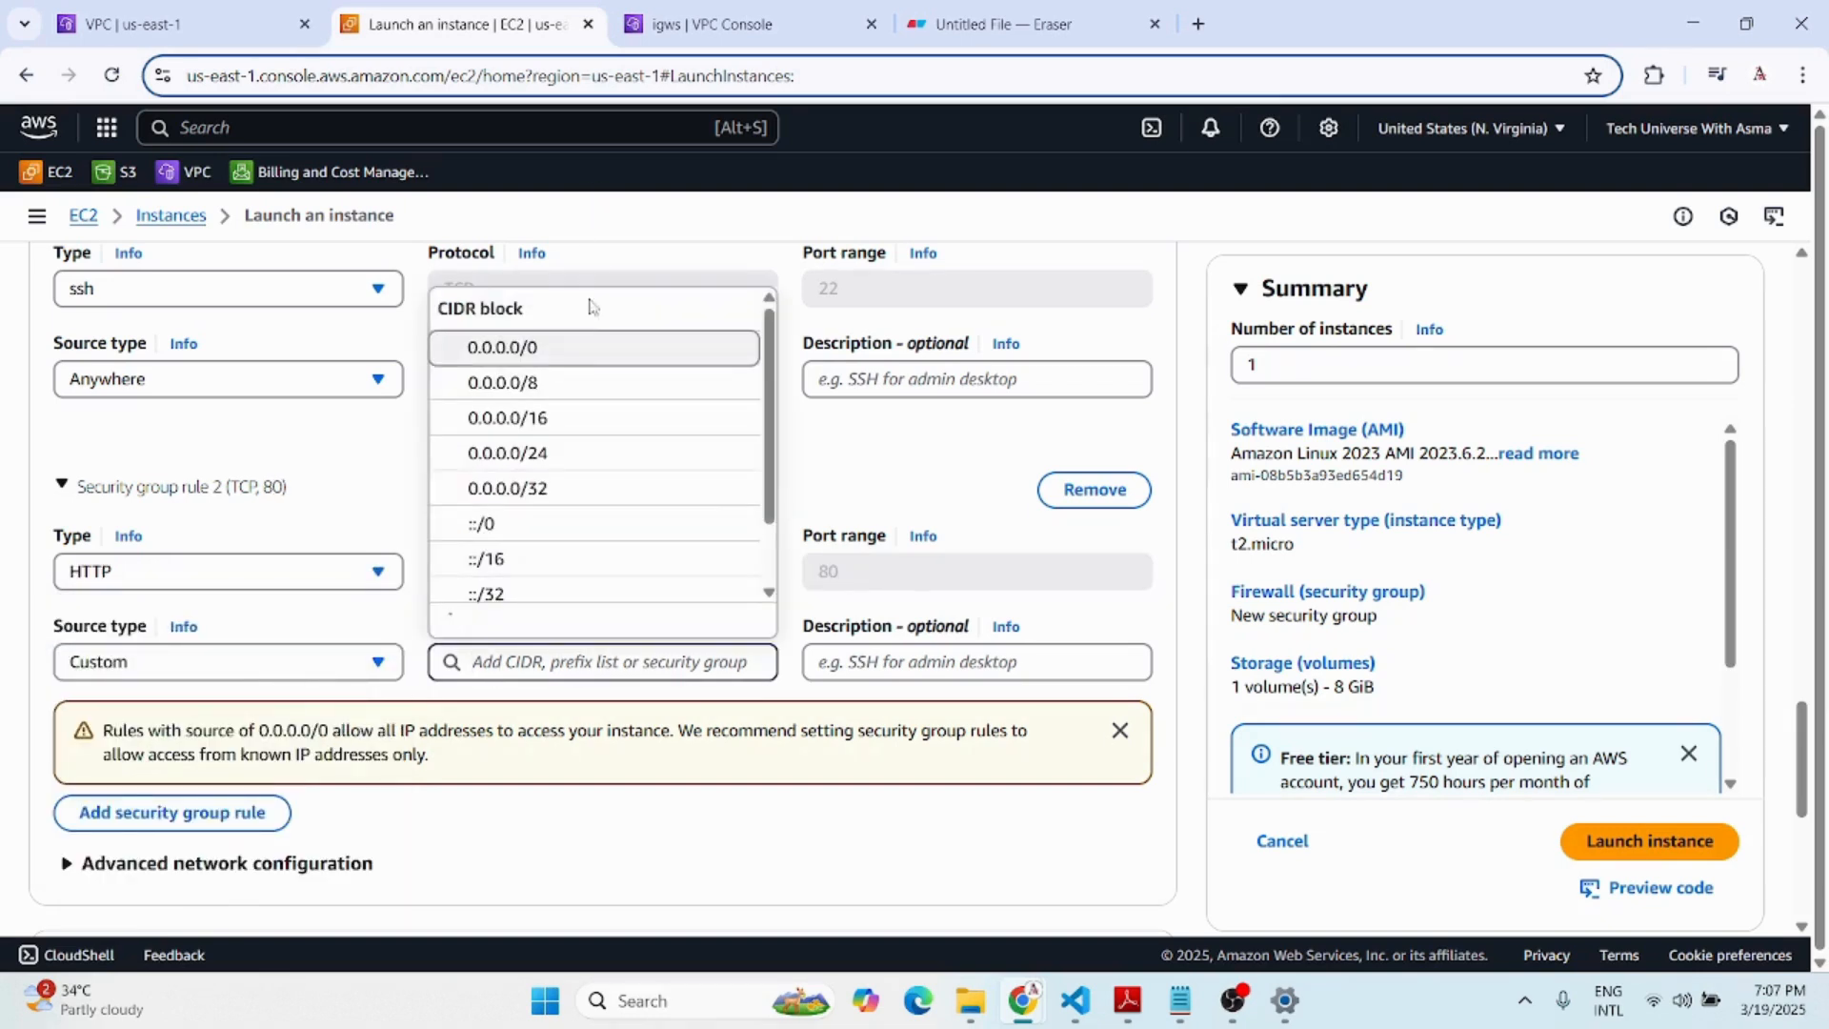
click(577, 349)
Expand the advanced details and copy the httpd bootstrap script from the UserData note in Notepad into the instance's user data.
scroll(788, 792, down, 5)
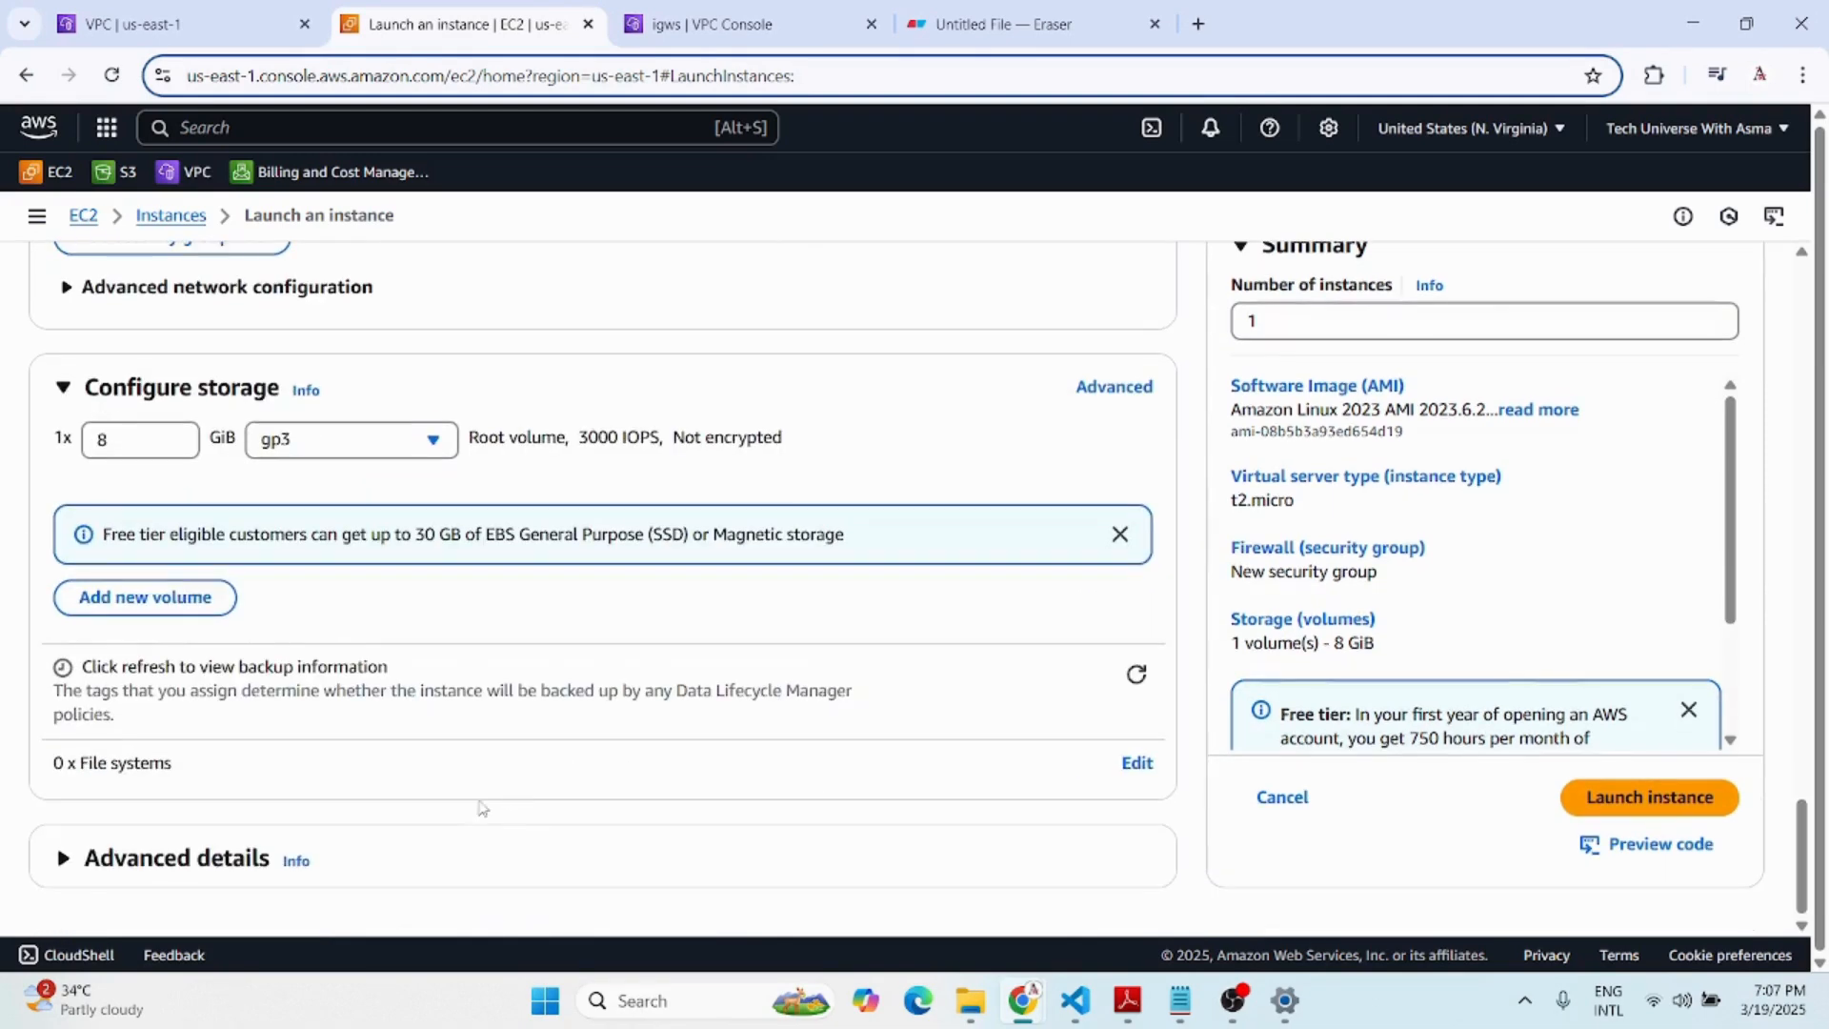
click(194, 865)
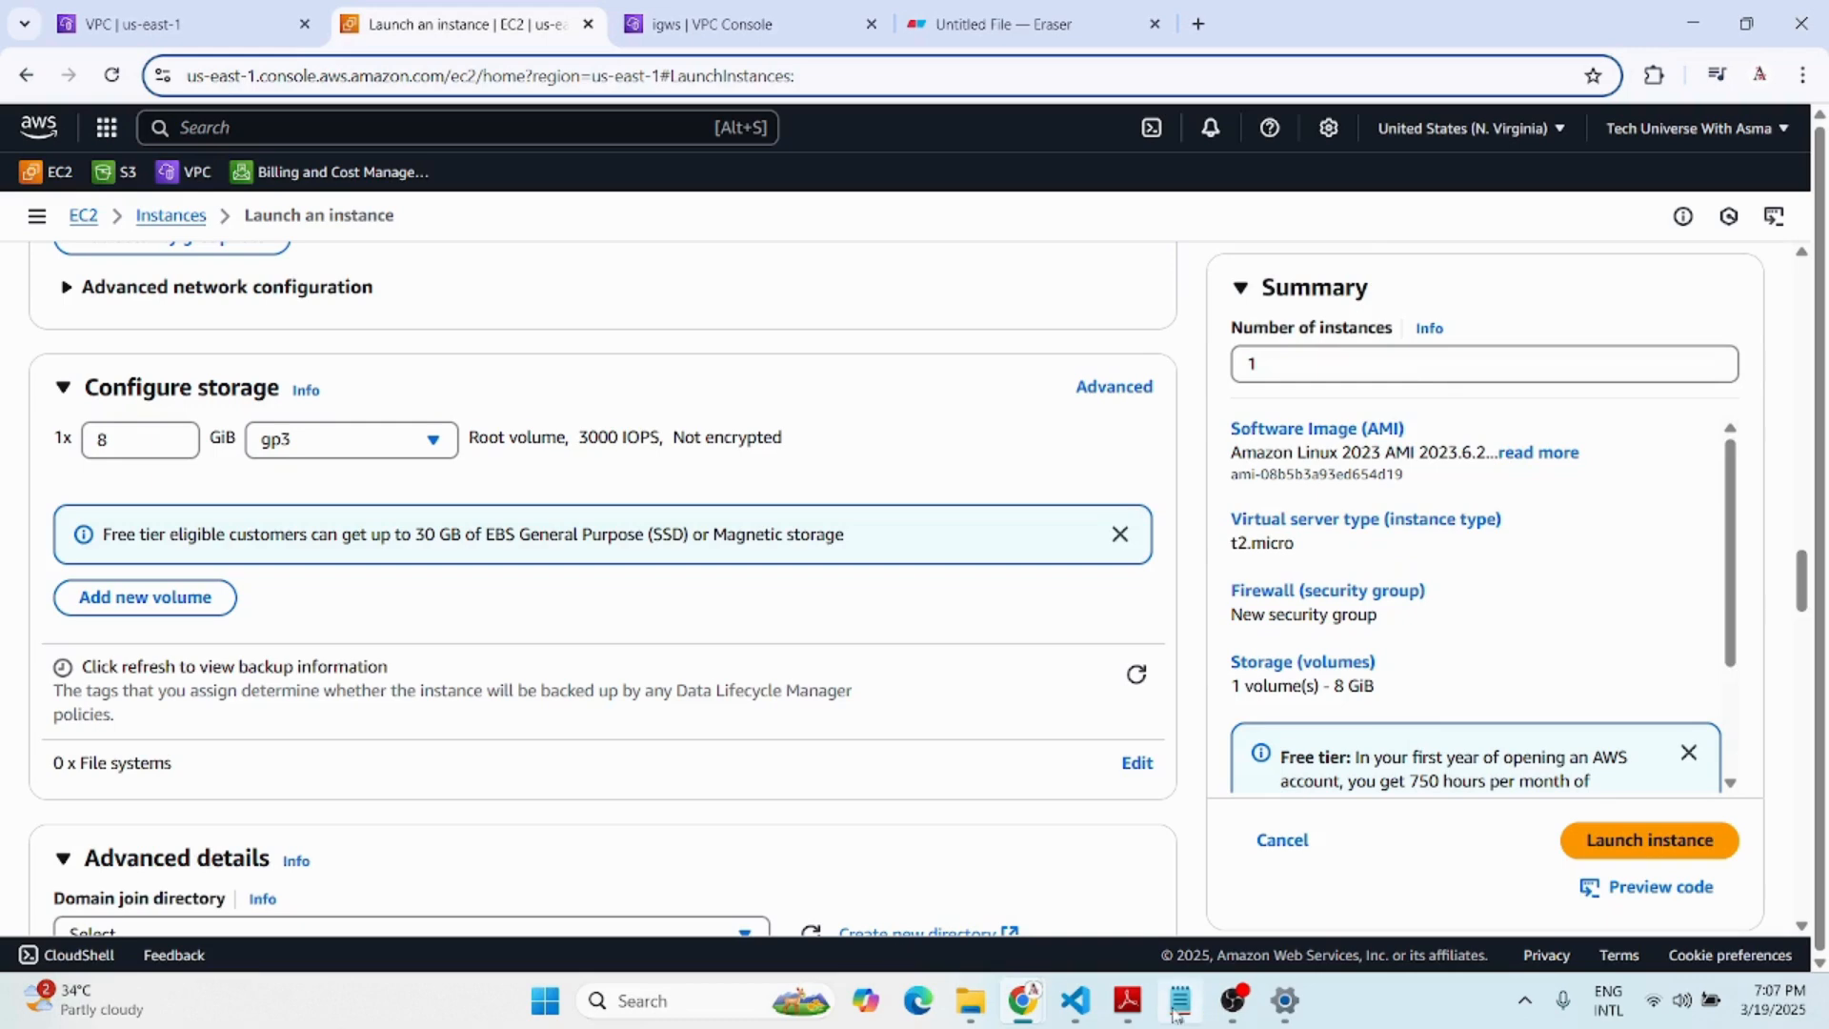
click(1179, 1002)
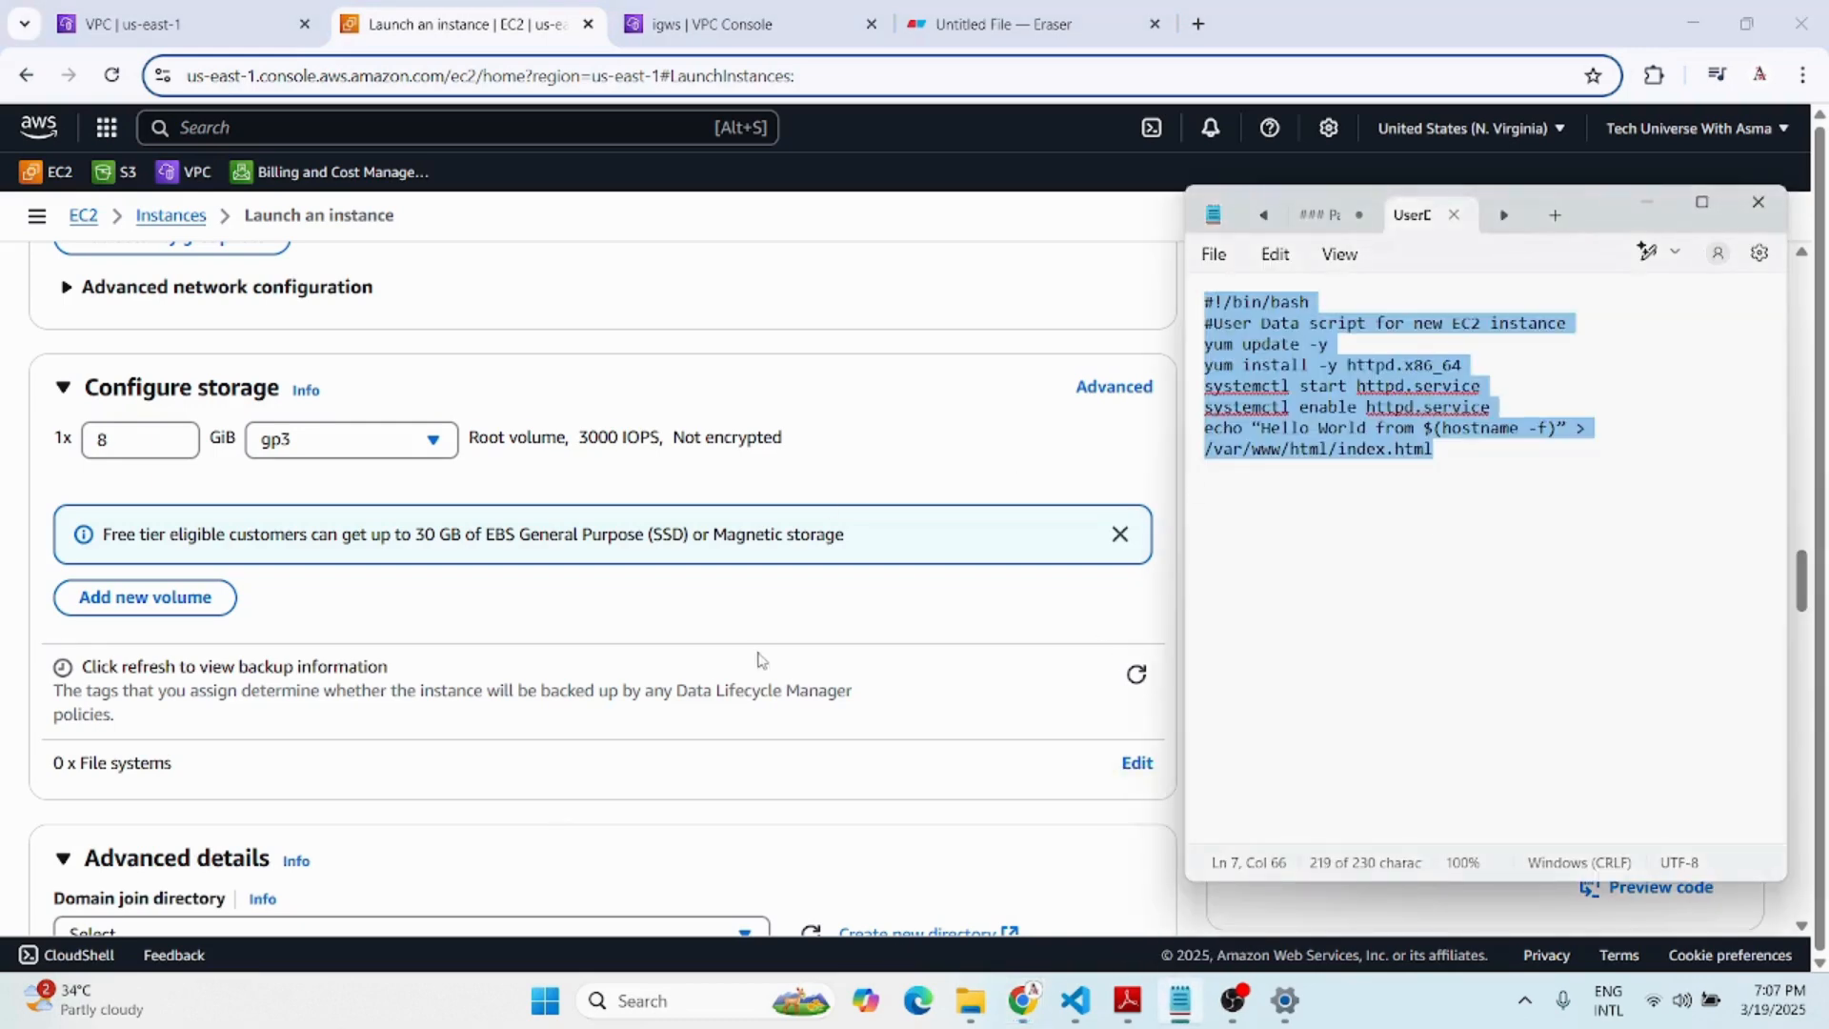
scroll(760, 659, down, 1)
click(727, 719)
scroll(727, 718, down, 10)
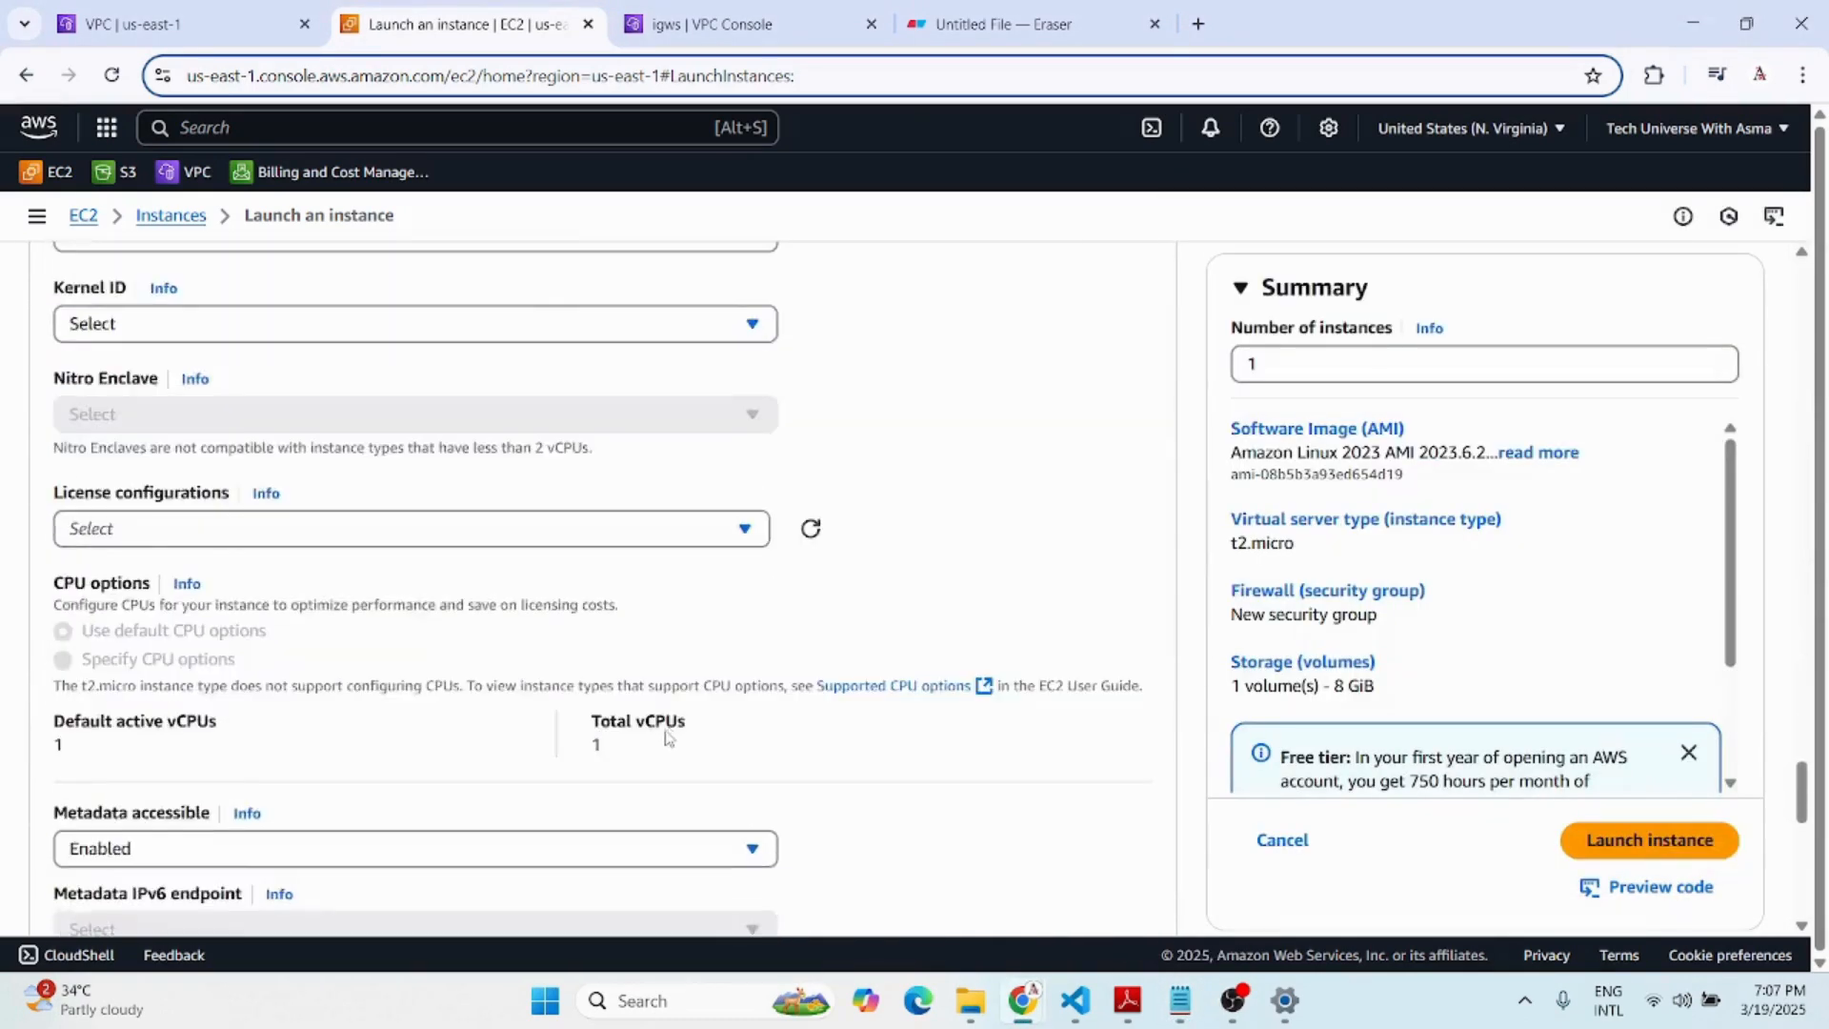
scroll(667, 739, down, 5)
click(535, 628)
text(#!/bin/bash #User Data script for new EC2 instance yum update -y yum install -y httpd.x86_64 systemctl start httpd.service systemctl enable httpd.service echo "Hello World from $(hostname -f)" > /var/www/html/index.html)
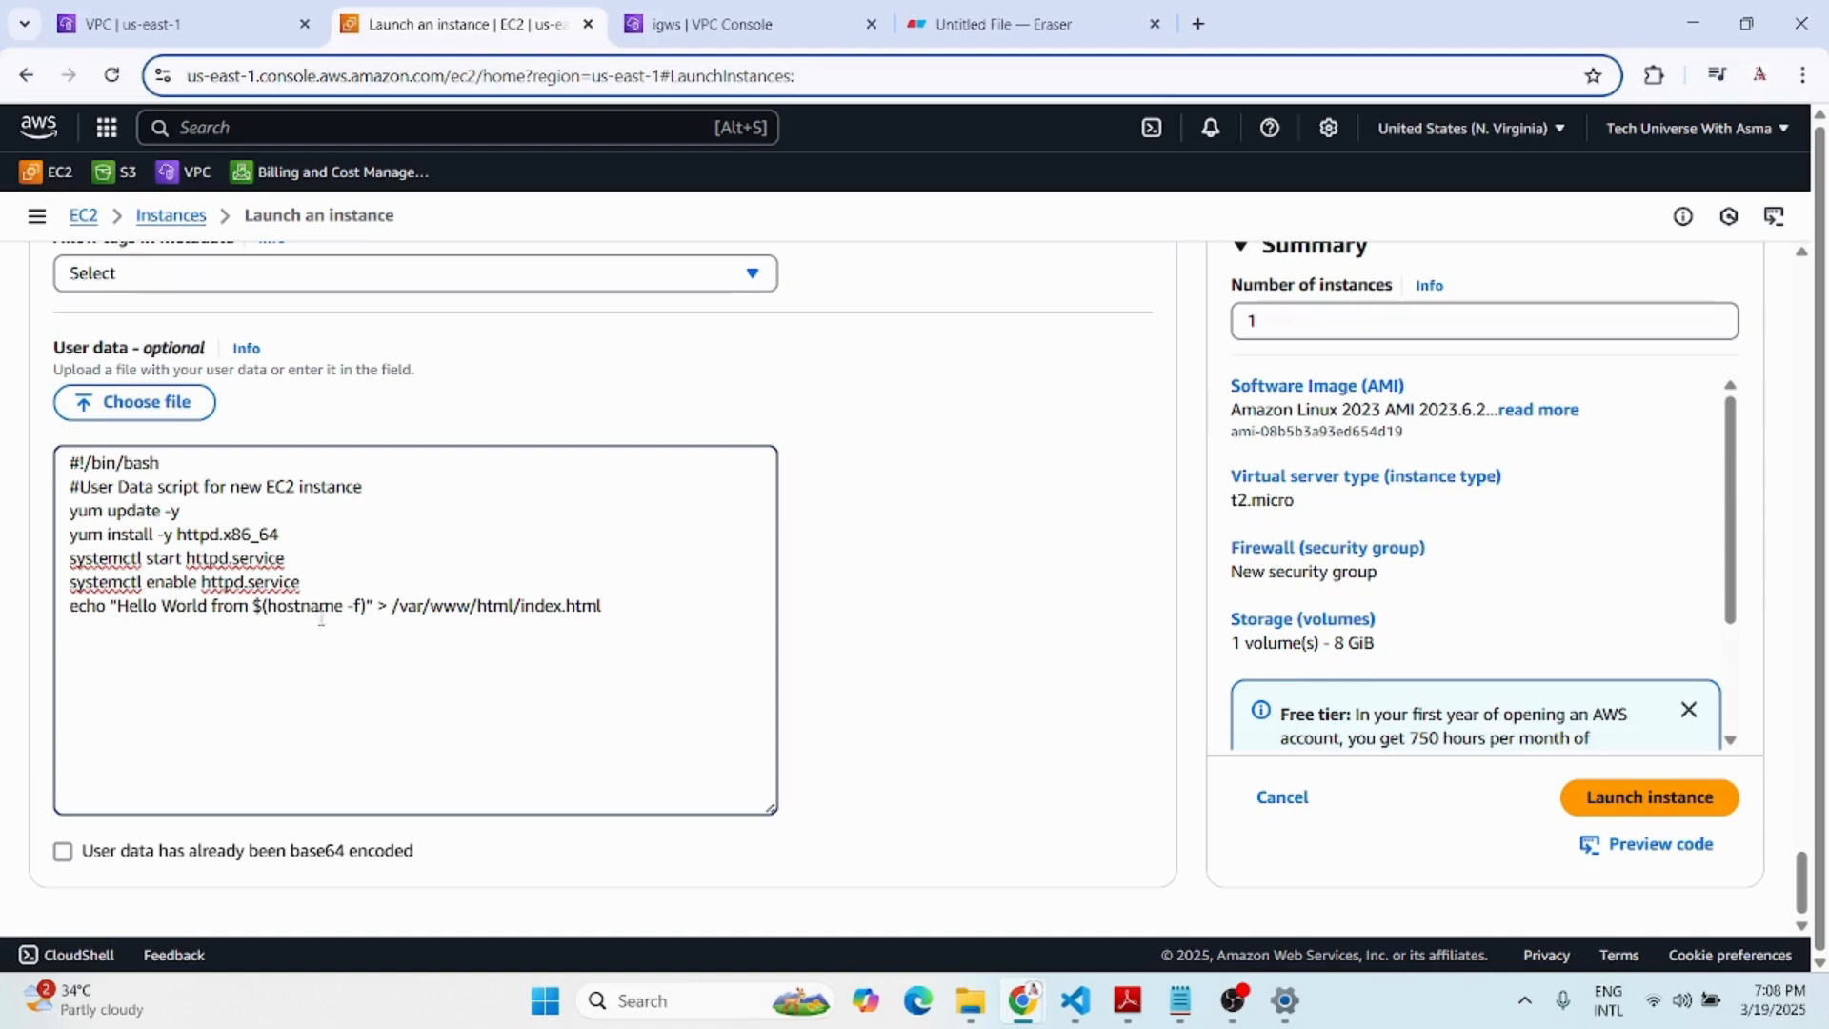
Launch the instance and switch to the architecture diagram in Eraser.
click(1623, 798)
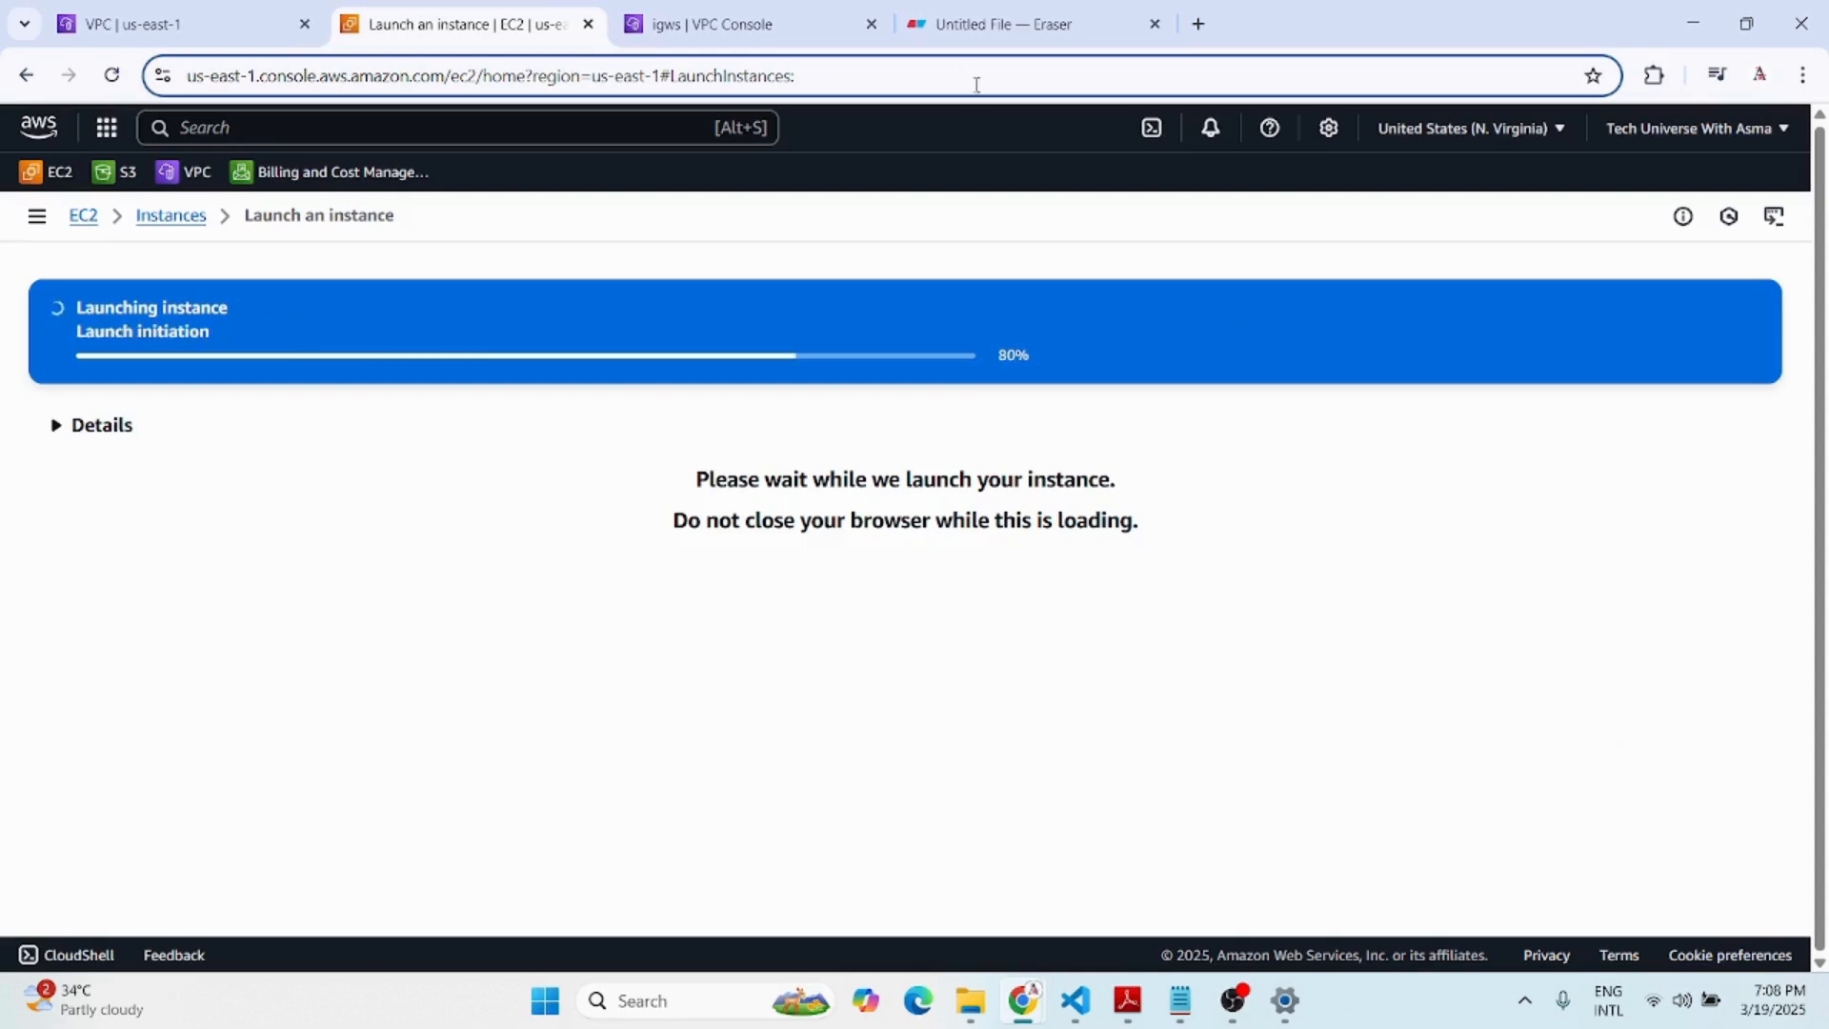
click(995, 24)
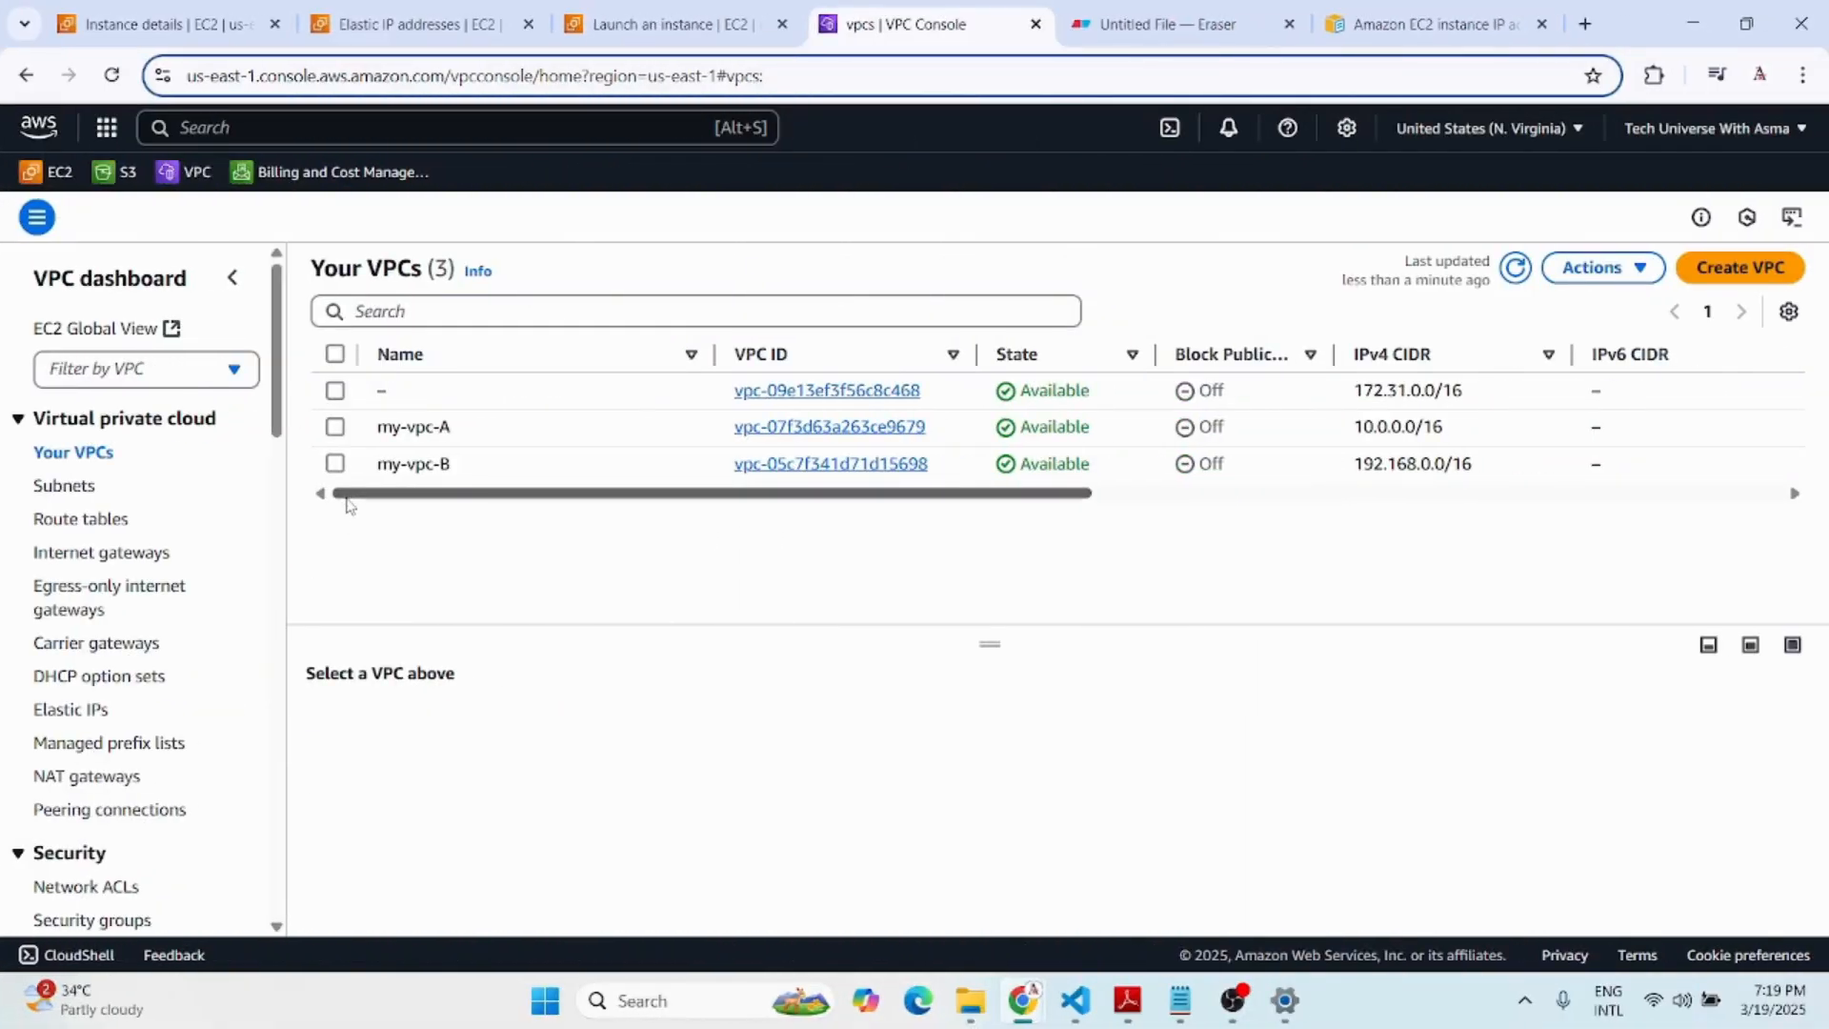
Review the details of my-vpc-B, then inspect public-subnet-B in the subnet list.
click(334, 465)
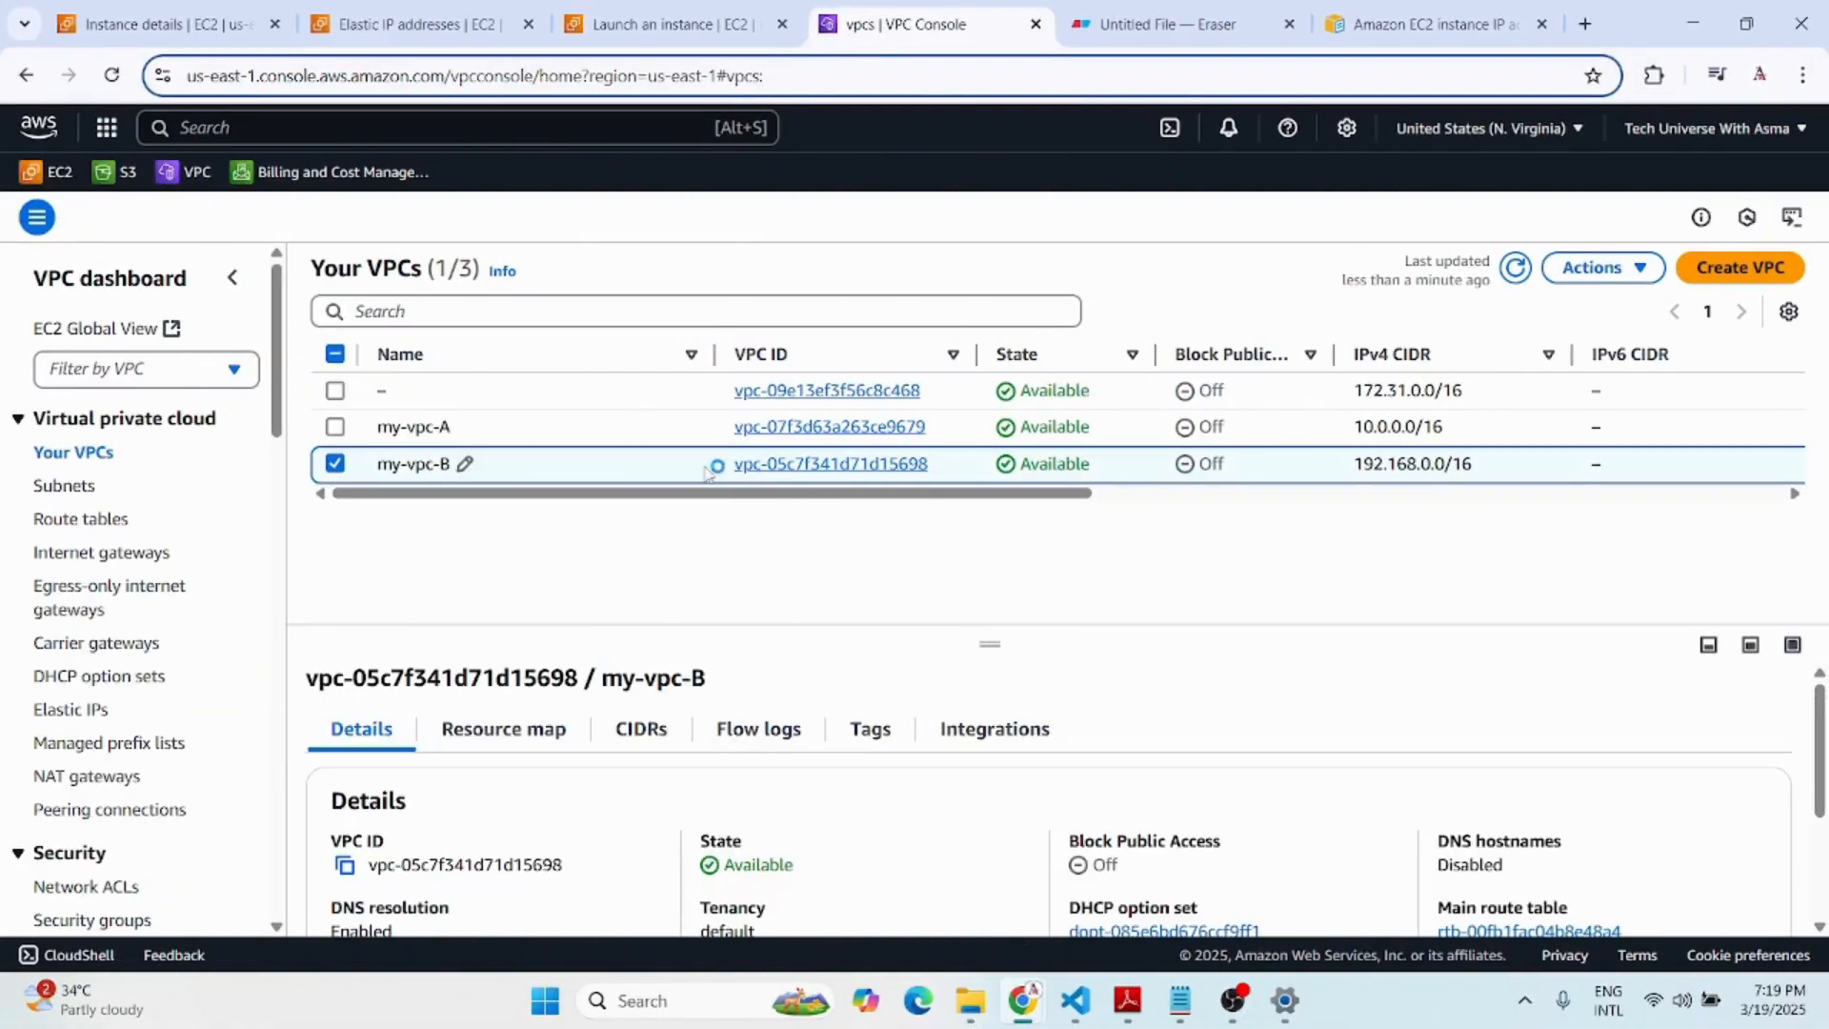
click(769, 467)
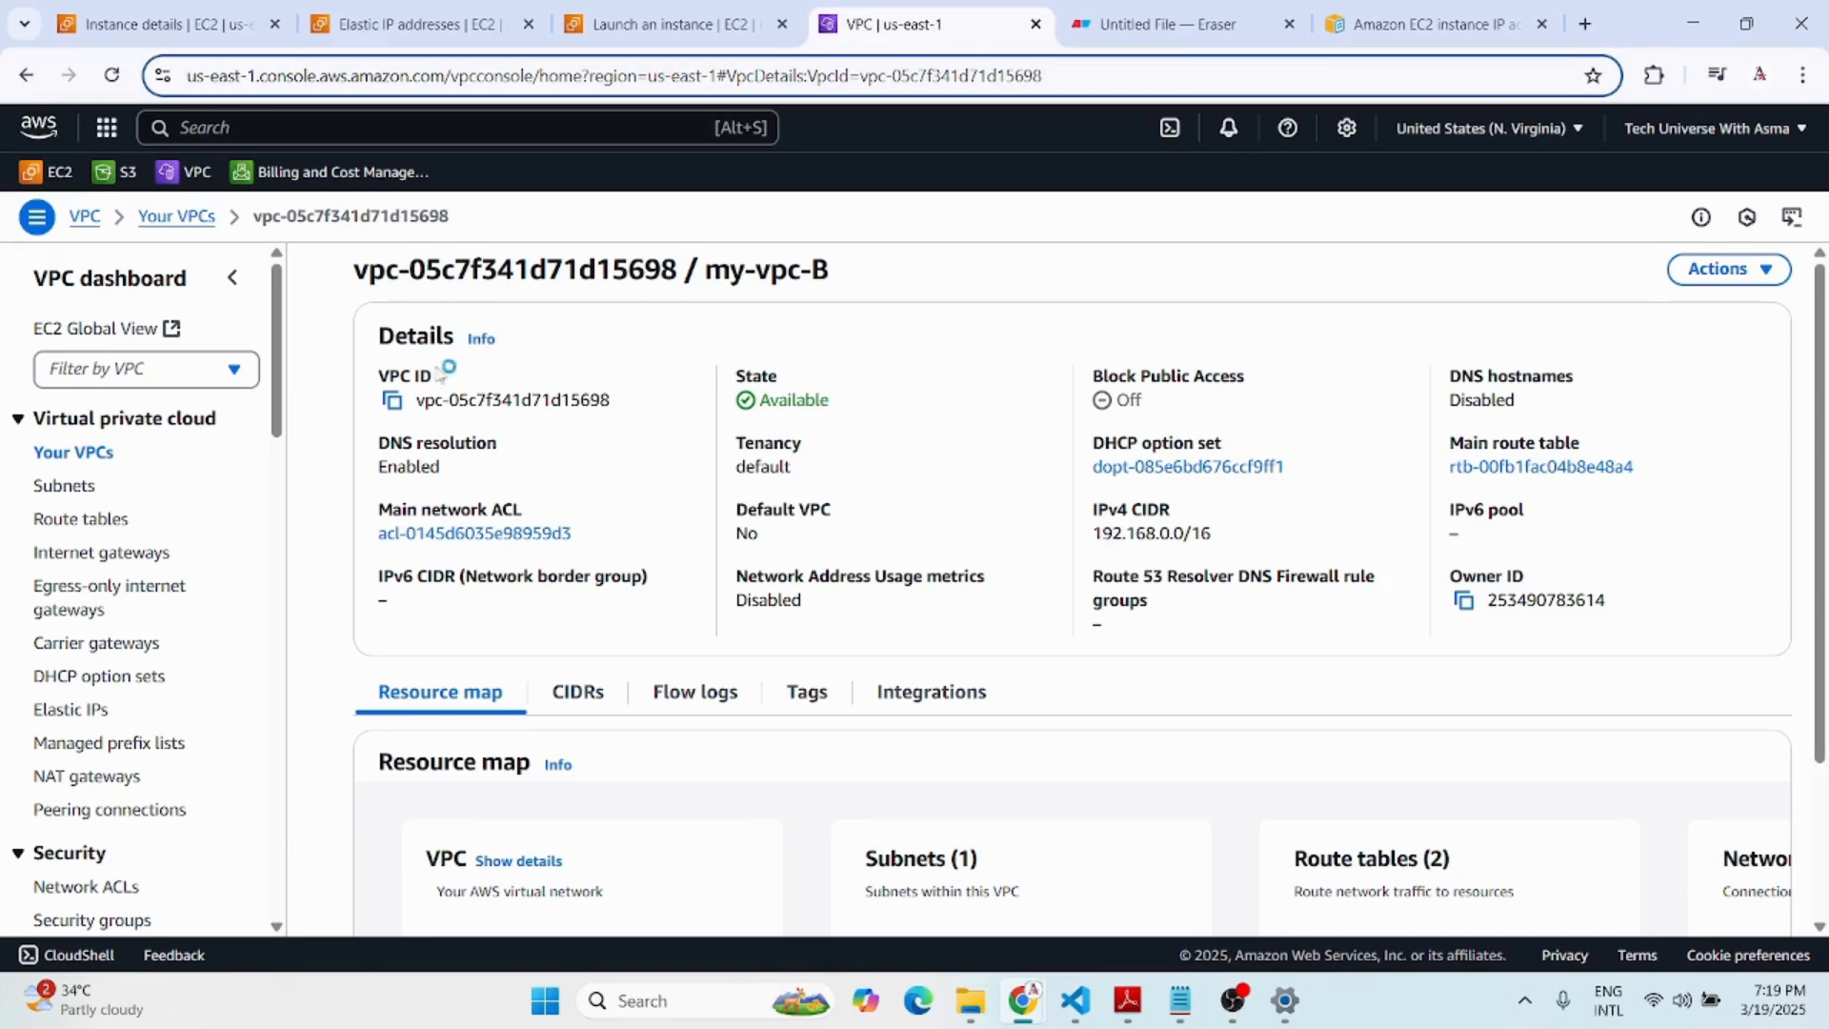
click(64, 487)
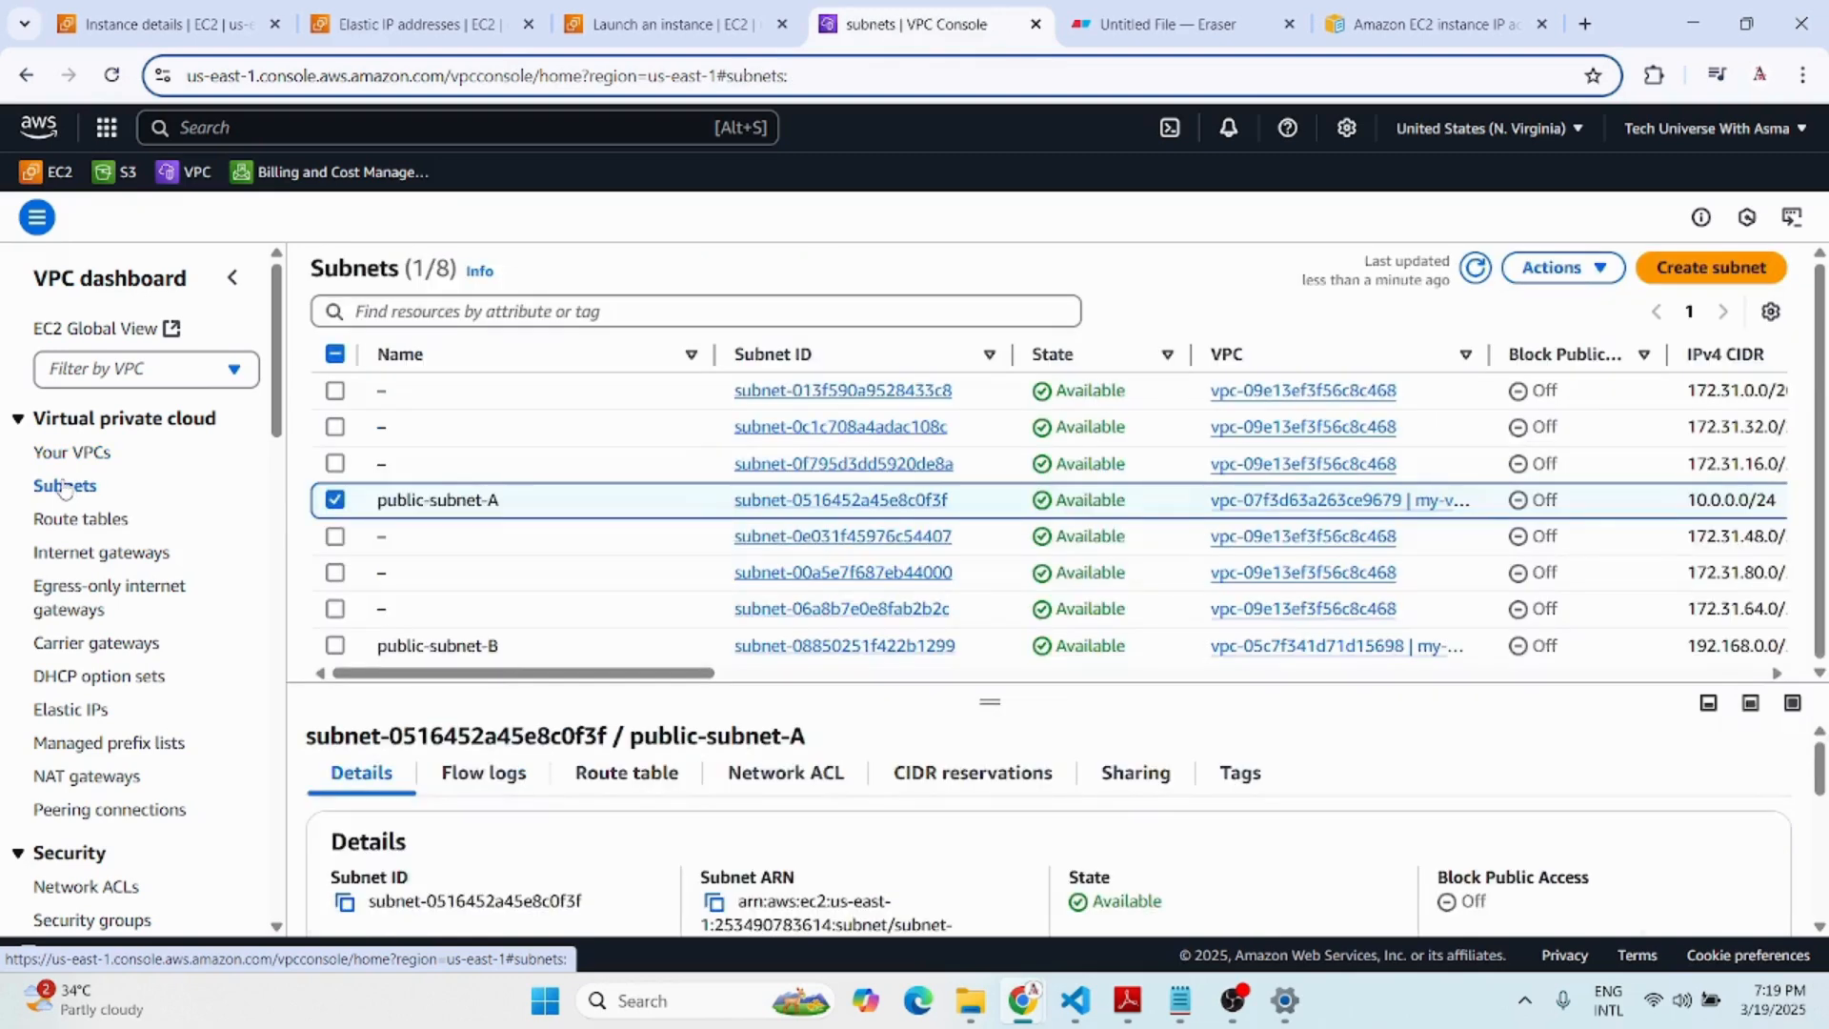
click(334, 500)
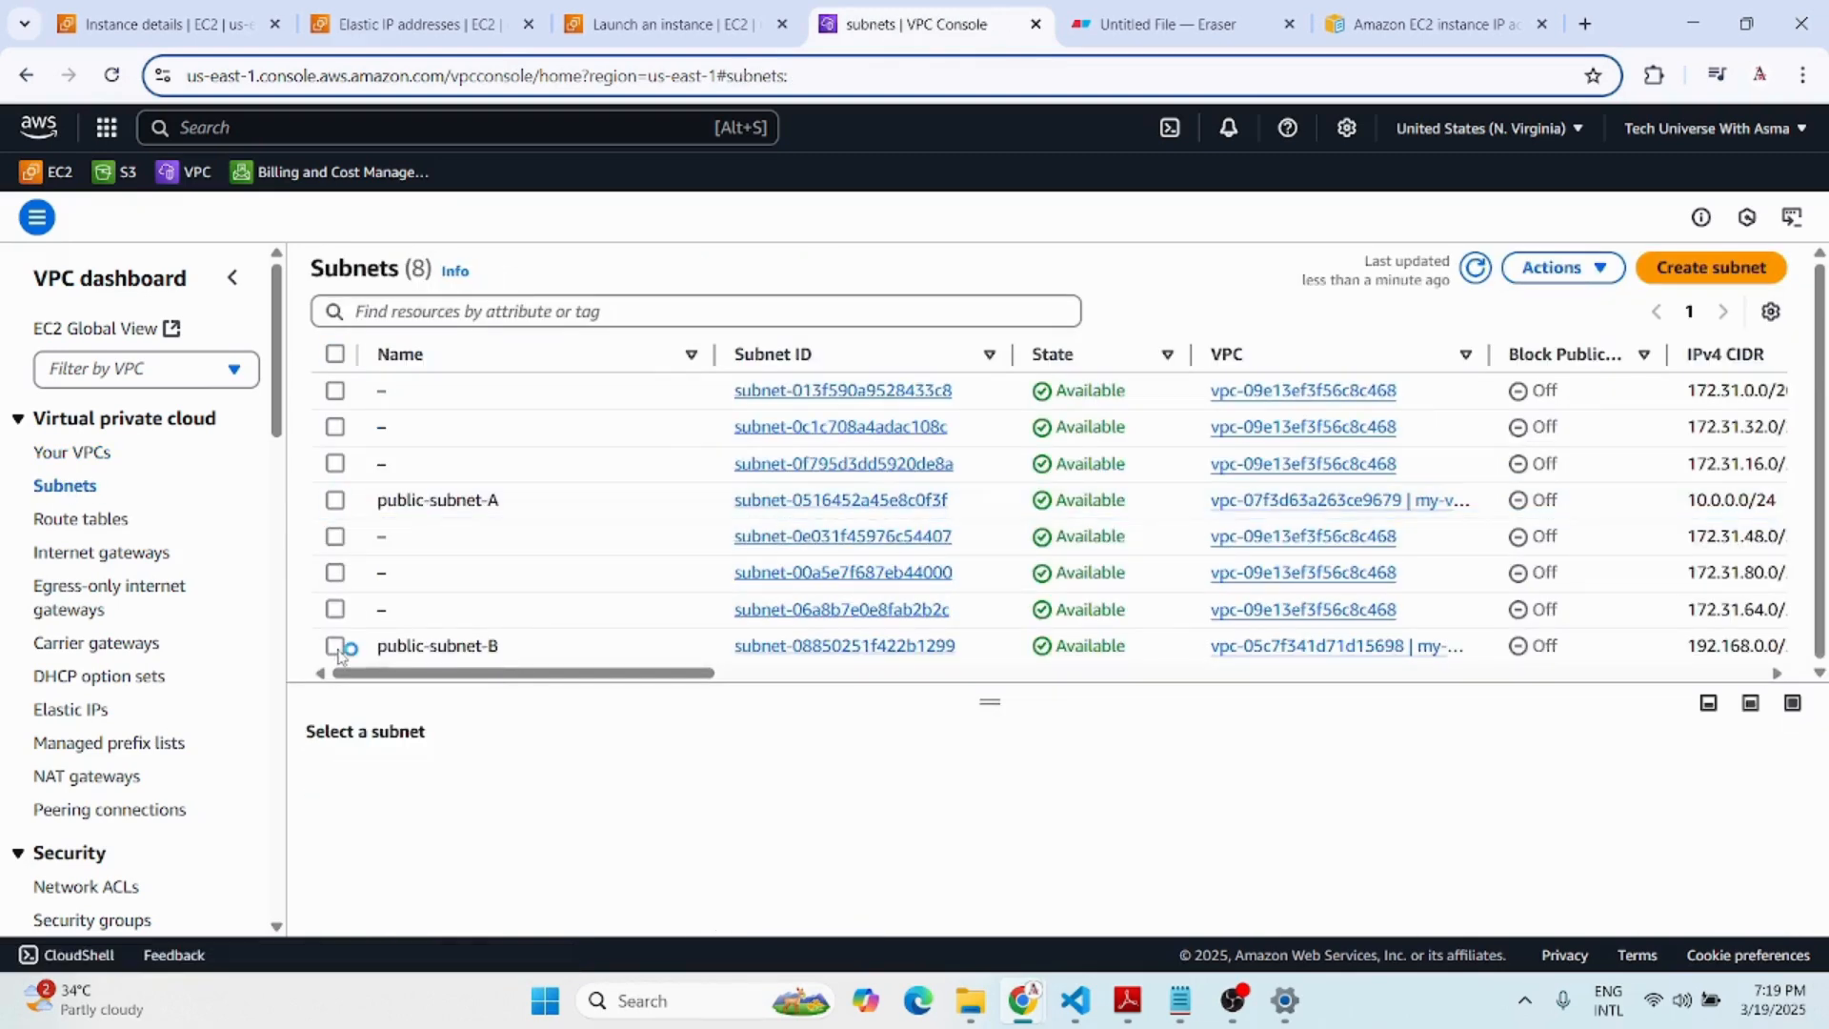
click(335, 647)
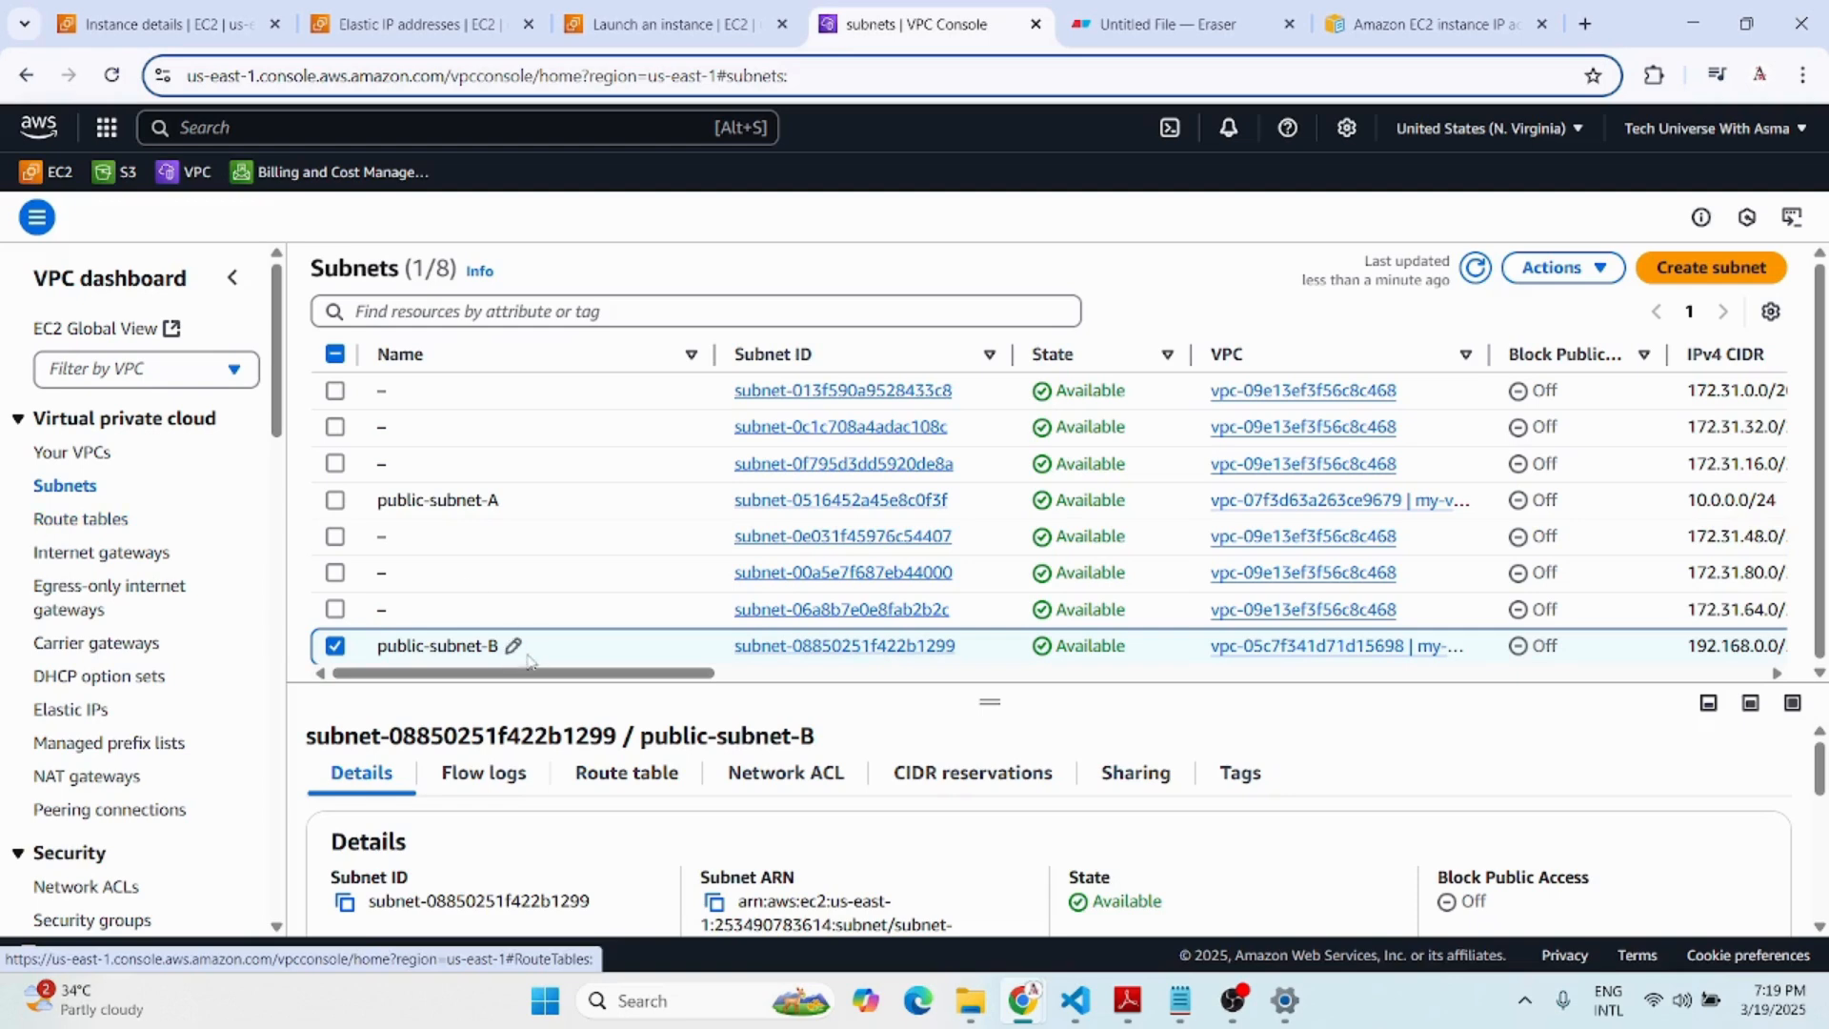
Check the subnet associations and routes of the route table my-rt-B.
click(54, 524)
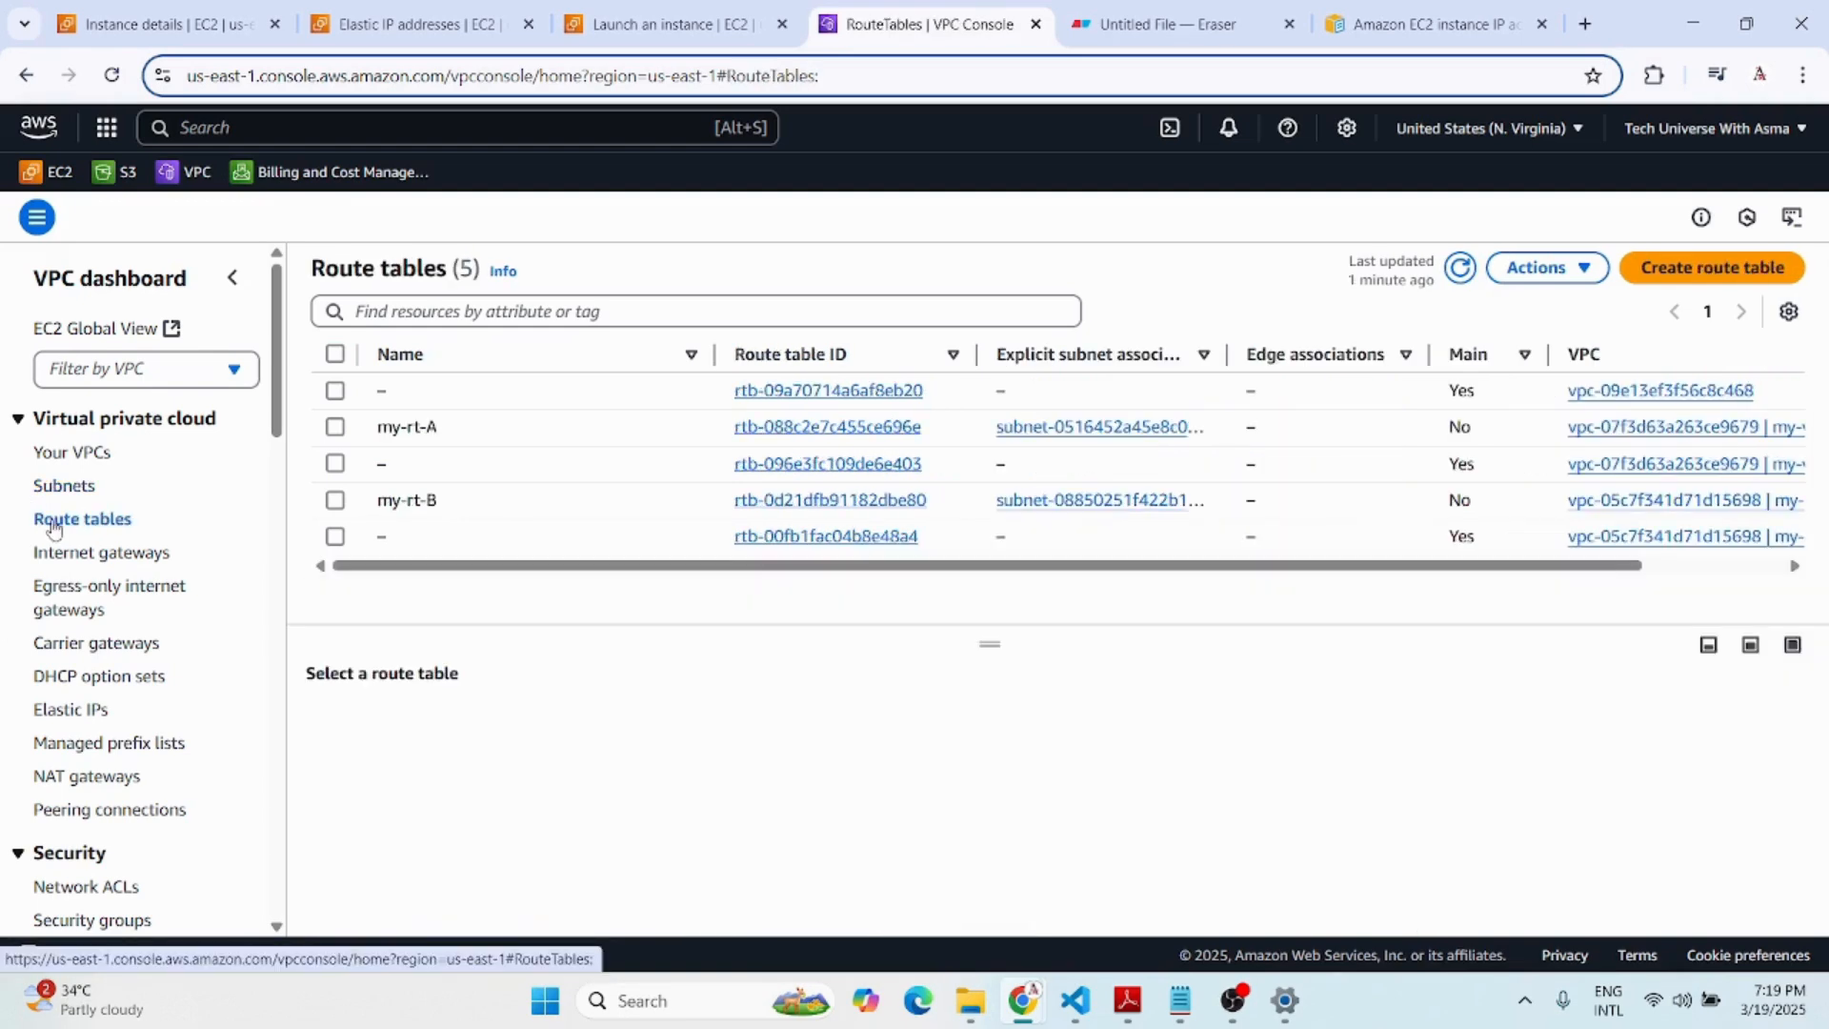
click(335, 500)
click(664, 724)
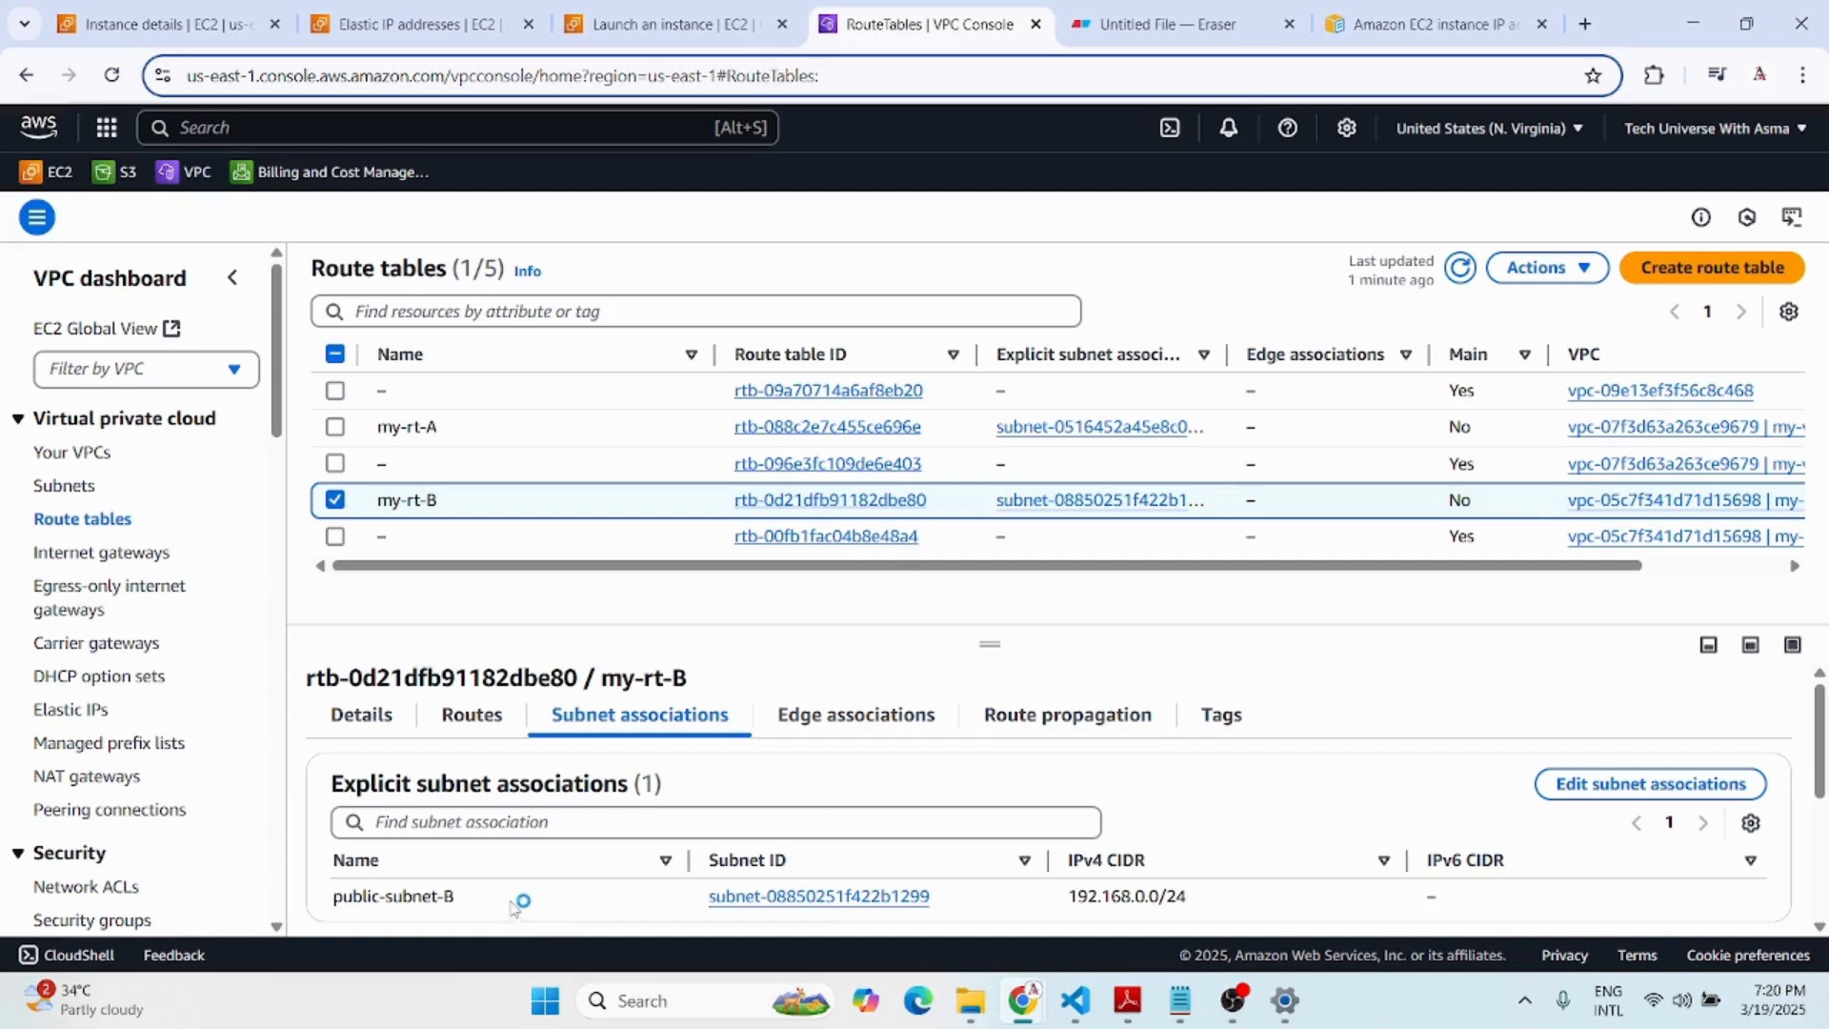
drag(517, 905, 307, 899)
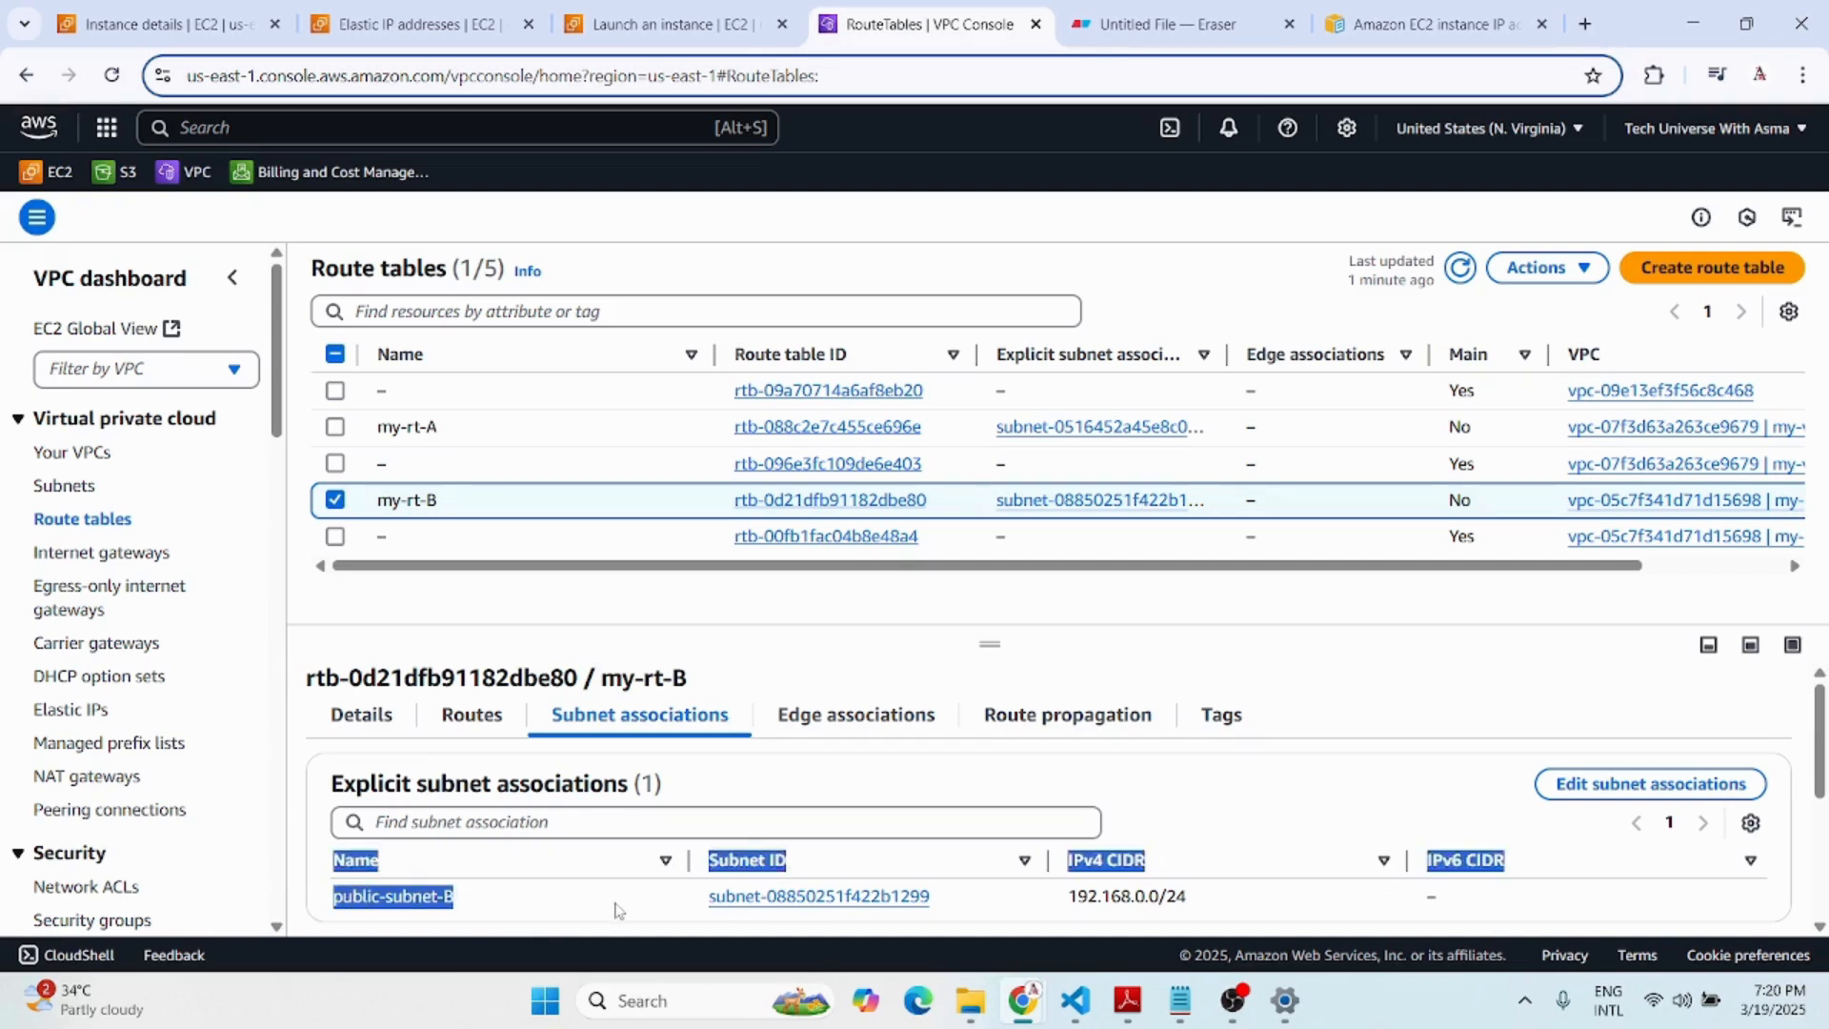
click(461, 726)
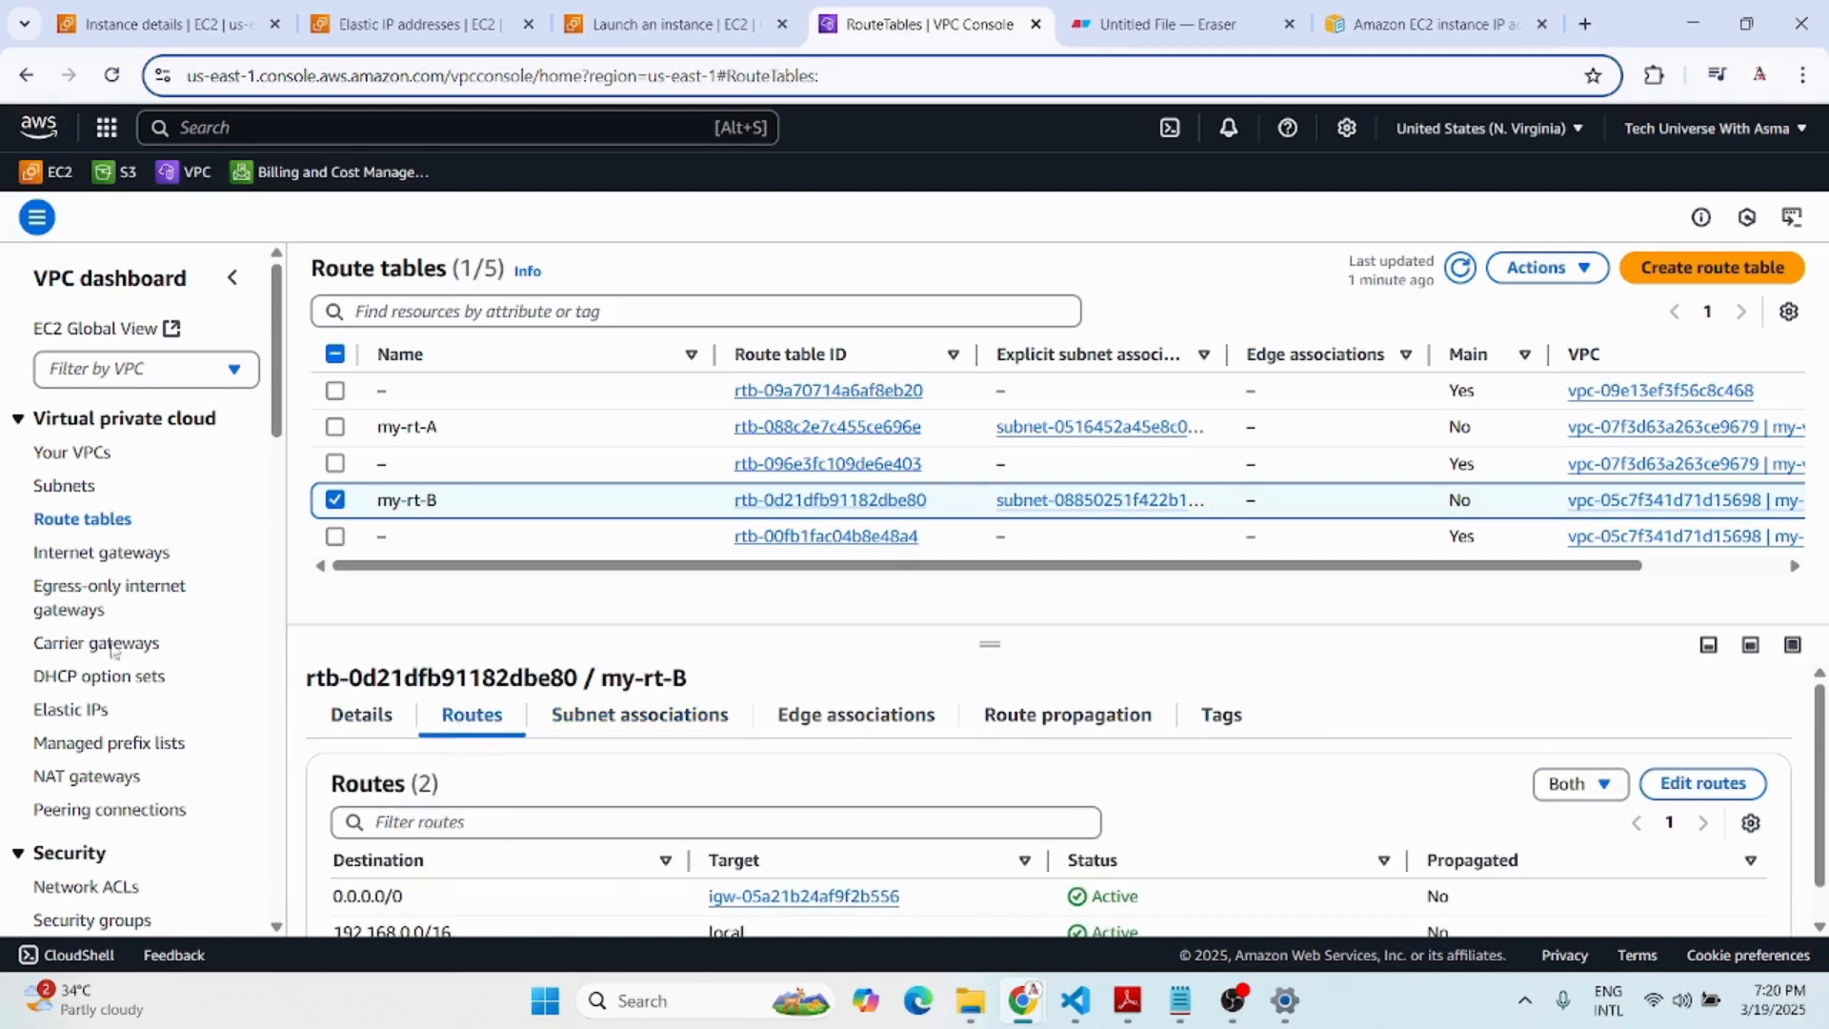
Check which VPC the internet gateway my-igw-B is attached to.
click(69, 557)
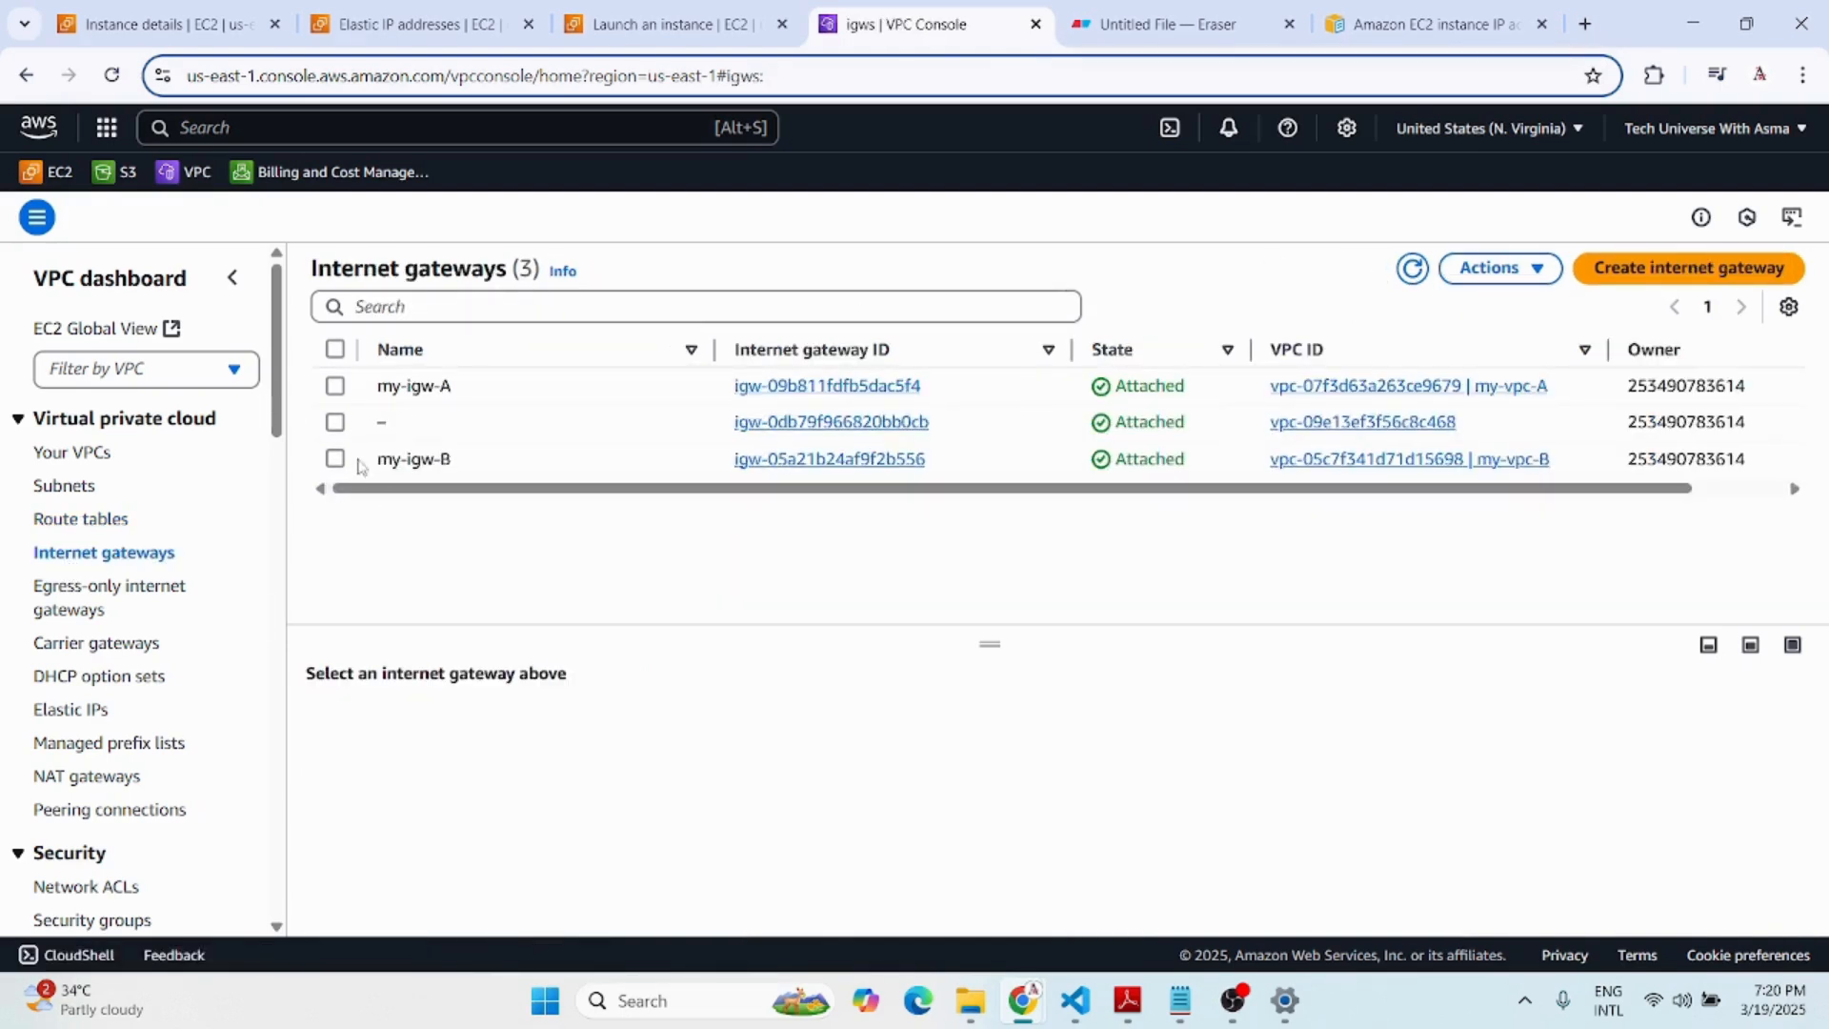
click(334, 461)
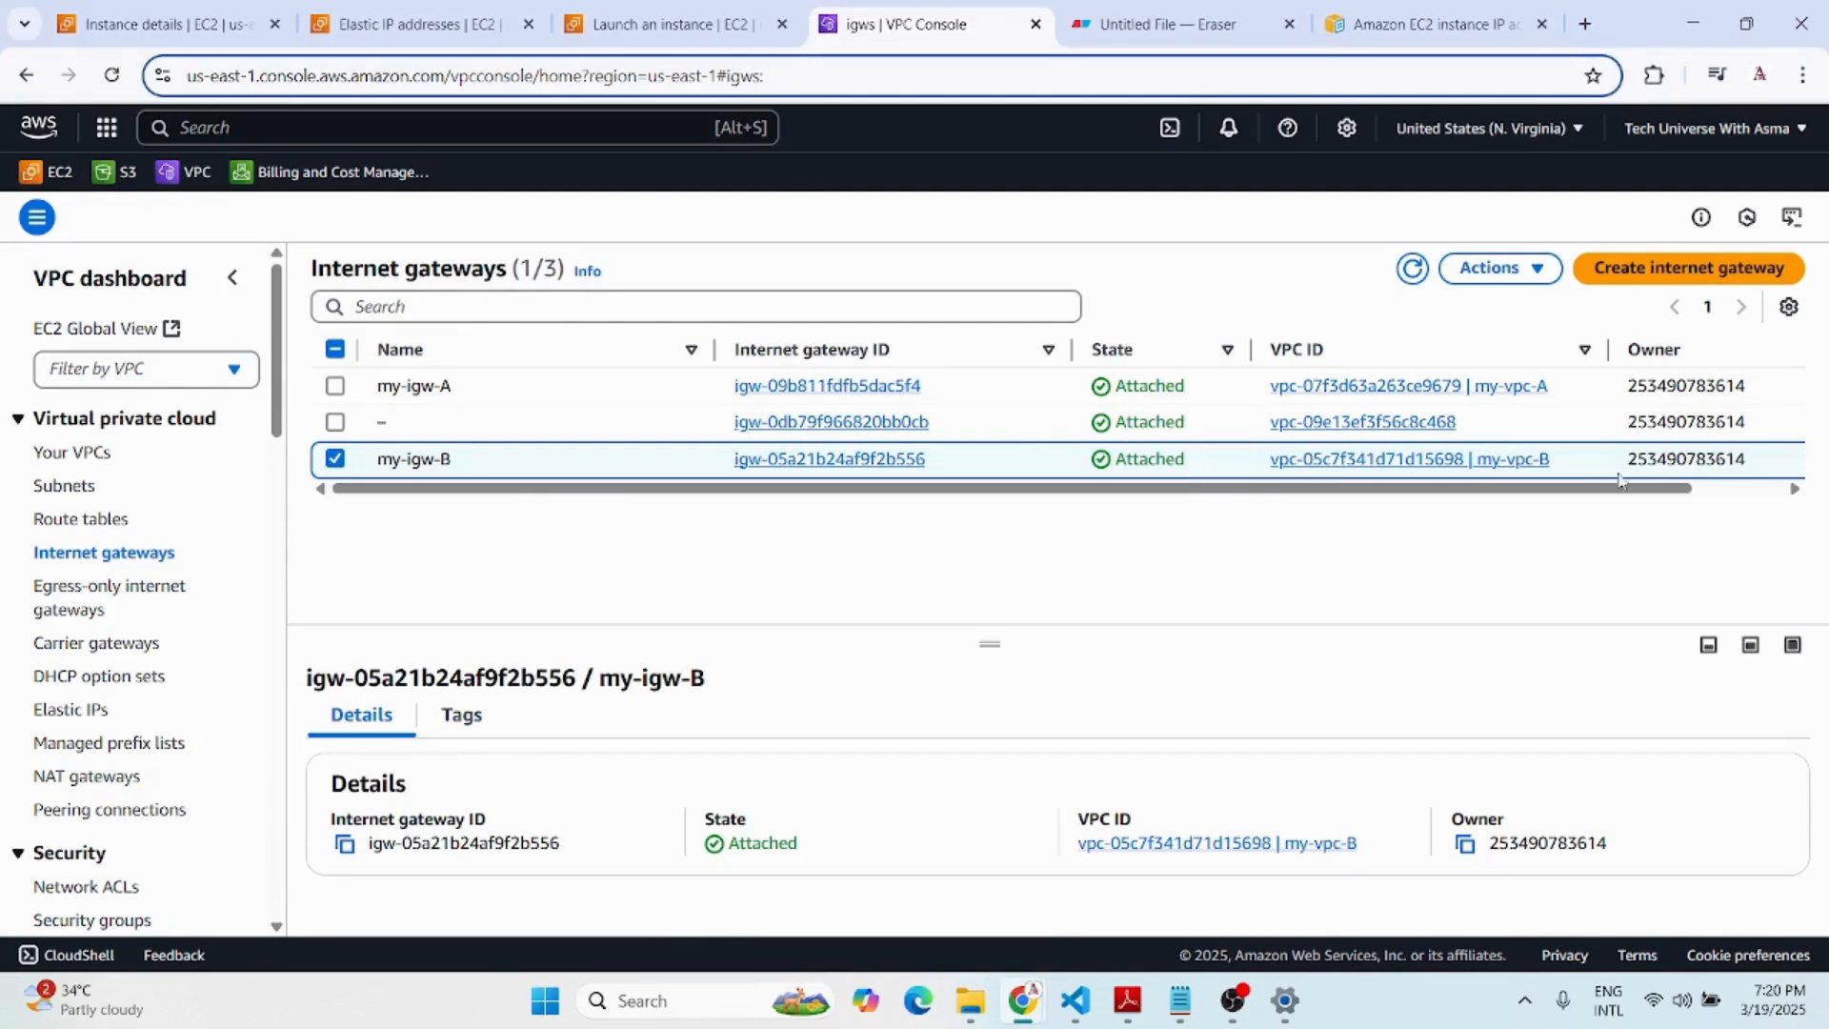
drag(1606, 469, 1484, 468)
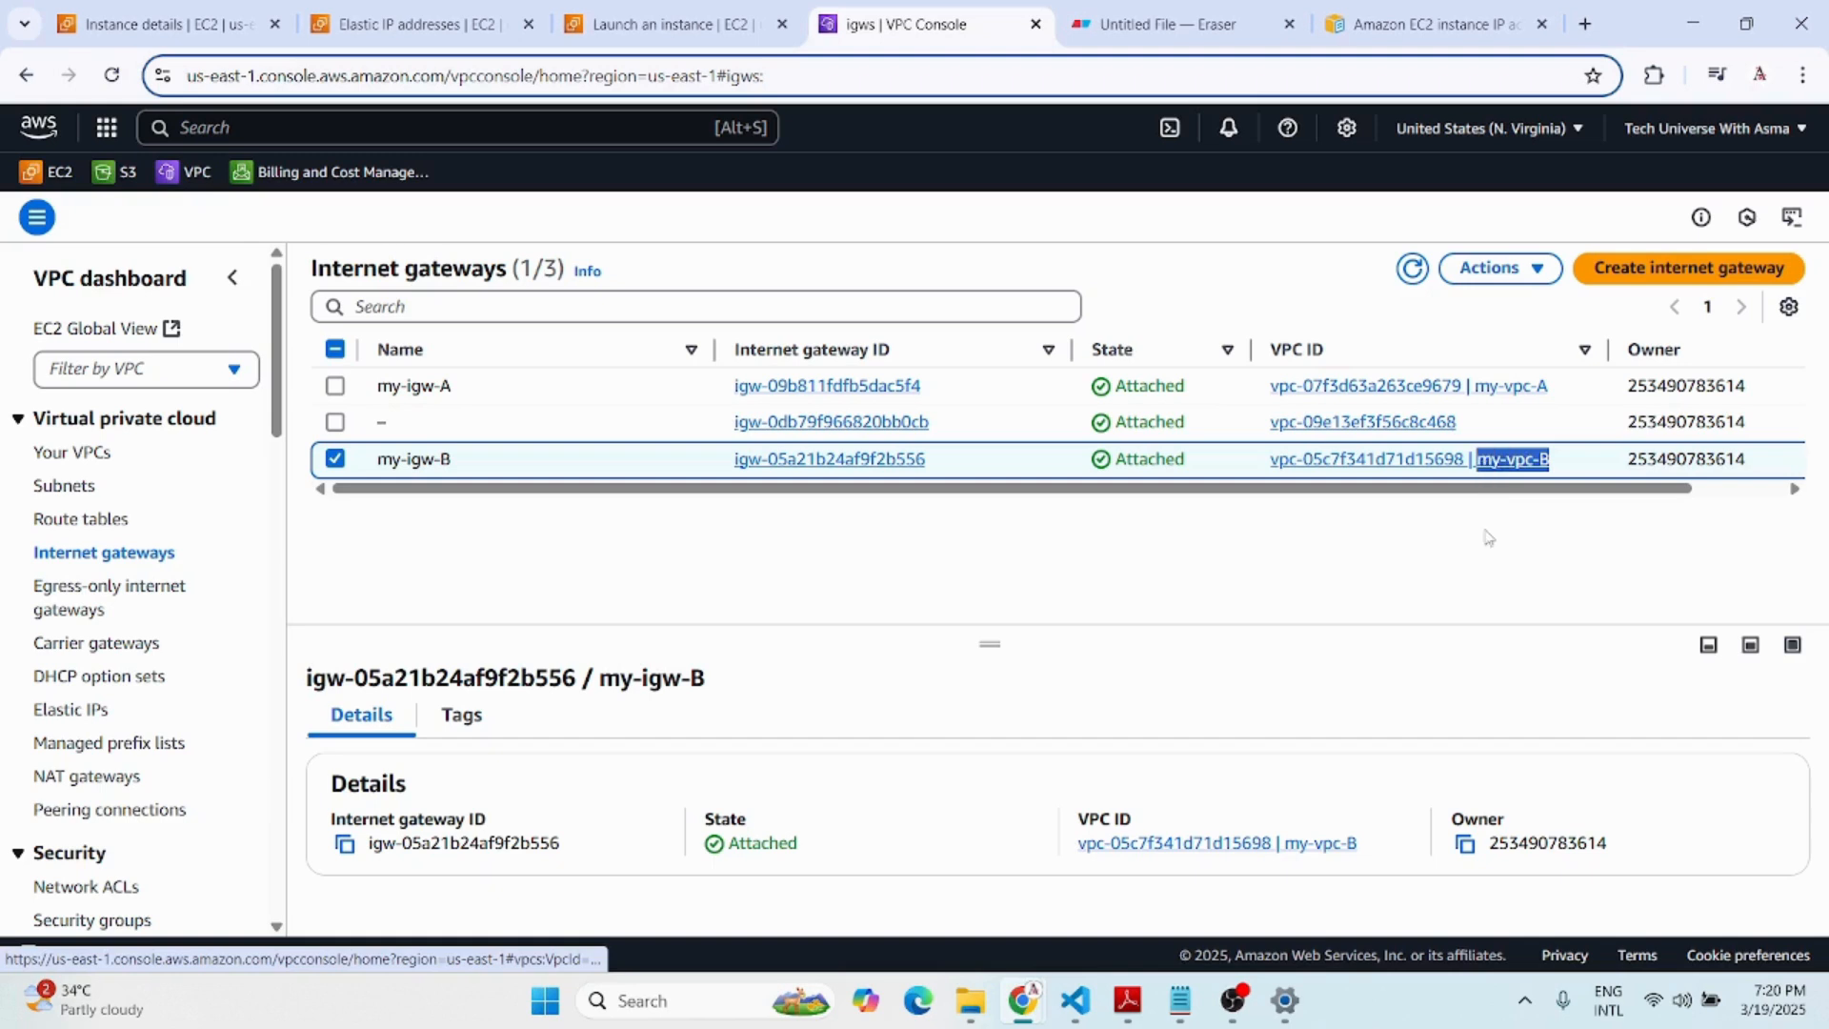
Return to my-rt-B and examine the destinations and targets of its routes.
click(51, 520)
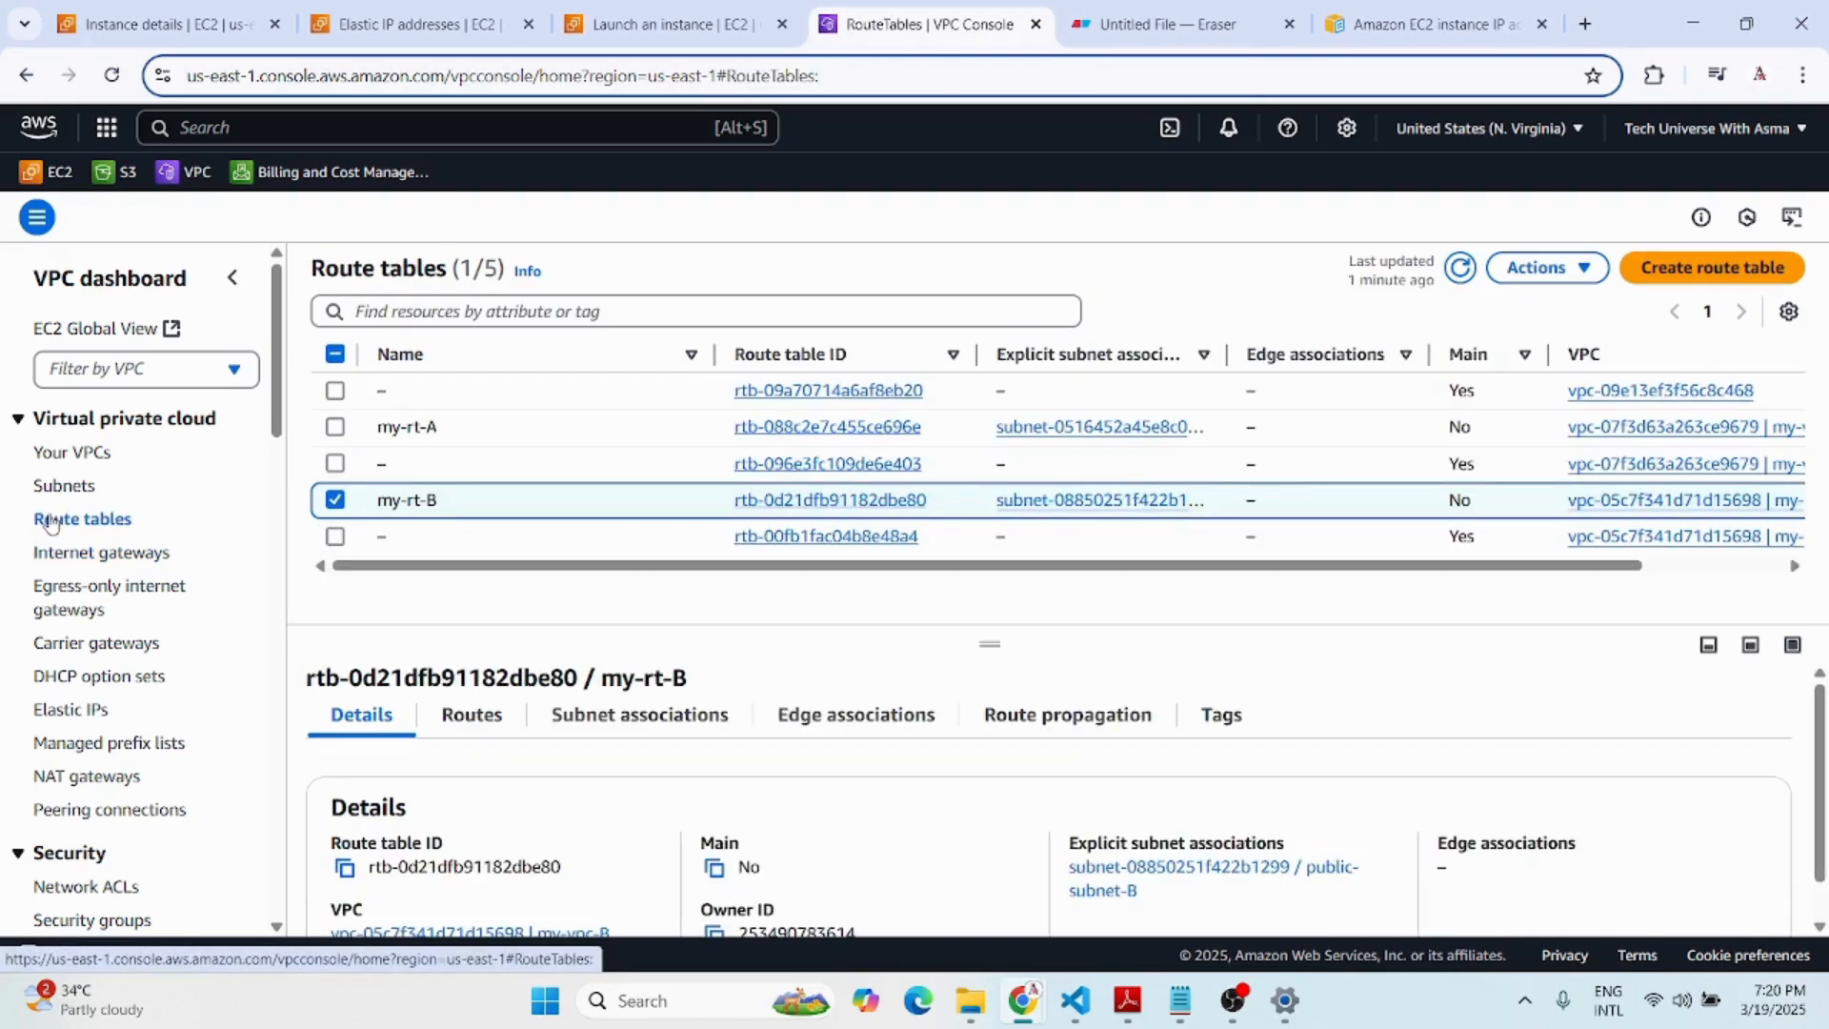
click(452, 722)
scroll(768, 896, down, 1)
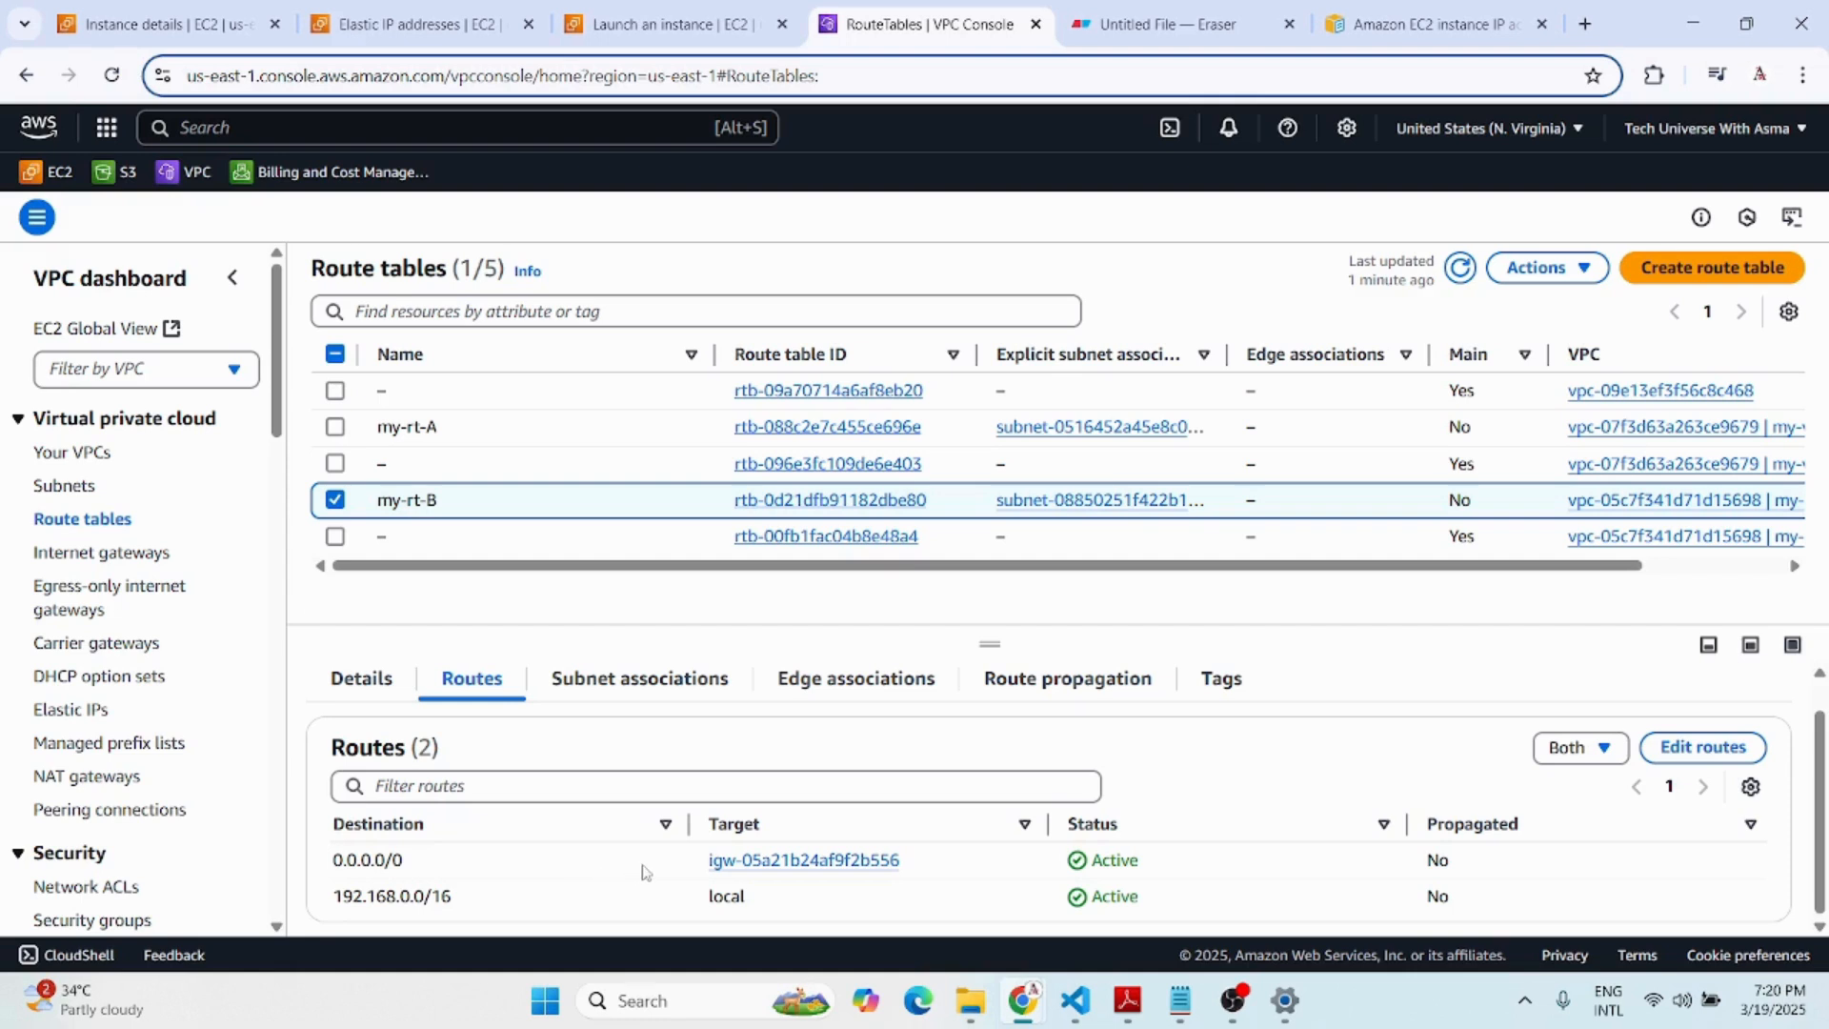
Examine the internet gateway target of my-rt-B's 0.0.0.0/0 route, then compare it with the architecture diagram in Eraser.
drag(707, 860, 936, 865)
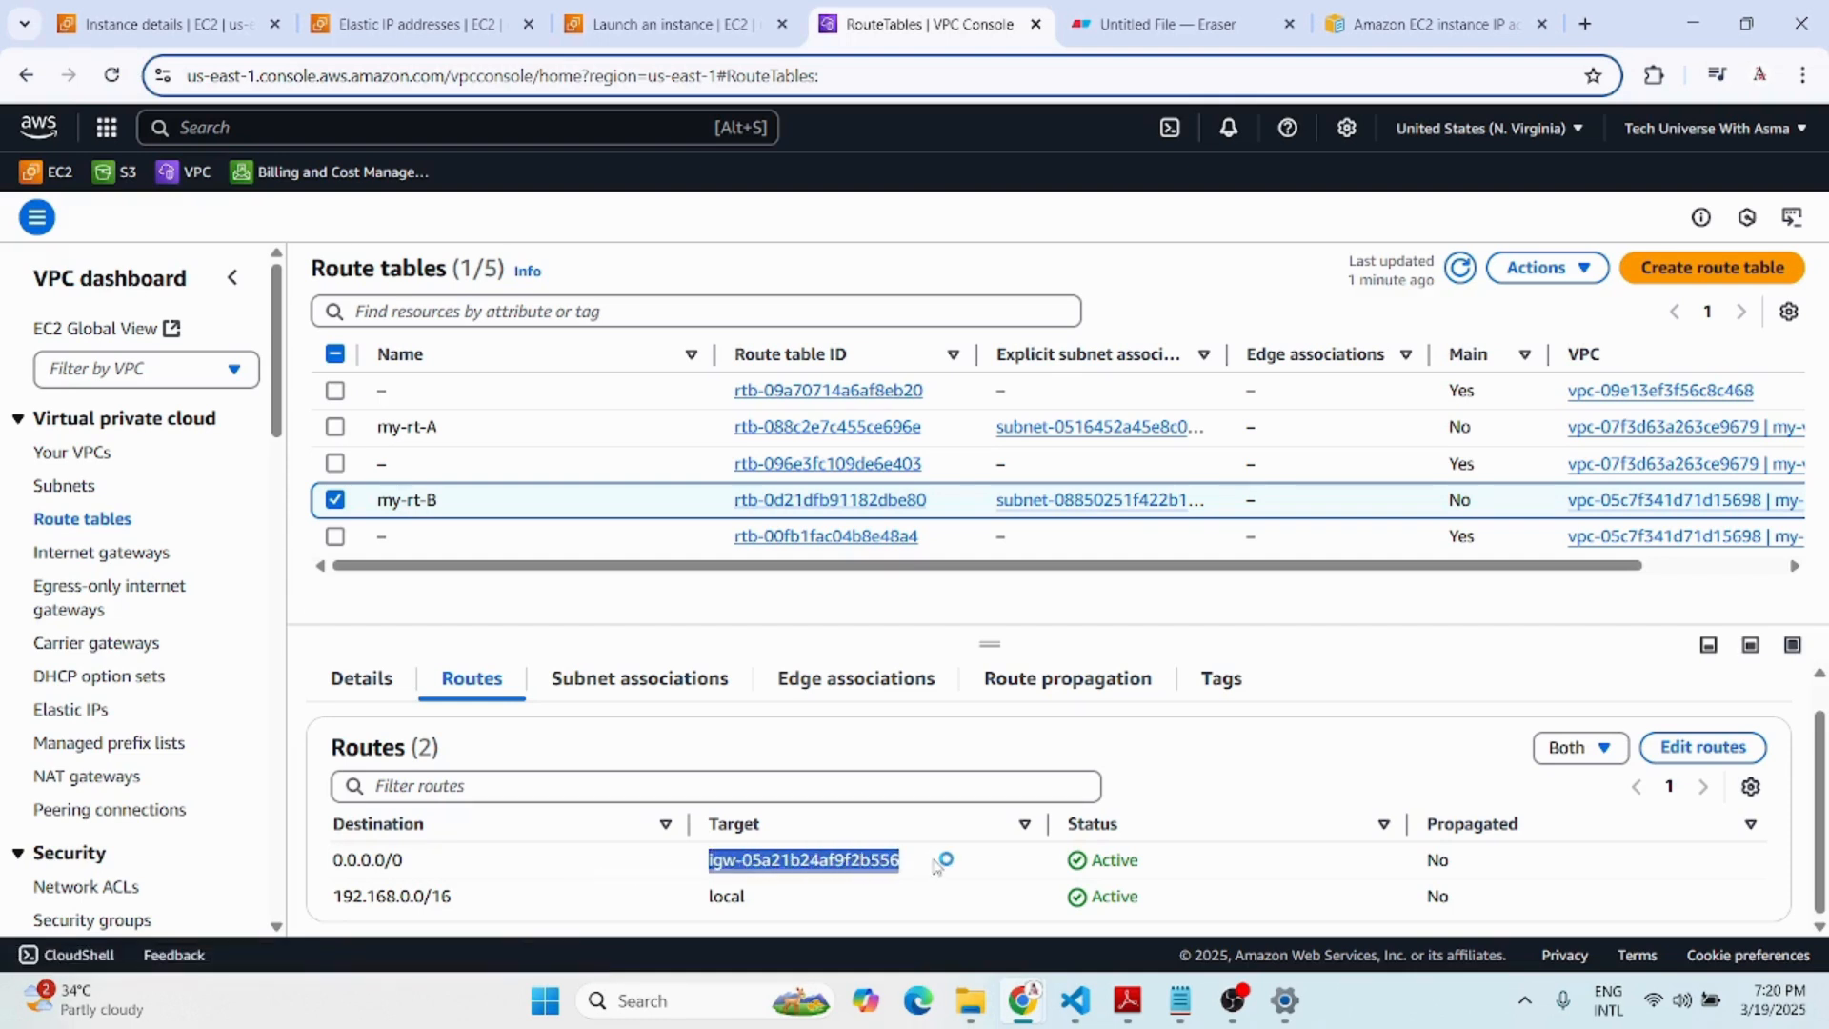
click(1143, 27)
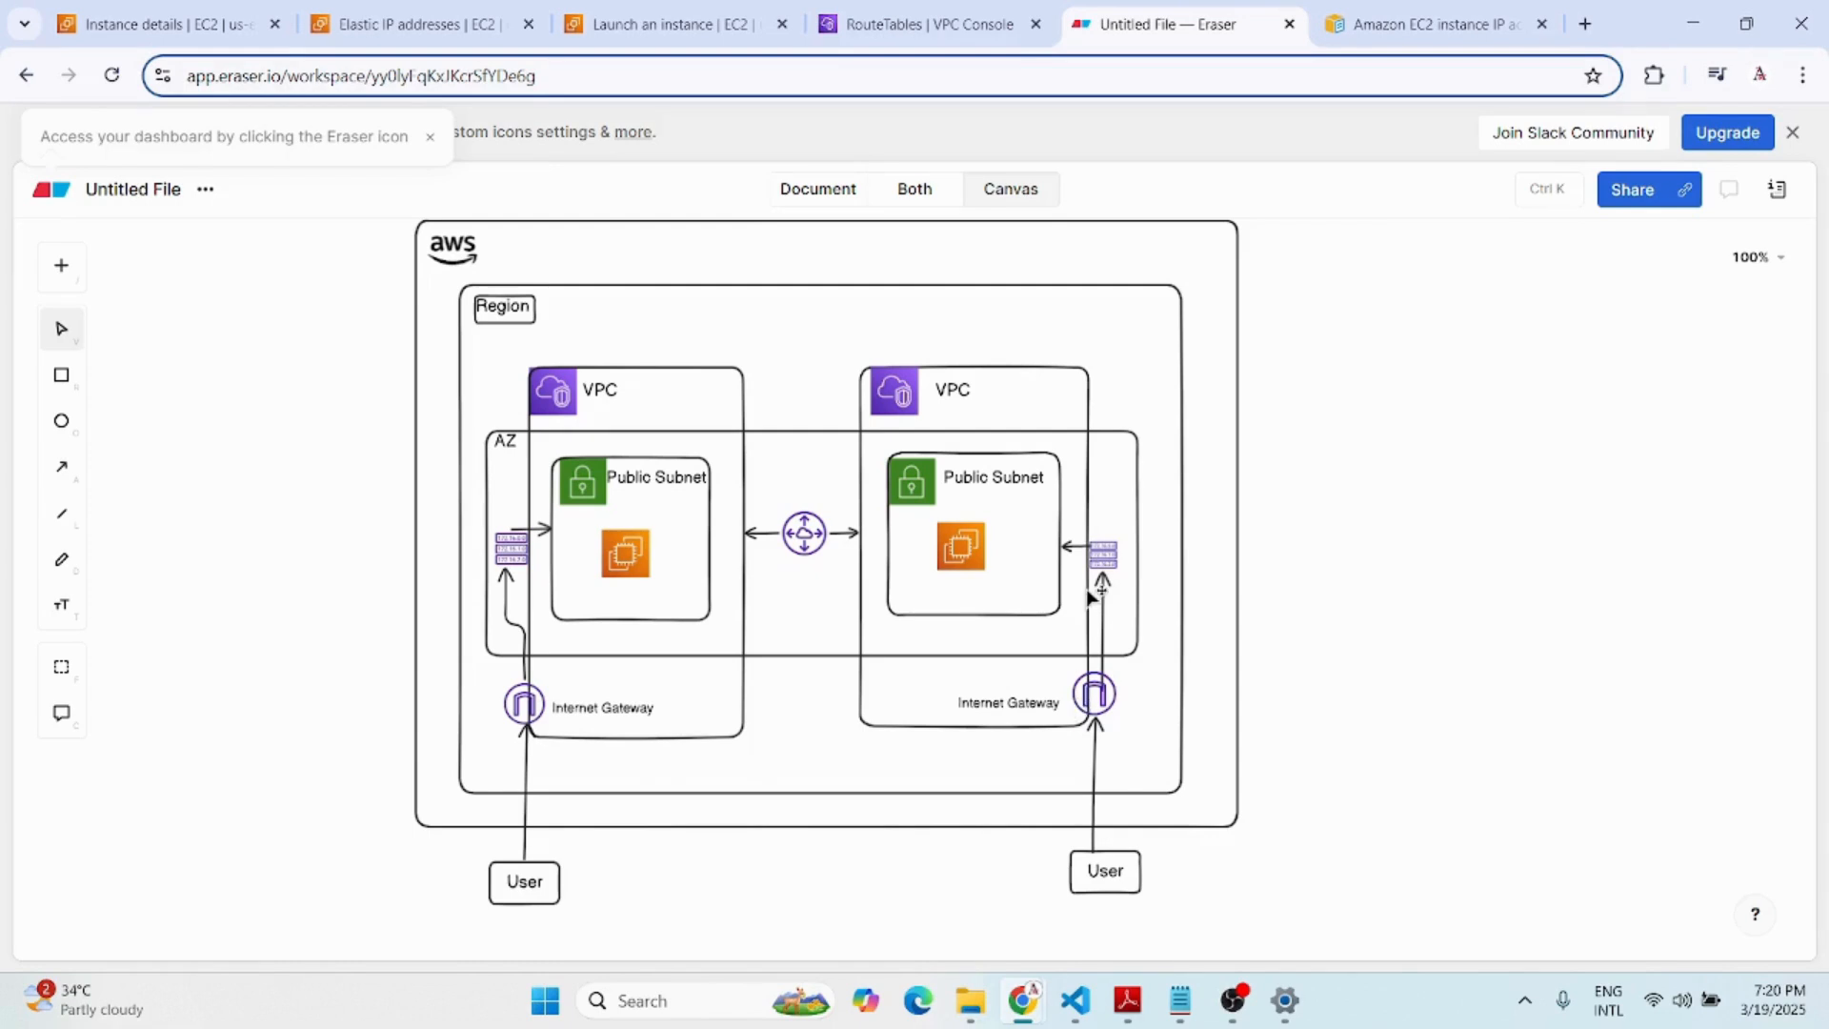
Switch to the EC2 console and filter the instance list to show only instances in the Running state.
click(220, 38)
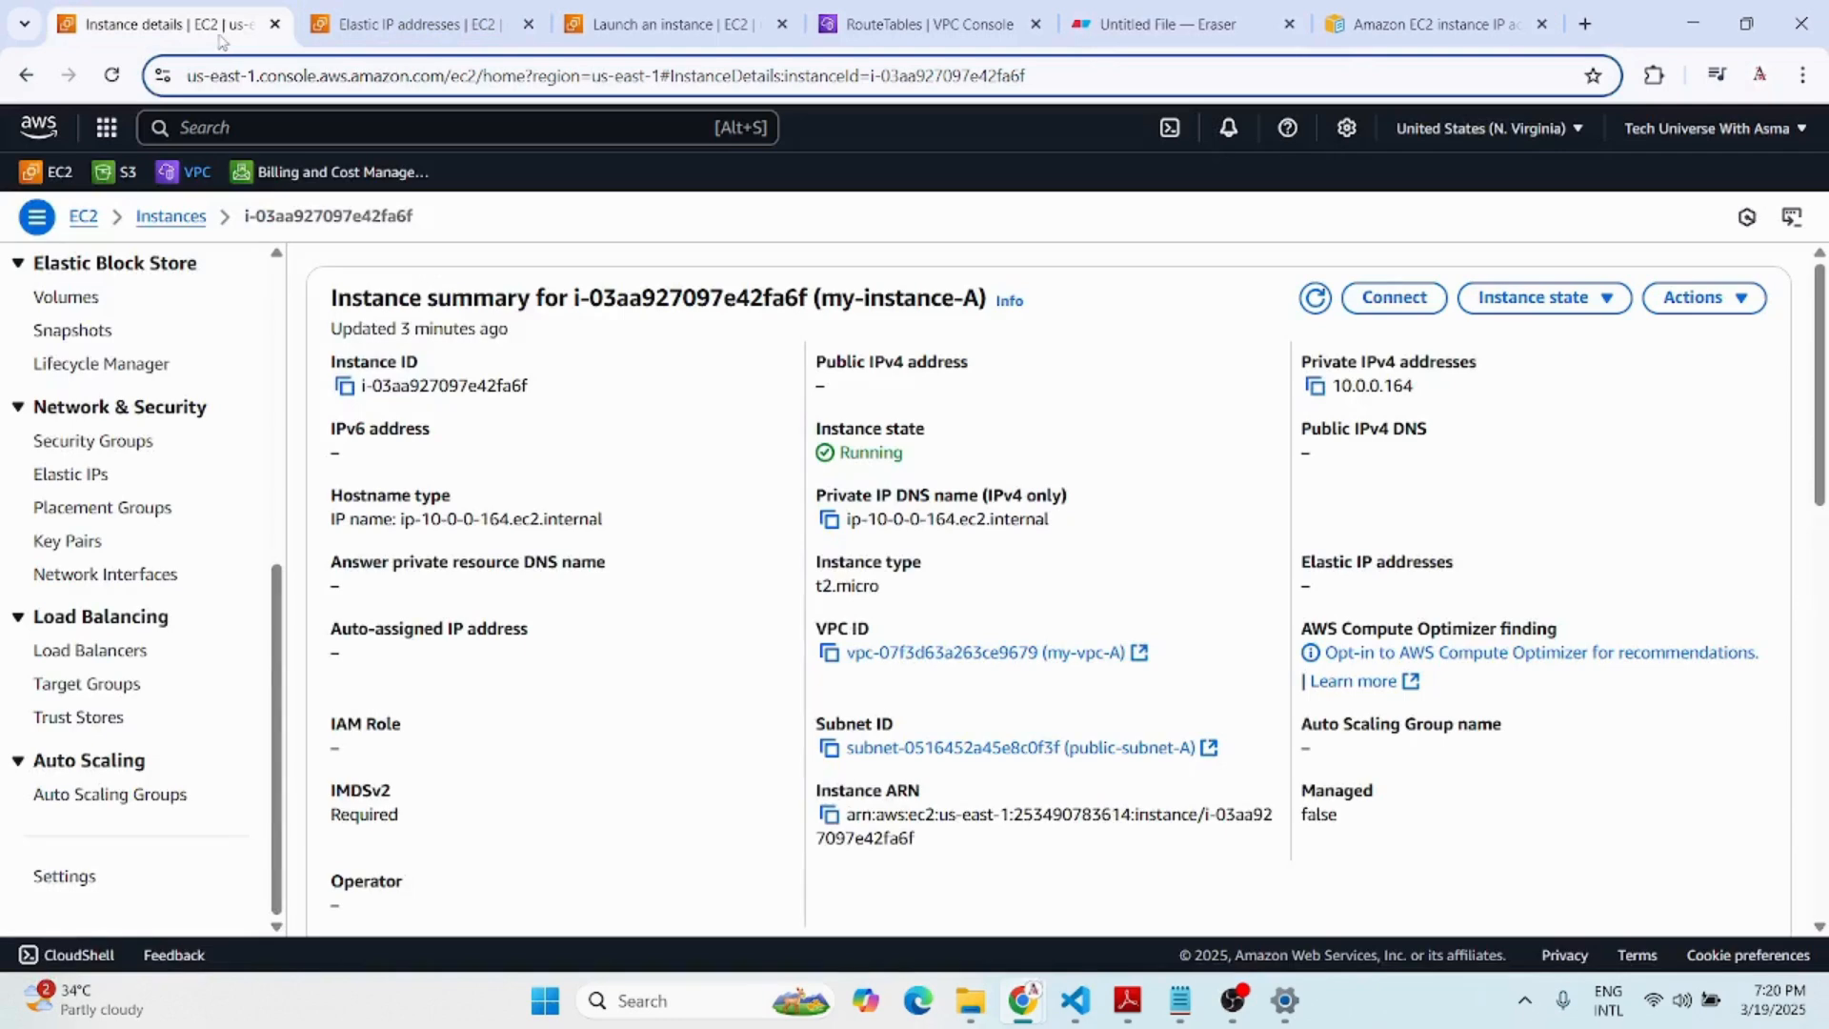
scroll(134, 343, up, 5)
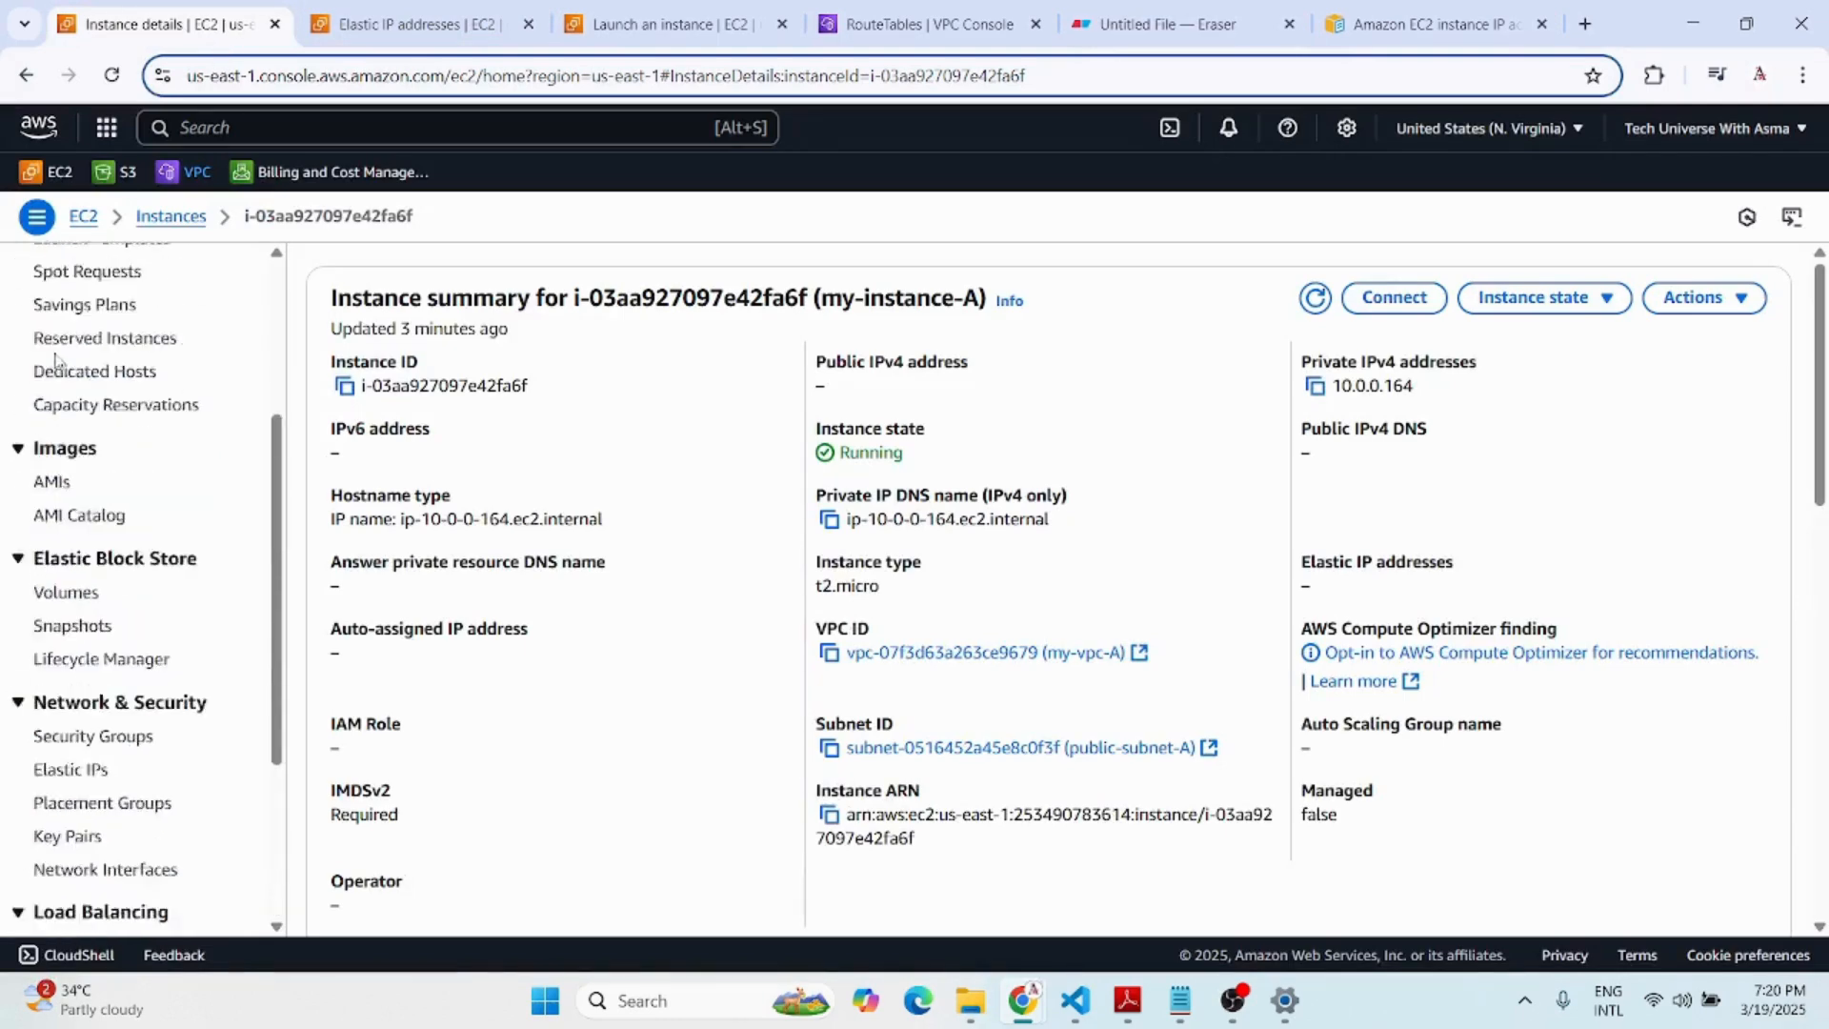
click(54, 176)
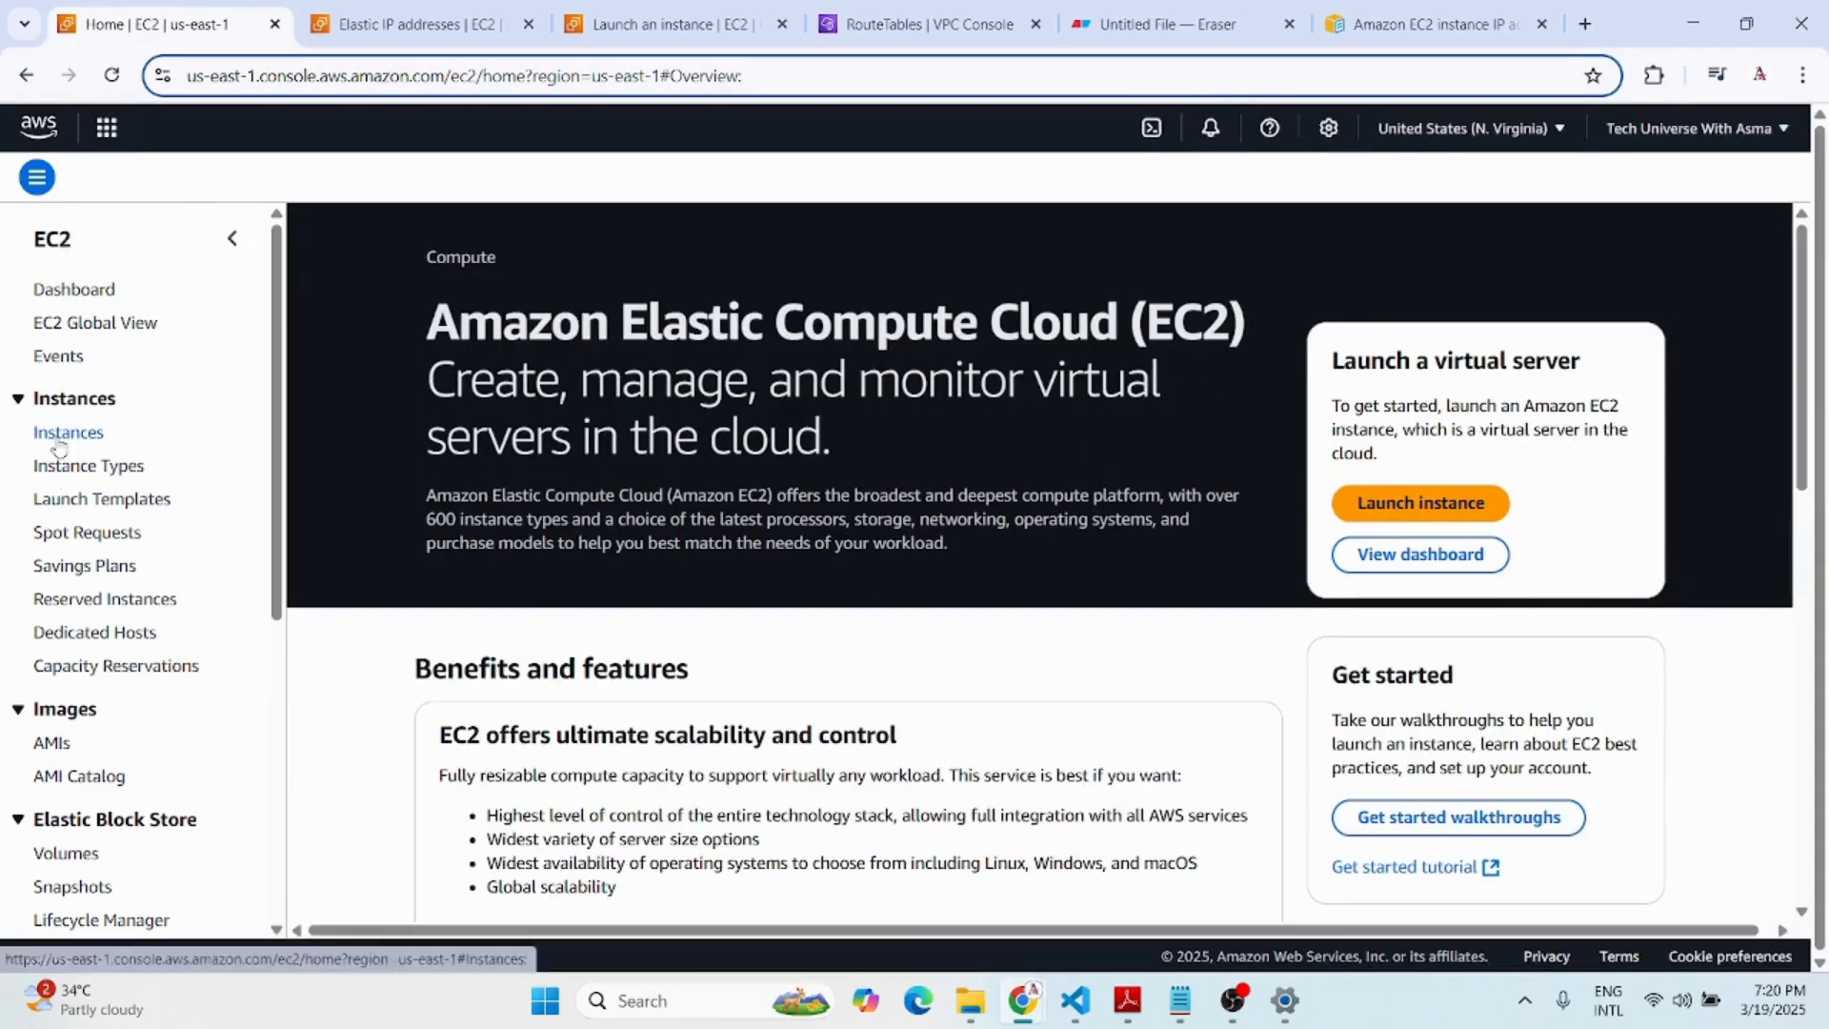
click(59, 435)
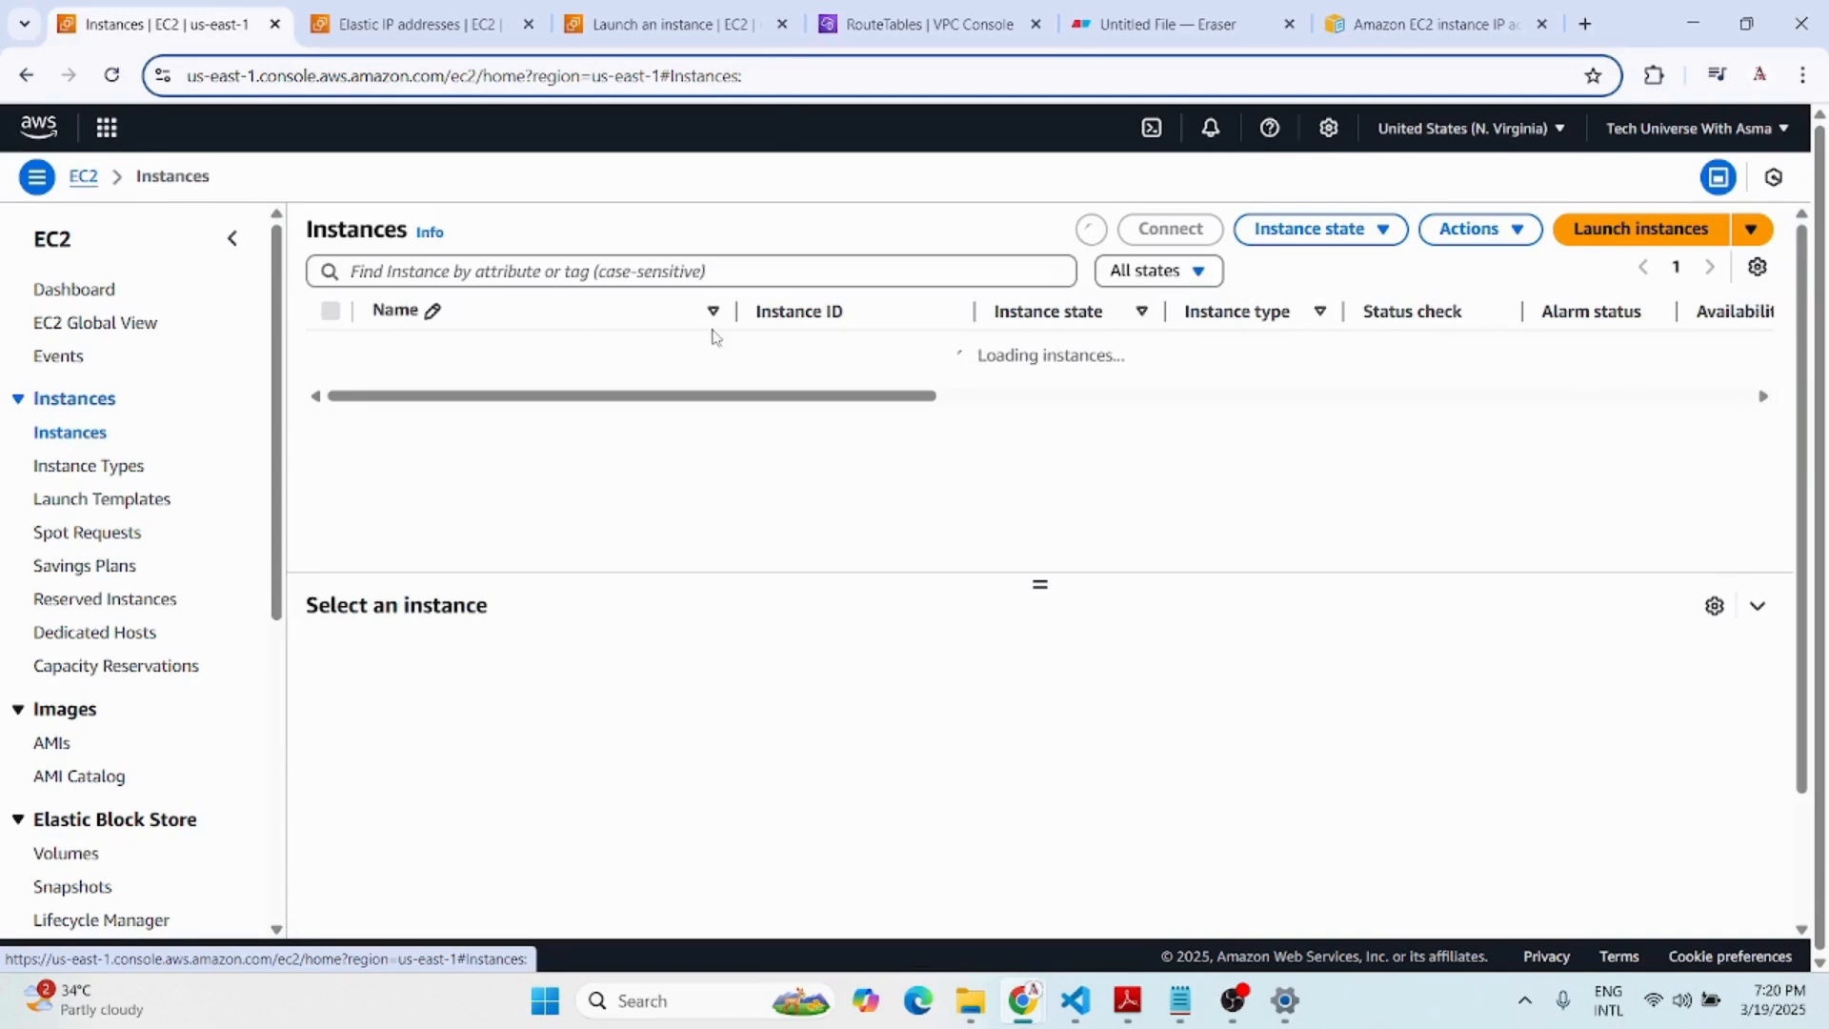
click(1184, 315)
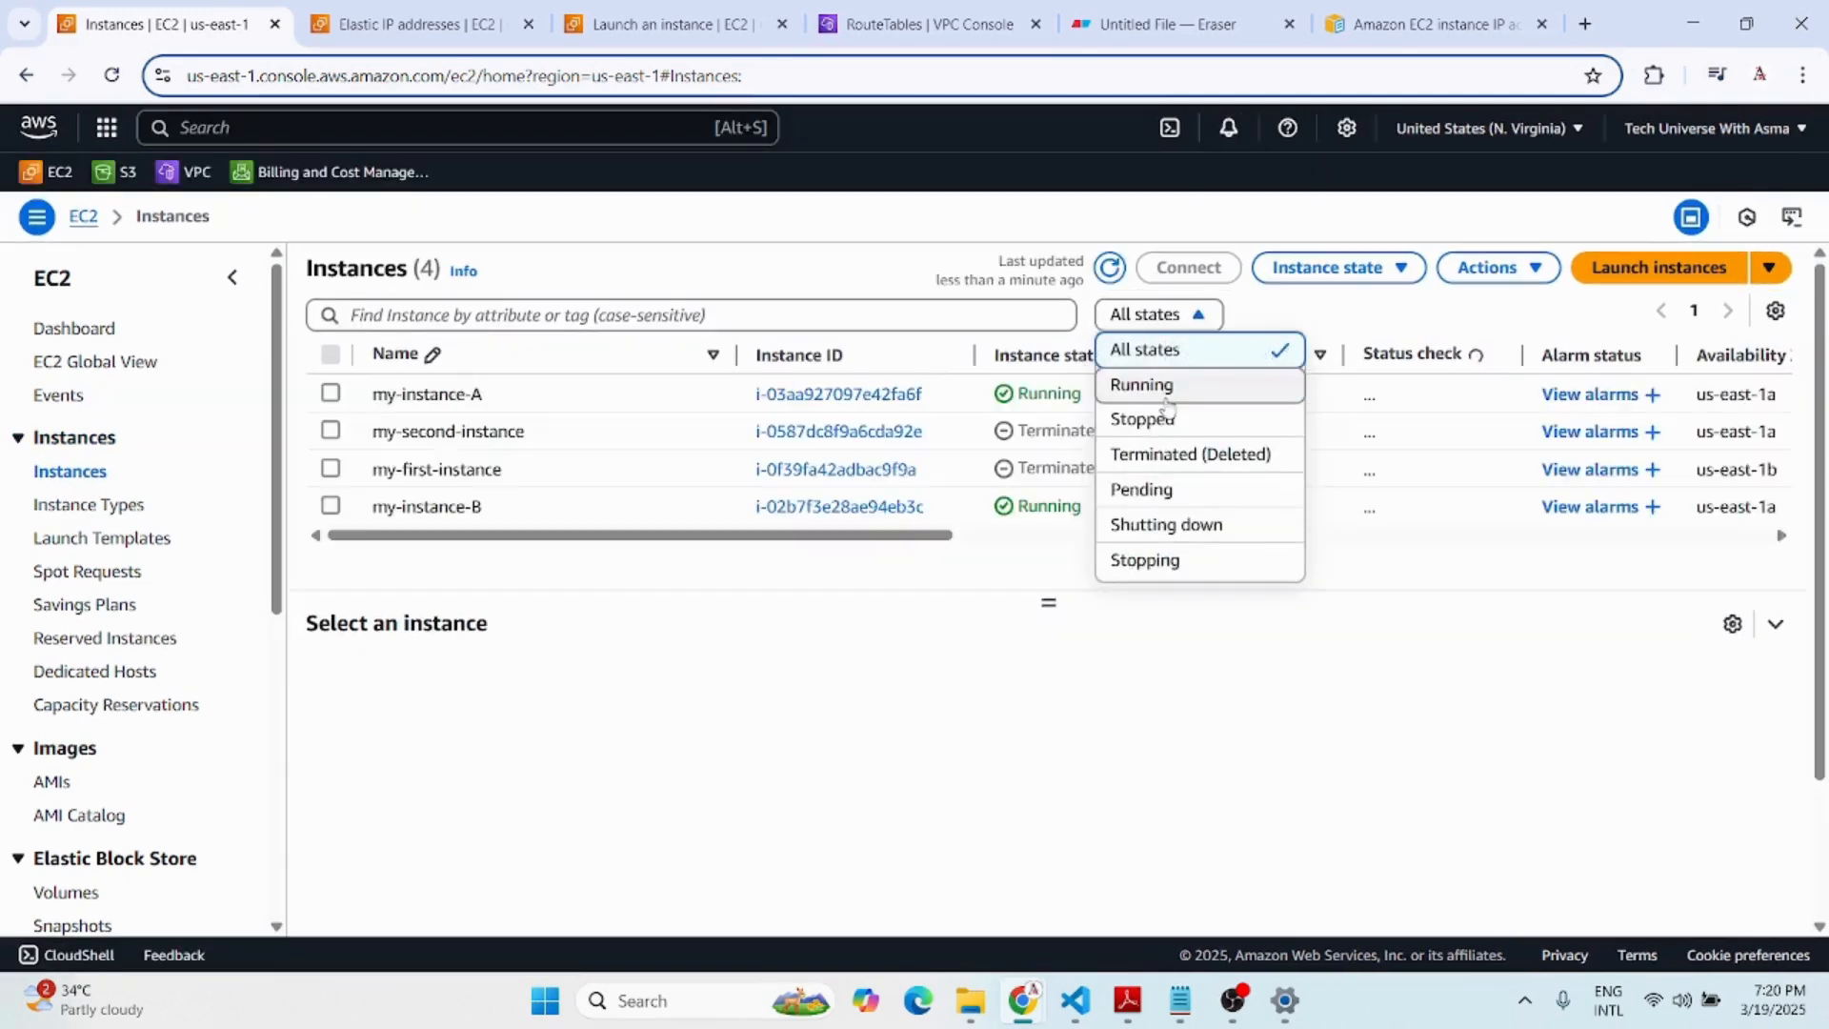
click(1134, 384)
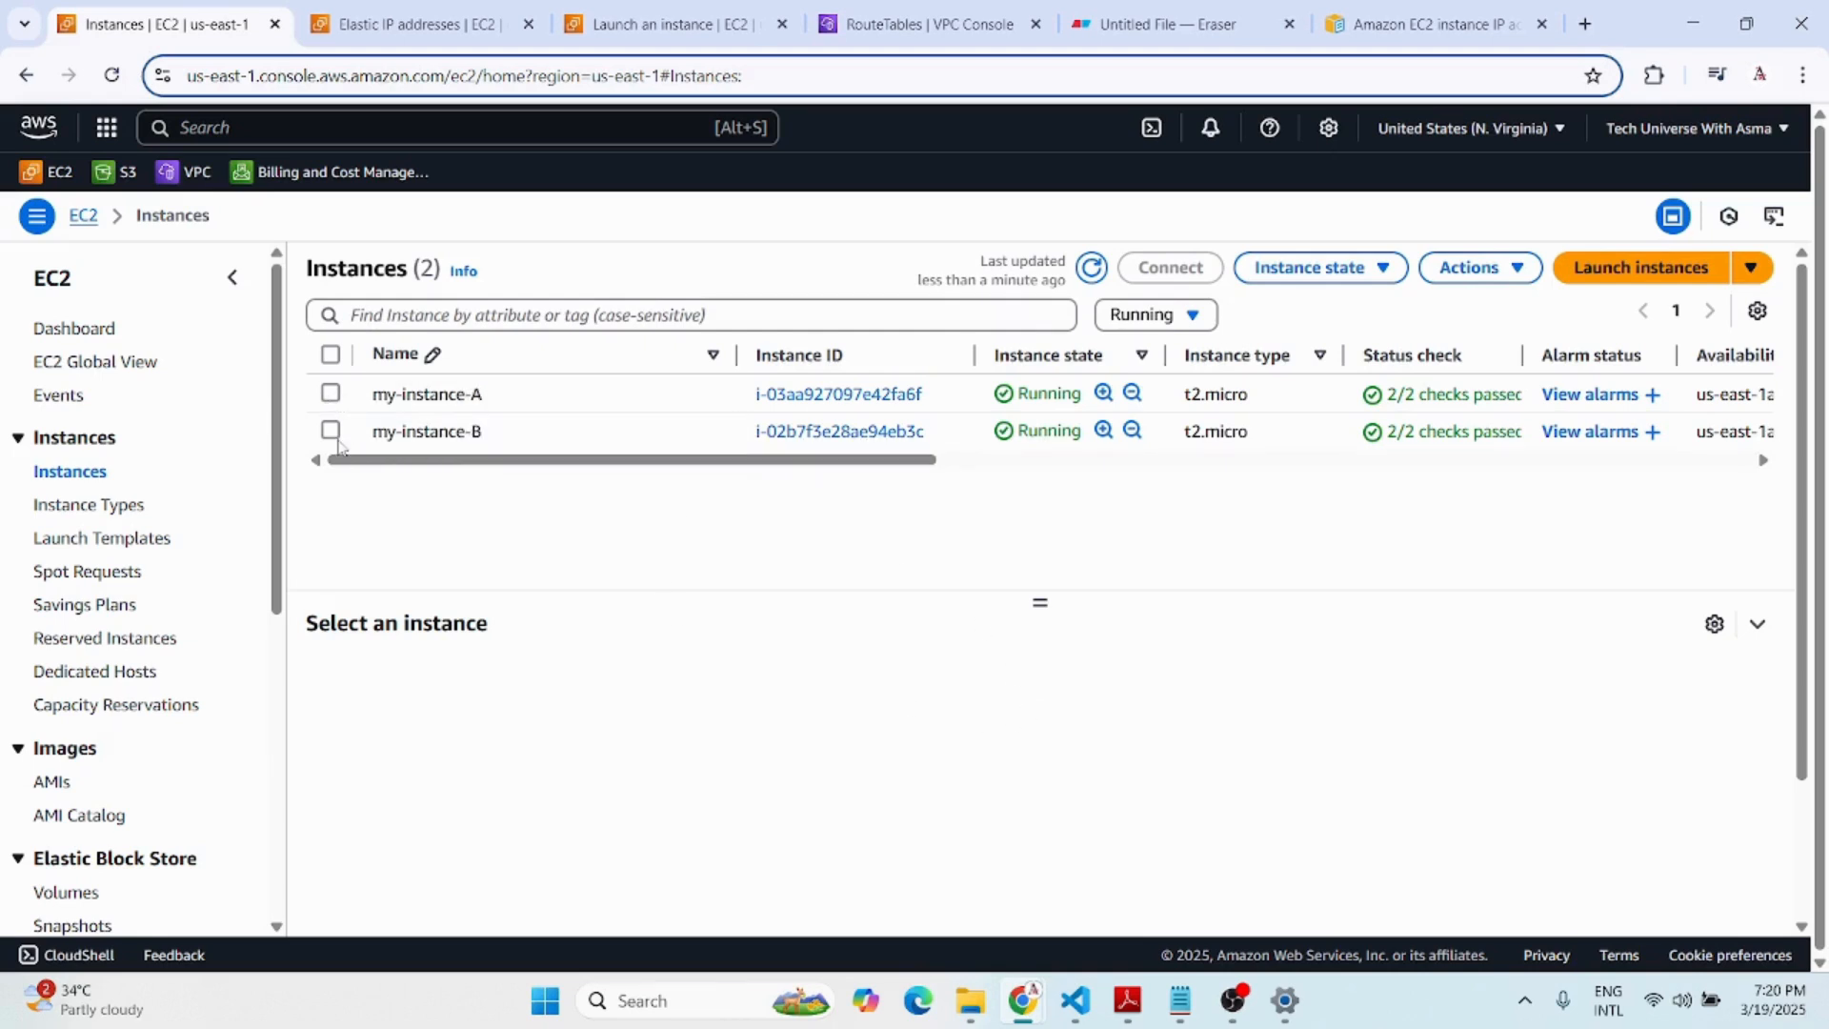
Review the instance summary of my-instance-B, including its IP addresses, VPC and subnet.
click(330, 431)
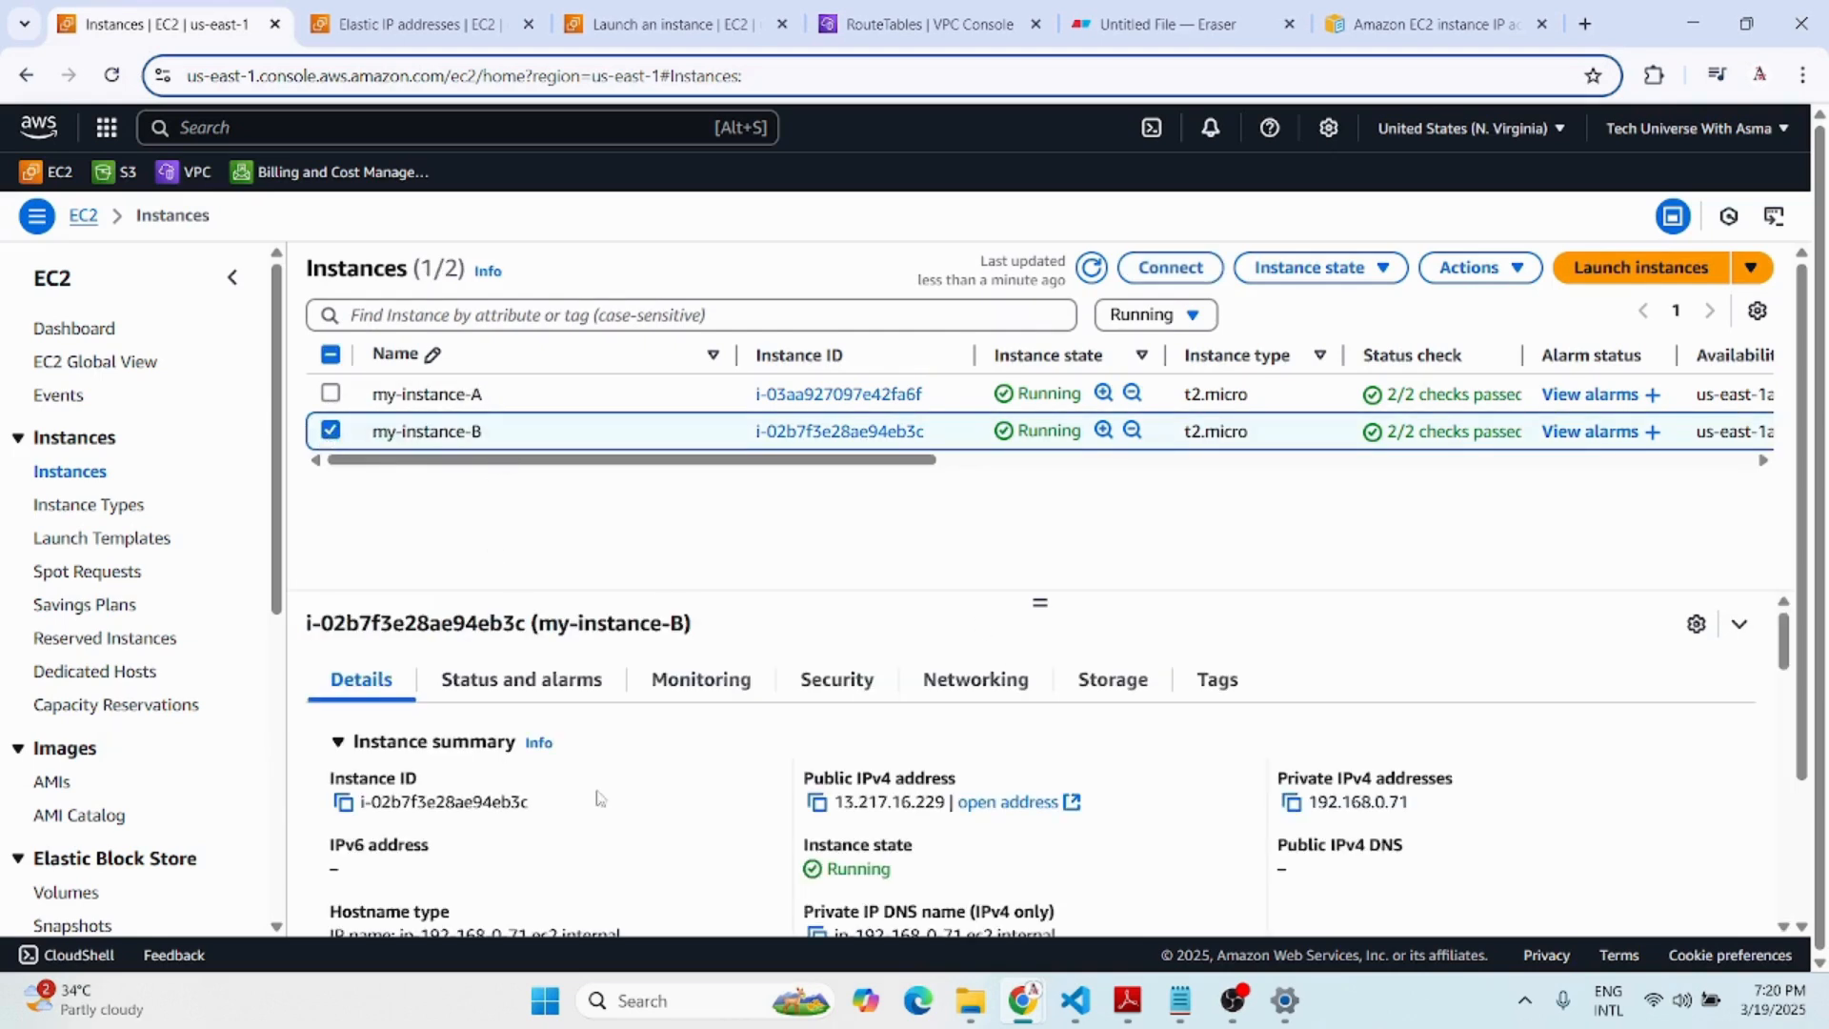
scroll(624, 831, down, 1)
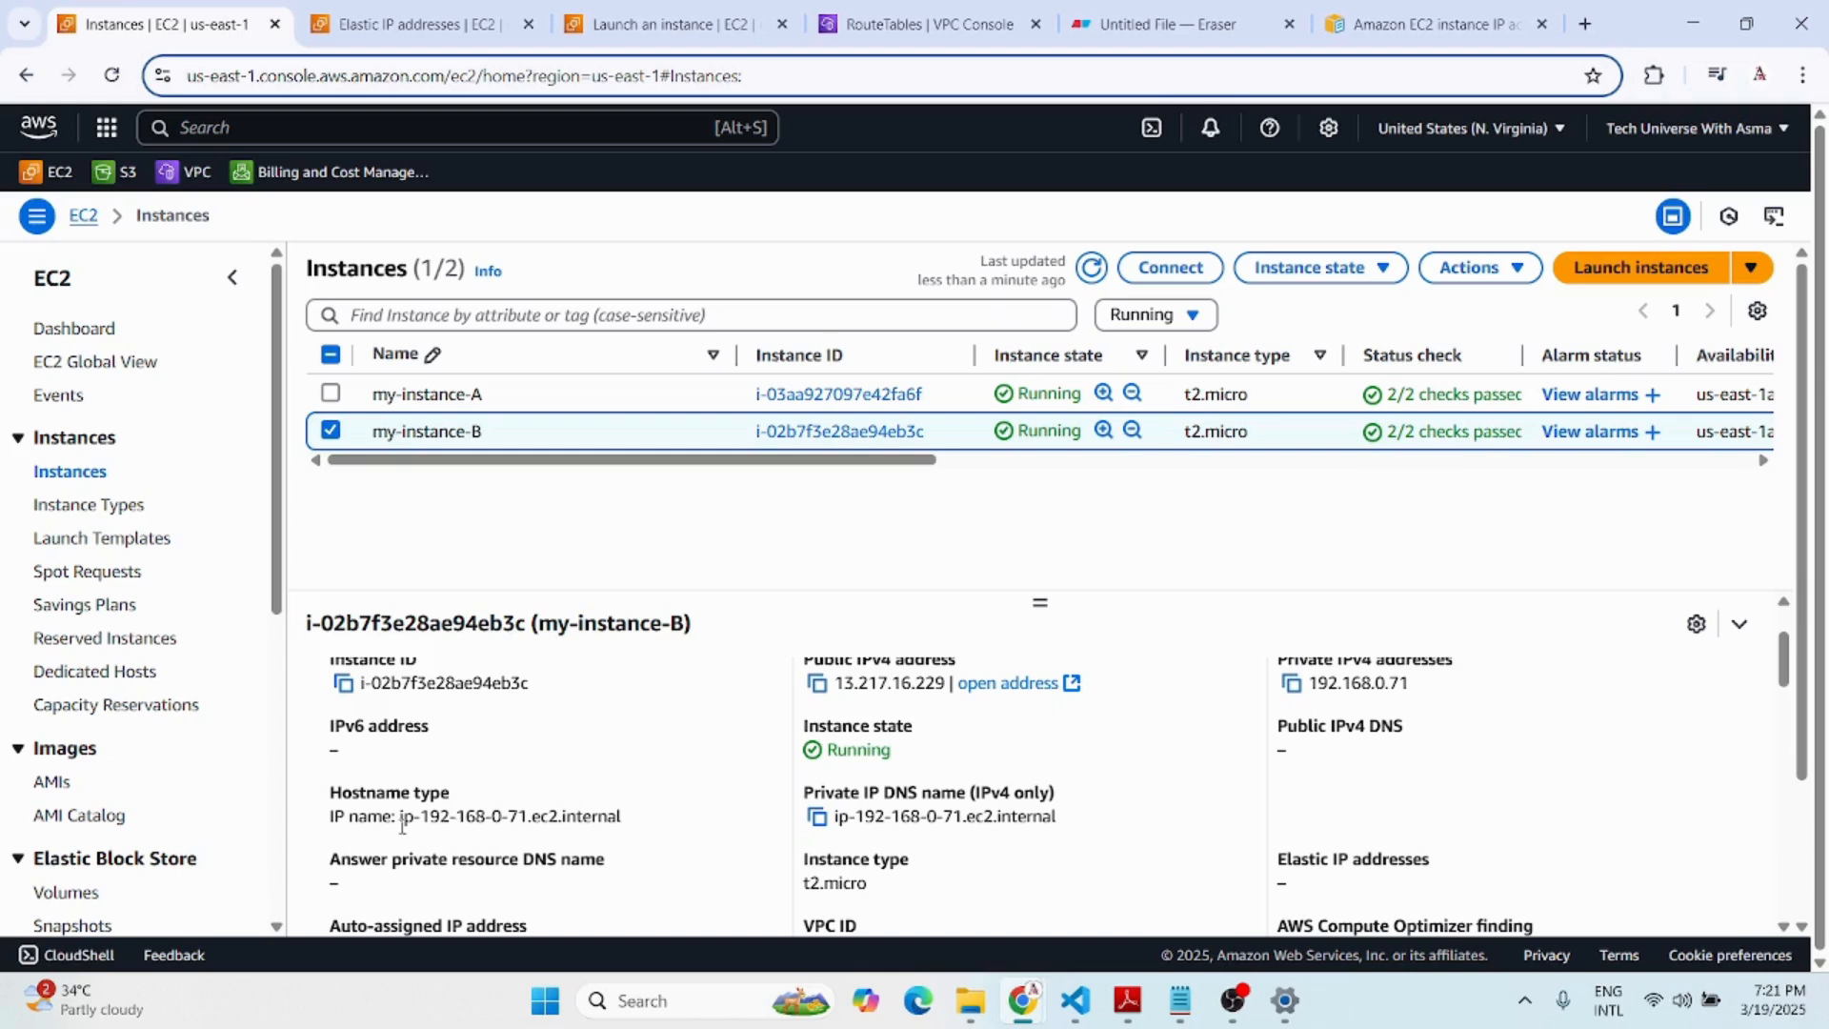
scroll(402, 825, down, 2)
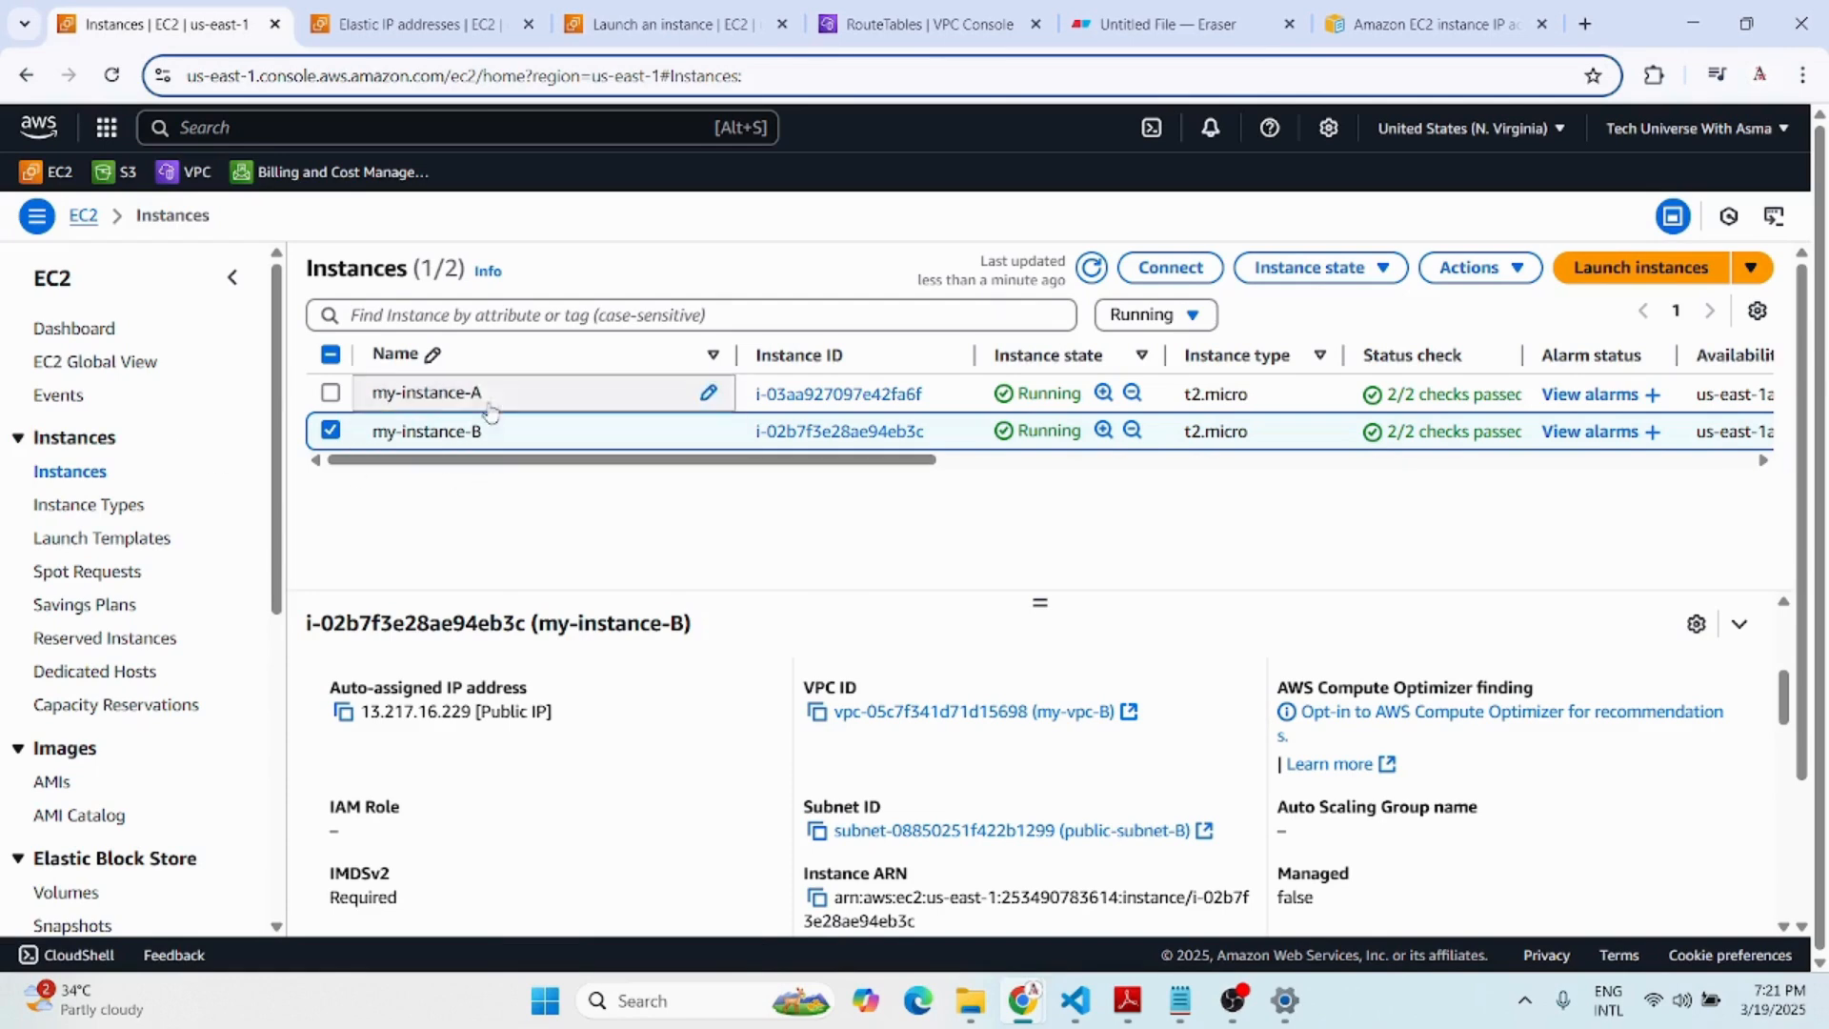
click(331, 431)
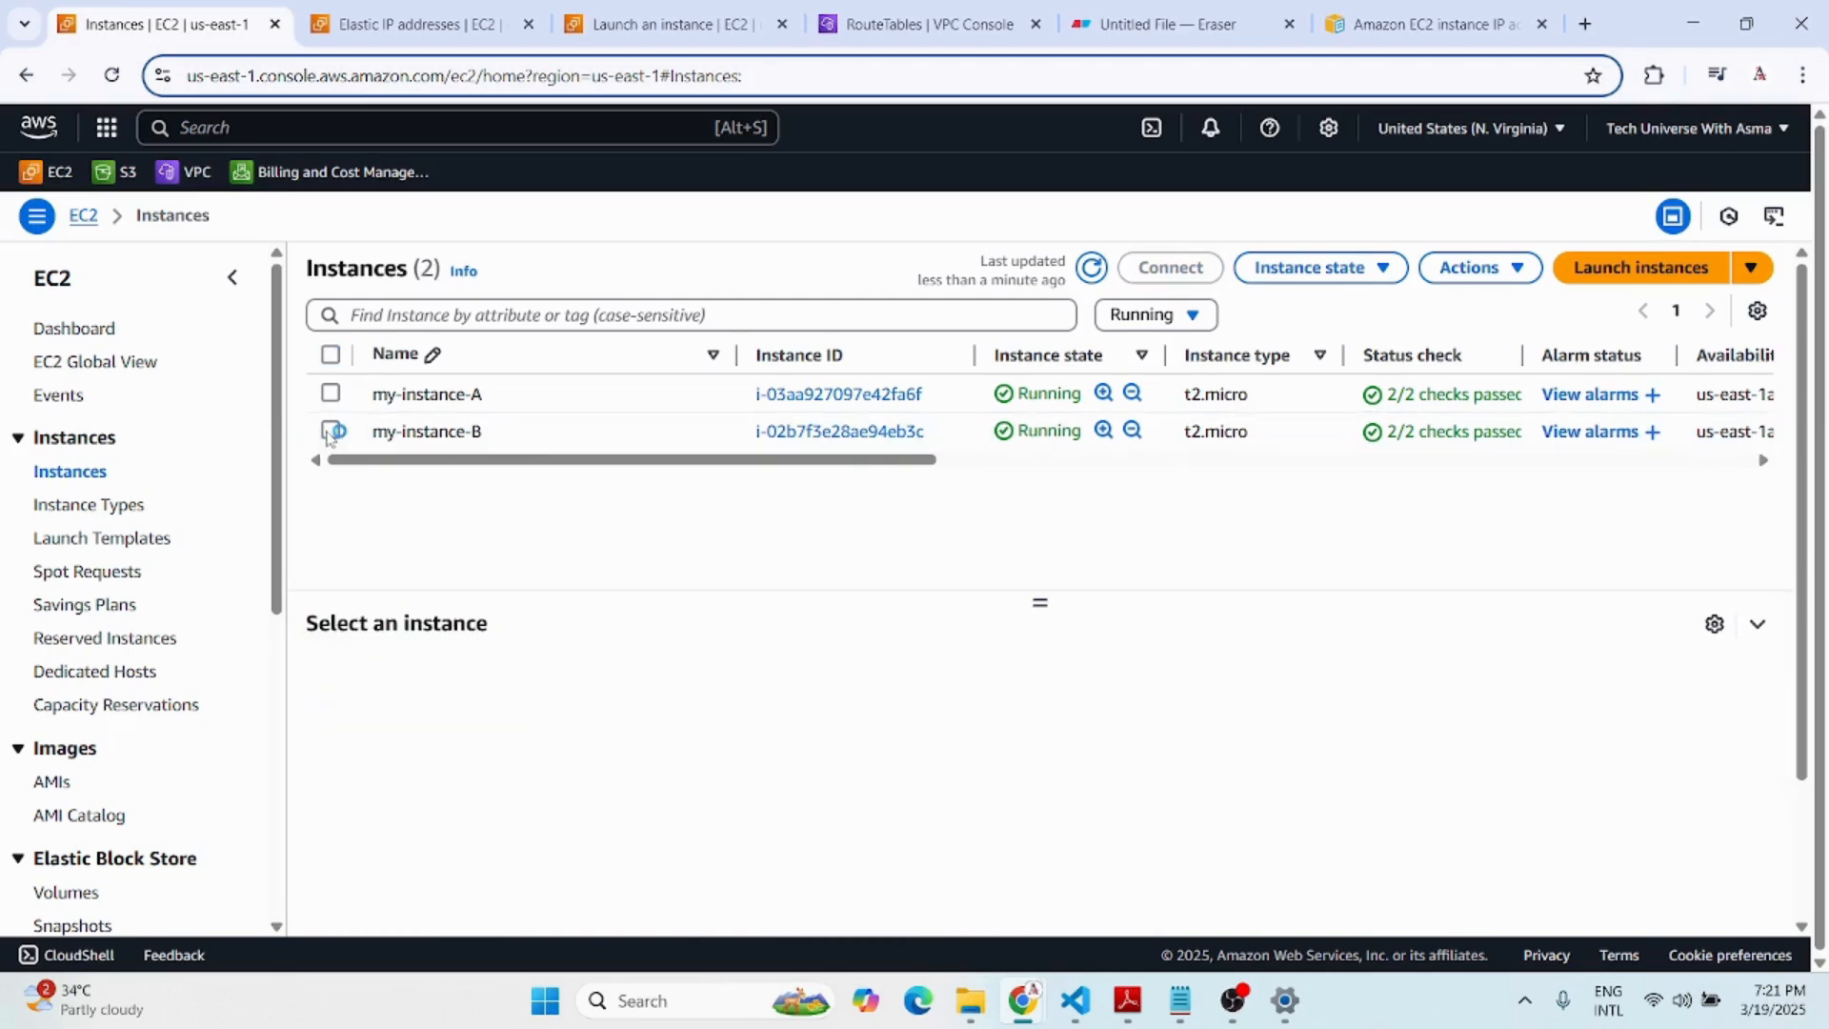
Copy my-instance-B's public IPv4 address and load it in a new browser tab to test its web page.
click(331, 432)
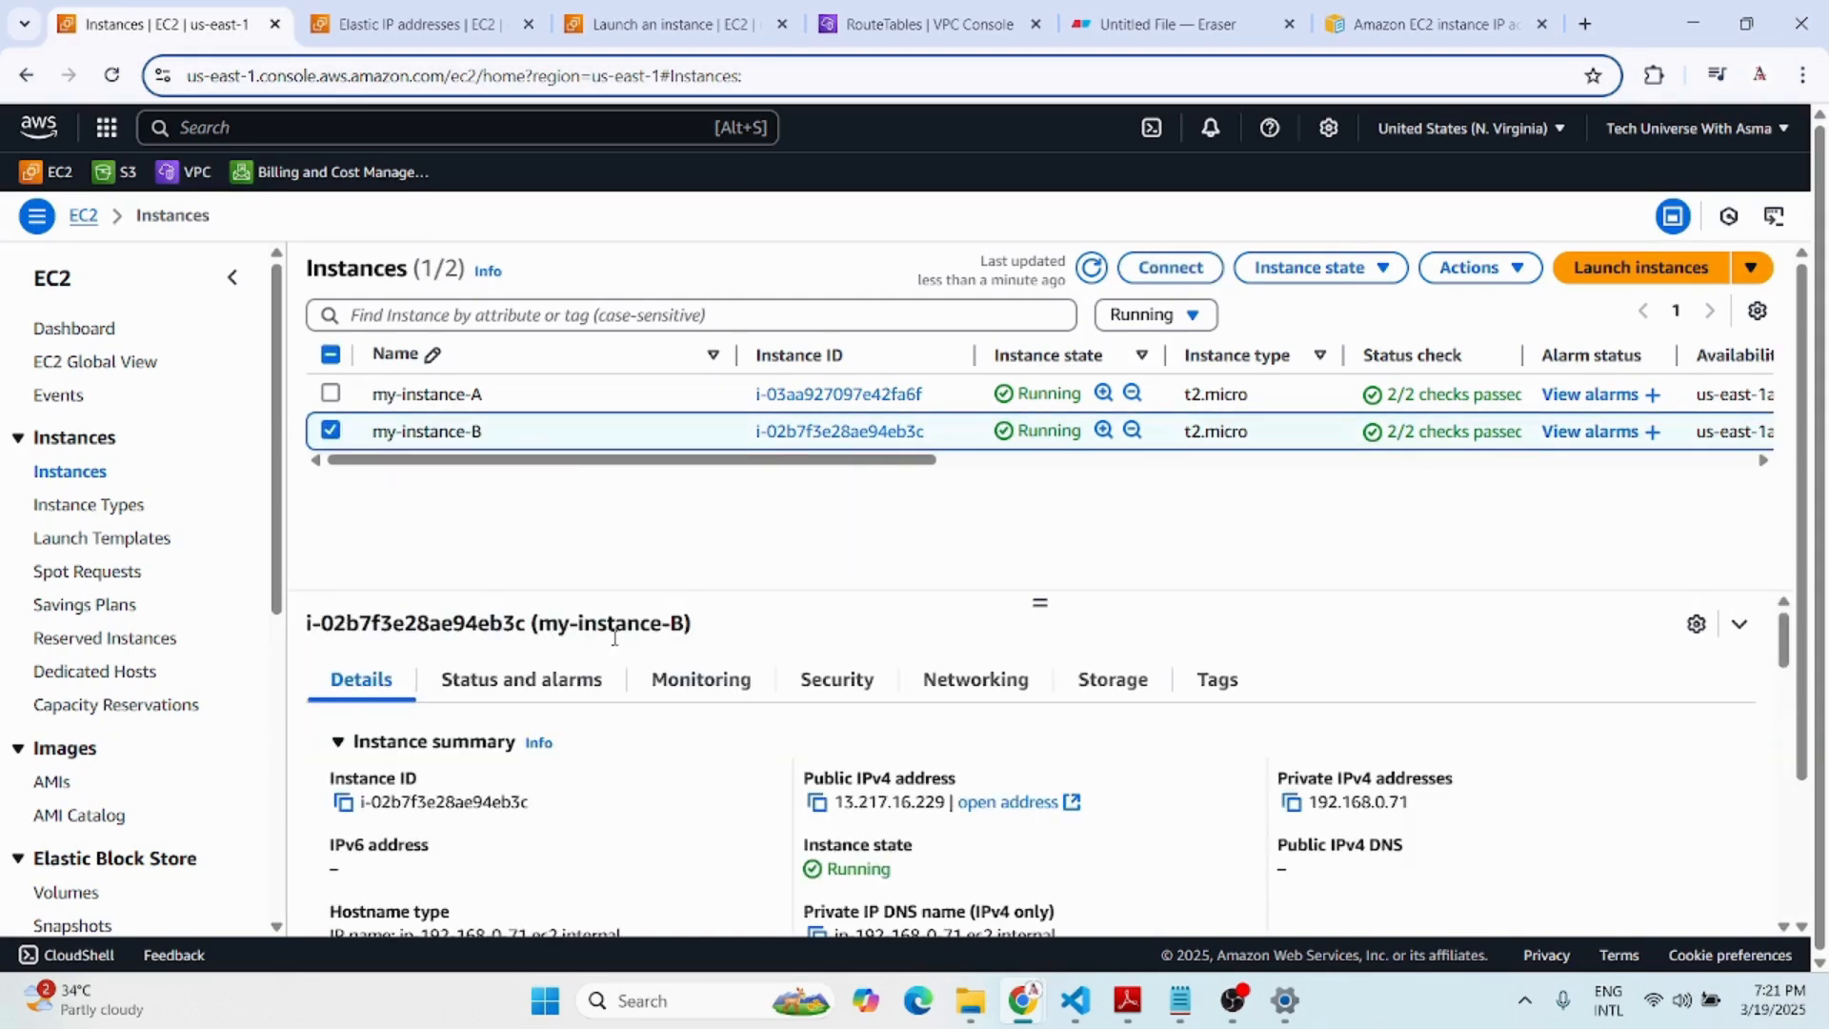
click(818, 803)
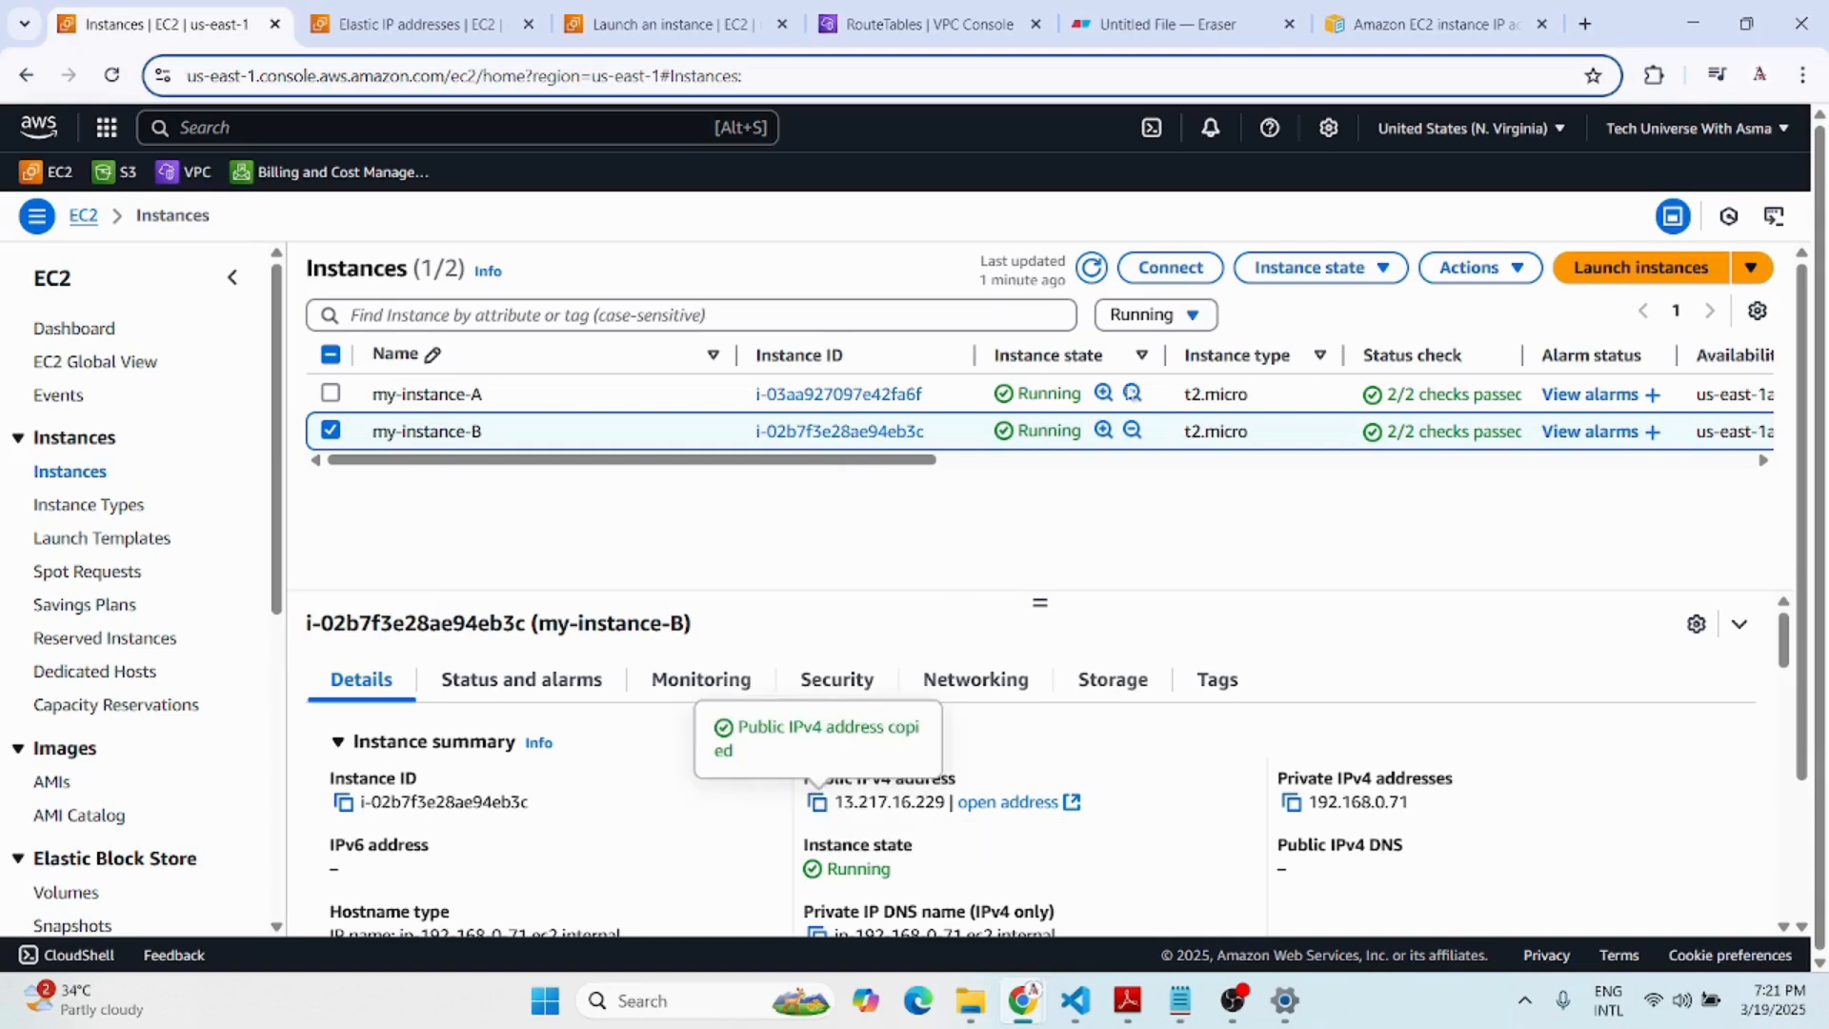
click(1585, 23)
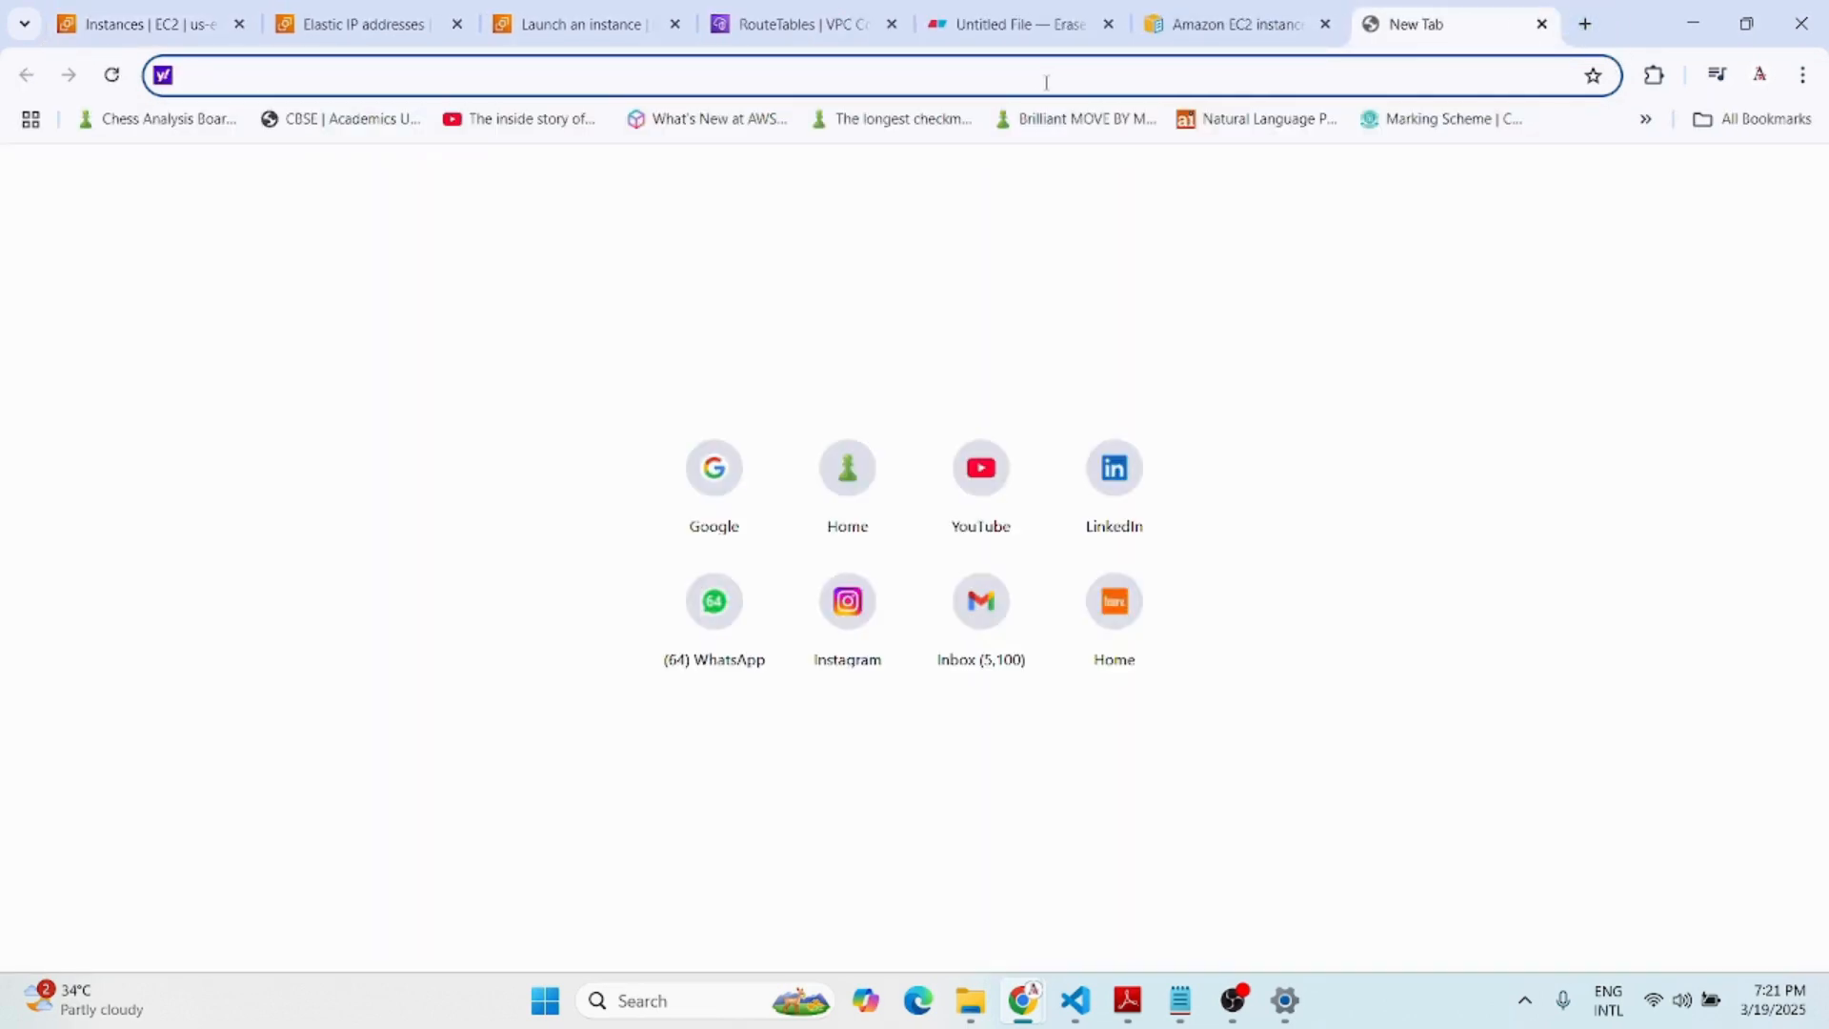
key(ctrl+v)
key(Return)
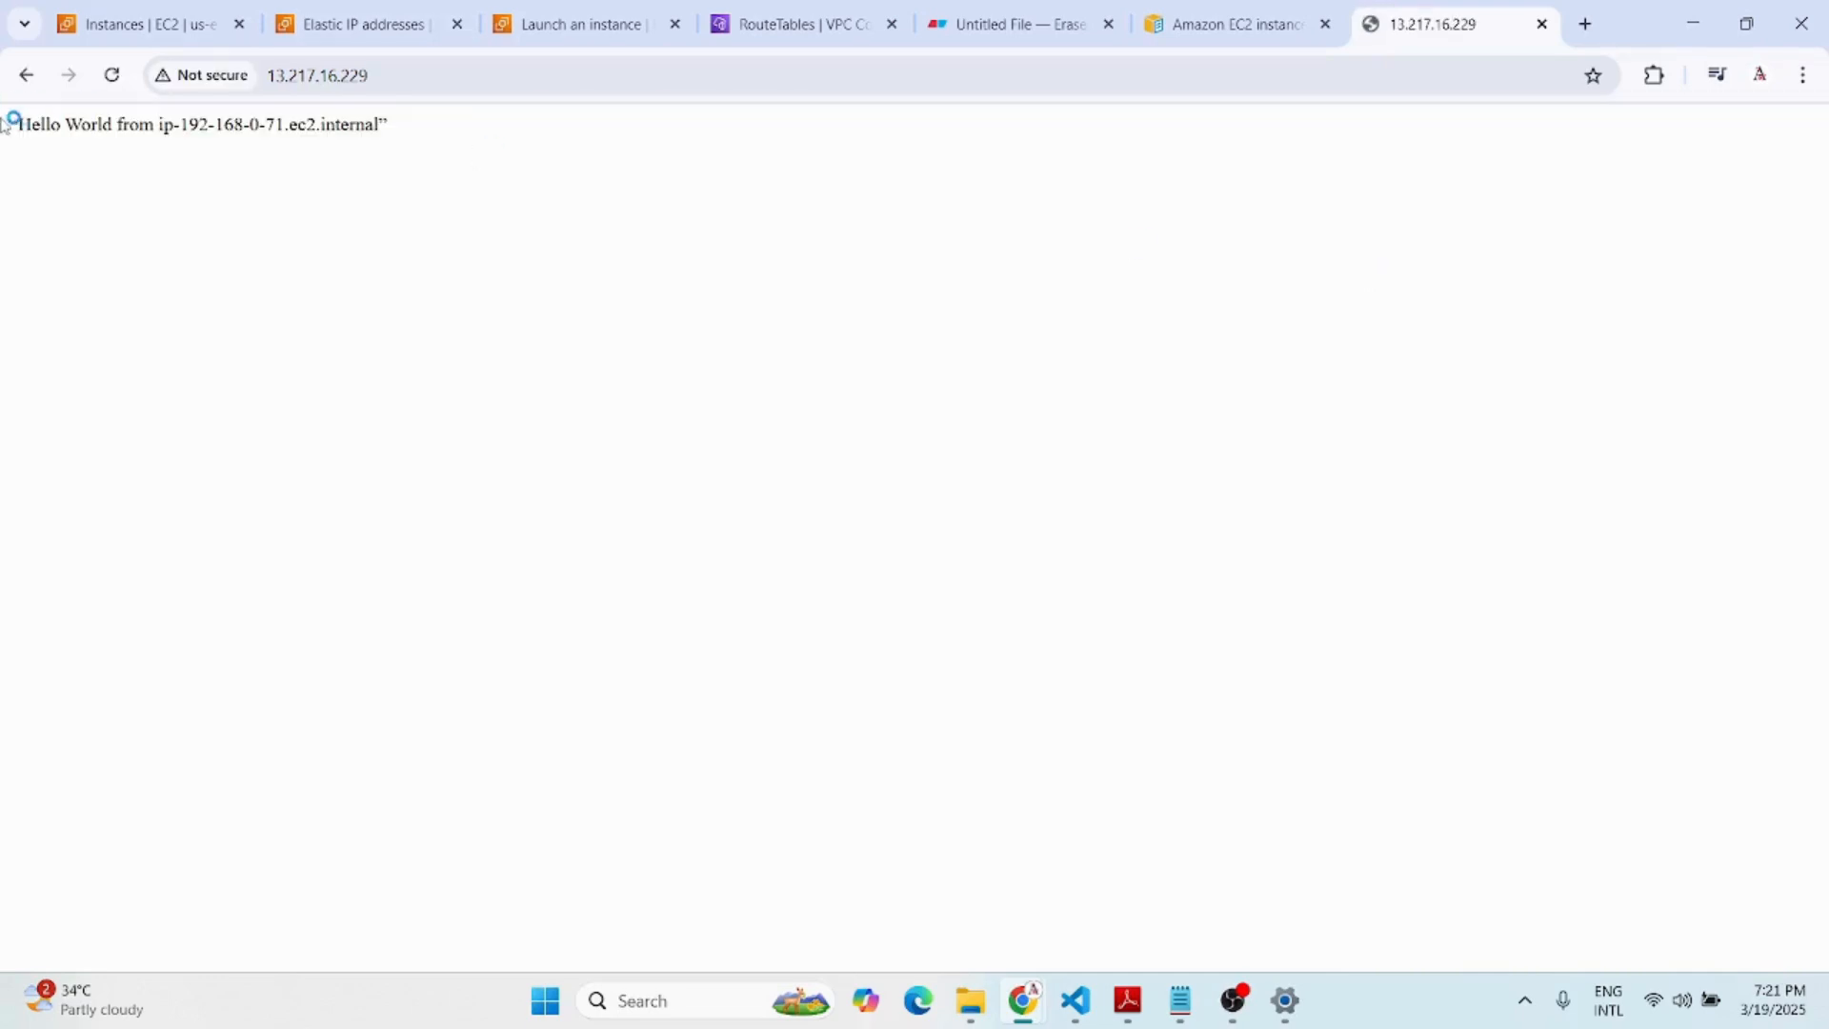
drag(454, 135, 8, 126)
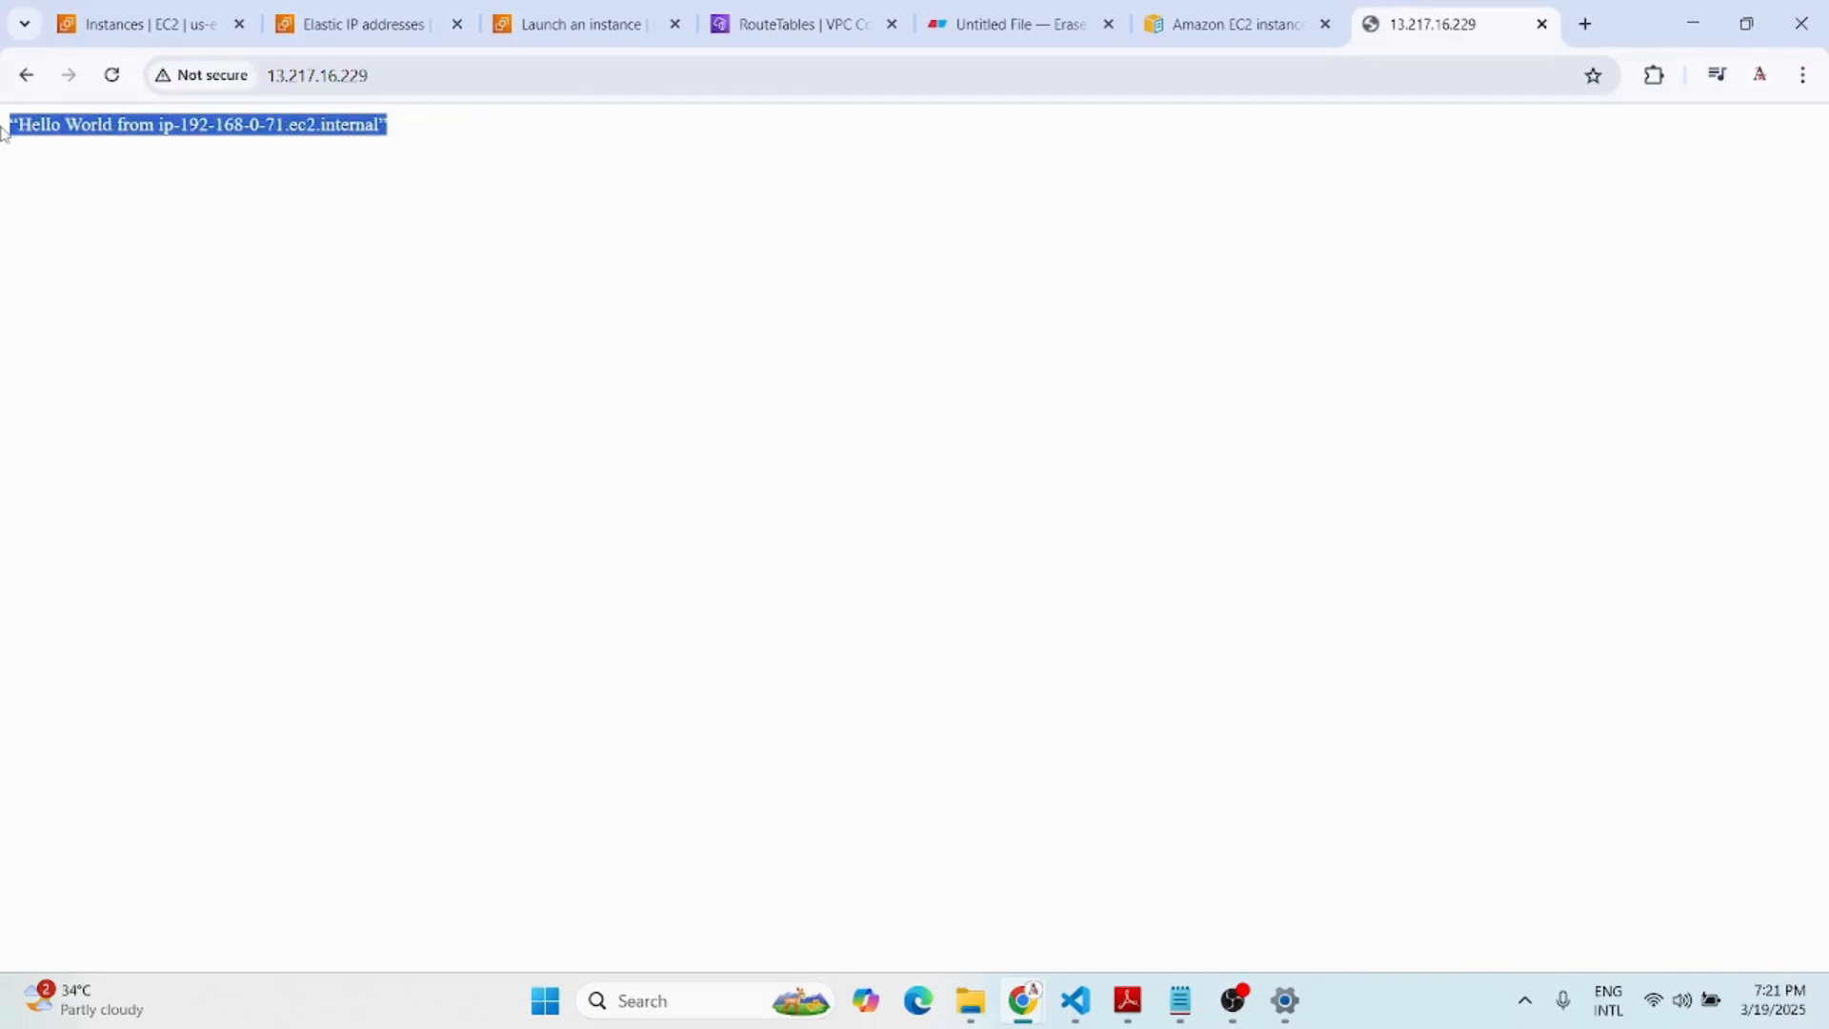
Select only my-instance-A in the EC2 instance list and check its public IPv4 address field.
click(123, 26)
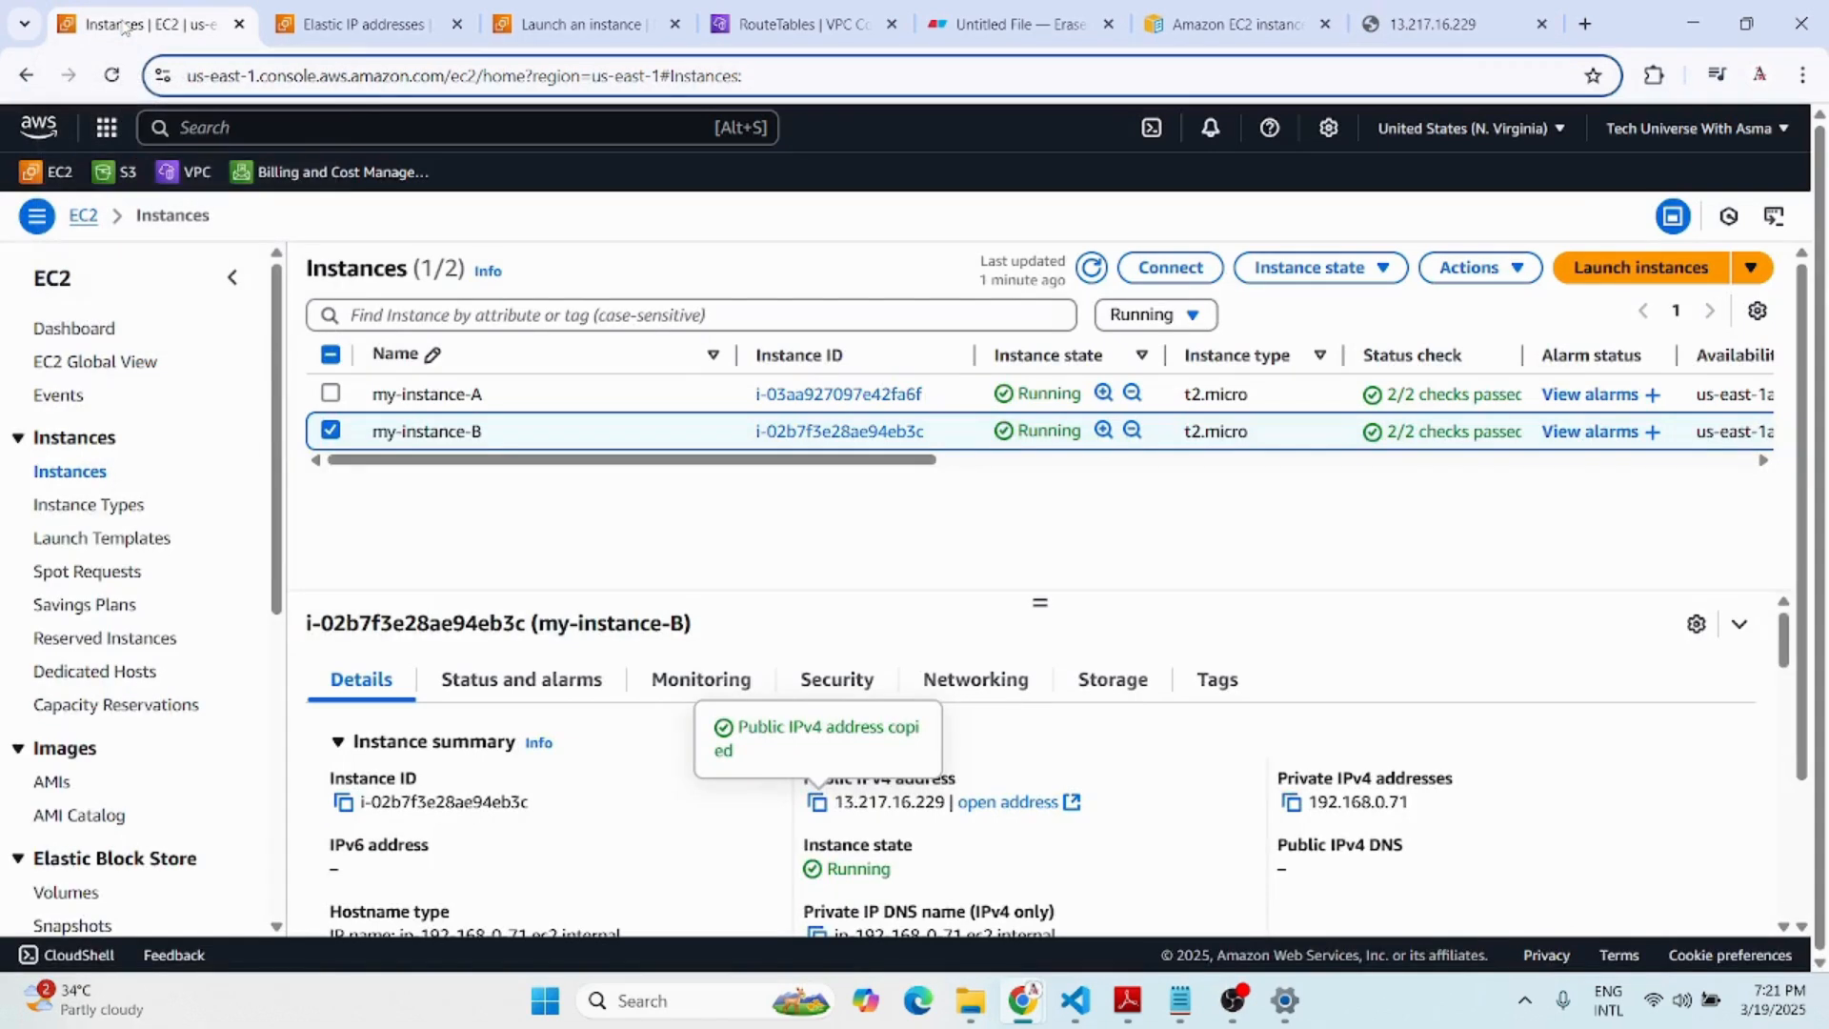
click(330, 431)
click(330, 393)
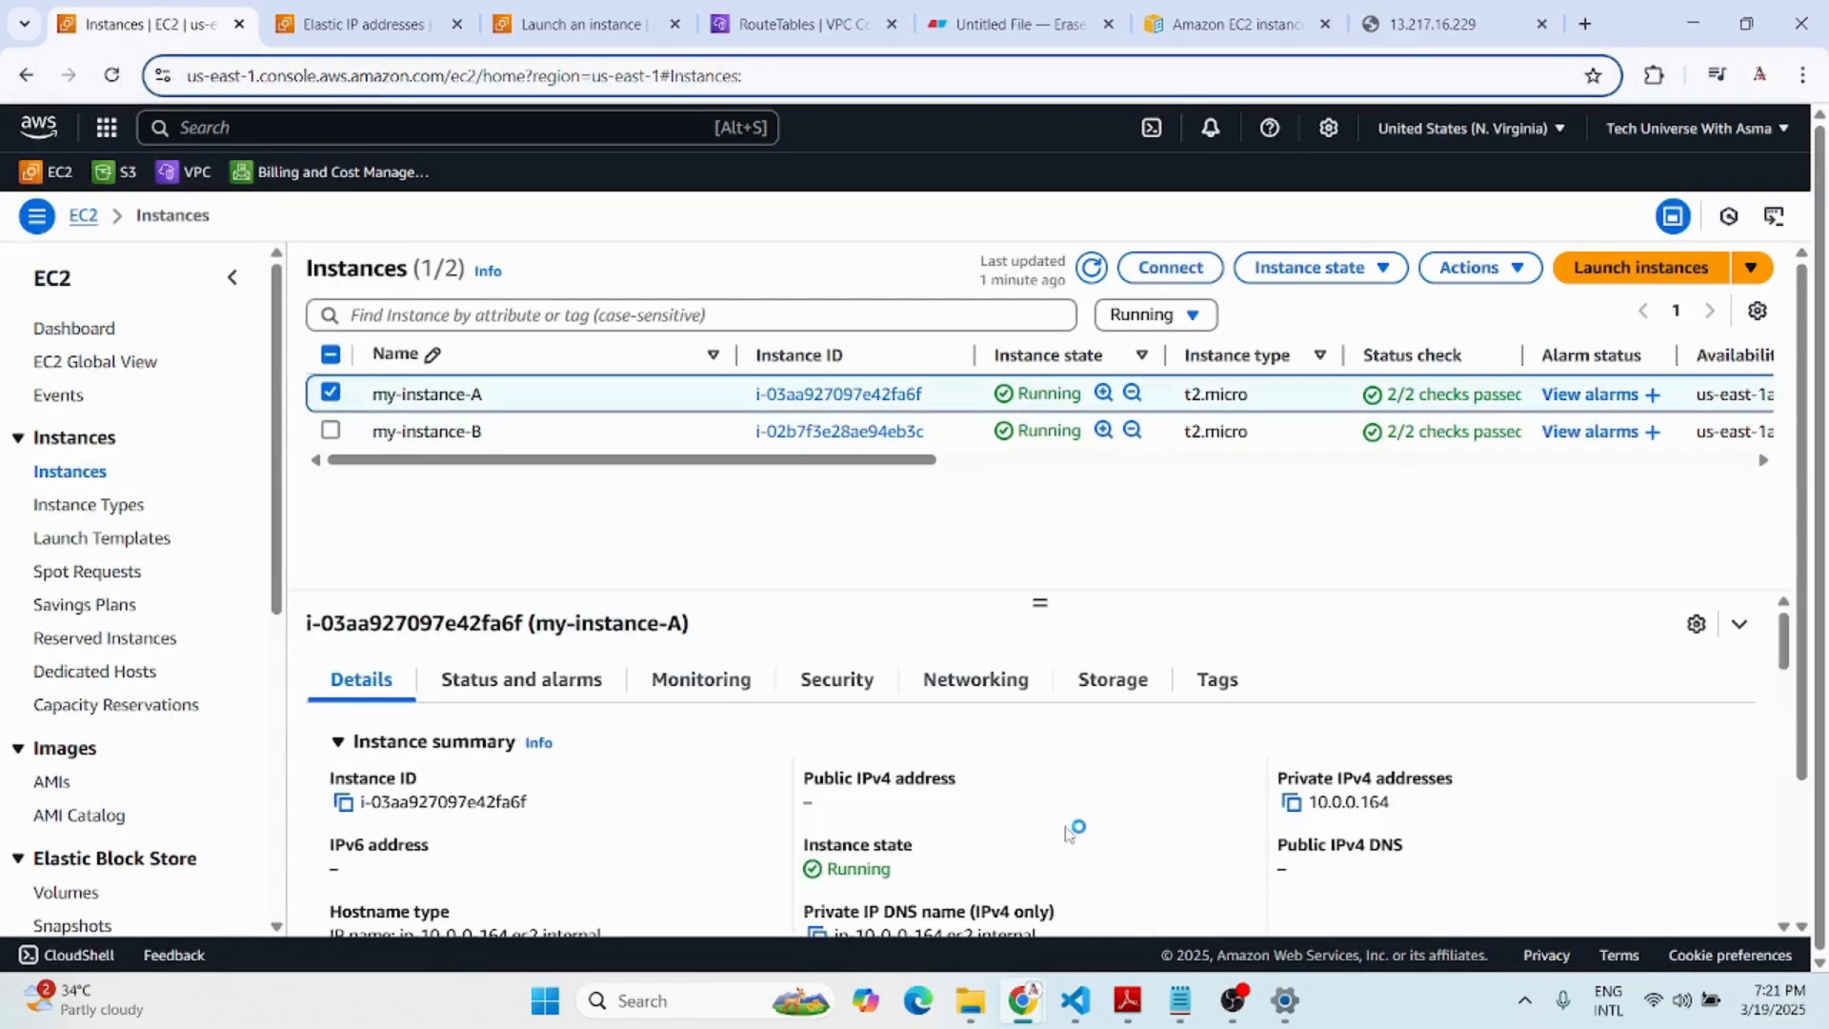
scroll(1067, 832, down, 1)
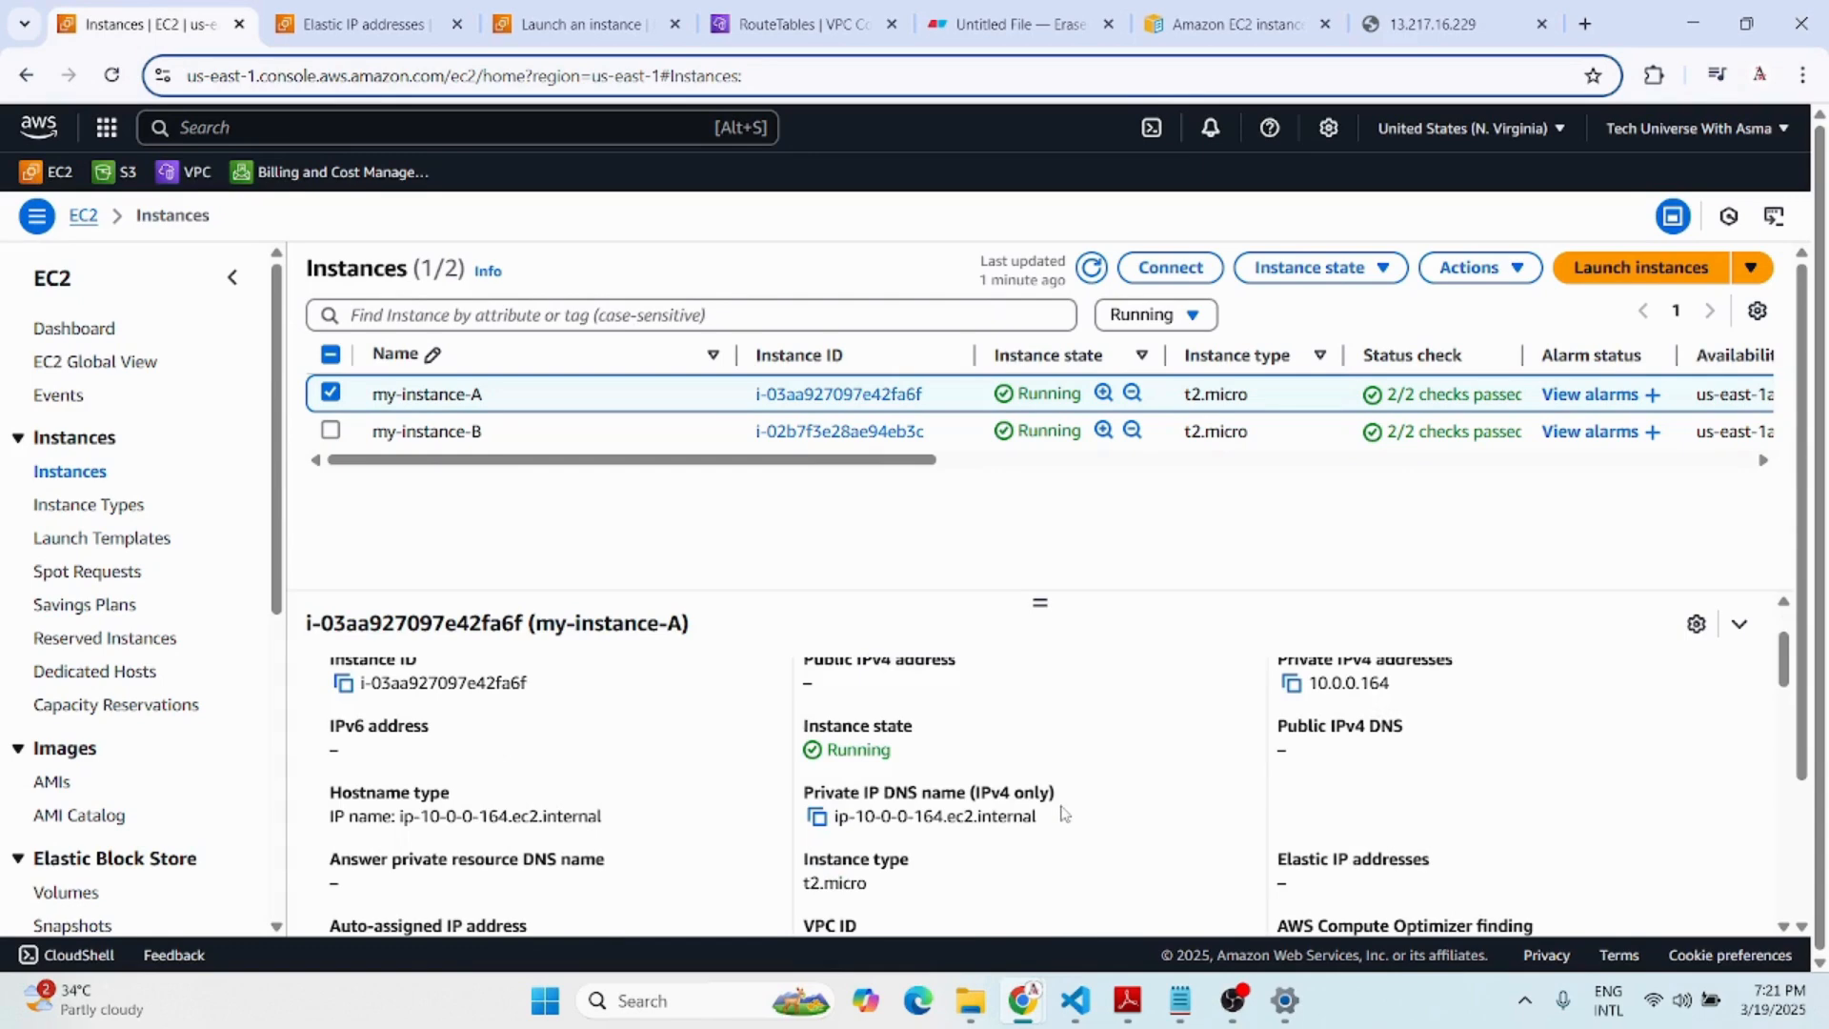
scroll(1064, 812, up, 1)
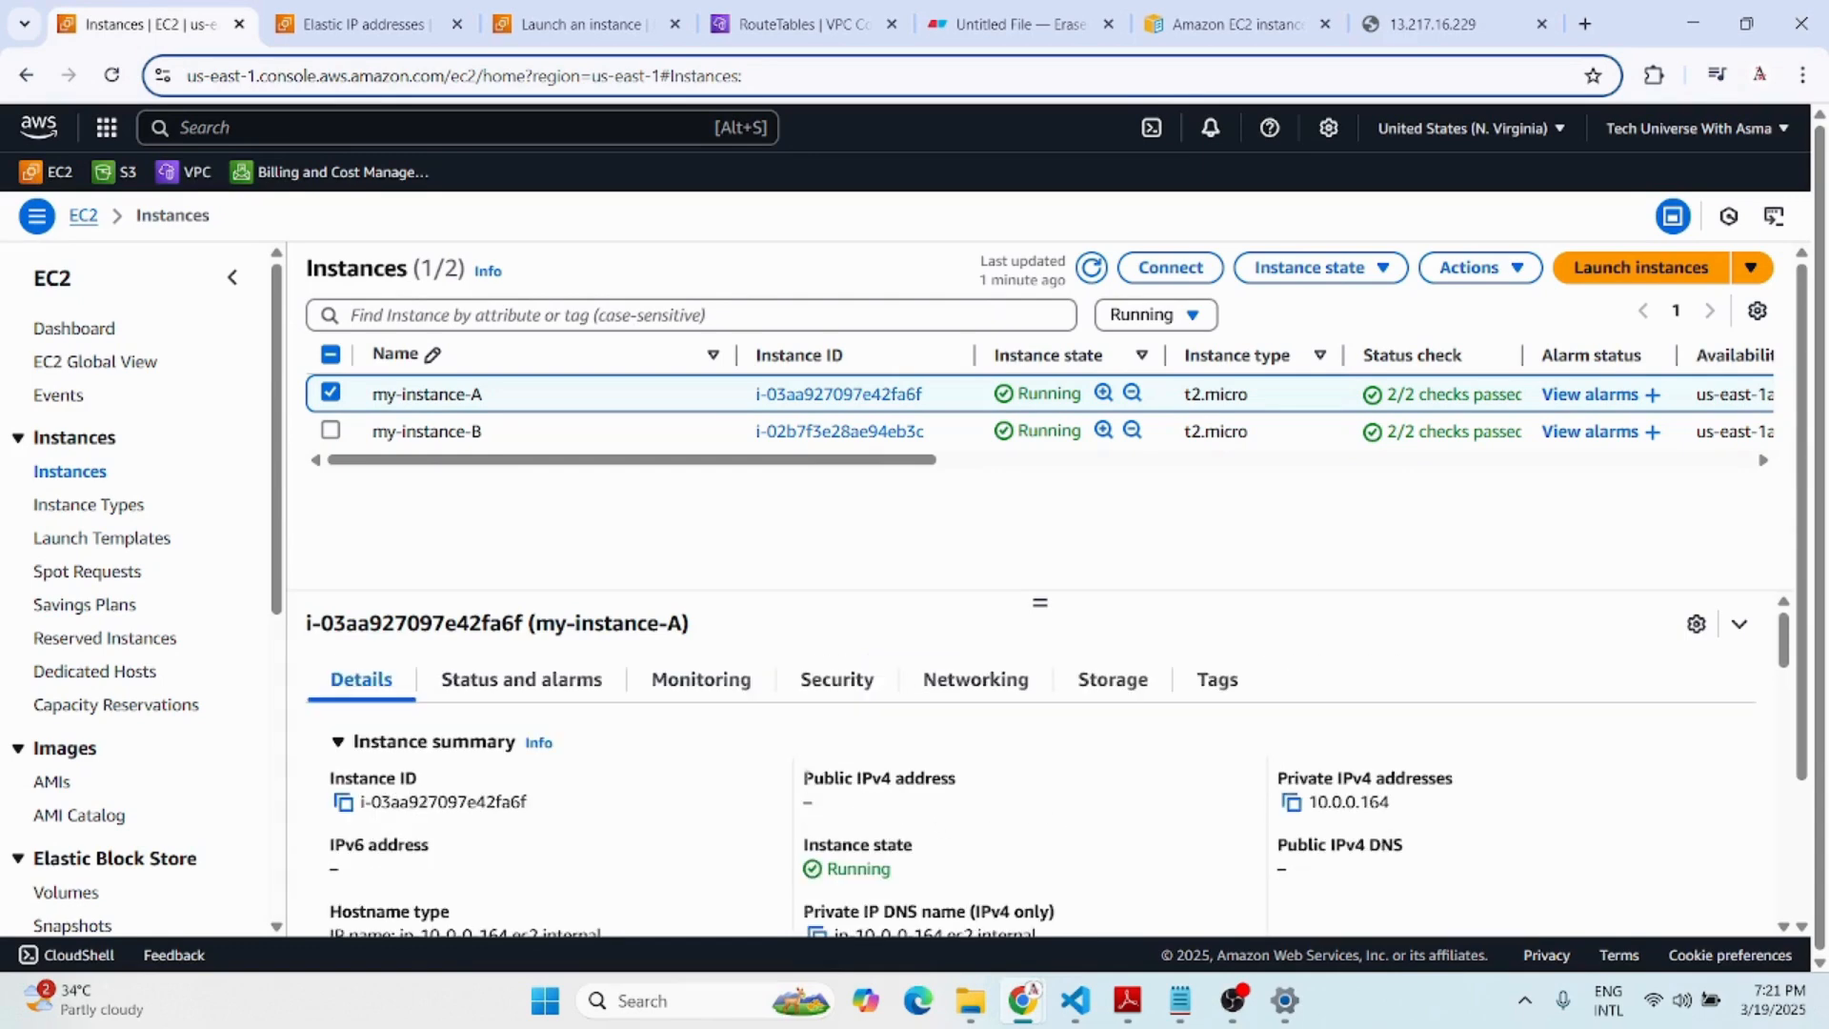
drag(804, 777, 942, 820)
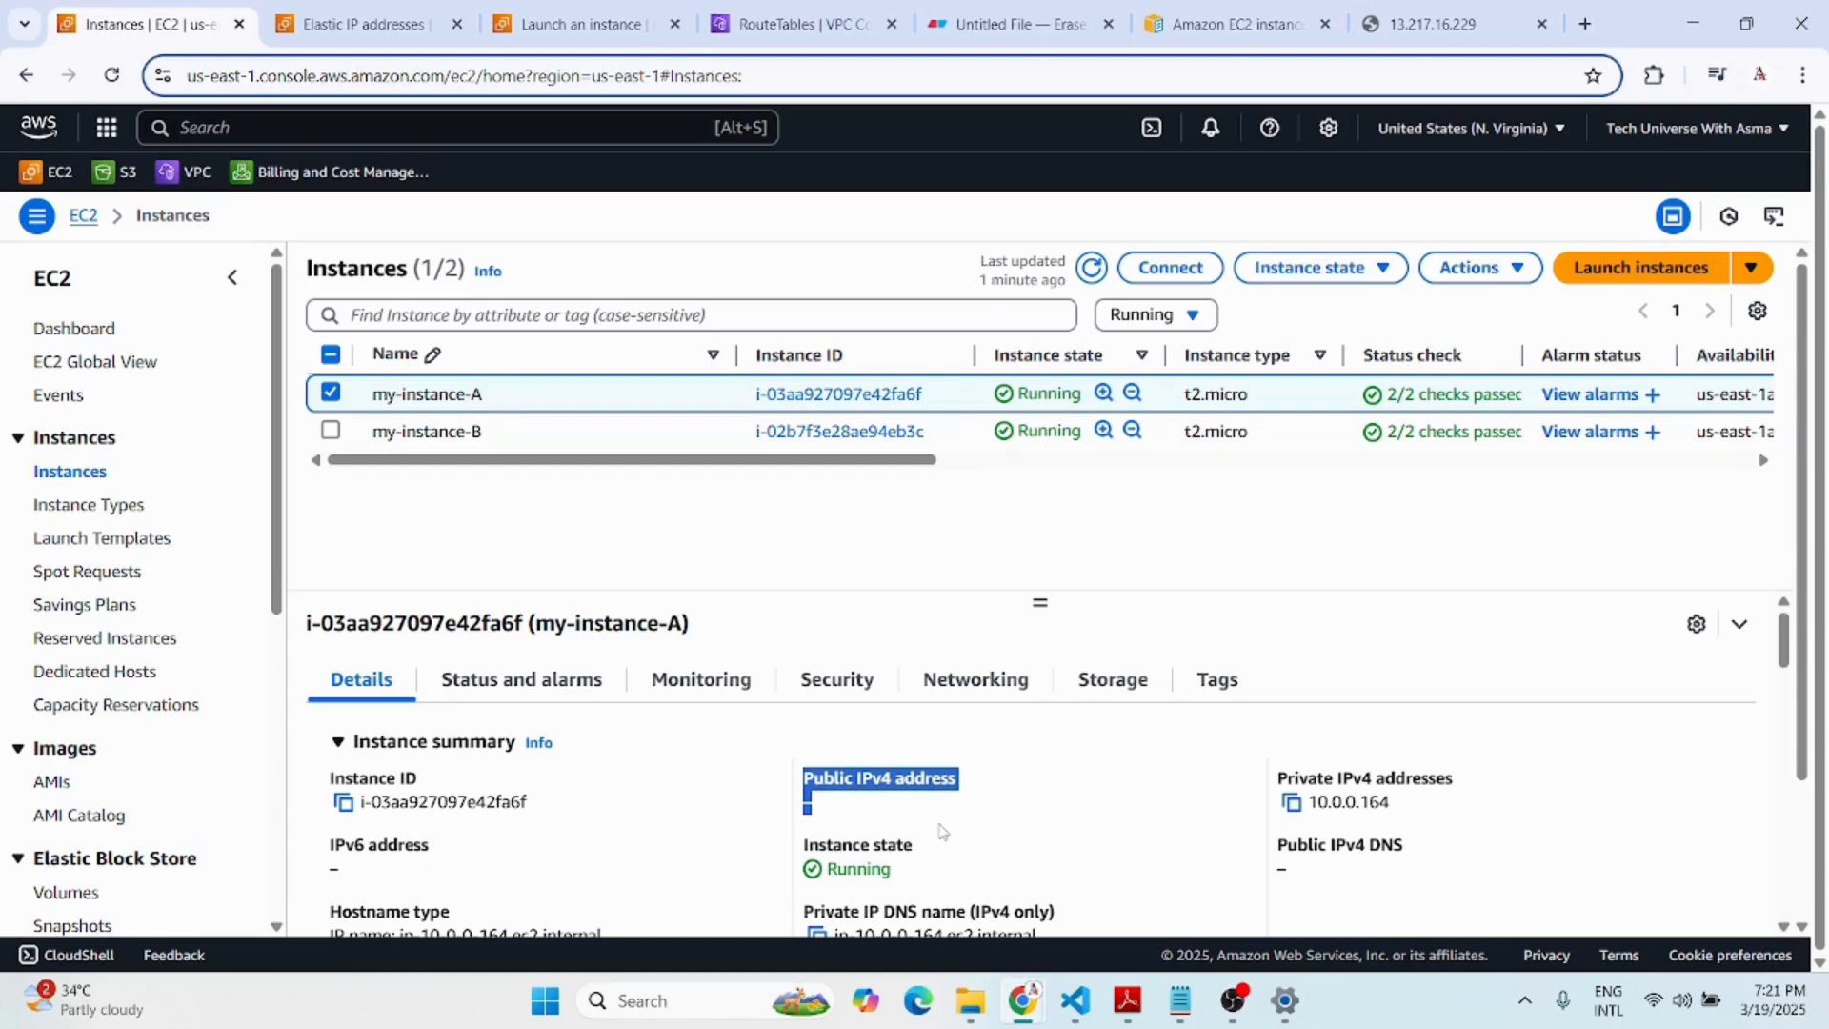
click(1007, 778)
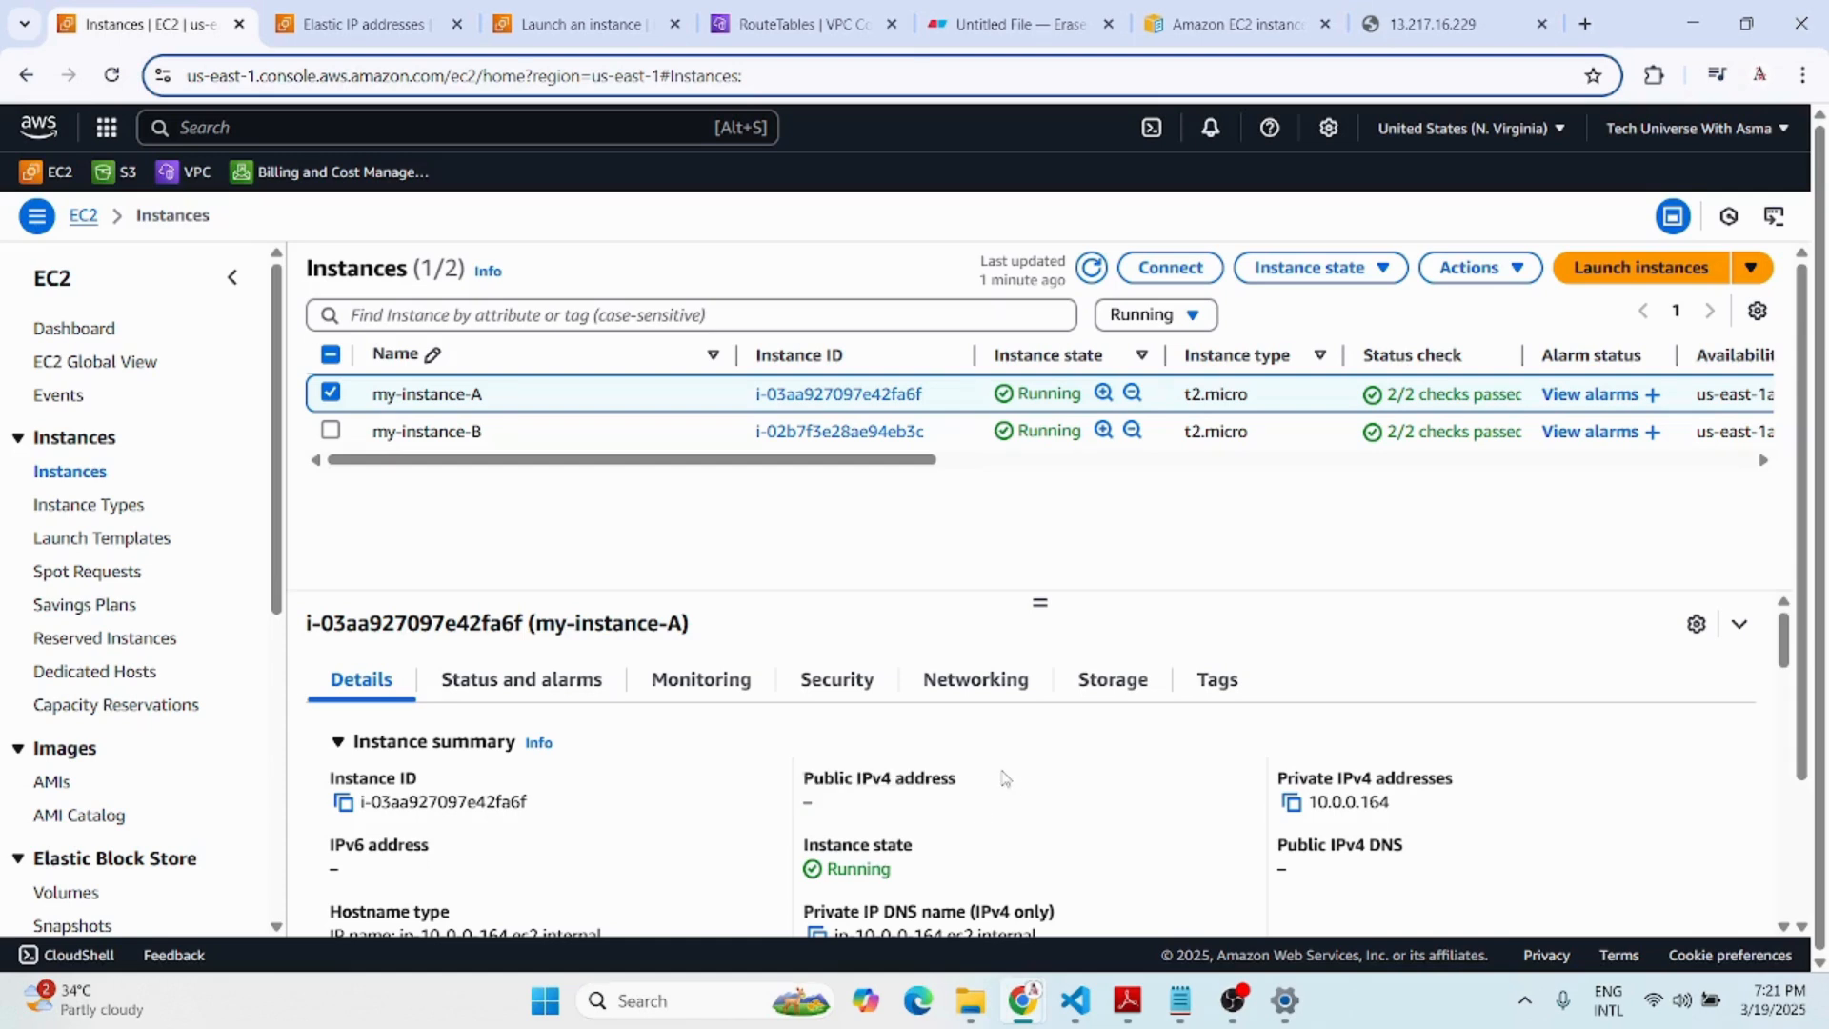
Deselect public-subnet-B in the VPC subnet list and check which subnet my-instance-A belongs to.
click(810, 27)
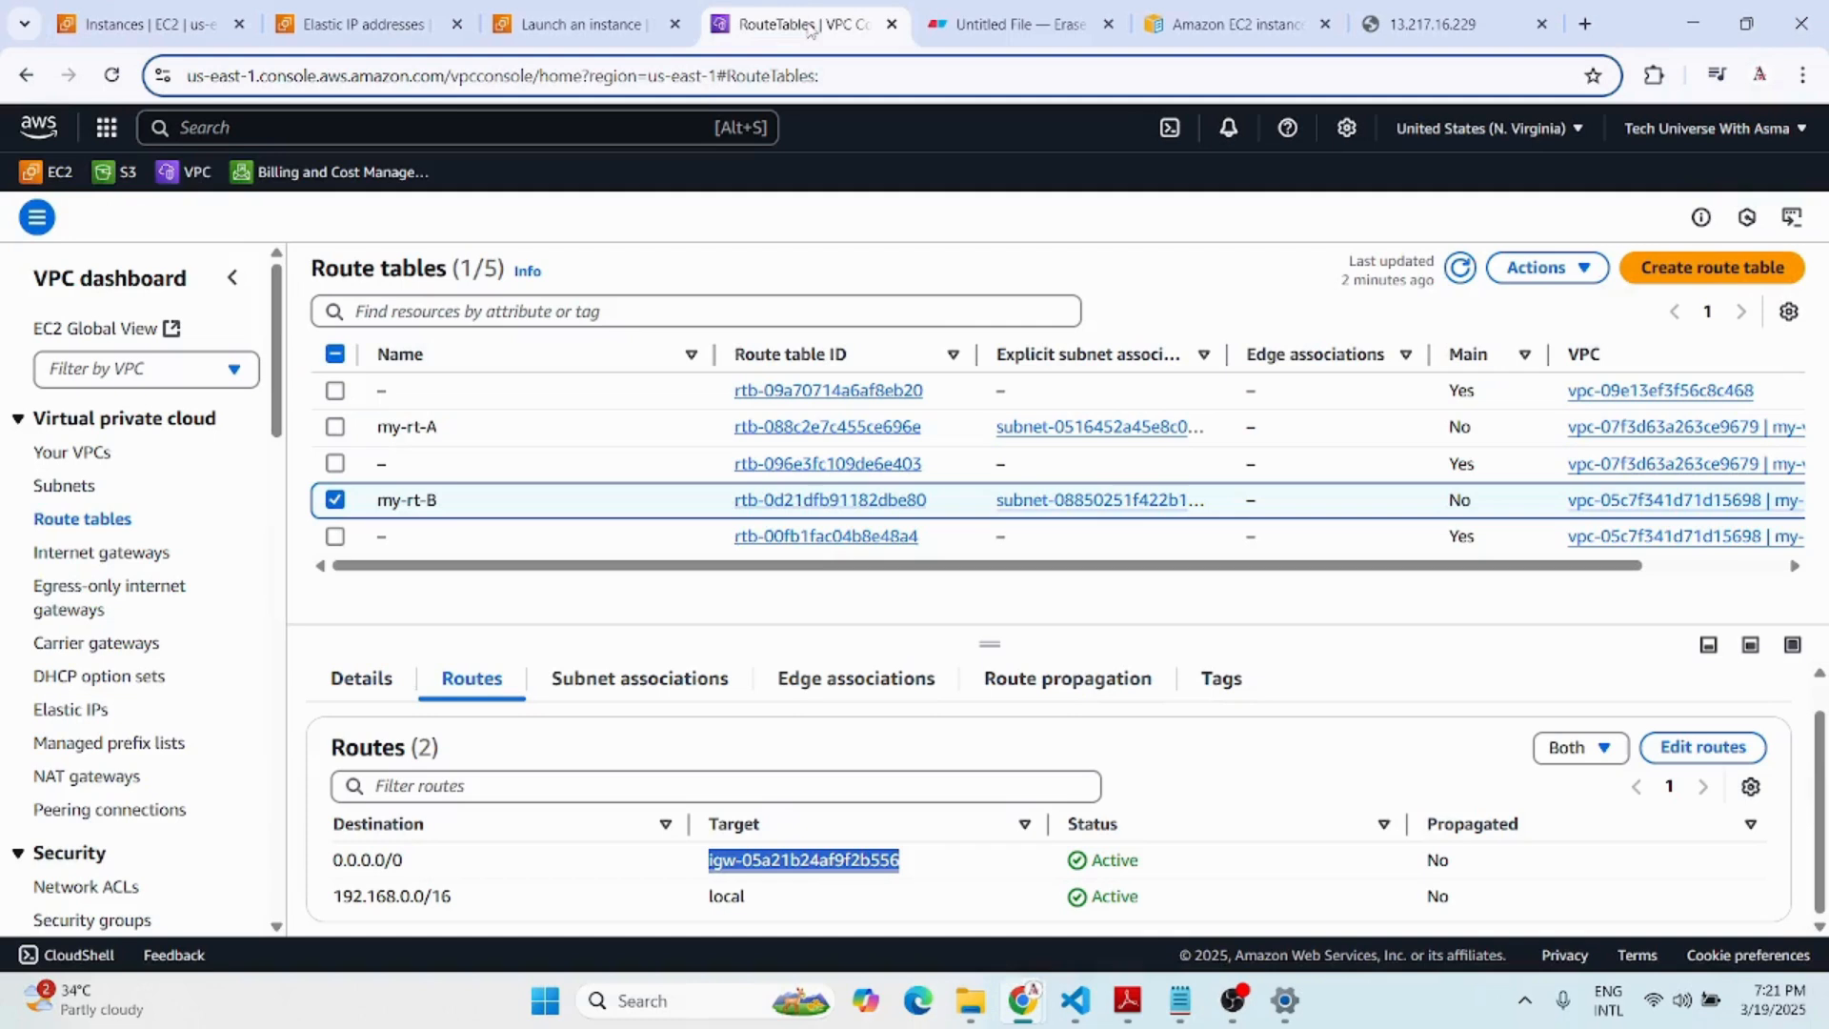
click(64, 496)
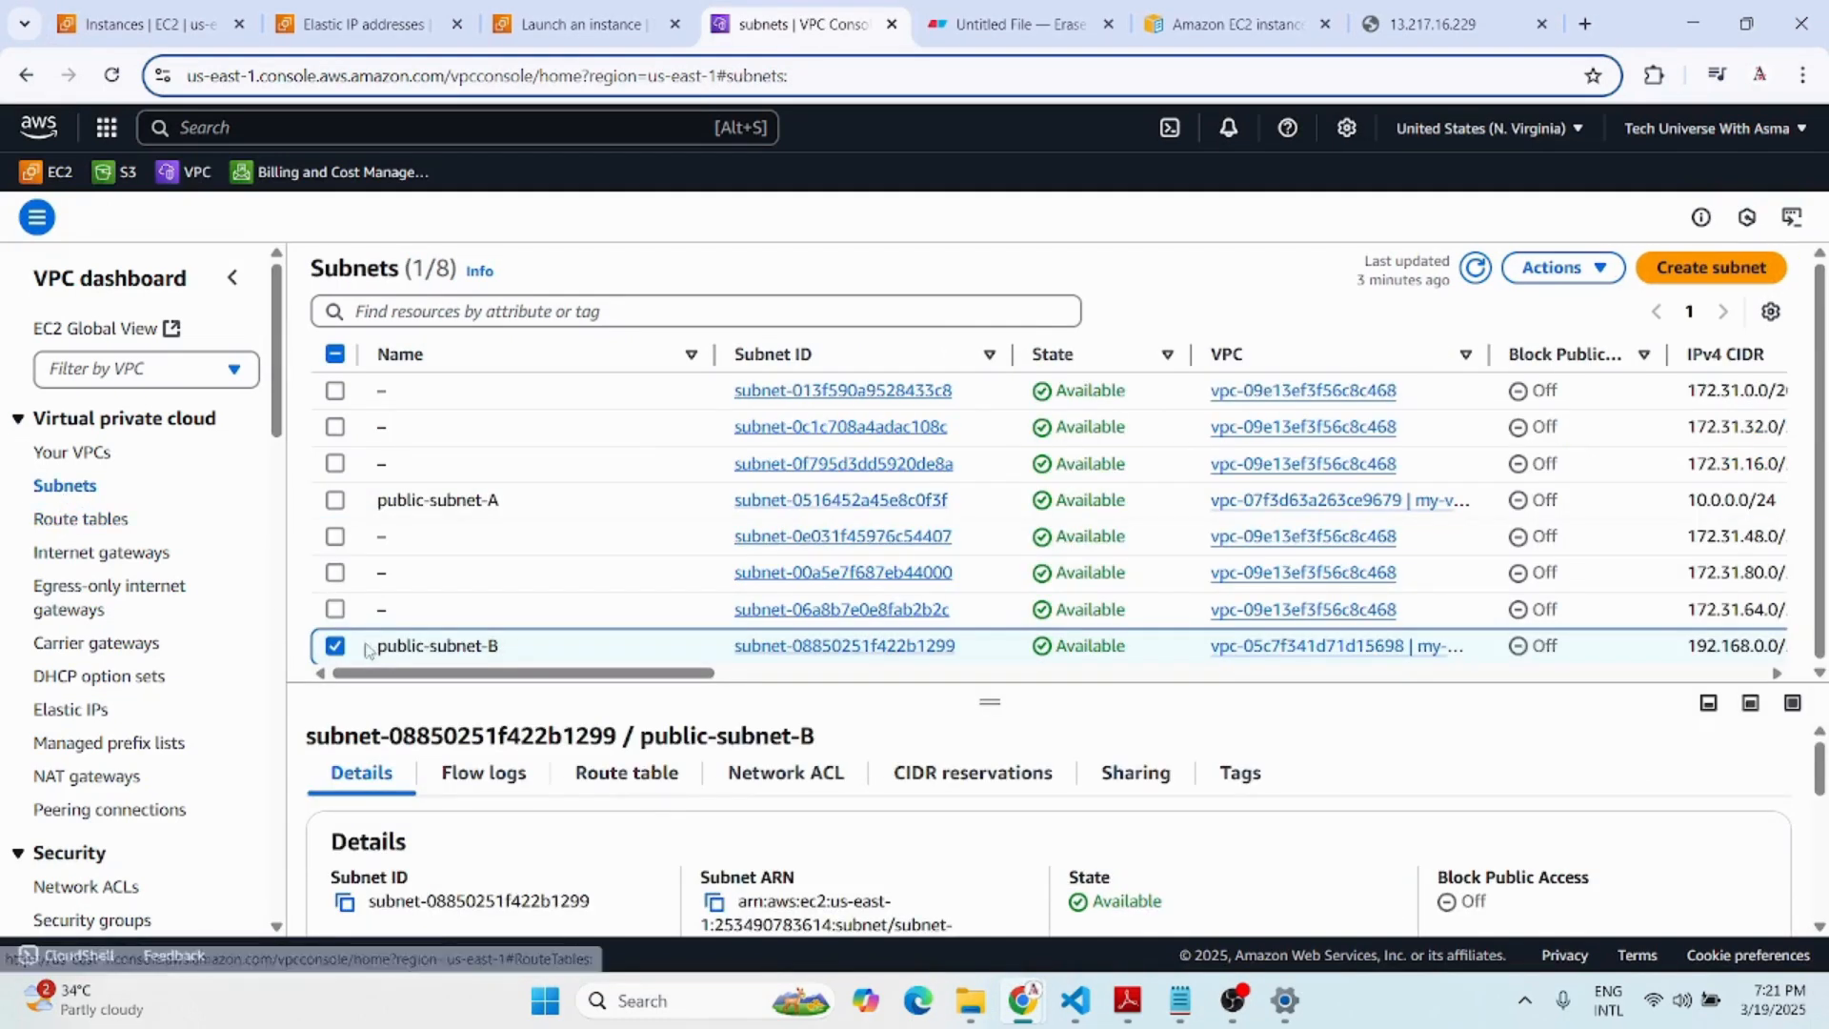
click(335, 645)
click(153, 27)
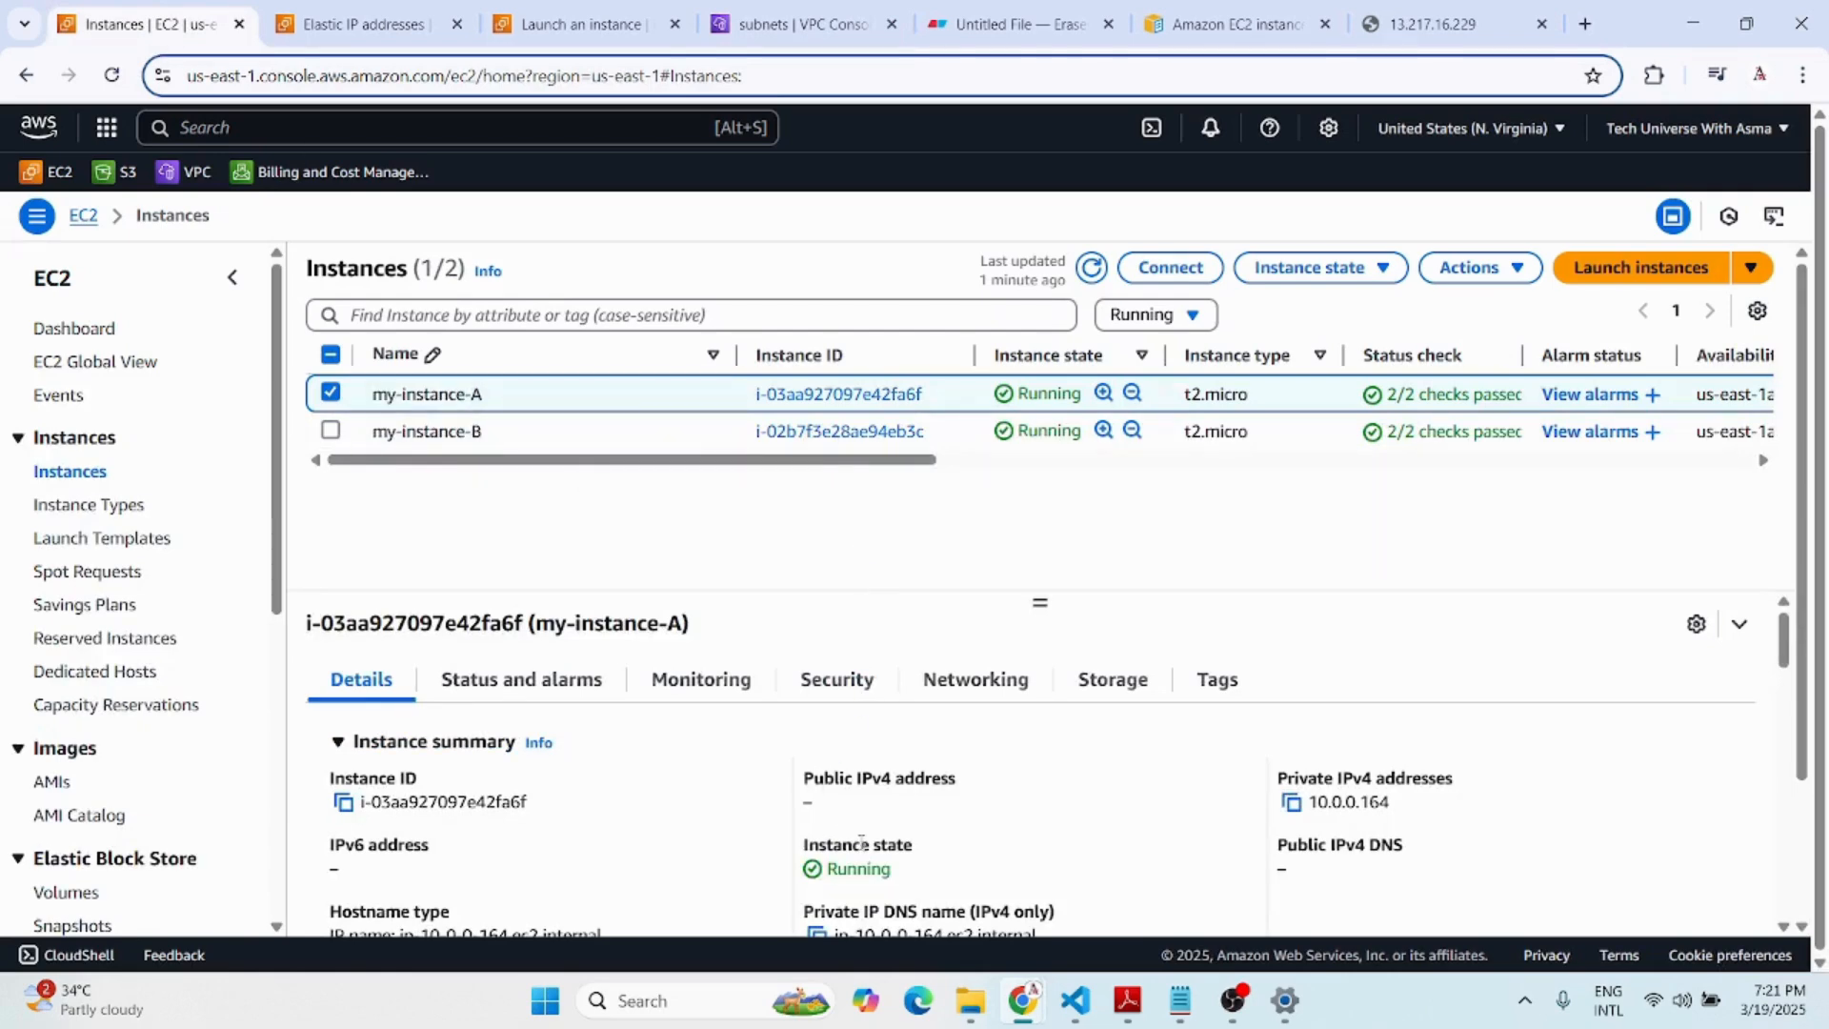
scroll(1099, 863, down, 4)
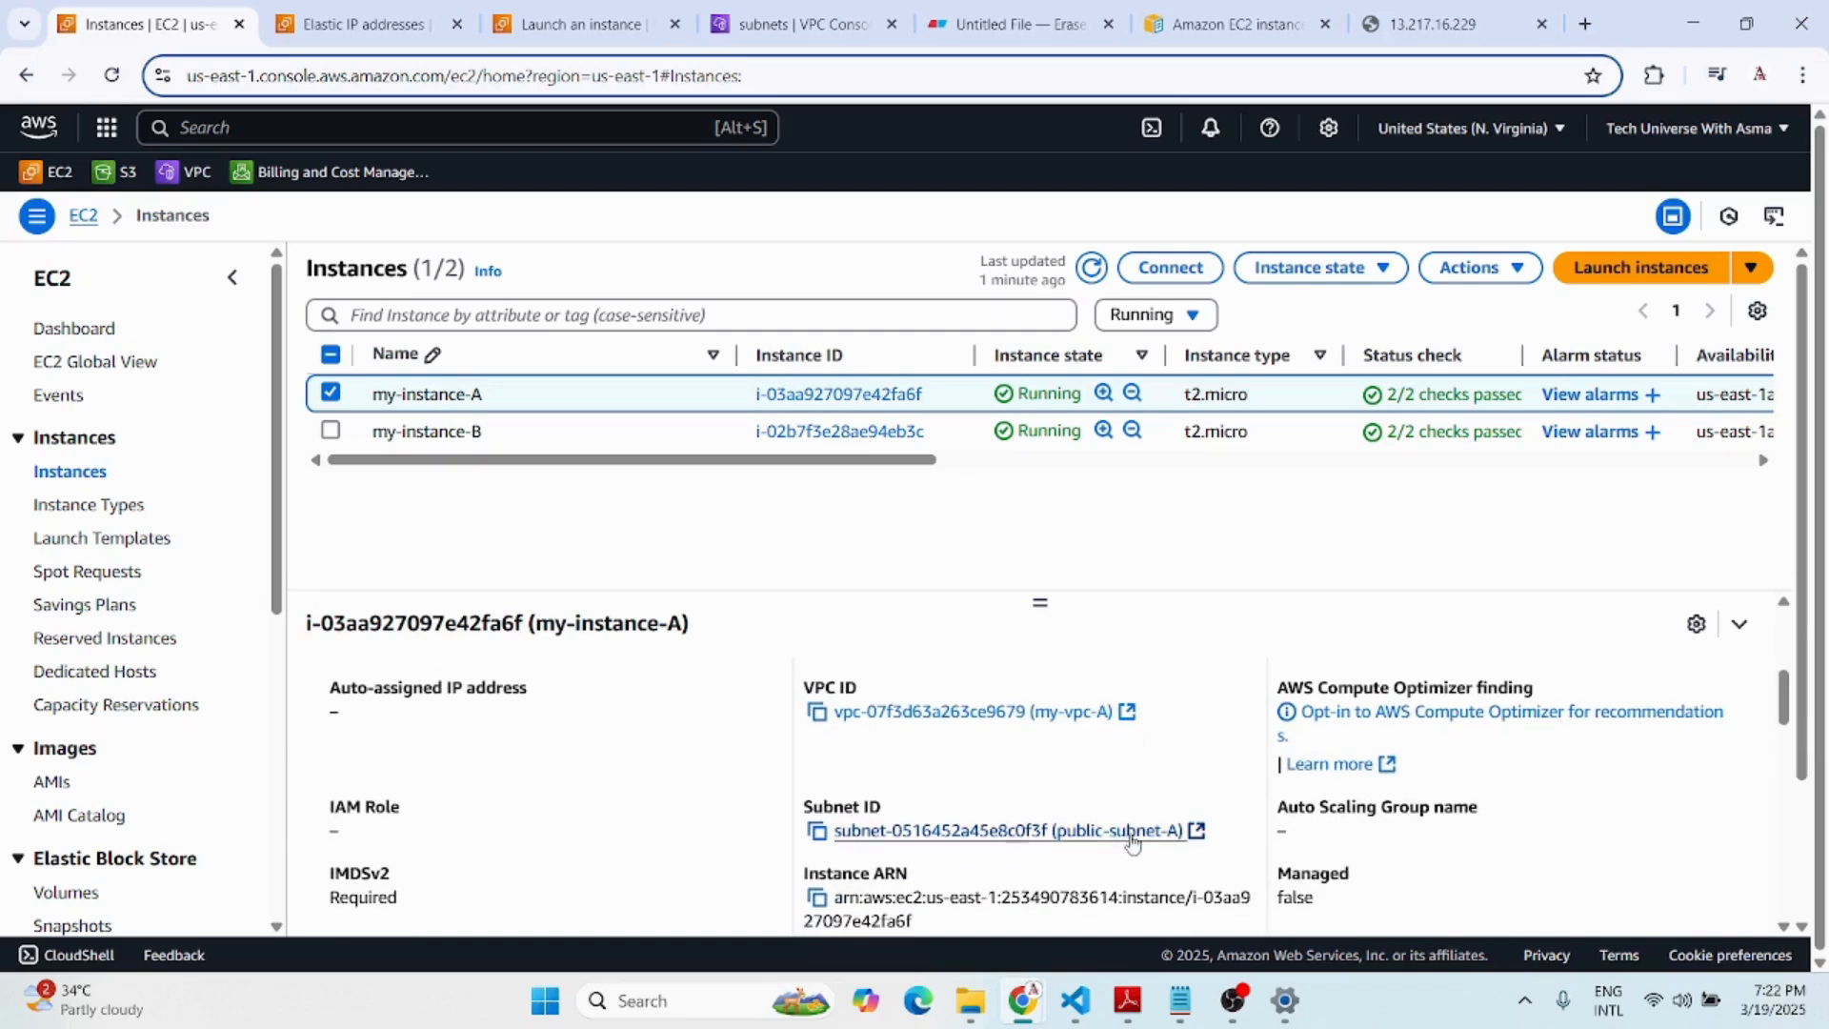
click(1131, 836)
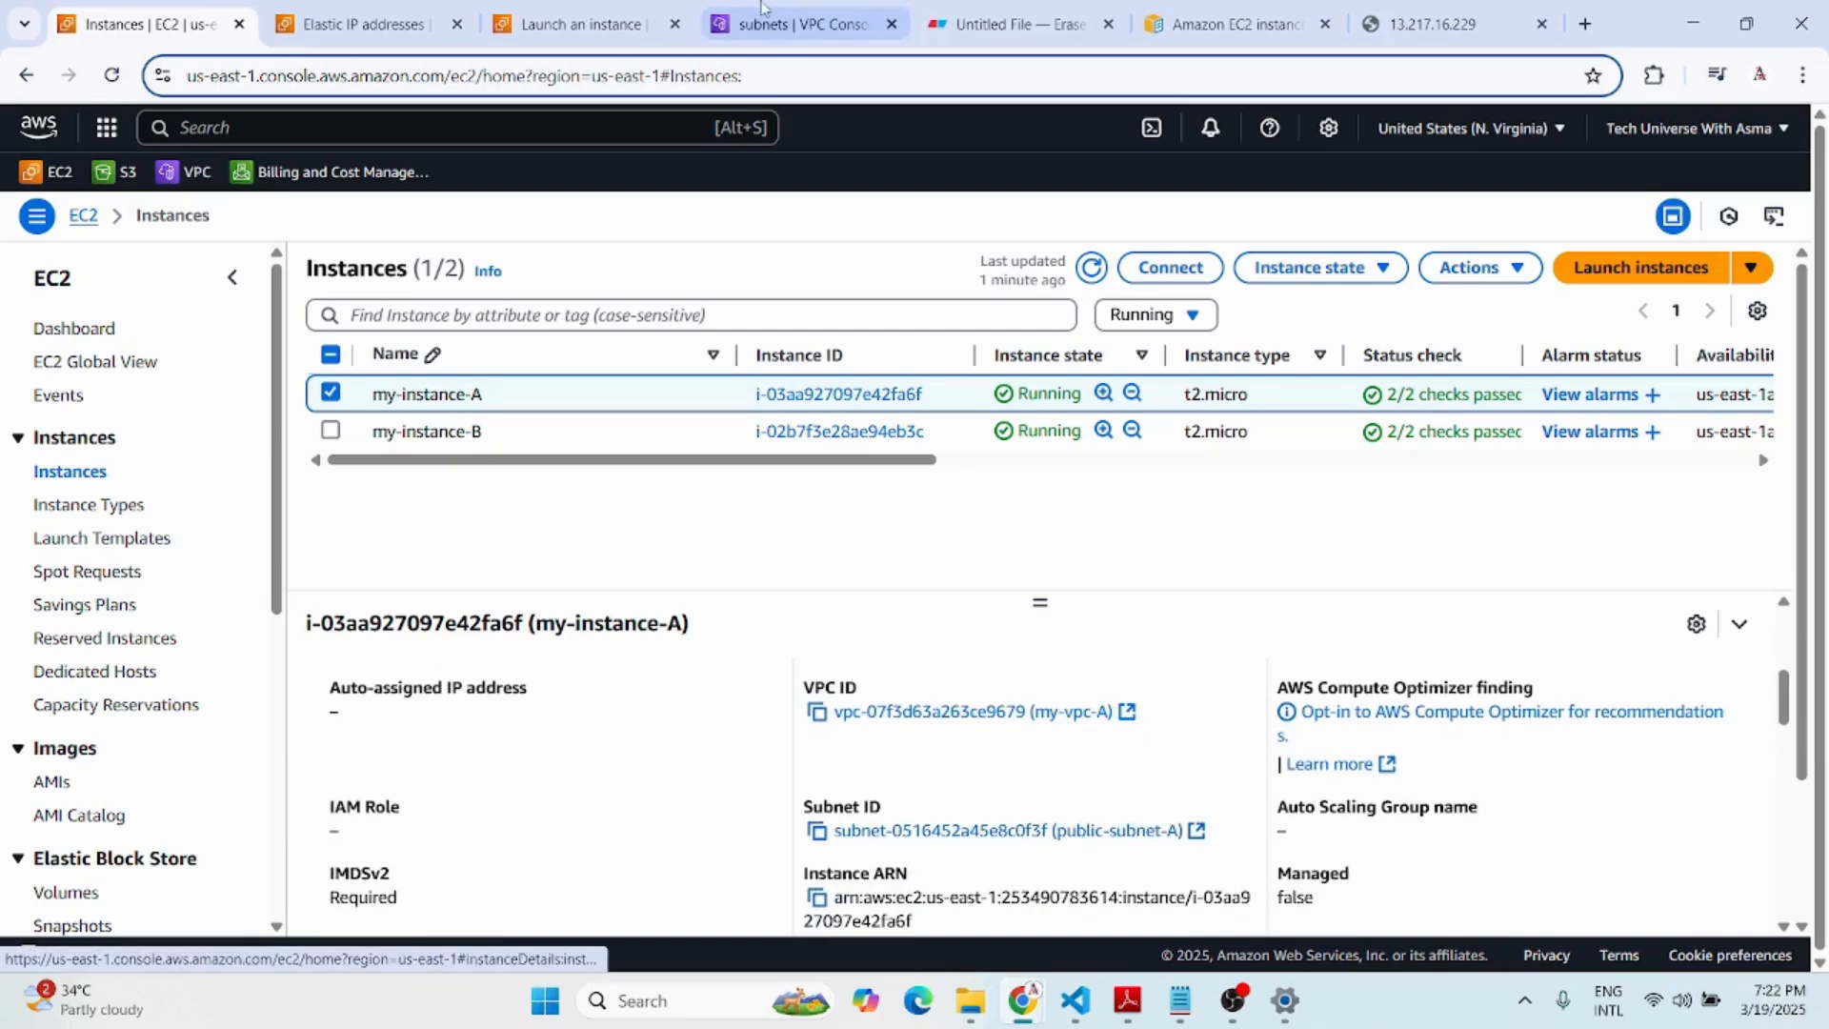
Enable auto-assign public IPv4 address in the subnet settings of public-subnet-A and save the change.
click(336, 502)
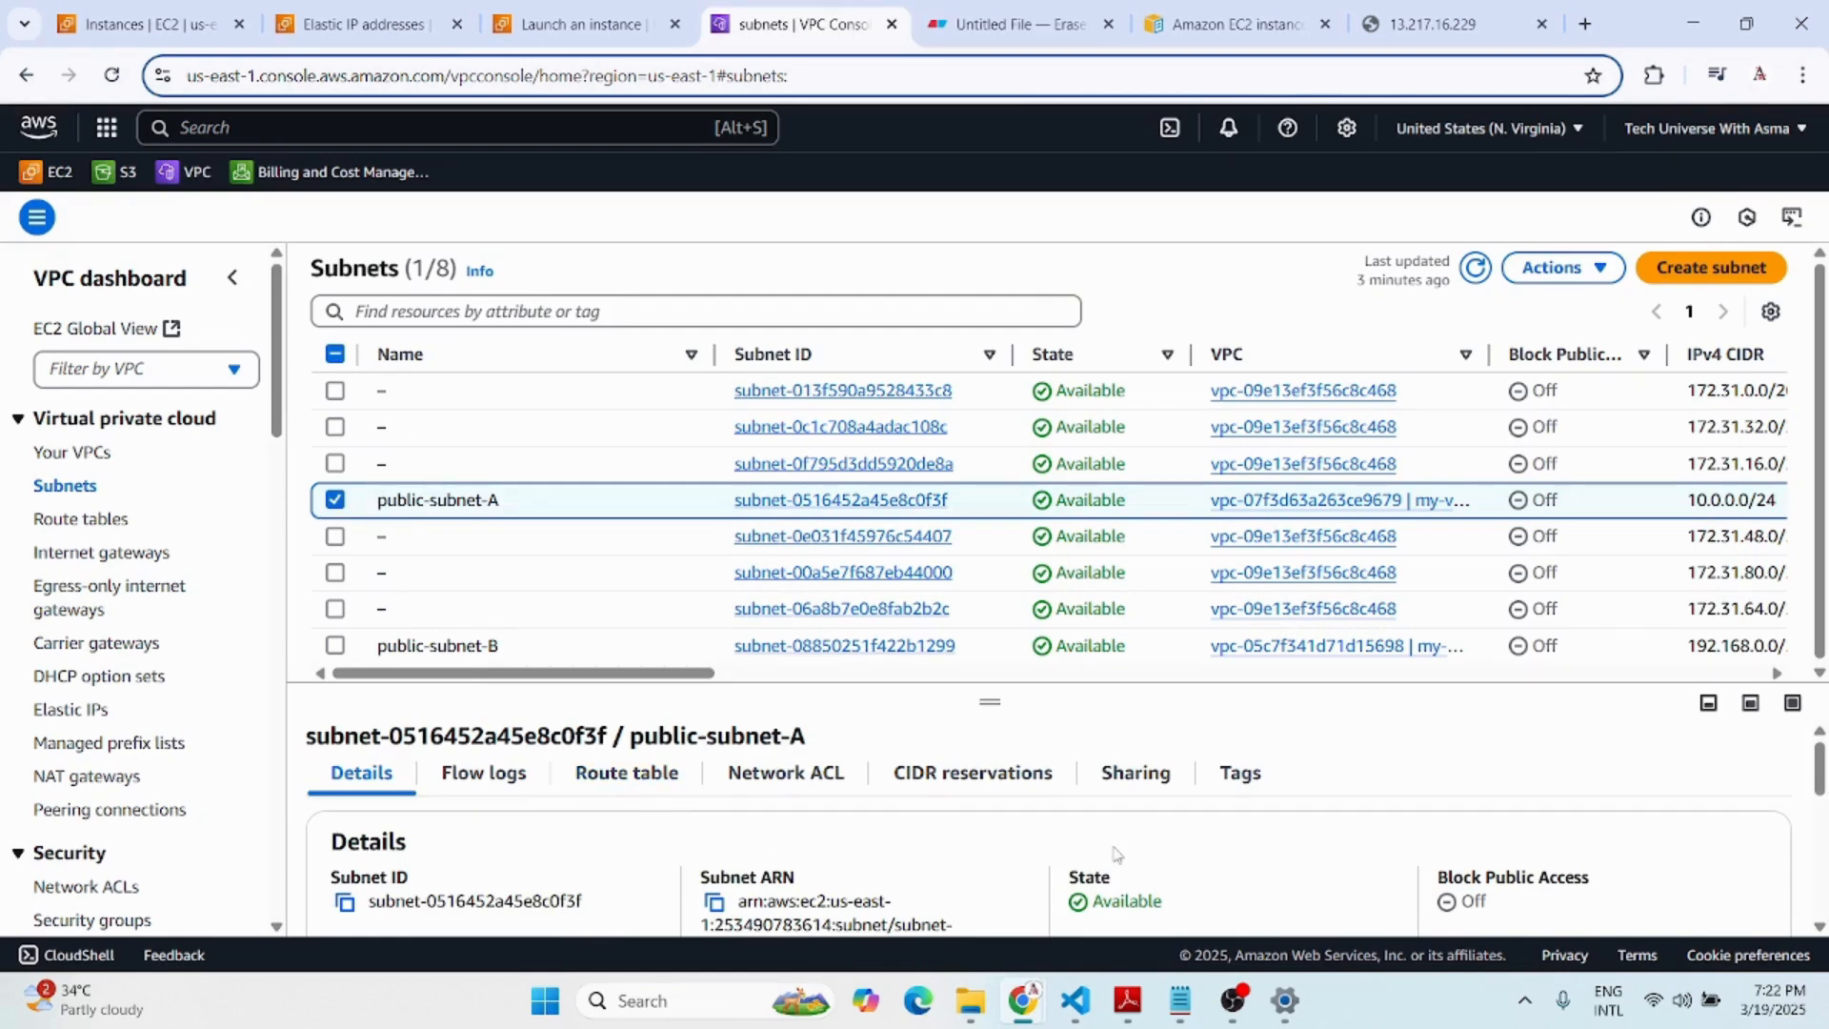
scroll(1117, 853, down, 1)
click(1563, 268)
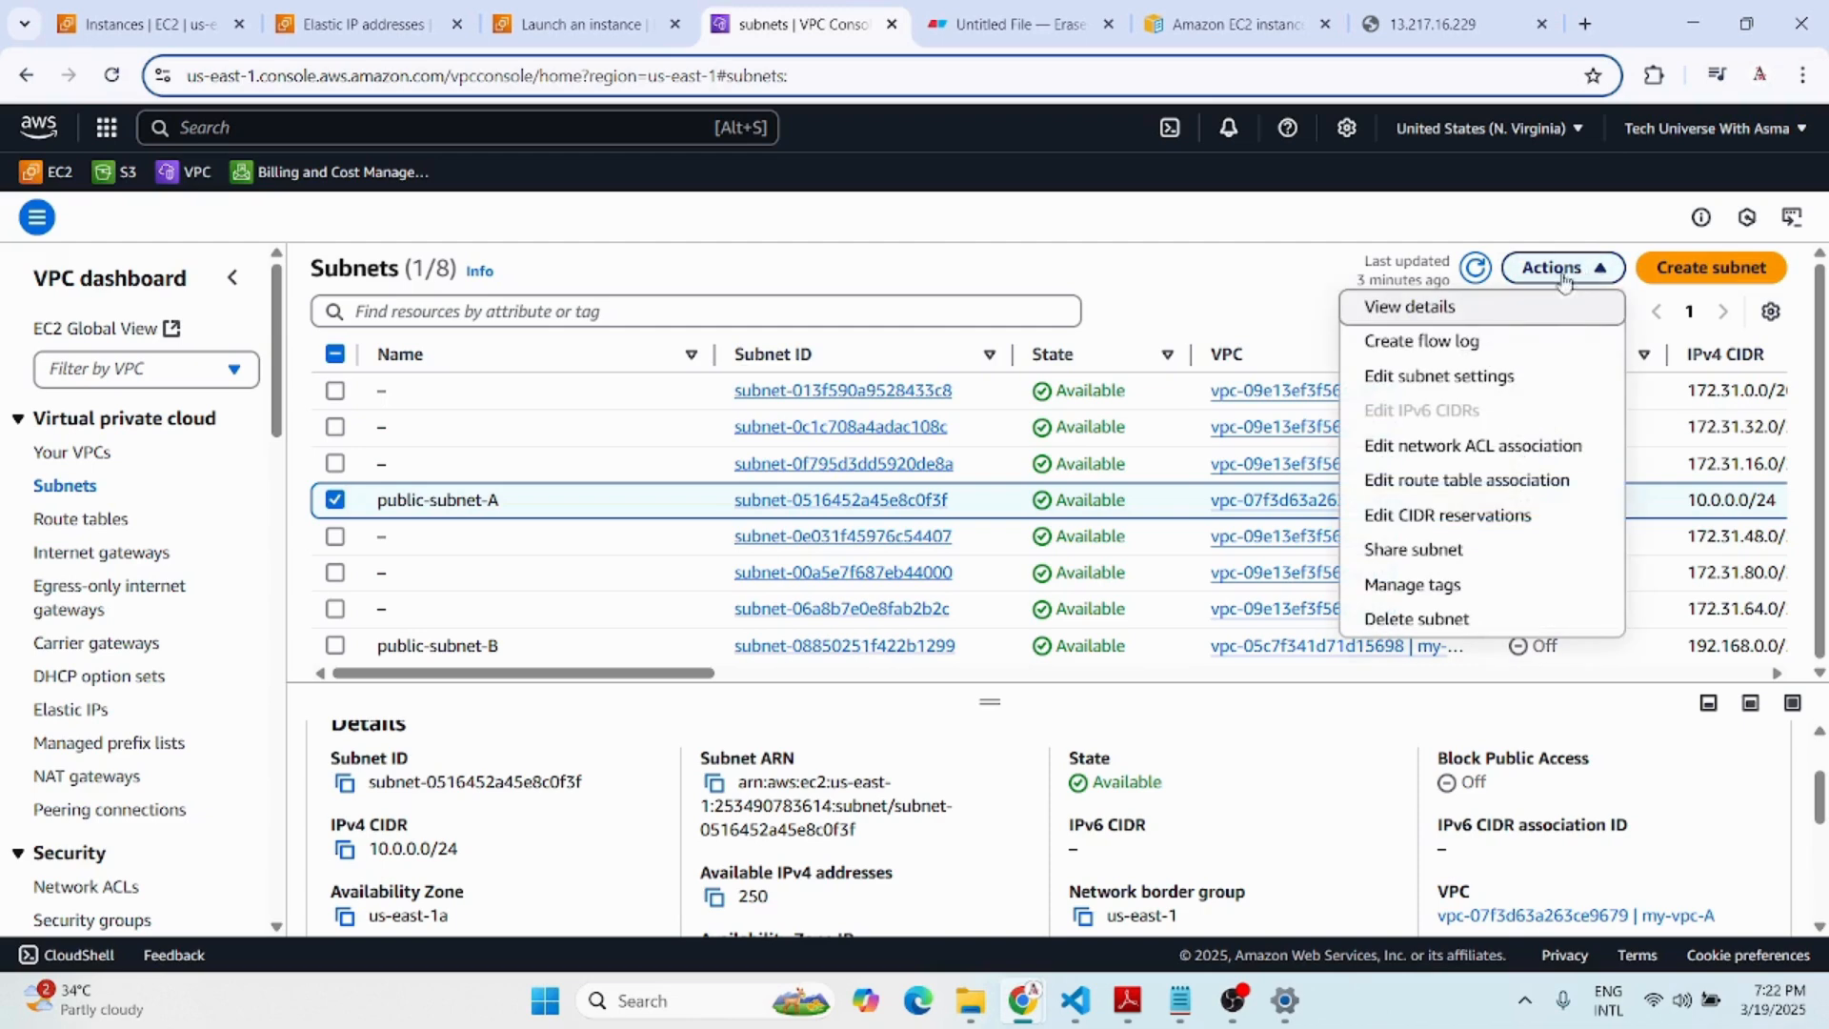
click(1463, 379)
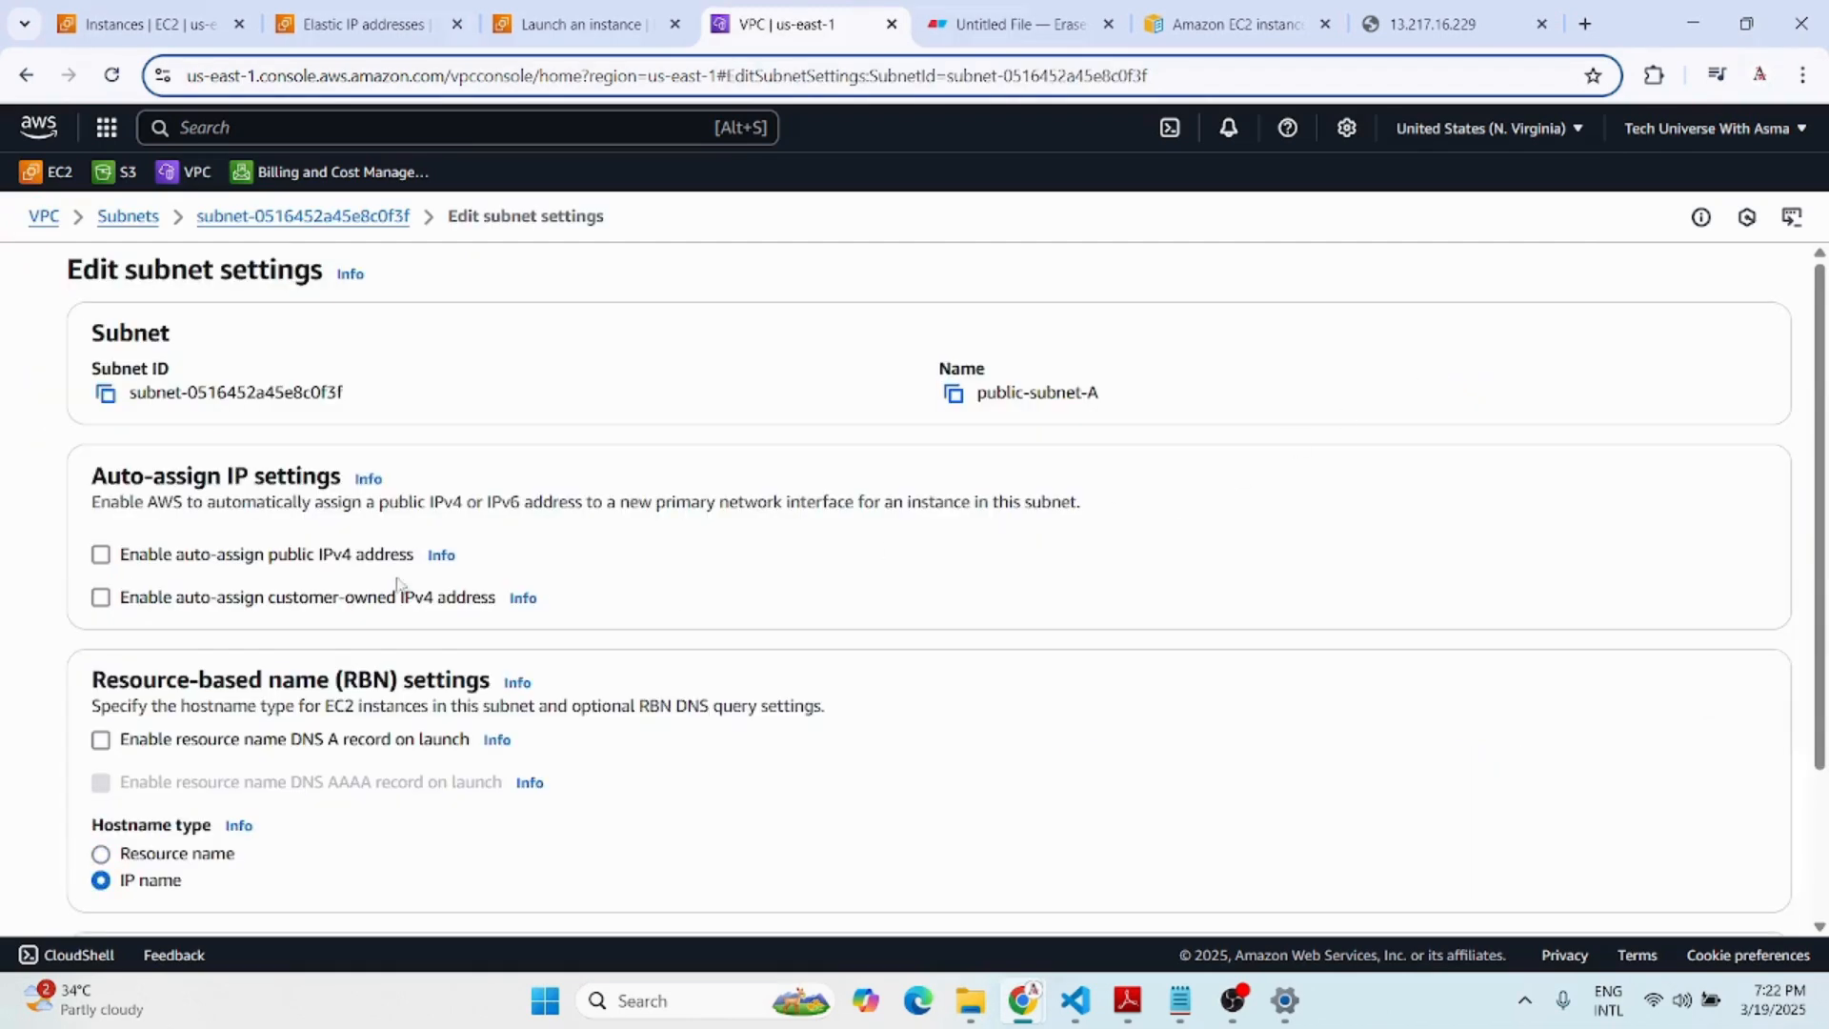
drag(100, 461, 485, 573)
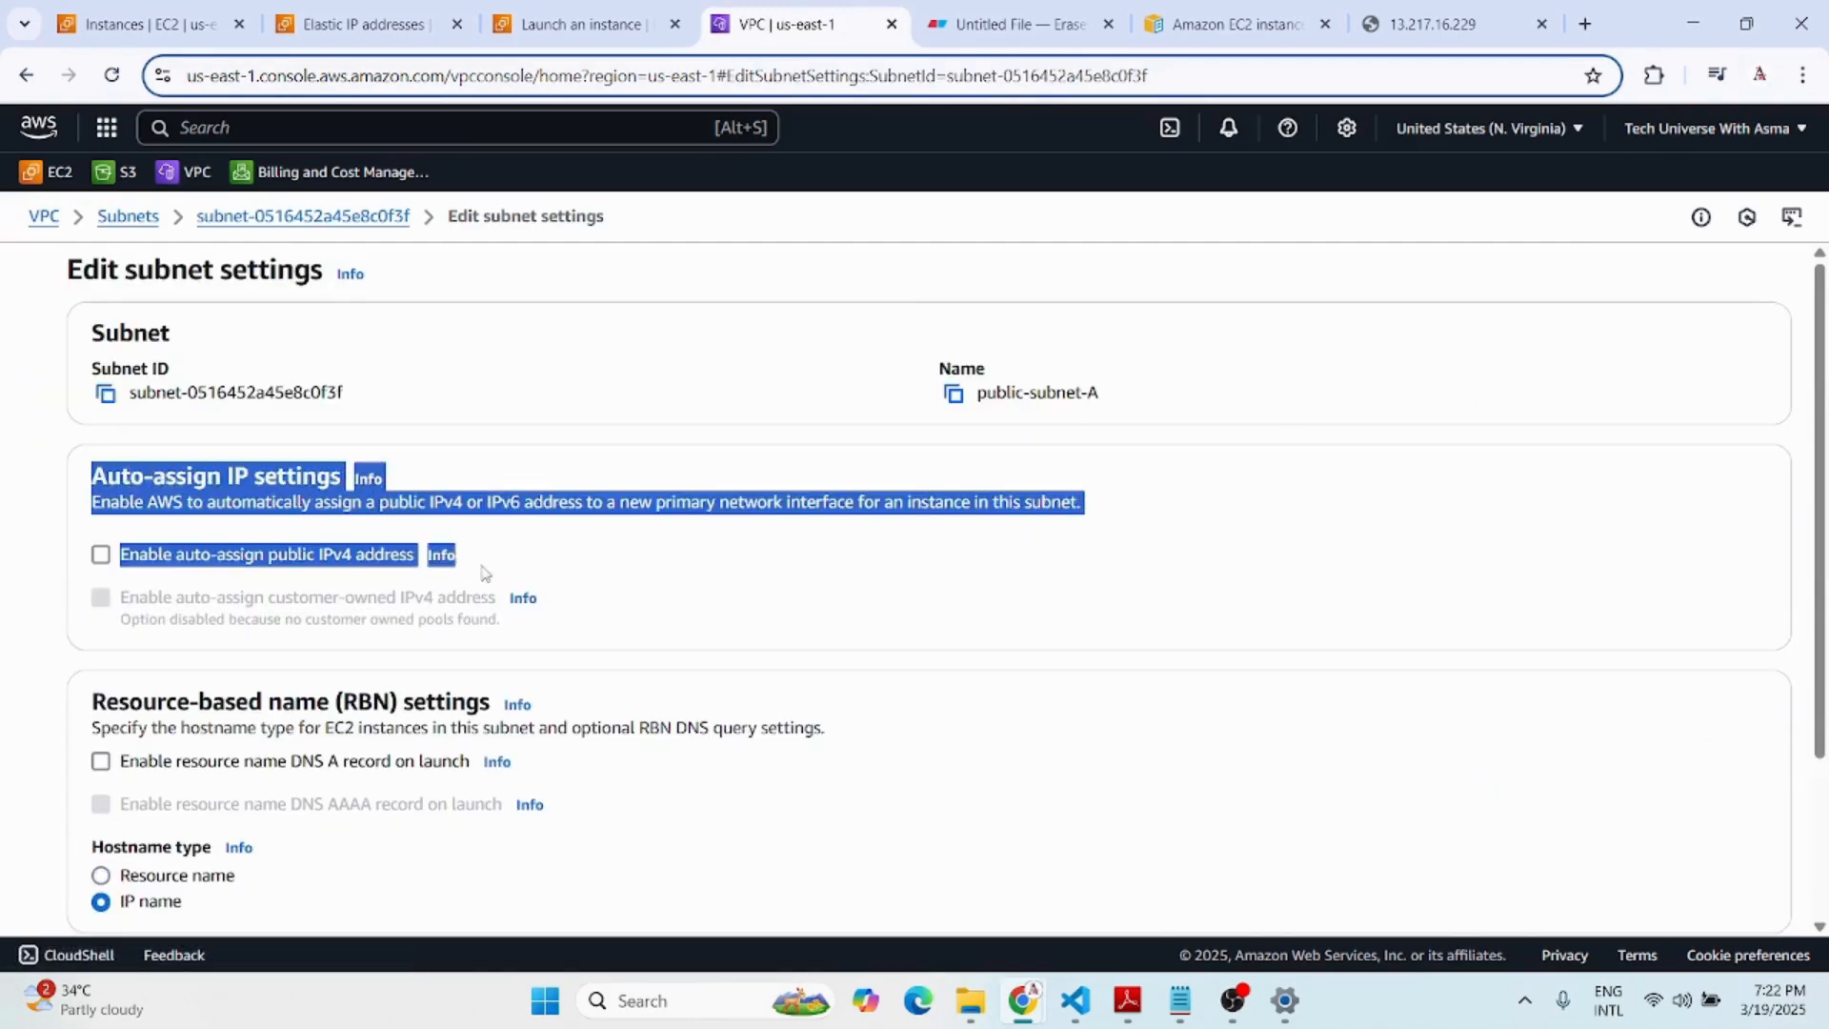
click(757, 588)
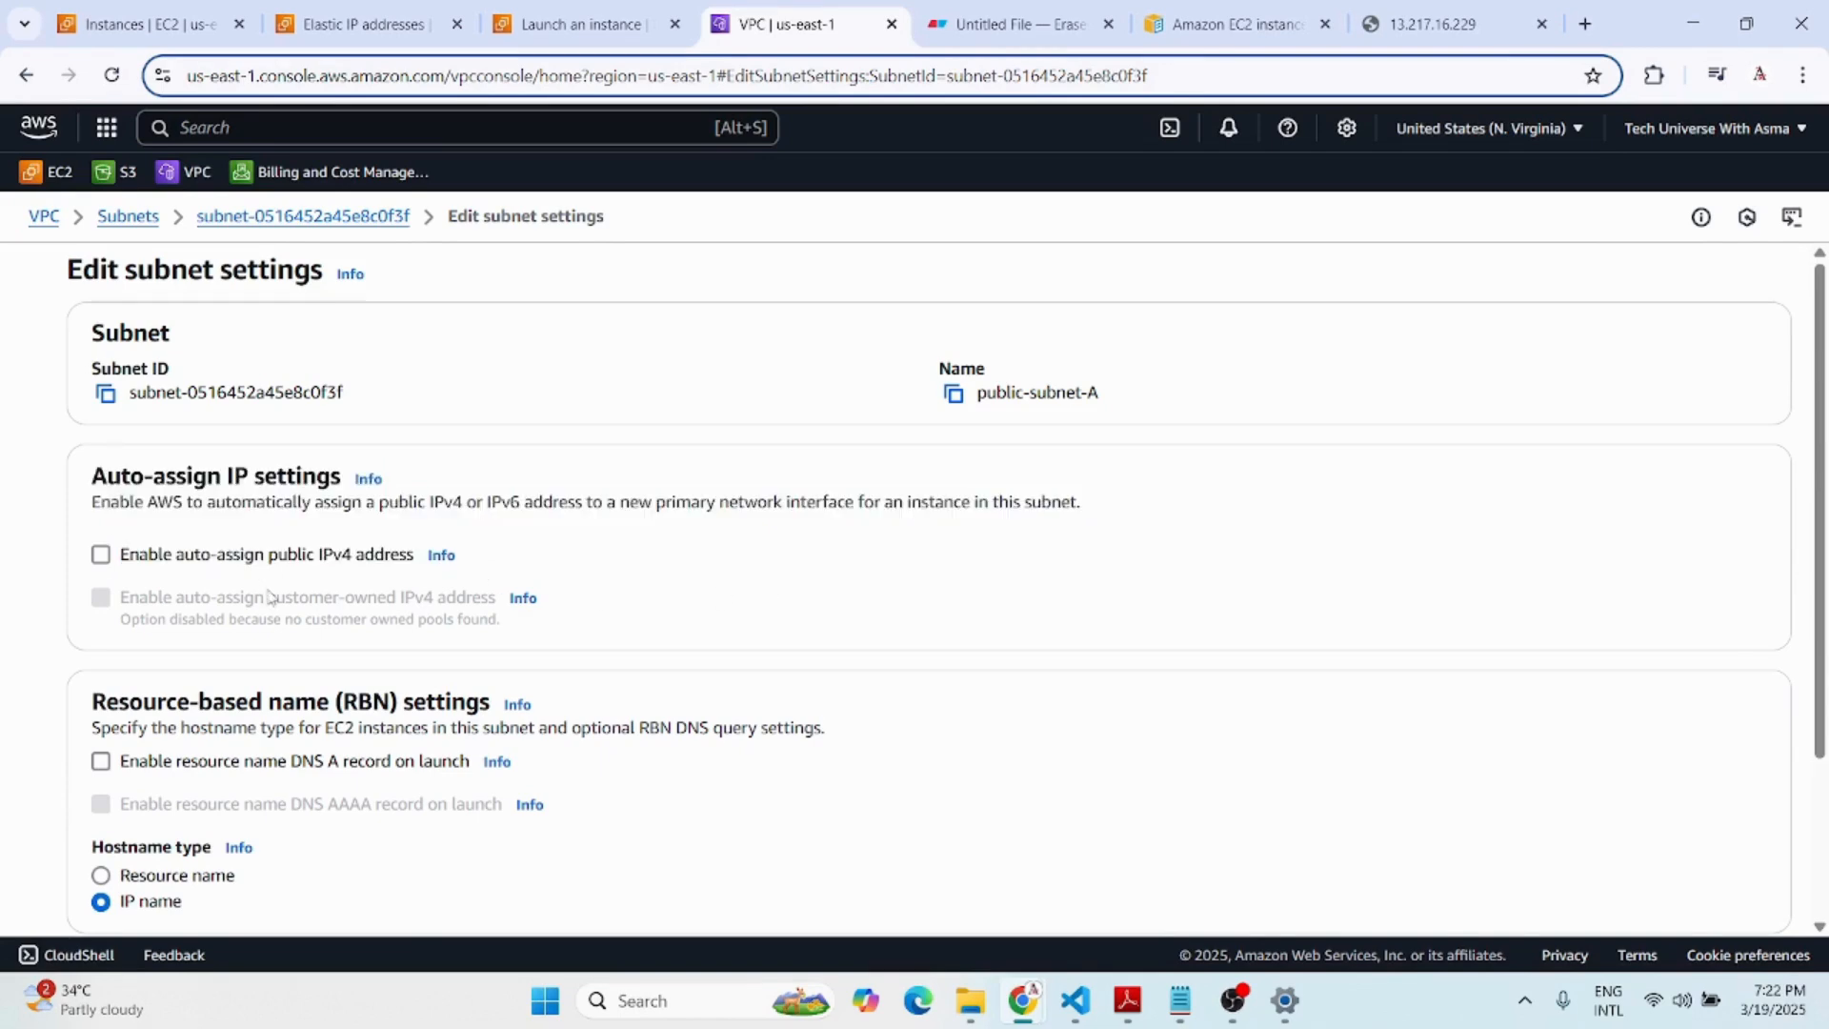
click(102, 557)
scroll(1262, 666, down, 3)
click(1739, 893)
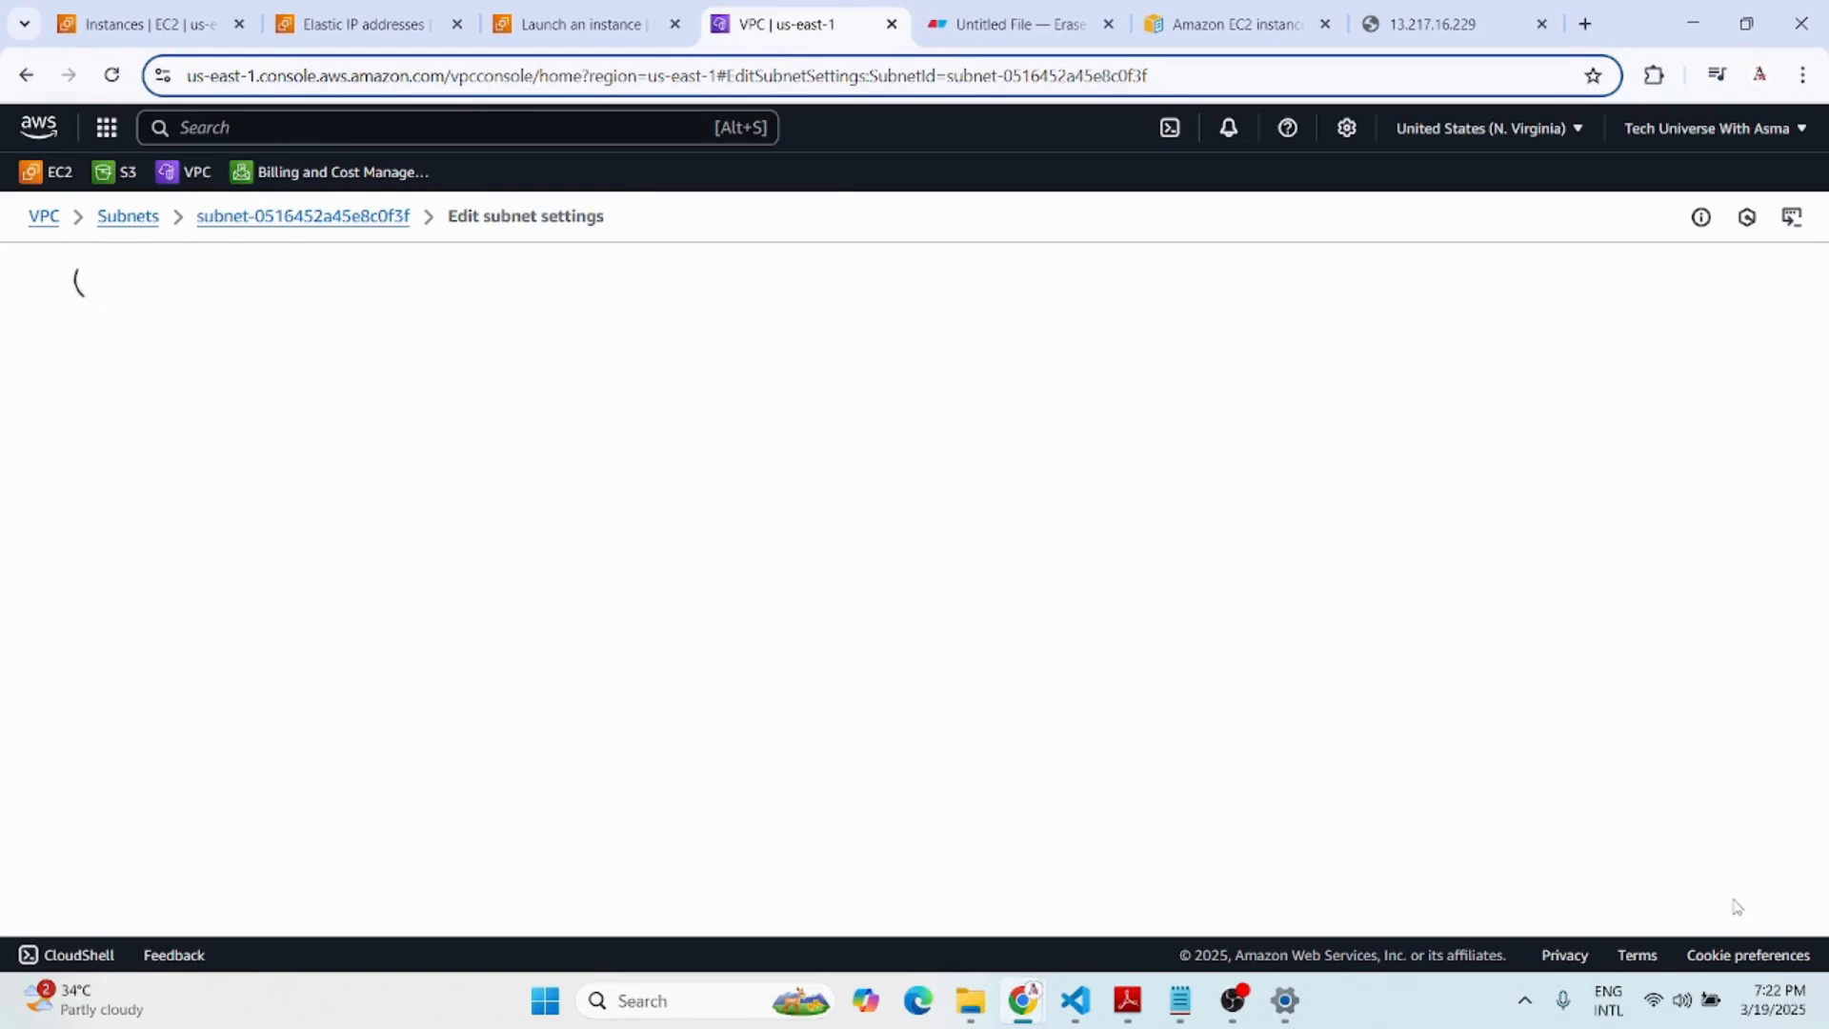
Return to the EC2 instance list, refresh it and recheck my-instance-A's public IPv4 address.
click(121, 21)
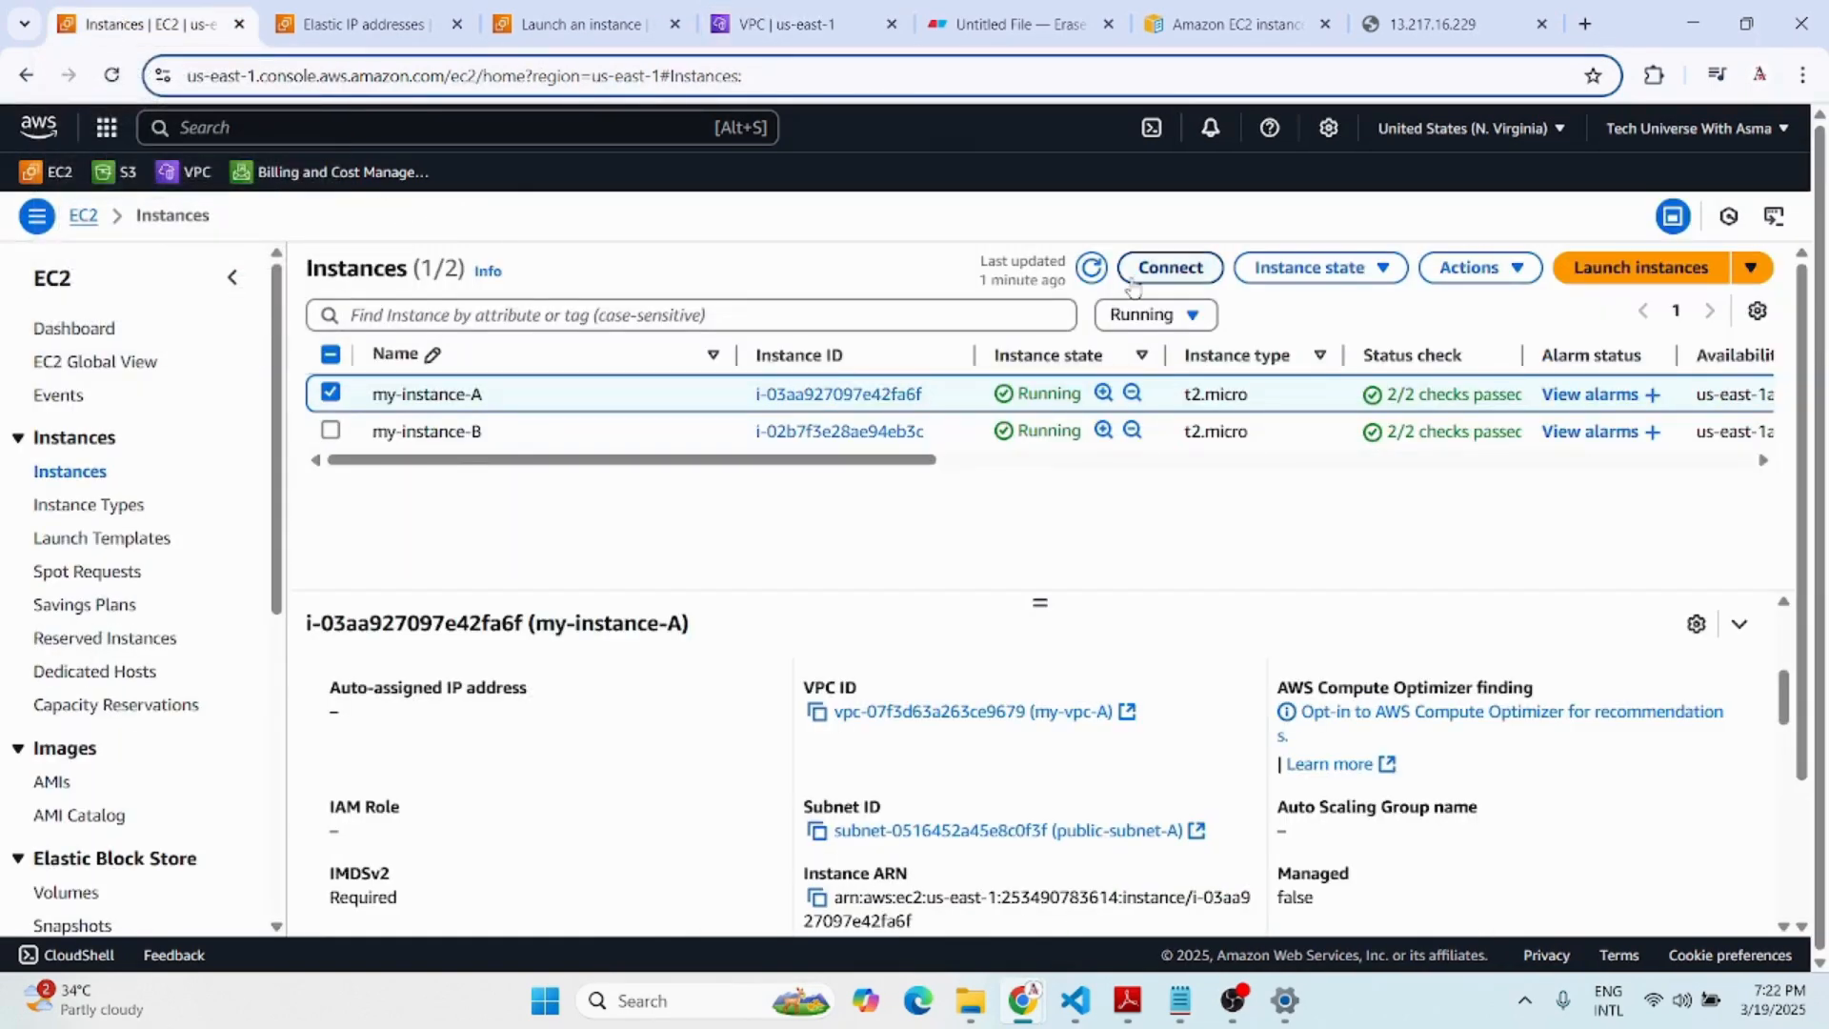
click(1080, 276)
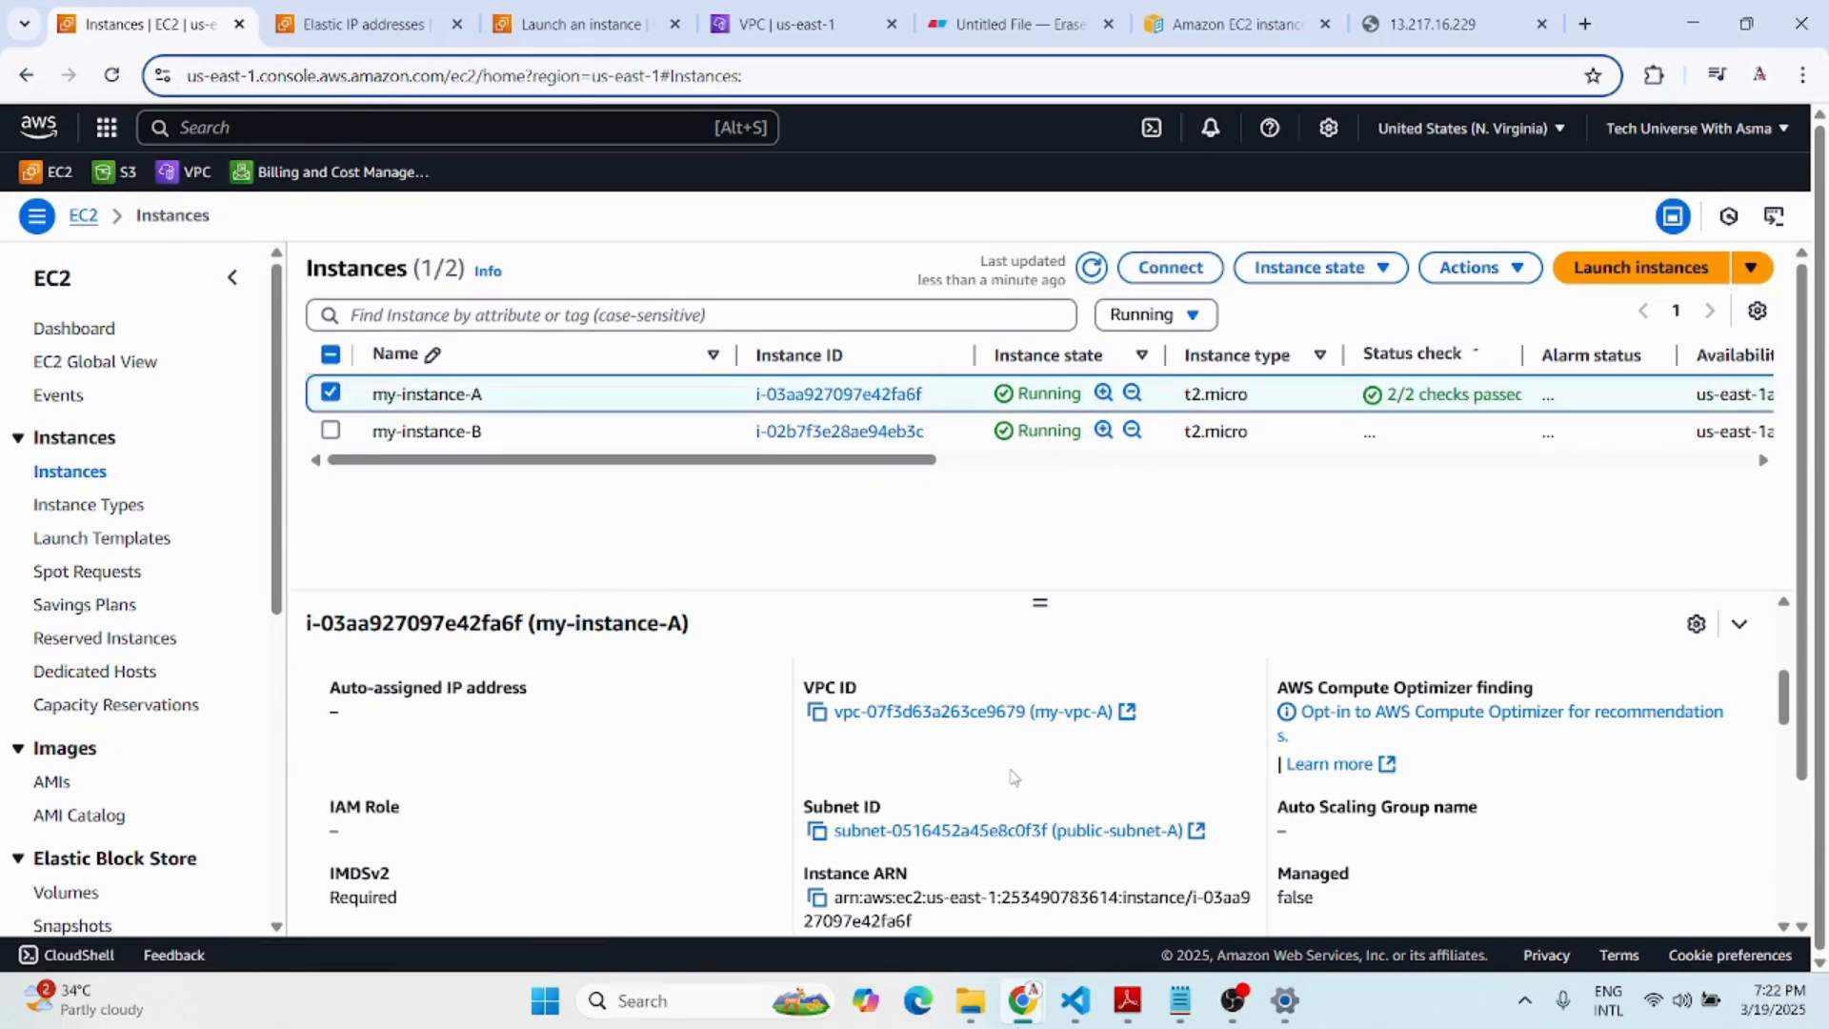
click(1094, 270)
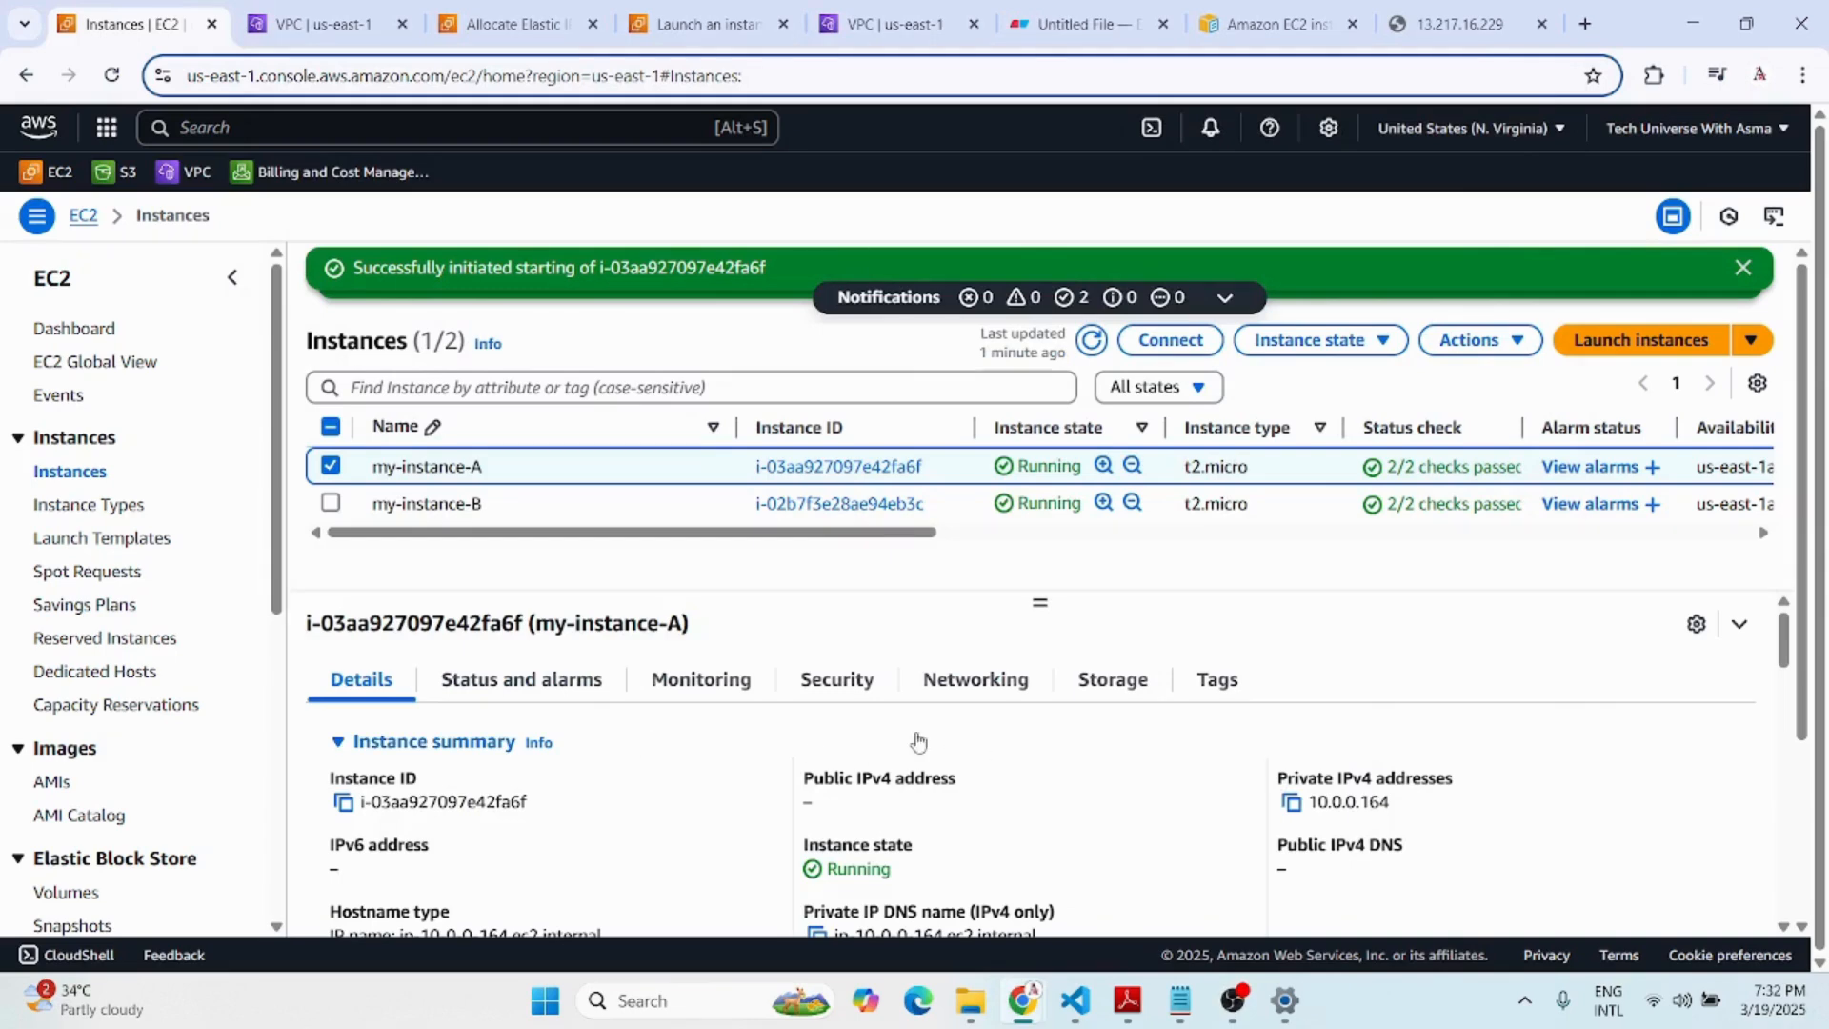
click(853, 26)
click(134, 24)
click(1092, 341)
Stop my-instance-A and confirm the stop request.
click(1291, 350)
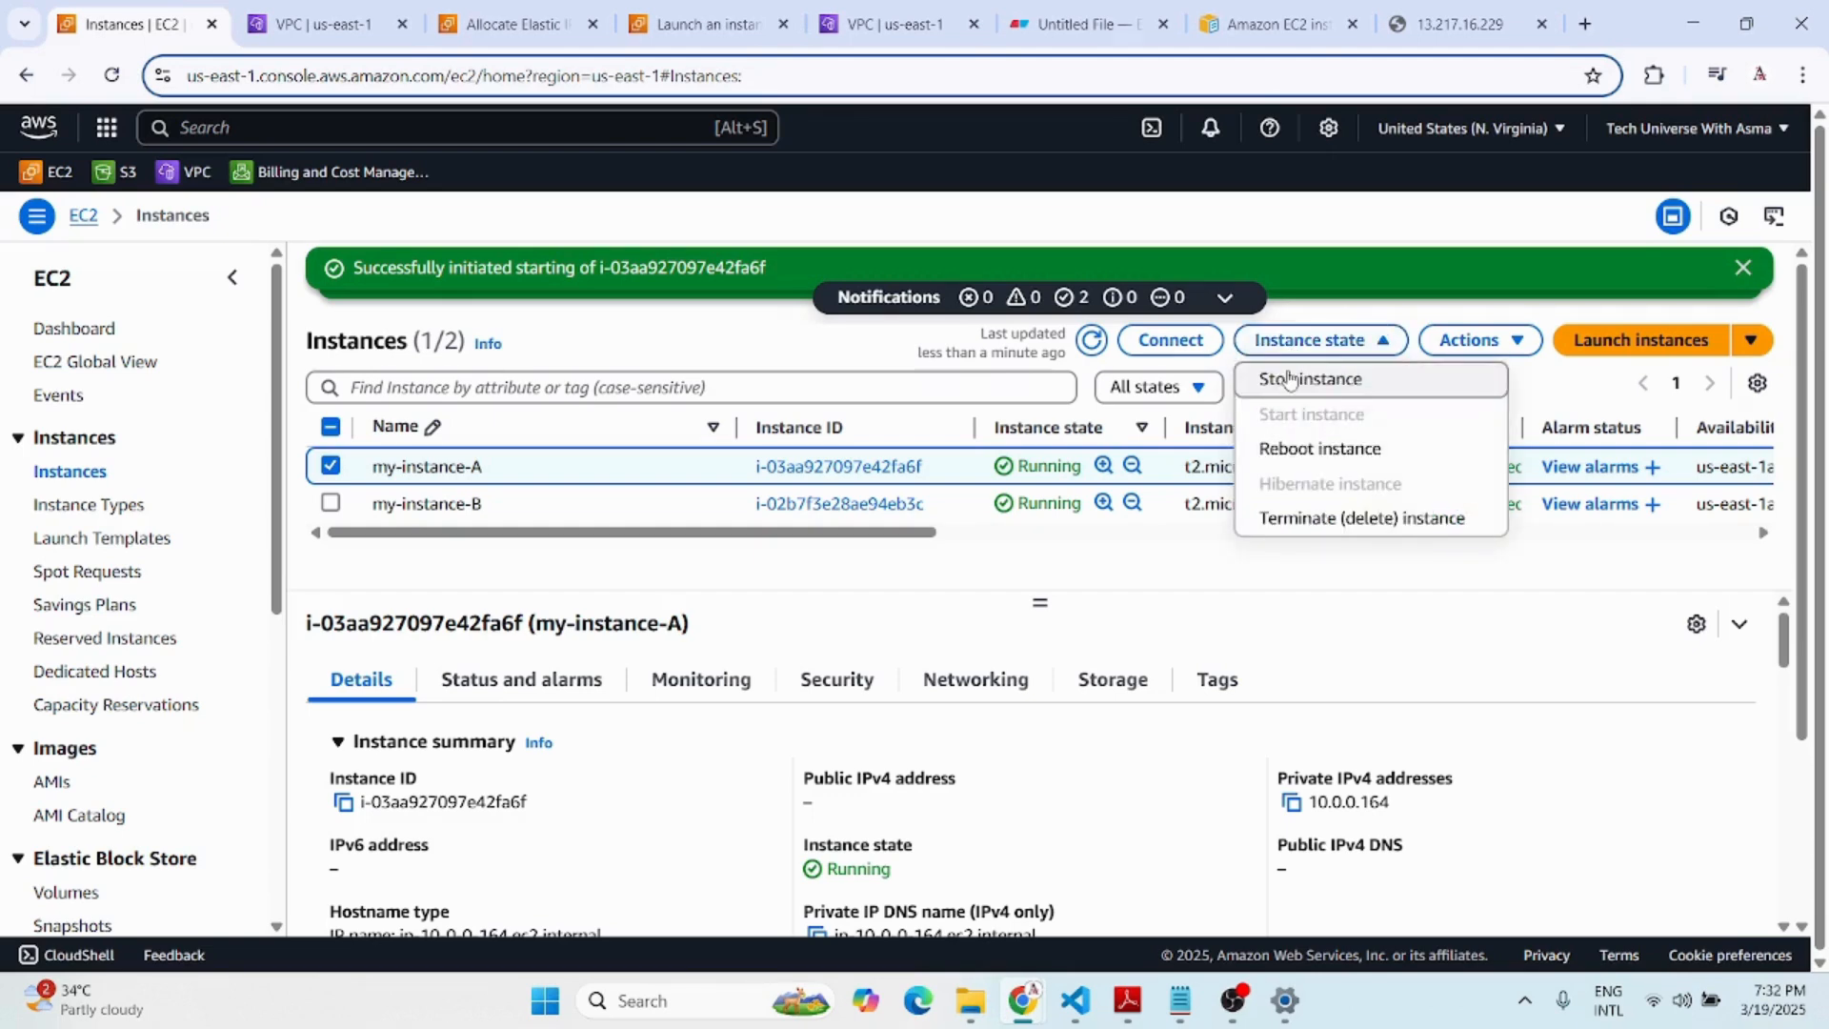
click(1288, 379)
click(1498, 767)
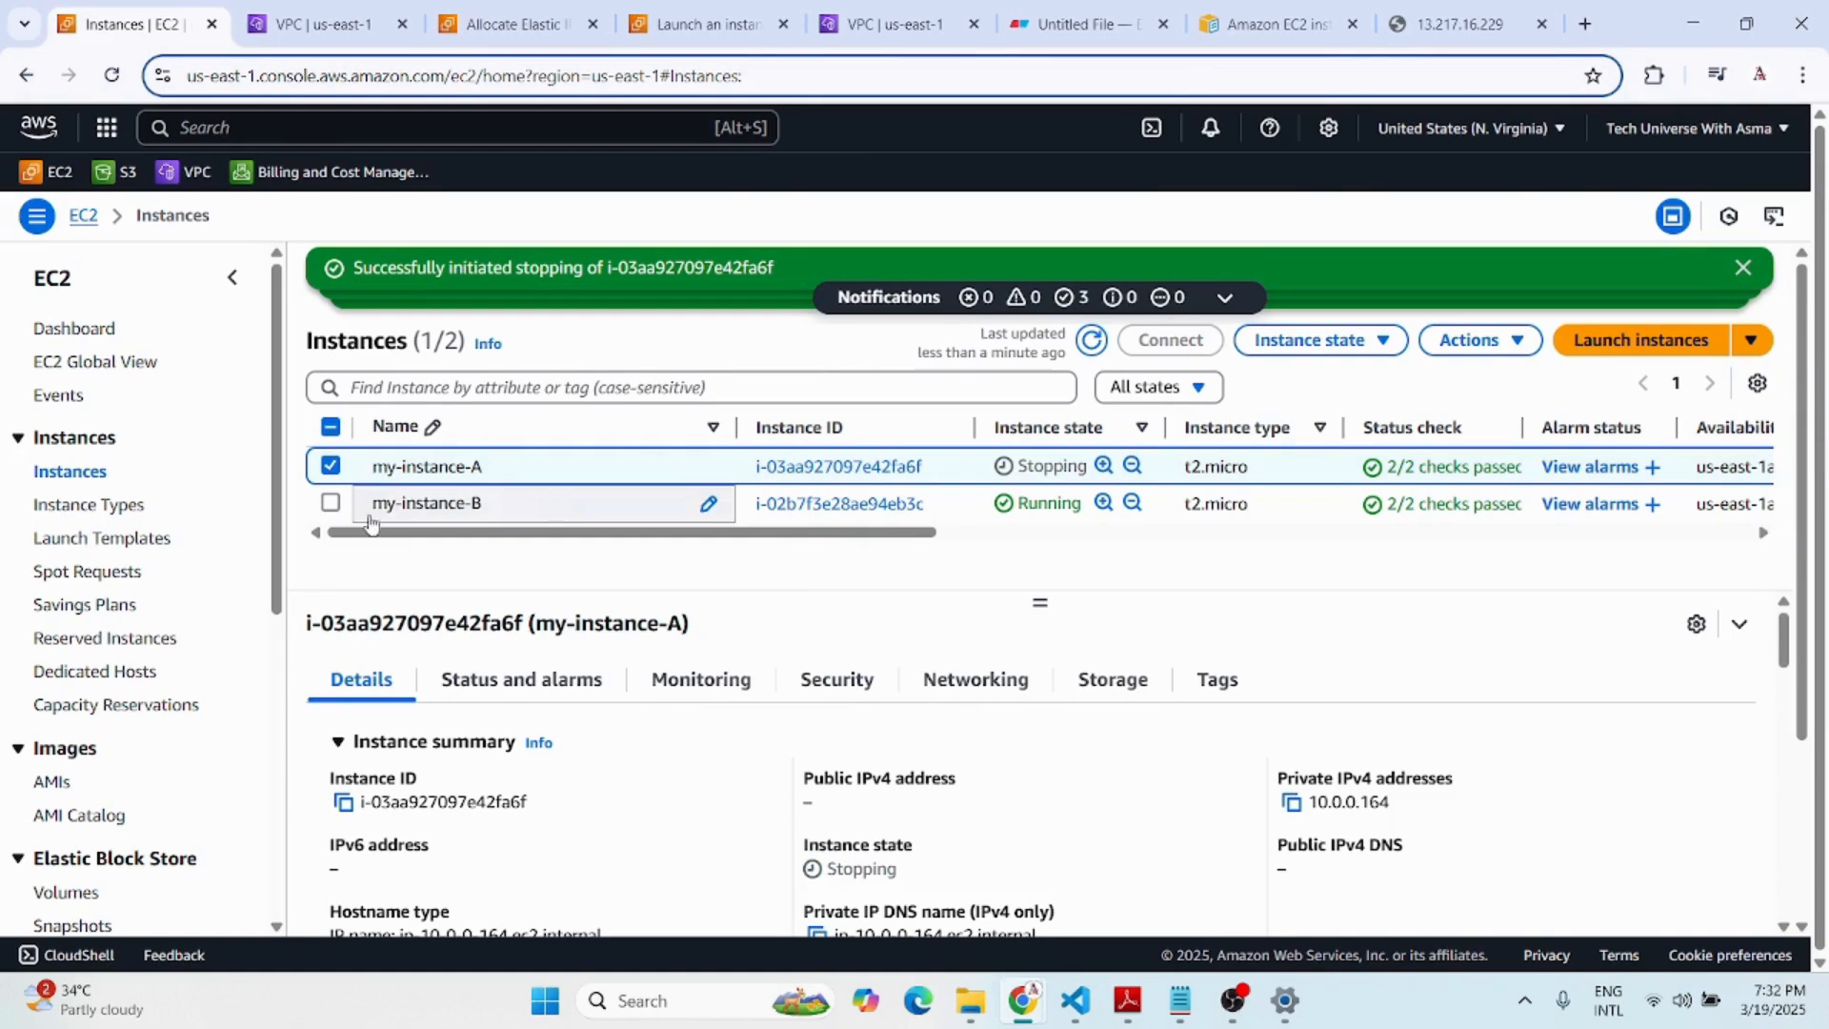
Start launching a new EC2 instance and name it my-instance-A1.
click(1588, 352)
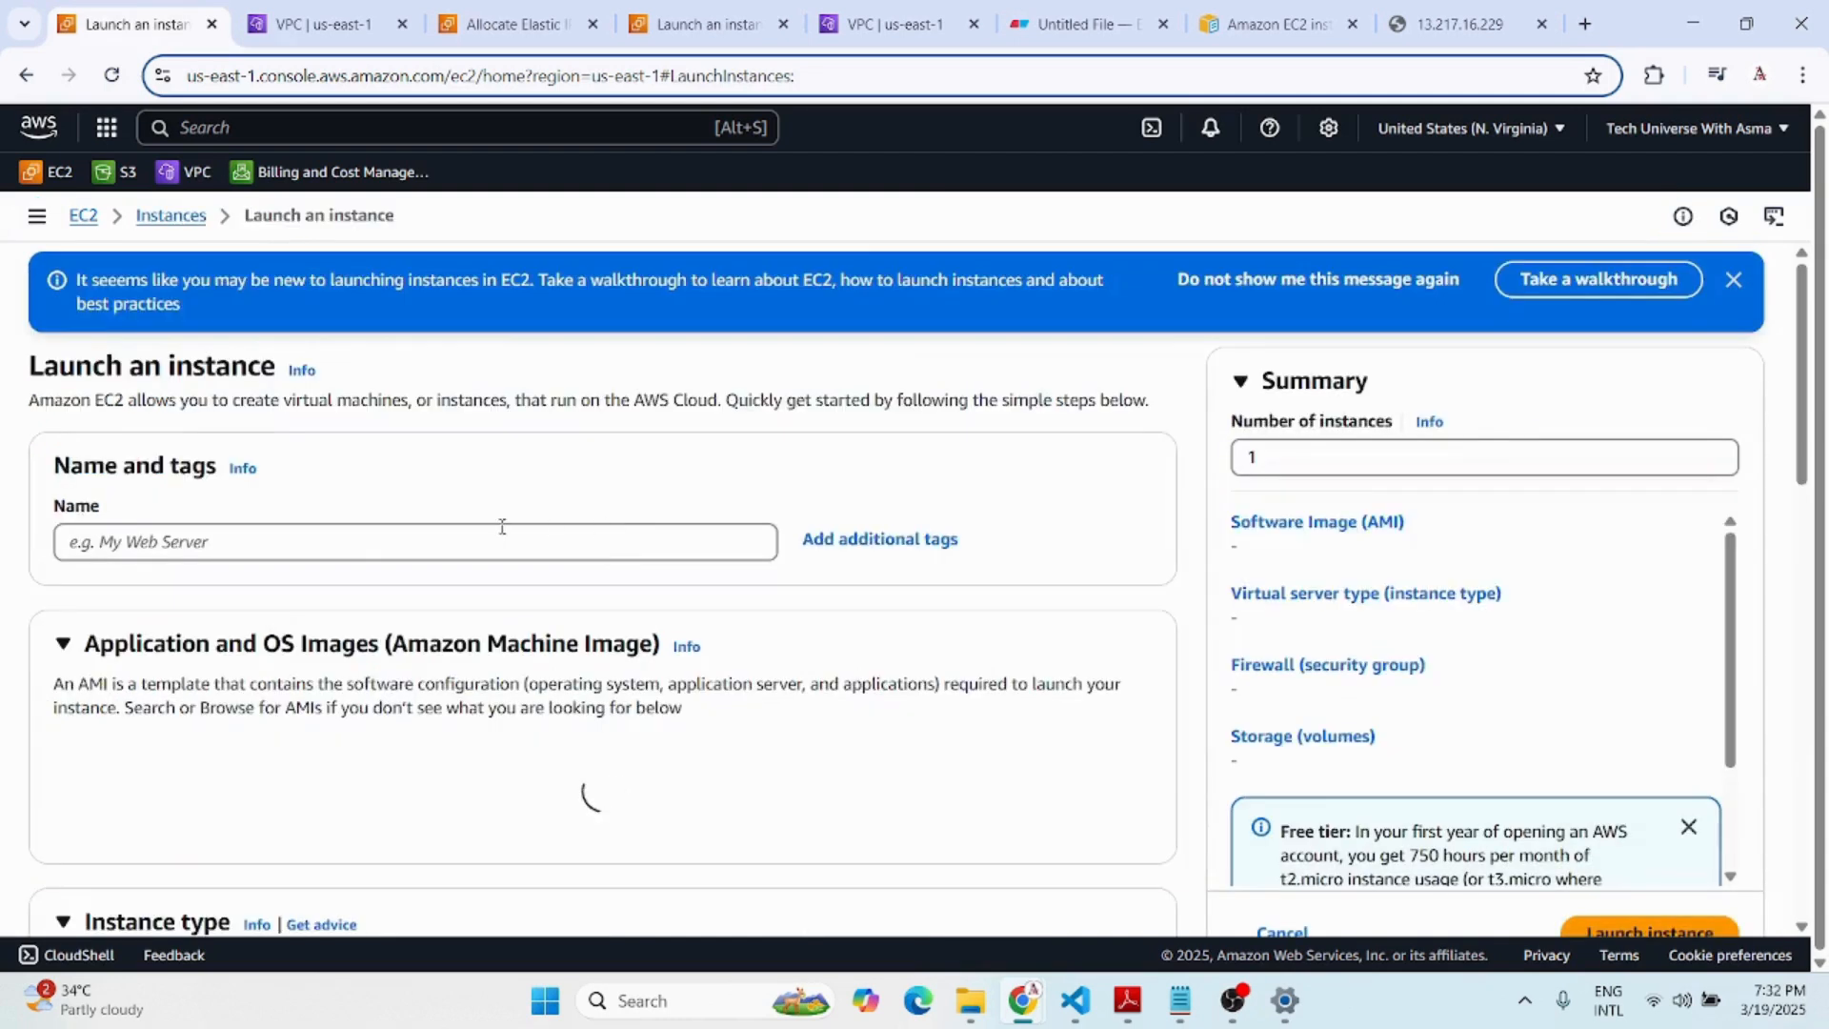
click(372, 534)
text(my)
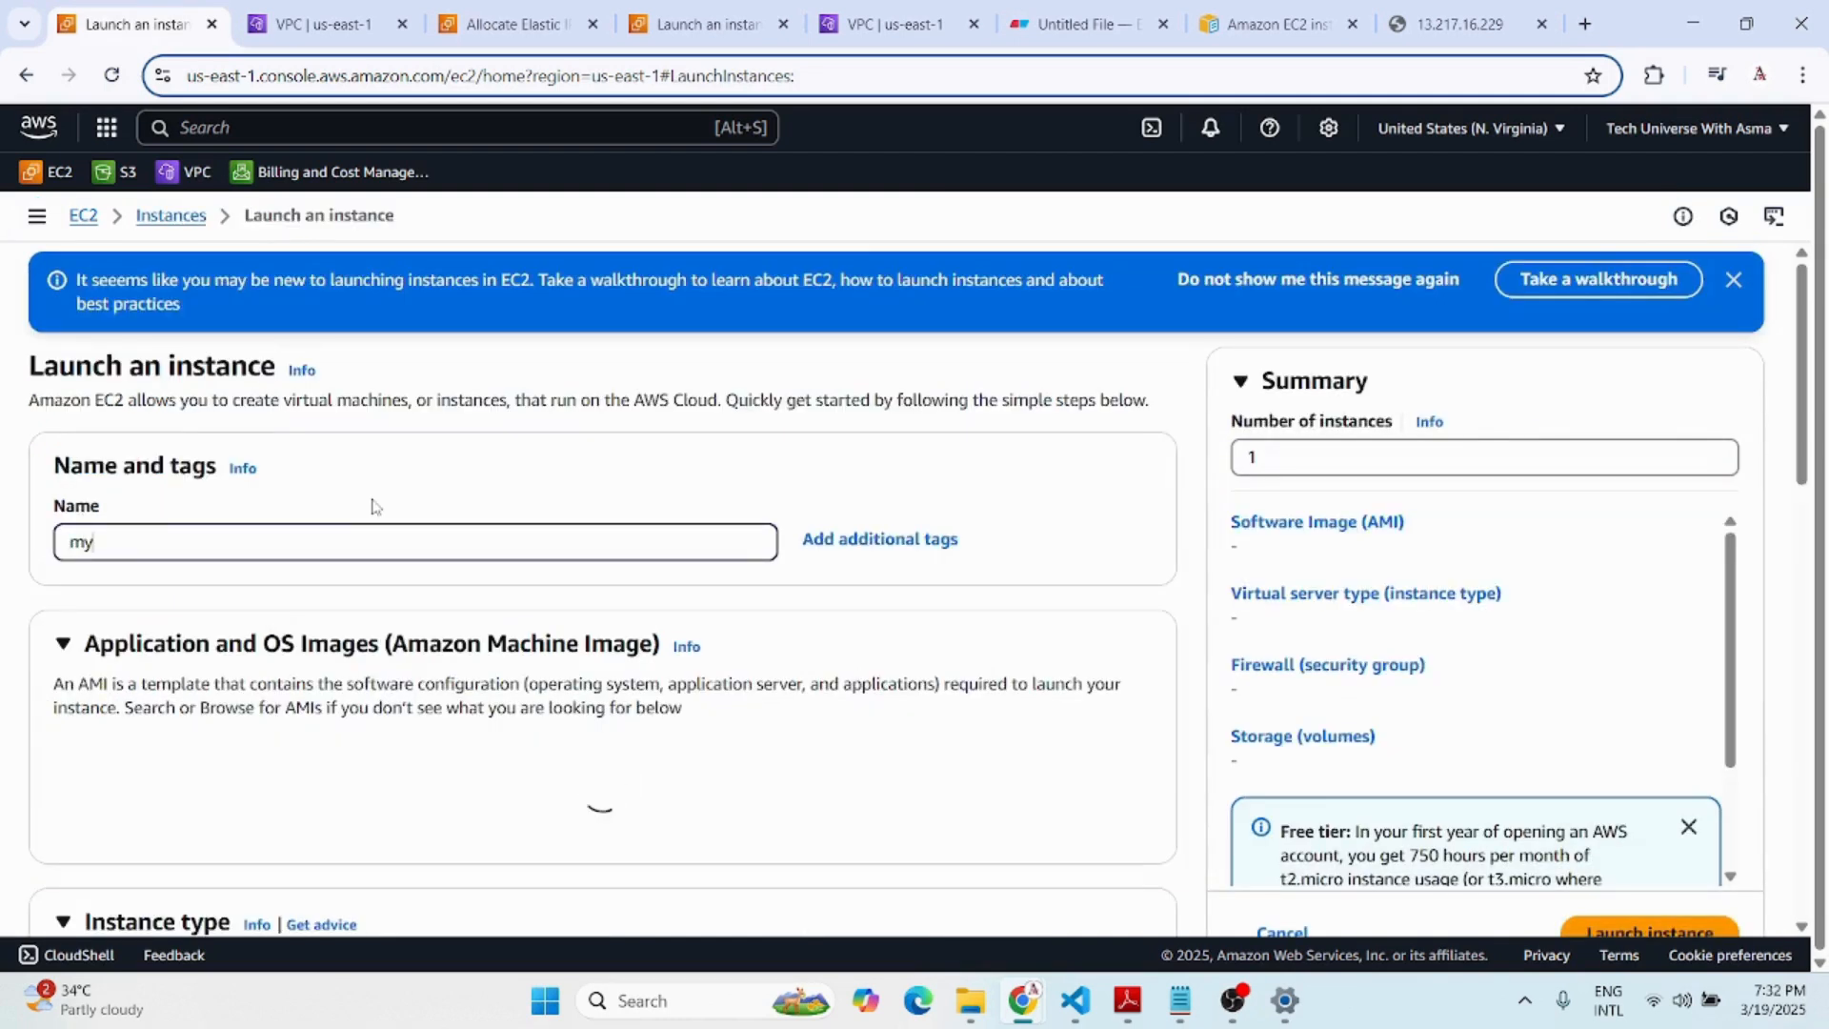
text(-in)
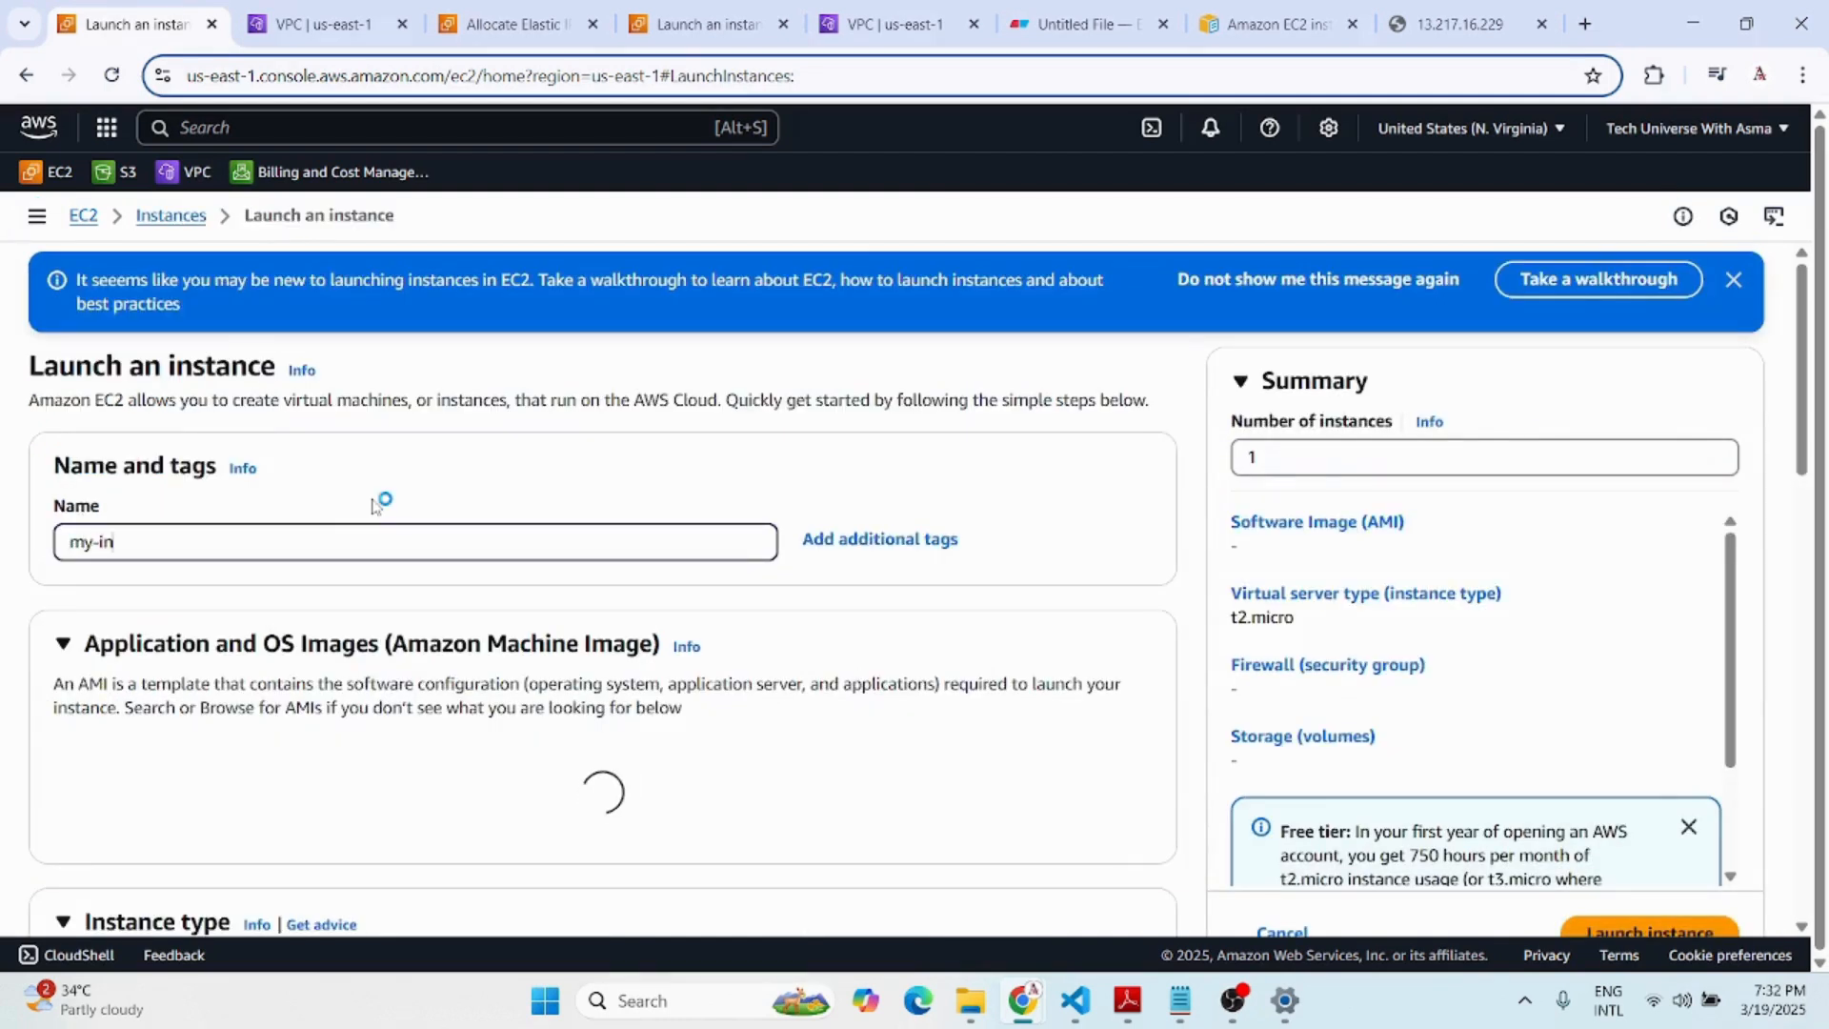
text(stance-A1)
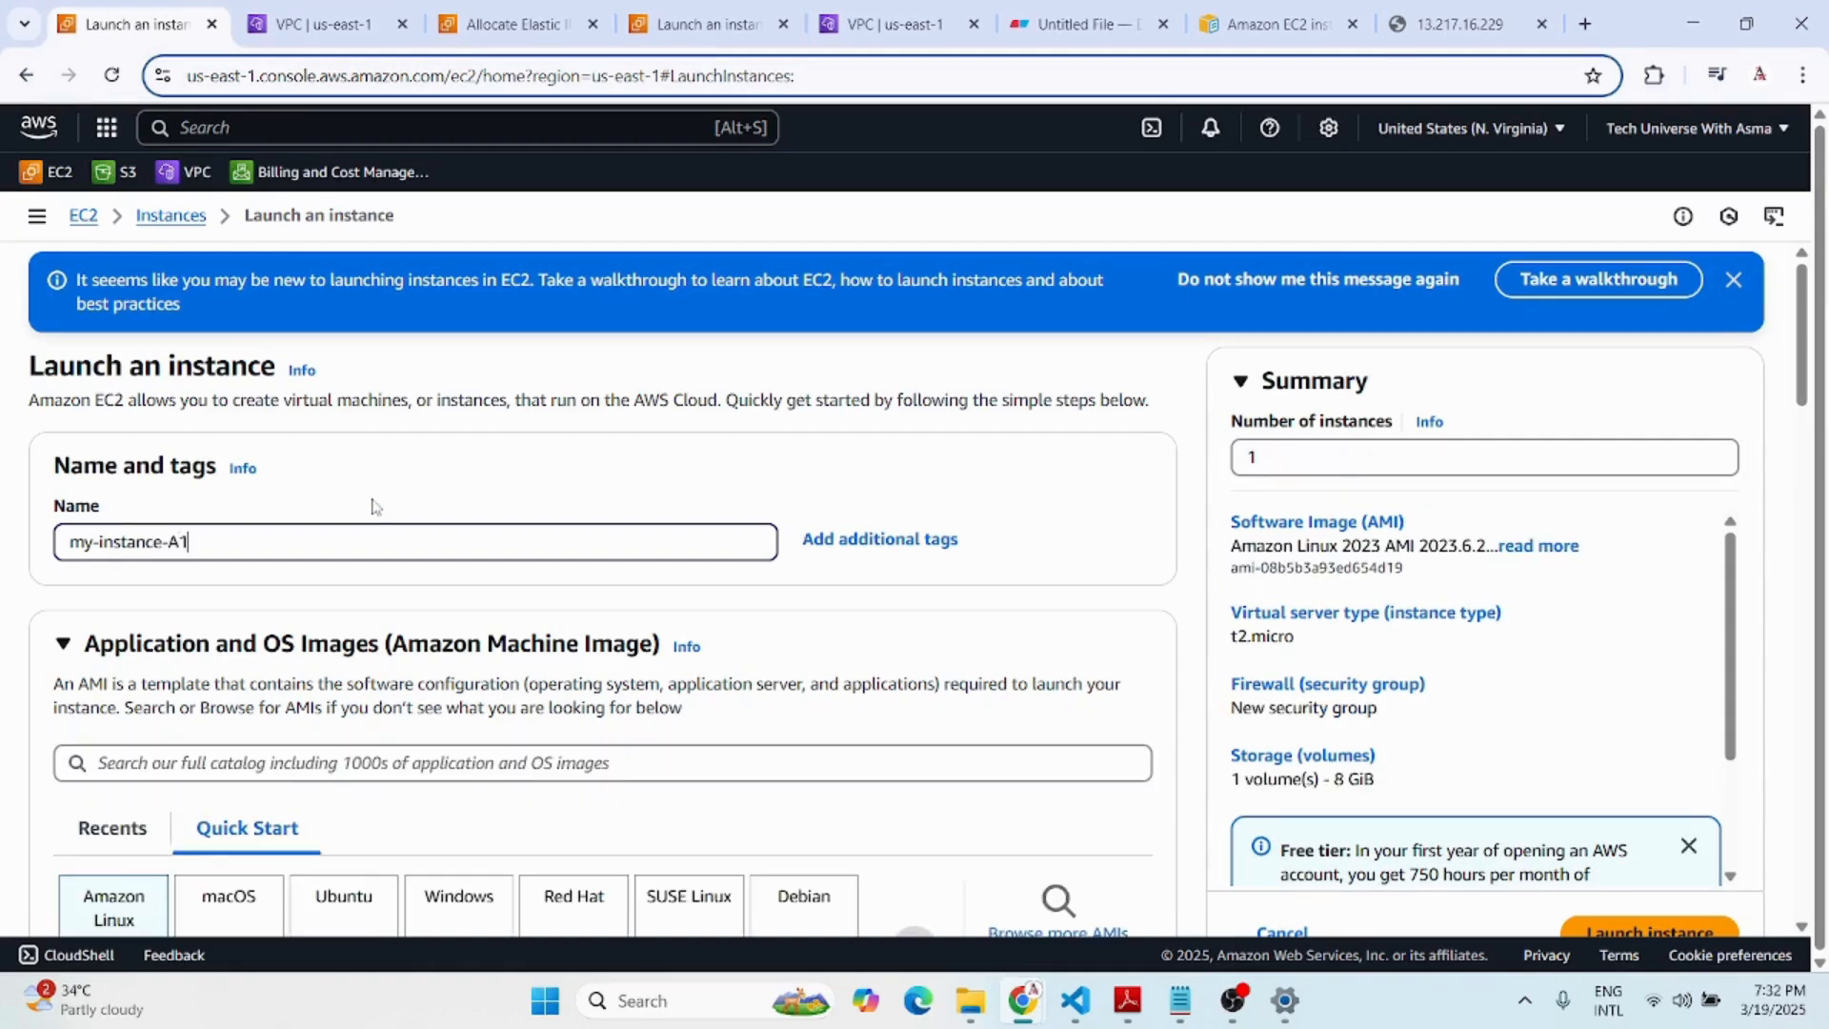
Choose mykeypair19 as the key pair for the new instance, keeping the Amazon Linux 2023 AMI and t2.micro type.
scroll(374, 507, down, 7)
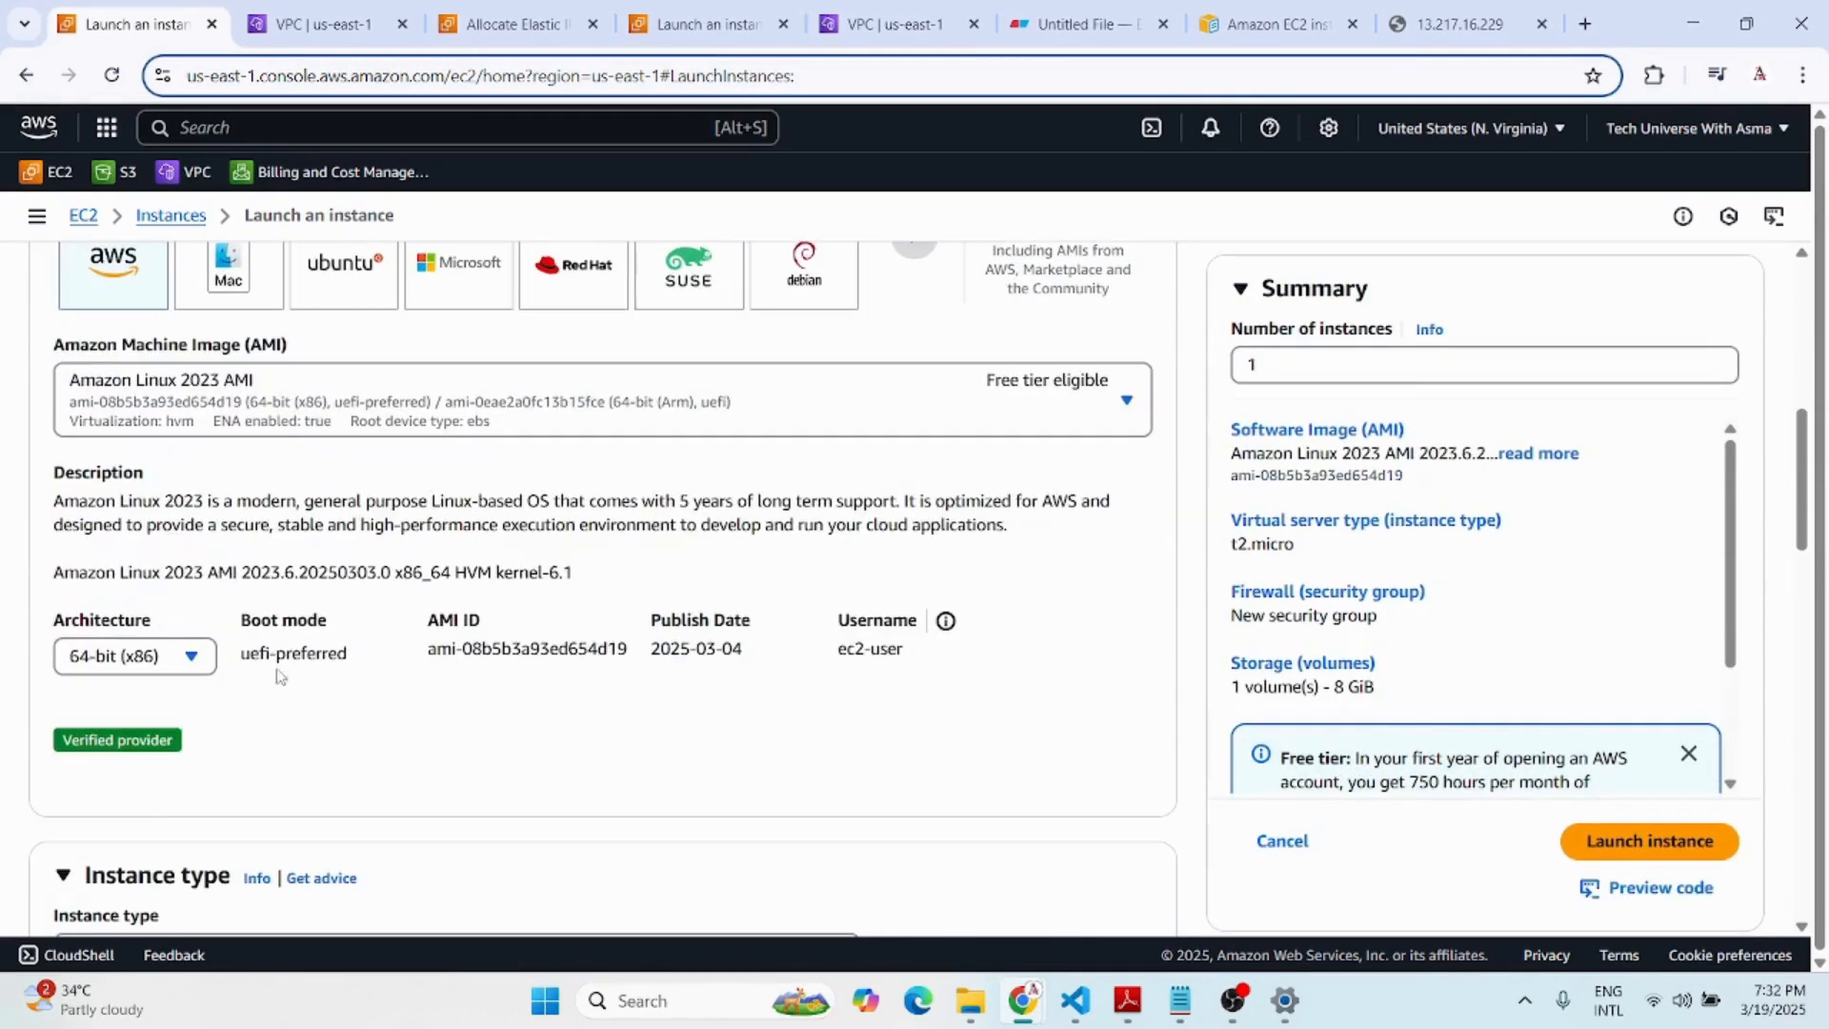
scroll(209, 836, down, 6)
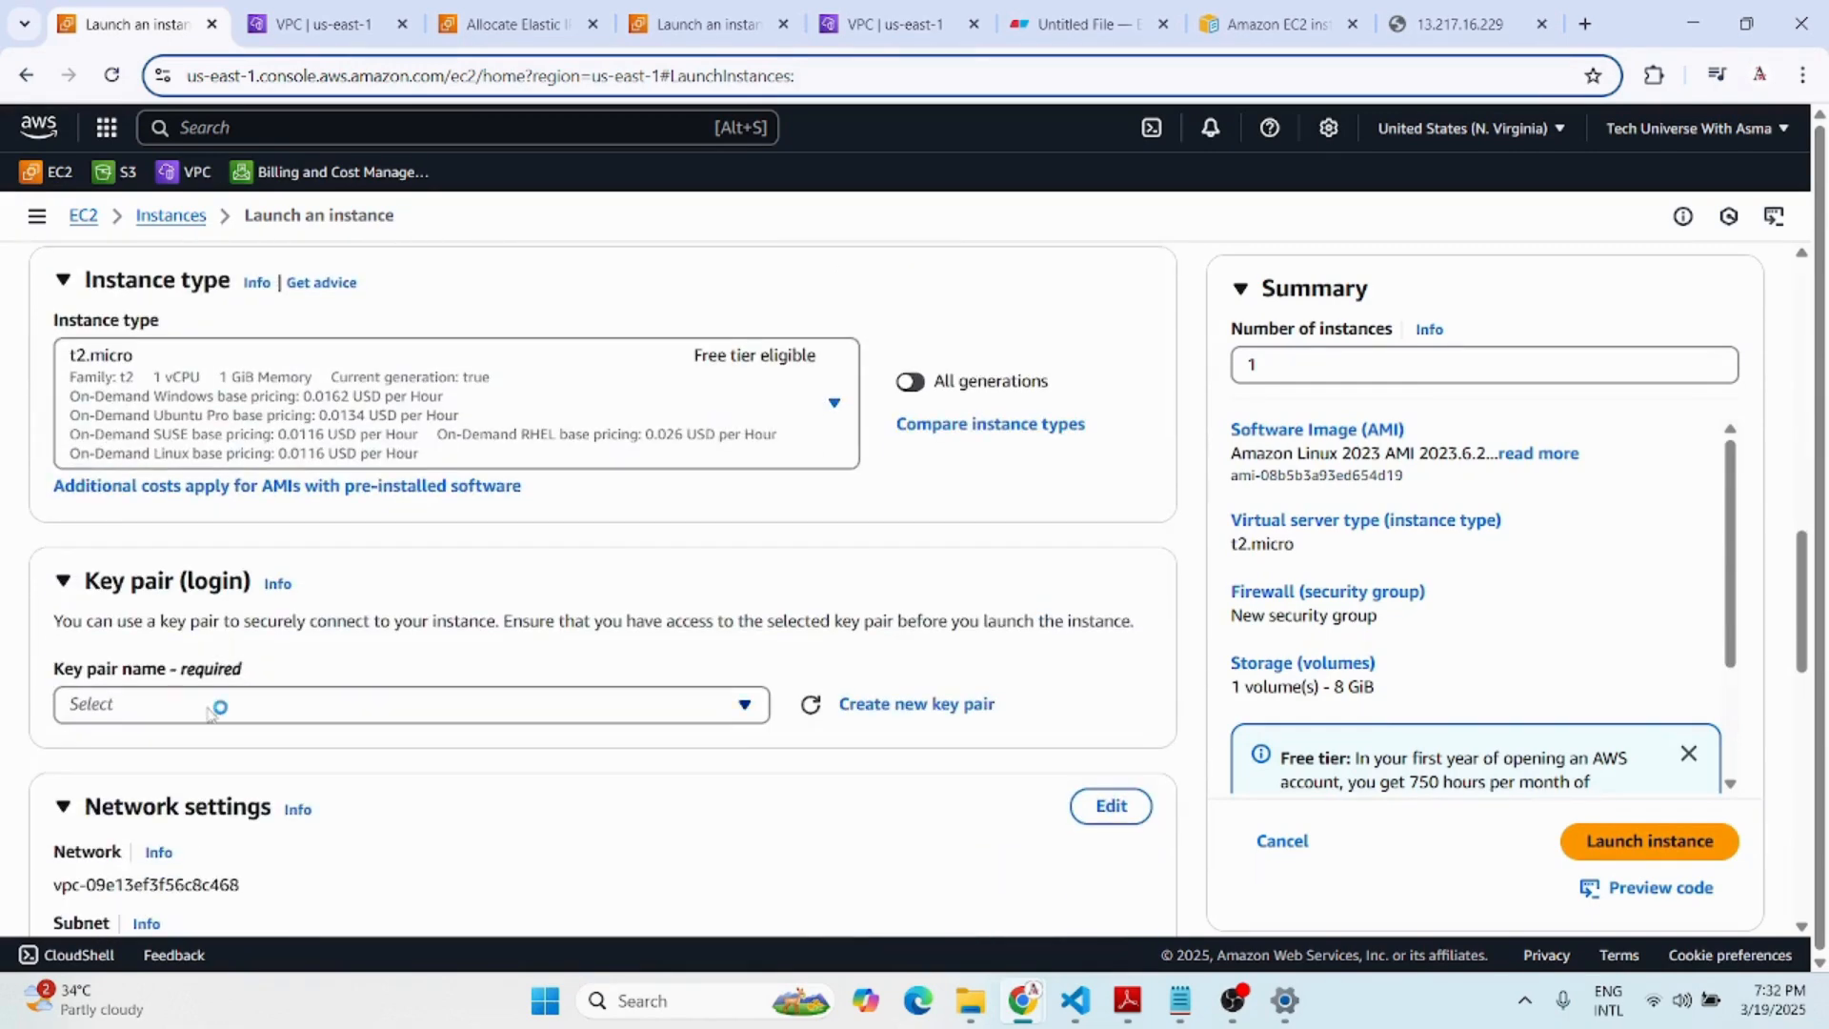
click(208, 710)
click(225, 822)
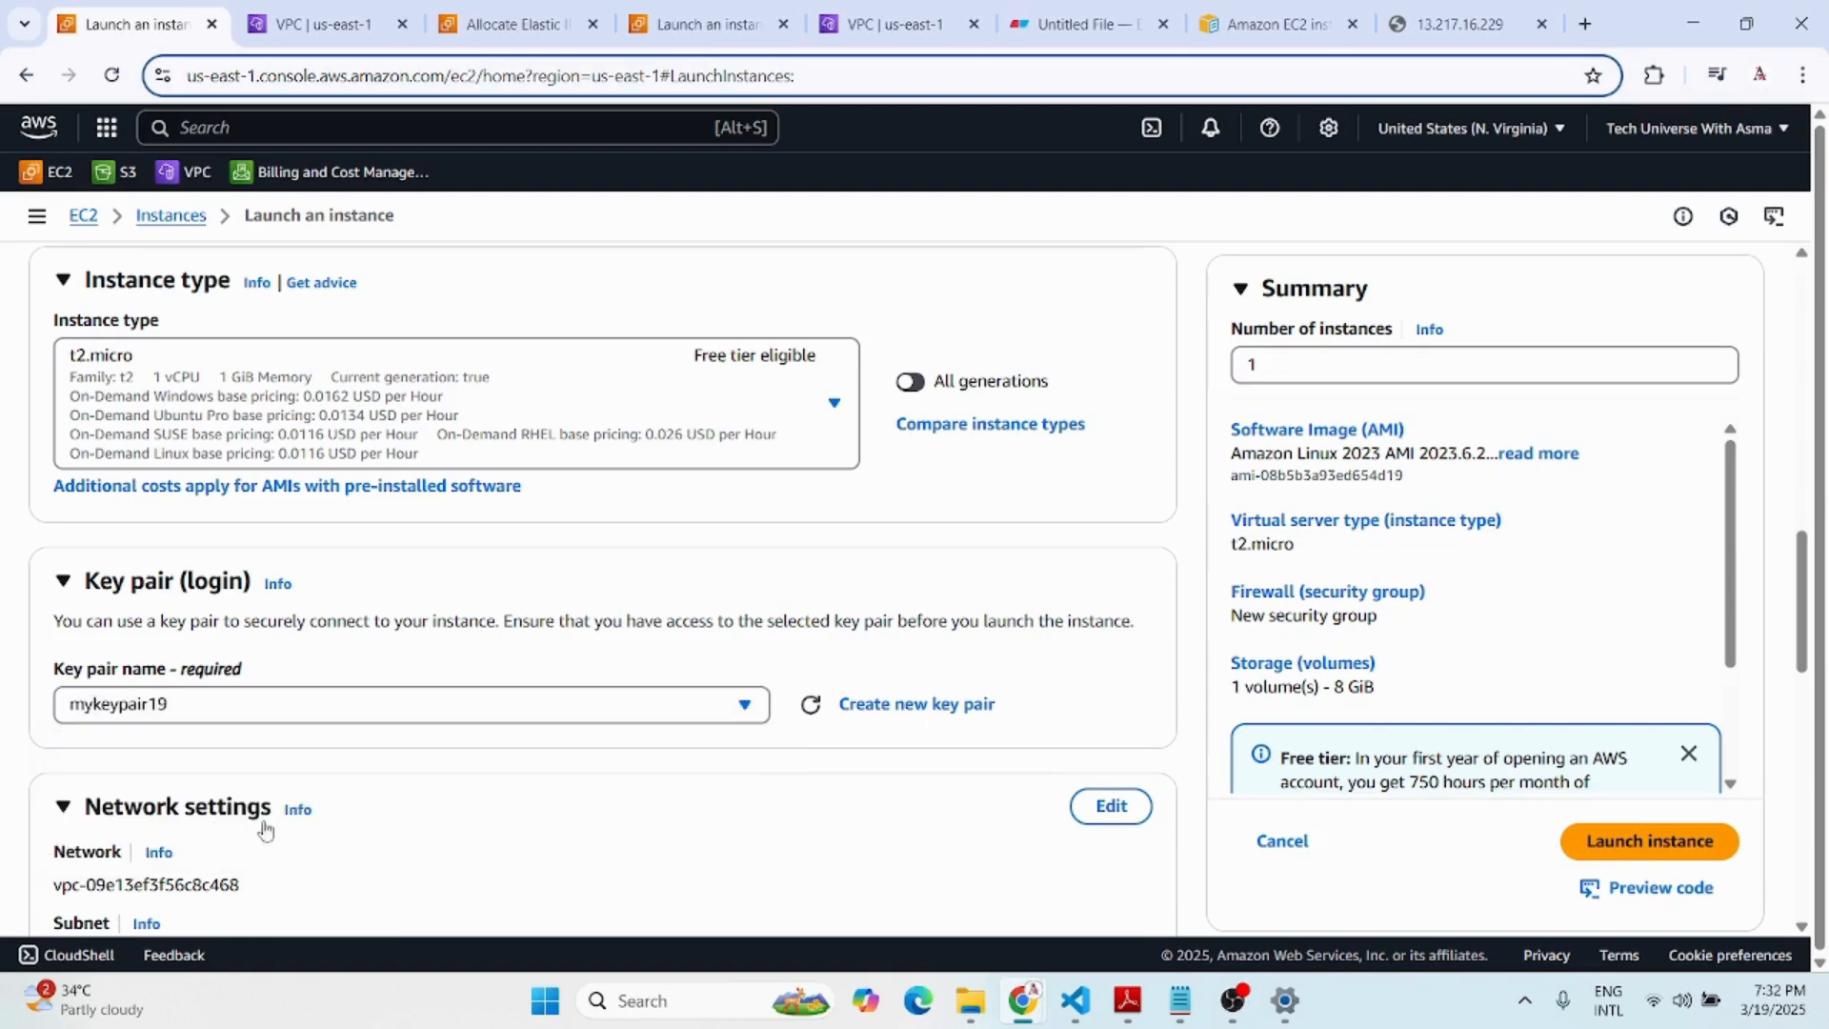
Edit the new instance's network settings to place it in my-vpc-A.
scroll(1056, 545, down, 2)
scroll(1055, 545, down, 1)
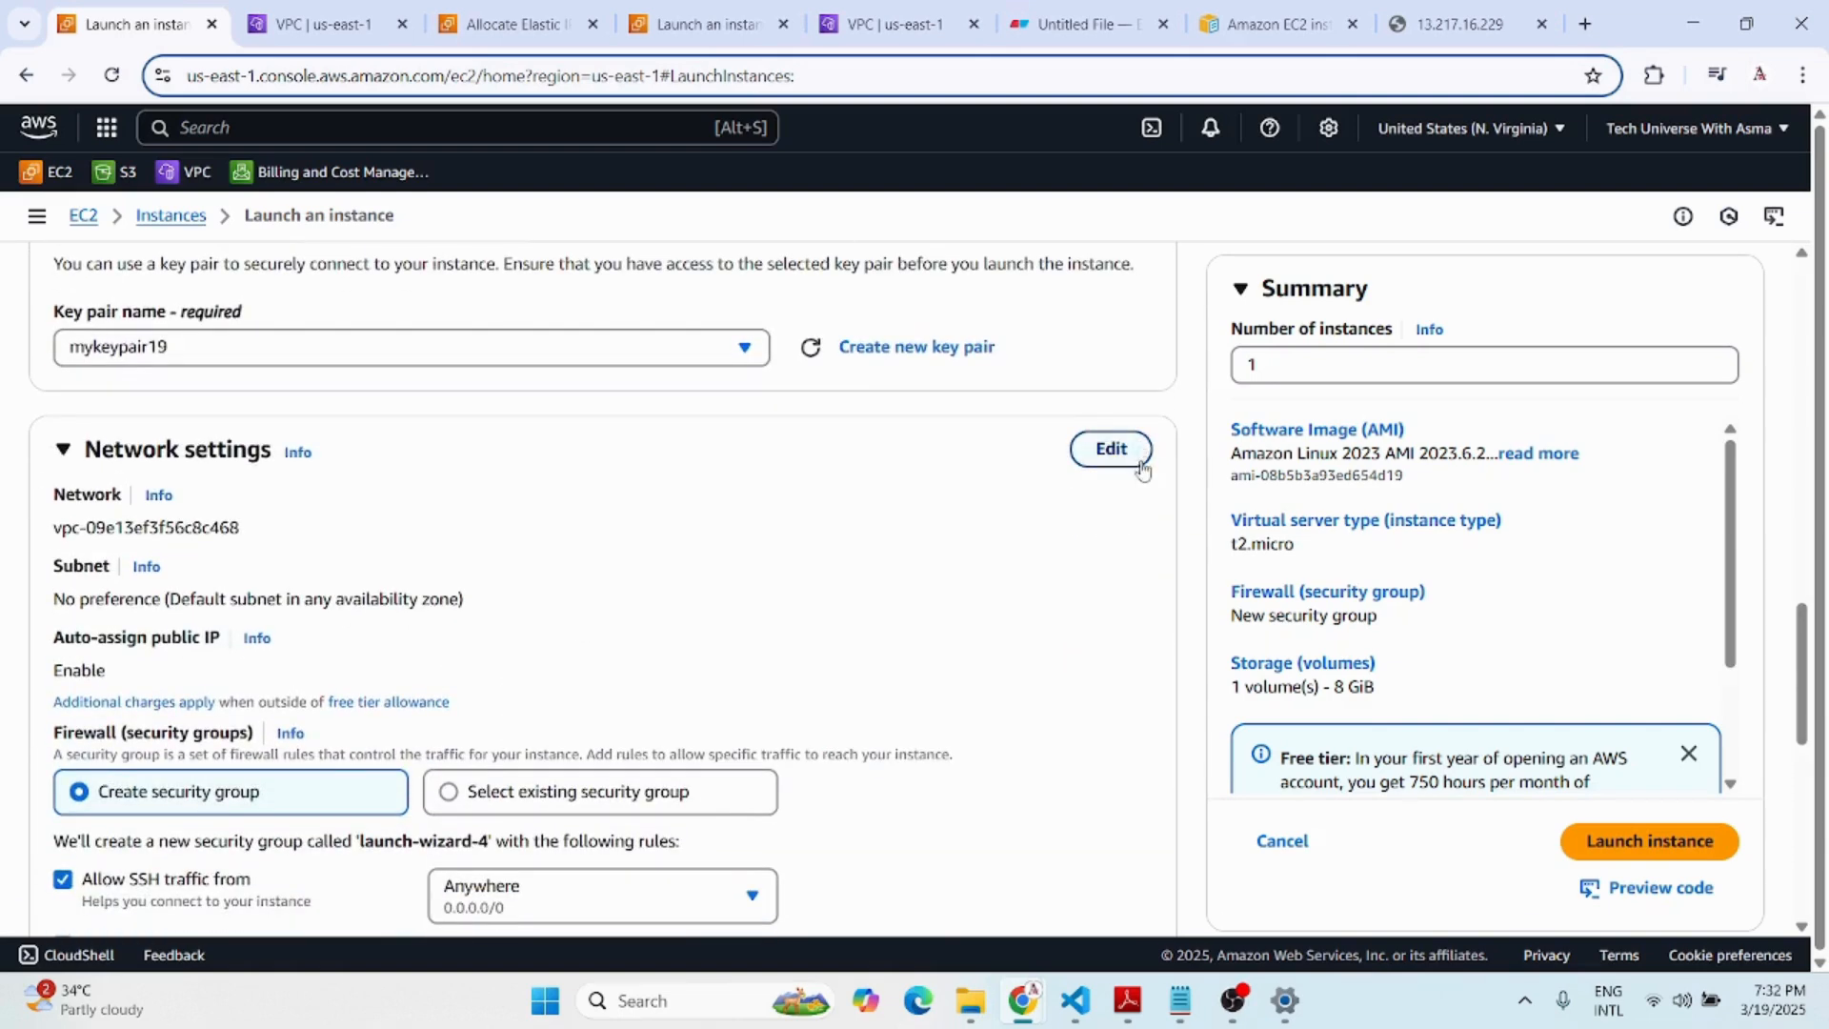
click(1136, 457)
click(524, 555)
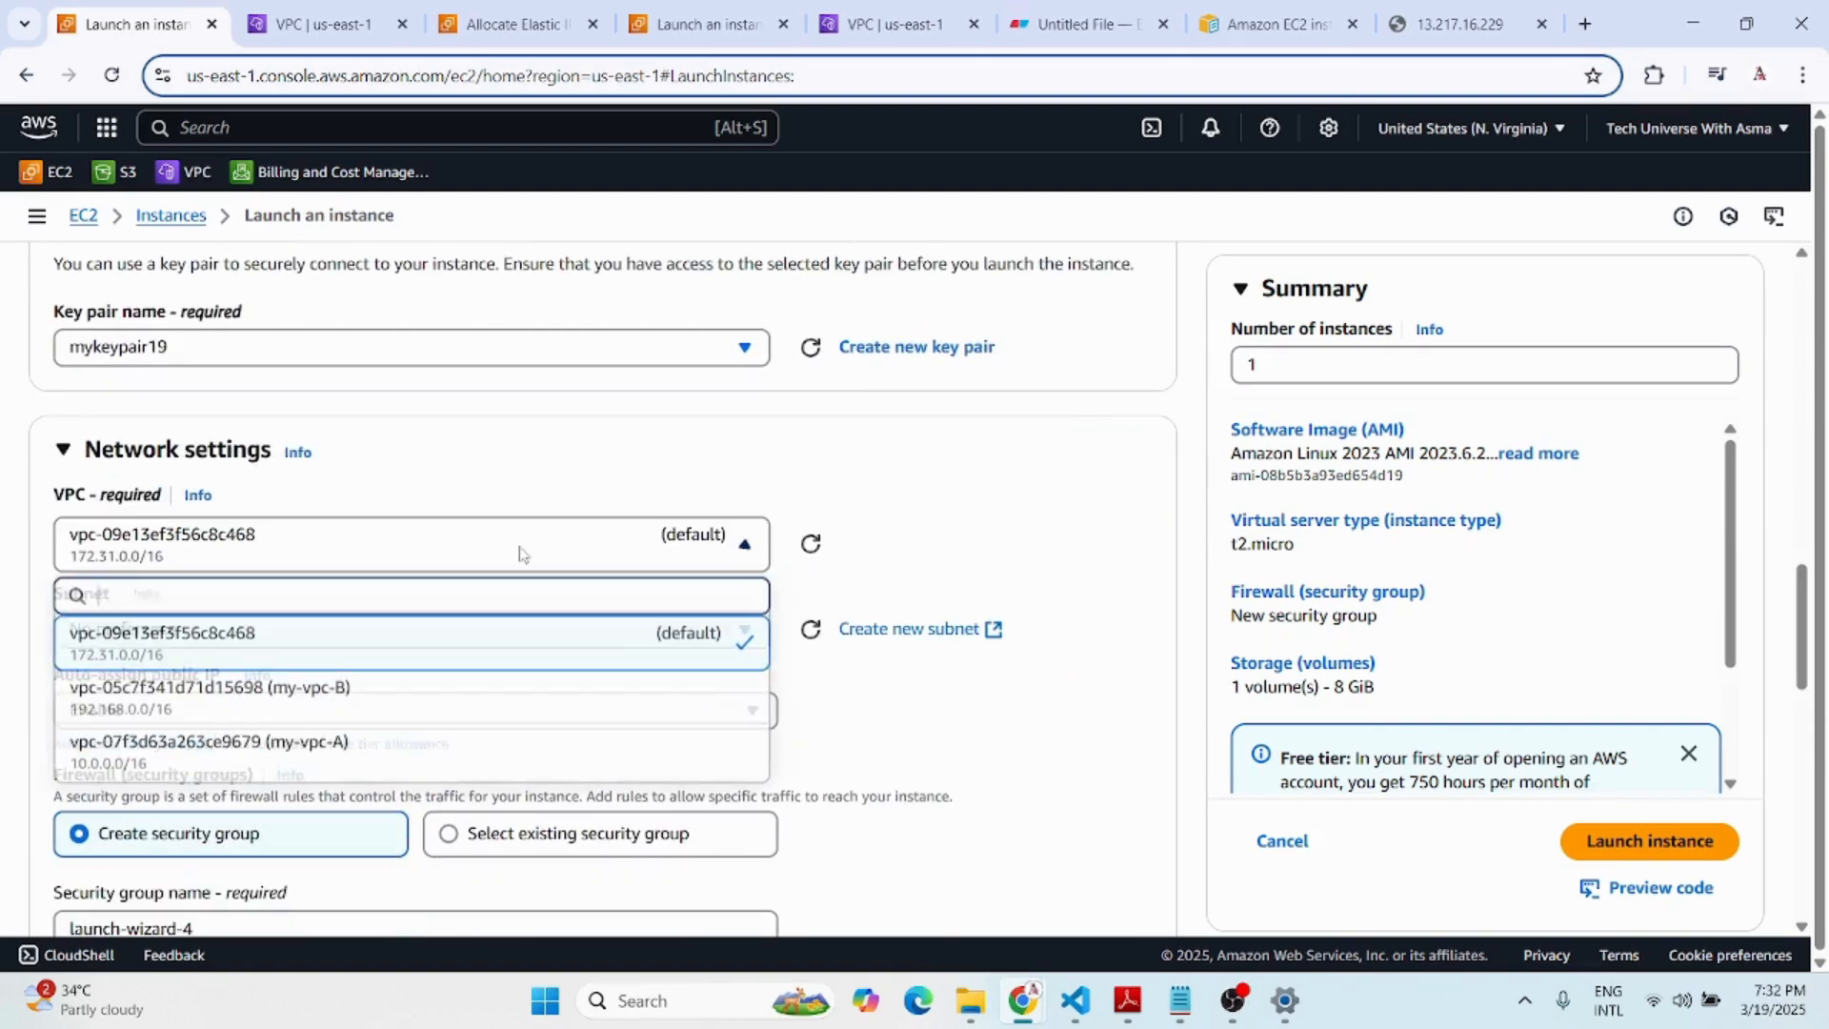
click(344, 750)
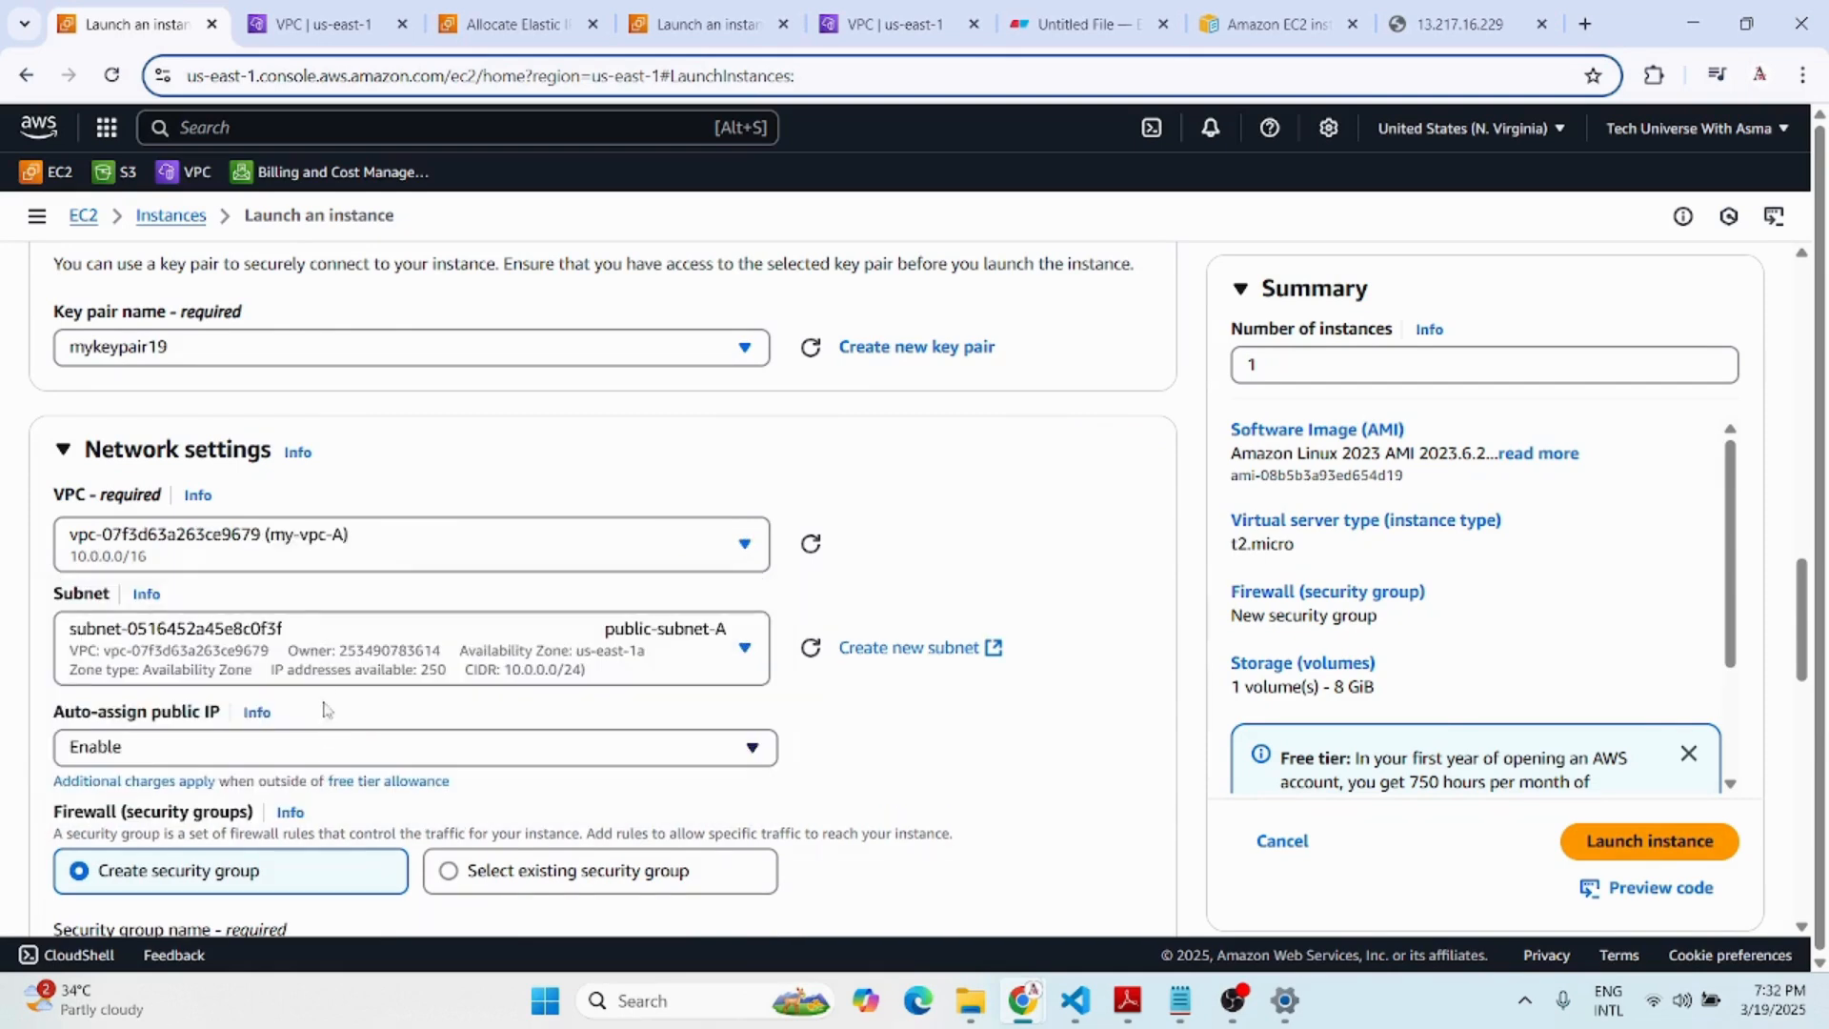
Review the subnet and auto-assign public IP settings, and add an inbound HTTP security group rule with source 0.0.0.0/0.
scroll(720, 653, down, 1)
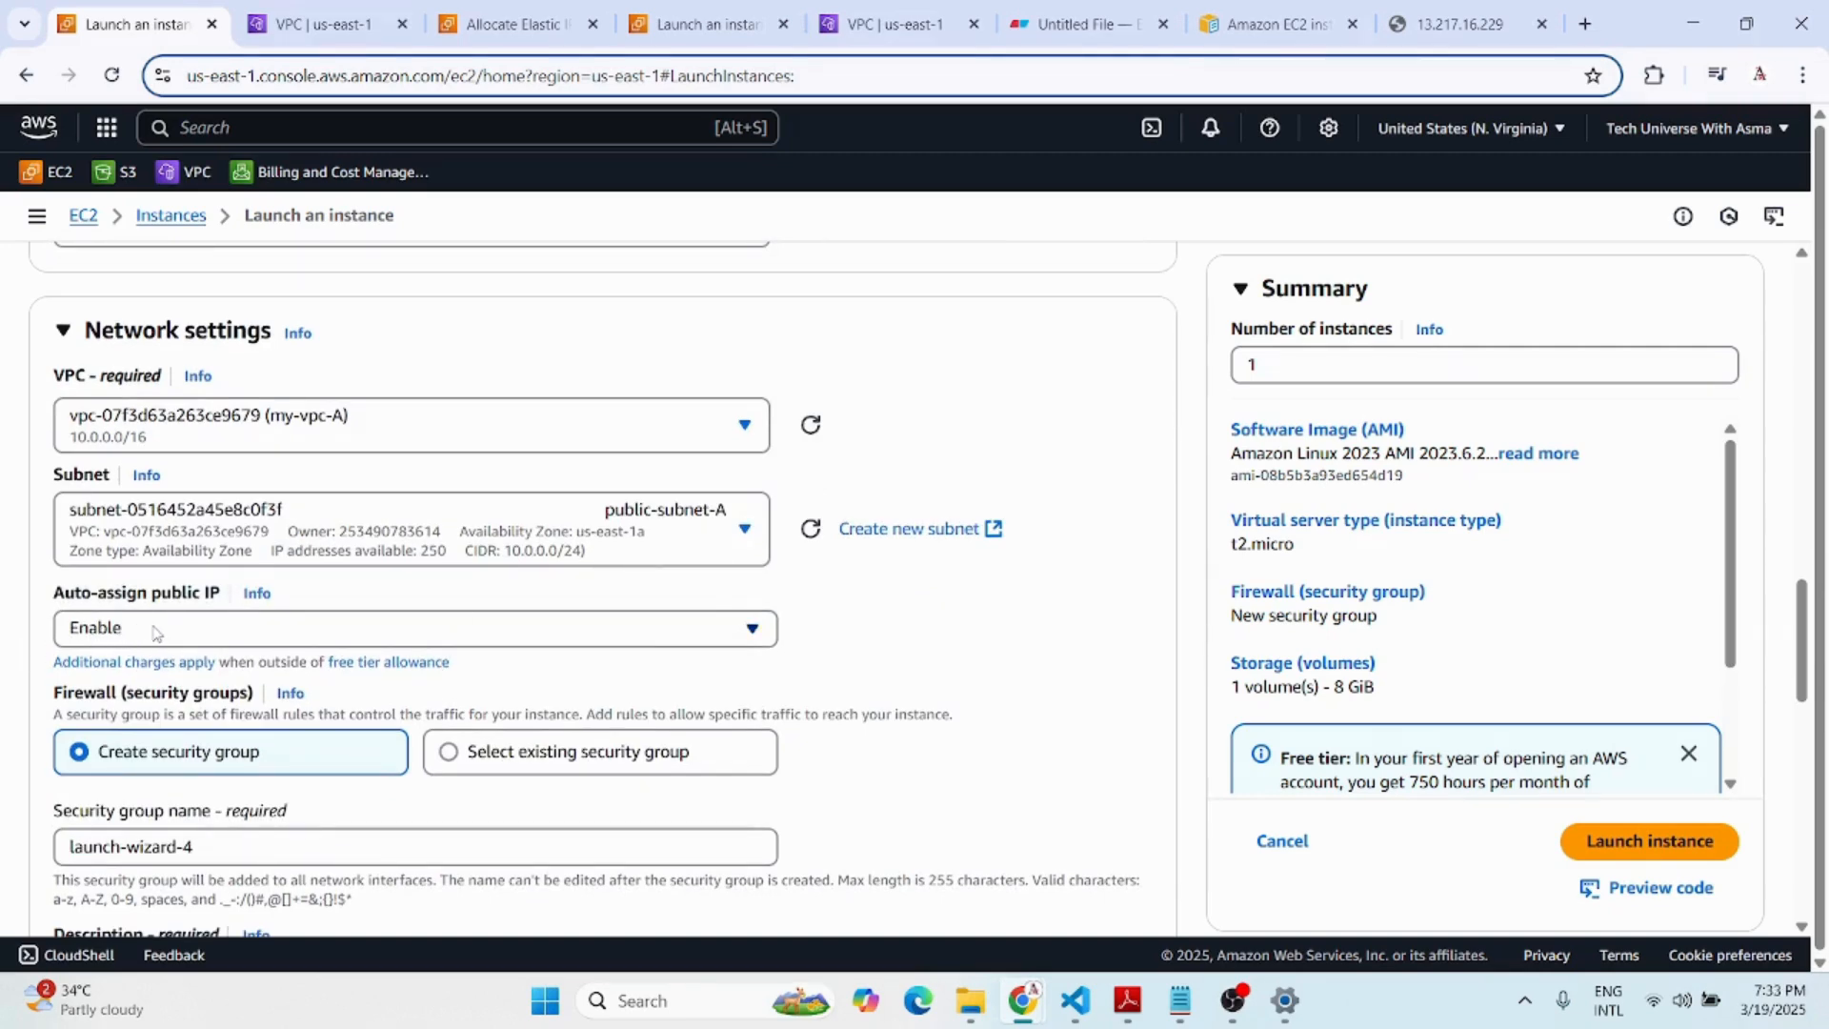
scroll(157, 634, down, 1)
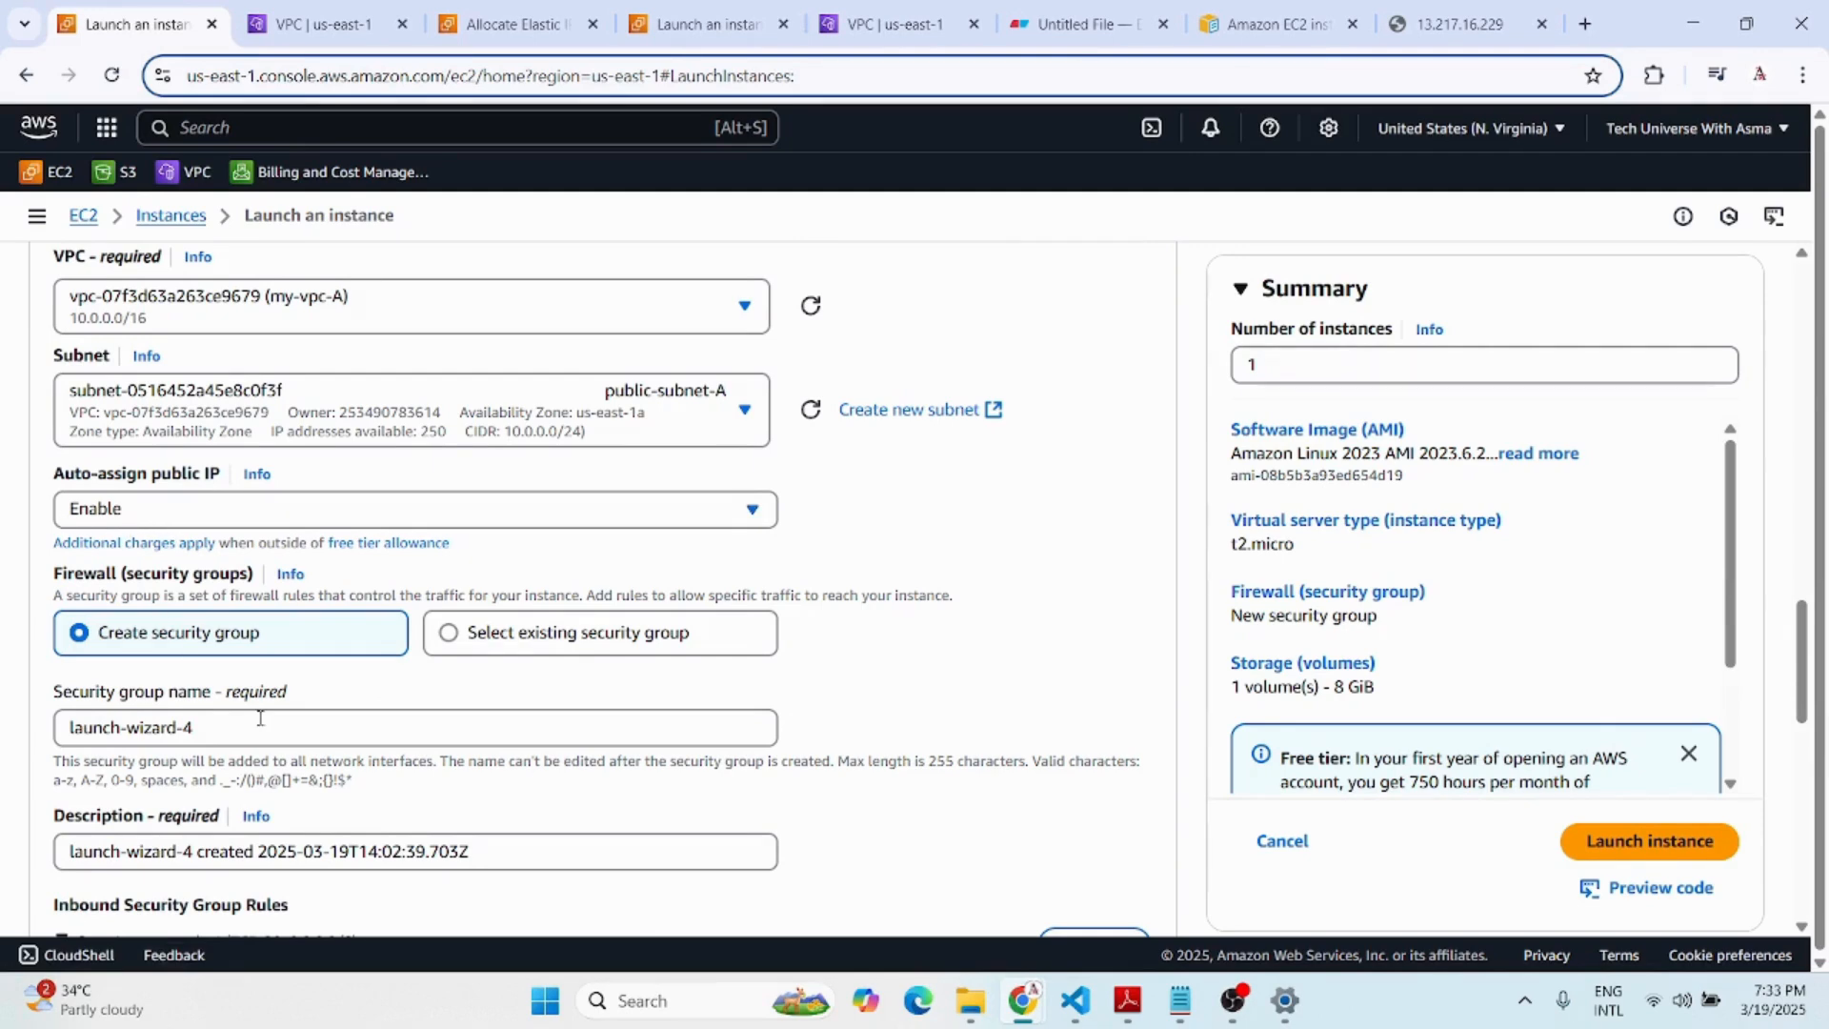
scroll(381, 609, down, 1)
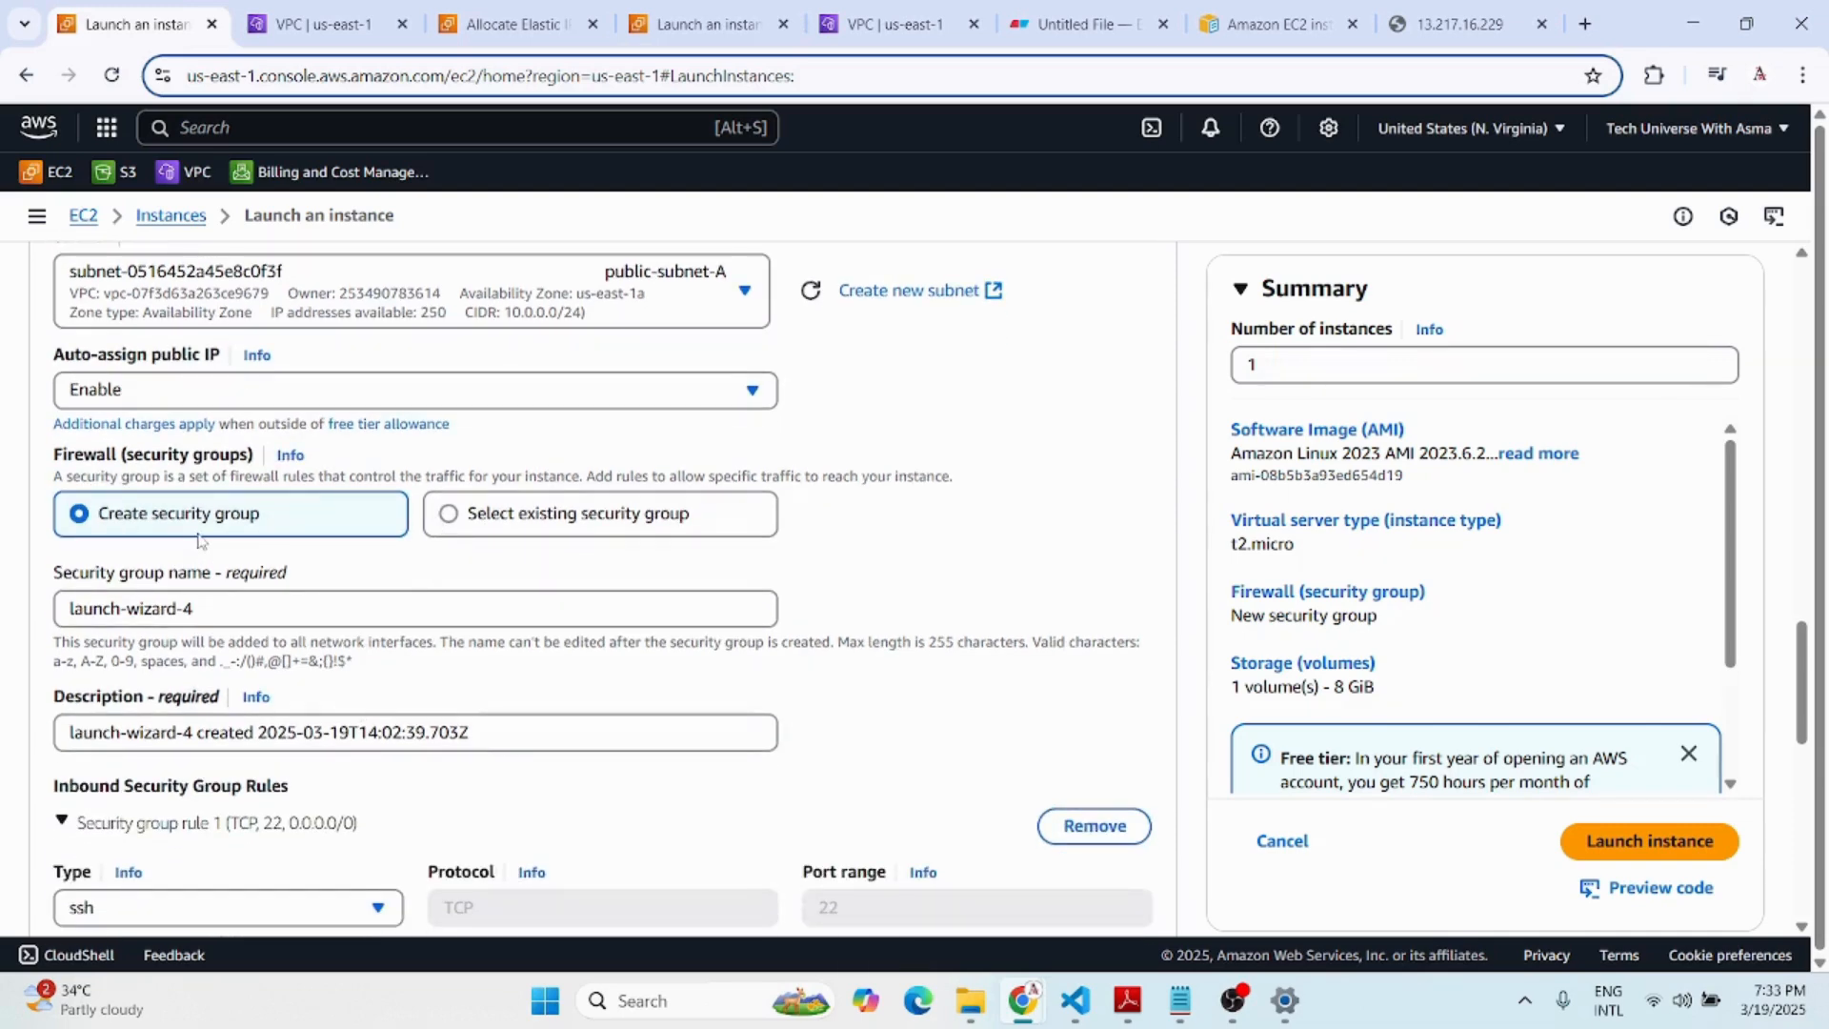
scroll(200, 540, down, 4)
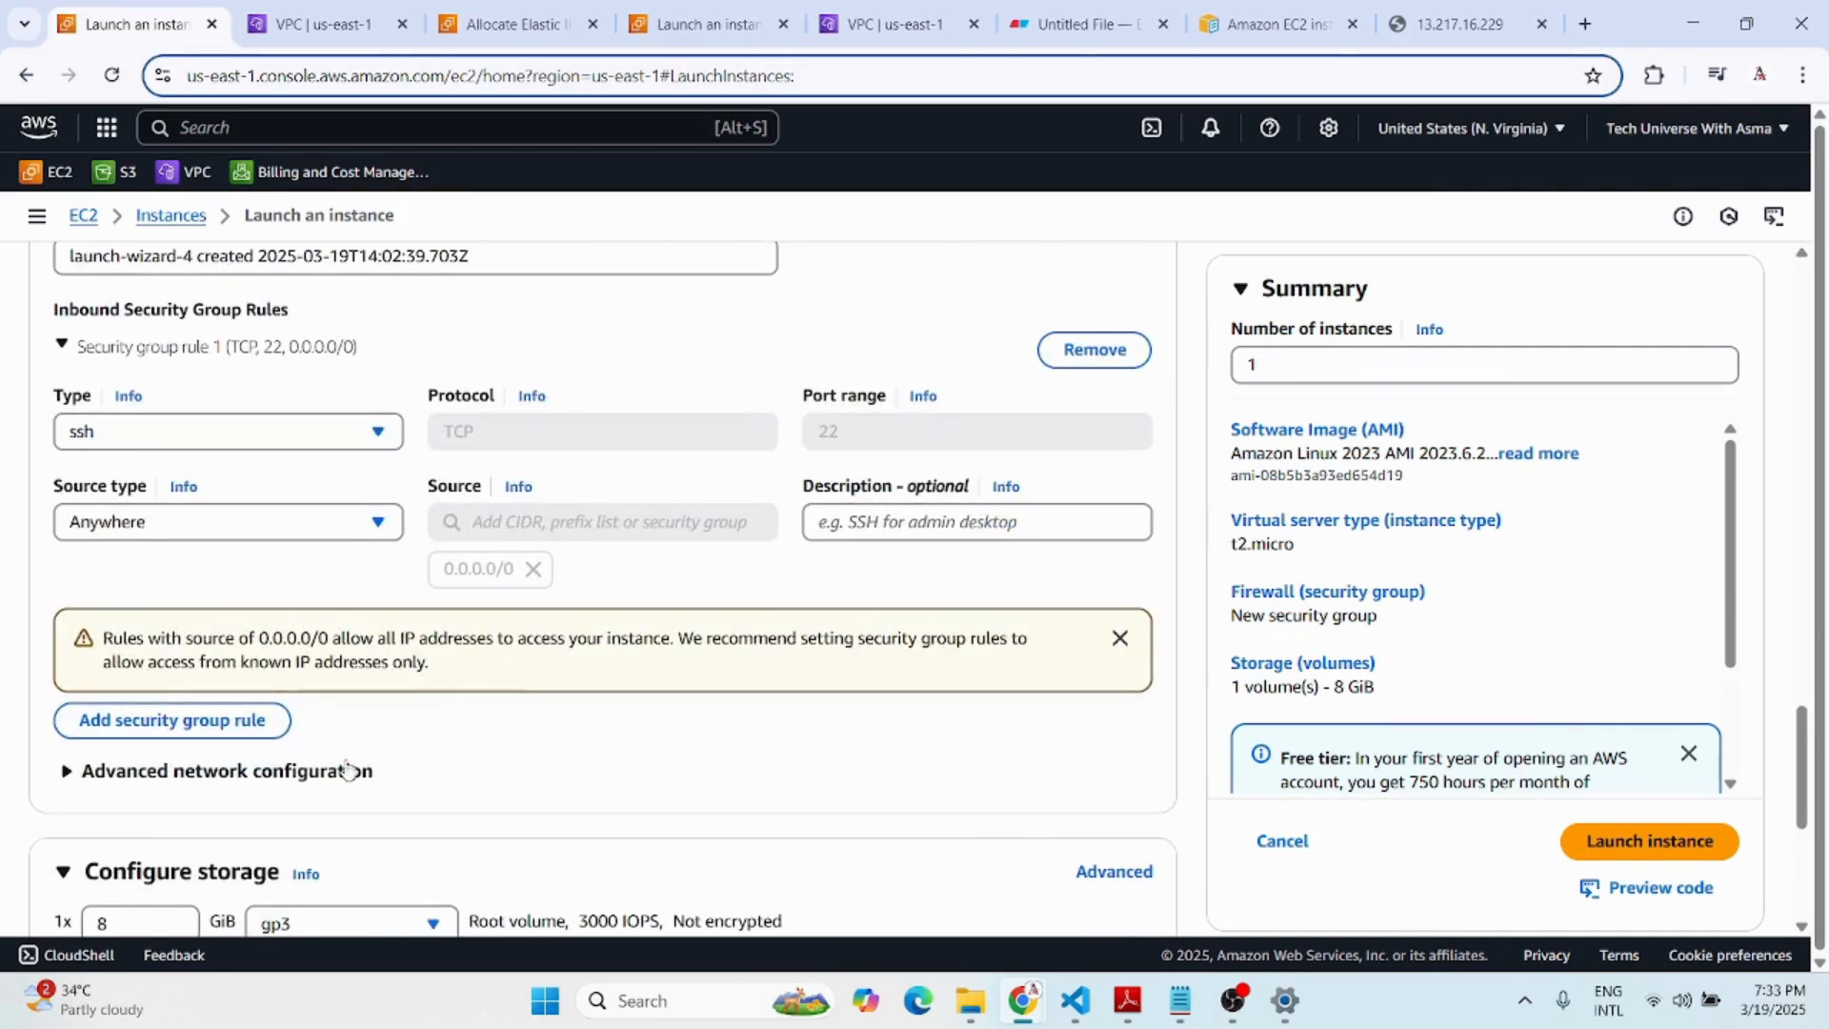
click(151, 721)
scroll(153, 667, down, 2)
click(164, 476)
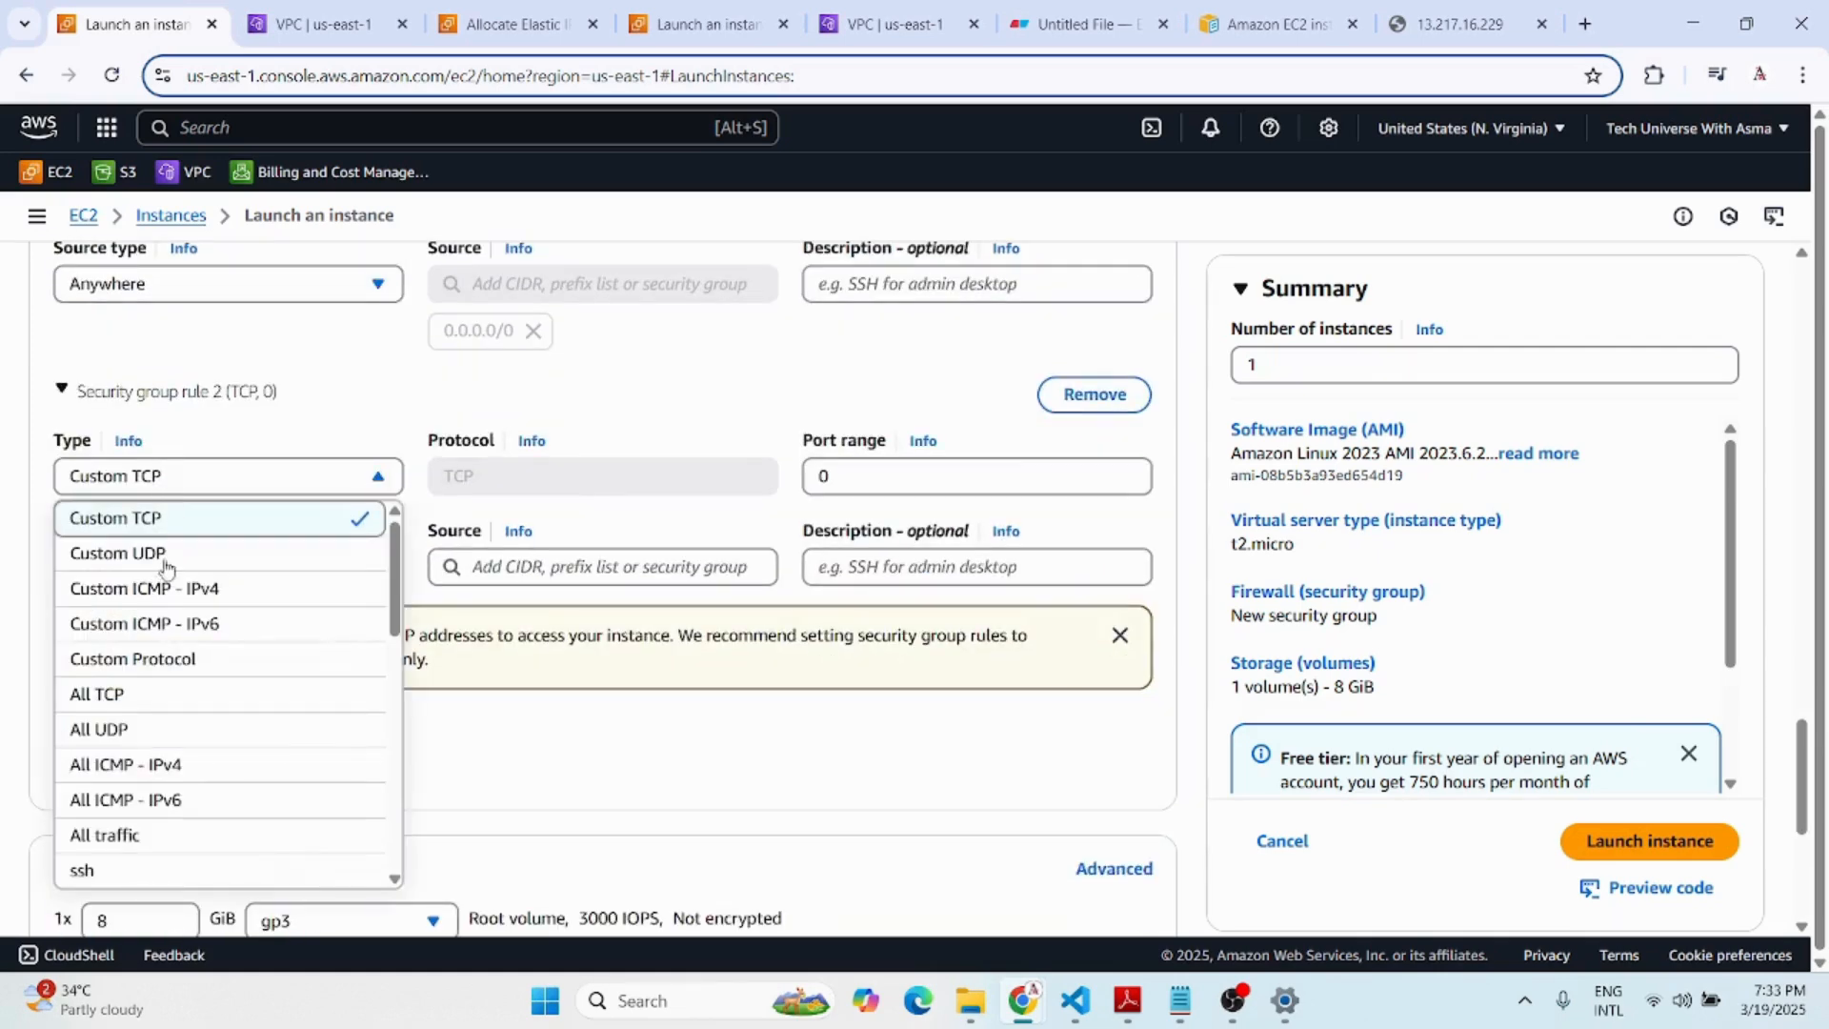
scroll(143, 729, down, 3)
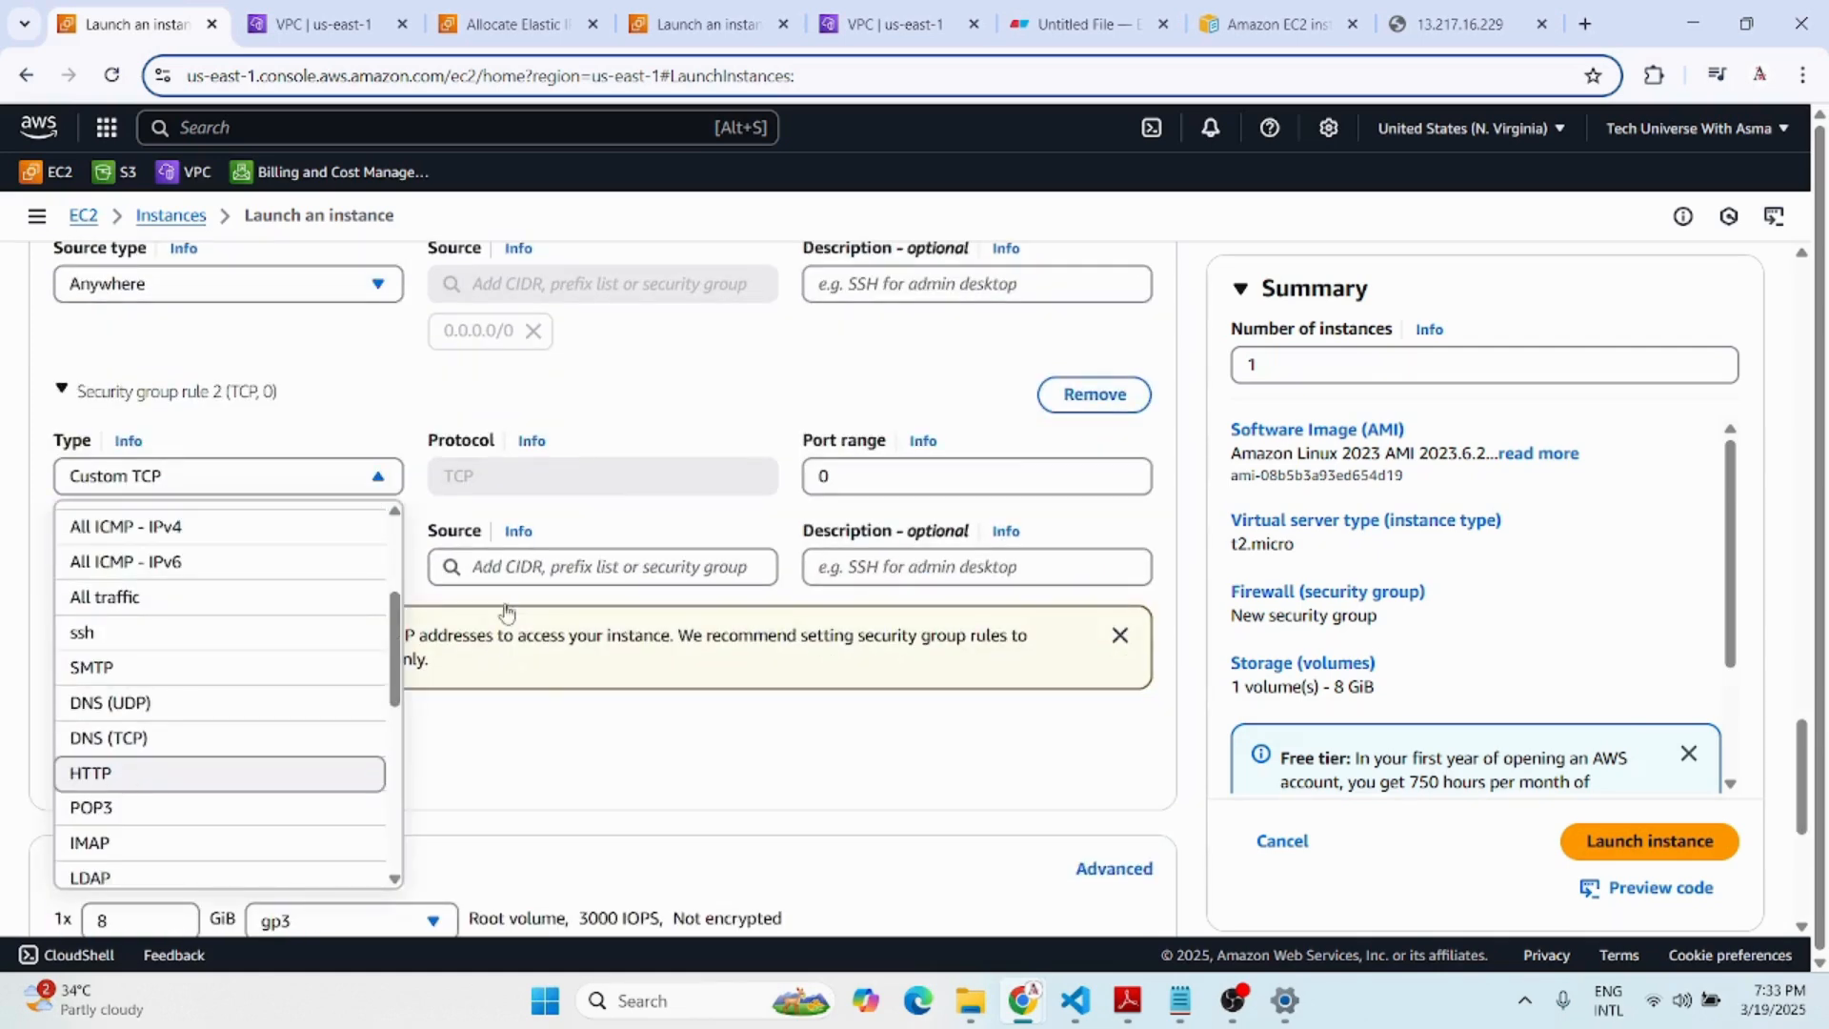
key(Return)
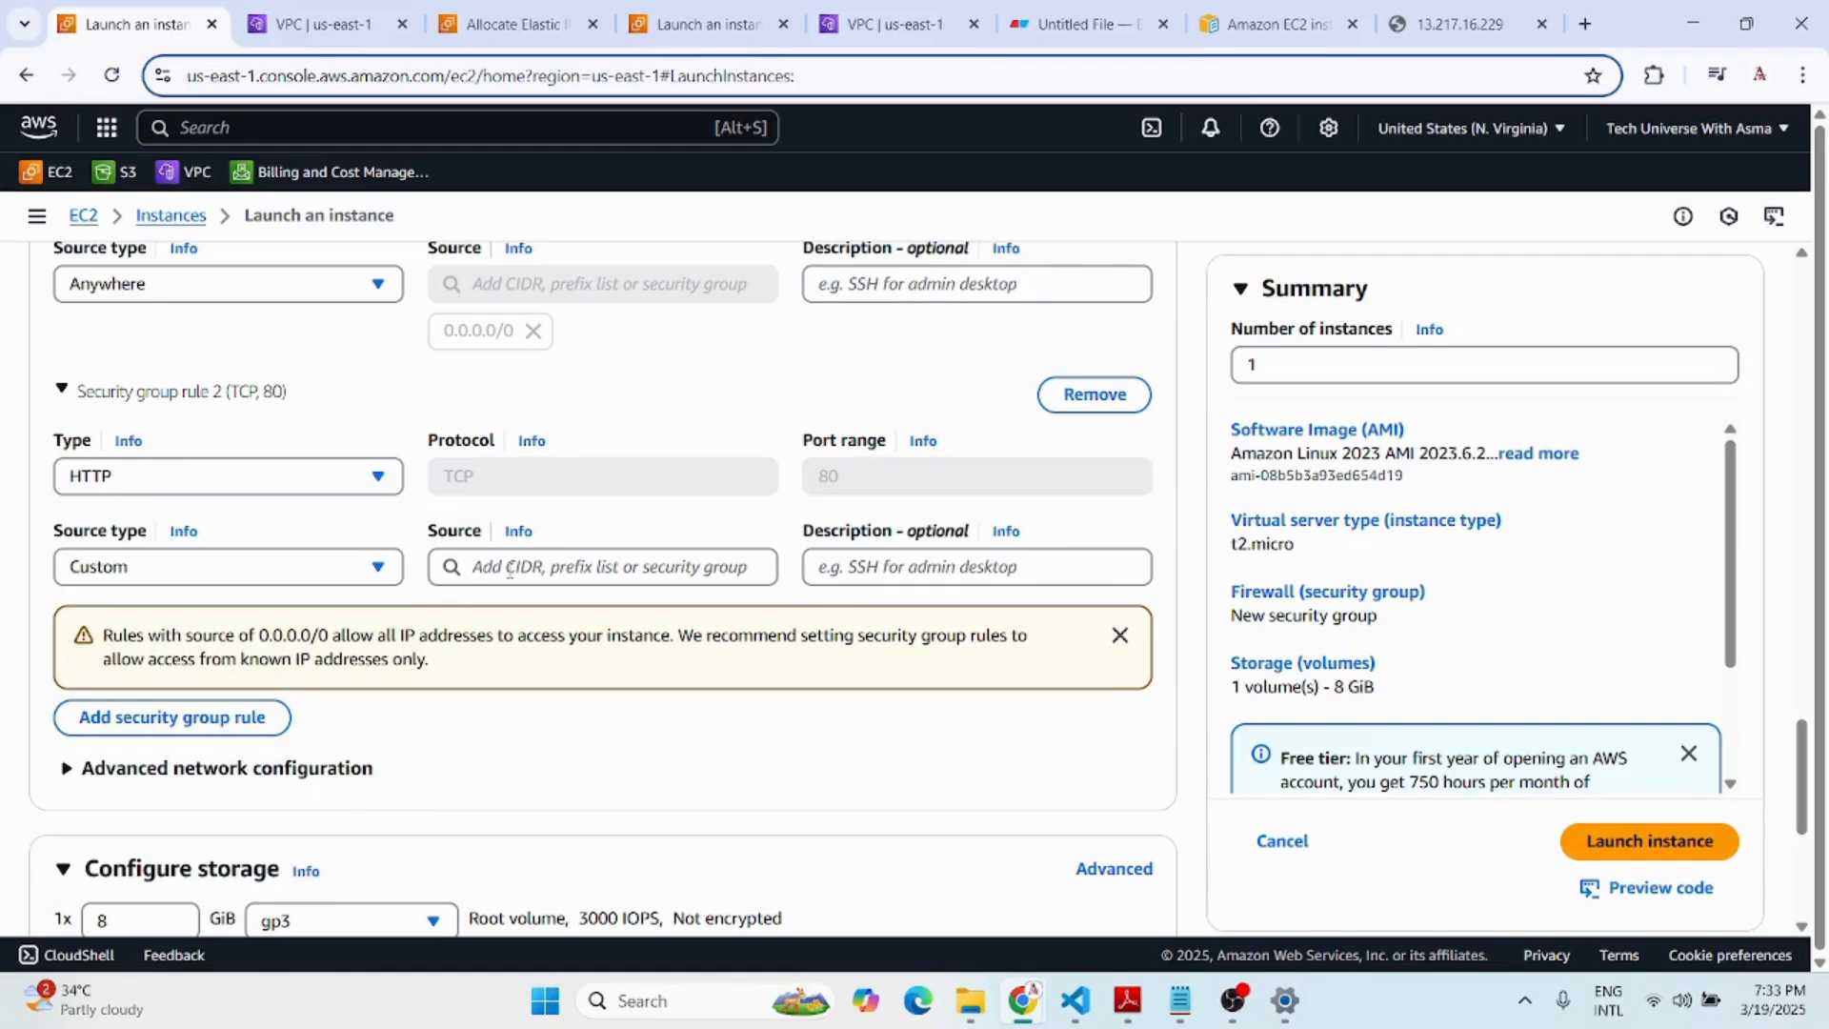
click(510, 569)
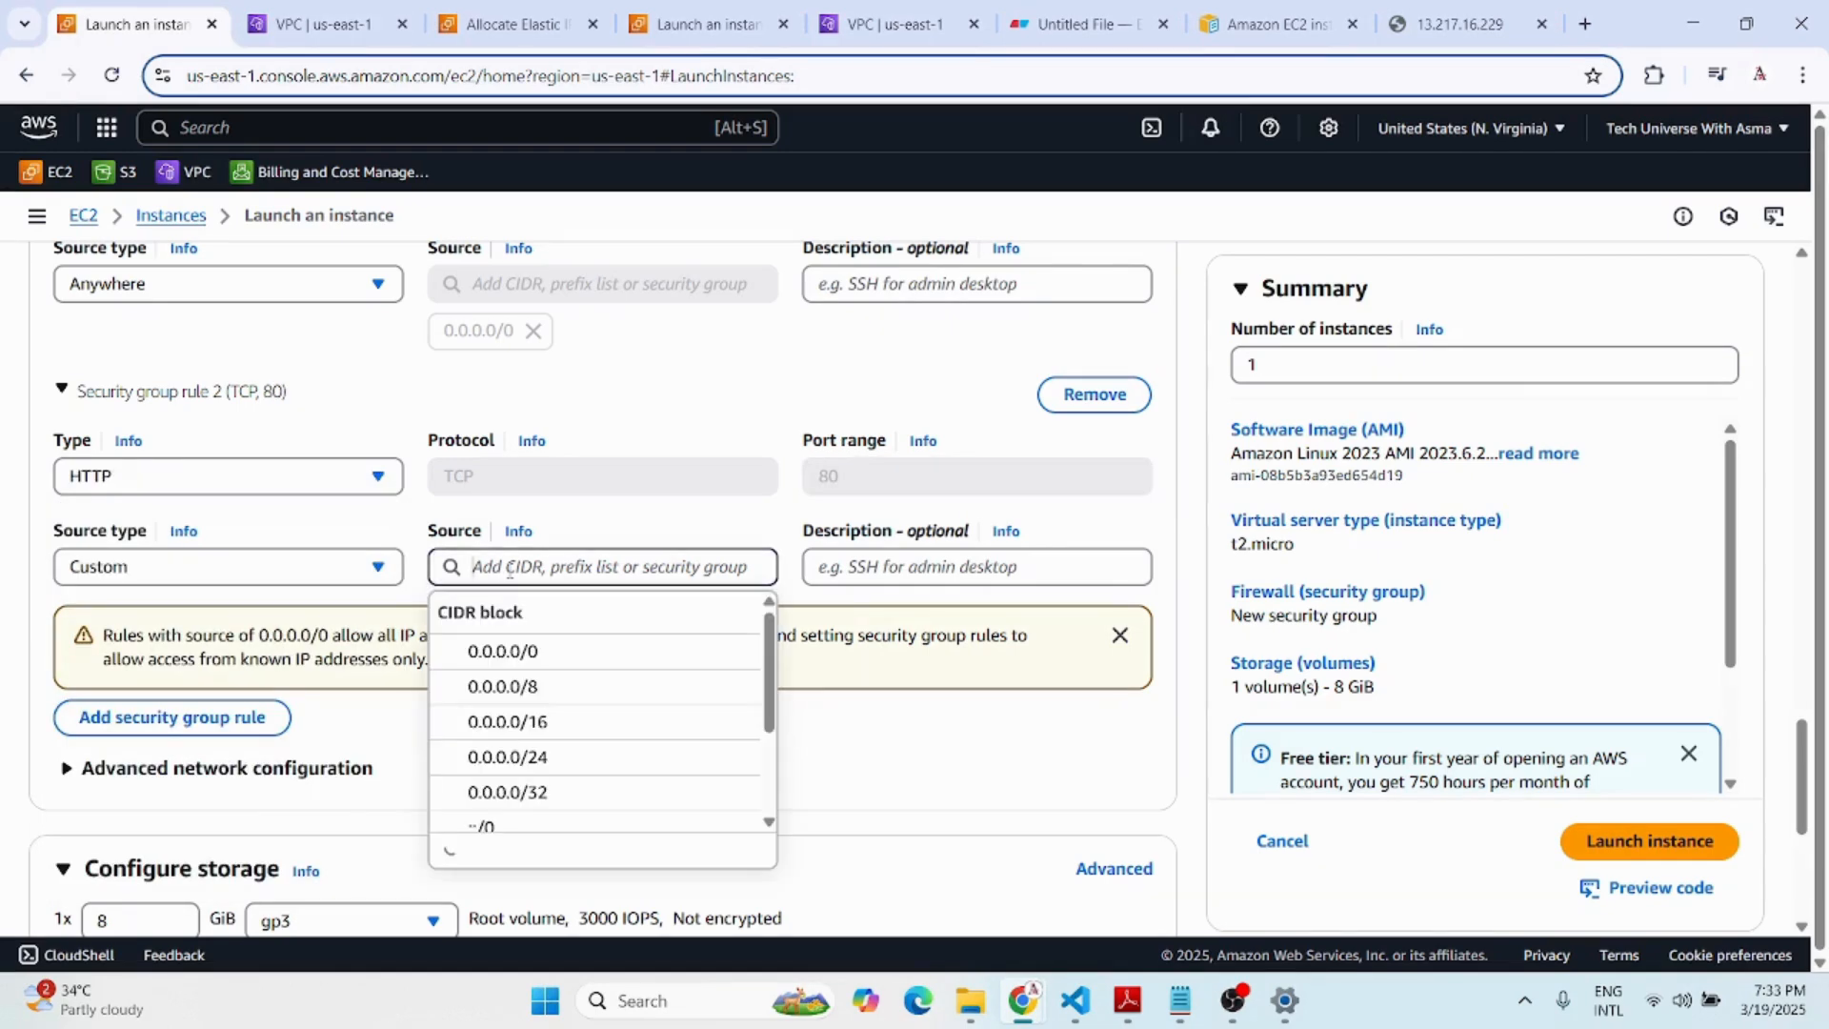
click(493, 664)
Paste the httpd user data script from the Notepad file into the advanced details' user data and launch the instance.
scroll(502, 714, down, 5)
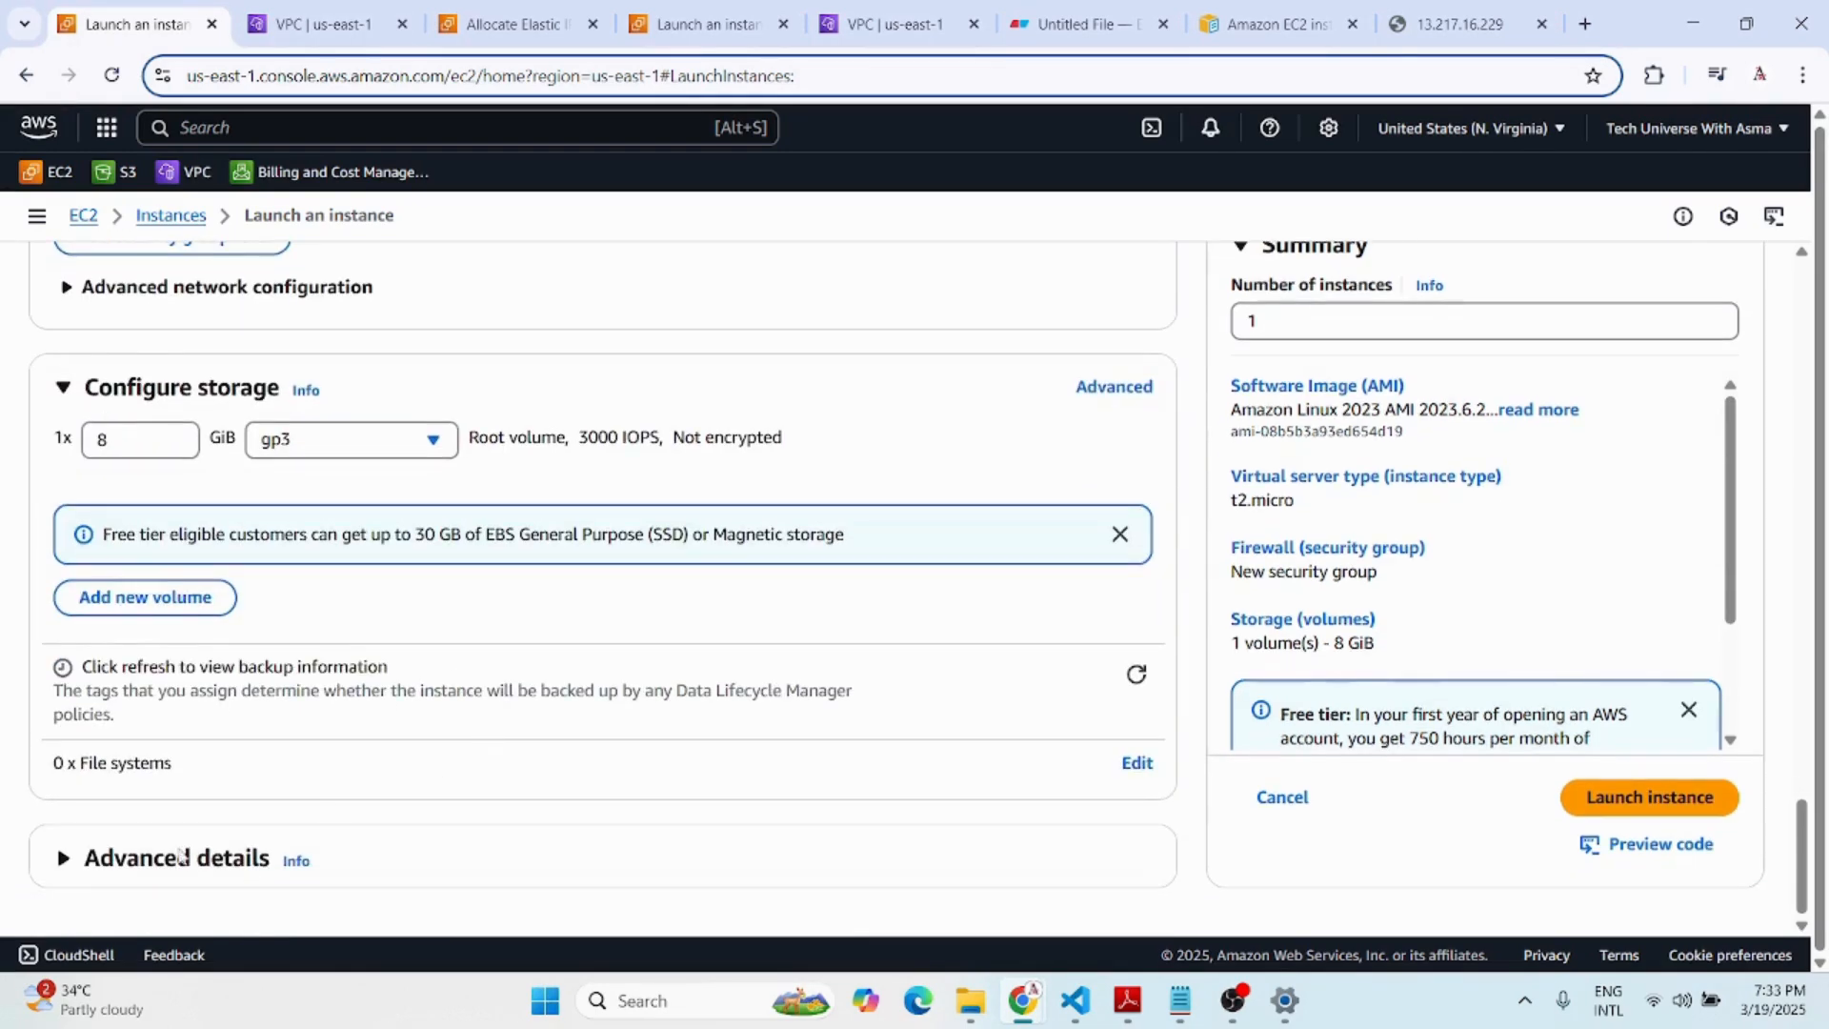
click(124, 859)
scroll(123, 875, down, 10)
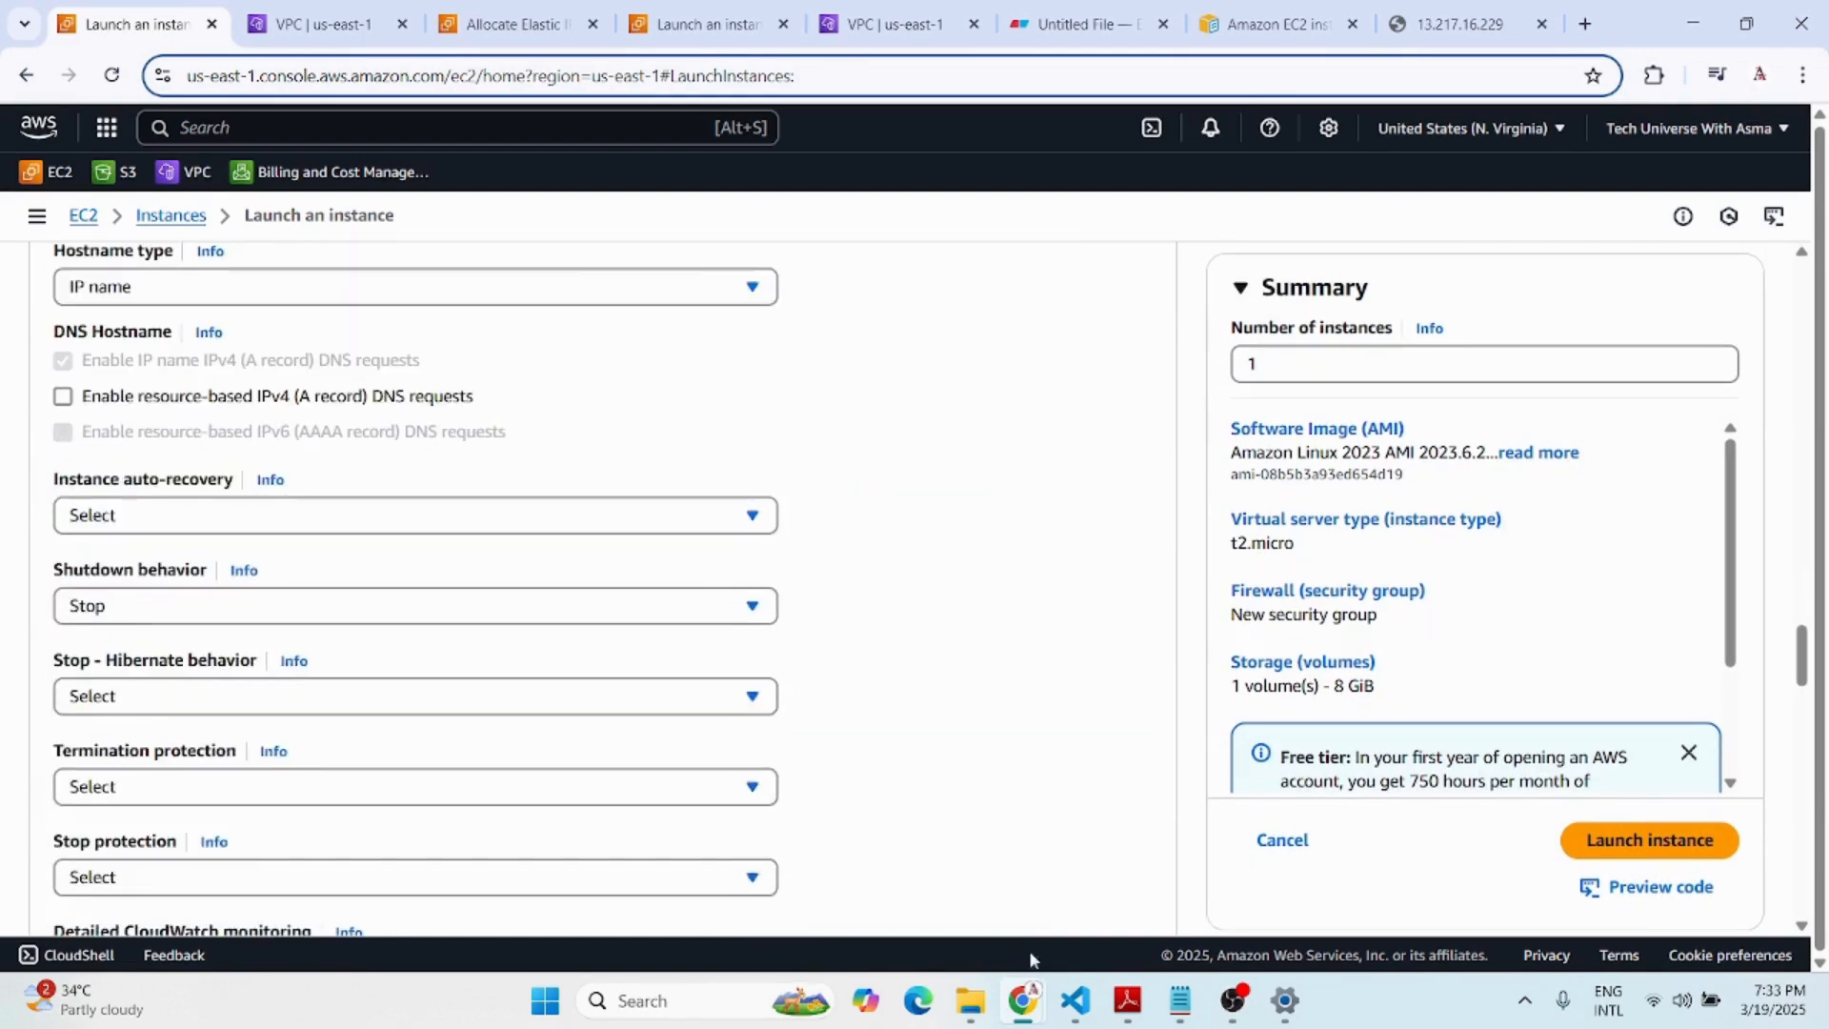
click(1180, 1001)
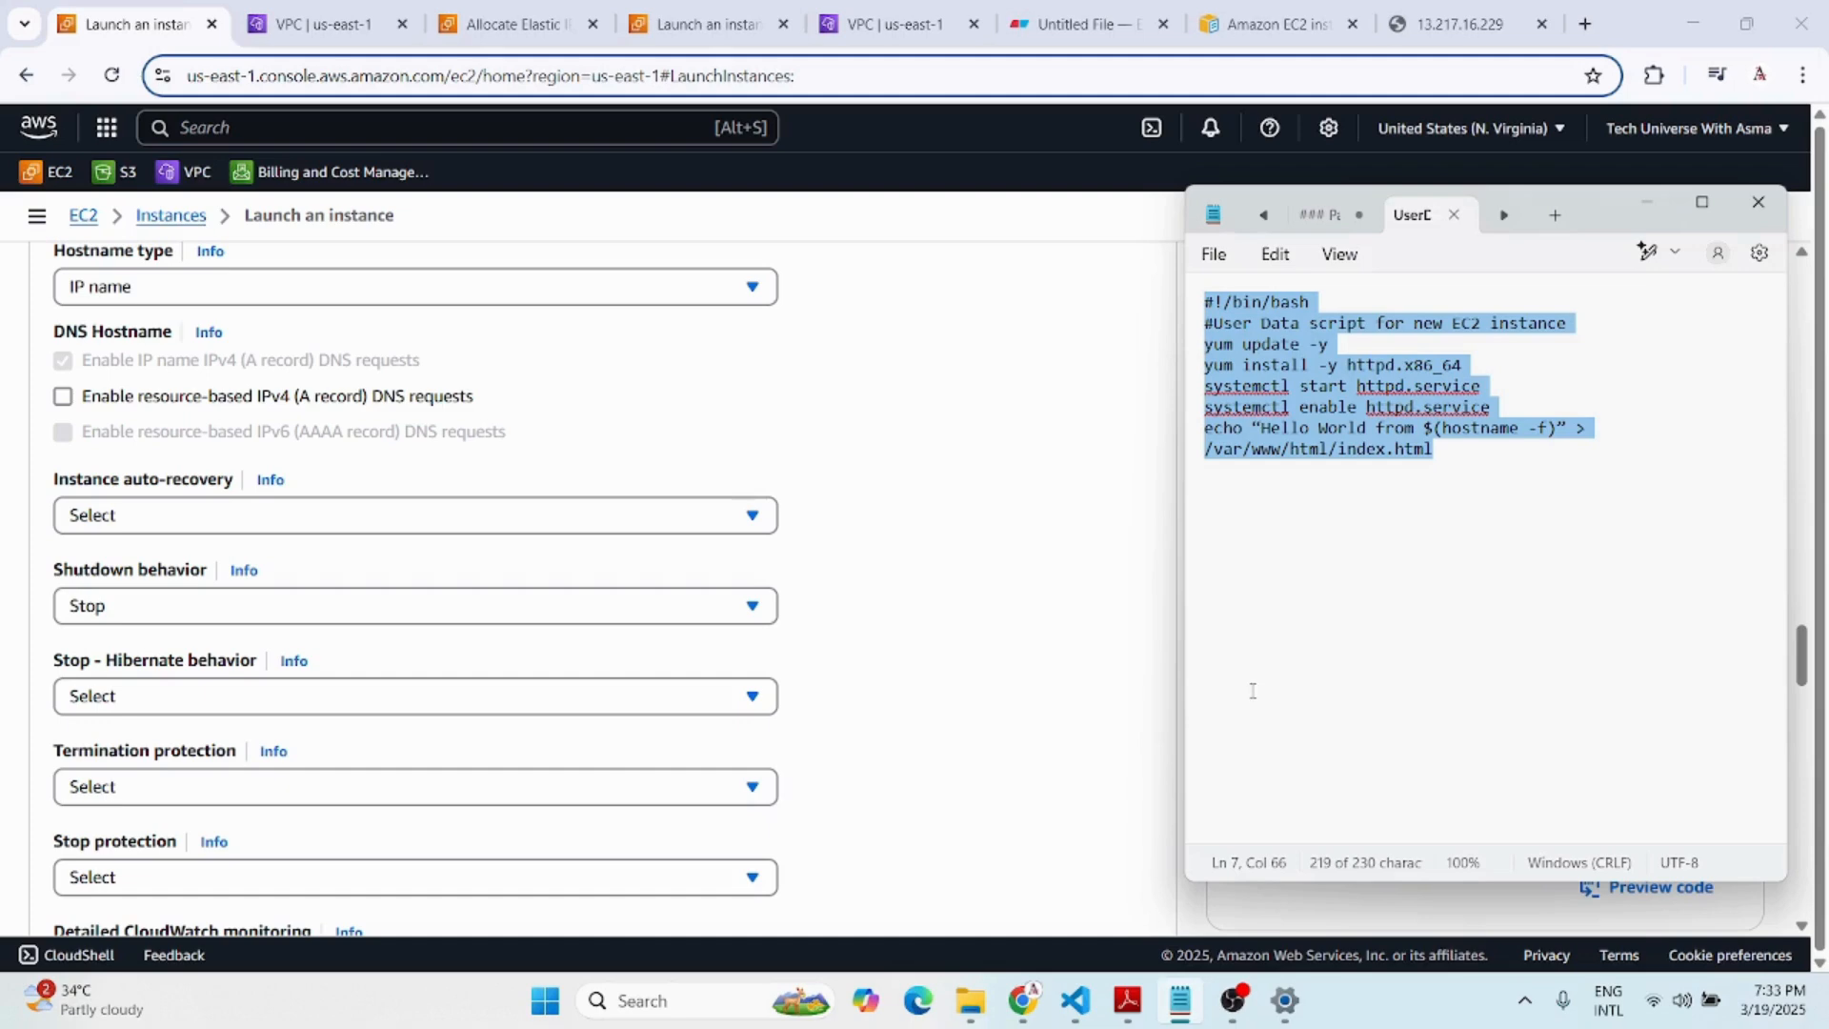
scroll(843, 686, down, 5)
click(979, 727)
scroll(547, 816, down, 10)
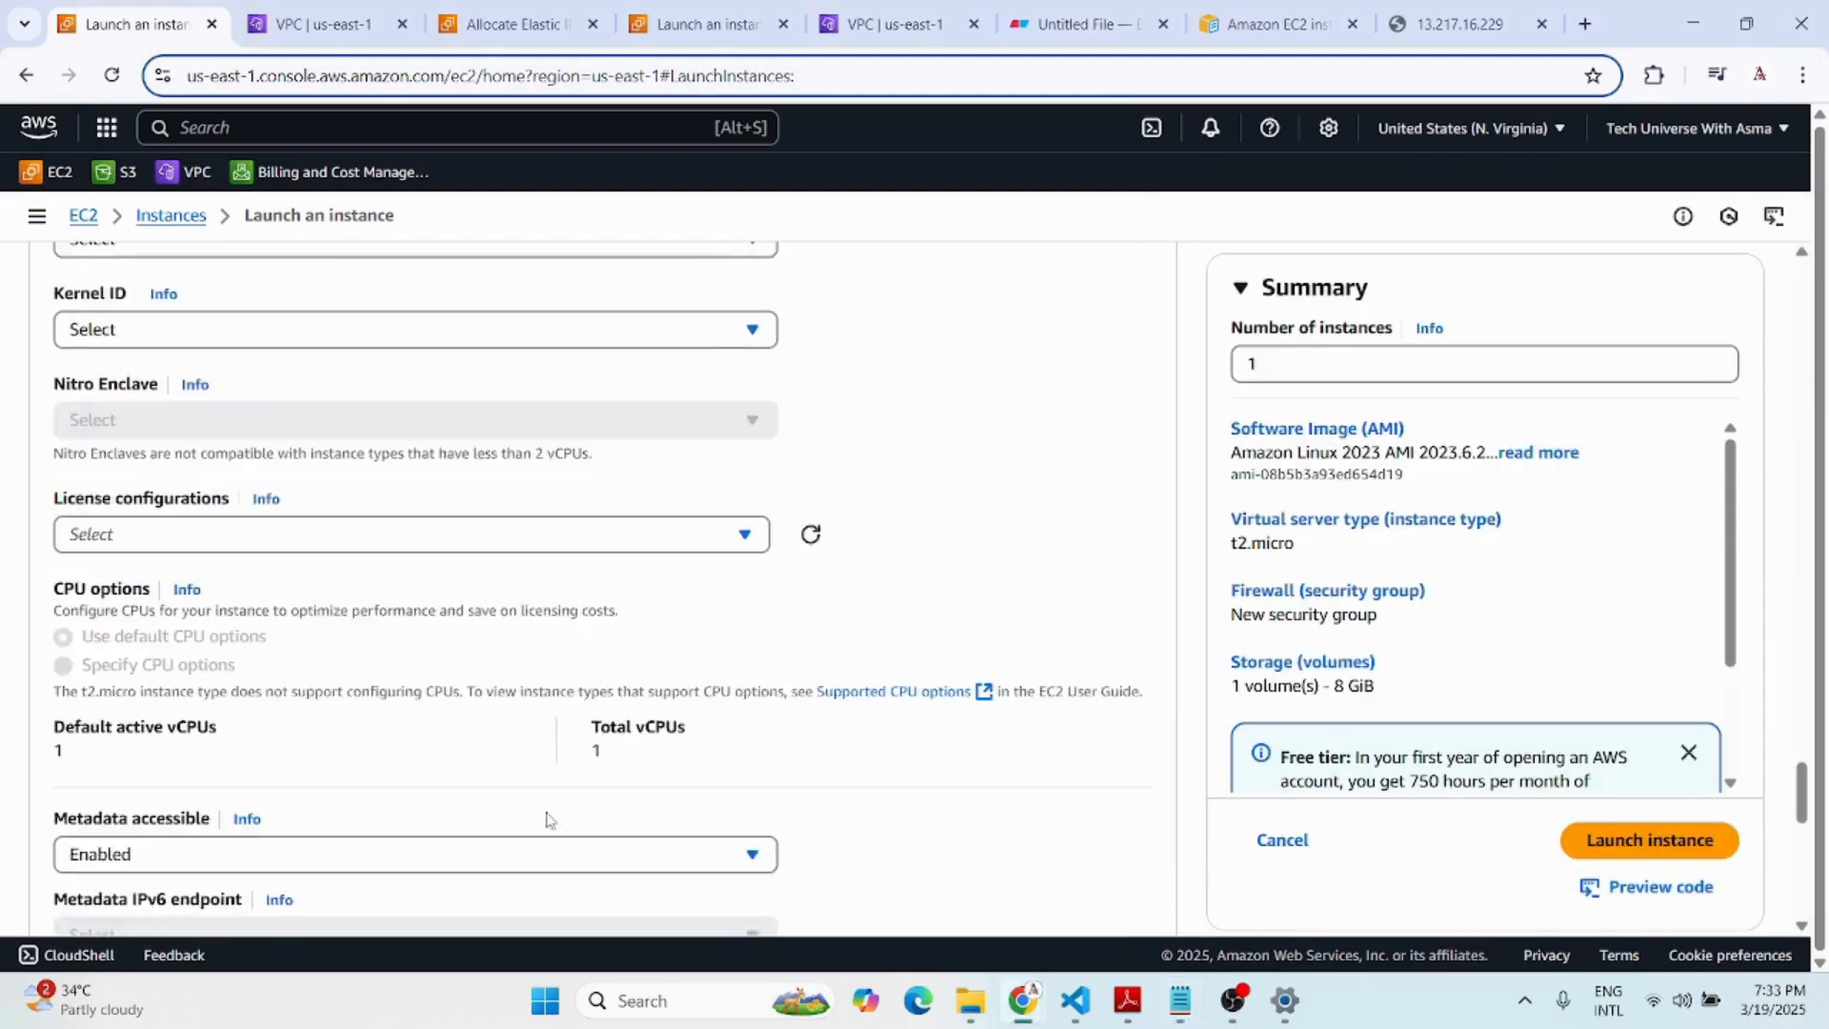
scroll(544, 825, down, 3)
click(366, 579)
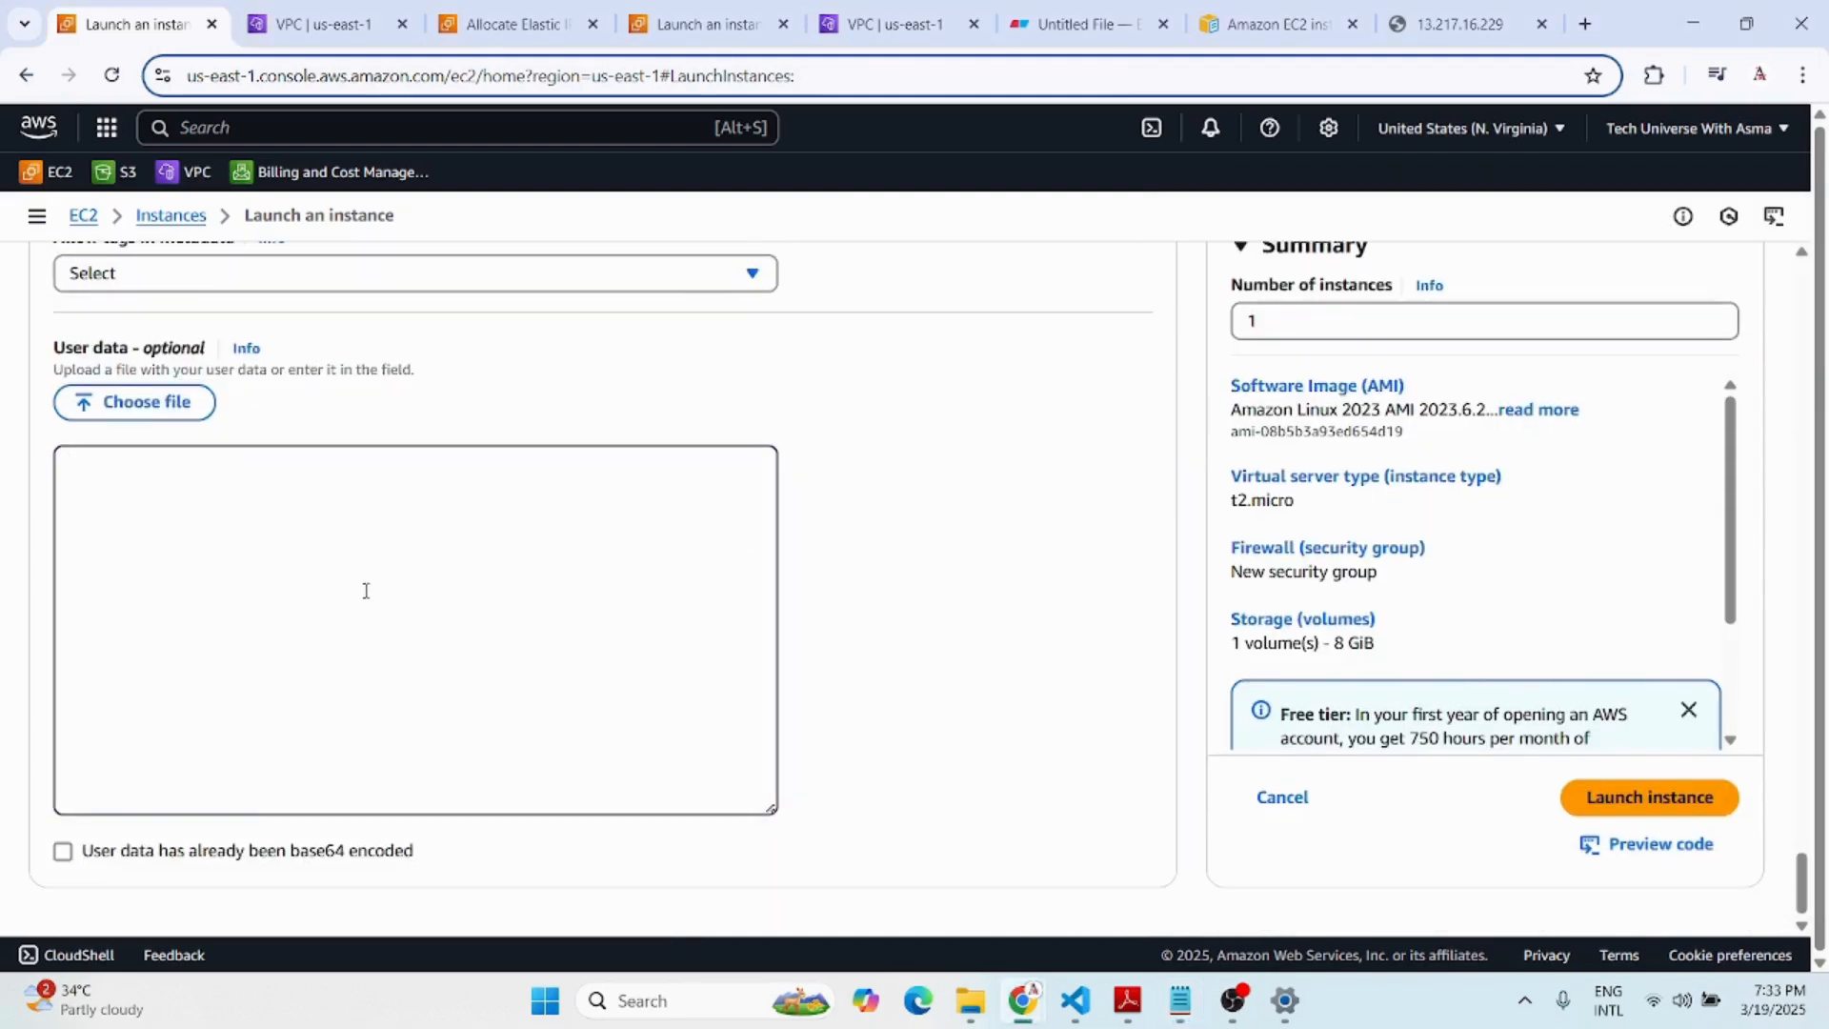
text(#!/bin/bash #User Data script for new EC2 instance yum update -y yum install -y httpd.x86_64 systemctl start httpd.service systemctl enable httpd.service echo "Hello World from $(hostname -f)" > /var/www/html/index.html)
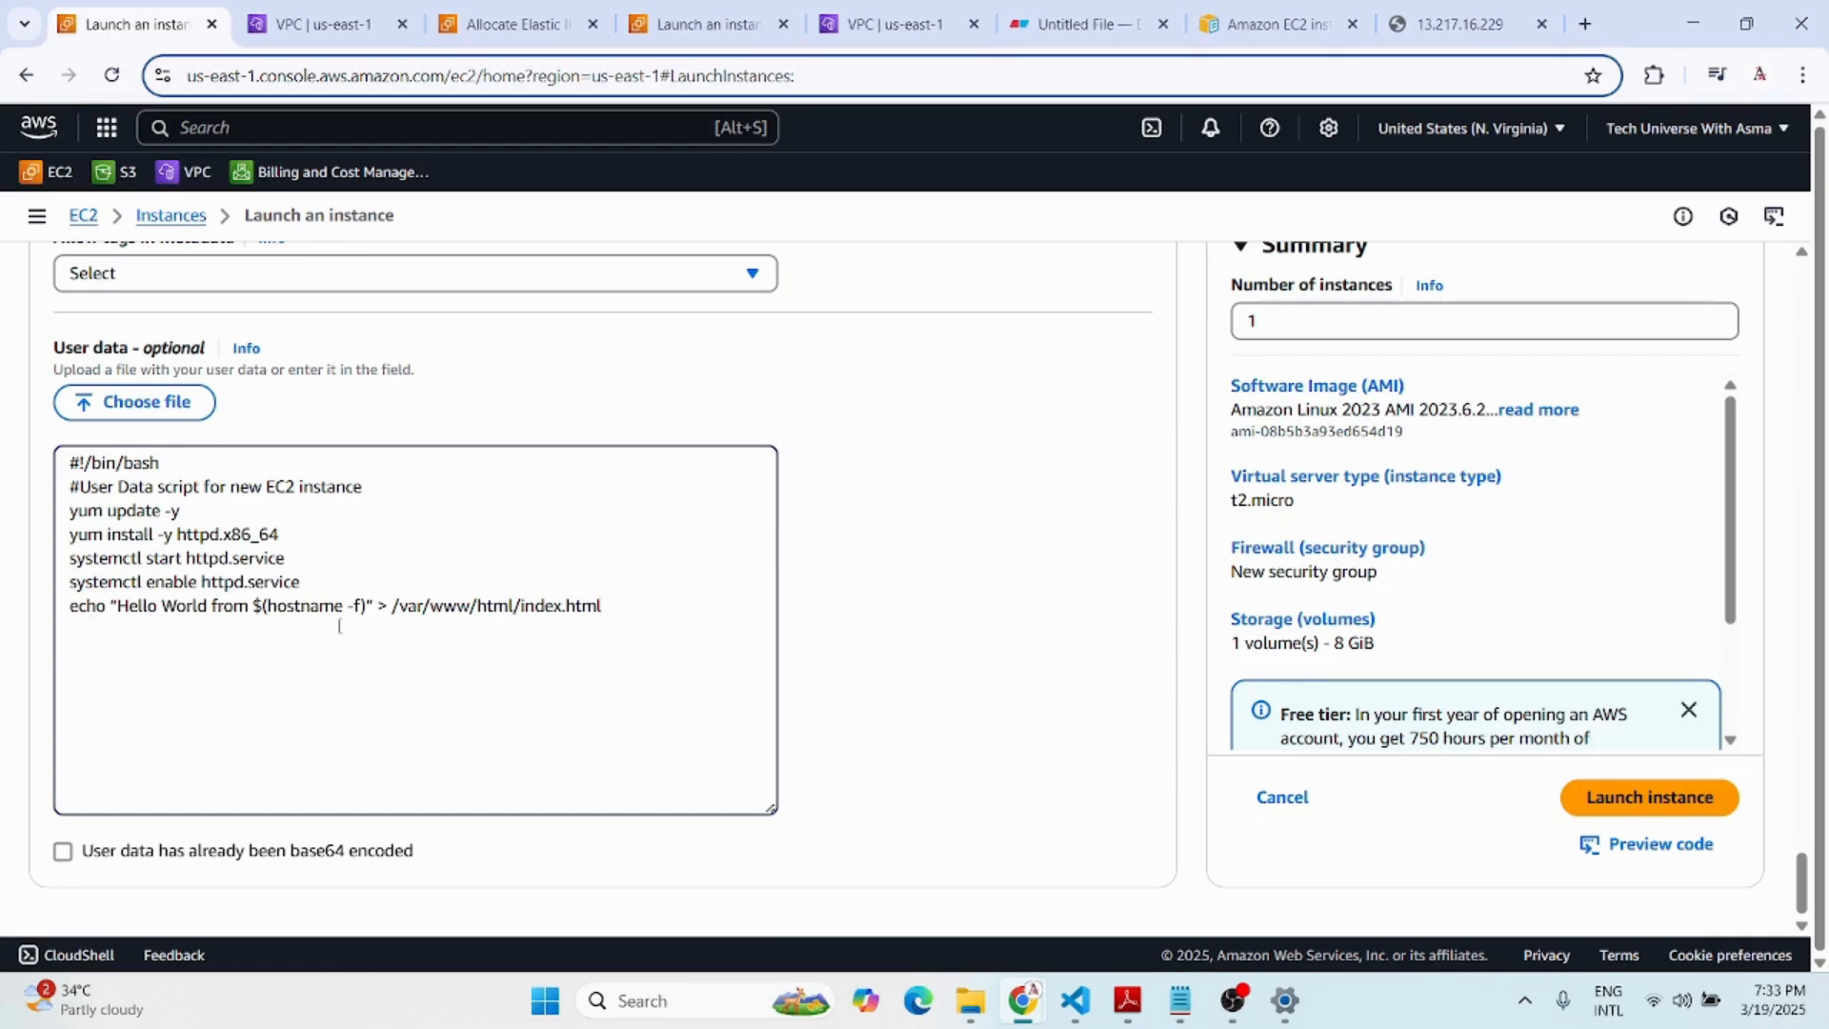
click(1591, 810)
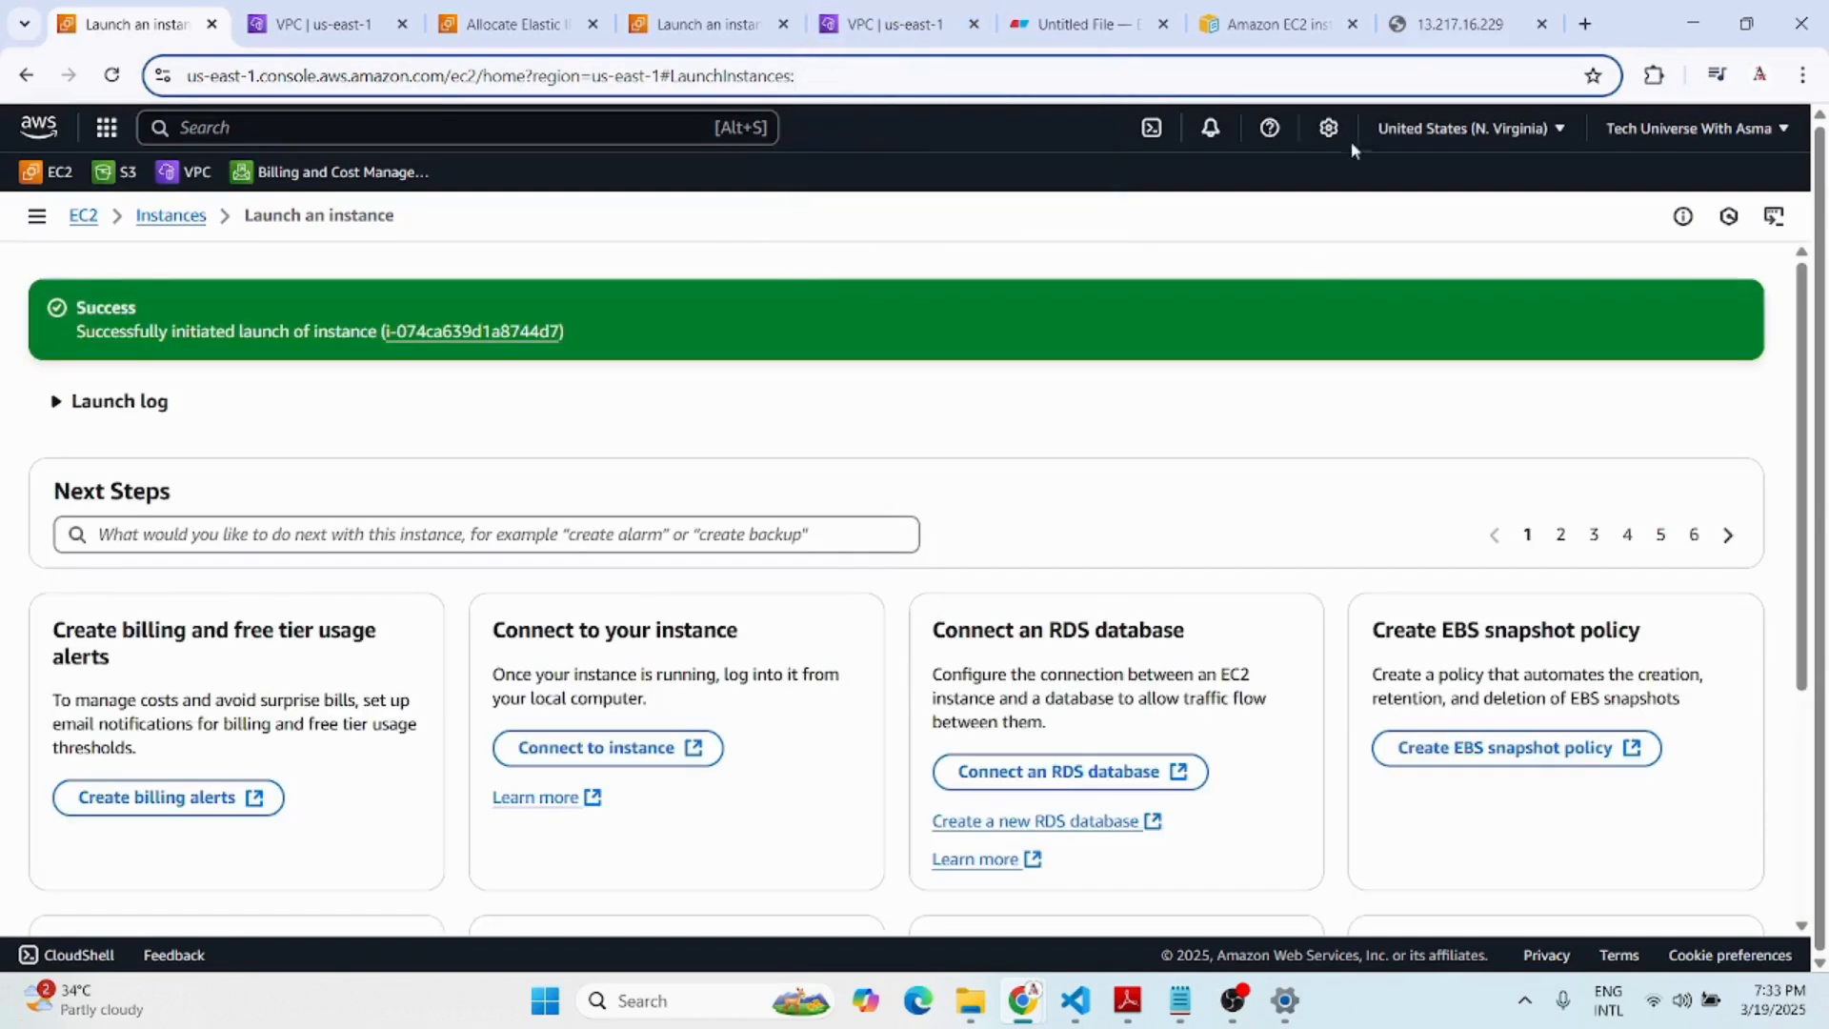
Reload my-instance-B's web page at 13.217.16.229 to recheck it, and return to the EC2 console.
click(1449, 29)
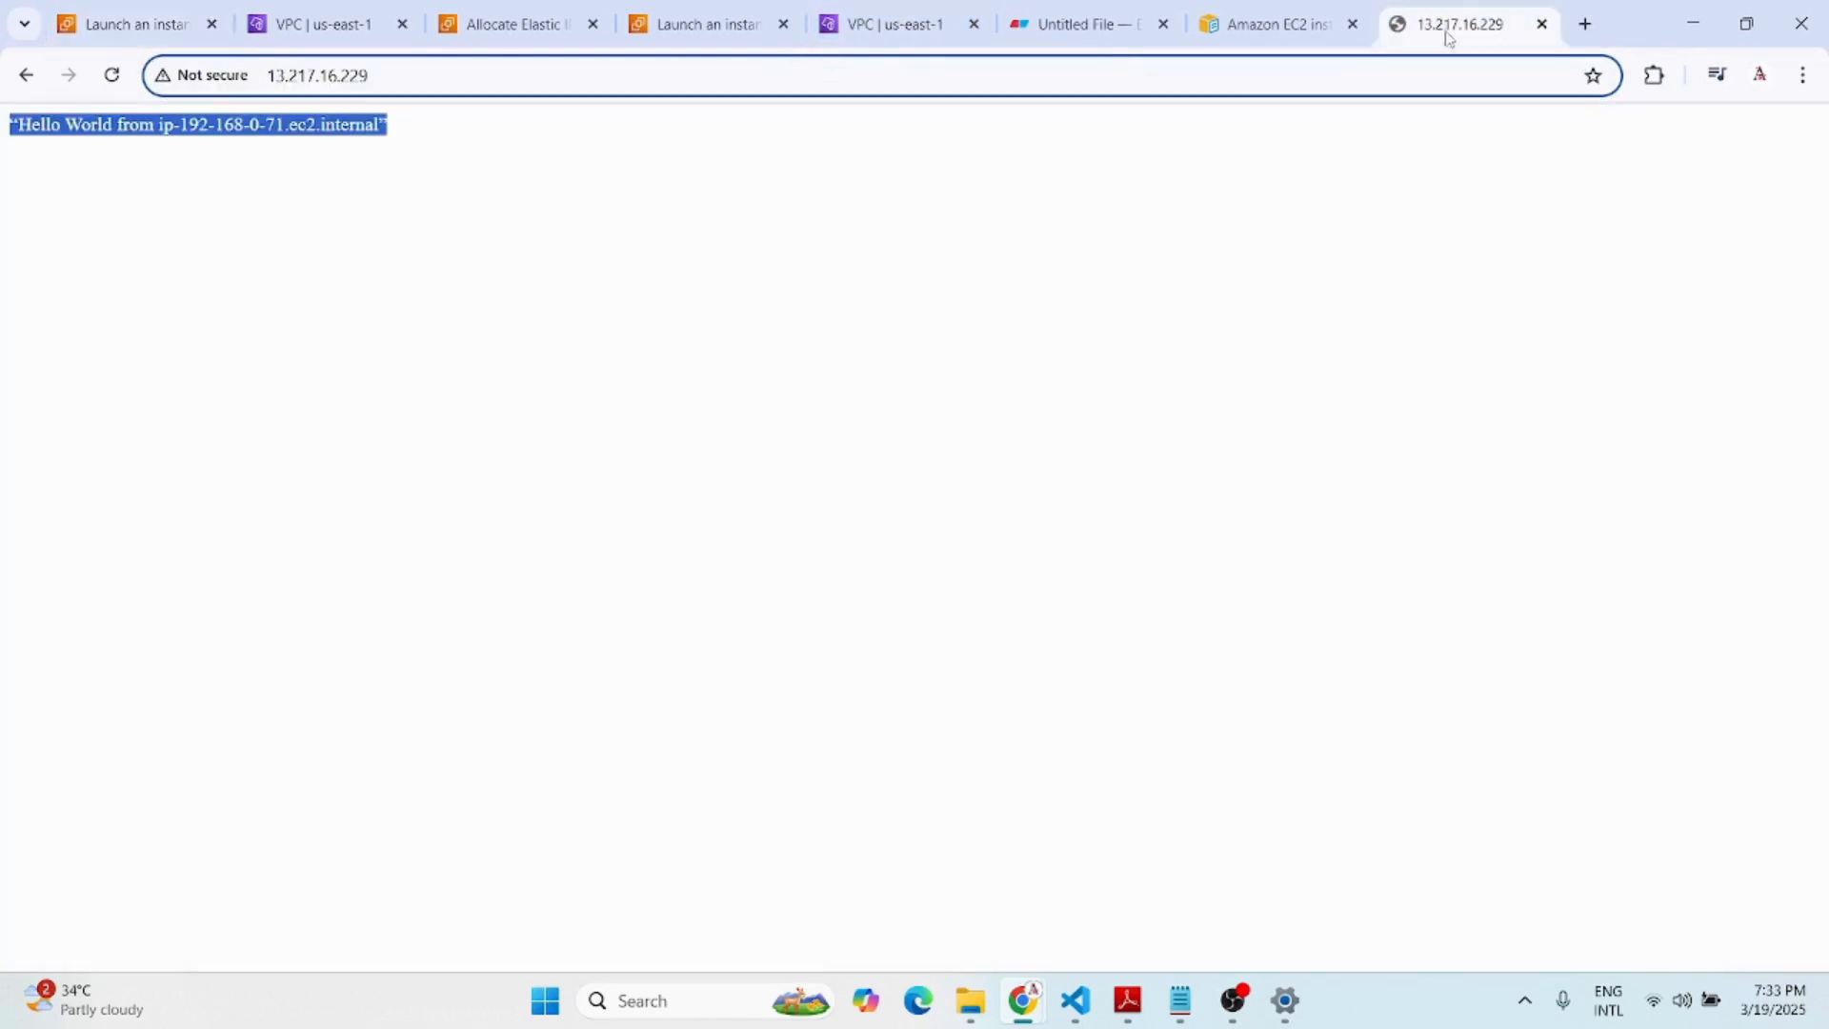
click(114, 75)
click(121, 34)
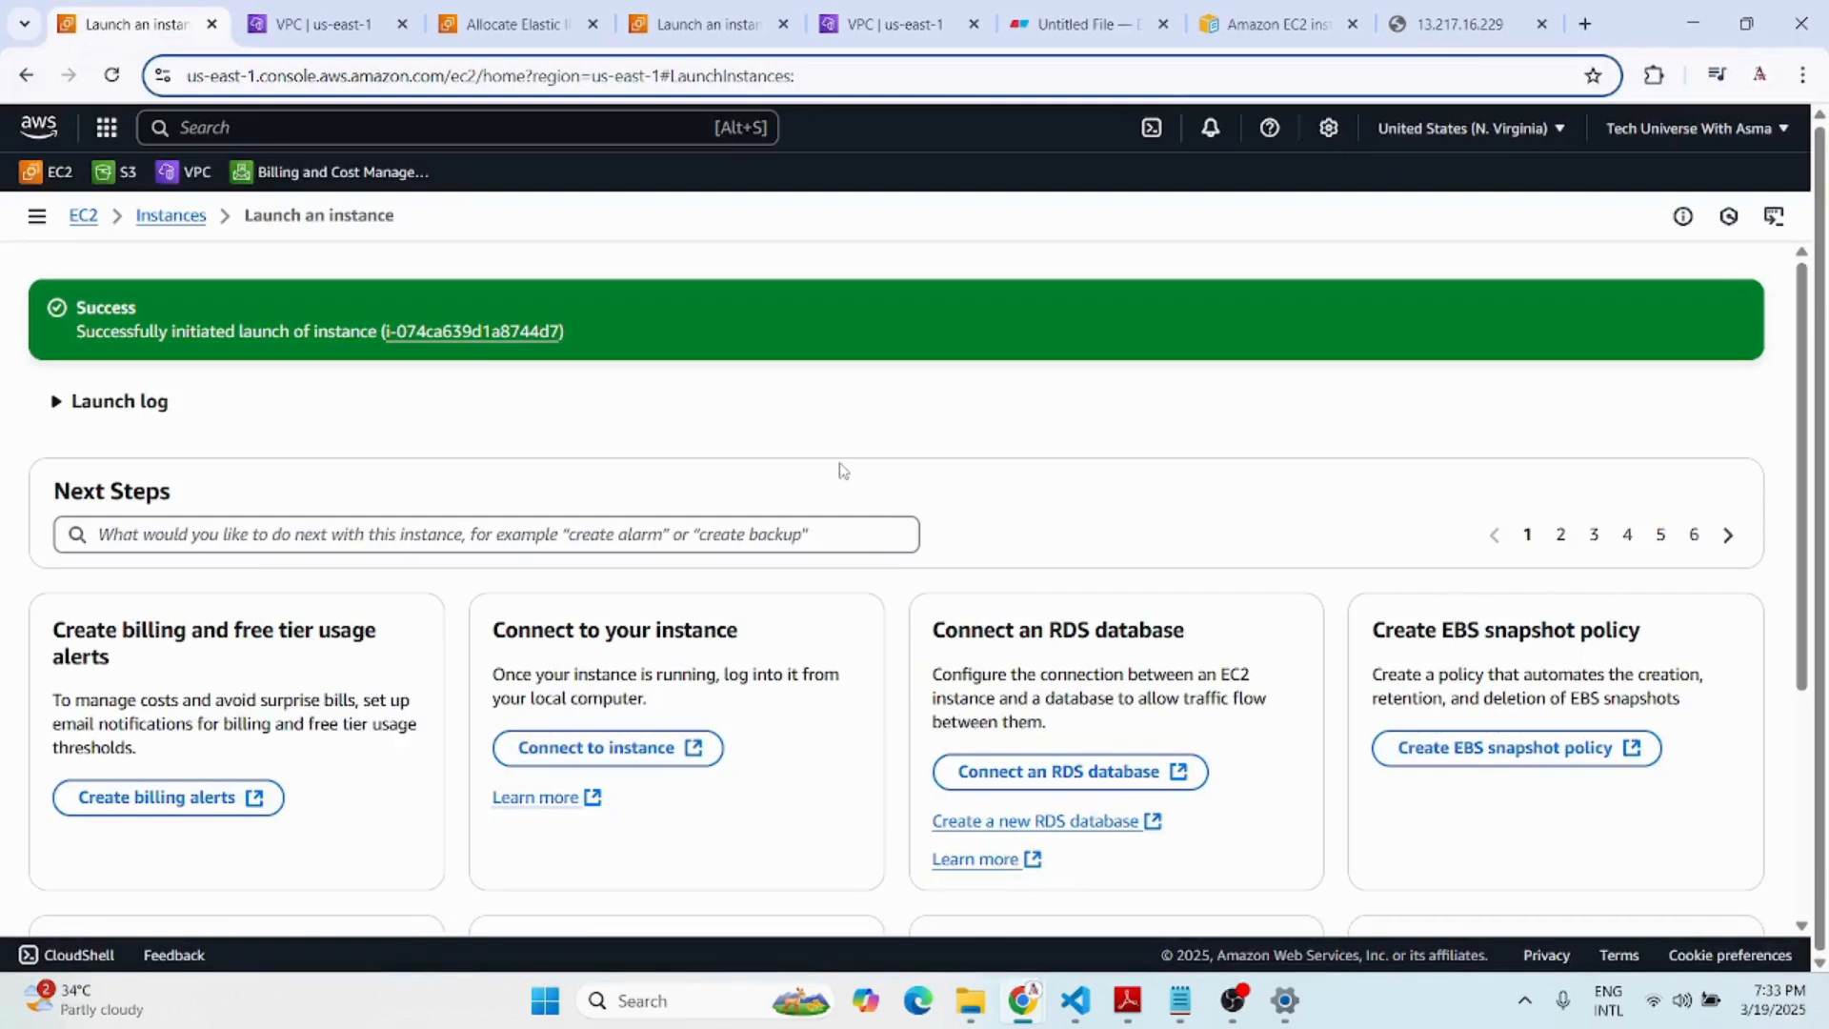
Refresh the EC2 instances list and load my-instance-A1's public IPv4 address 54.83.93.110 in a new browser tab.
click(162, 218)
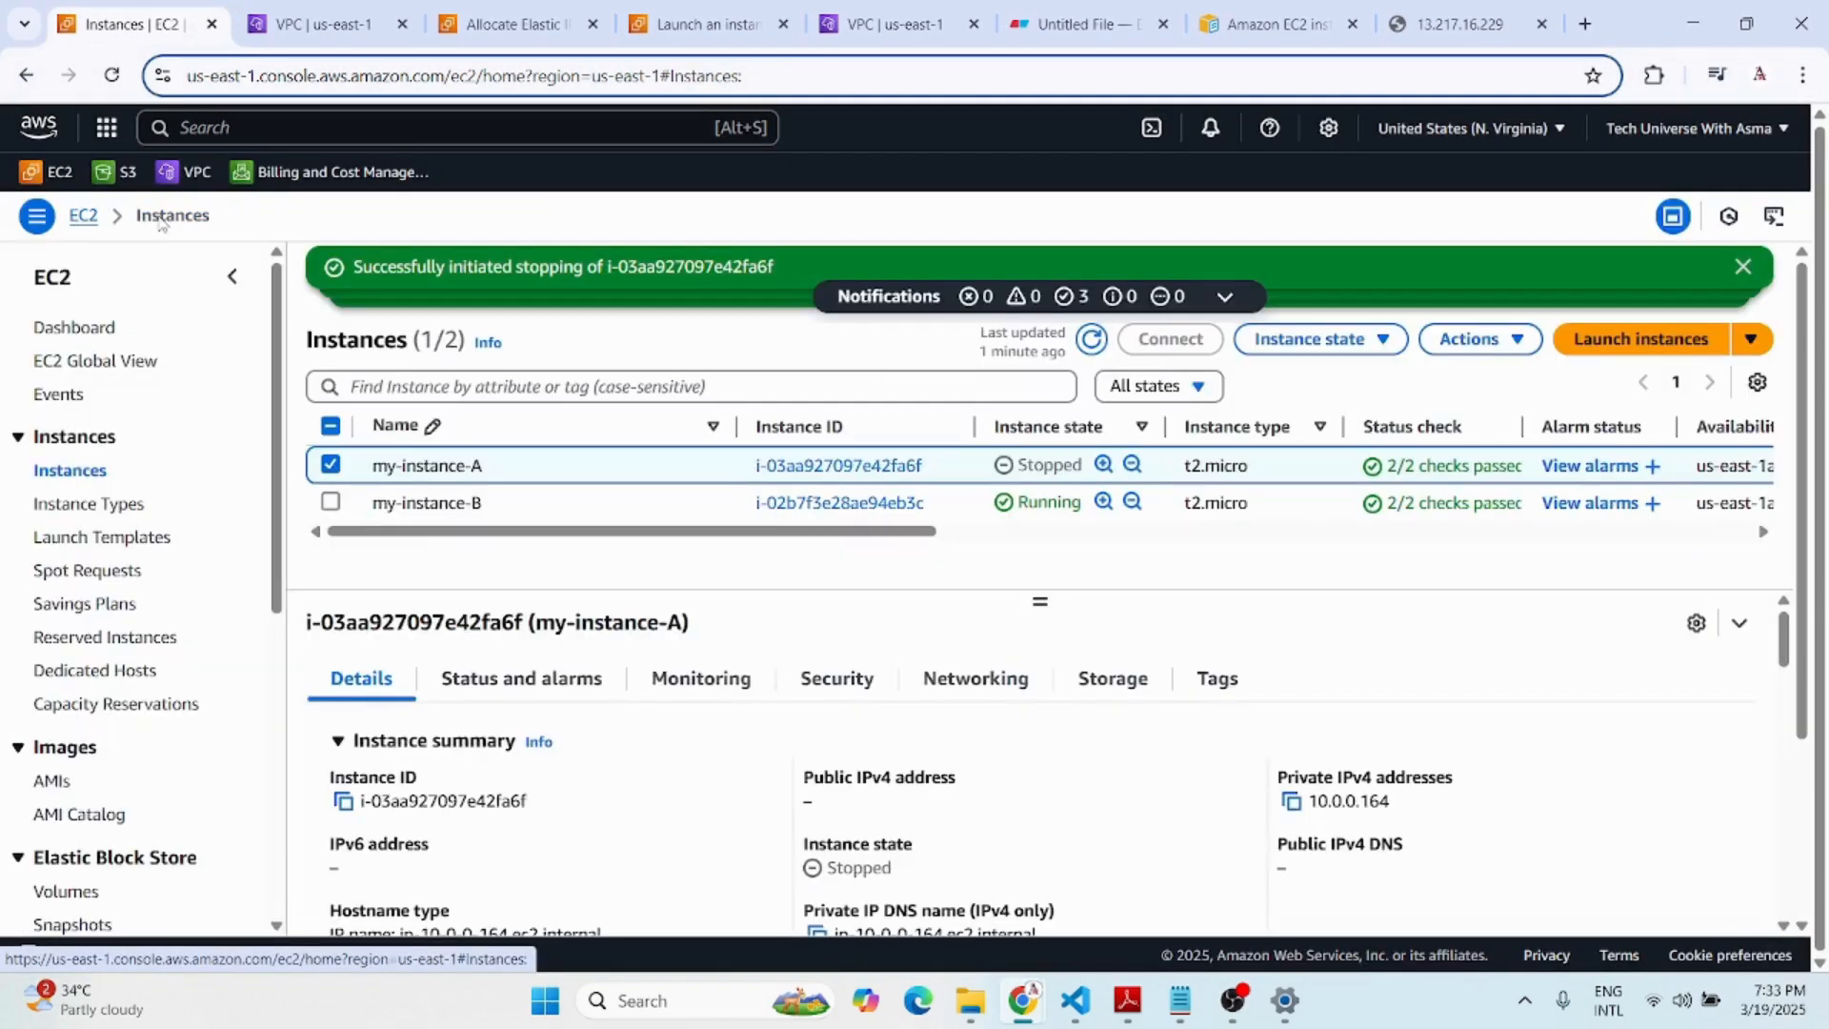
click(1093, 339)
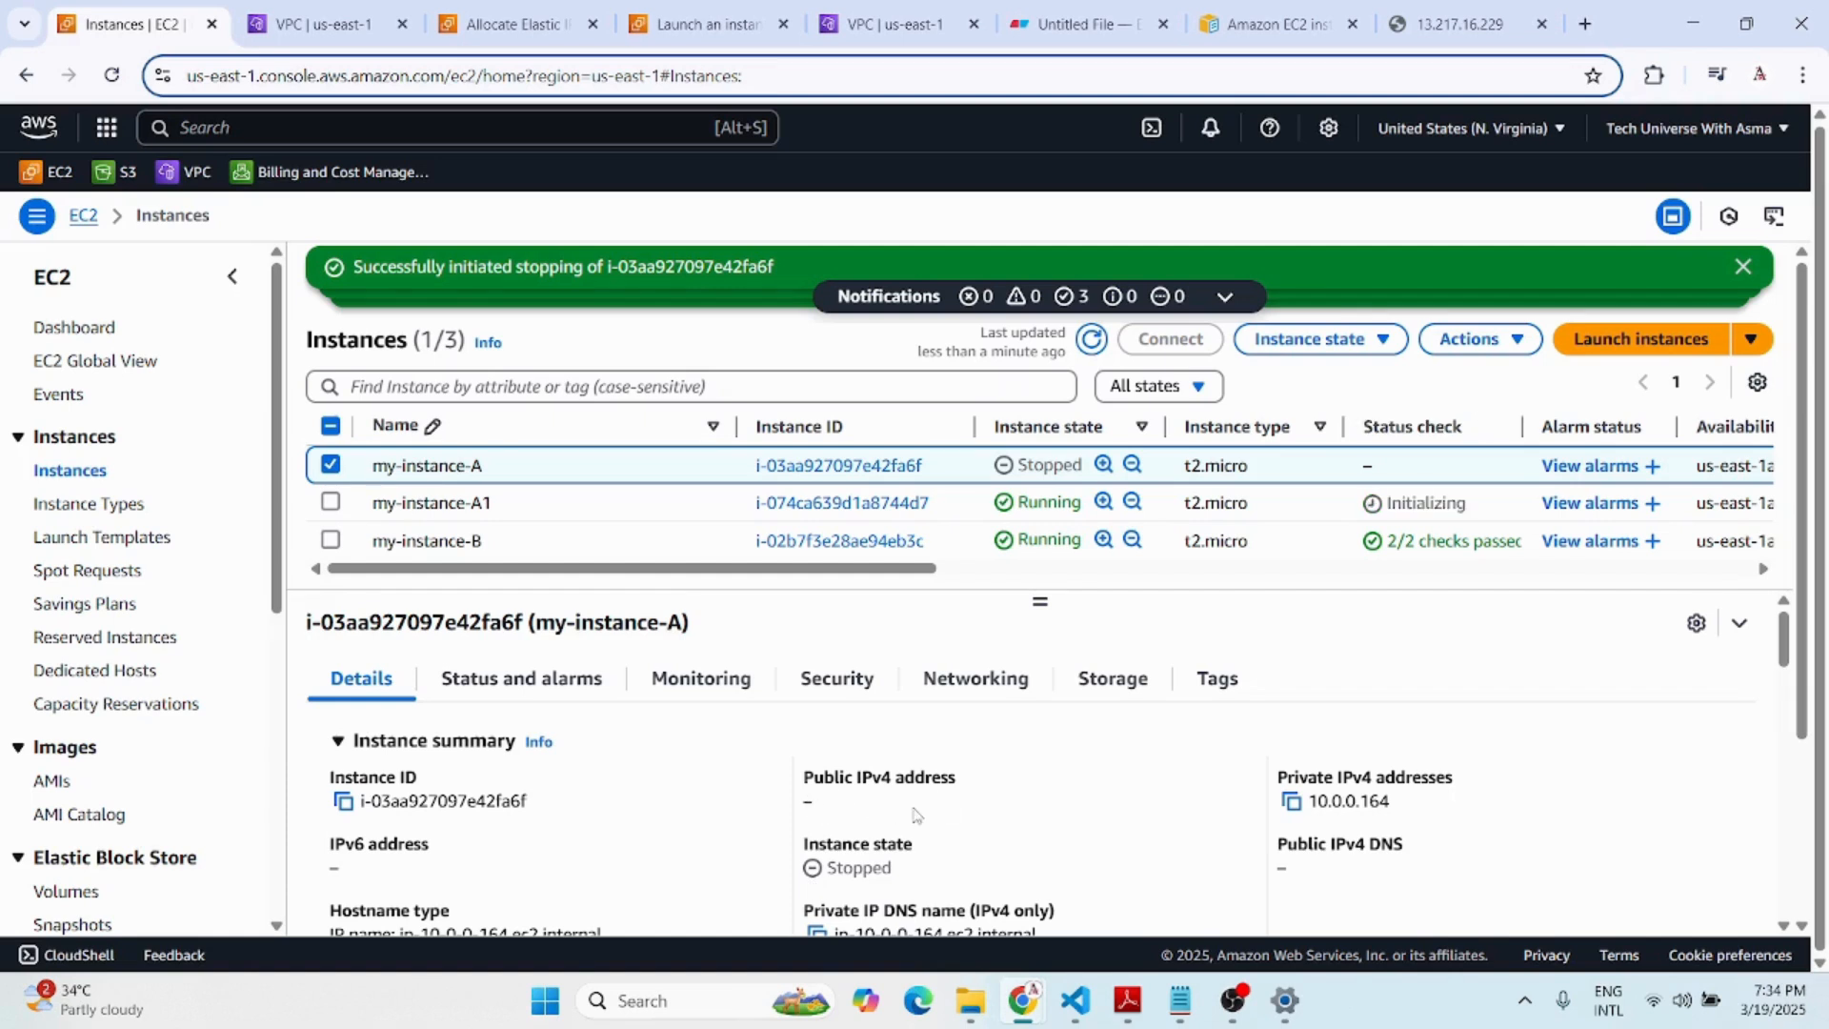
click(330, 465)
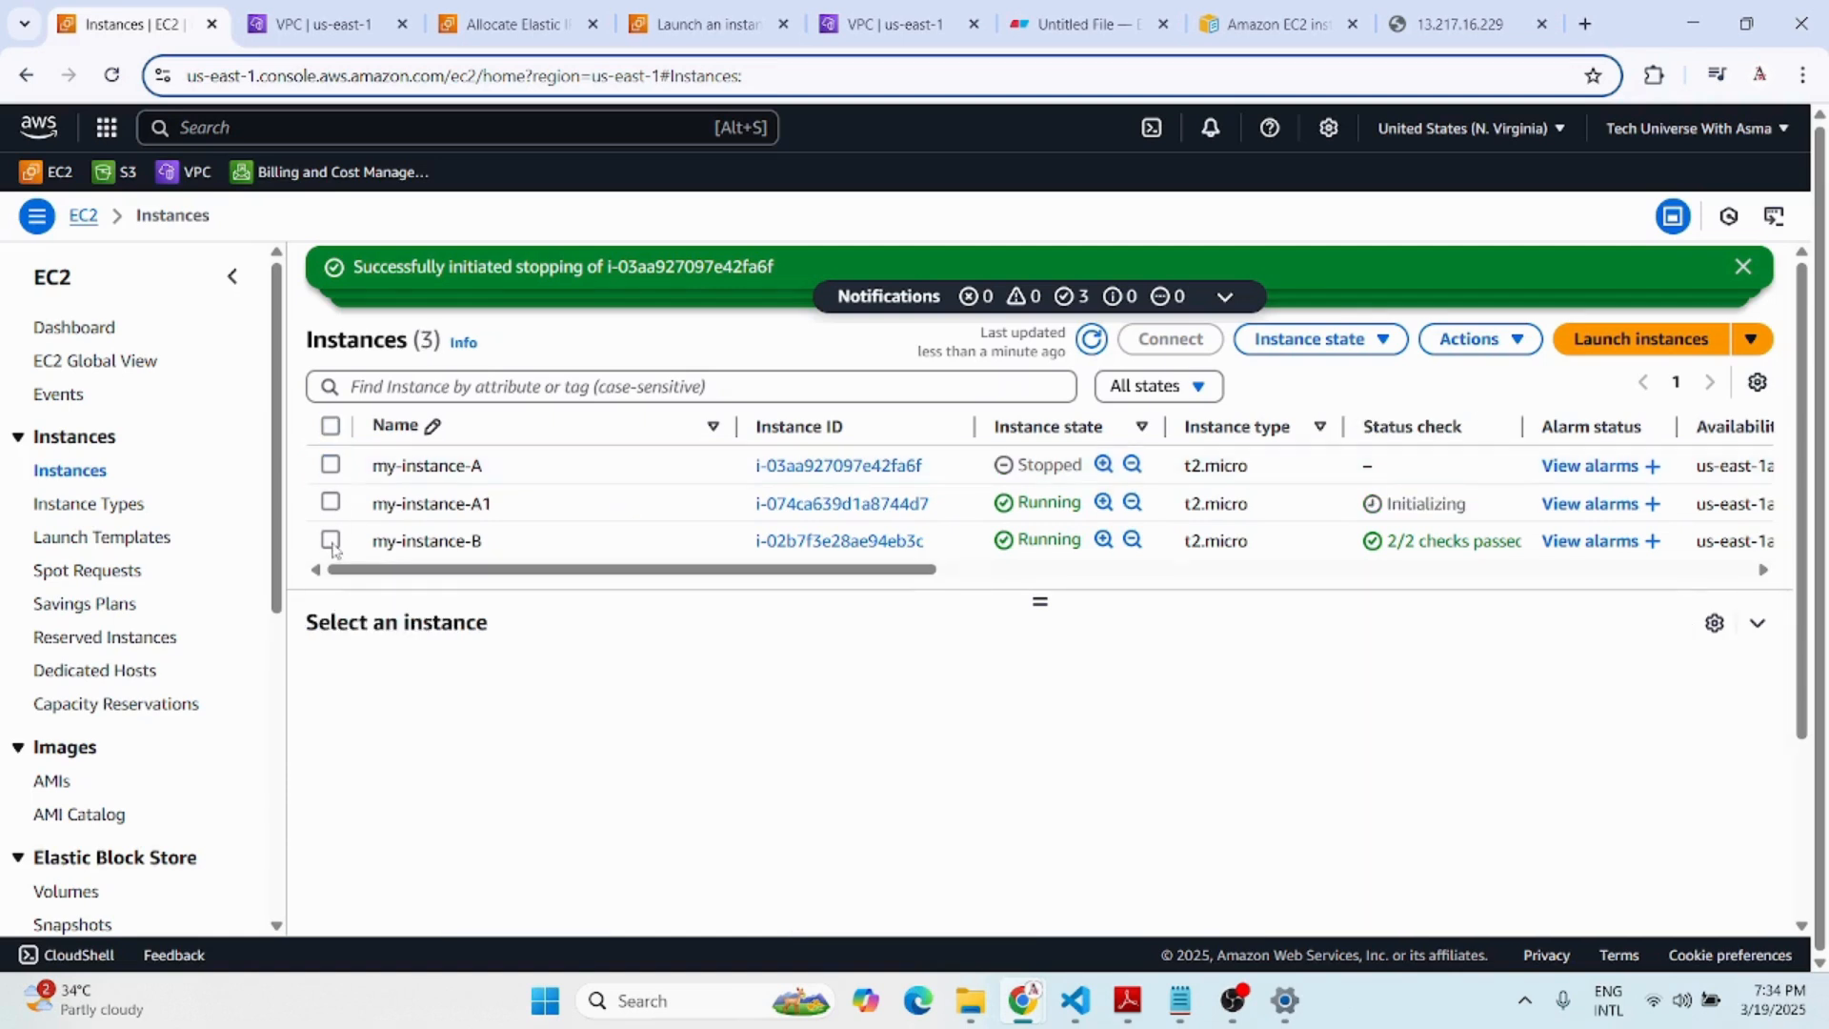
click(330, 502)
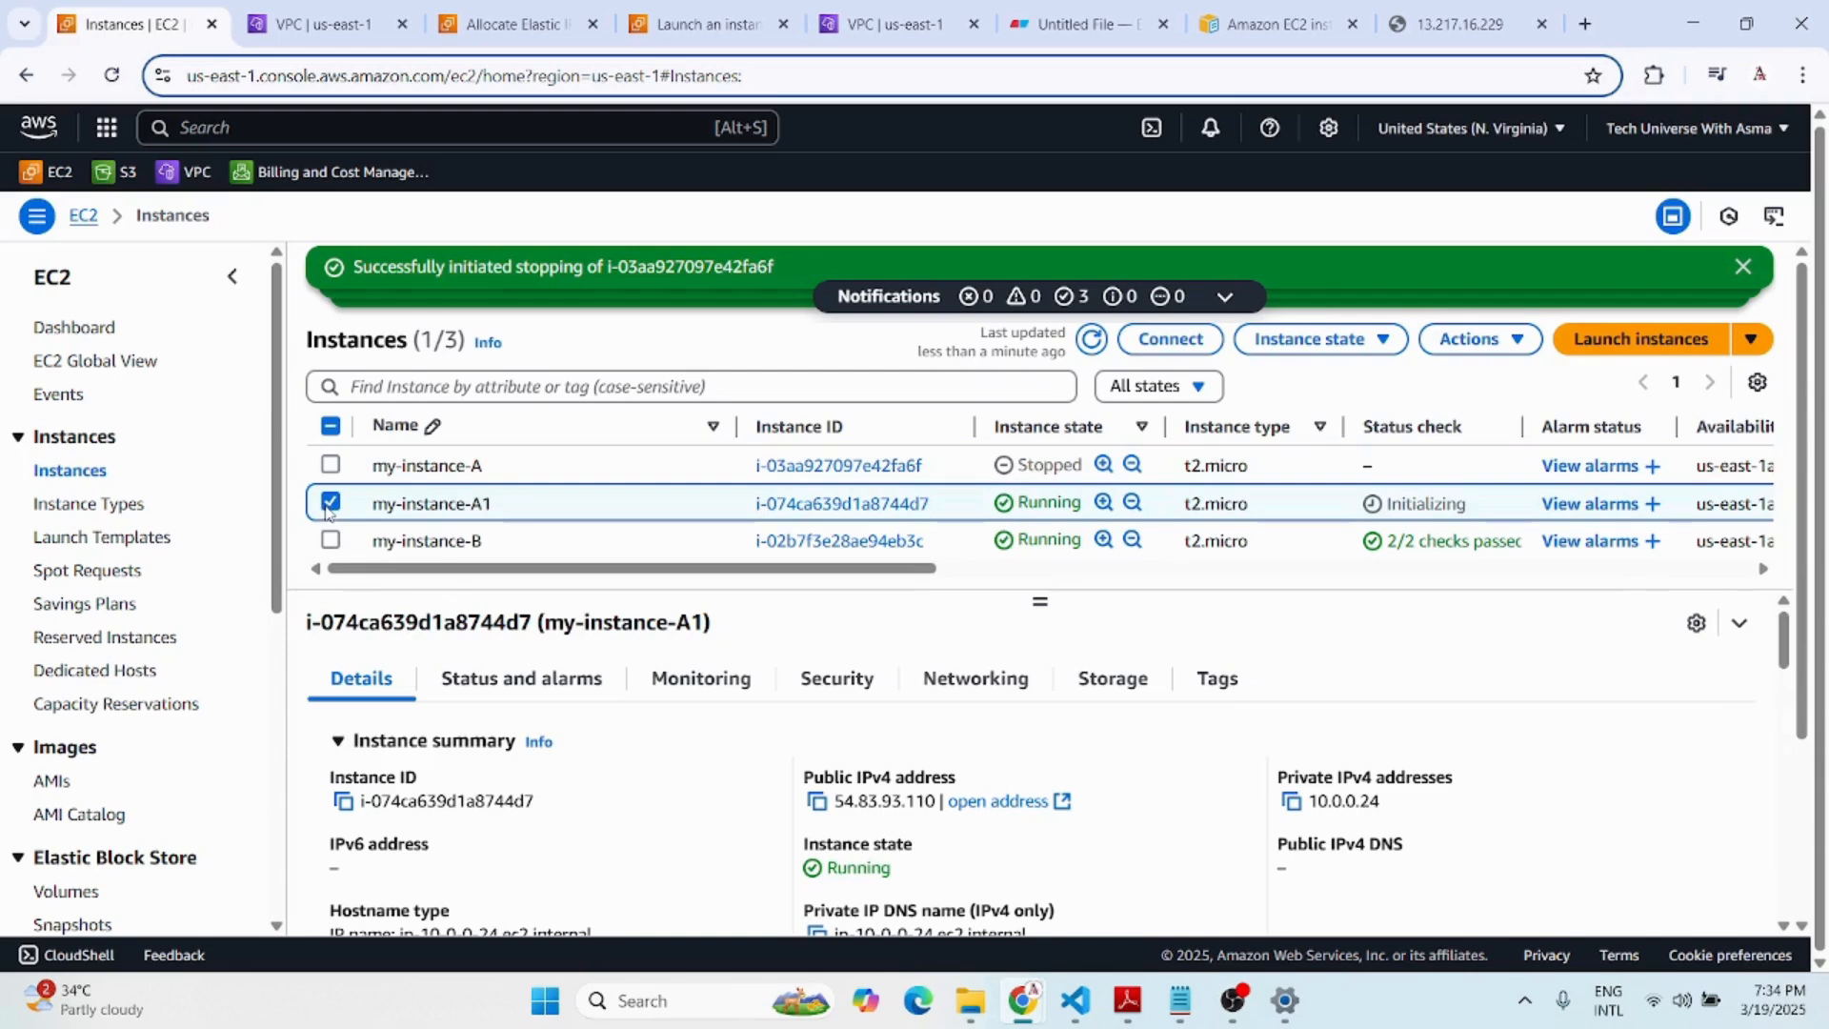
click(817, 801)
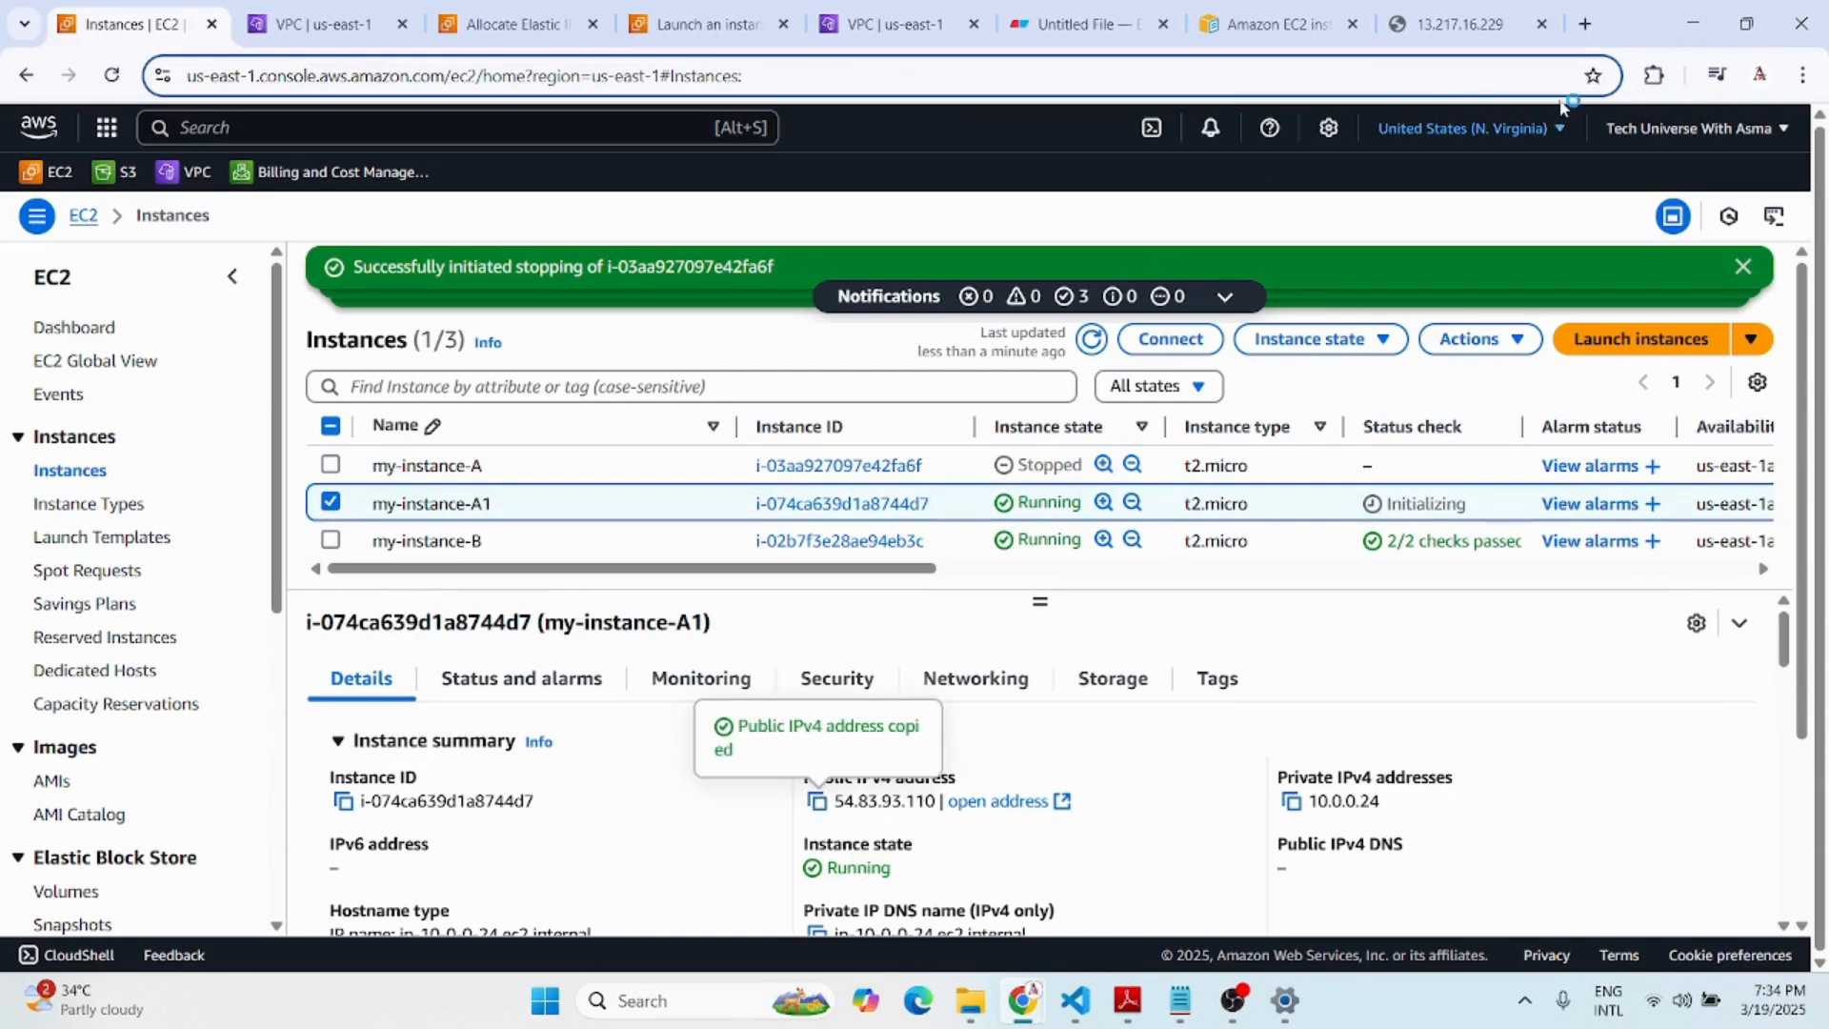
click(1586, 23)
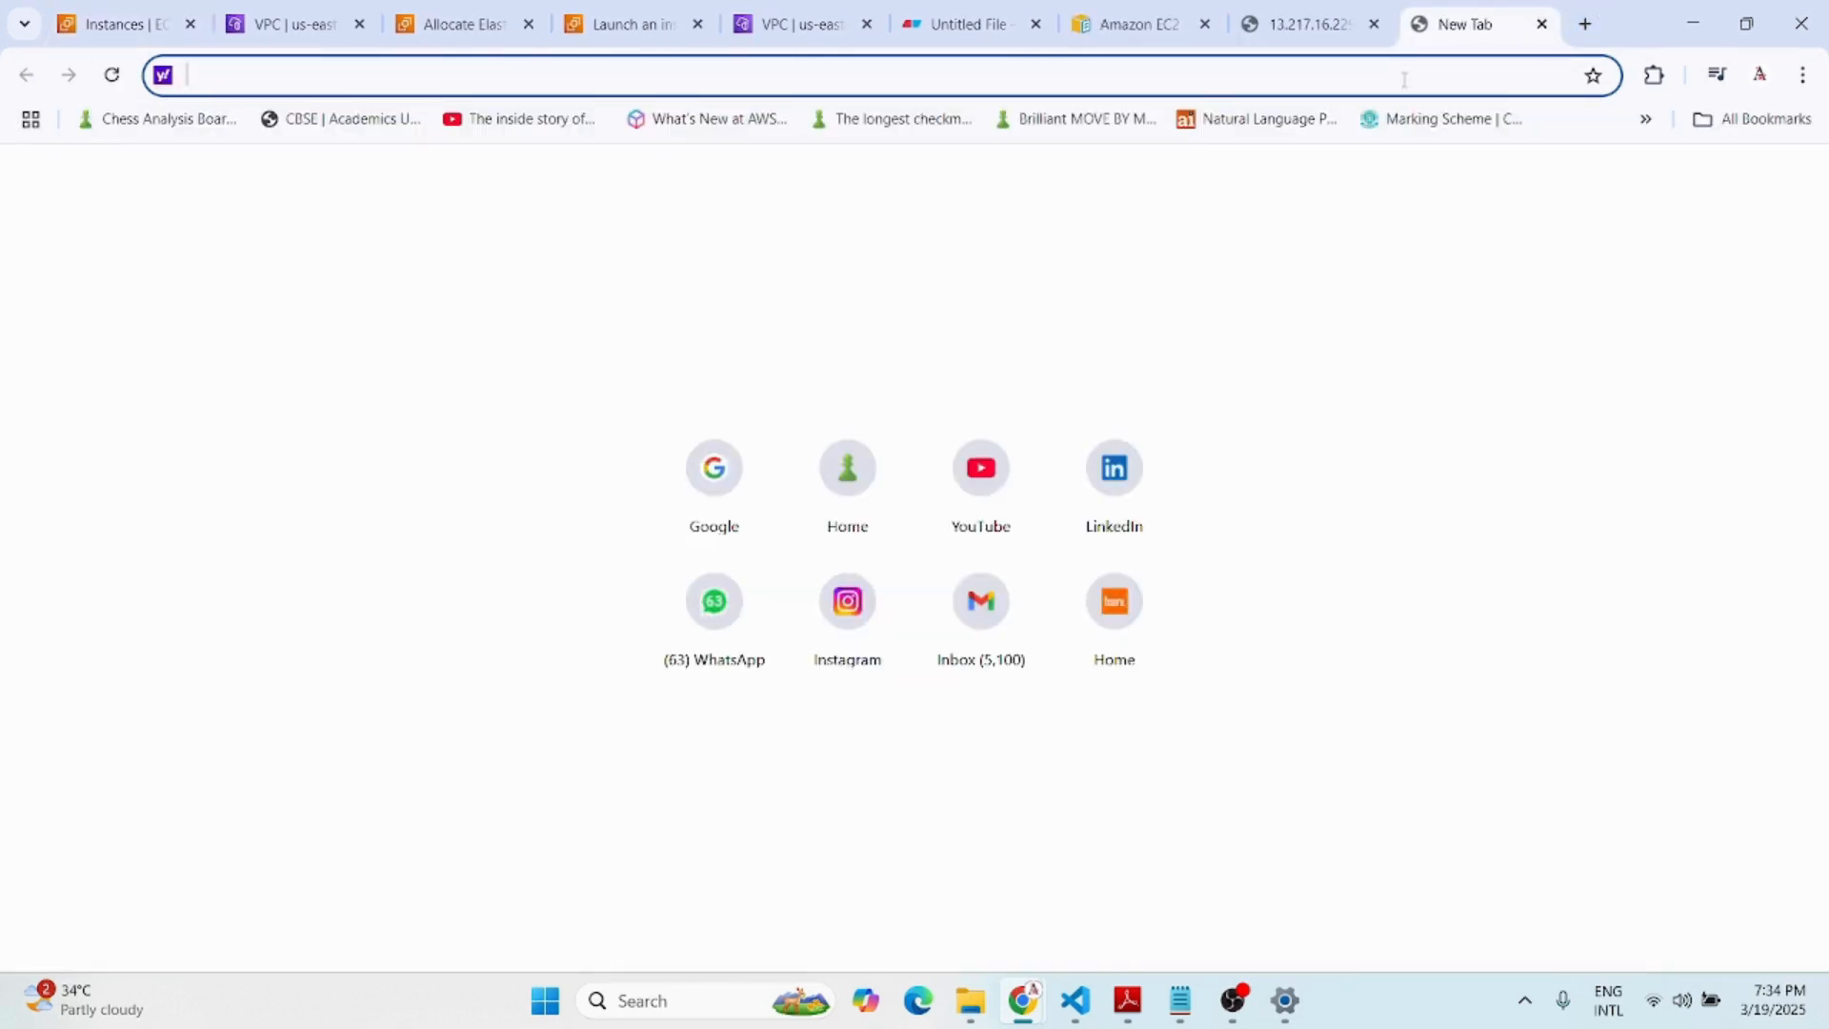
key(ctrl+v)
key(Return)
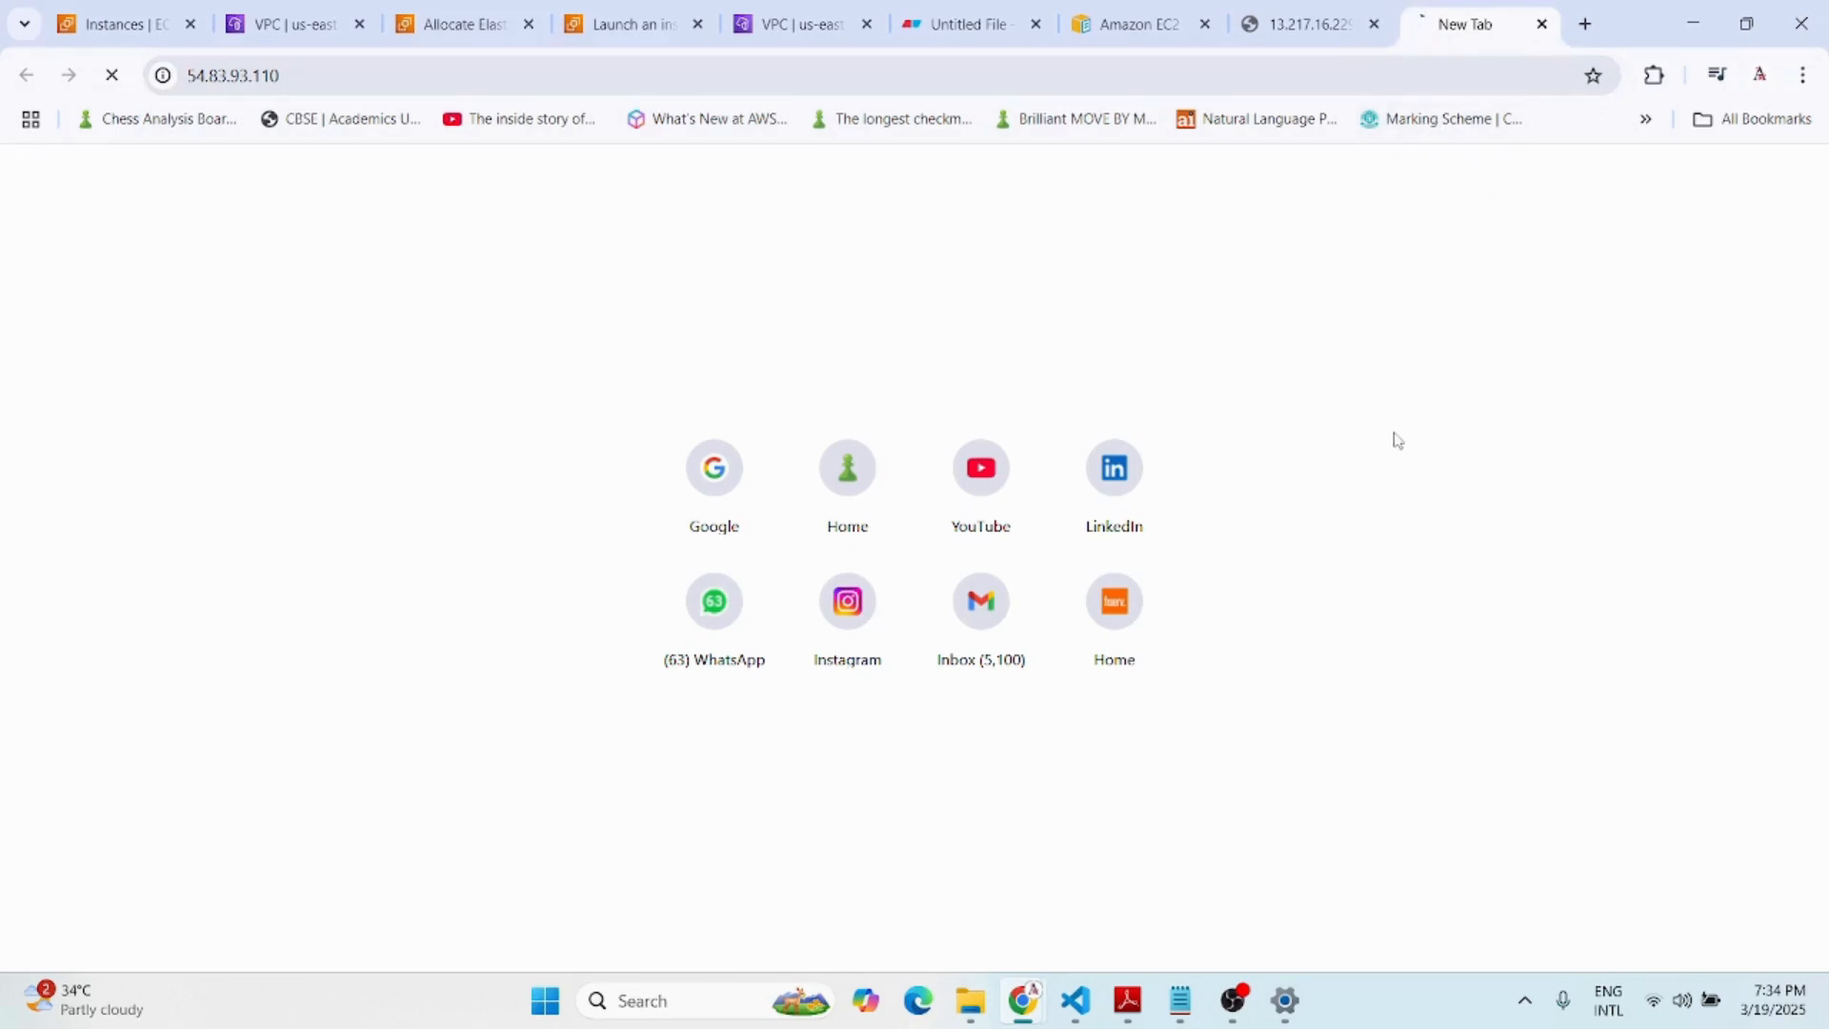
Return to the EC2 console, copy my-instance-A1's public IPv4 address again, and retry its web page in a new tab.
click(119, 24)
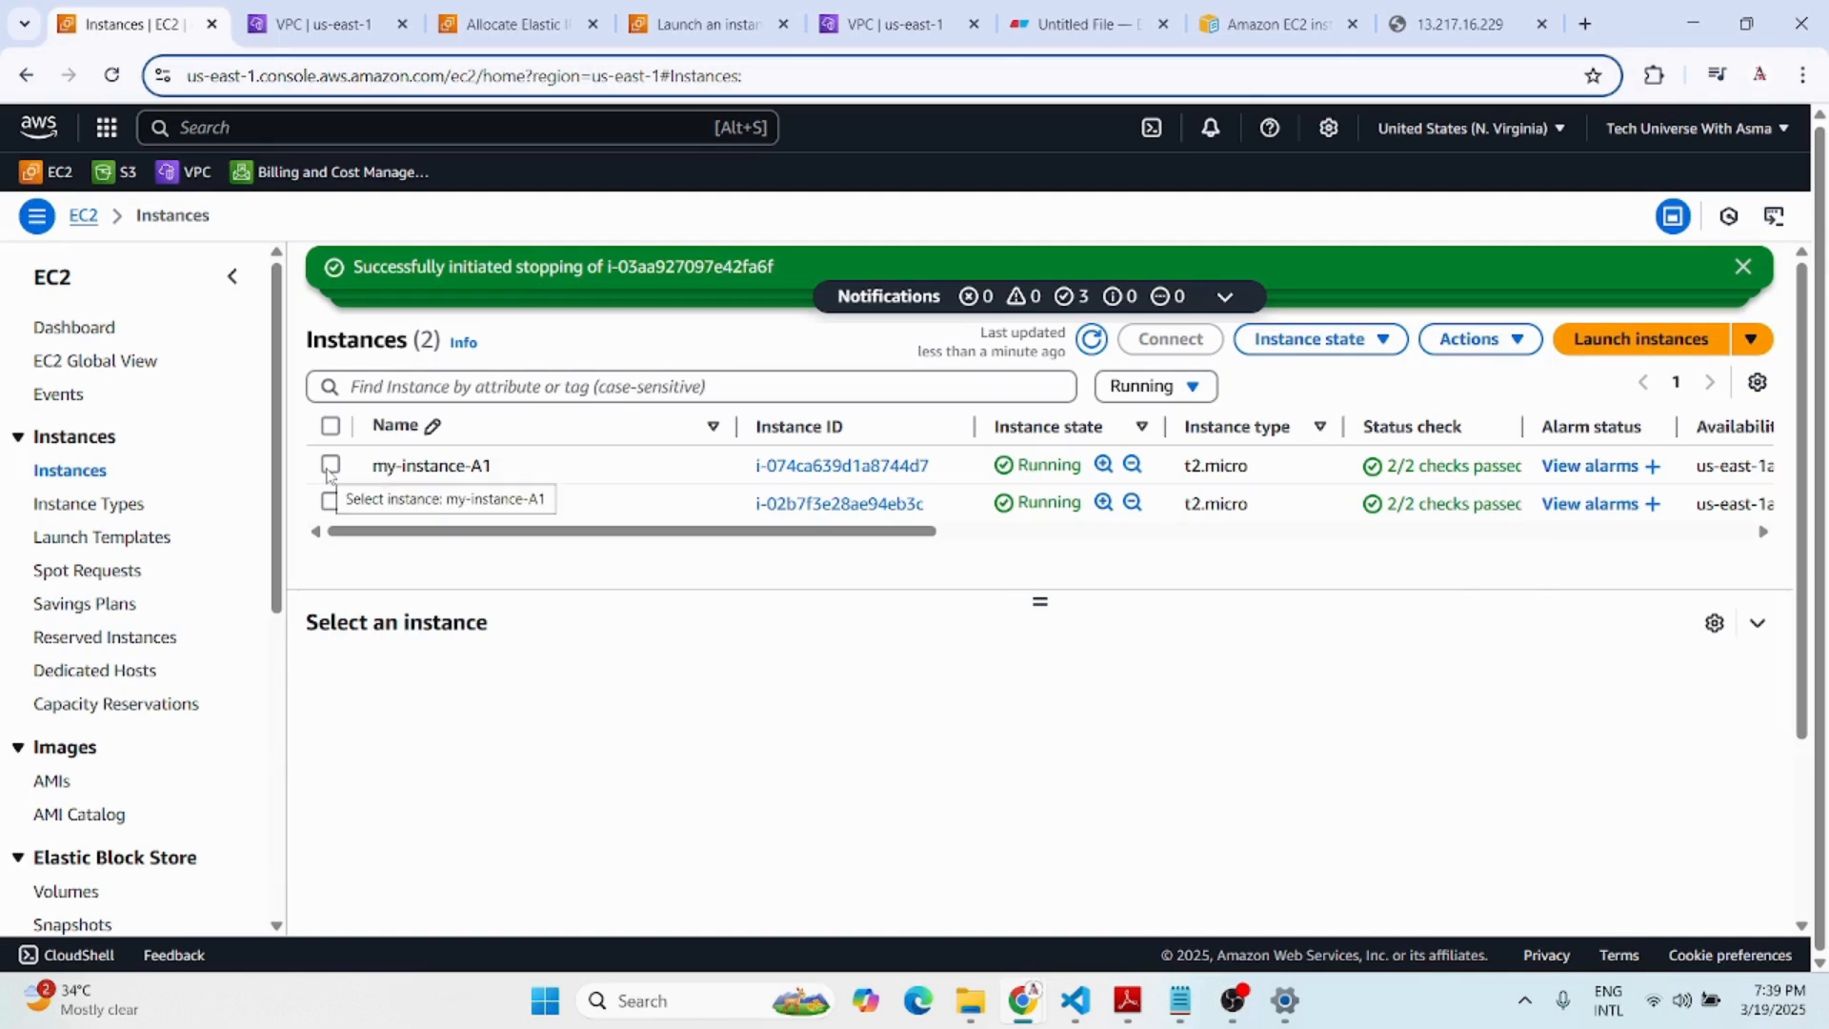
click(329, 469)
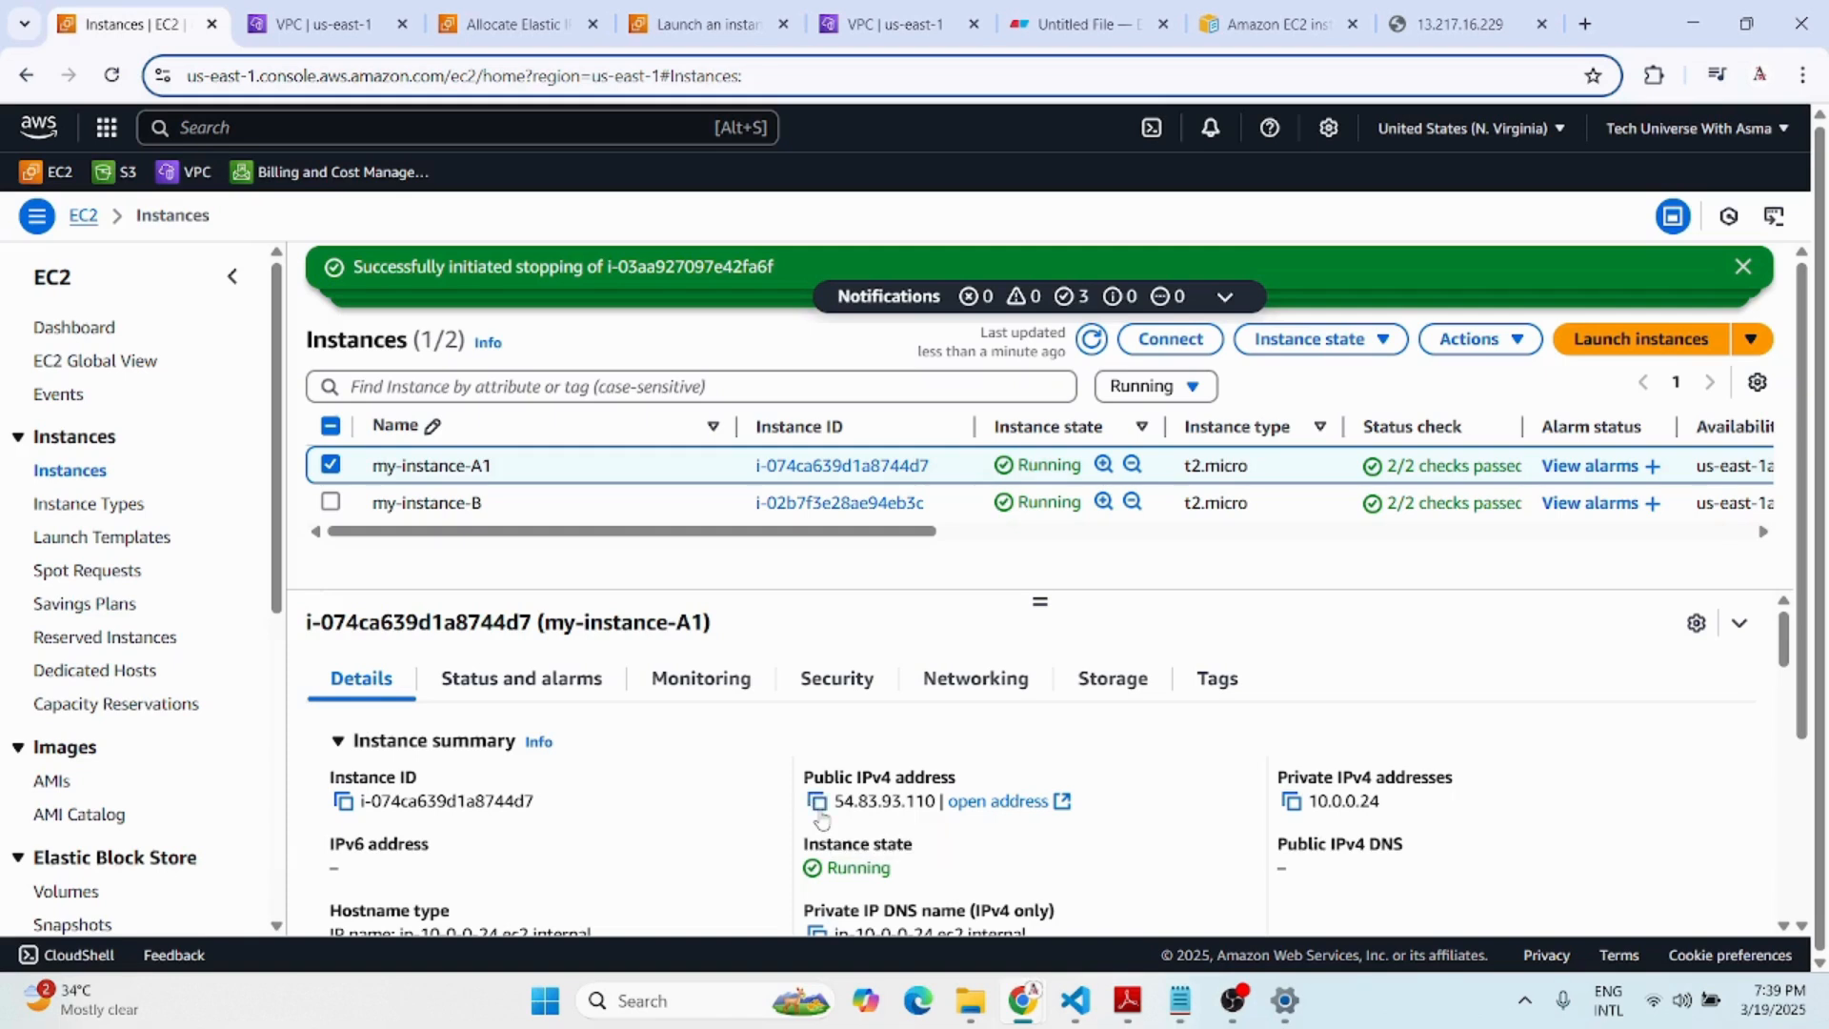
click(1586, 23)
key(ctrl+t)
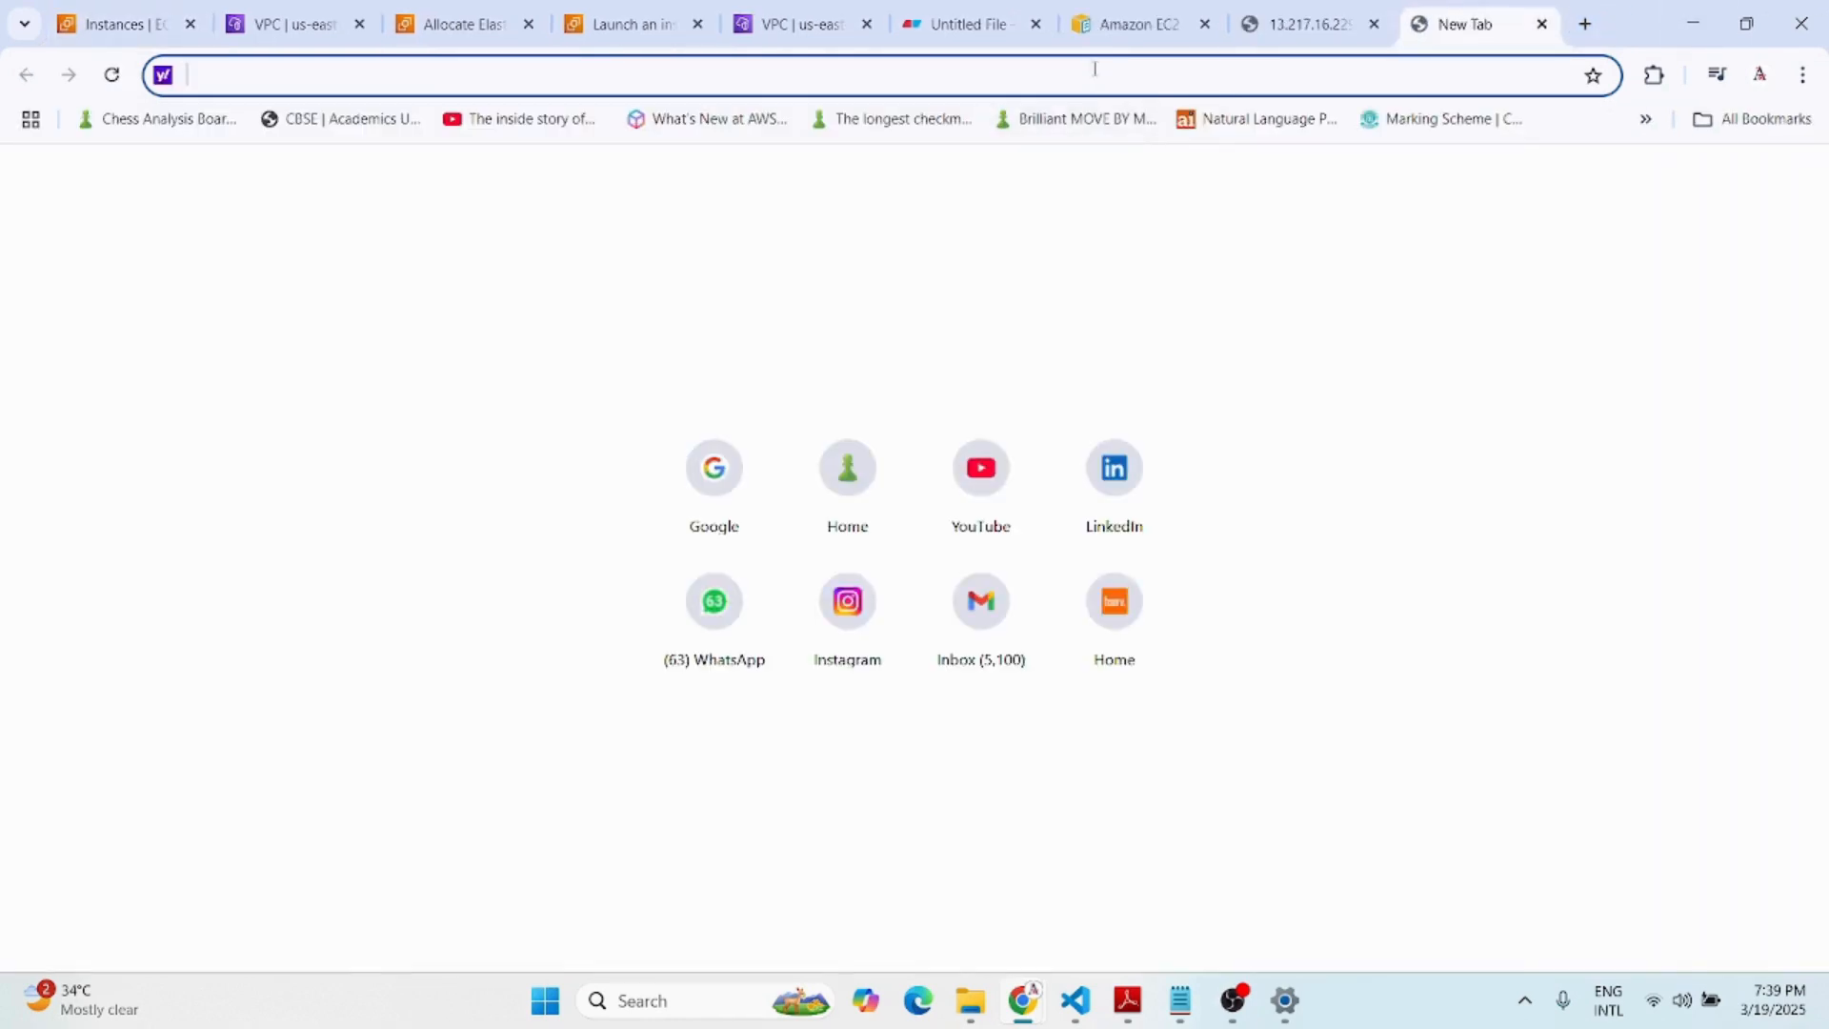
key(ctrl+v)
key(Return)
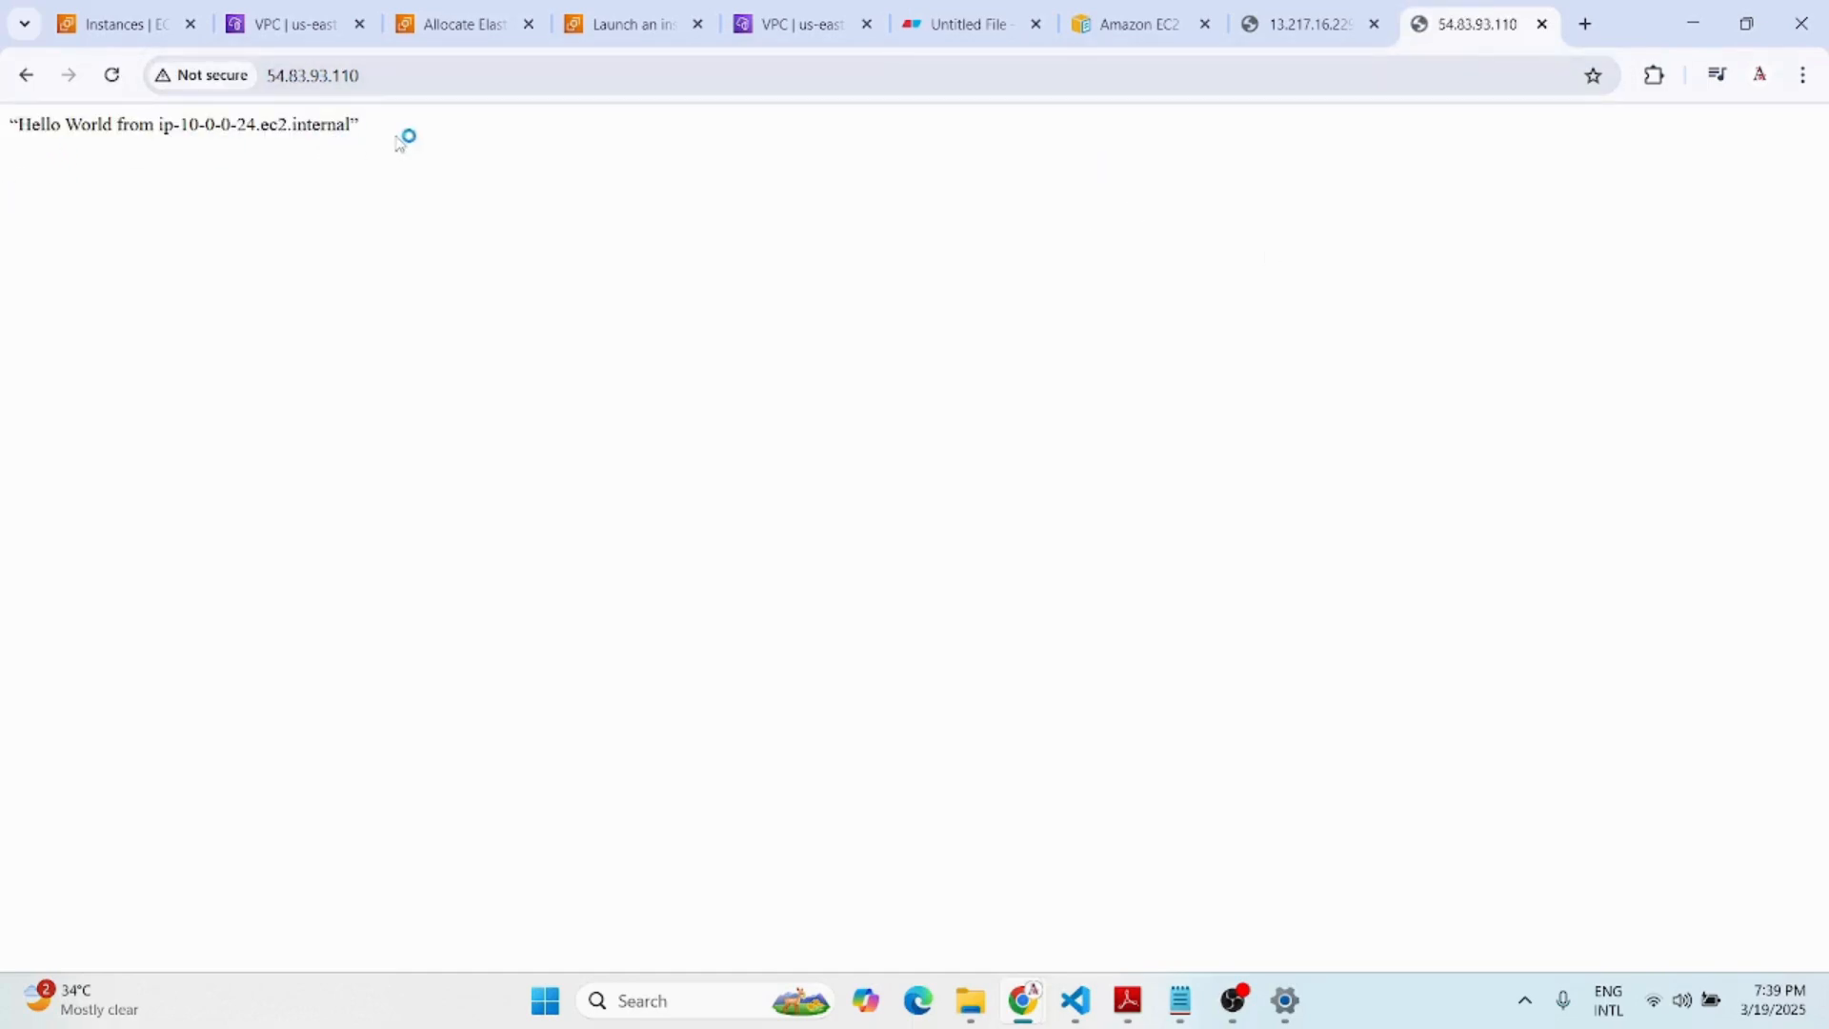
Connect to my-instance-A1 with EC2 Instance Connect, using its public IPv4 address and the username ec2-user.
click(114, 24)
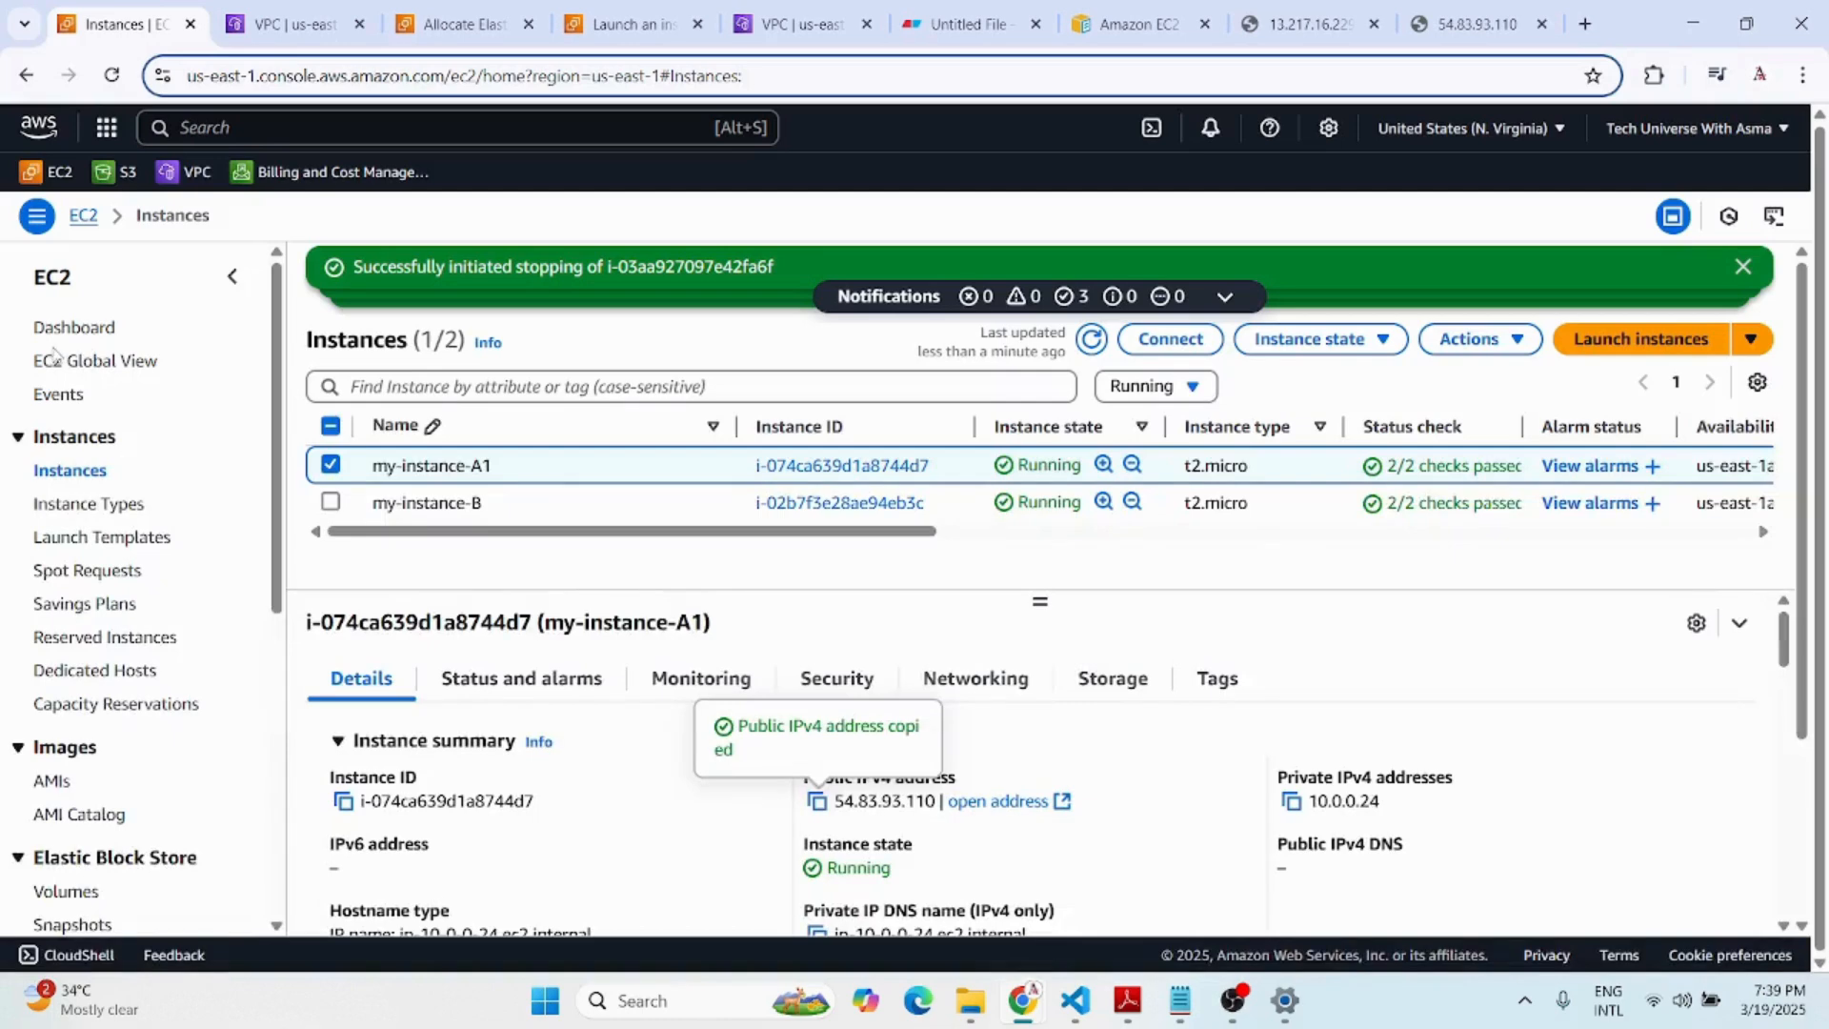
click(1196, 345)
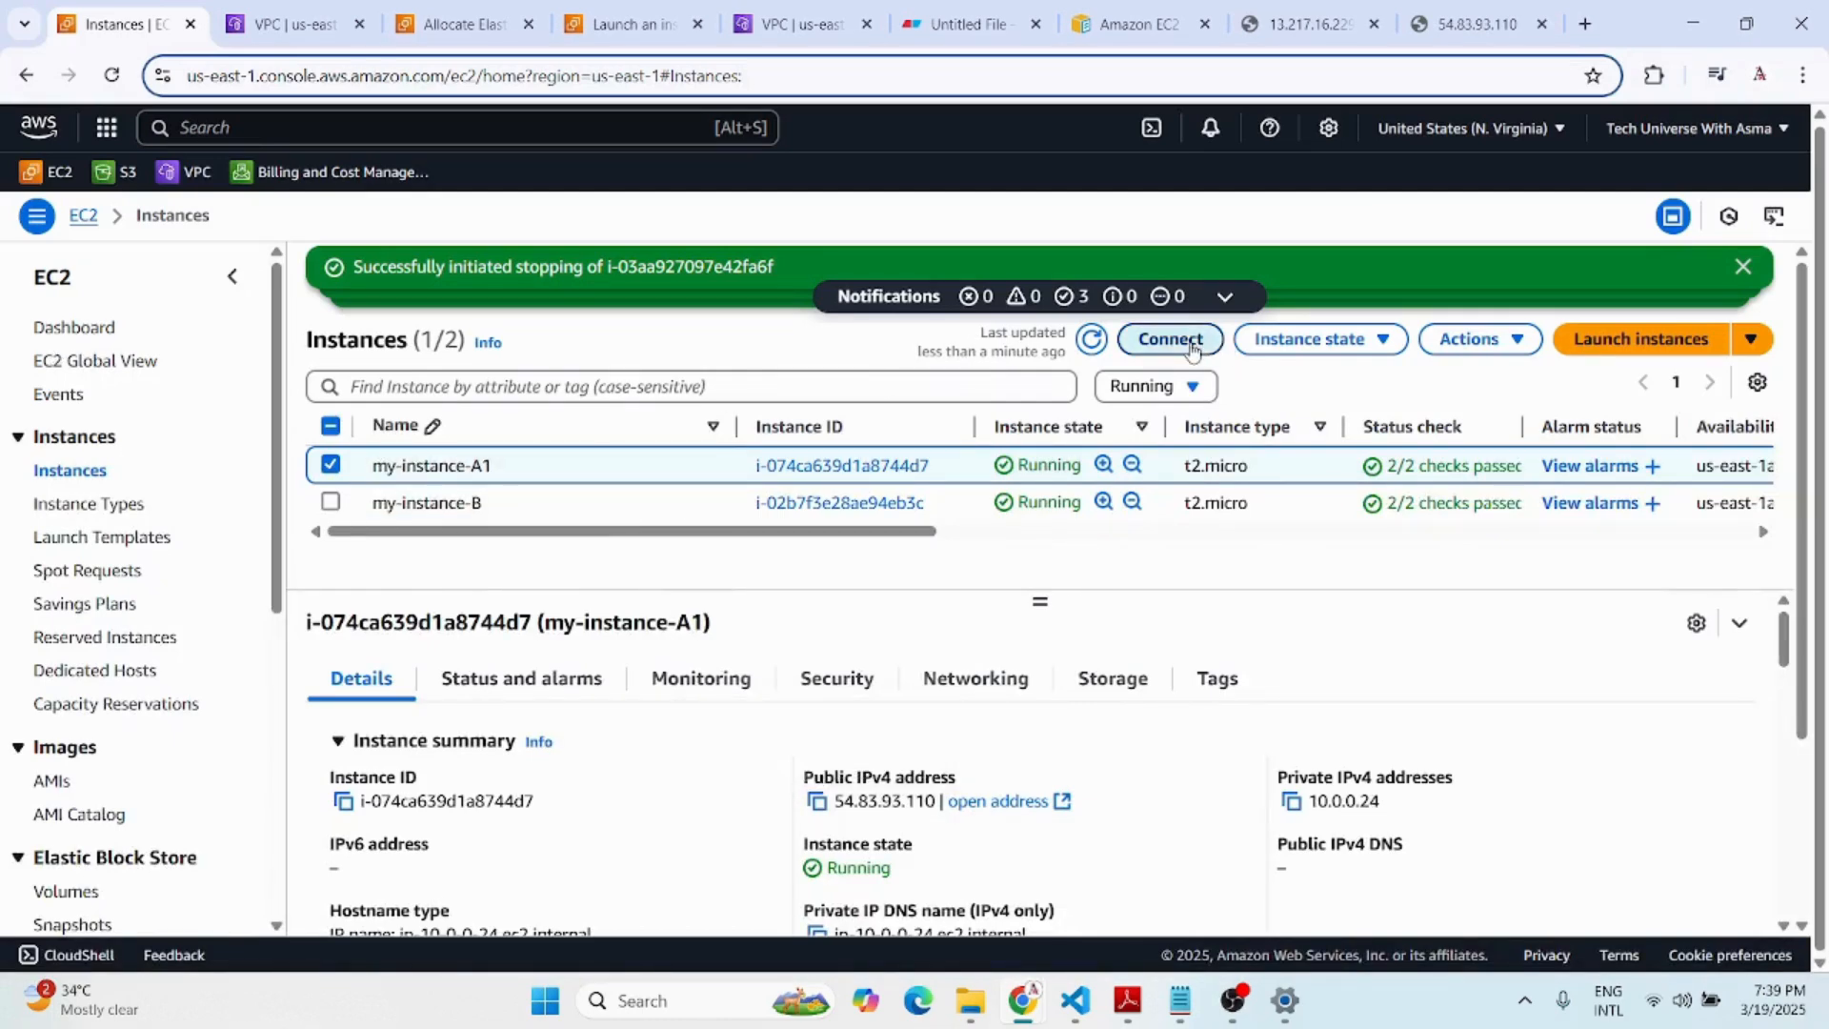
scroll(1334, 715, down, 2)
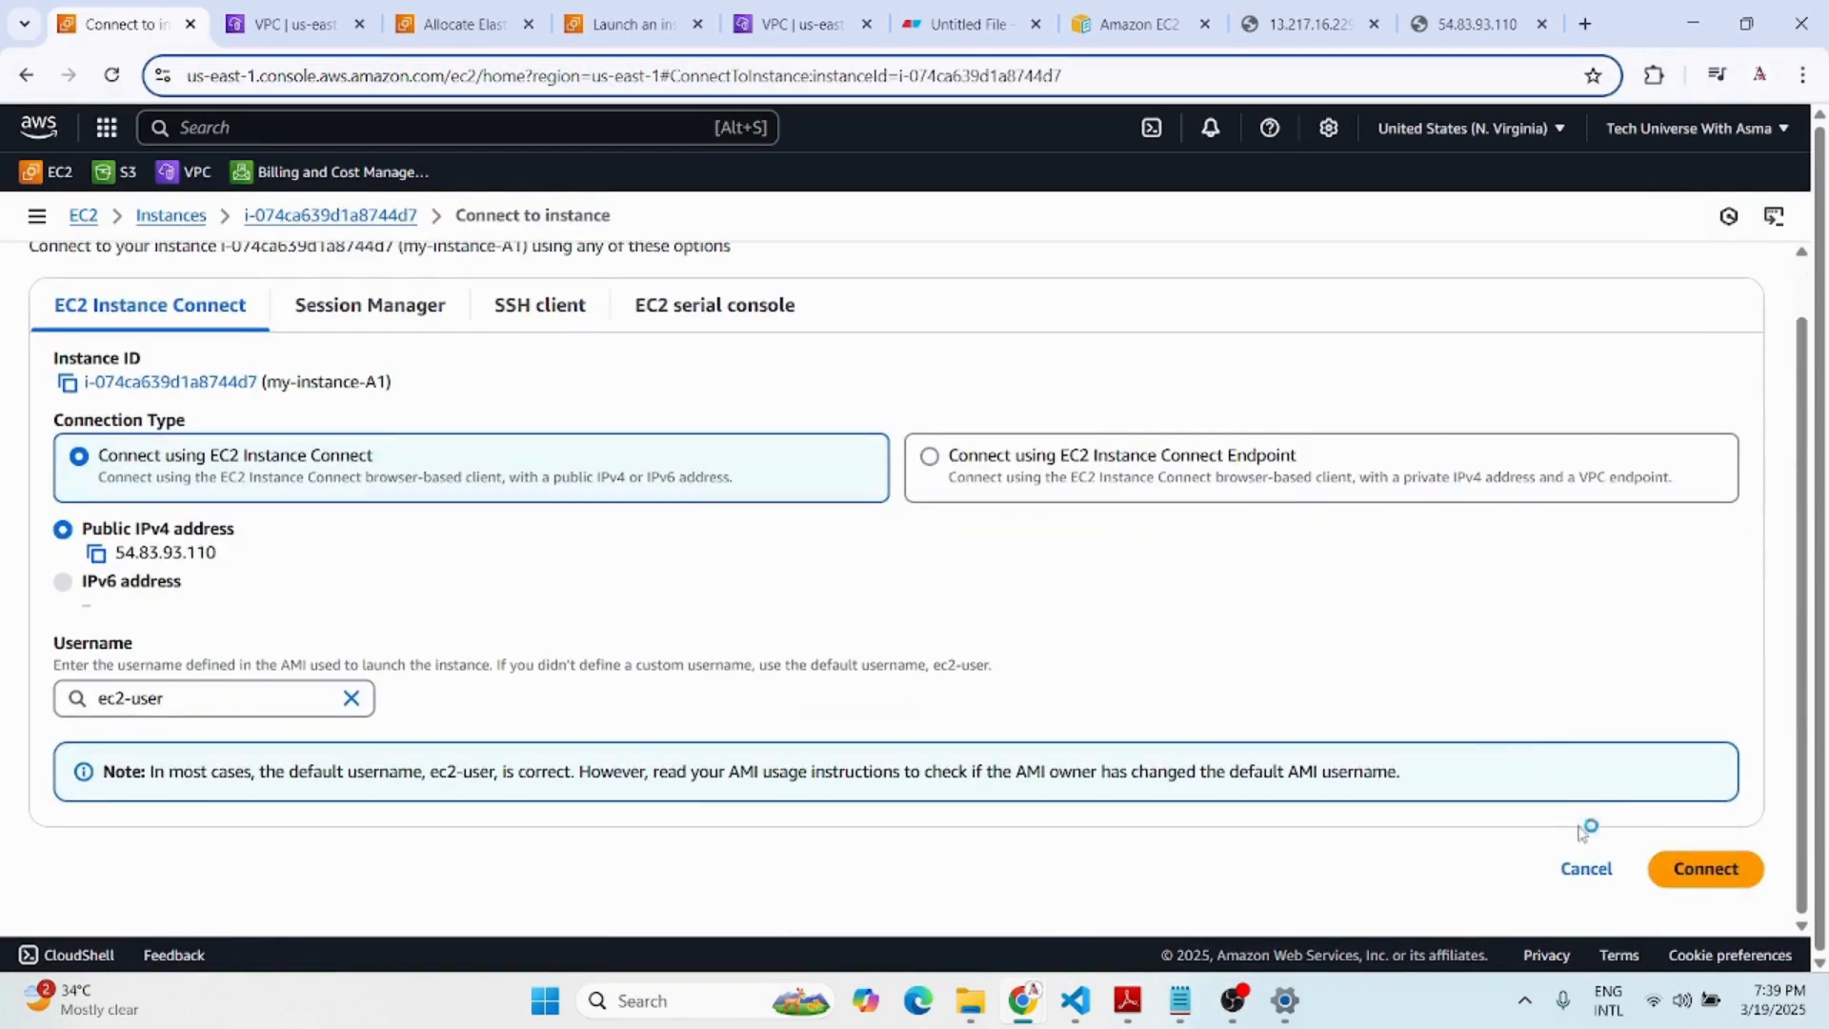
click(1698, 868)
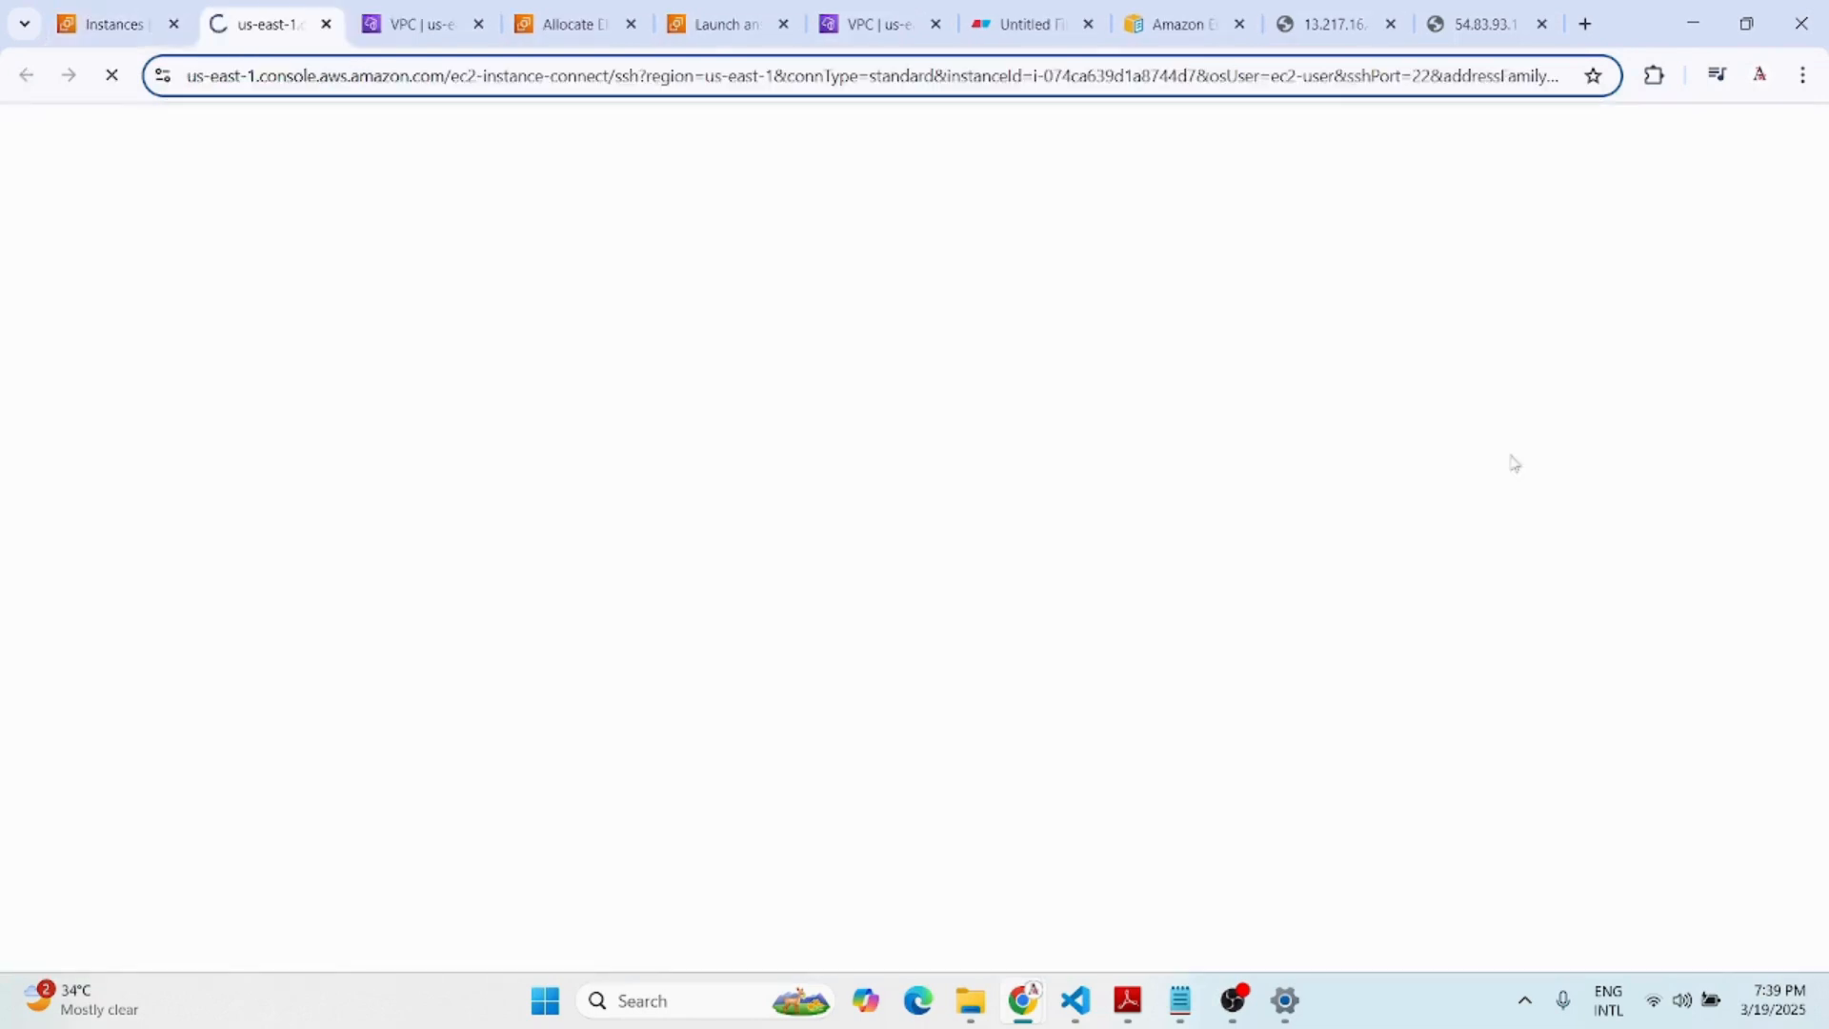
Check the architecture diagram and copy my-instance-B's private IPv4 address 192.168.0.71 from its instance details.
click(49, 34)
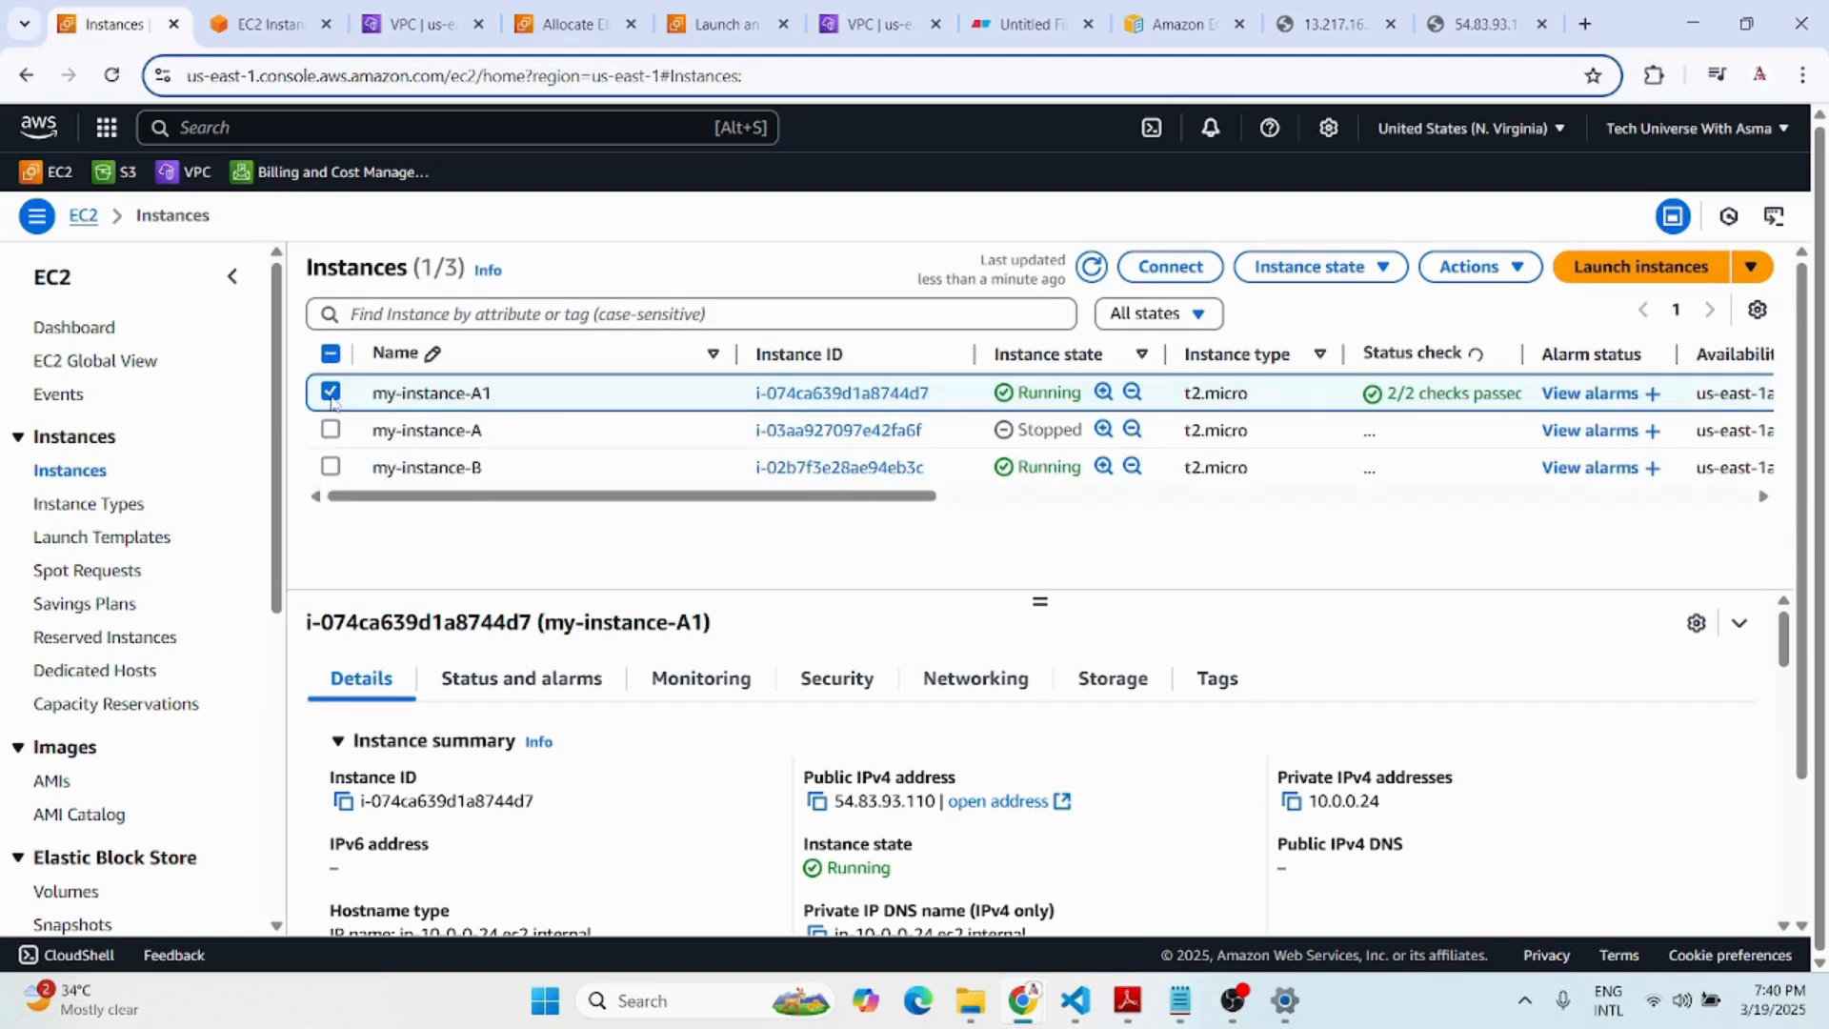
click(331, 393)
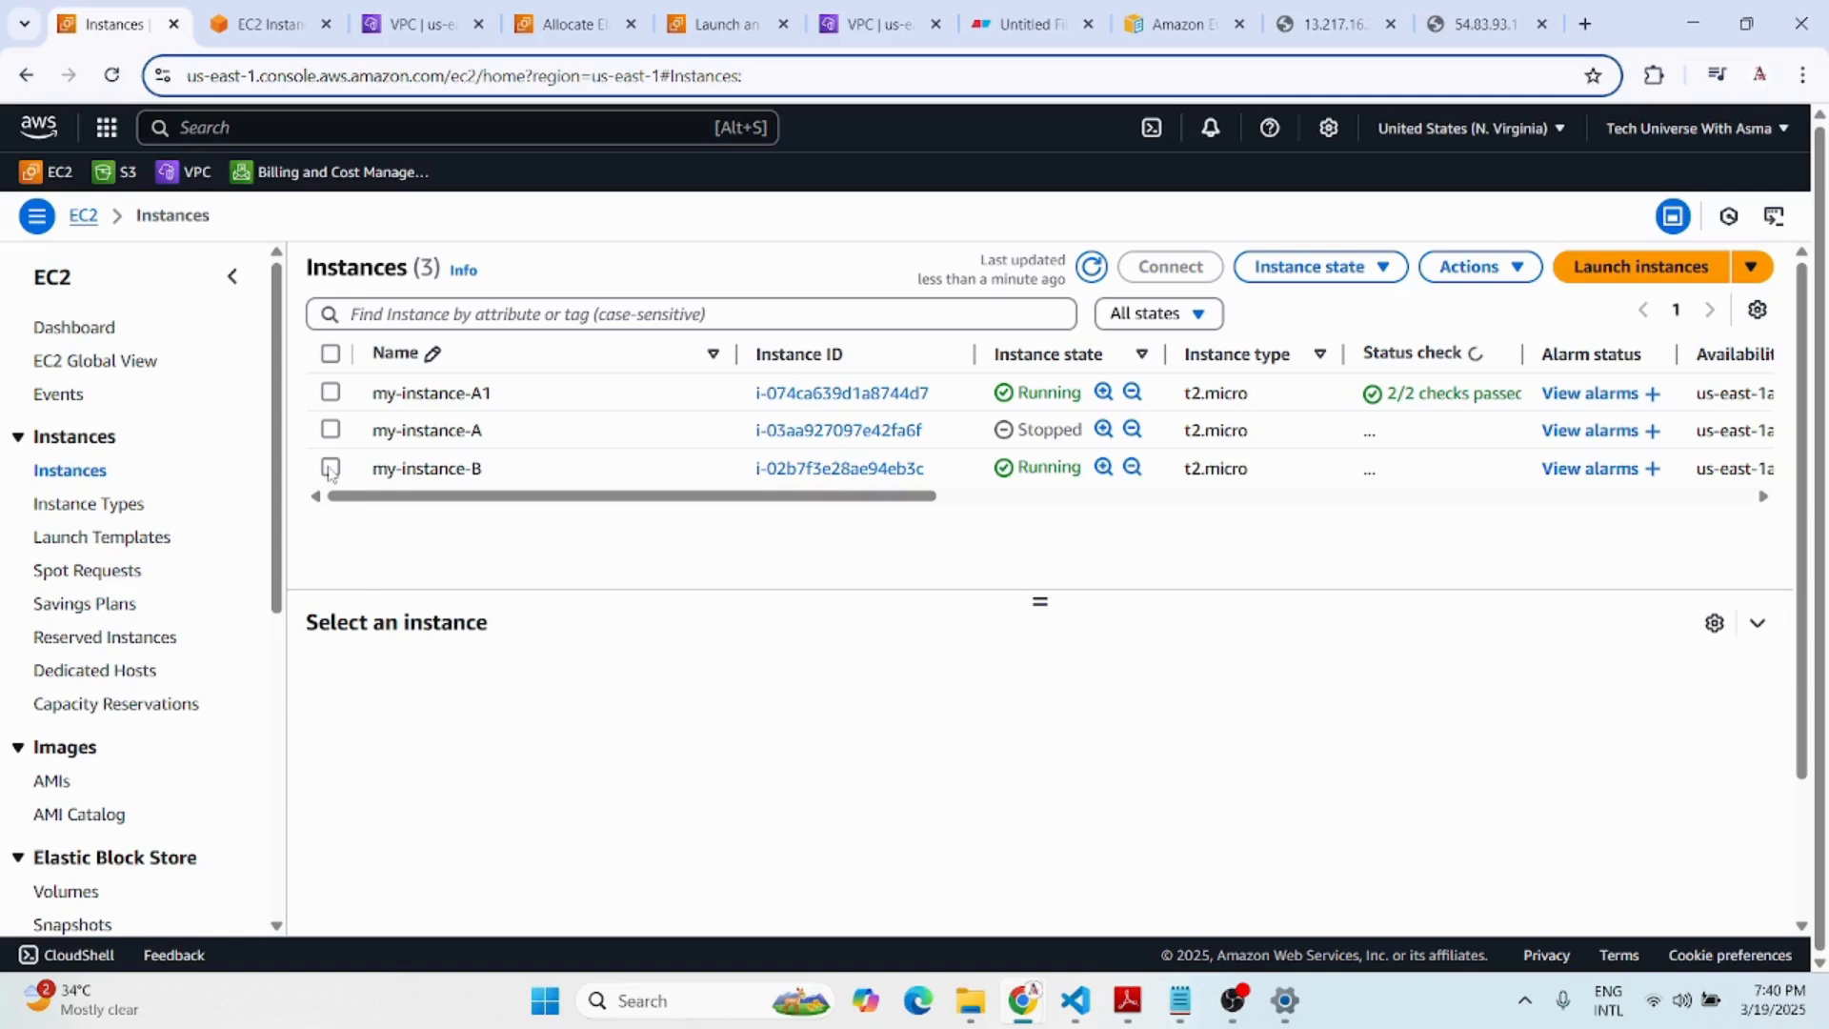
click(331, 469)
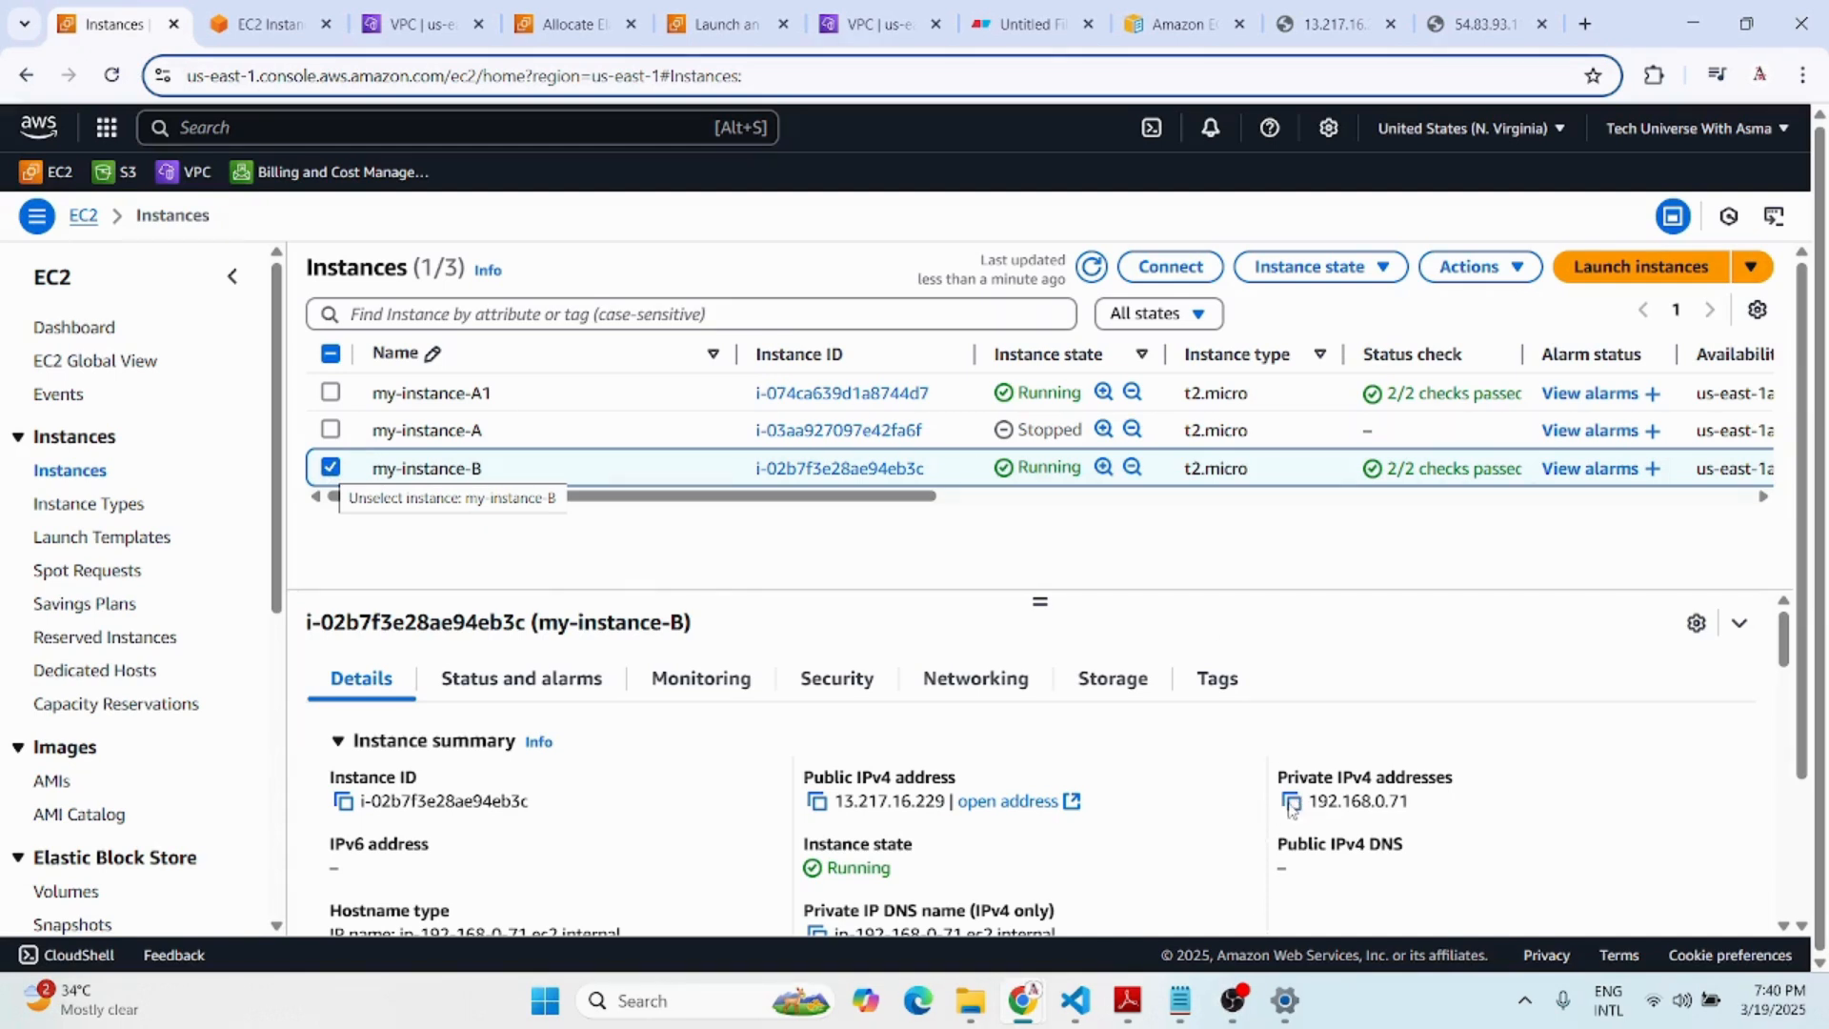
click(1018, 26)
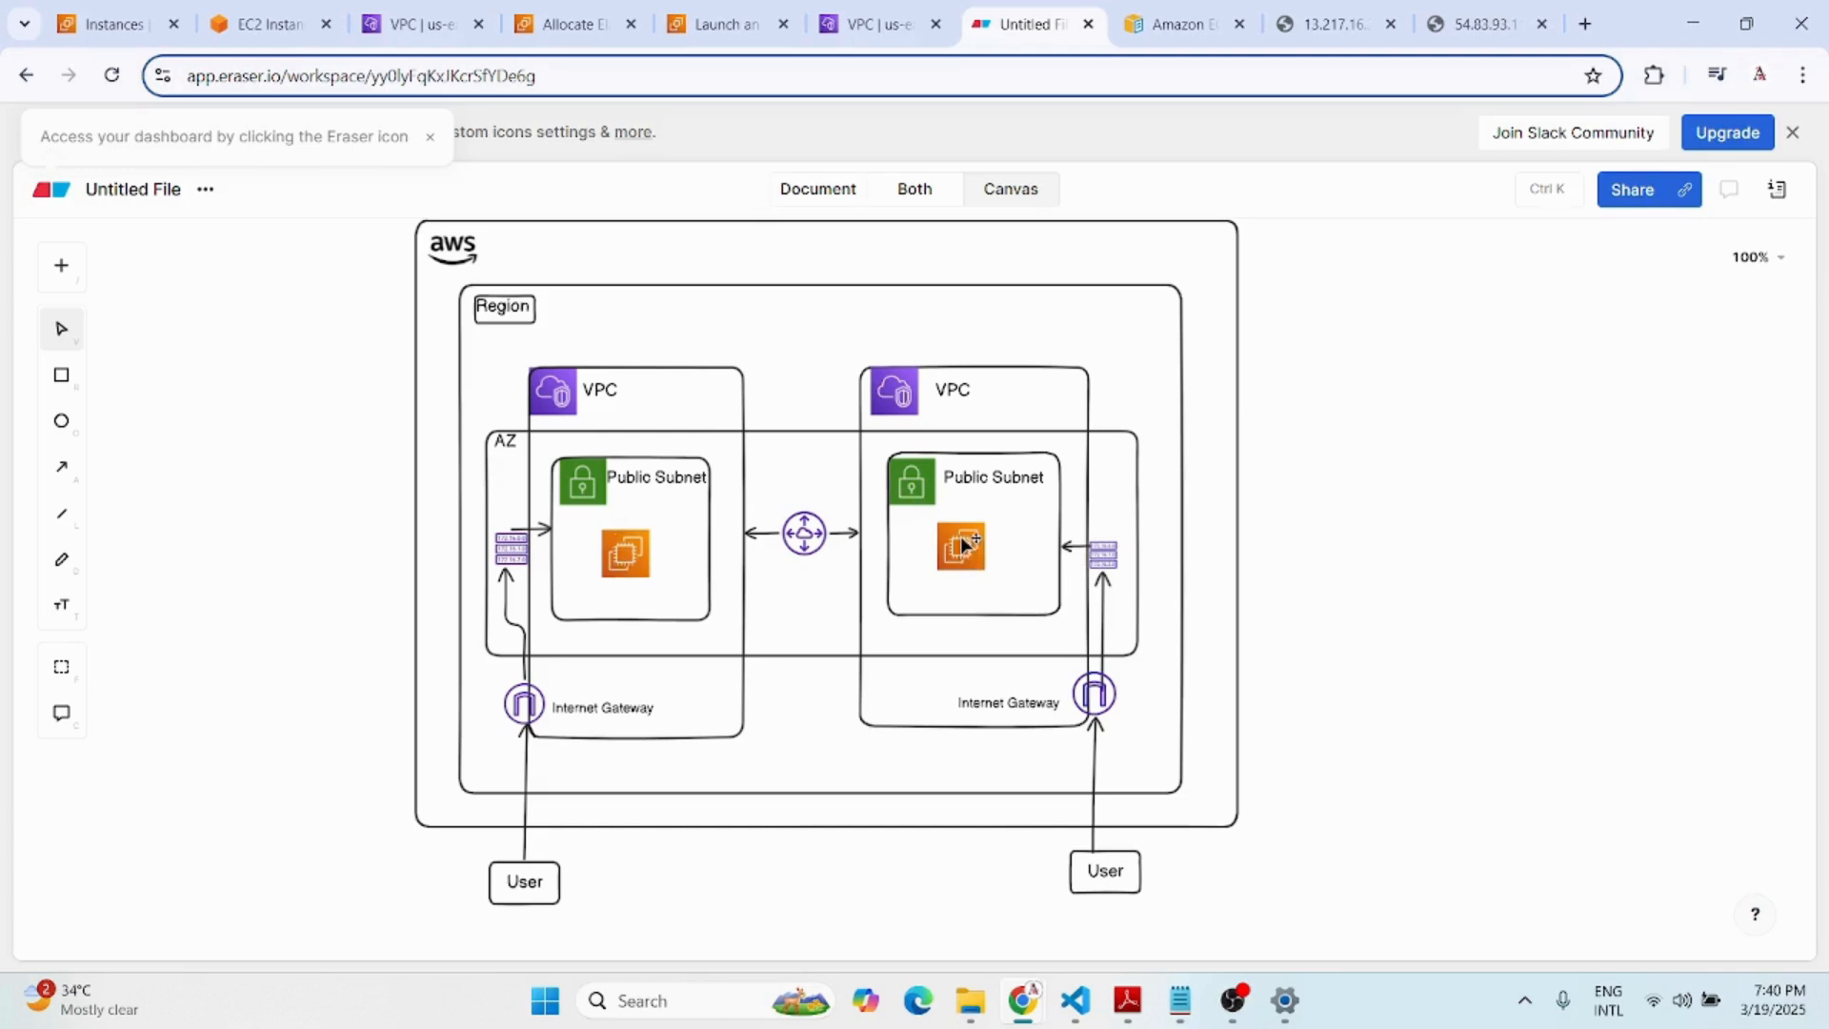
click(85, 32)
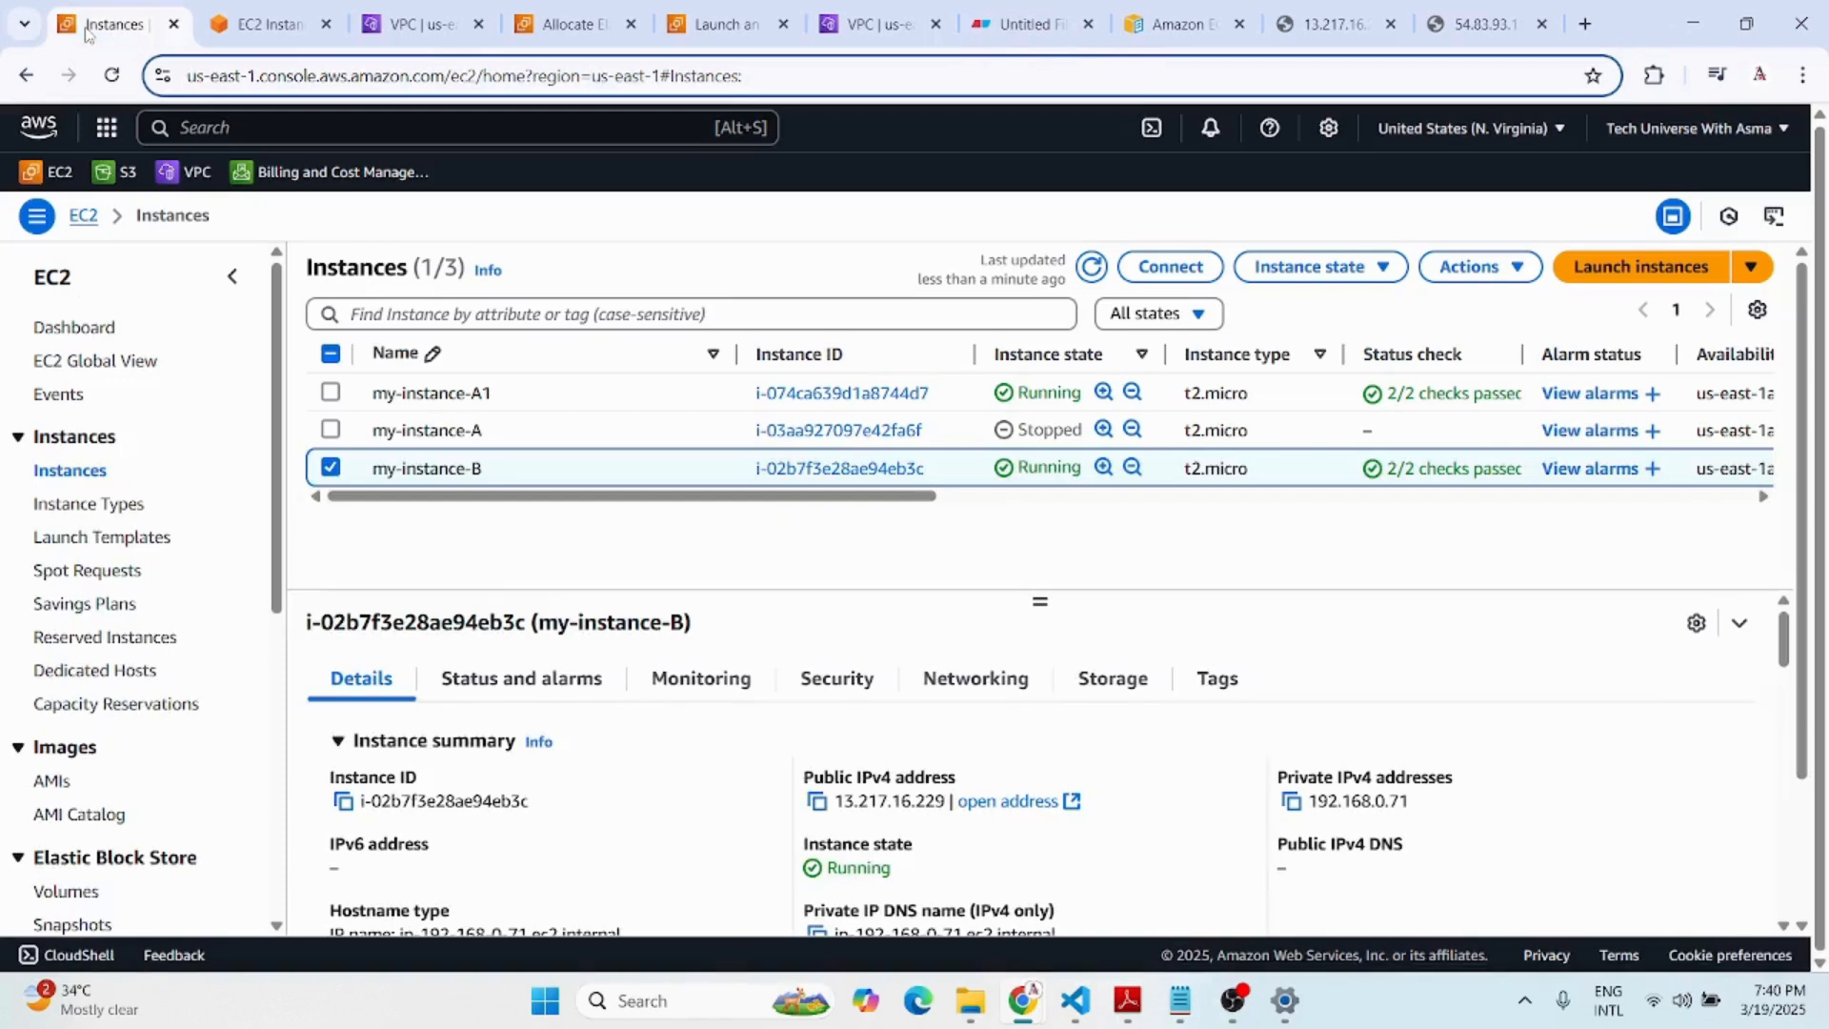
click(1292, 802)
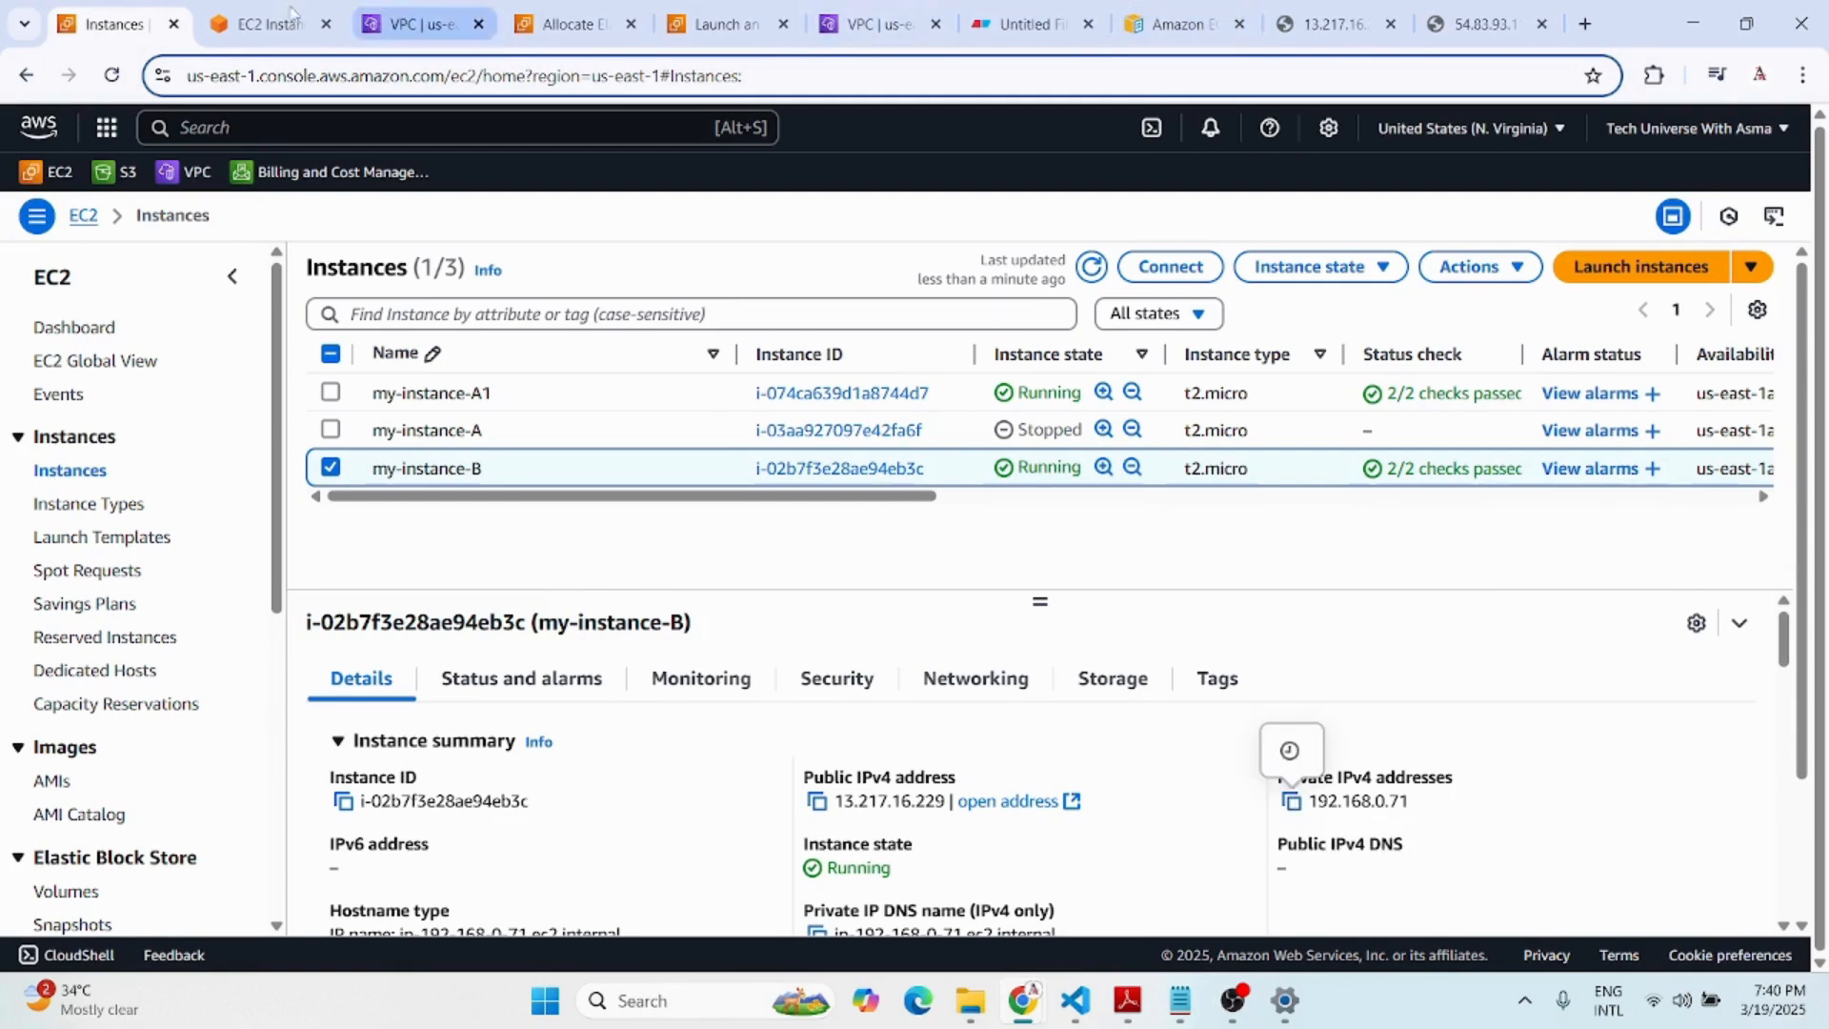
Ping 192.168.0.71 from my-instance-A1's terminal, stop the ping, and switch to the Eraser architecture diagram.
click(244, 27)
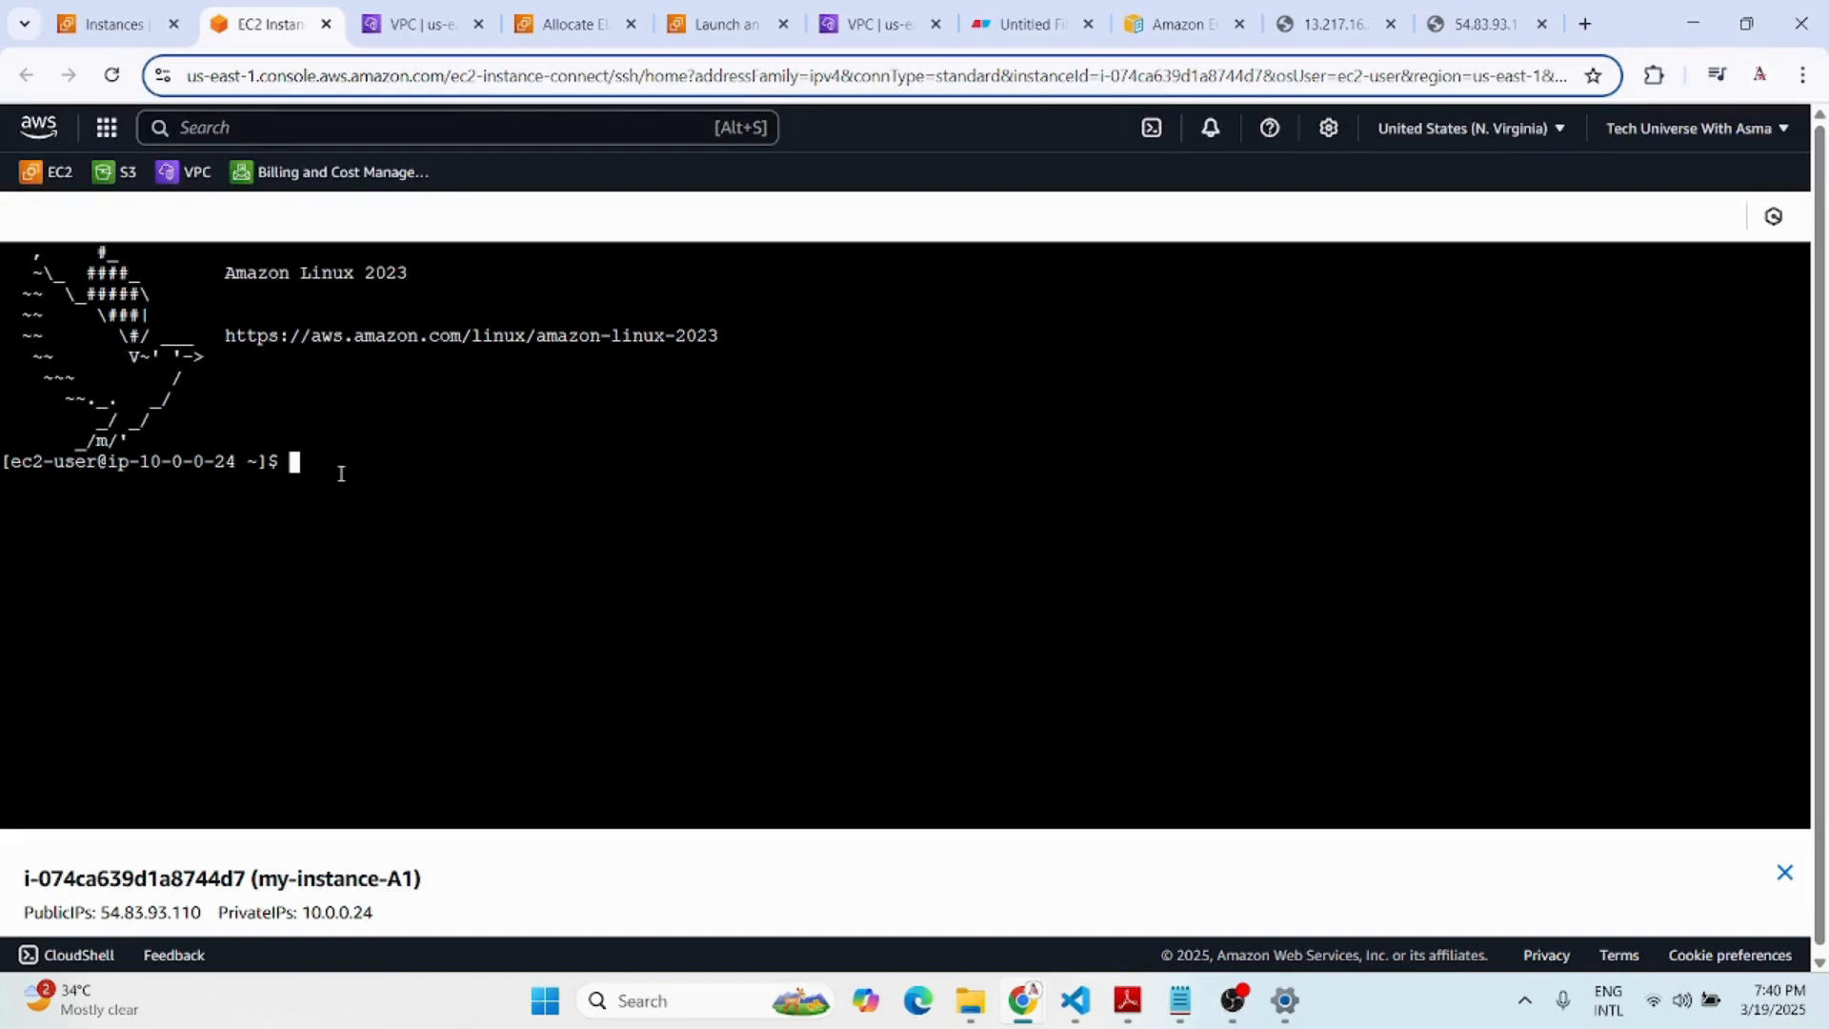
text(ping)
right_click(341, 474)
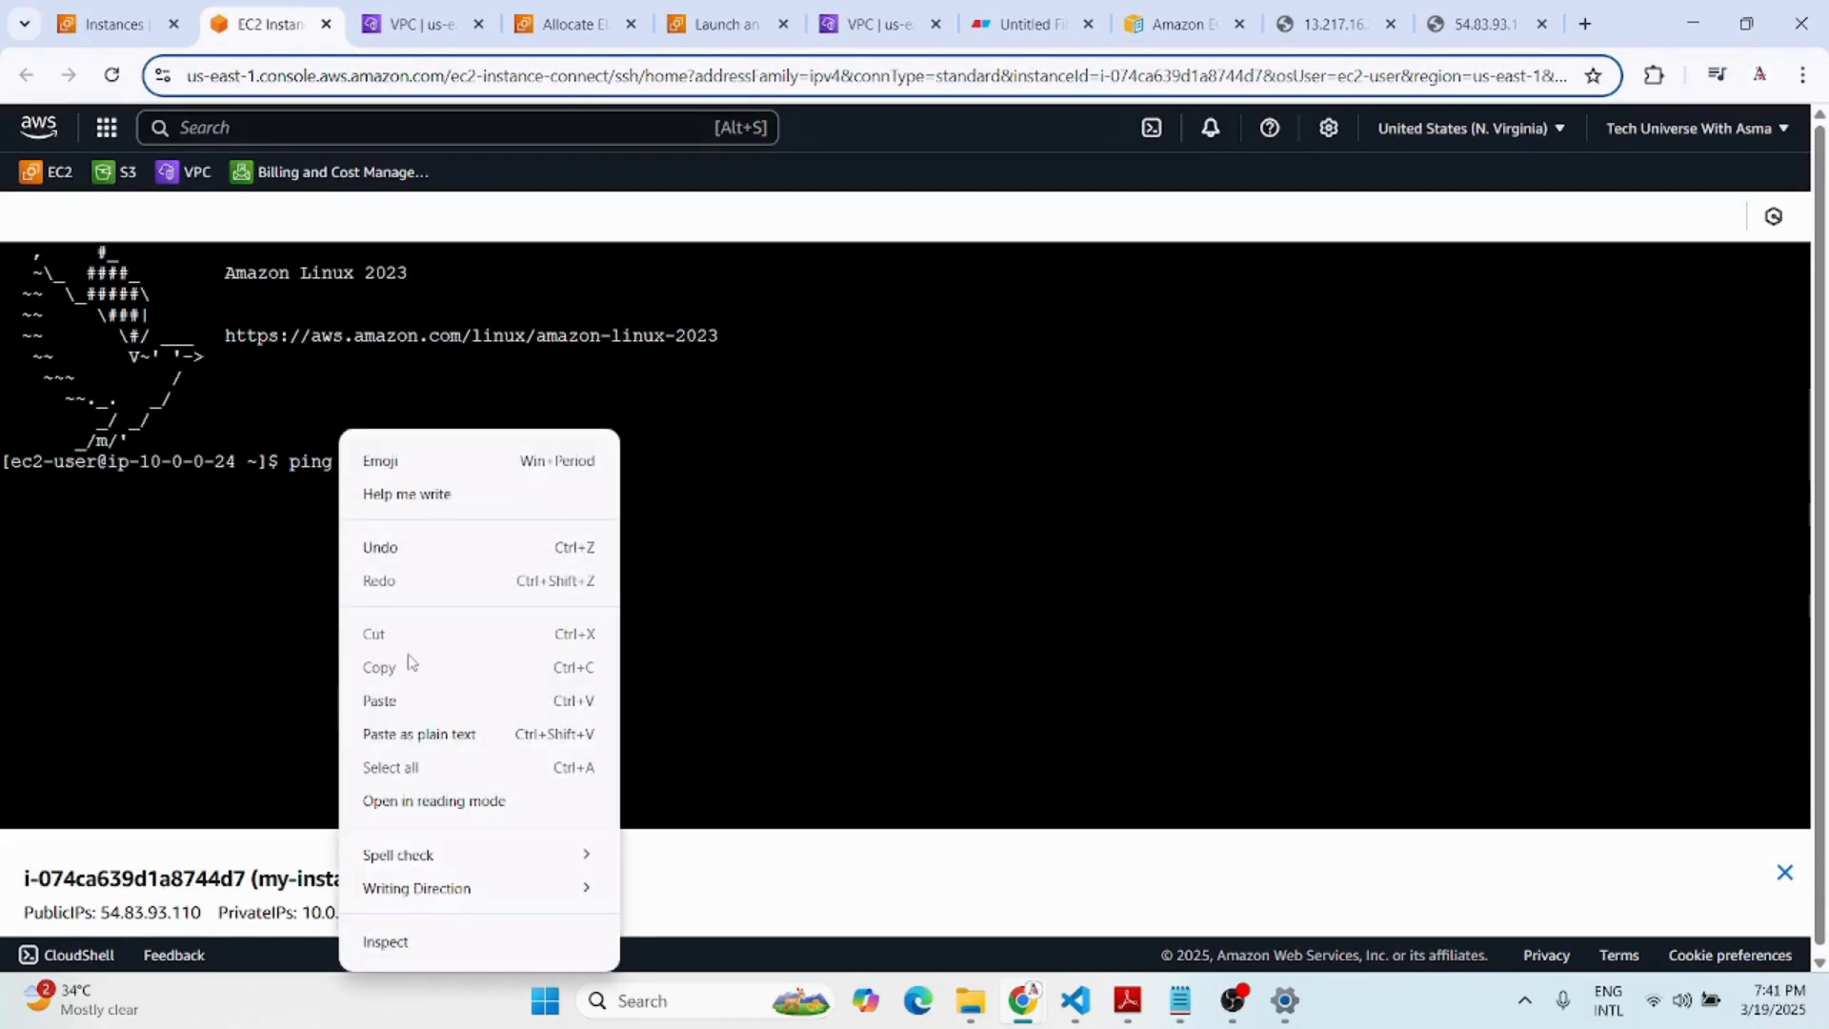
click(408, 700)
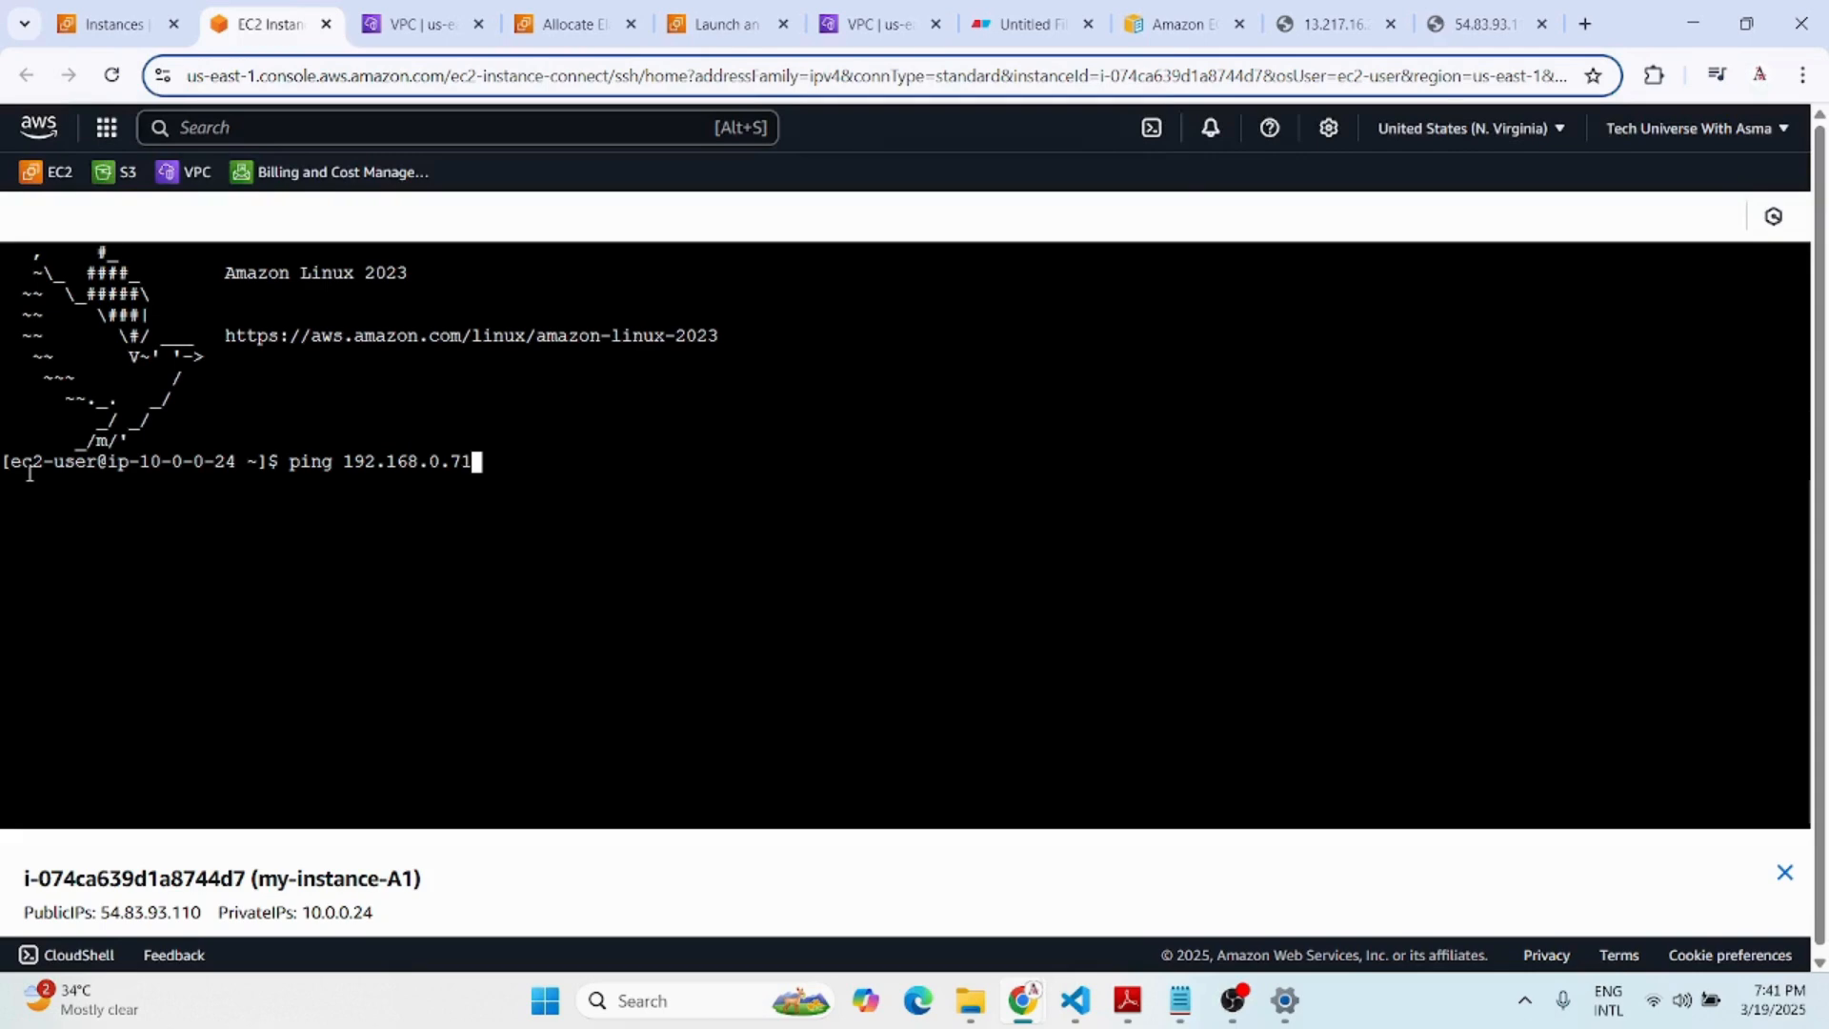
key(Return)
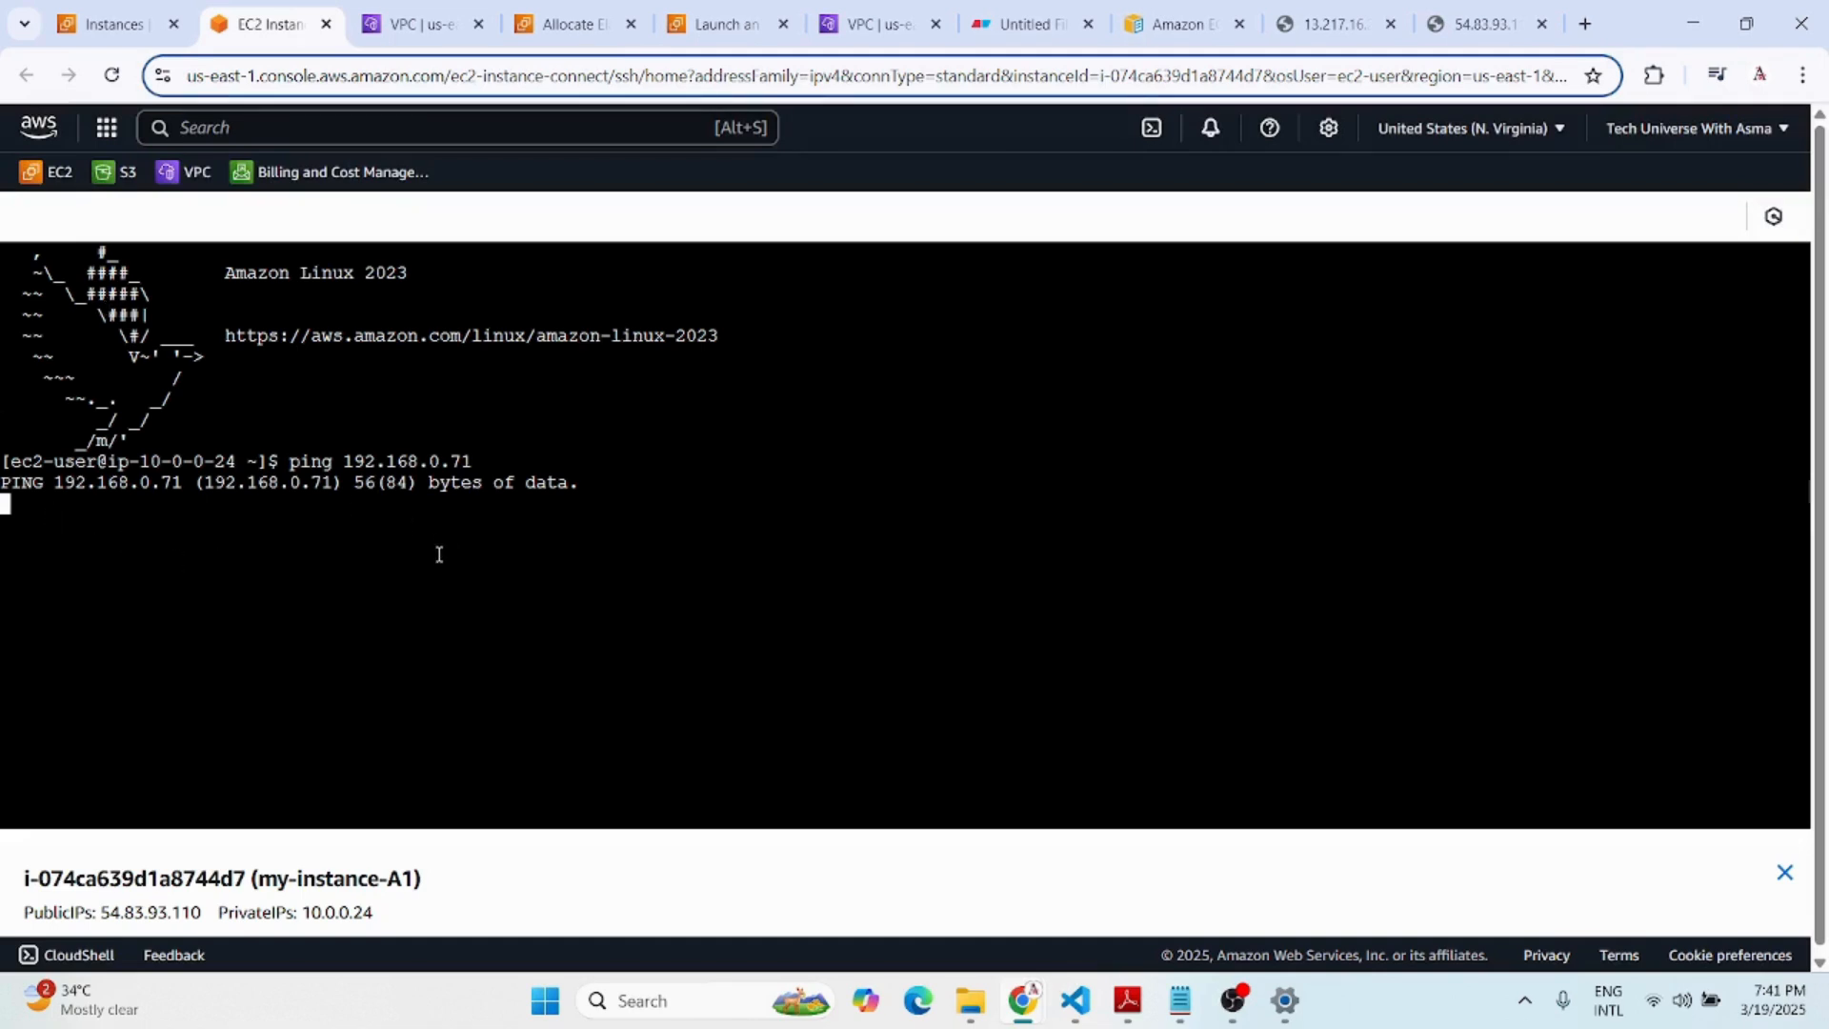
key(ctrl+c)
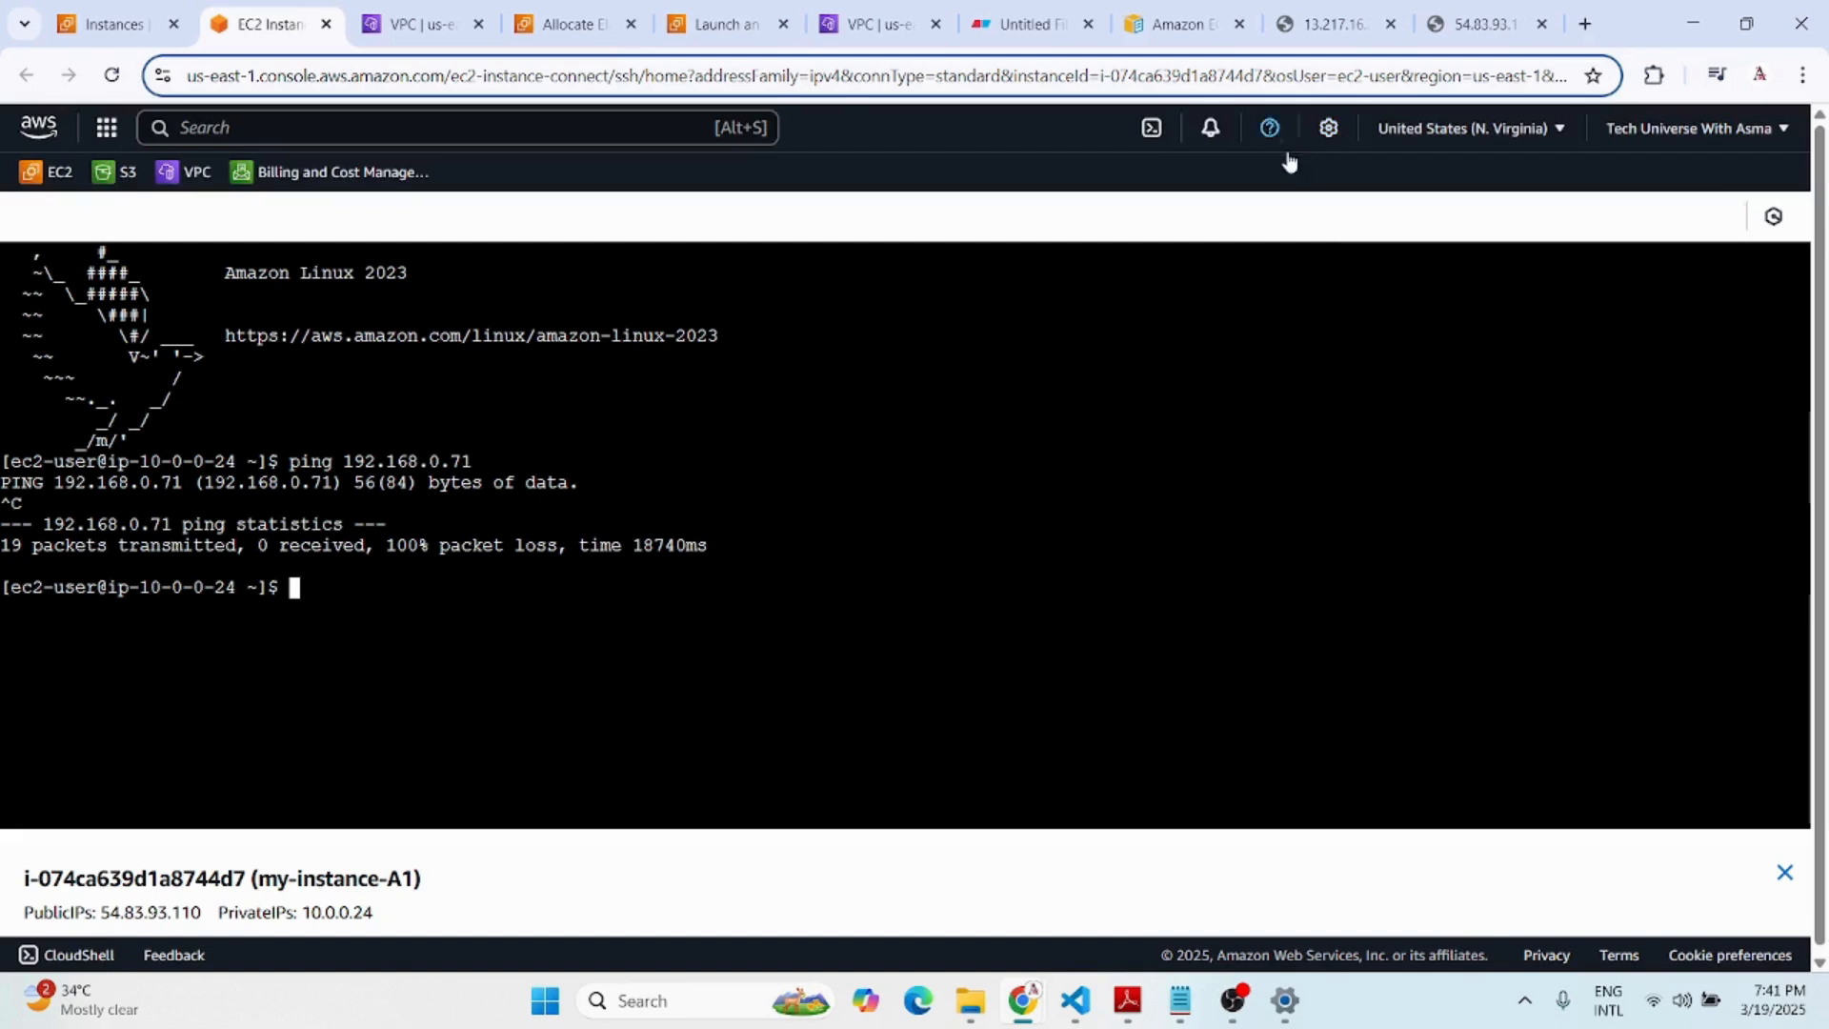
click(1029, 24)
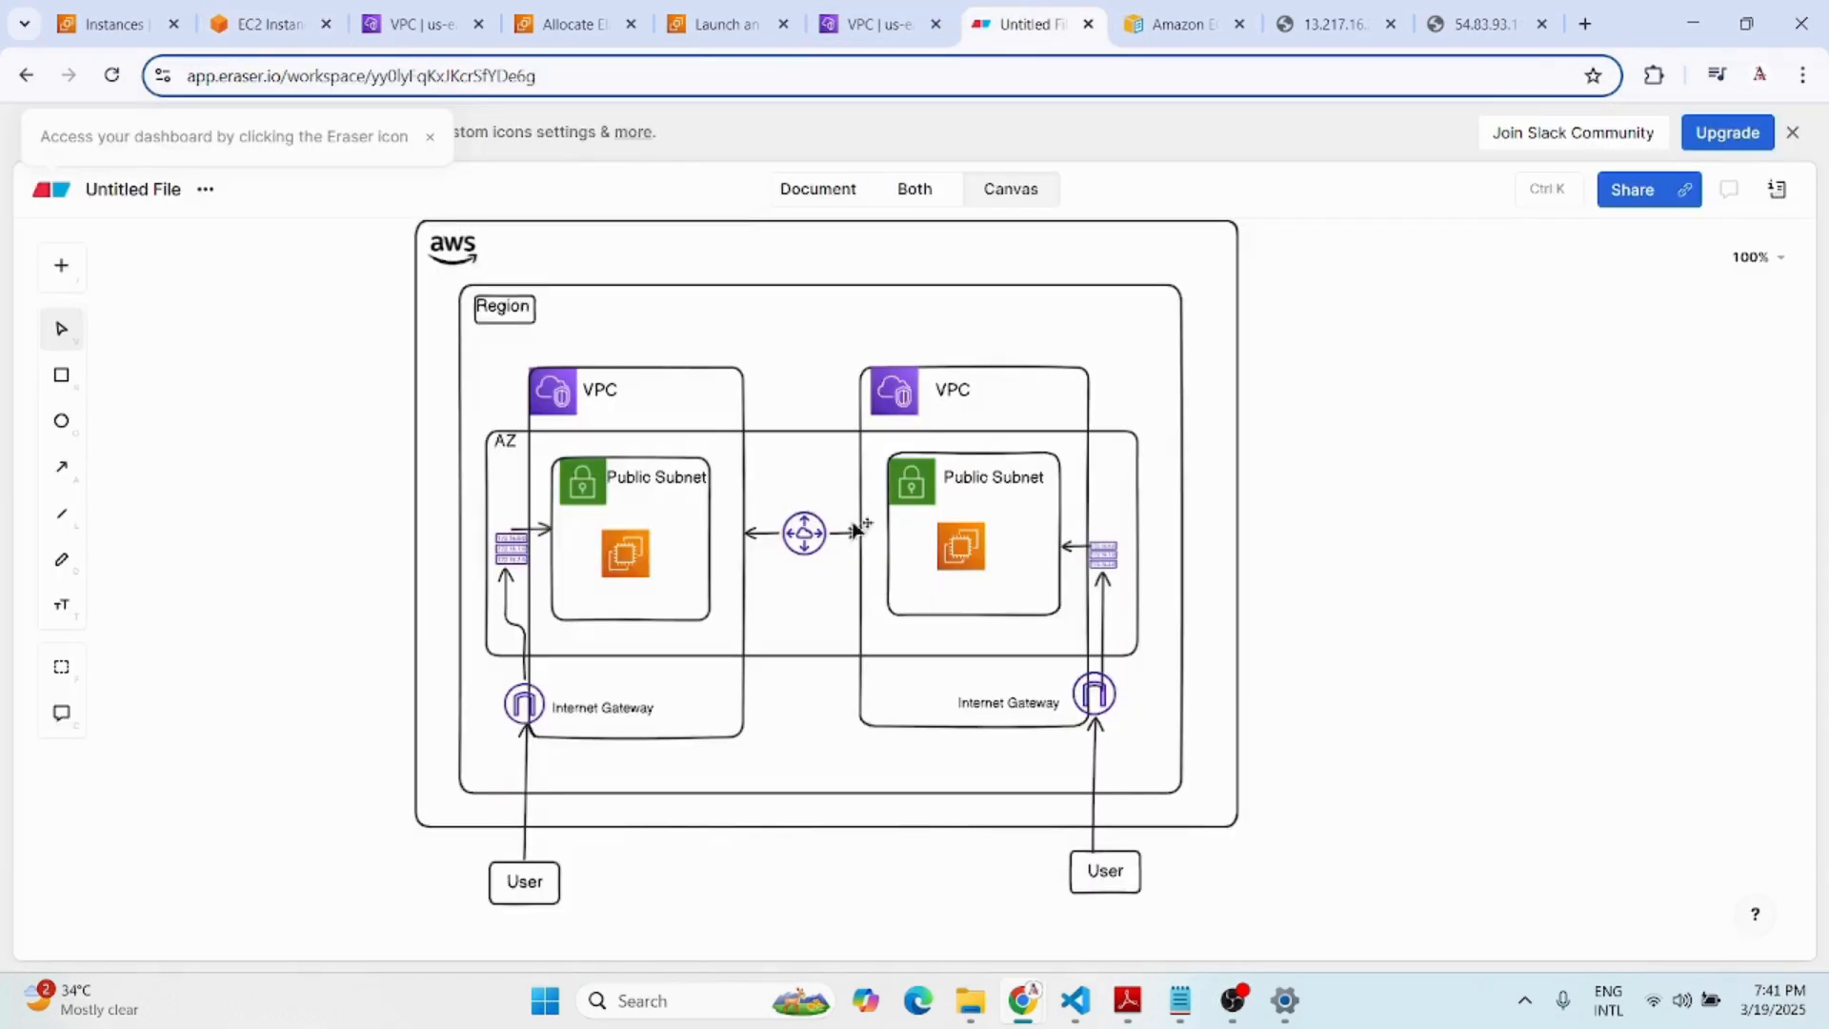
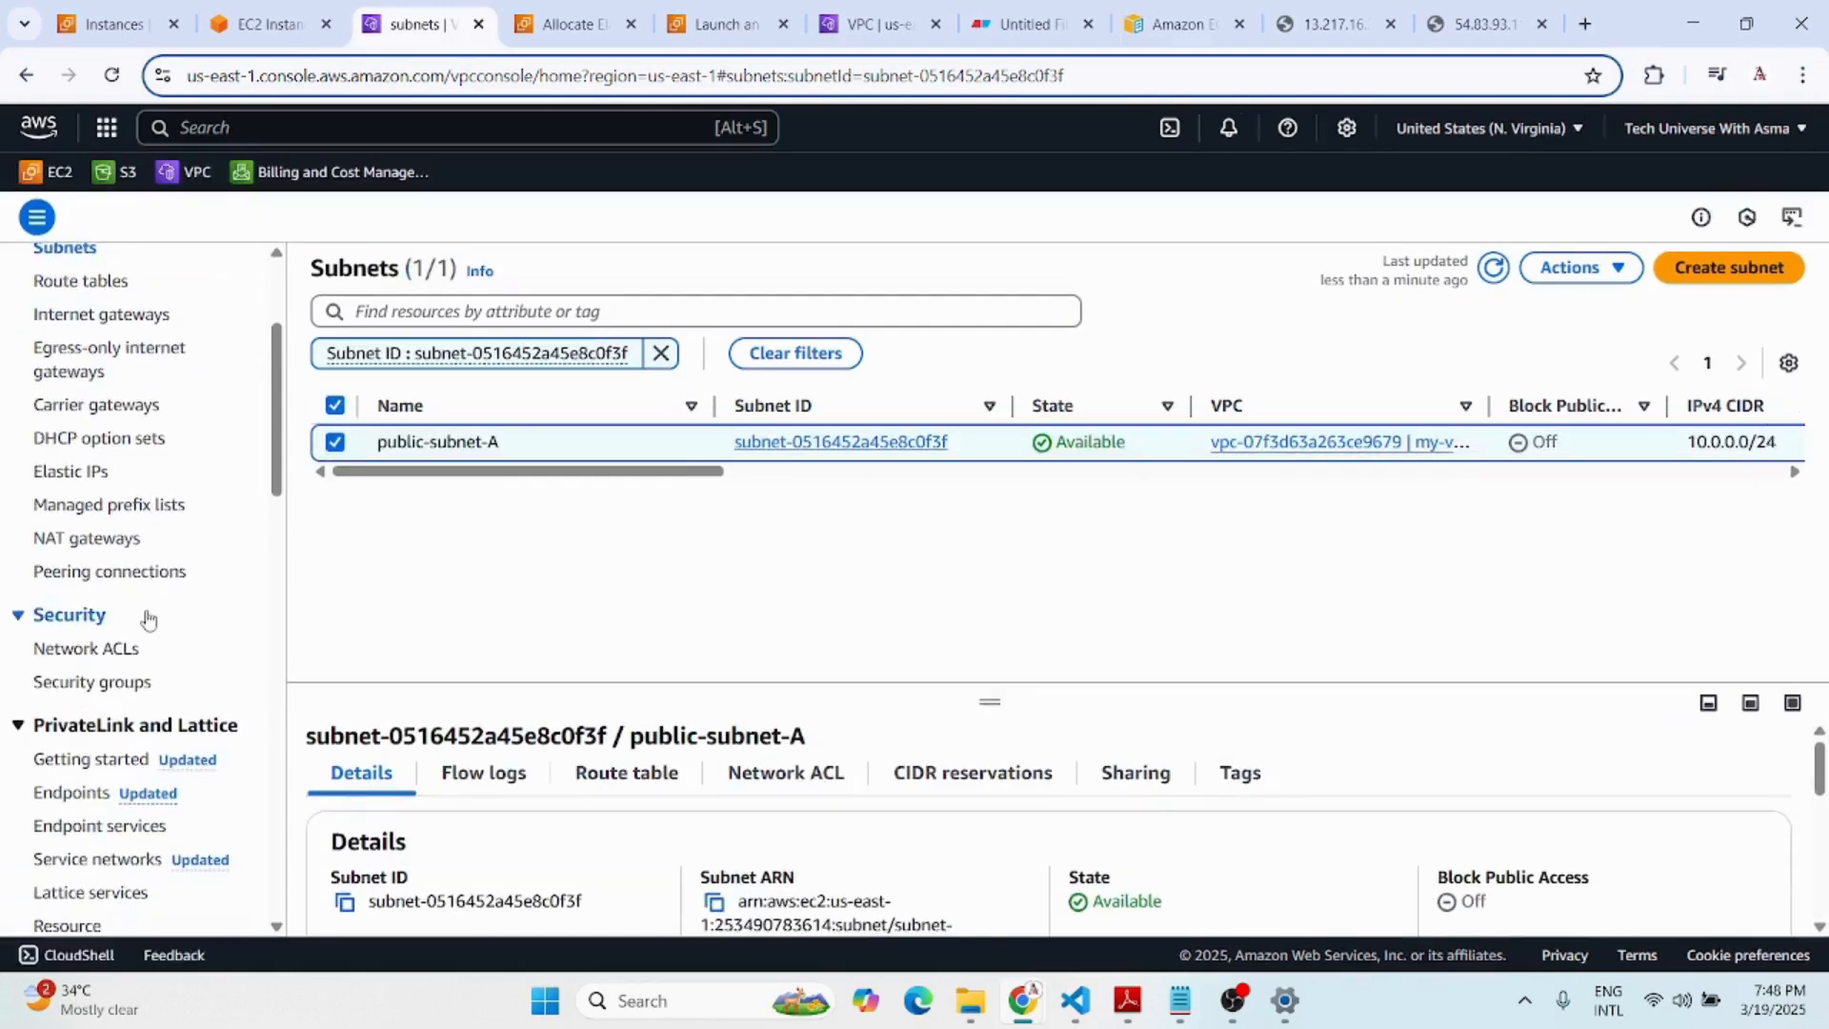
Start a VPC peering connection named my-demo-peering with my-vpc-A as the requester VPC.
scroll(76, 495, up, 3)
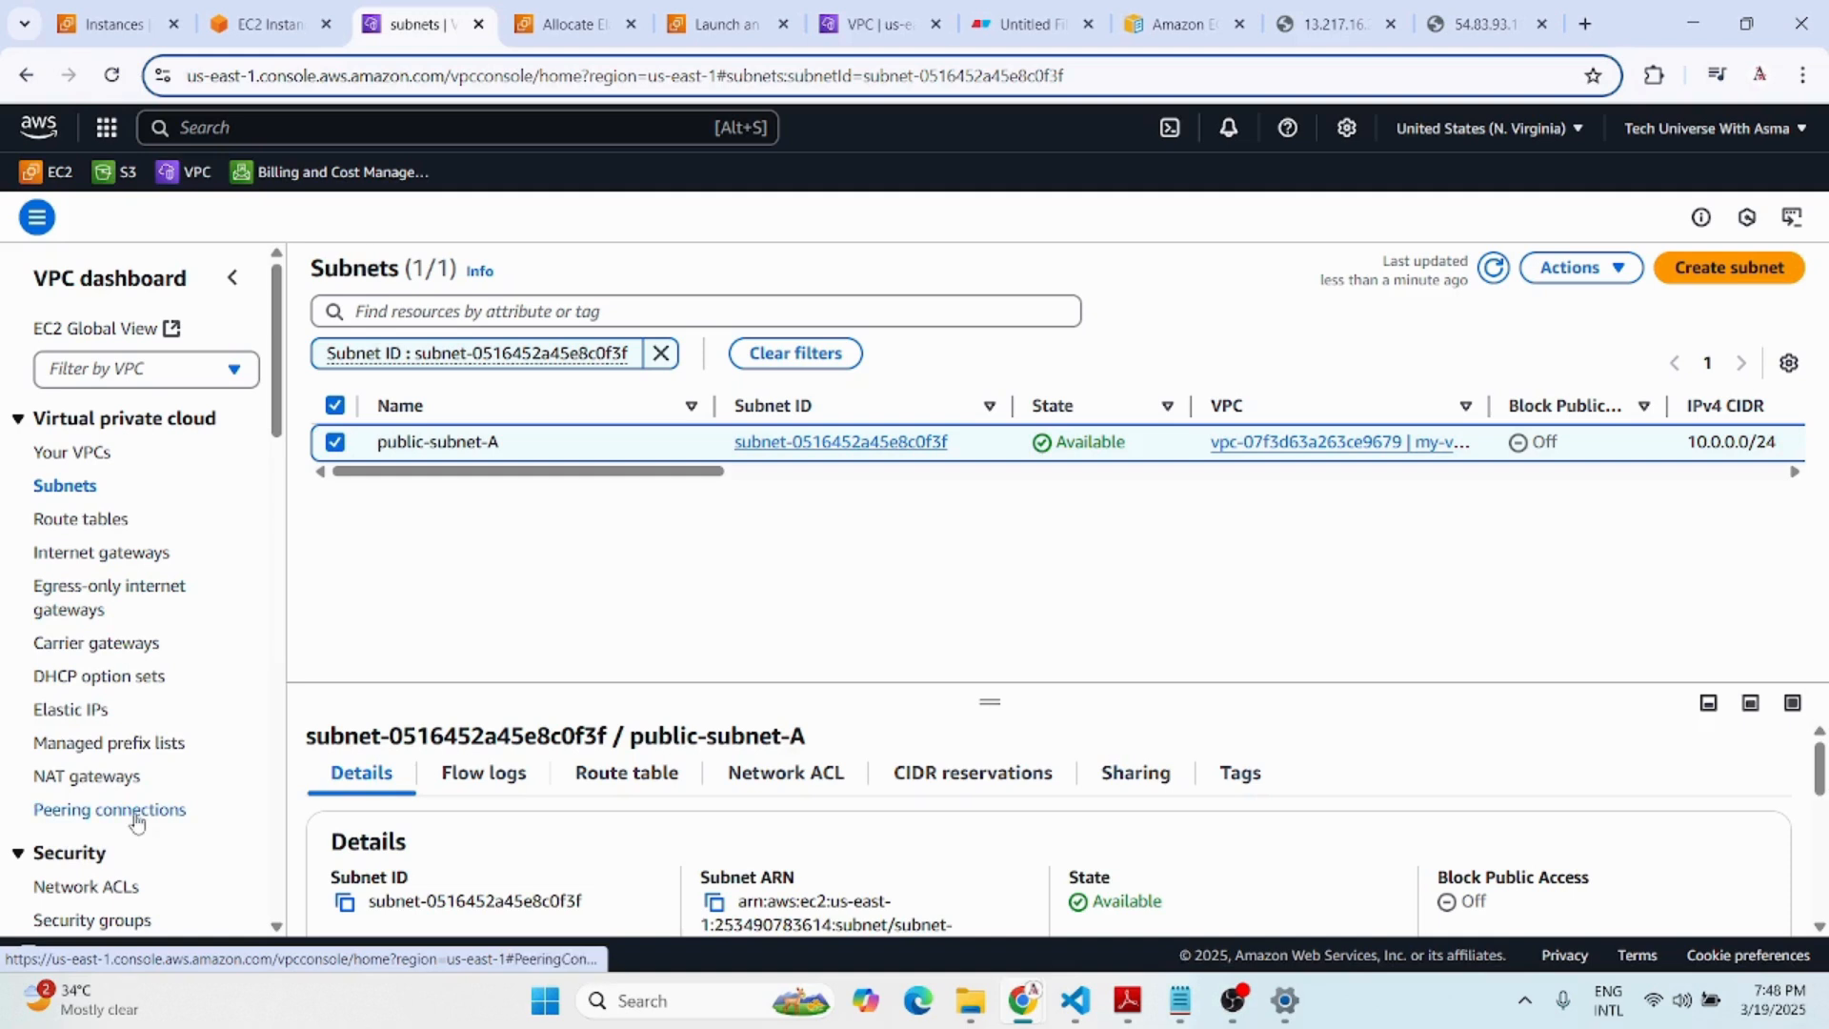
click(73, 812)
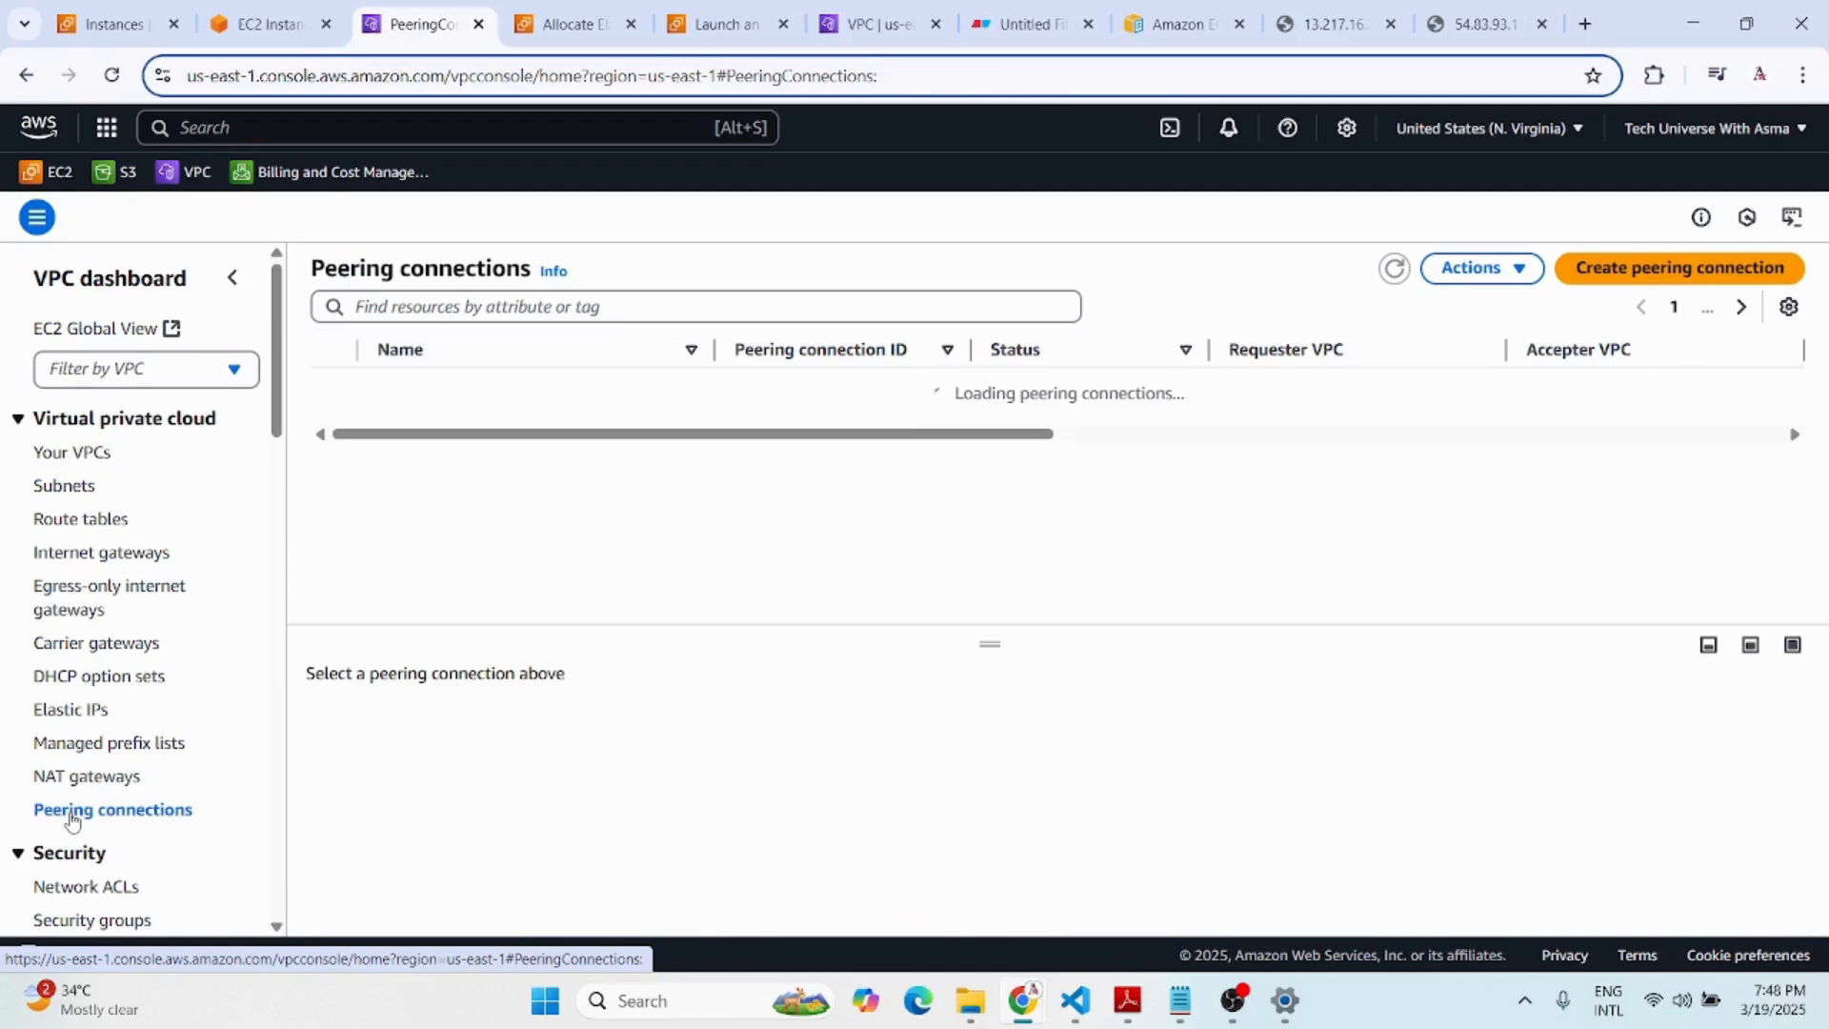
click(1641, 272)
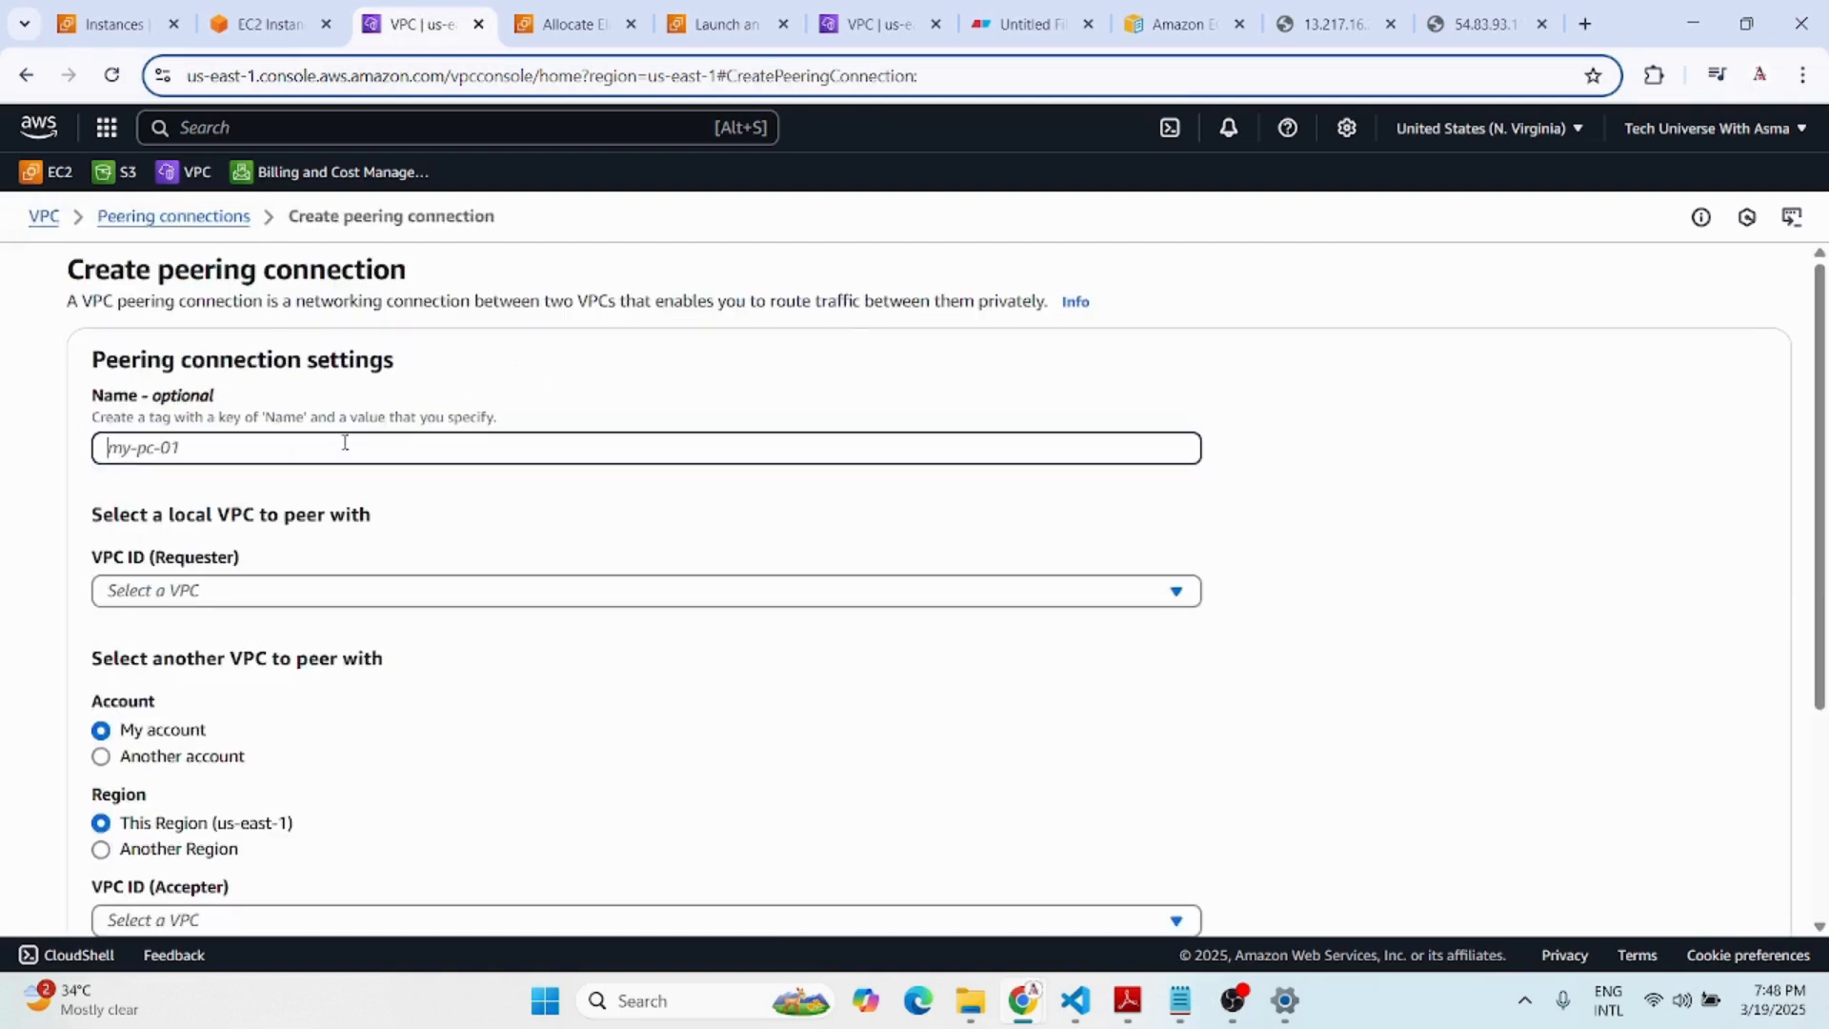
text(my-demo-peering)
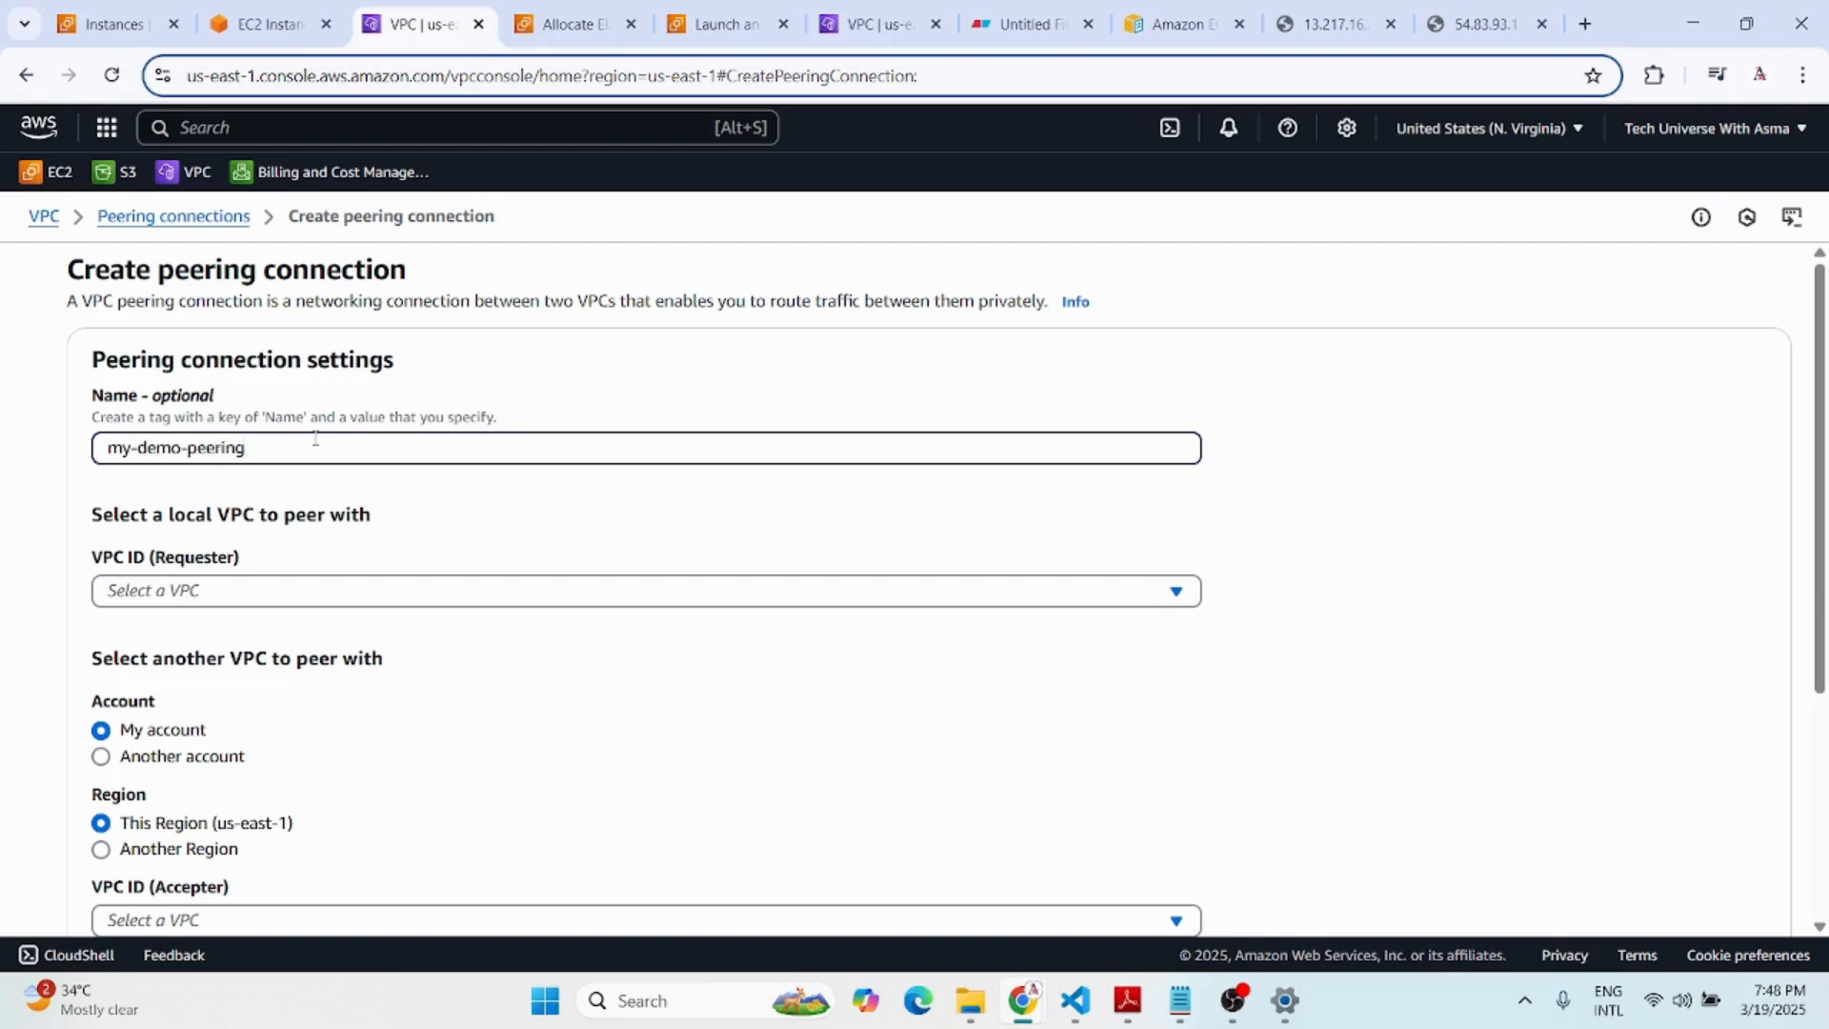
click(440, 591)
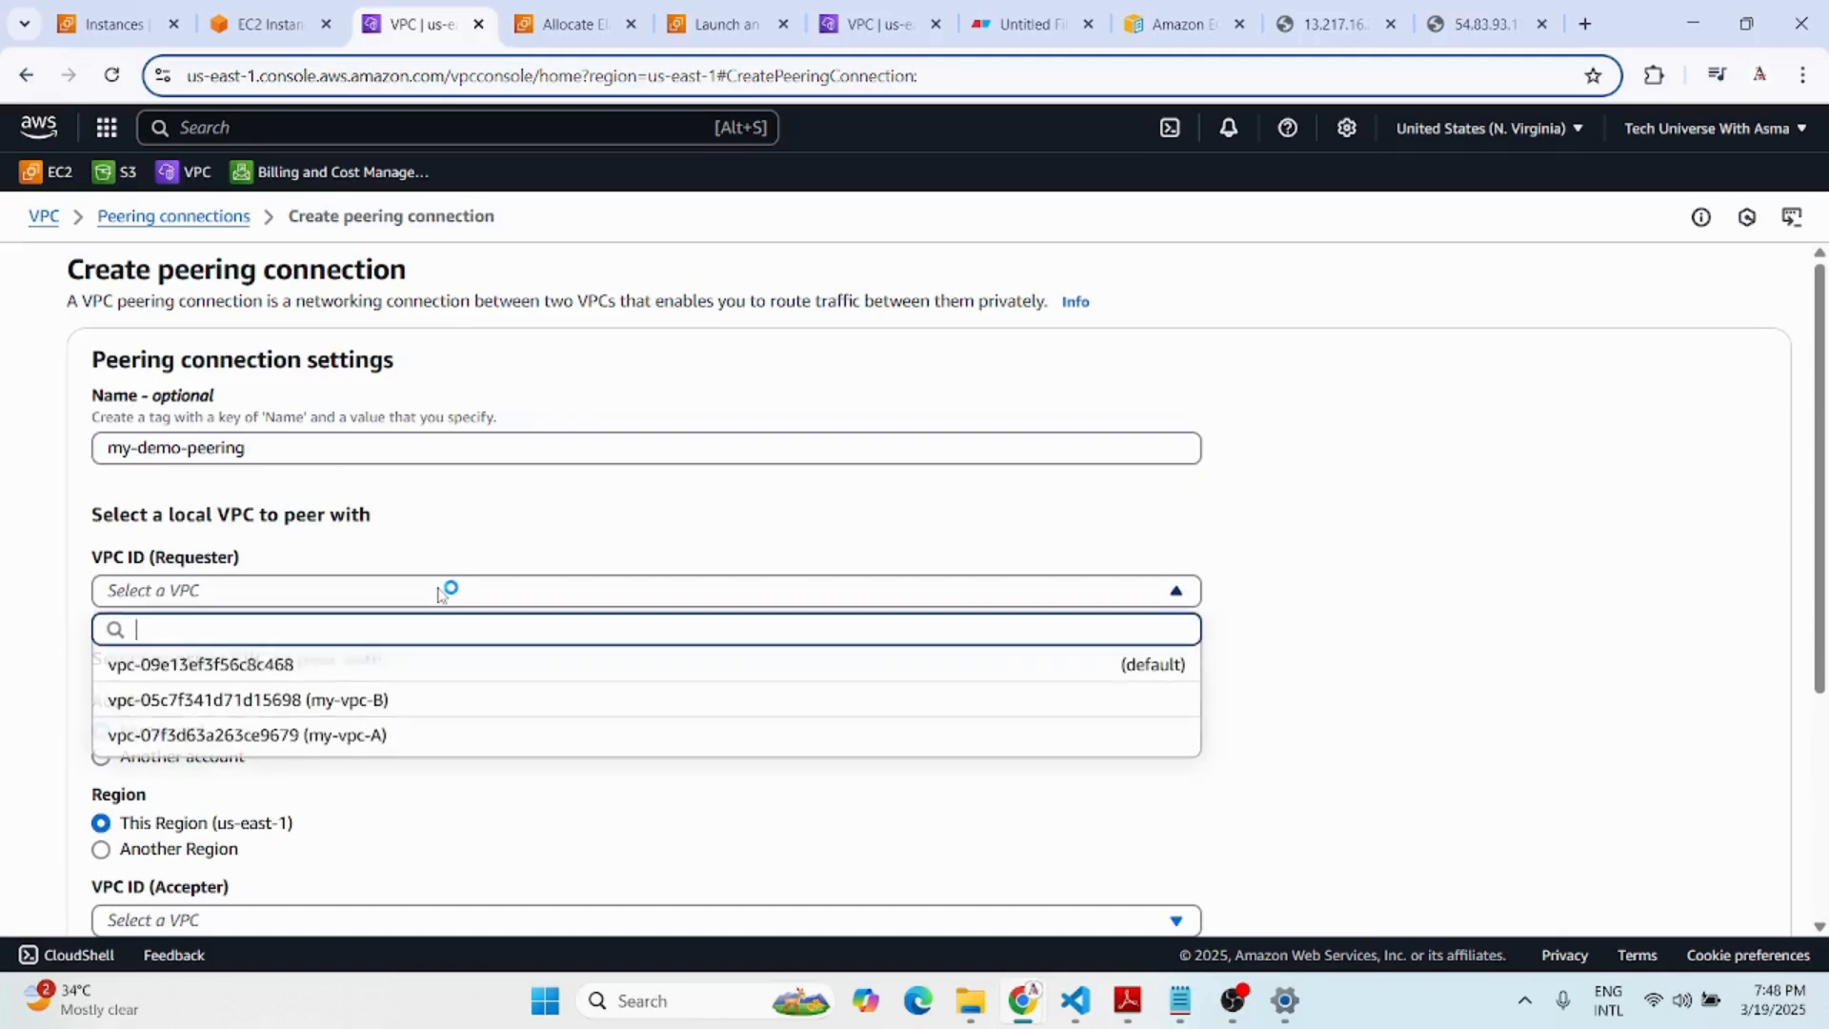
click(387, 734)
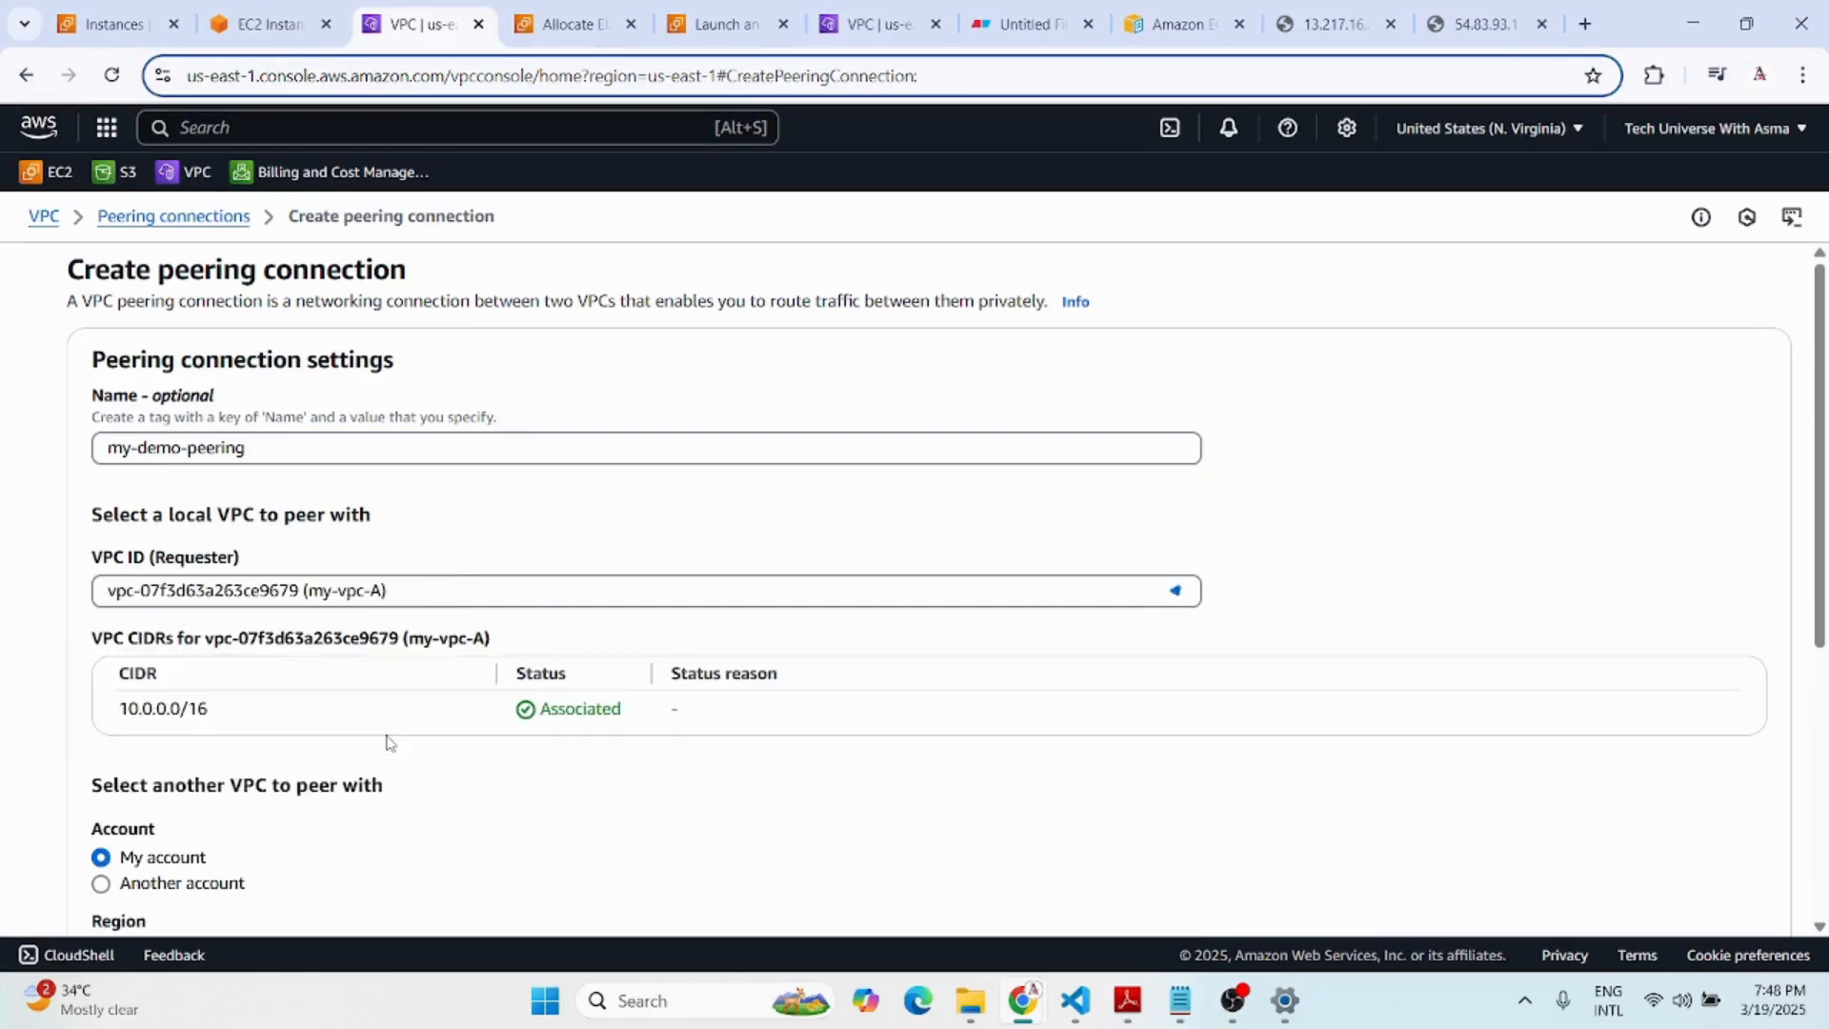
drag(95, 717, 627, 748)
scroll(627, 748, down, 3)
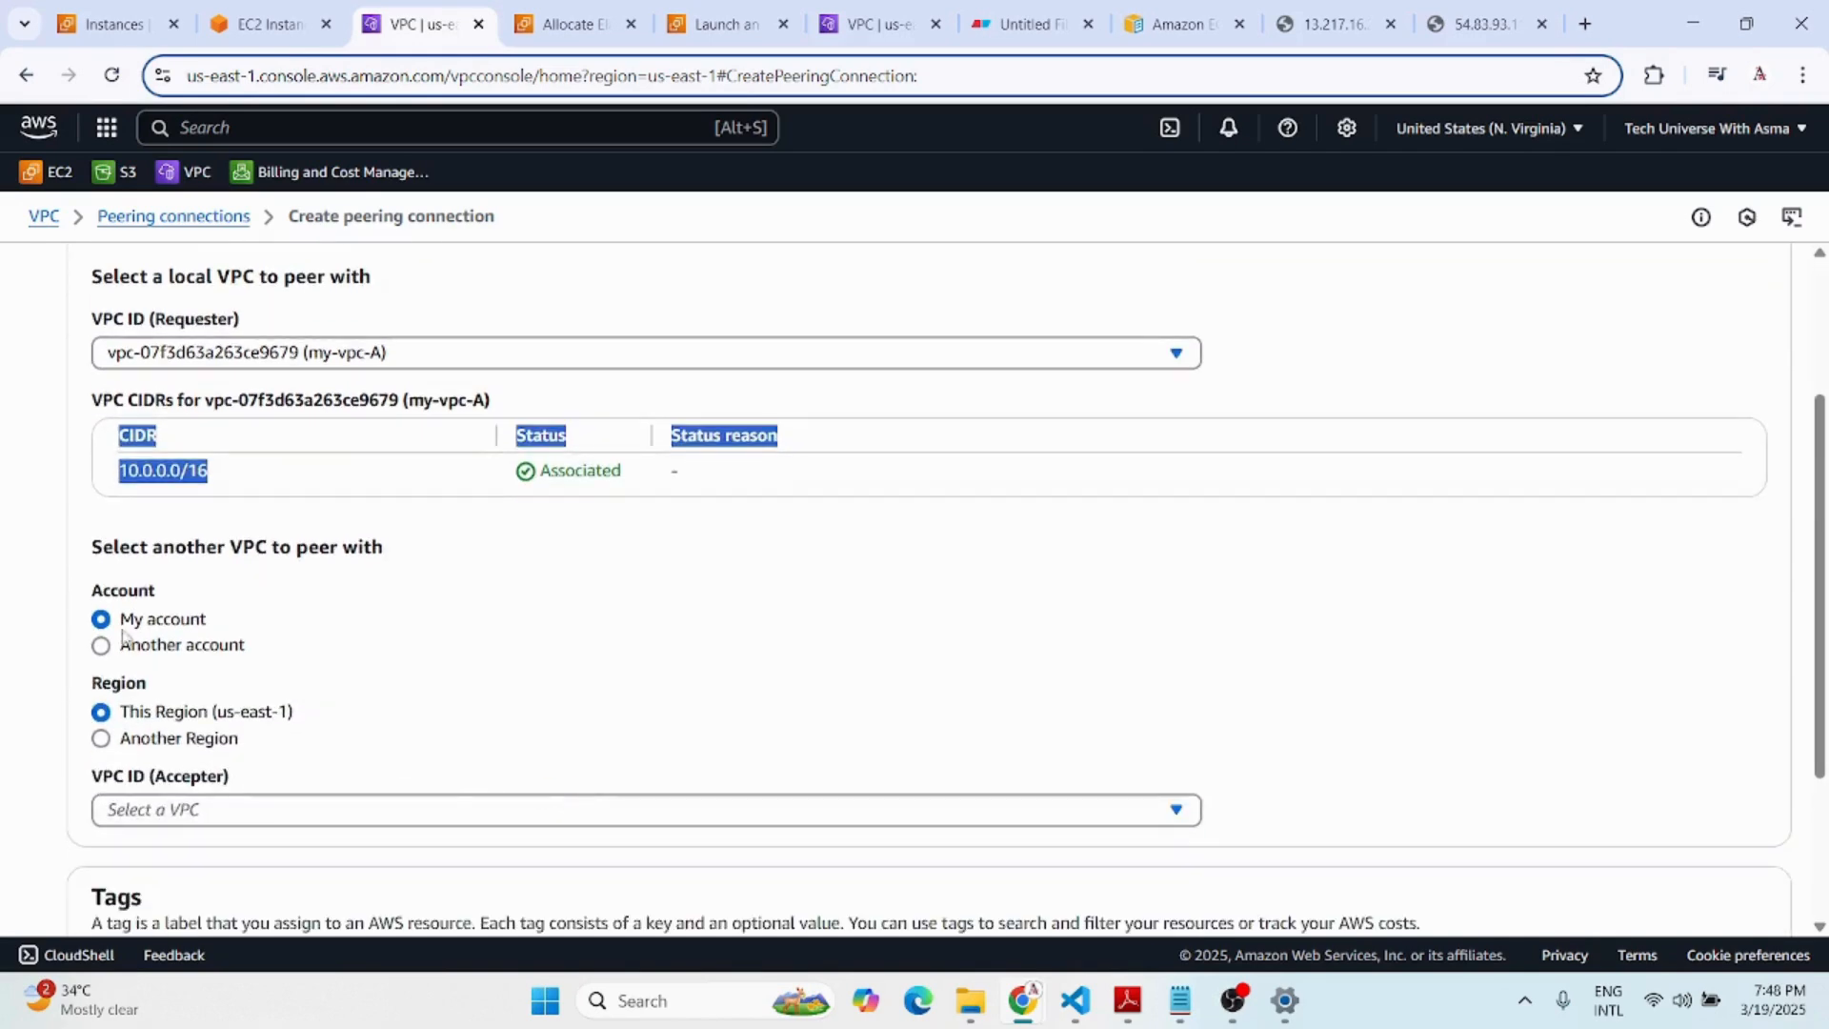
Choose my-vpc-B in this account and region as the accepter VPC and create the peering connection.
click(123, 539)
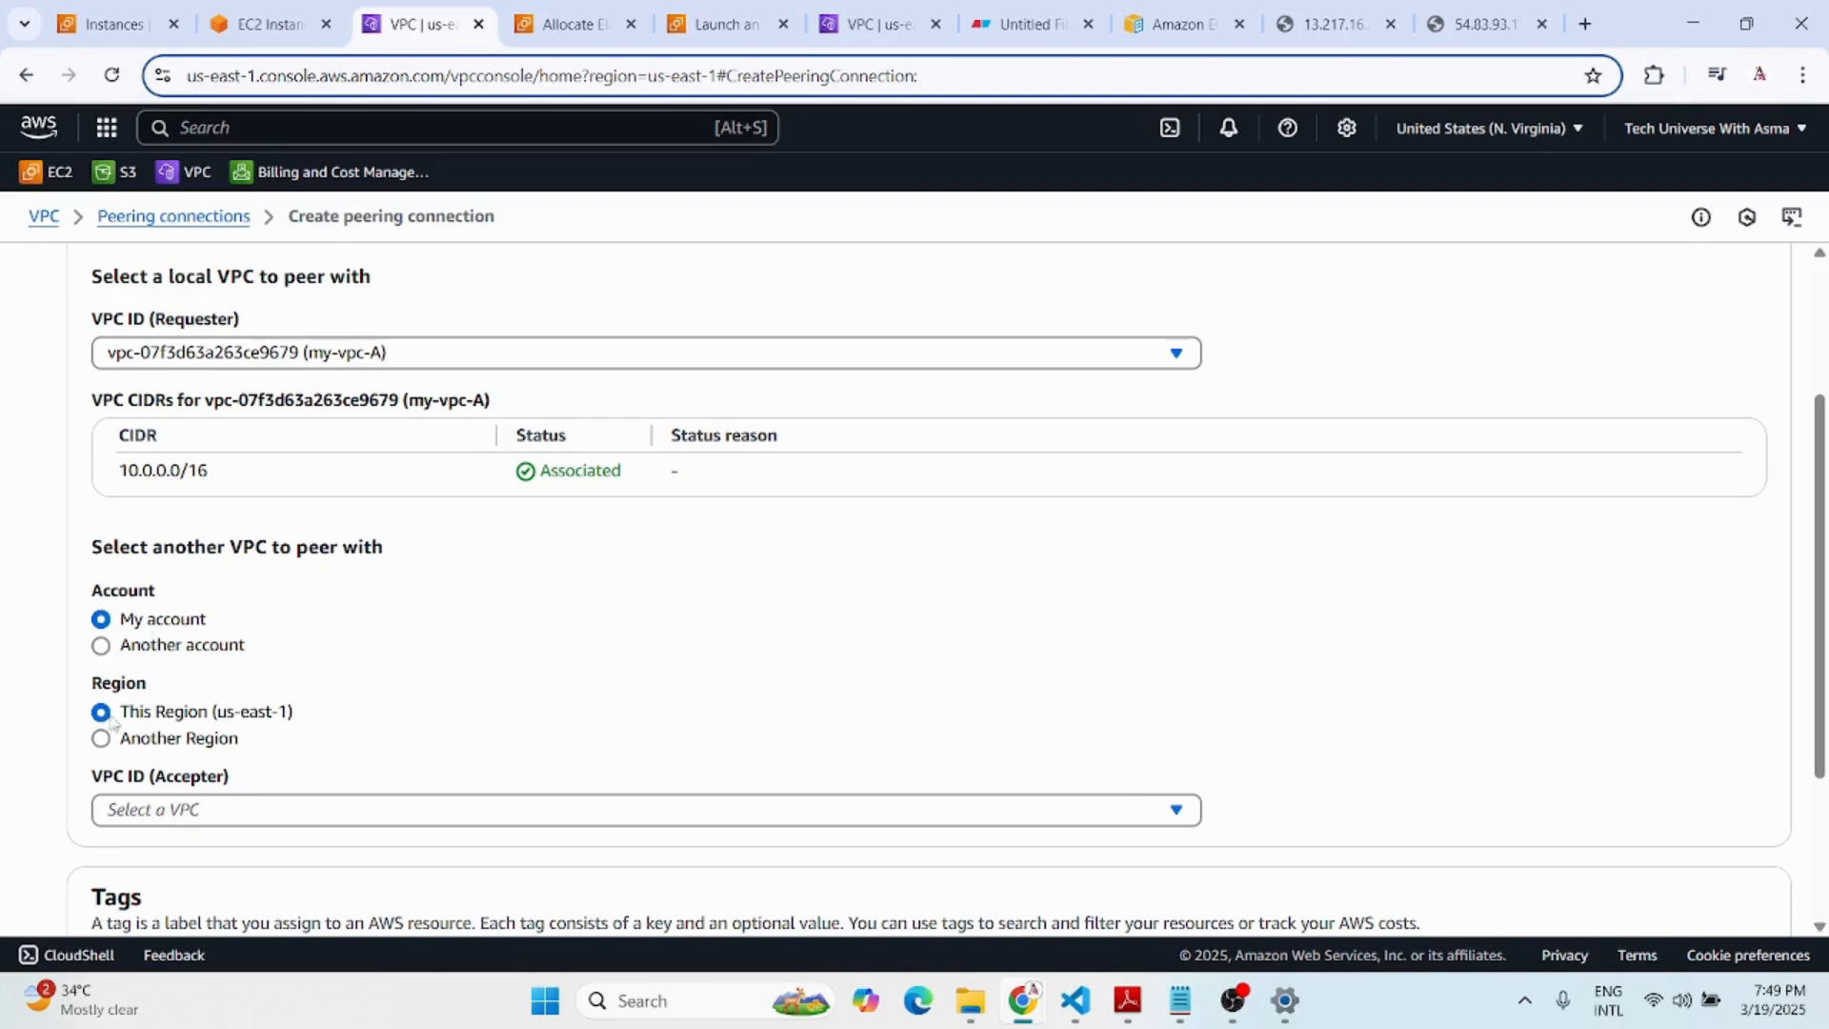
scroll(195, 821, down, 3)
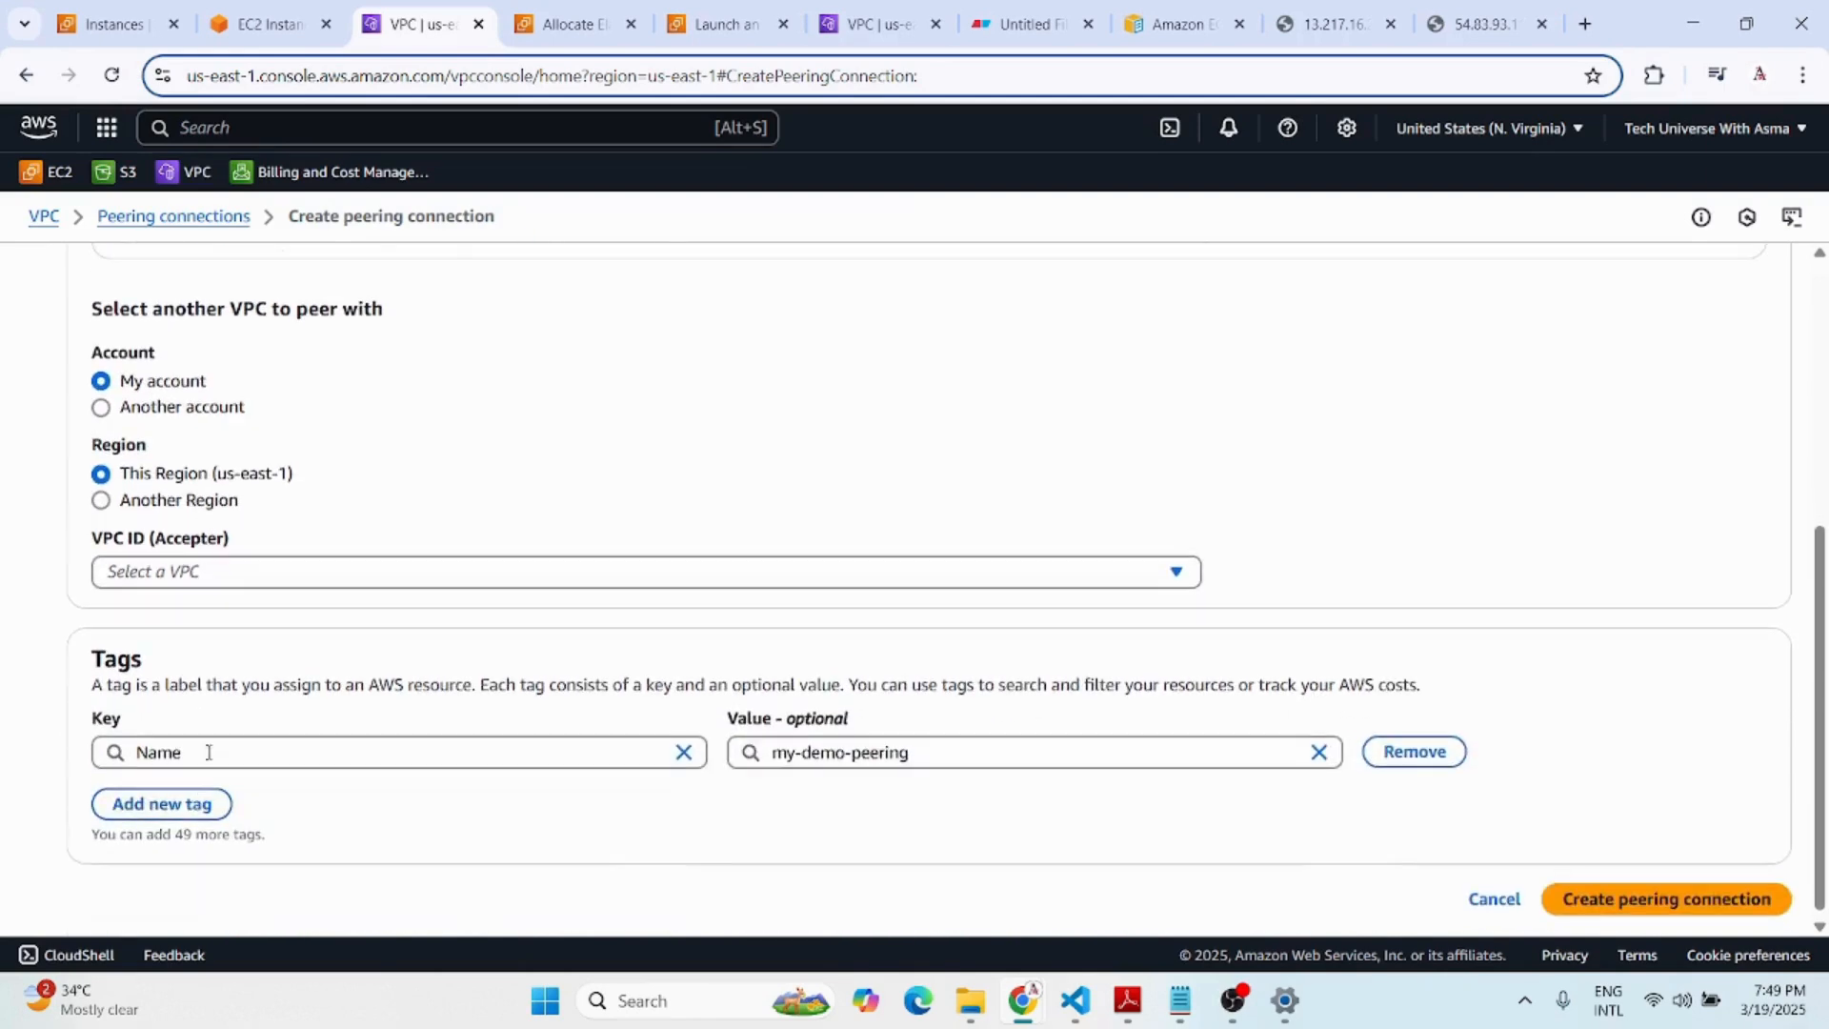
click(164, 573)
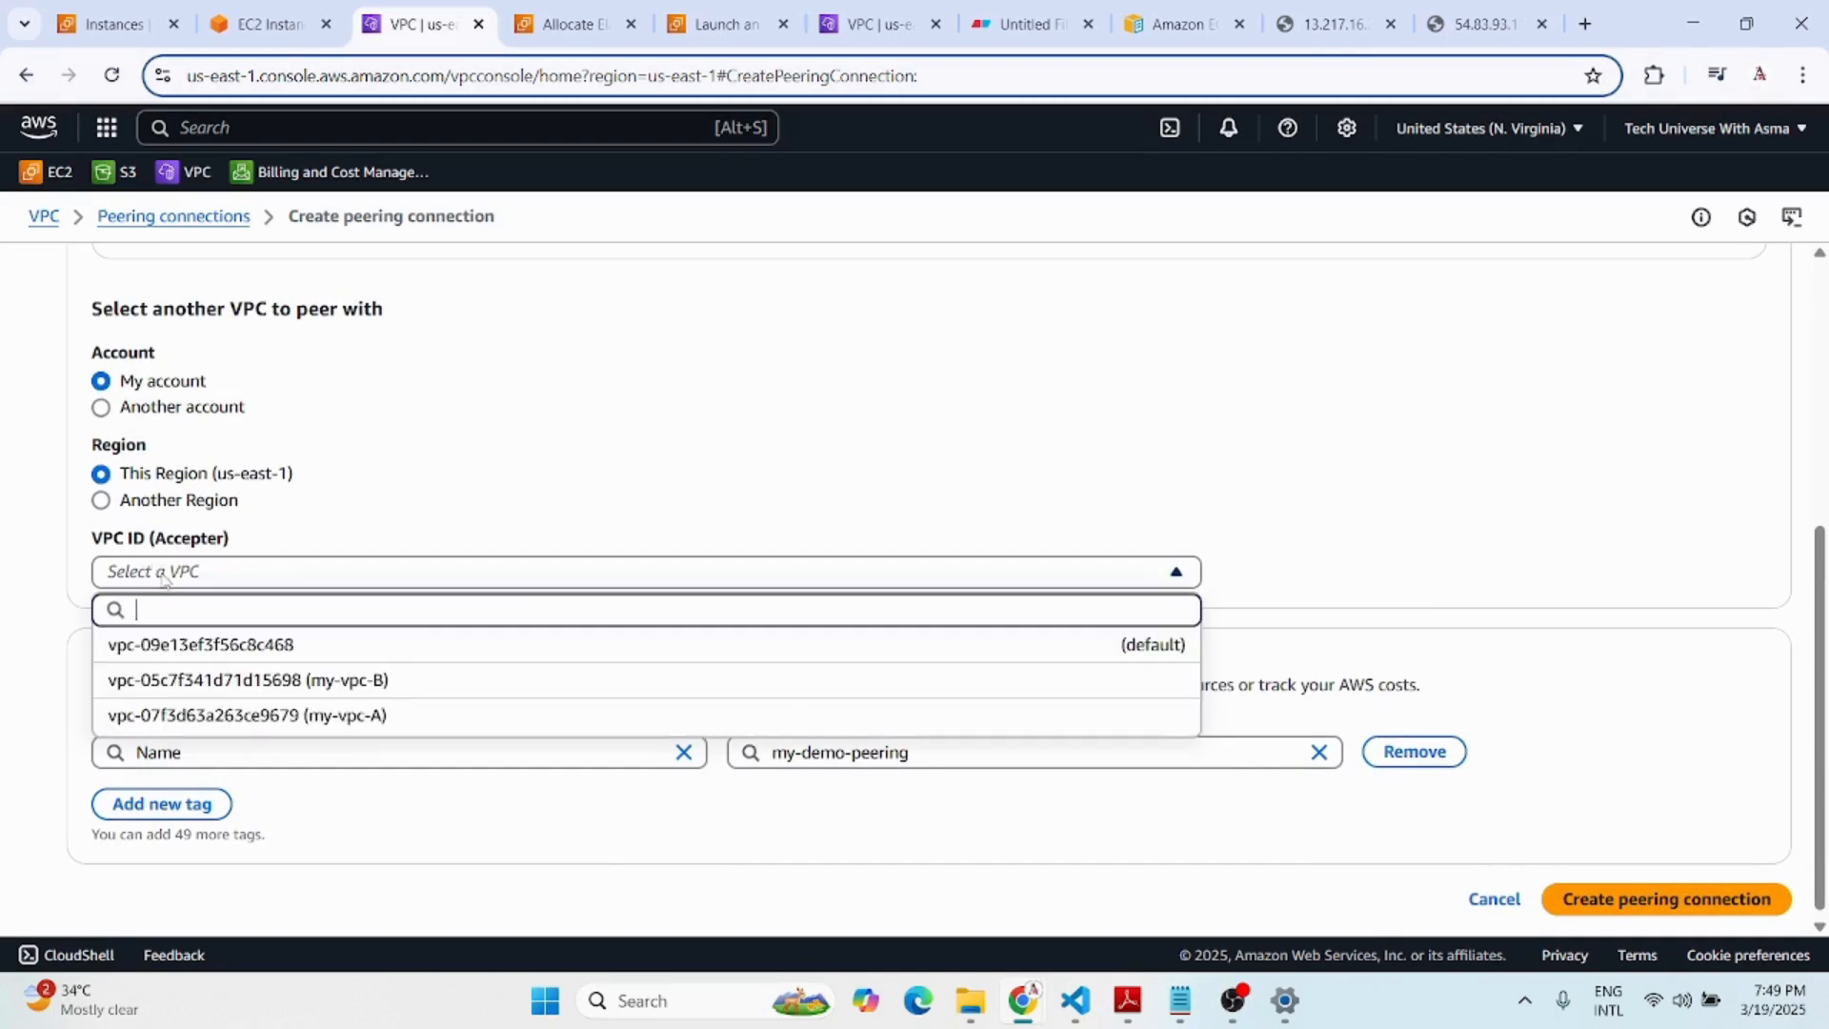
click(311, 682)
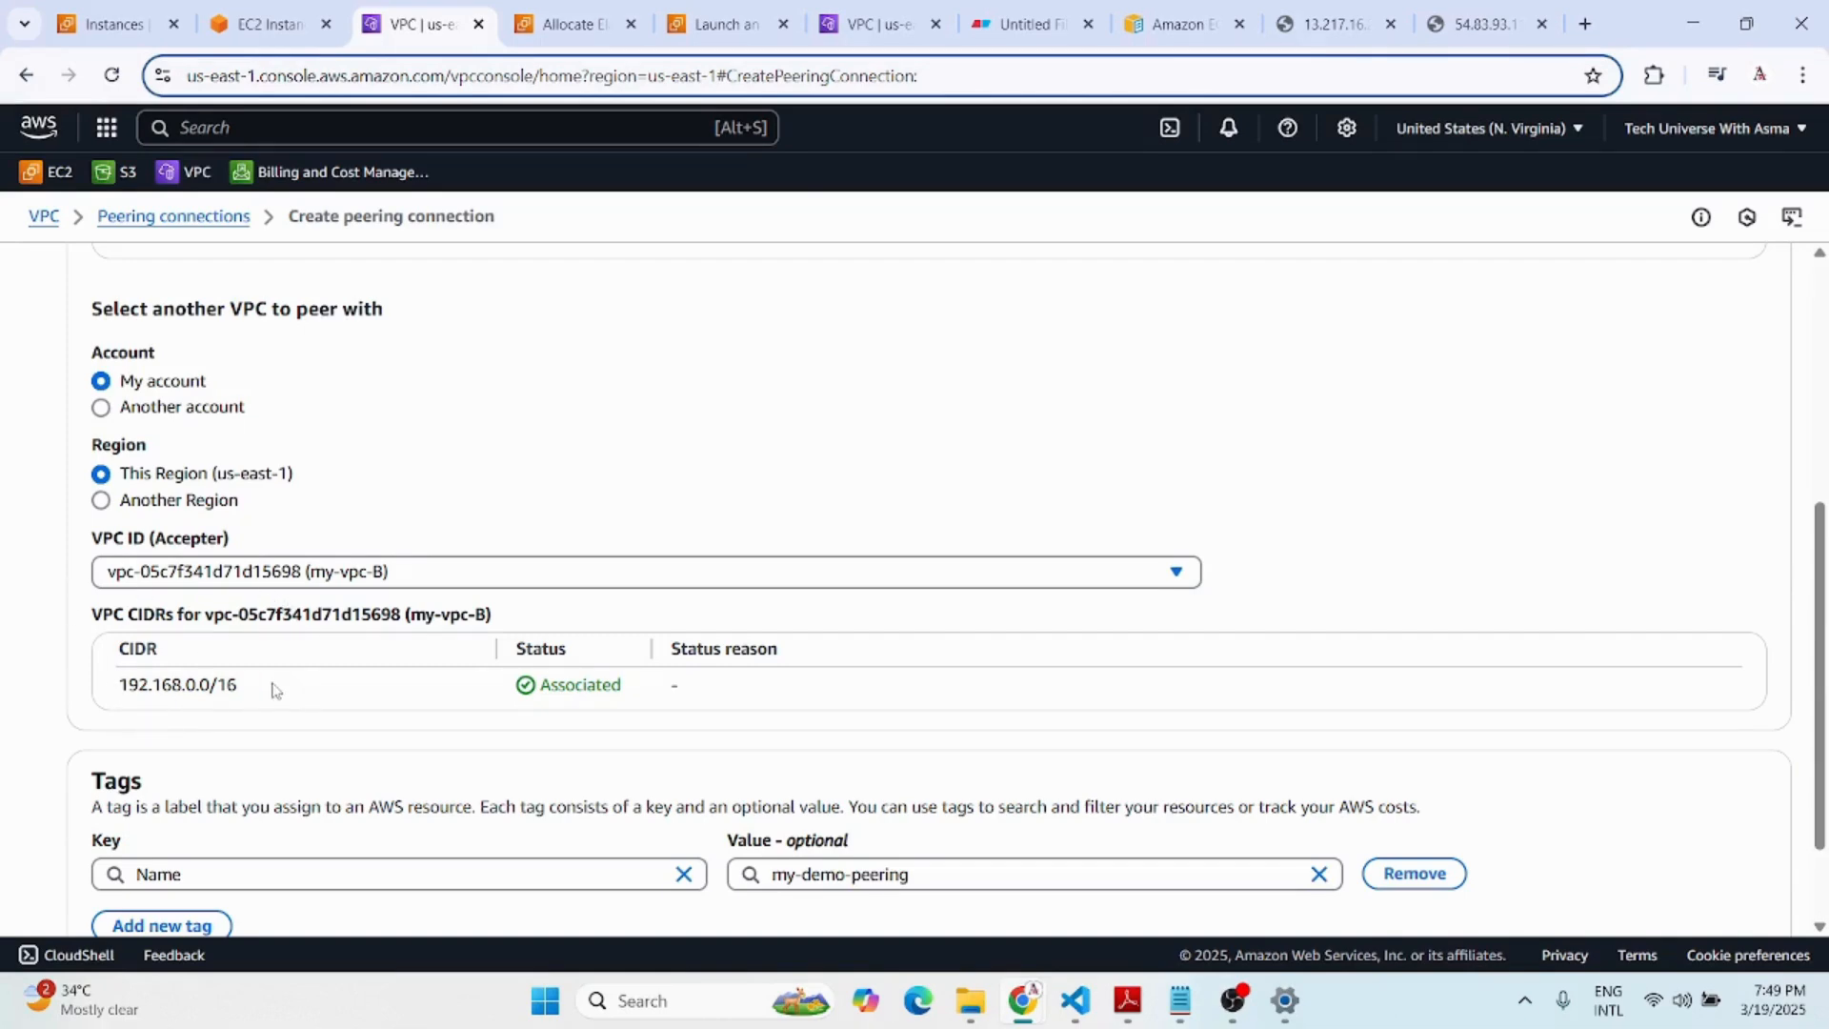
scroll(257, 752, down, 2)
click(1577, 881)
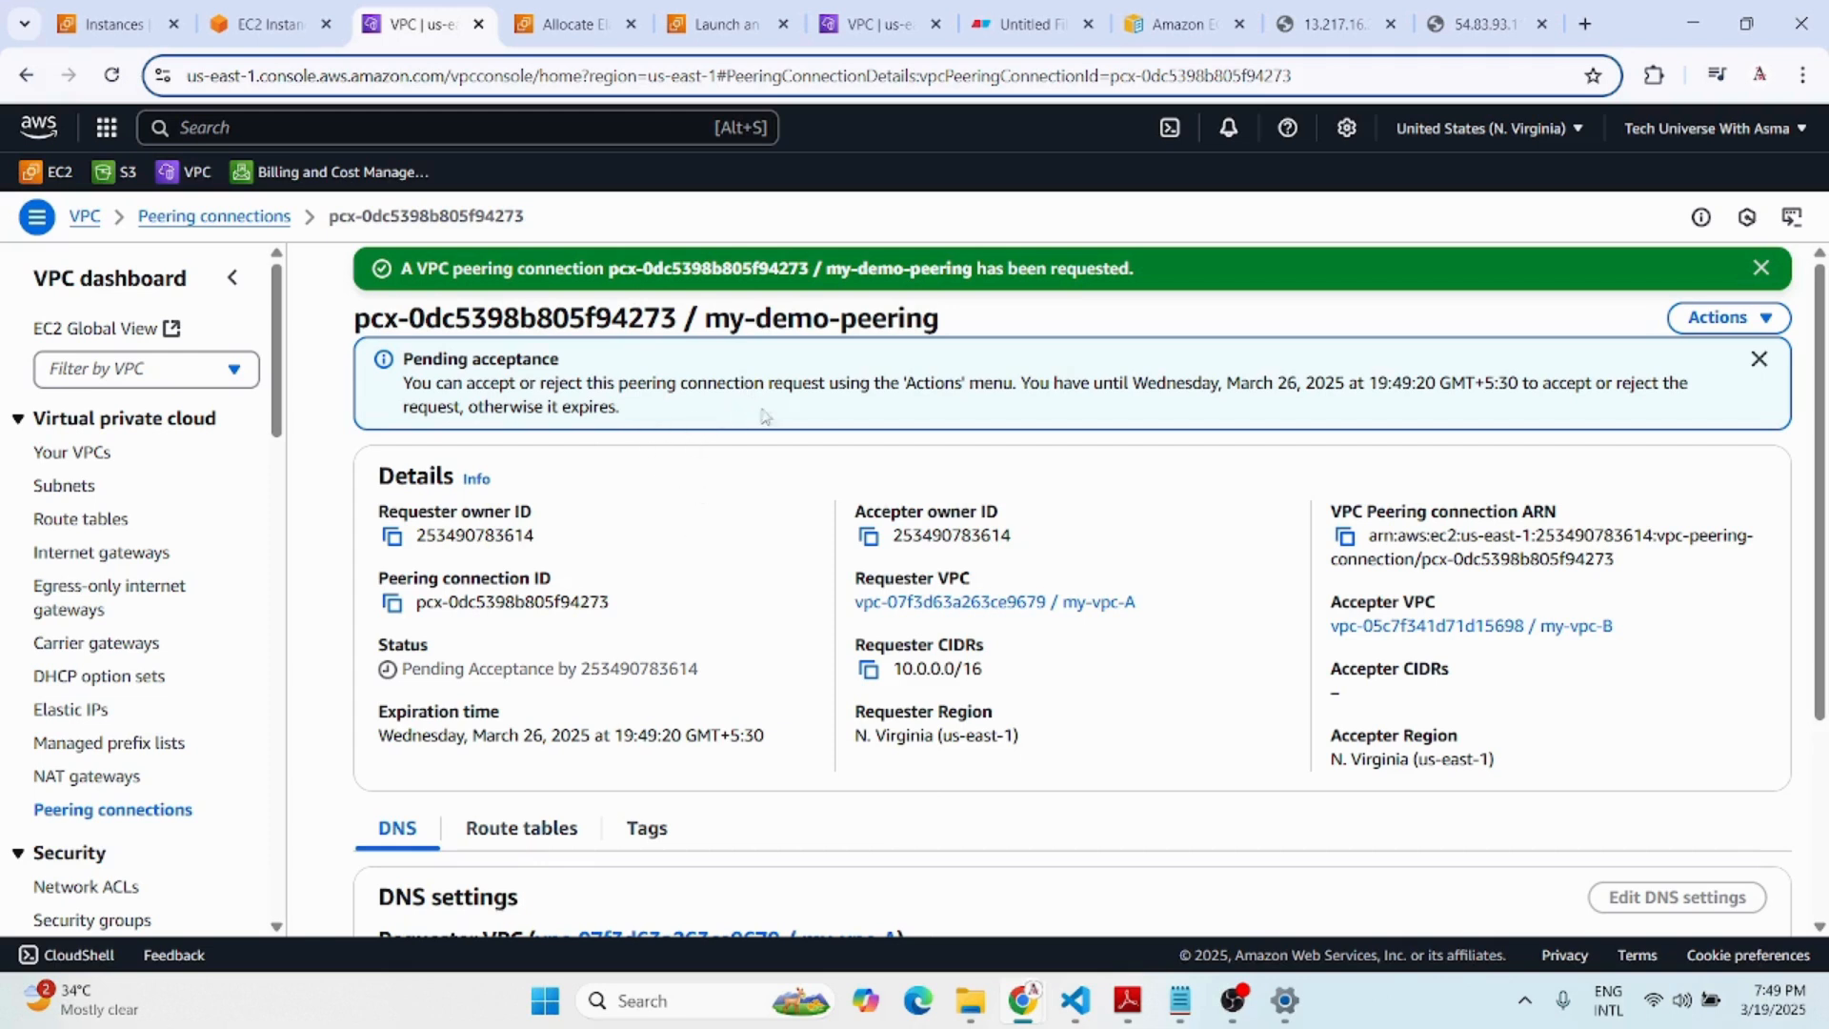
Accept the pending my-demo-peering connection request between my-vpc-A and my-vpc-B.
click(1726, 334)
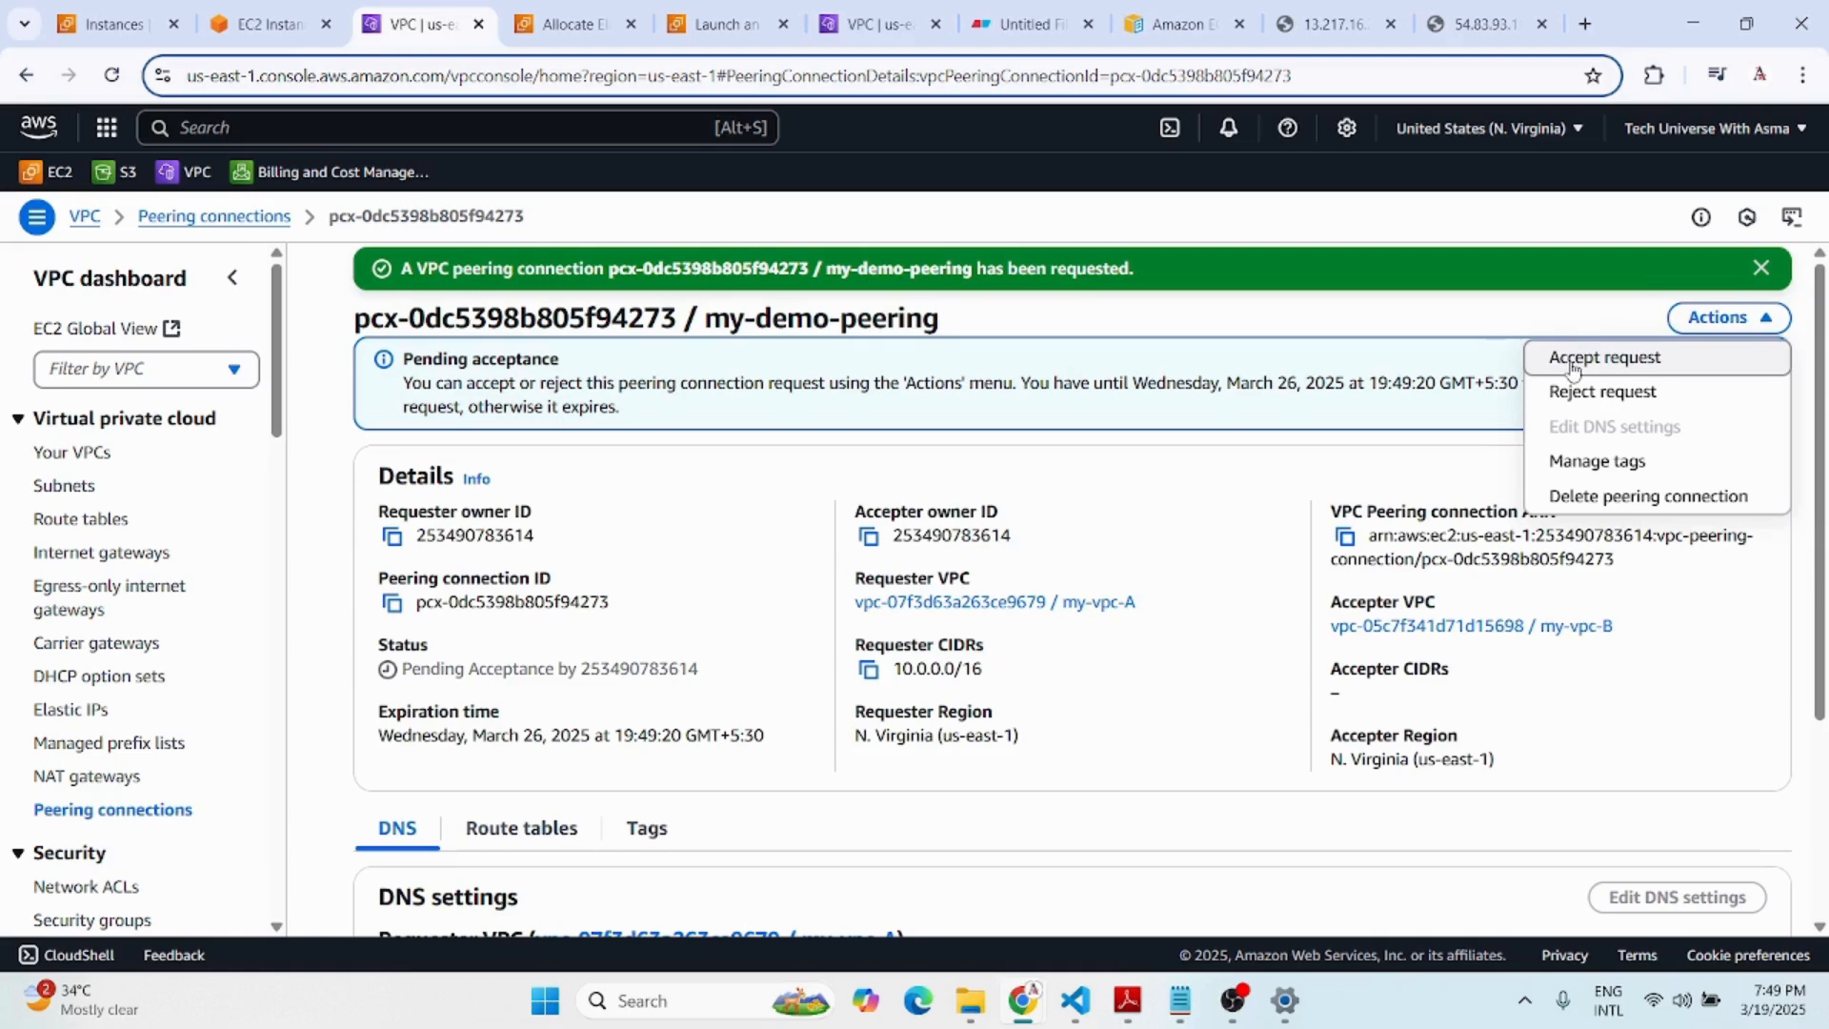
click(1573, 364)
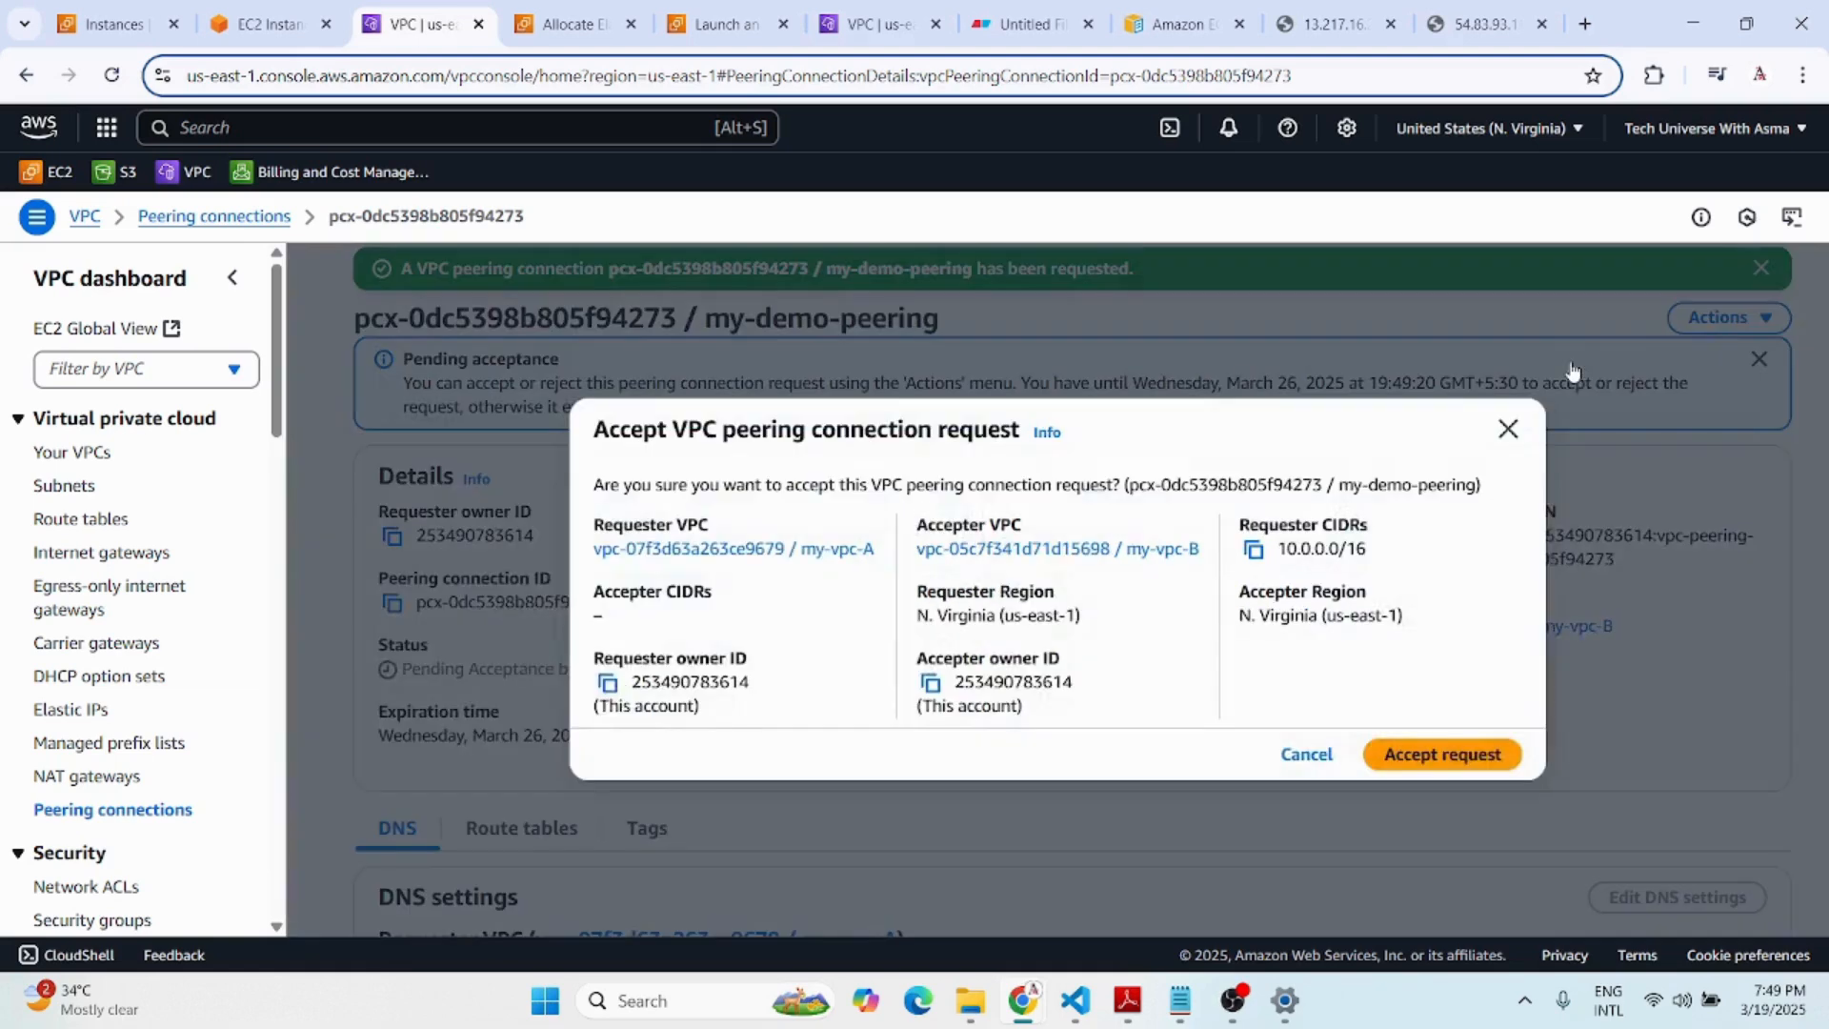
click(1450, 749)
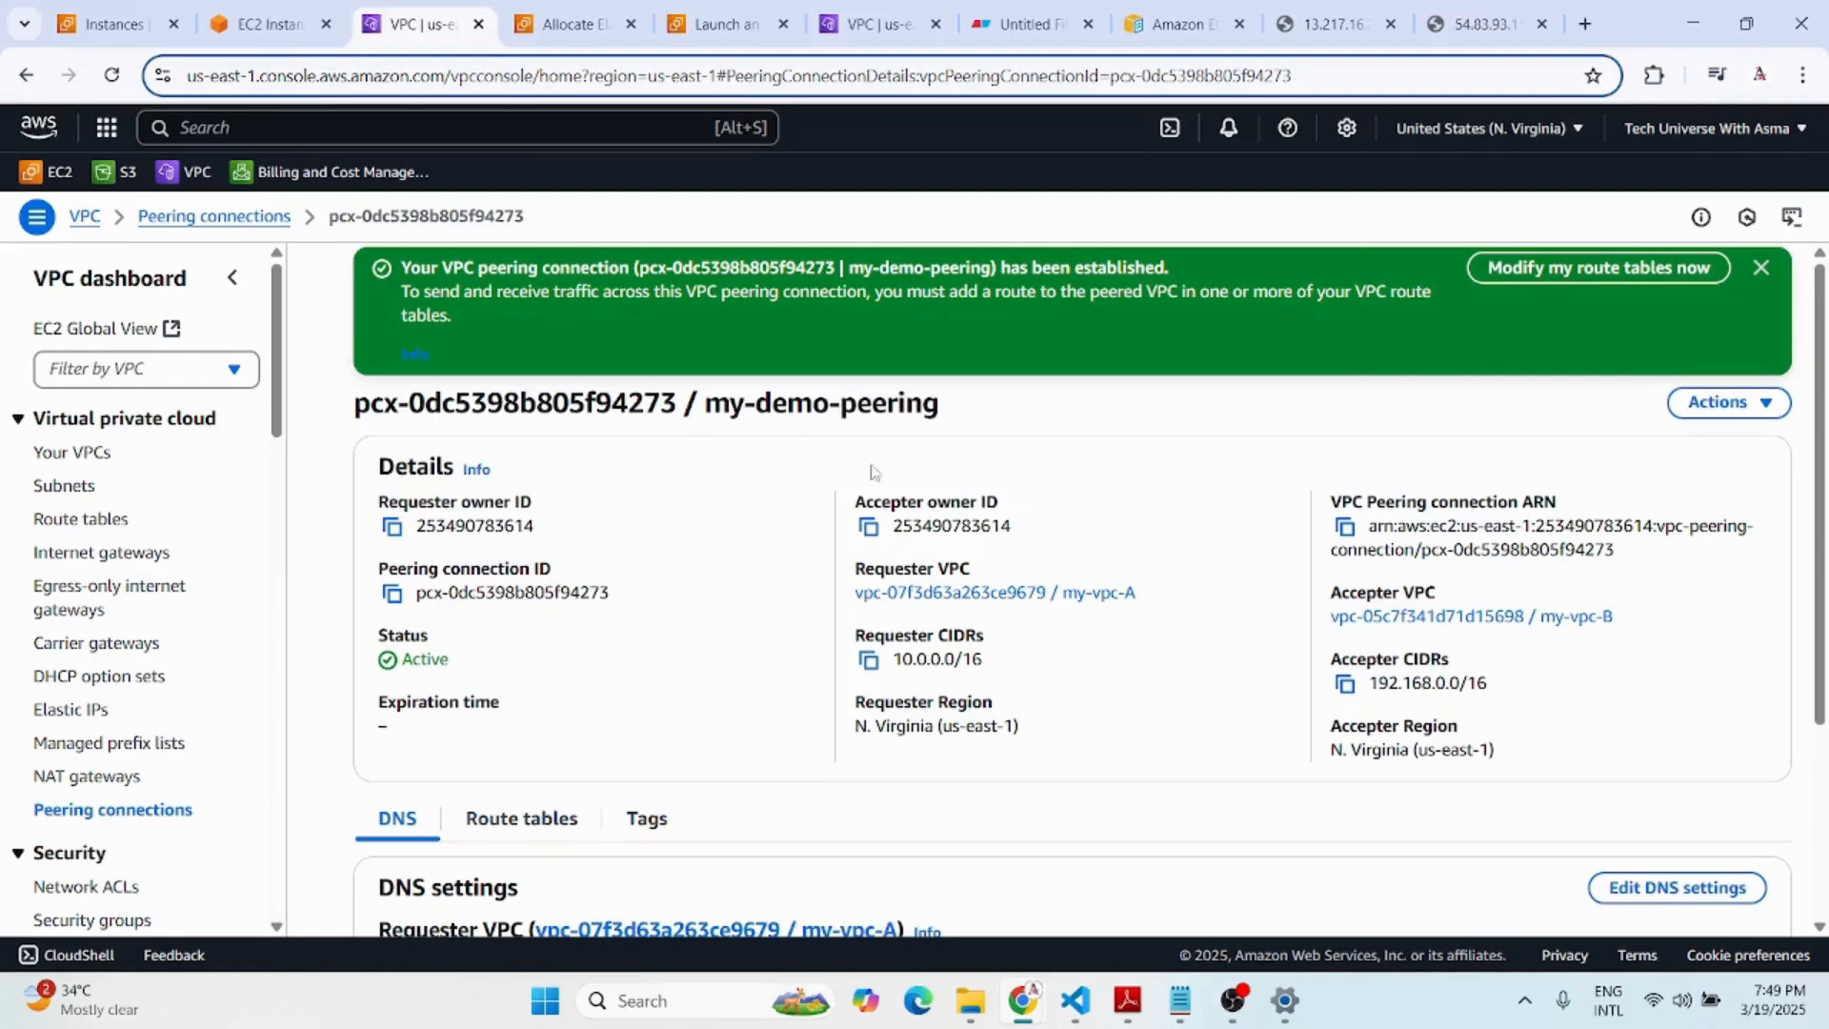
Repeat the ping to 192.168.0.71 from my-instance-A1's terminal and stop it.
click(107, 34)
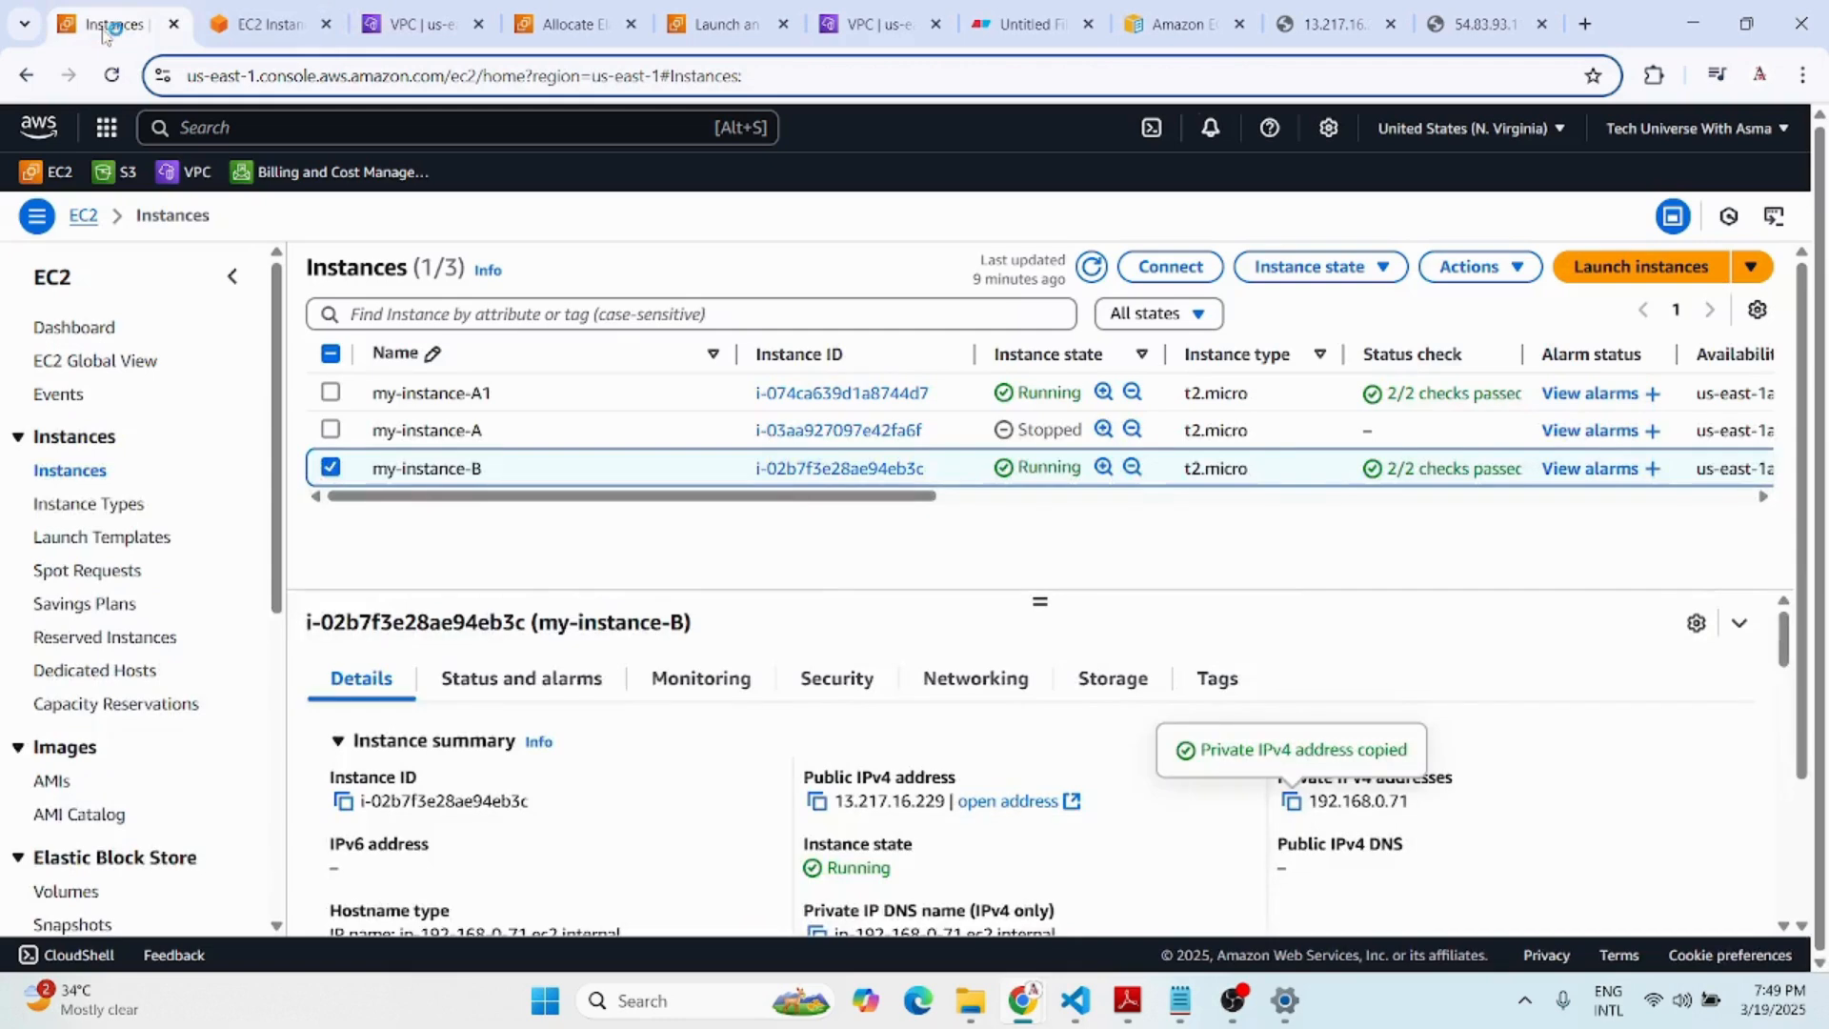
click(264, 38)
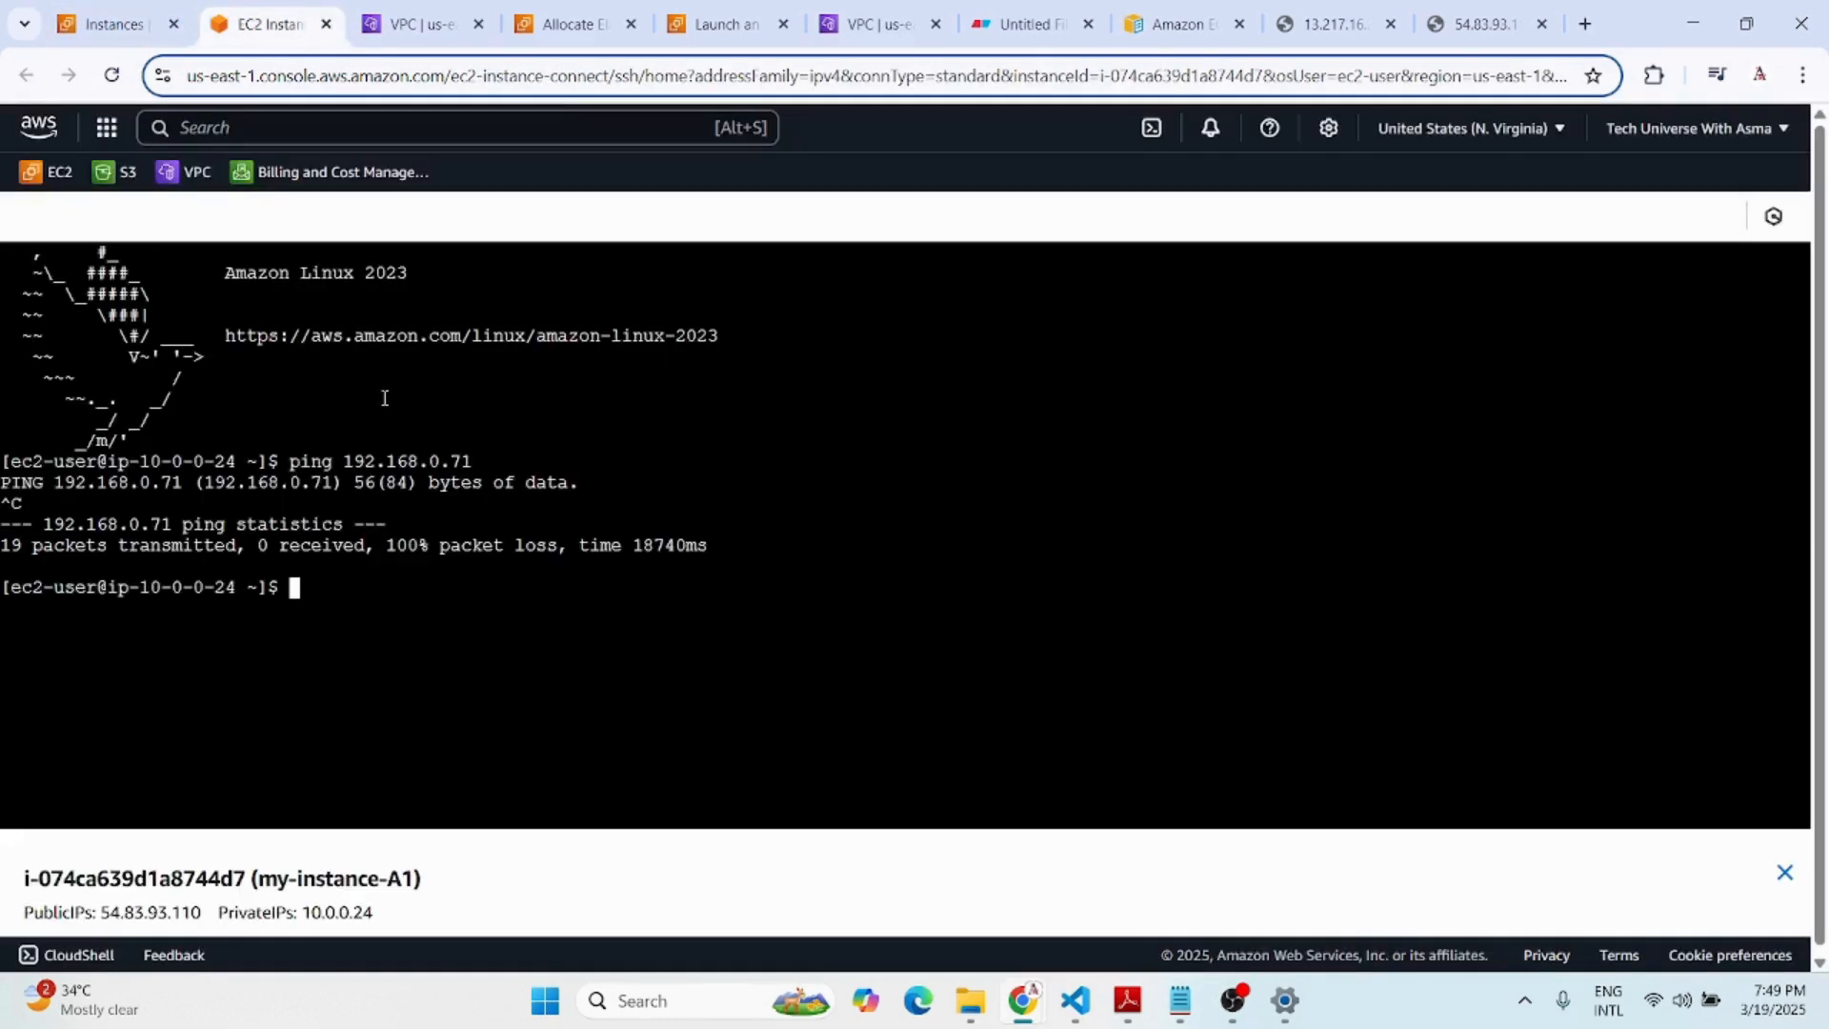
key(Up)
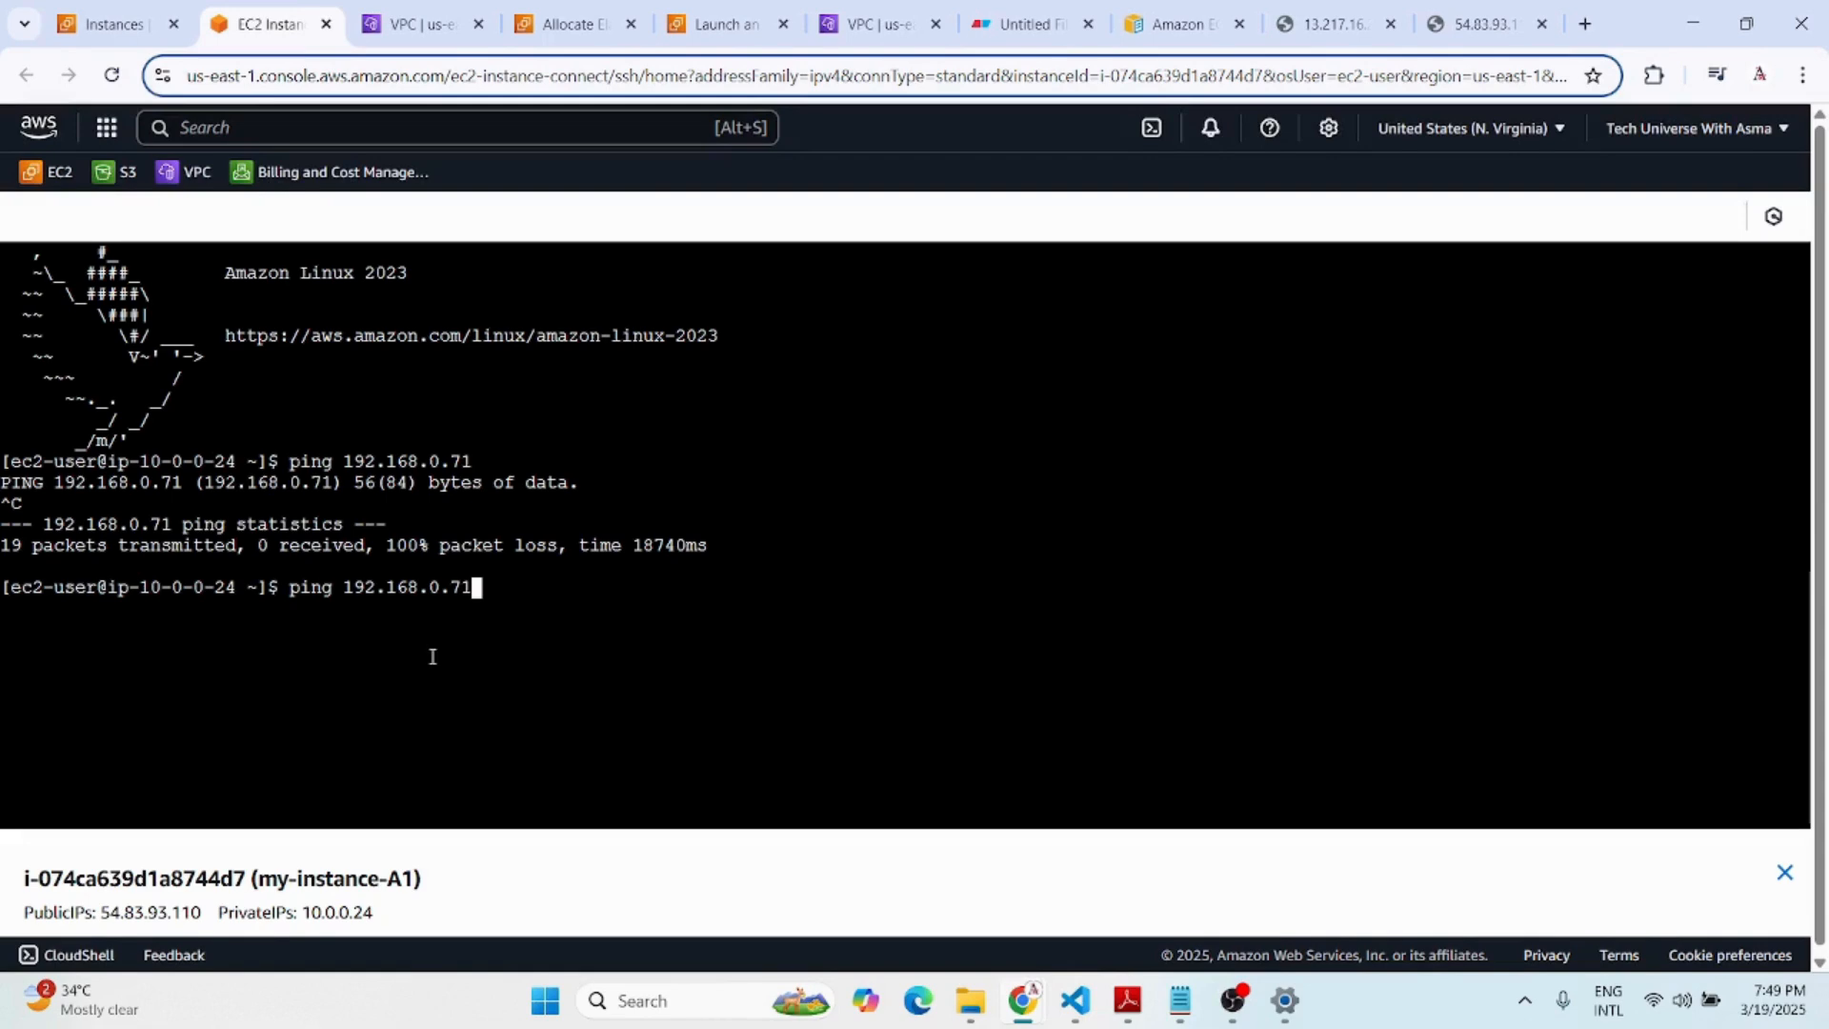
key(Return)
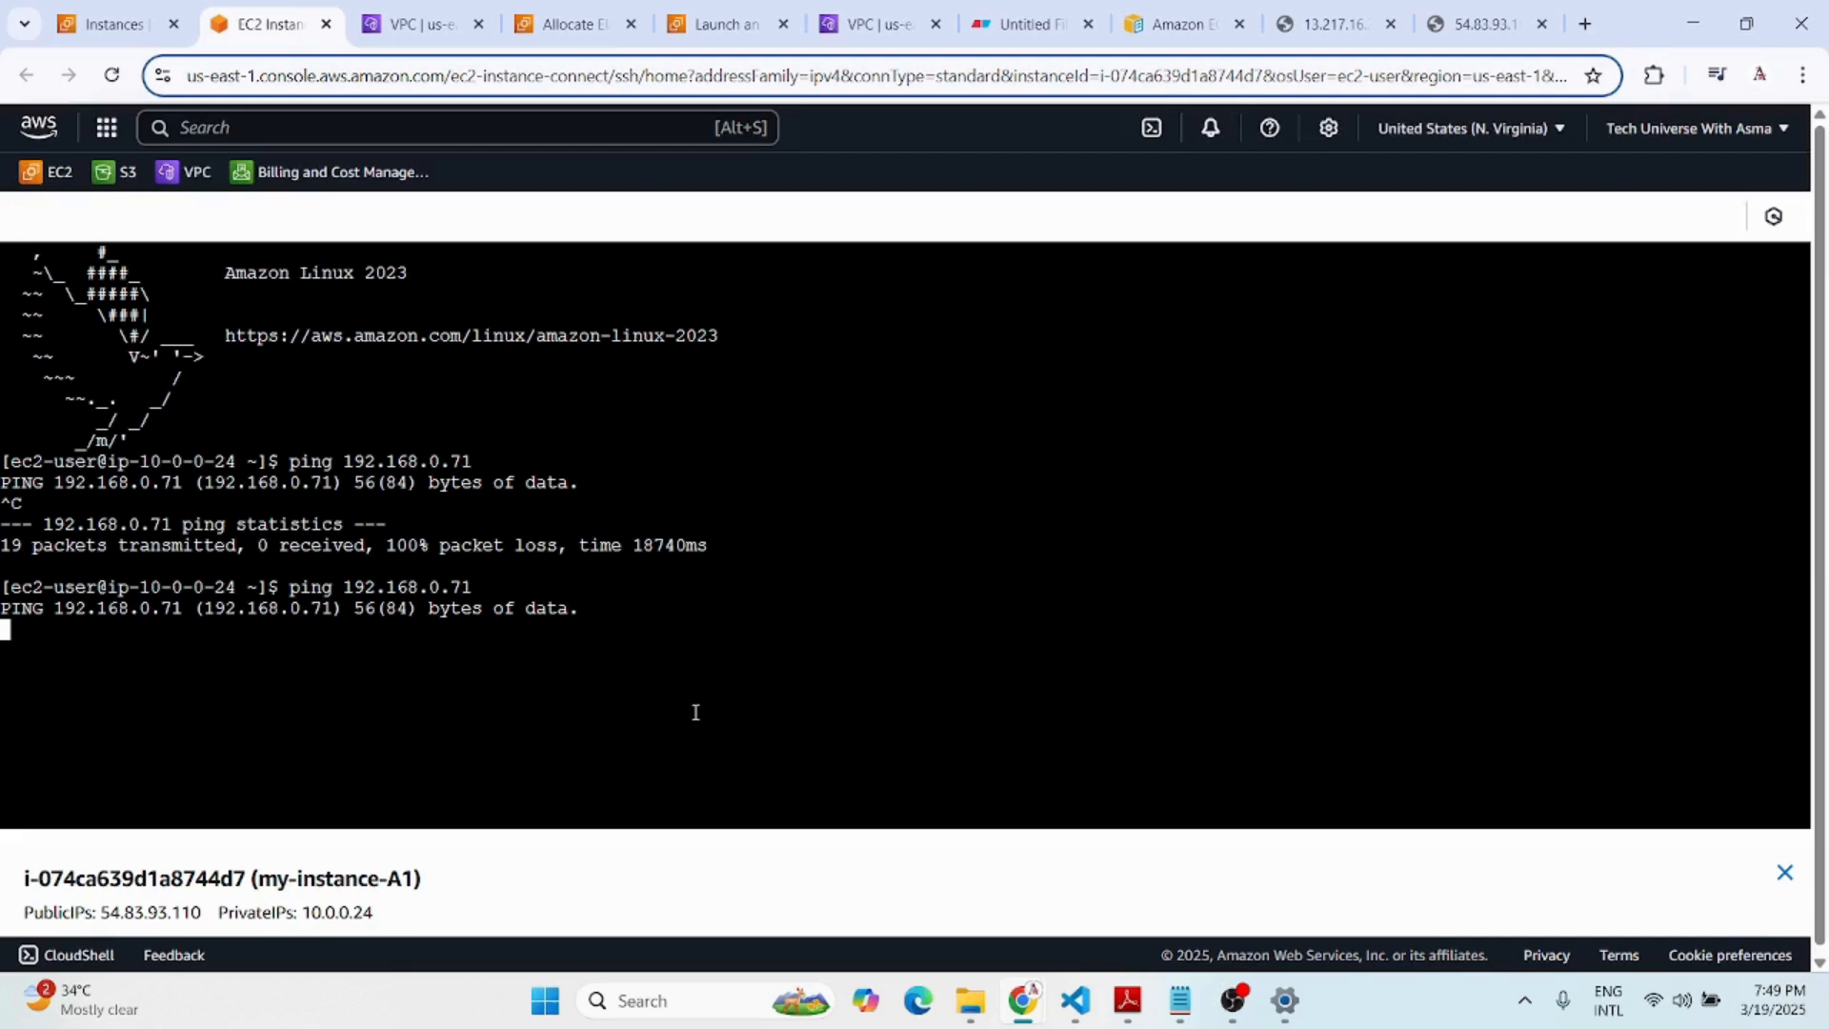
key(ctrl+c)
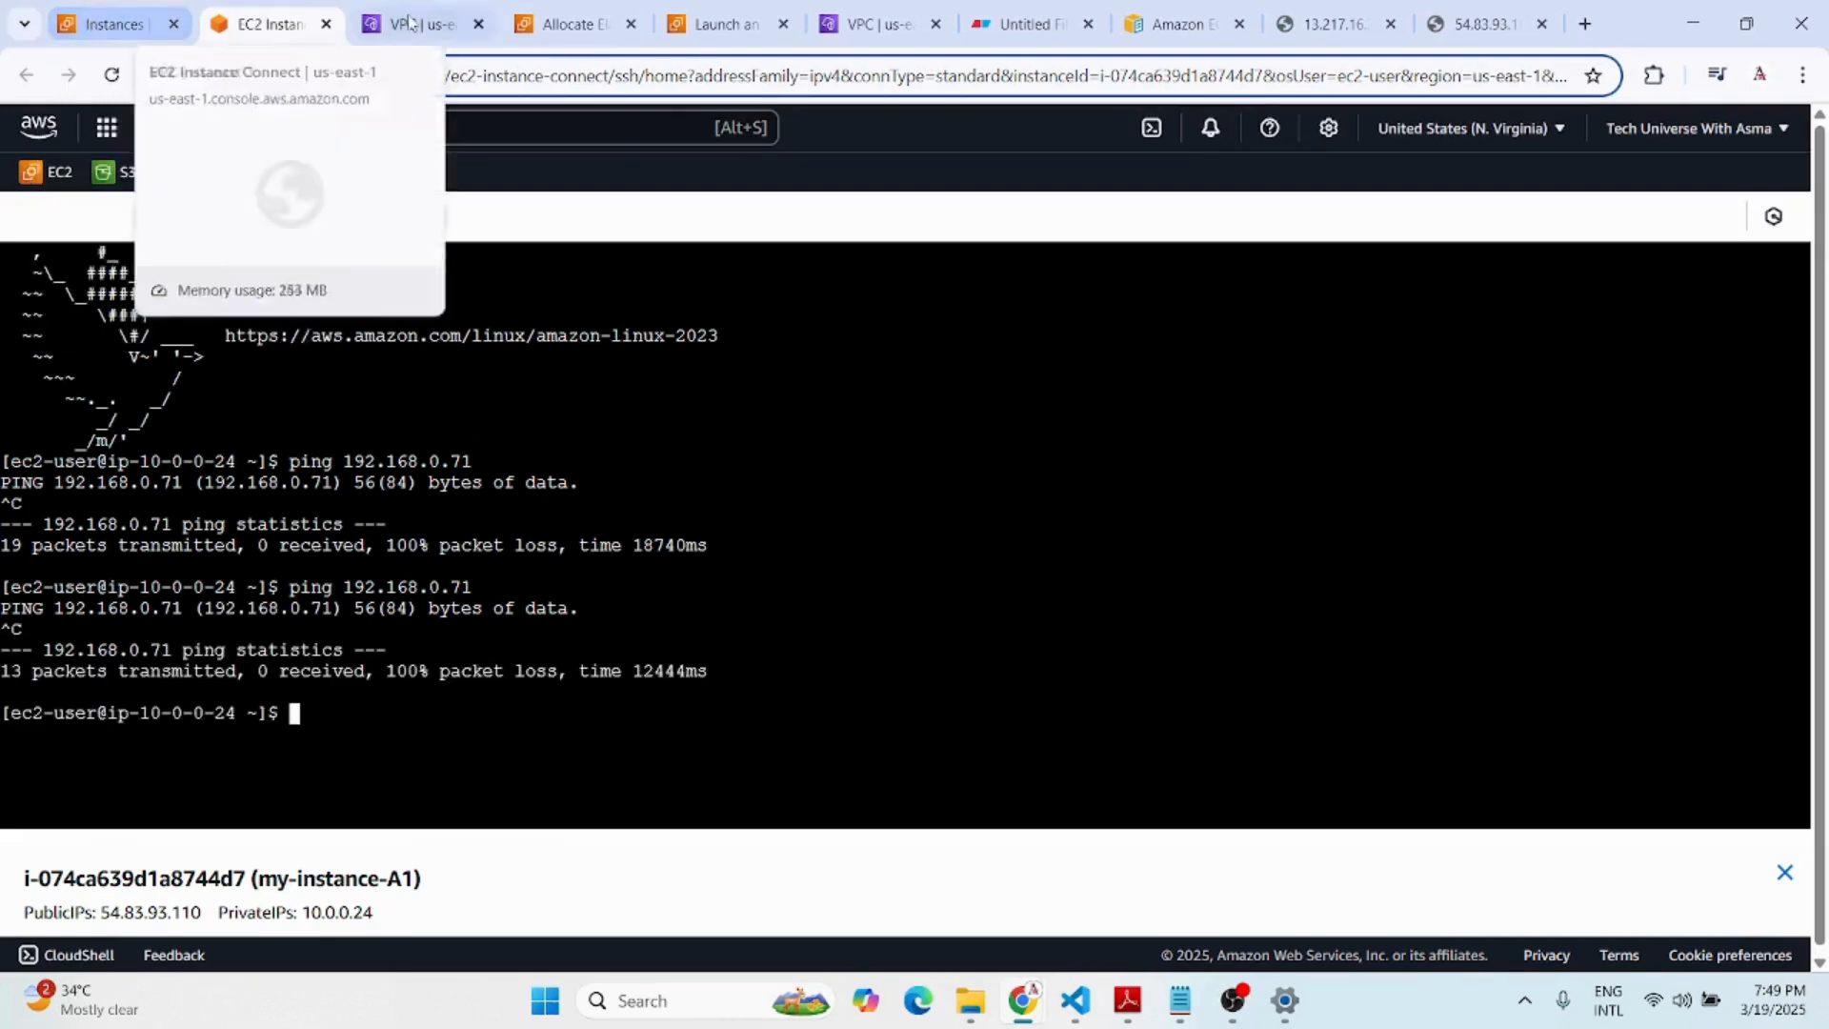
Check the architecture diagram and add a blank route to the my-rt-A route table.
click(409, 21)
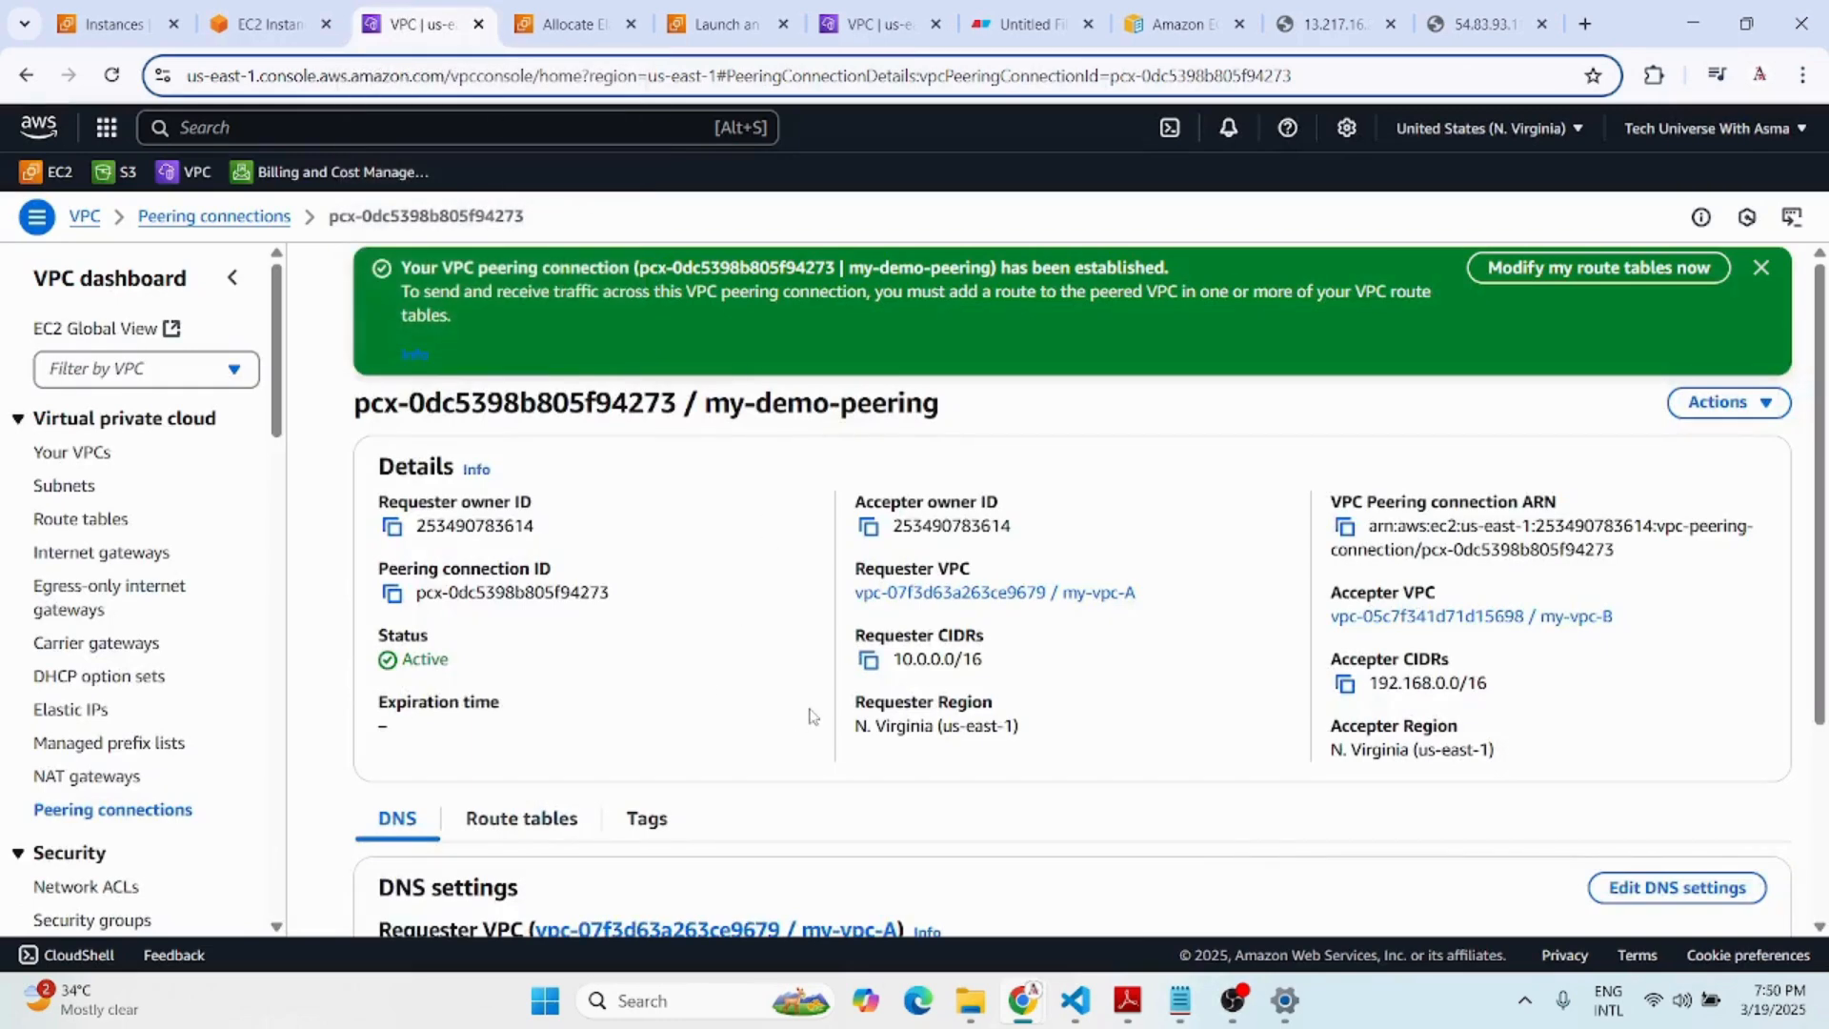
click(1024, 23)
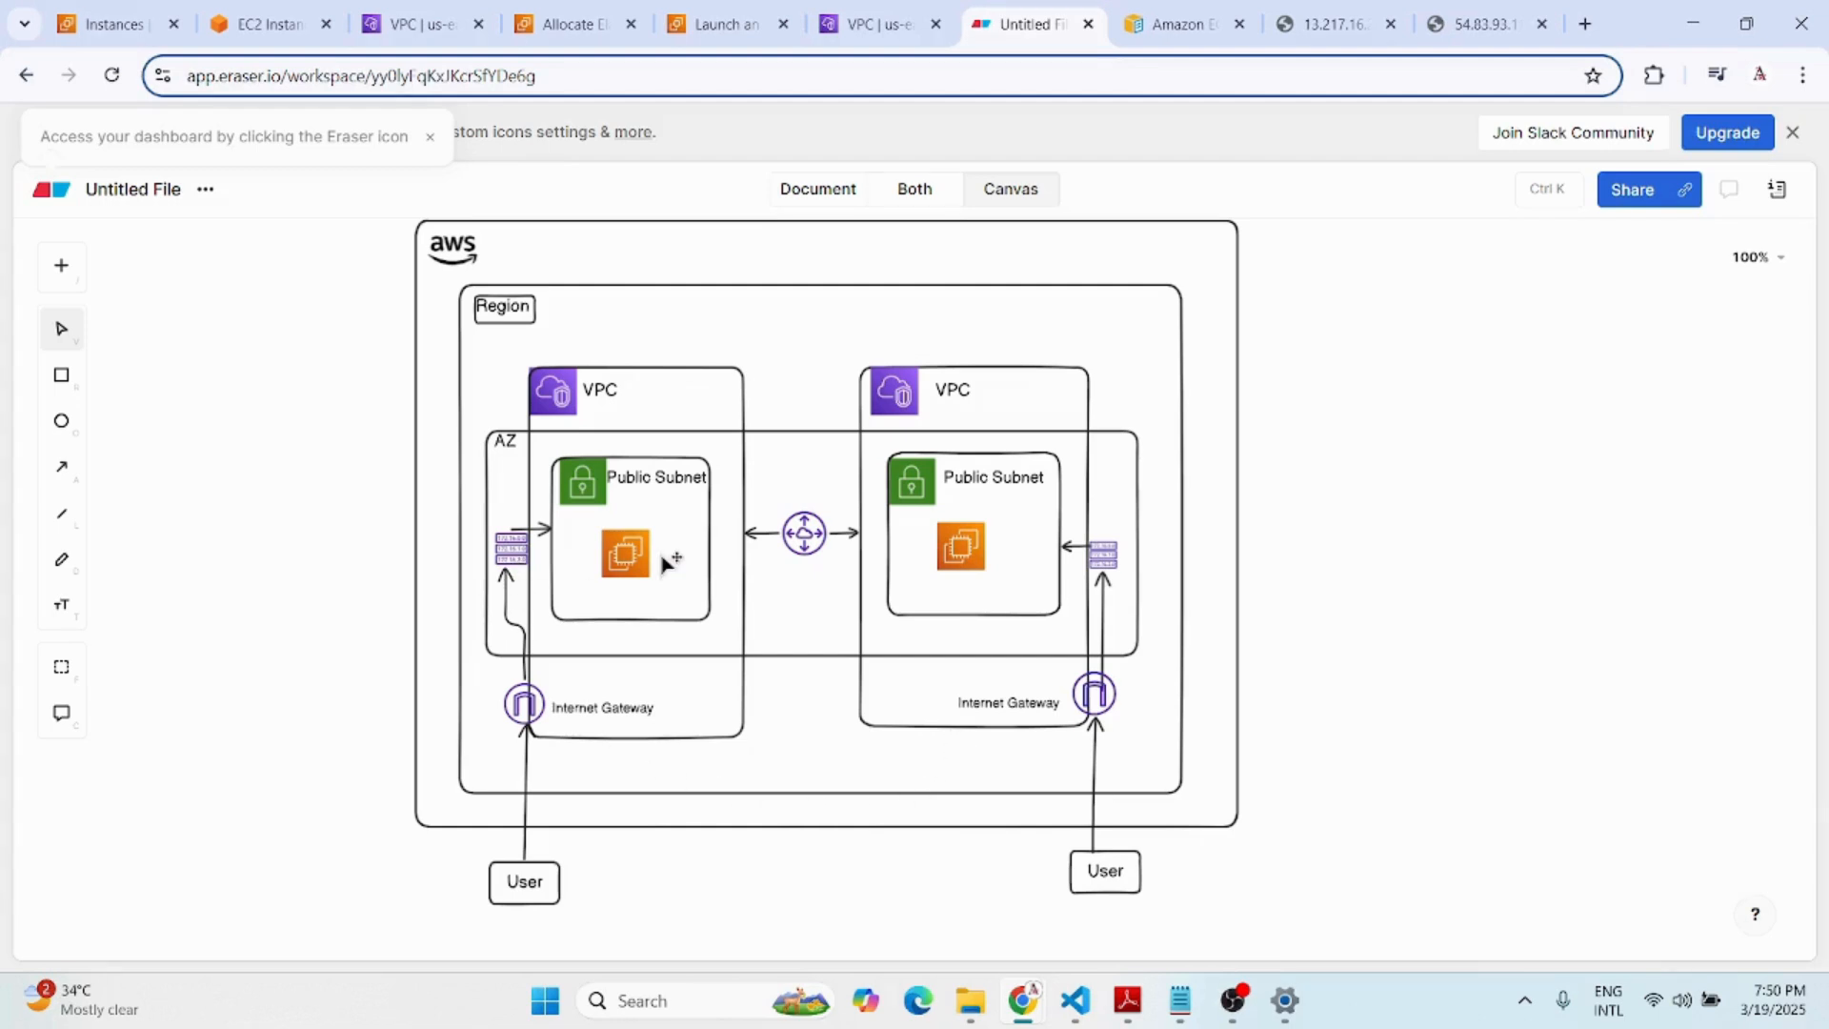
click(401, 23)
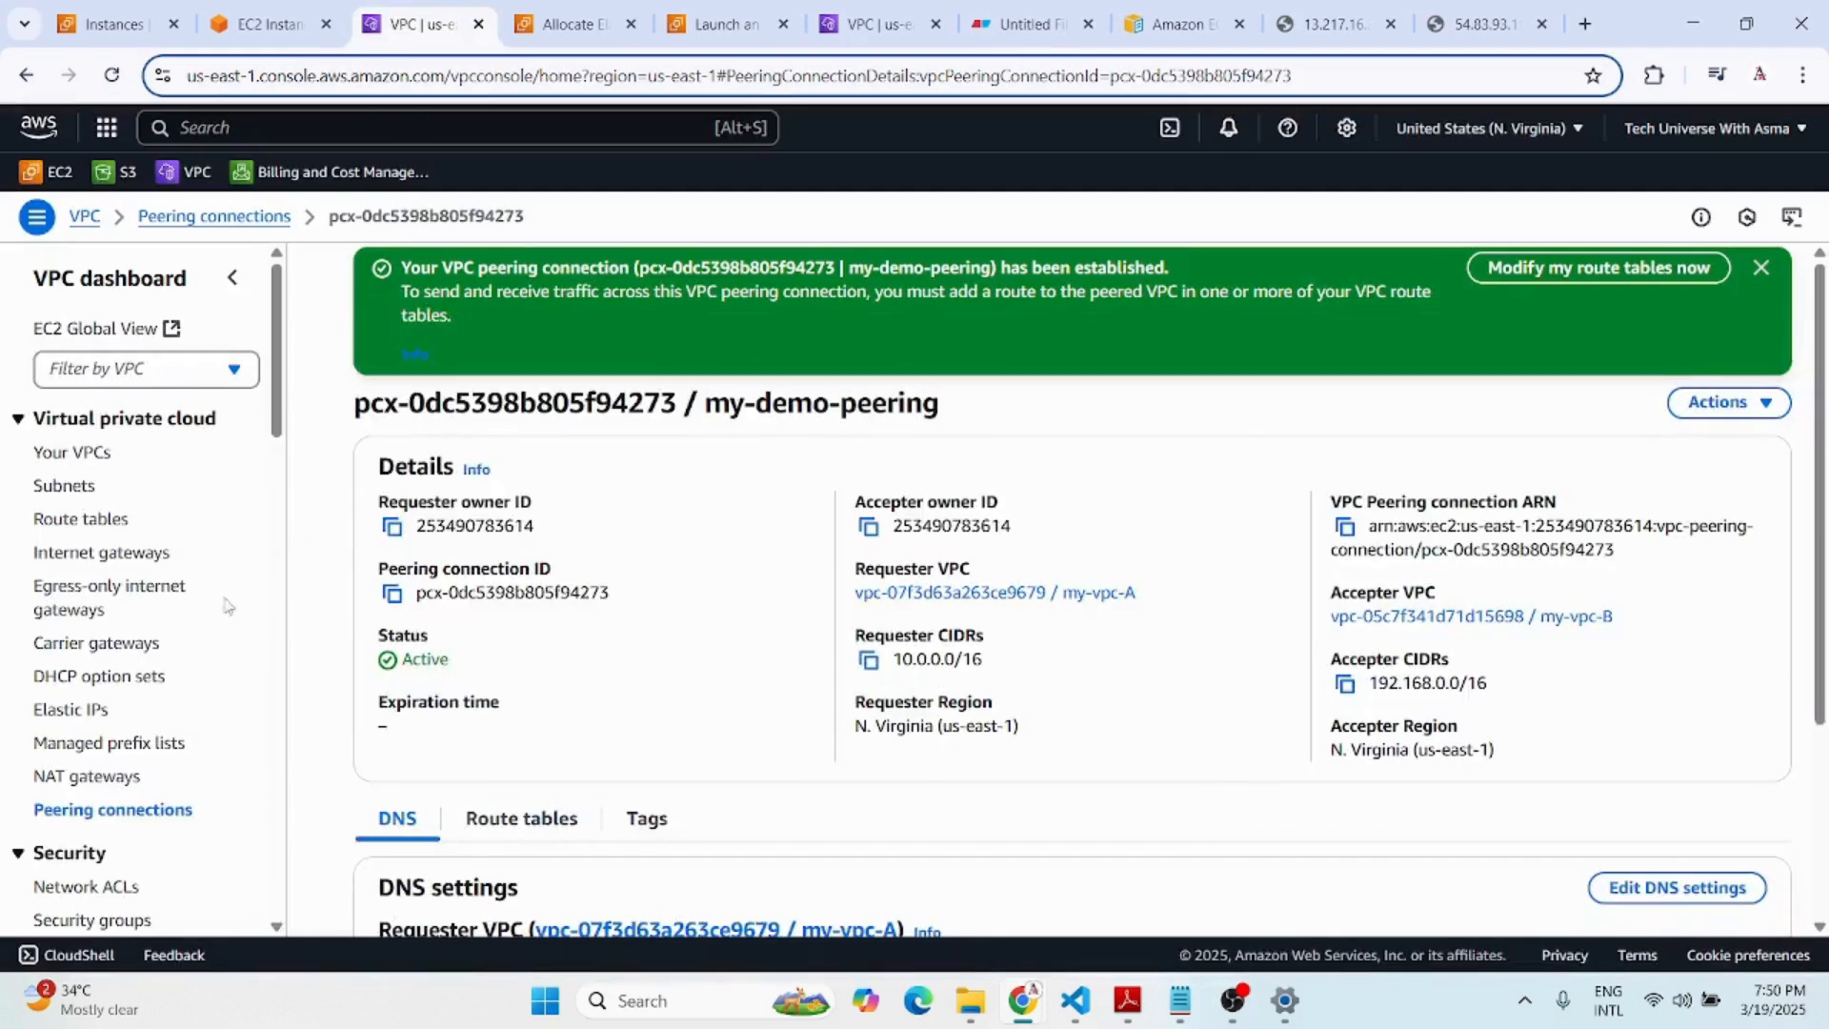
click(65, 519)
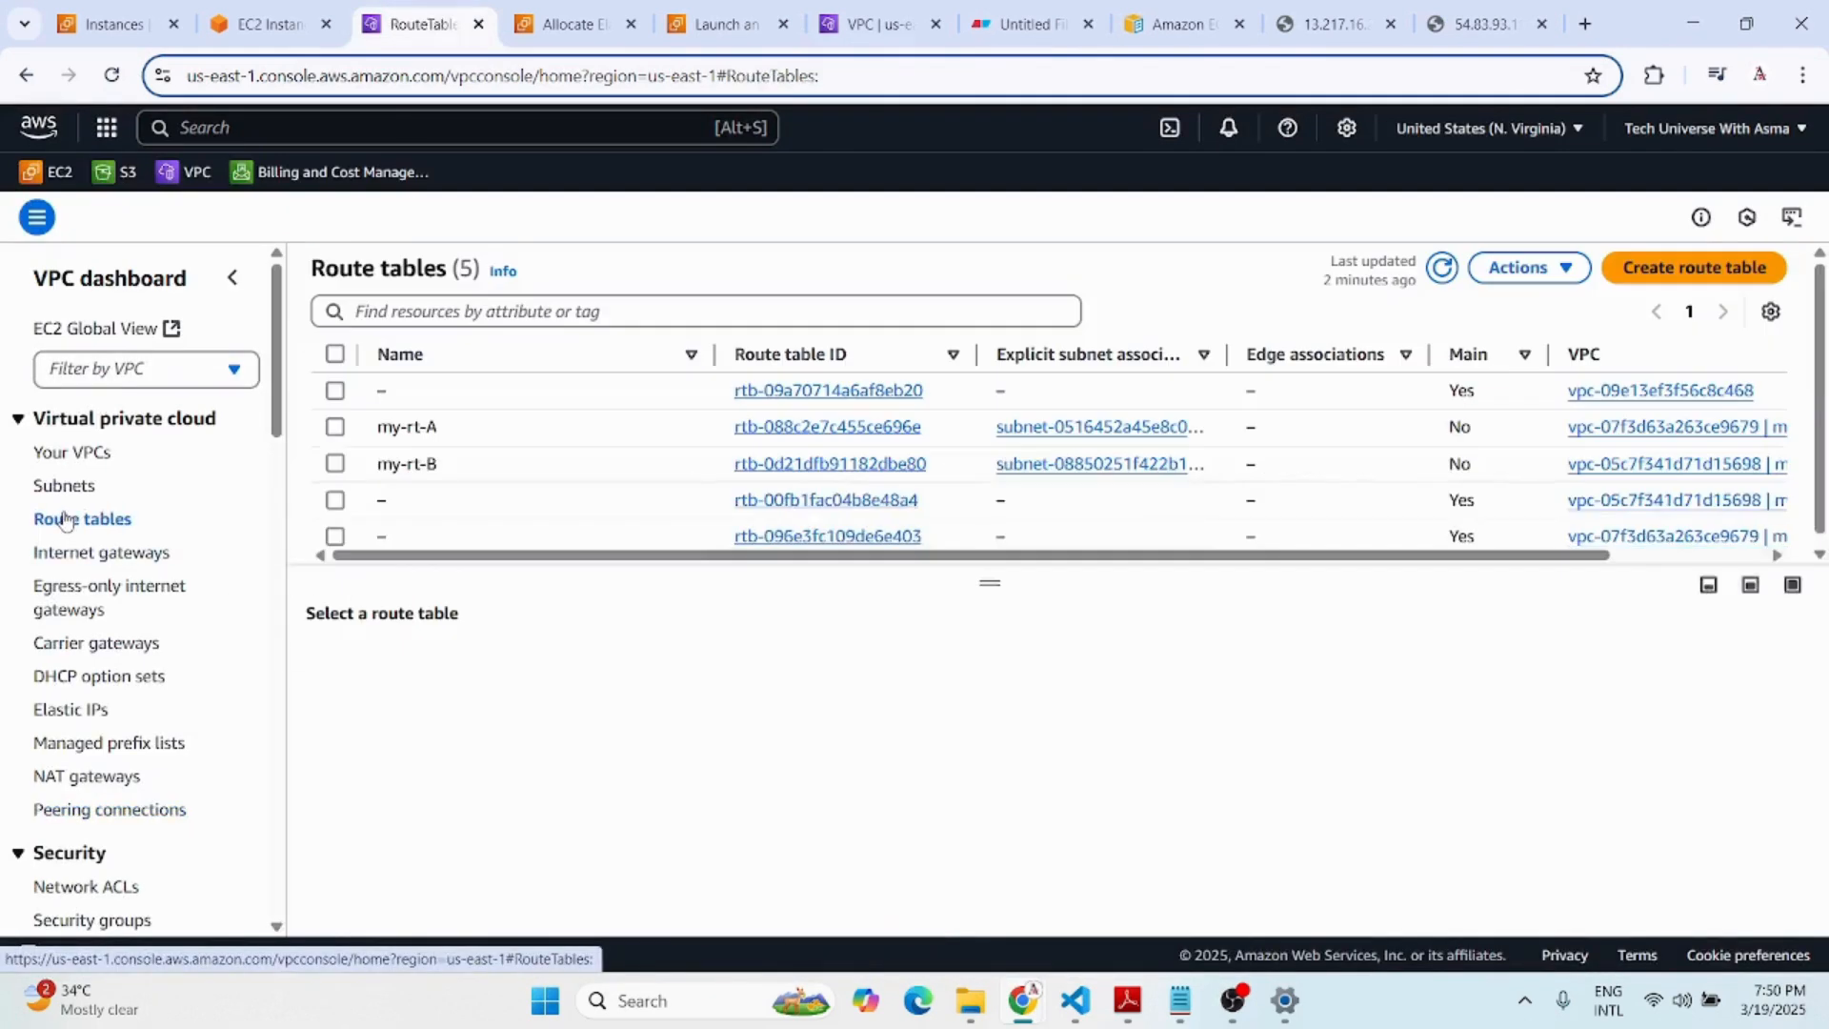
click(335, 427)
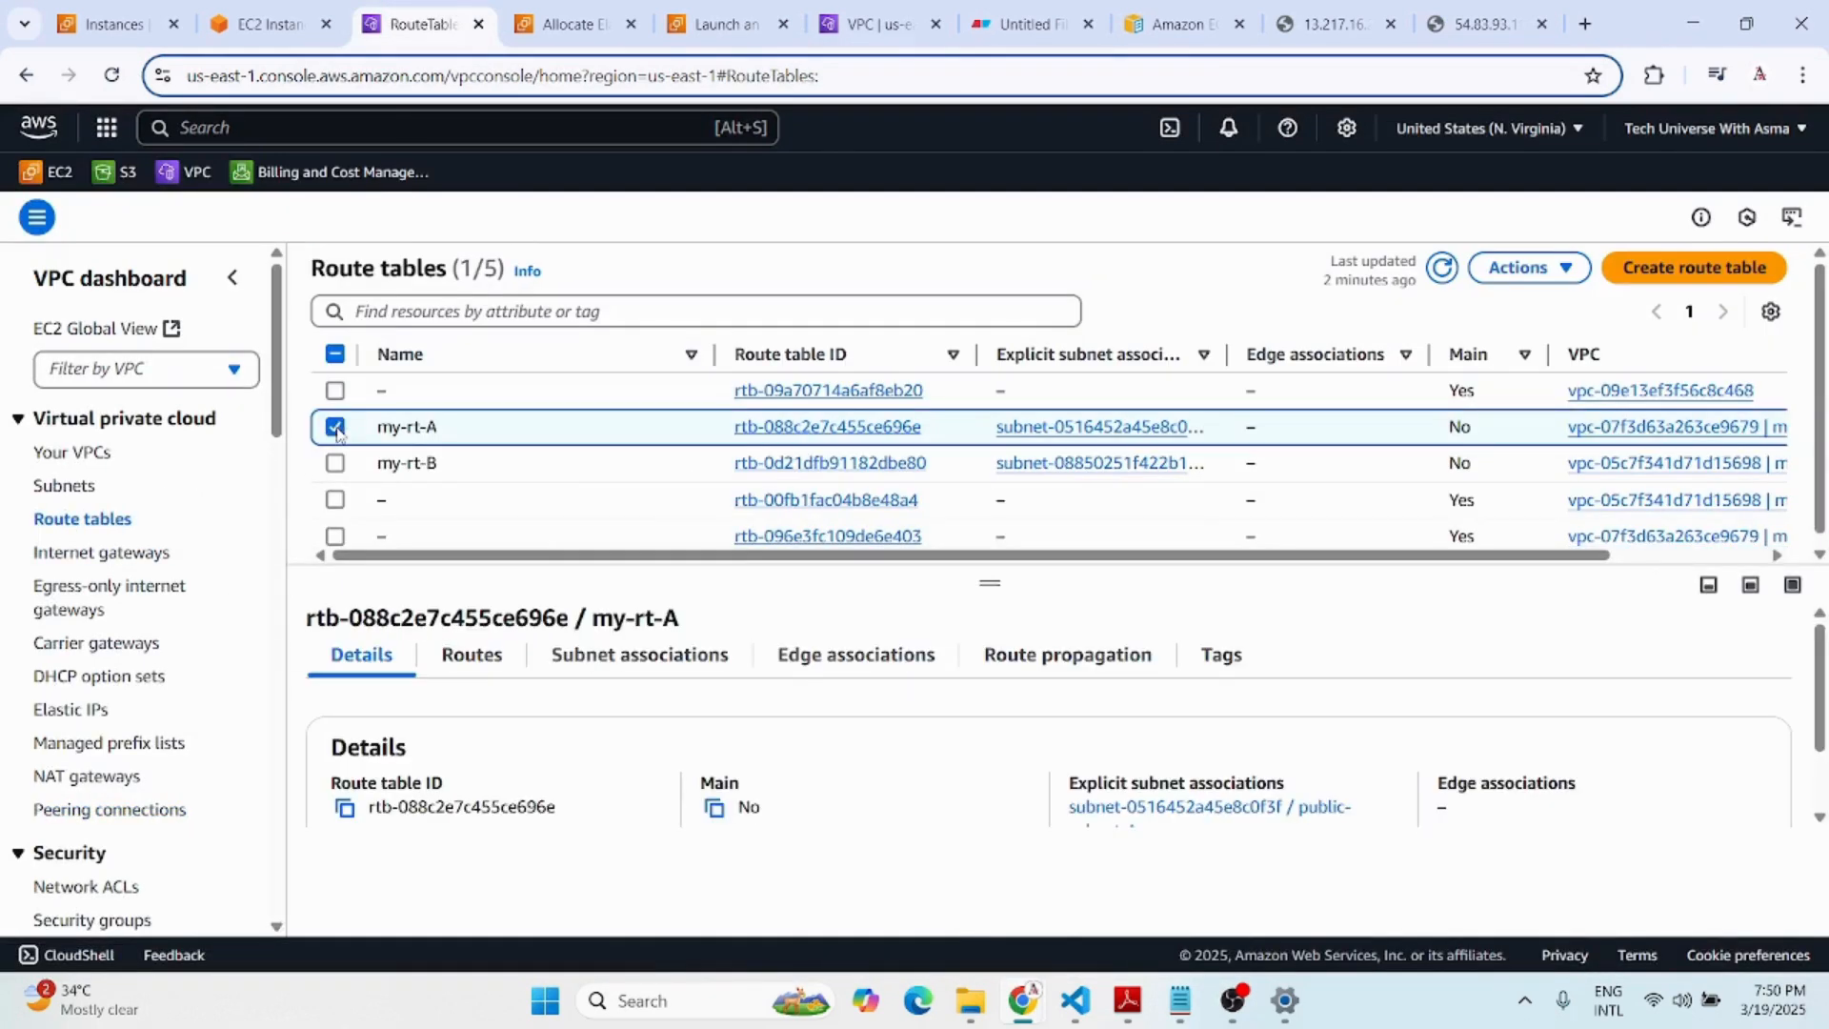
click(474, 670)
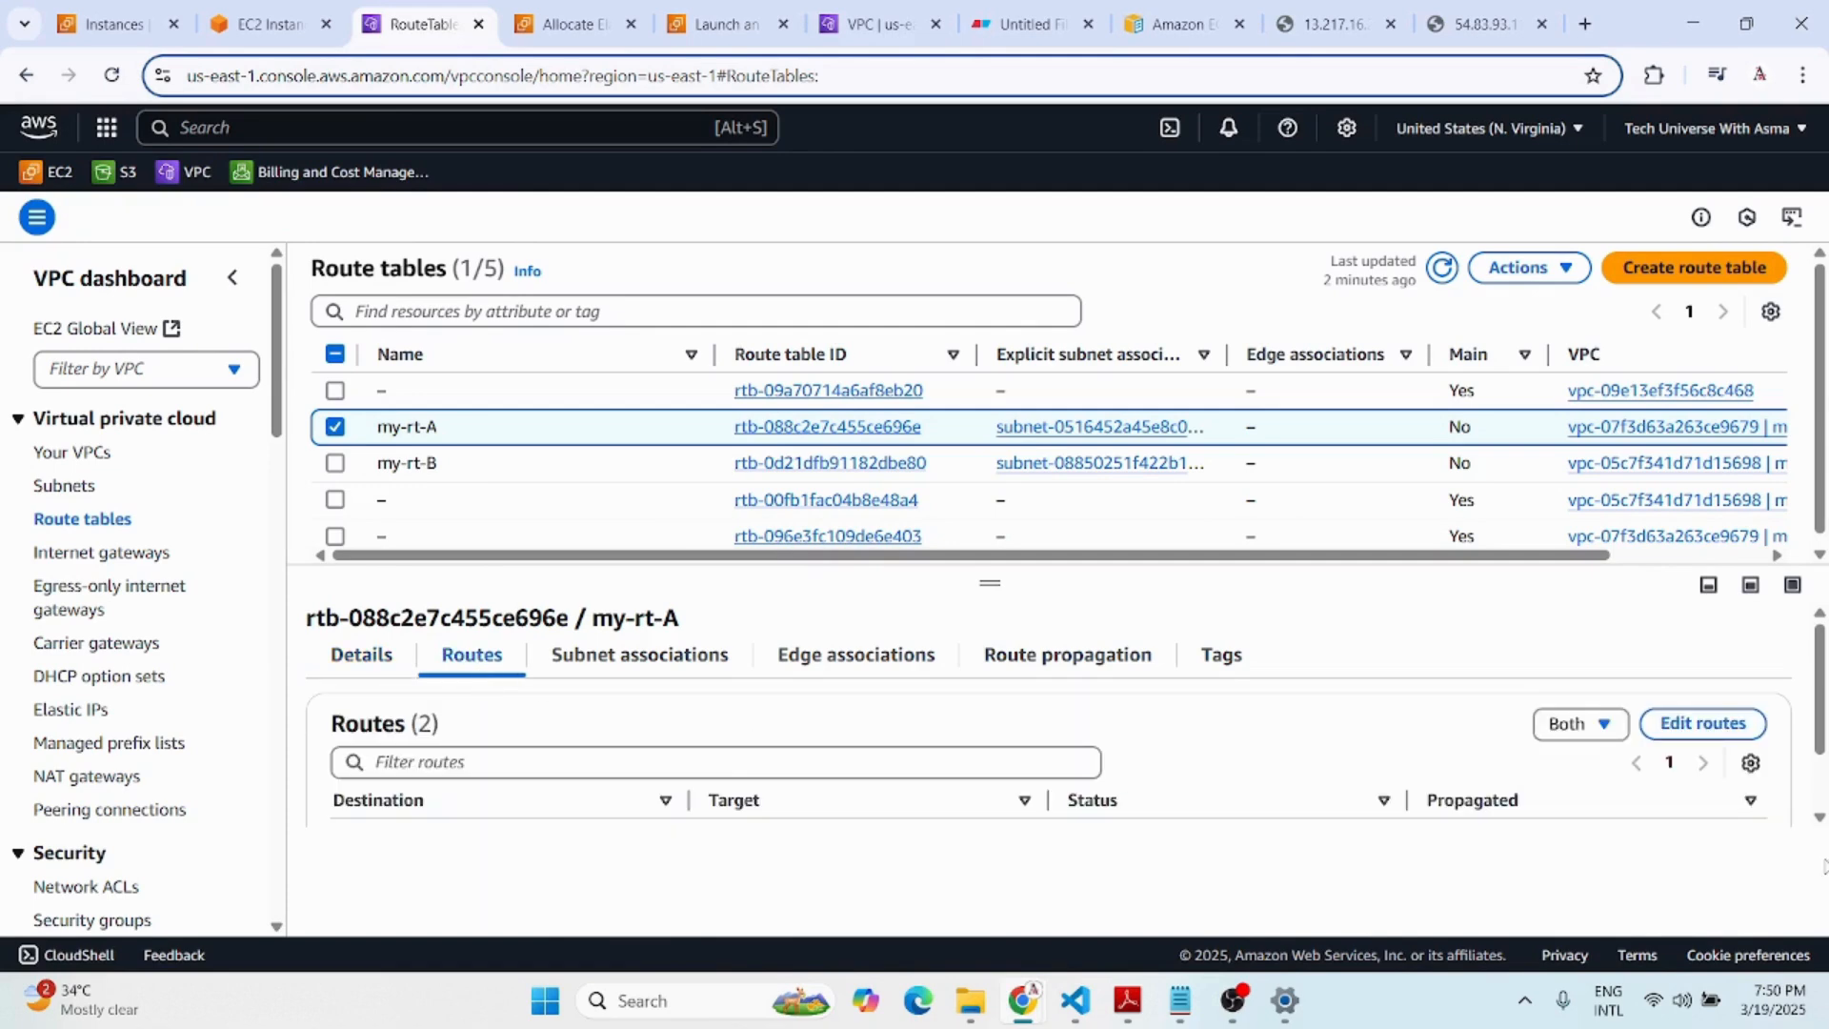
click(1717, 728)
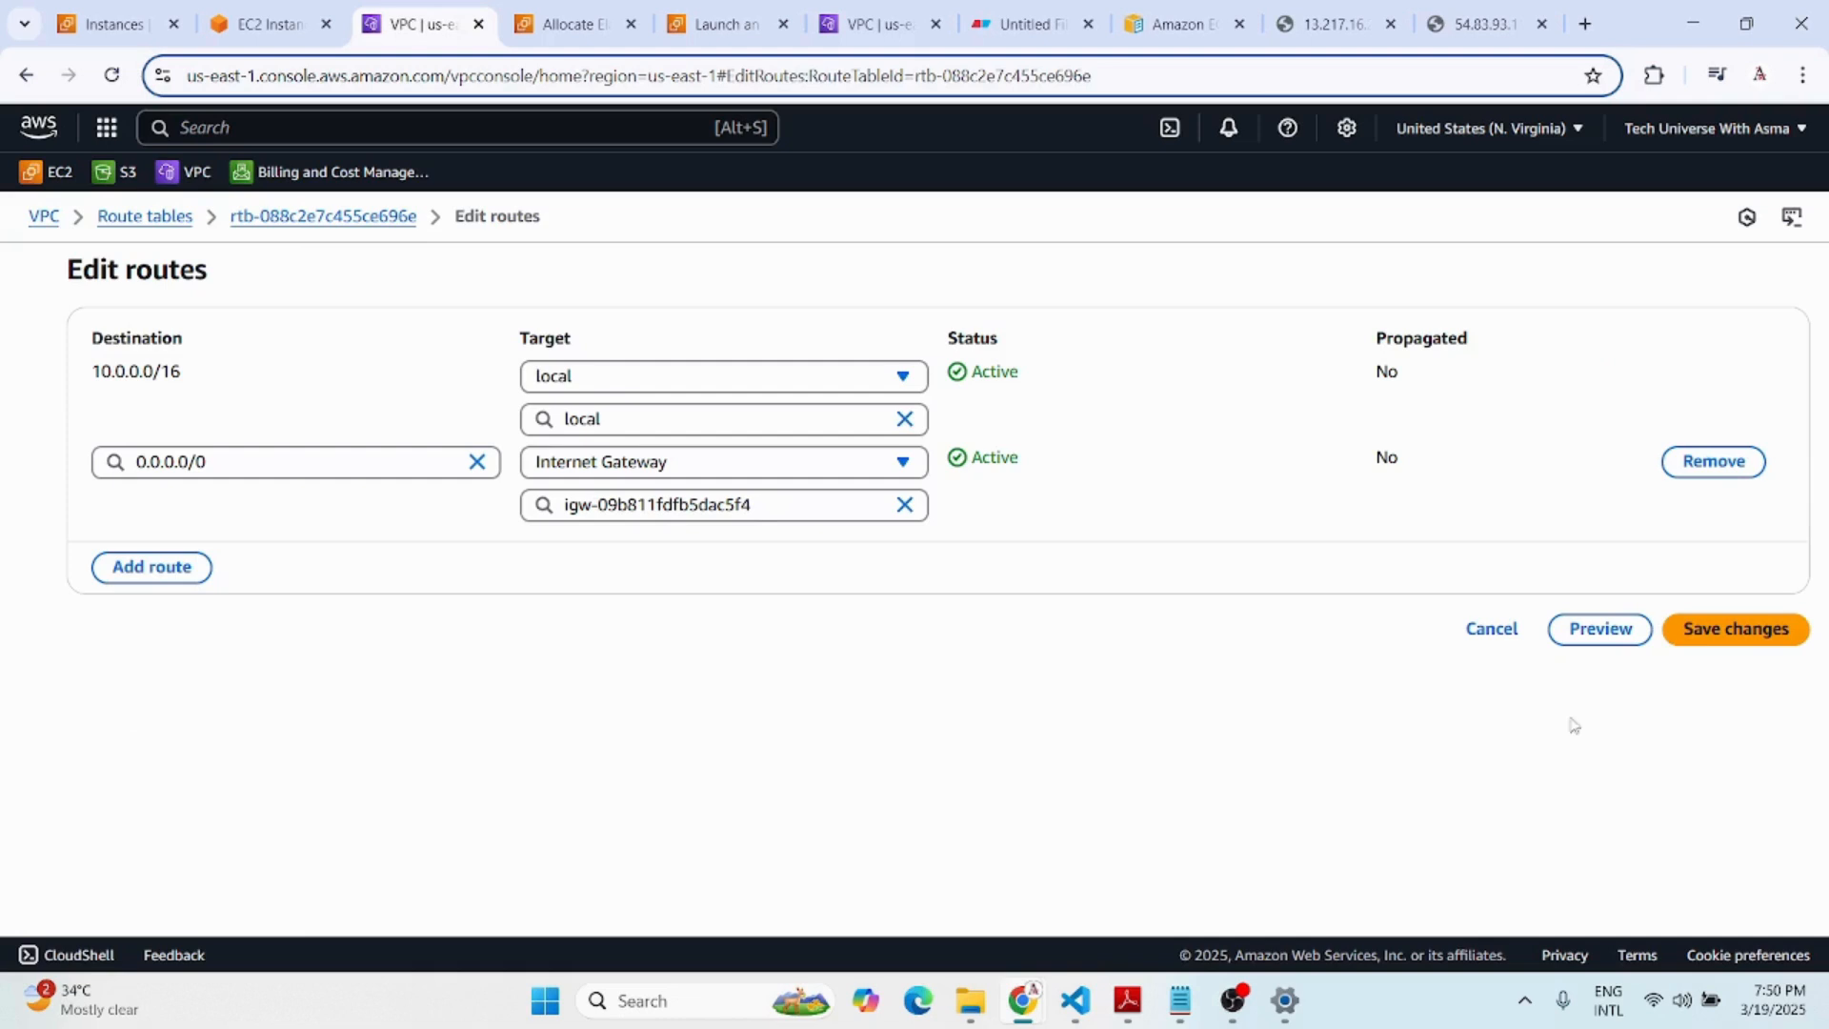
click(183, 568)
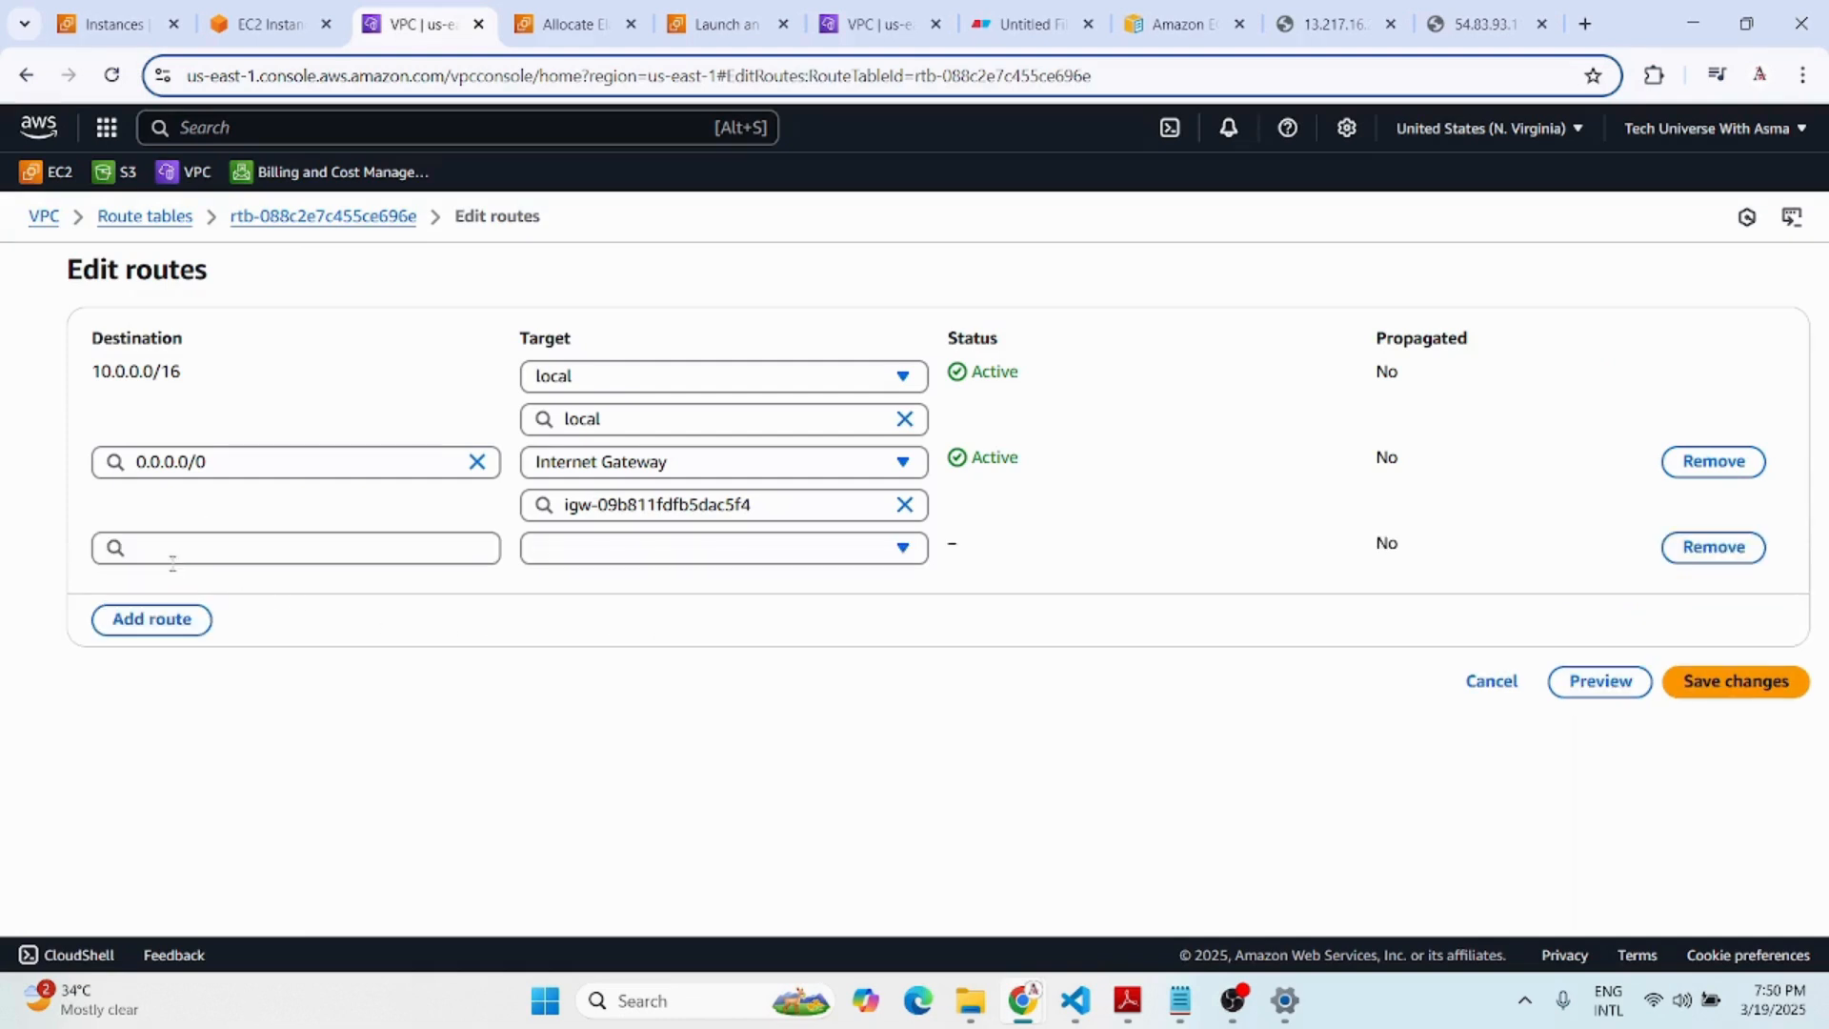
Set the new my-rt-A route's destination to my-vpc-B's IPv4 CIDR, 192.168.0.0/16, checking it in the VPC list.
click(168, 545)
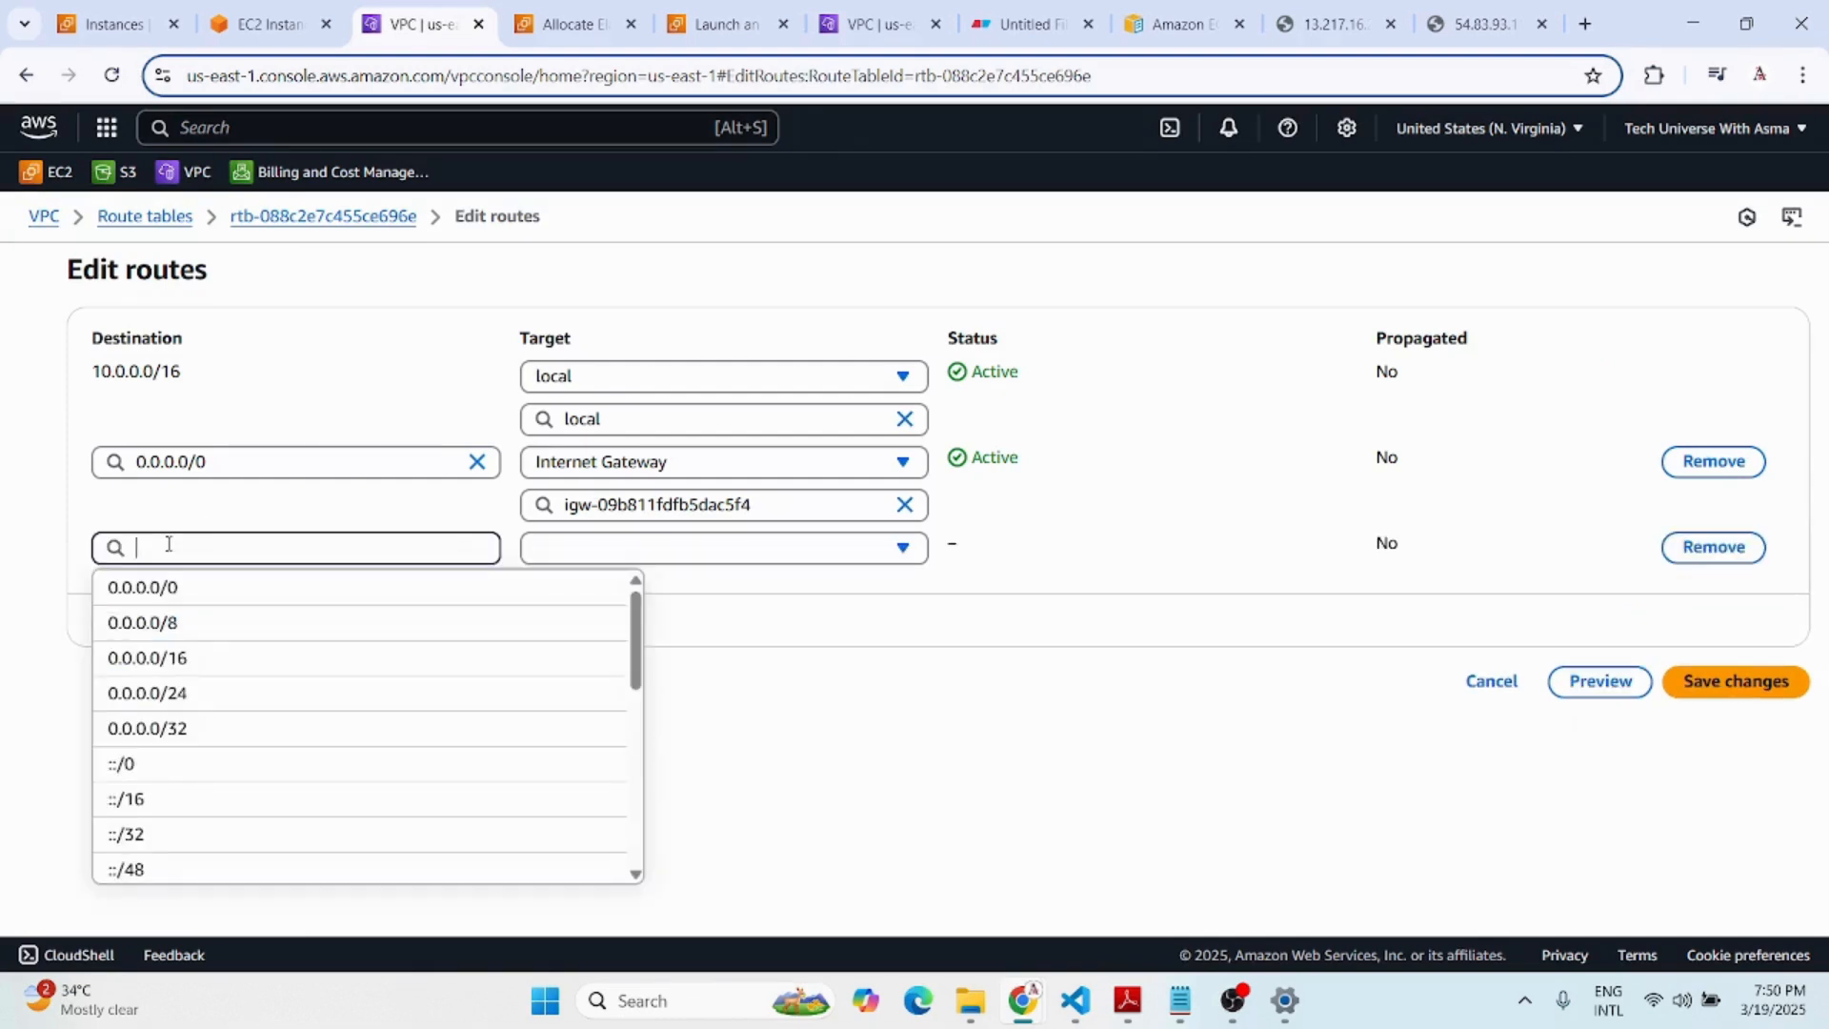
text(19)
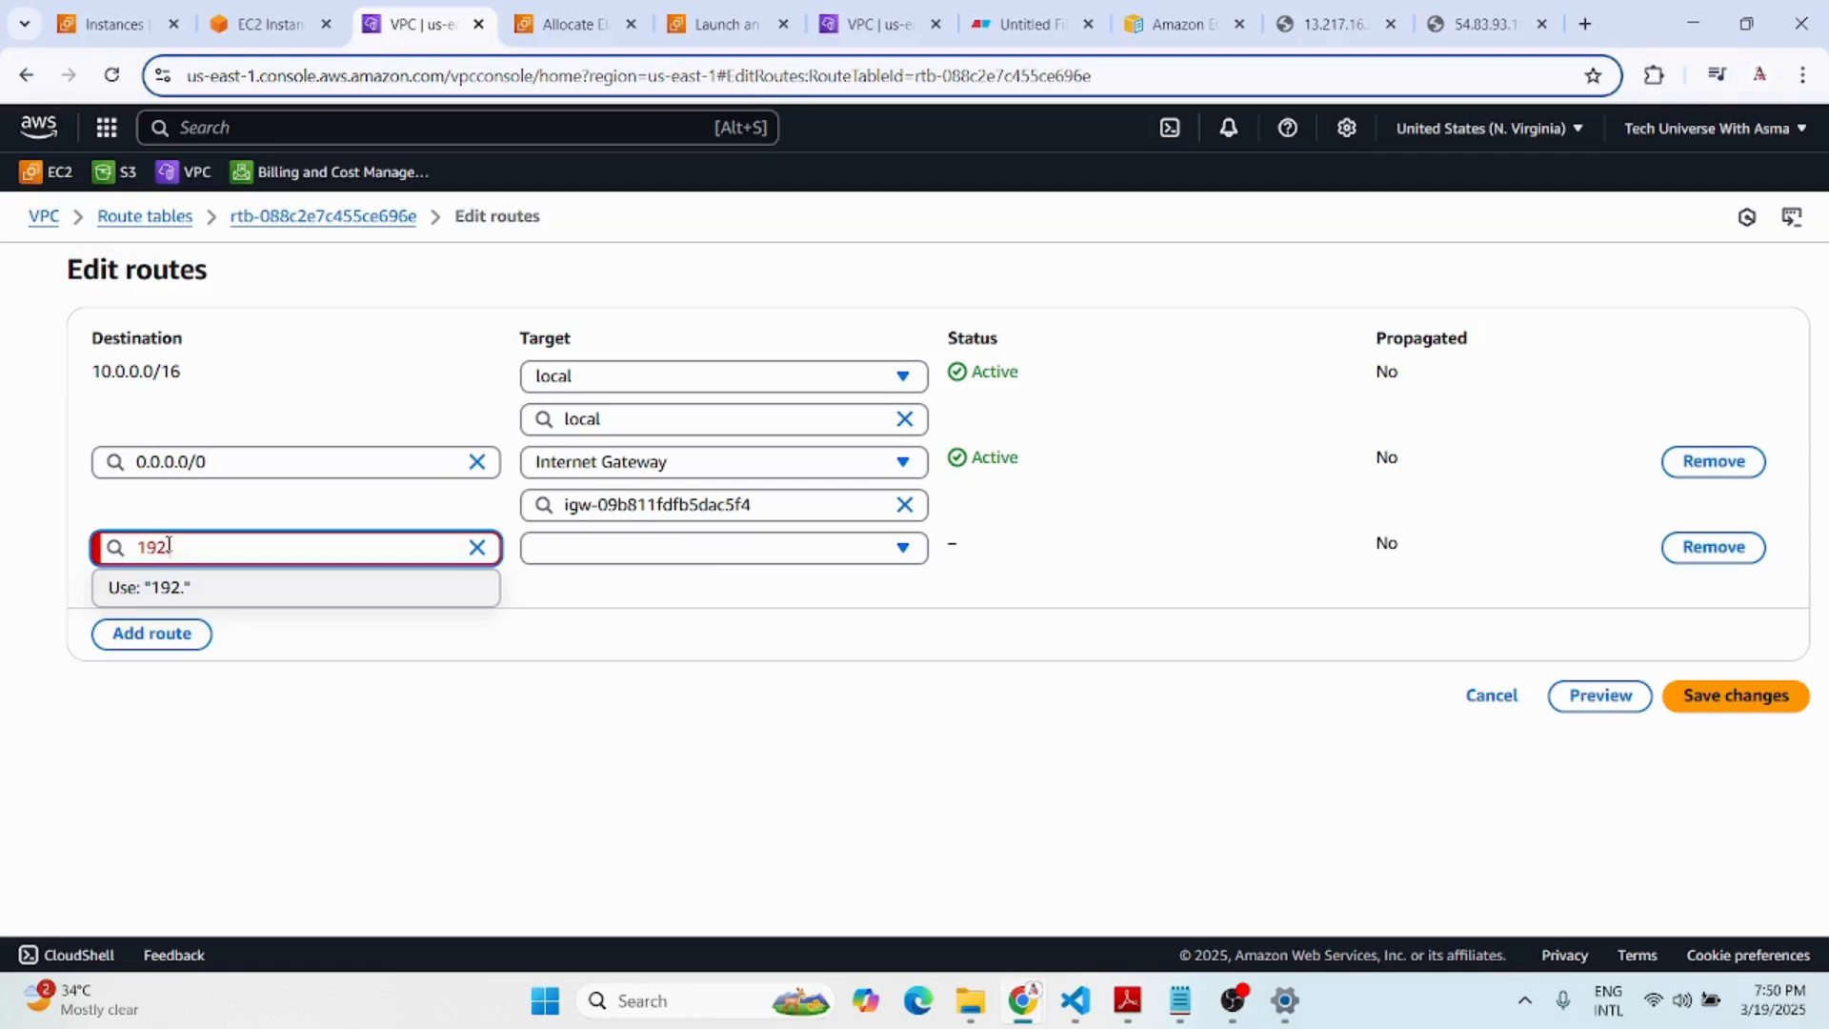
text(2.68)
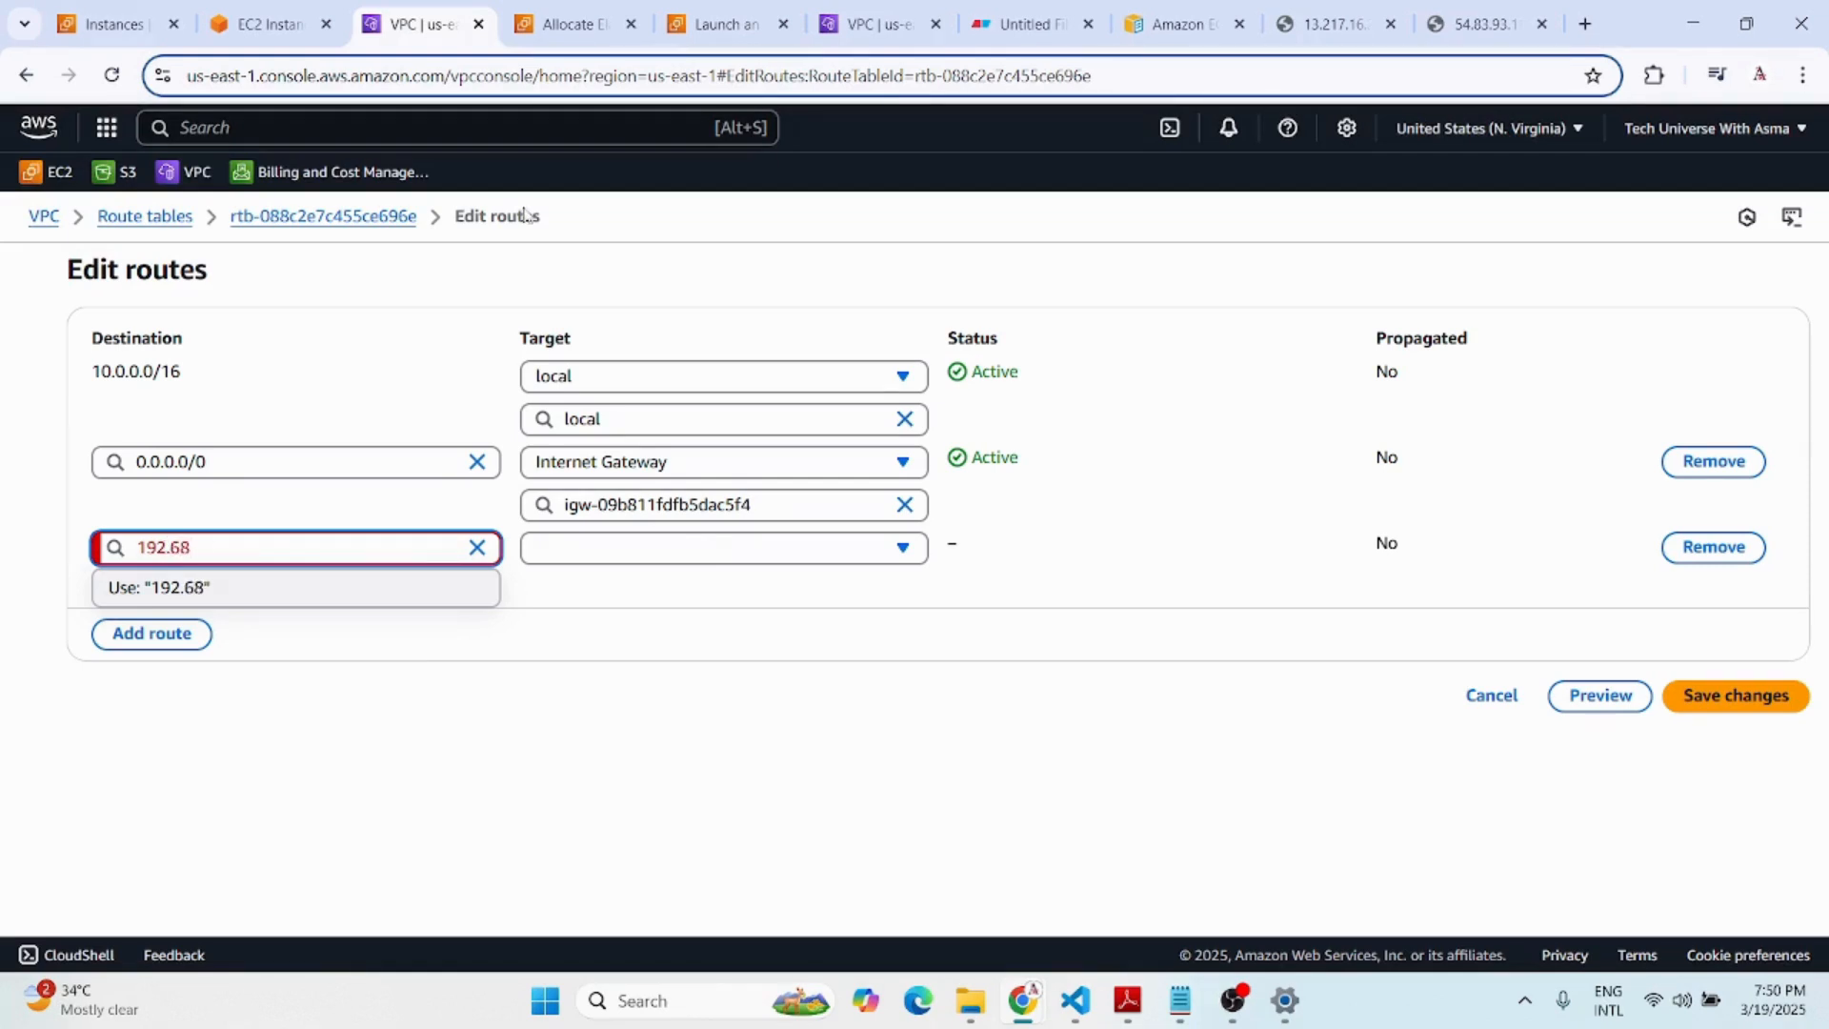
click(900, 24)
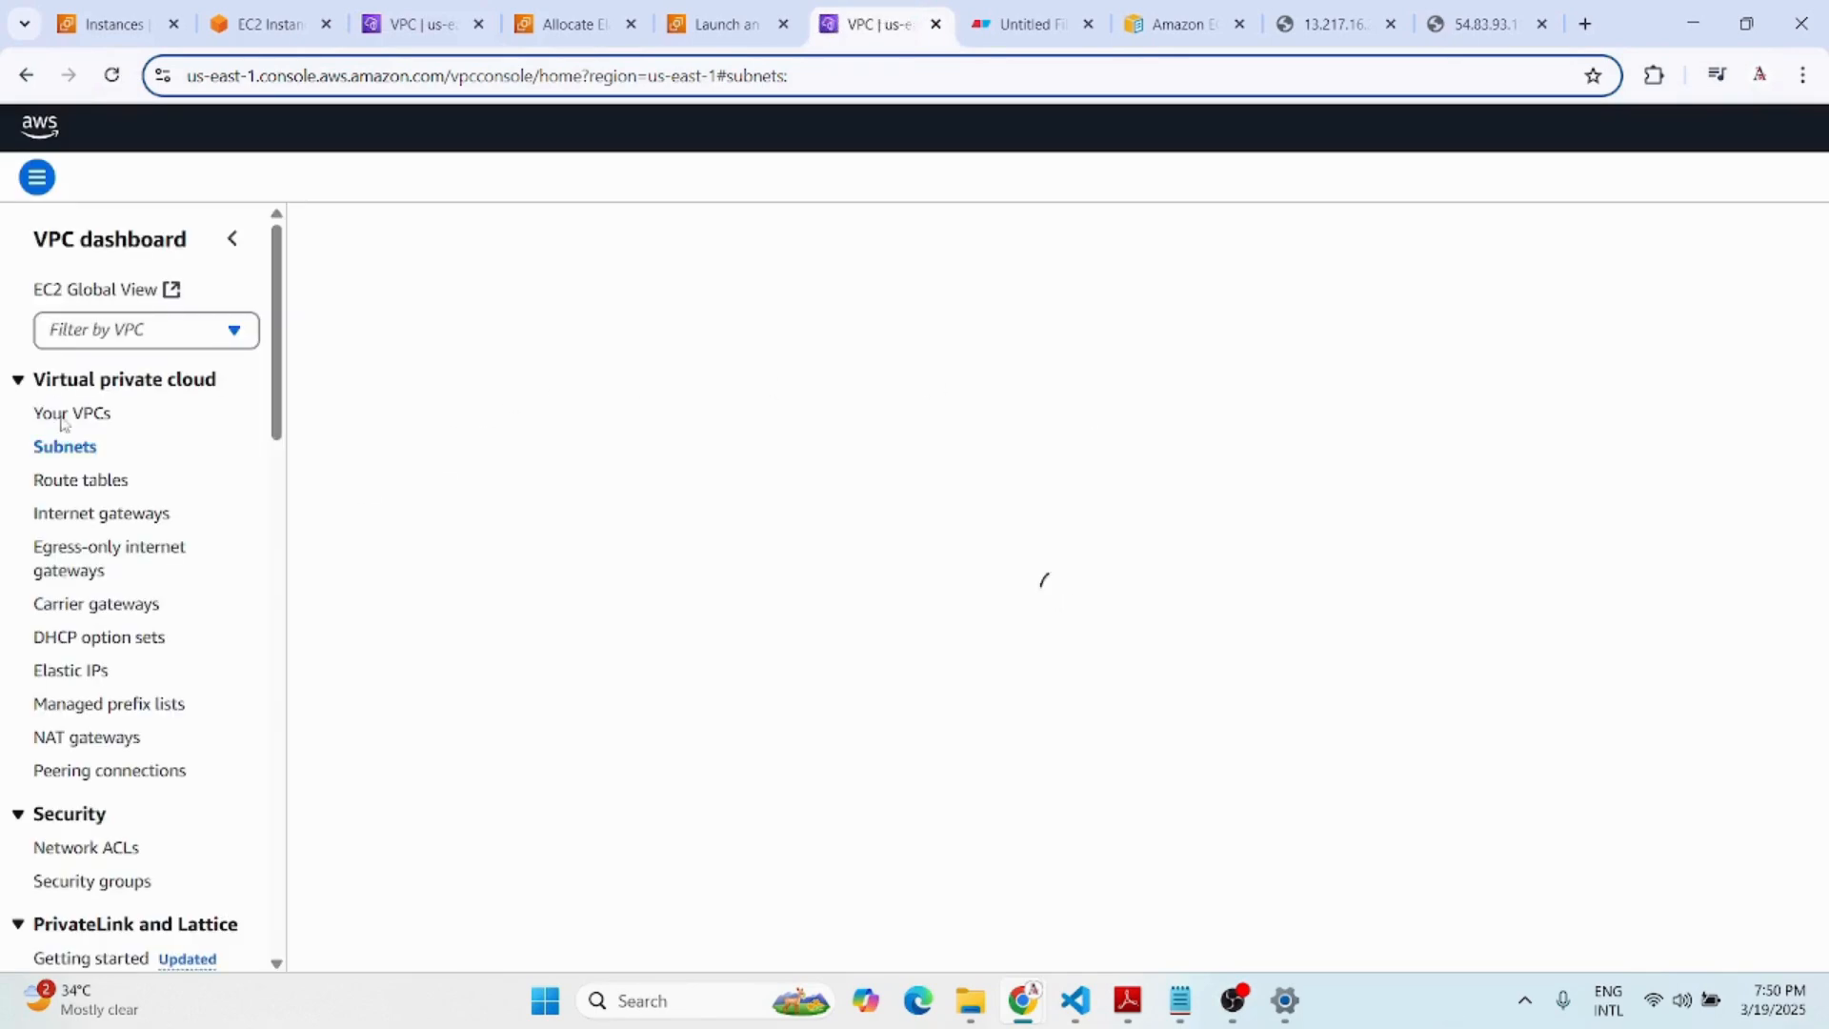
click(60, 416)
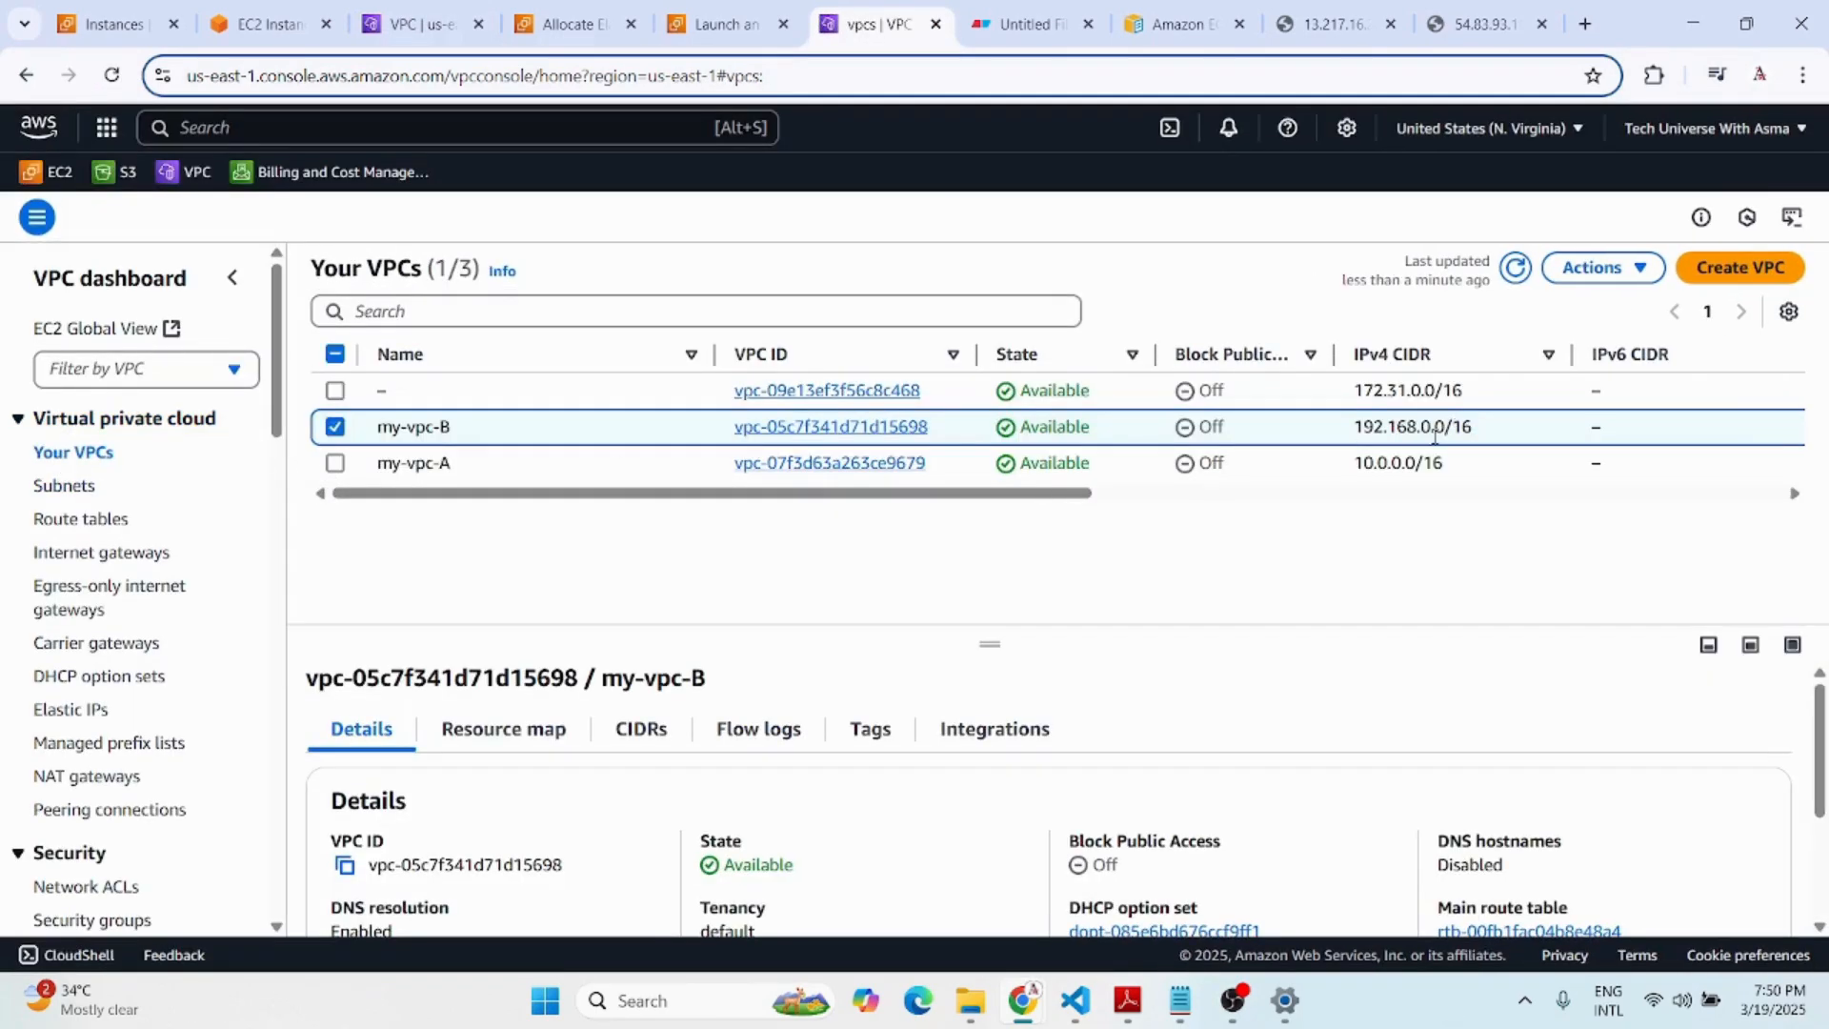
click(419, 23)
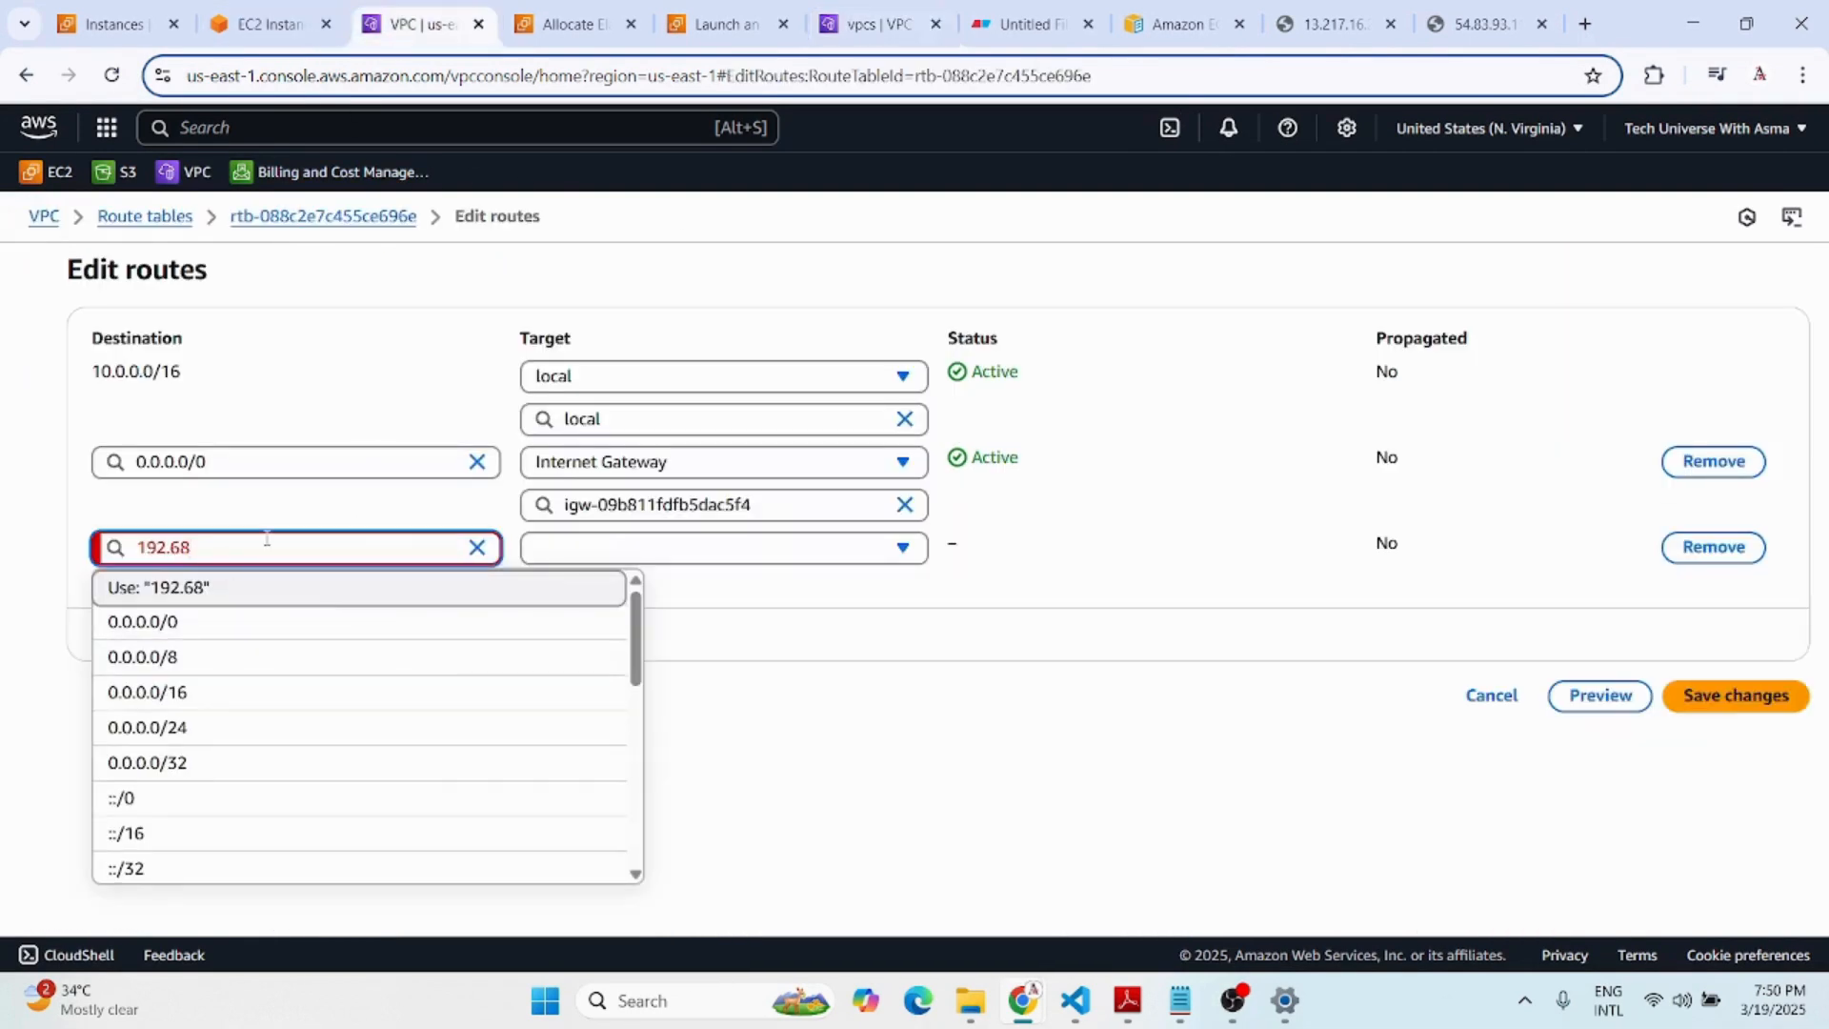
text(168)
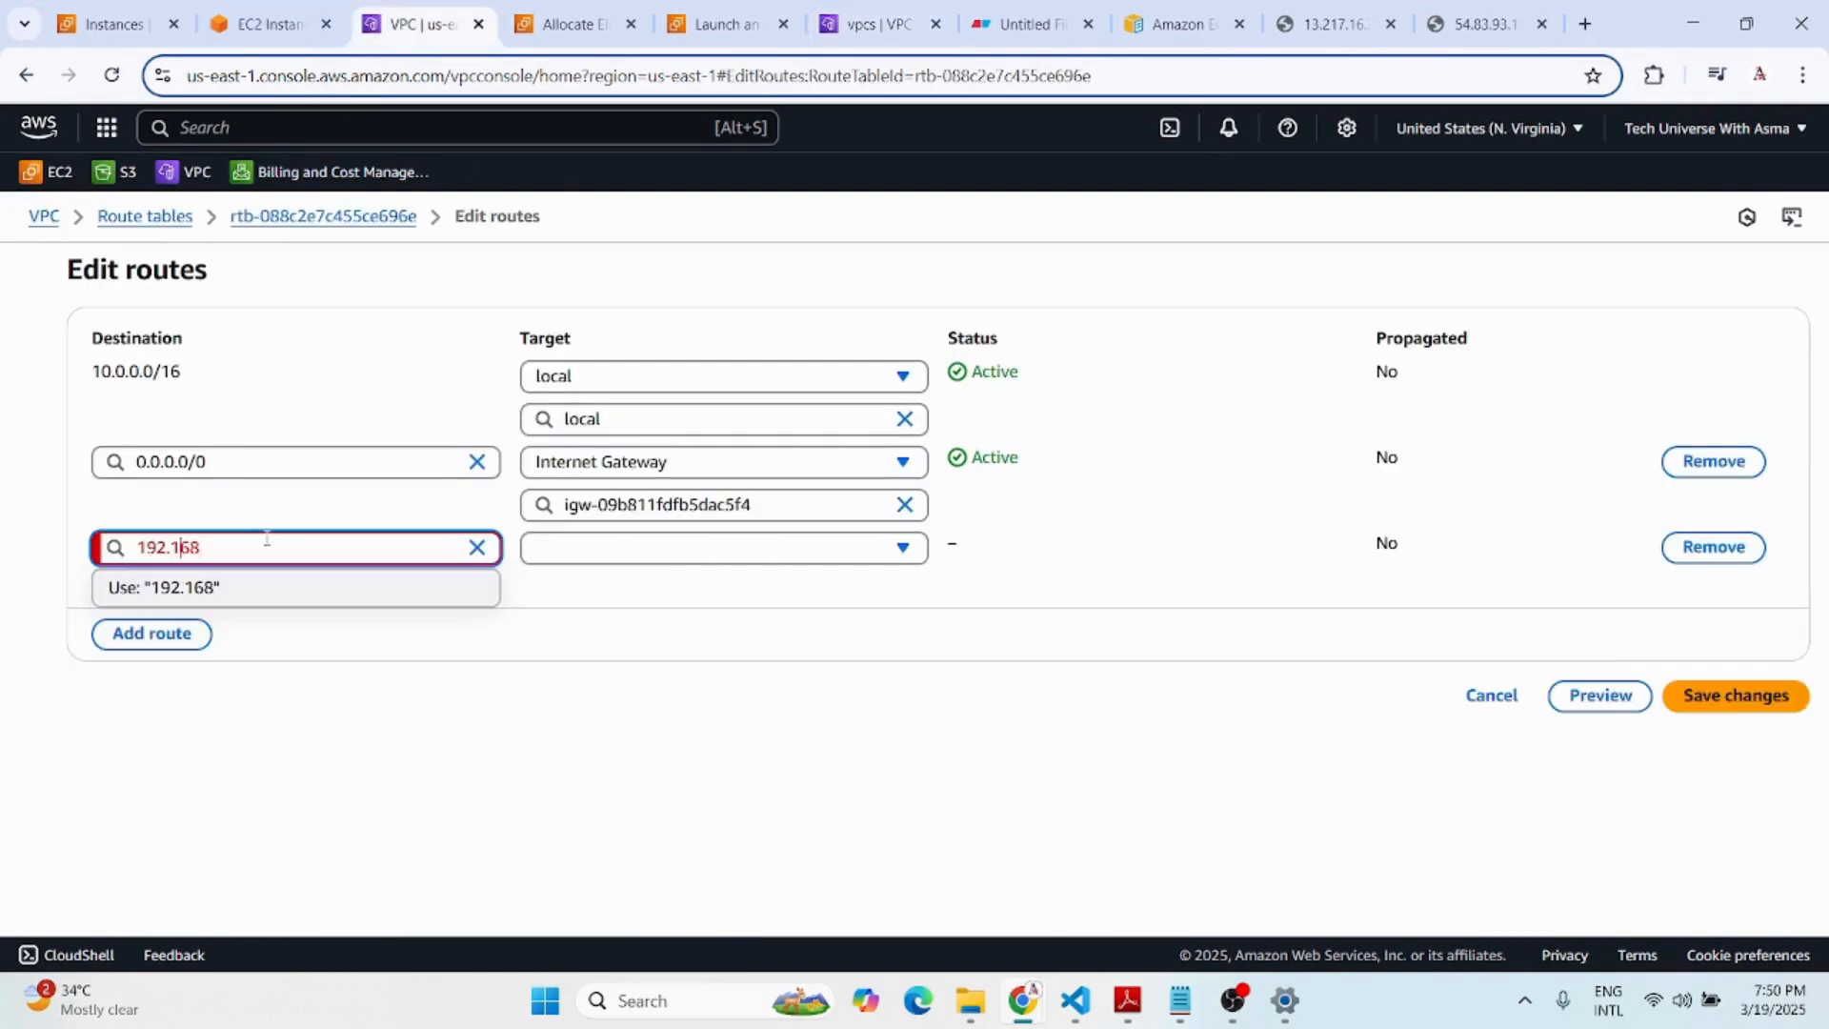
text(.0.0/16)
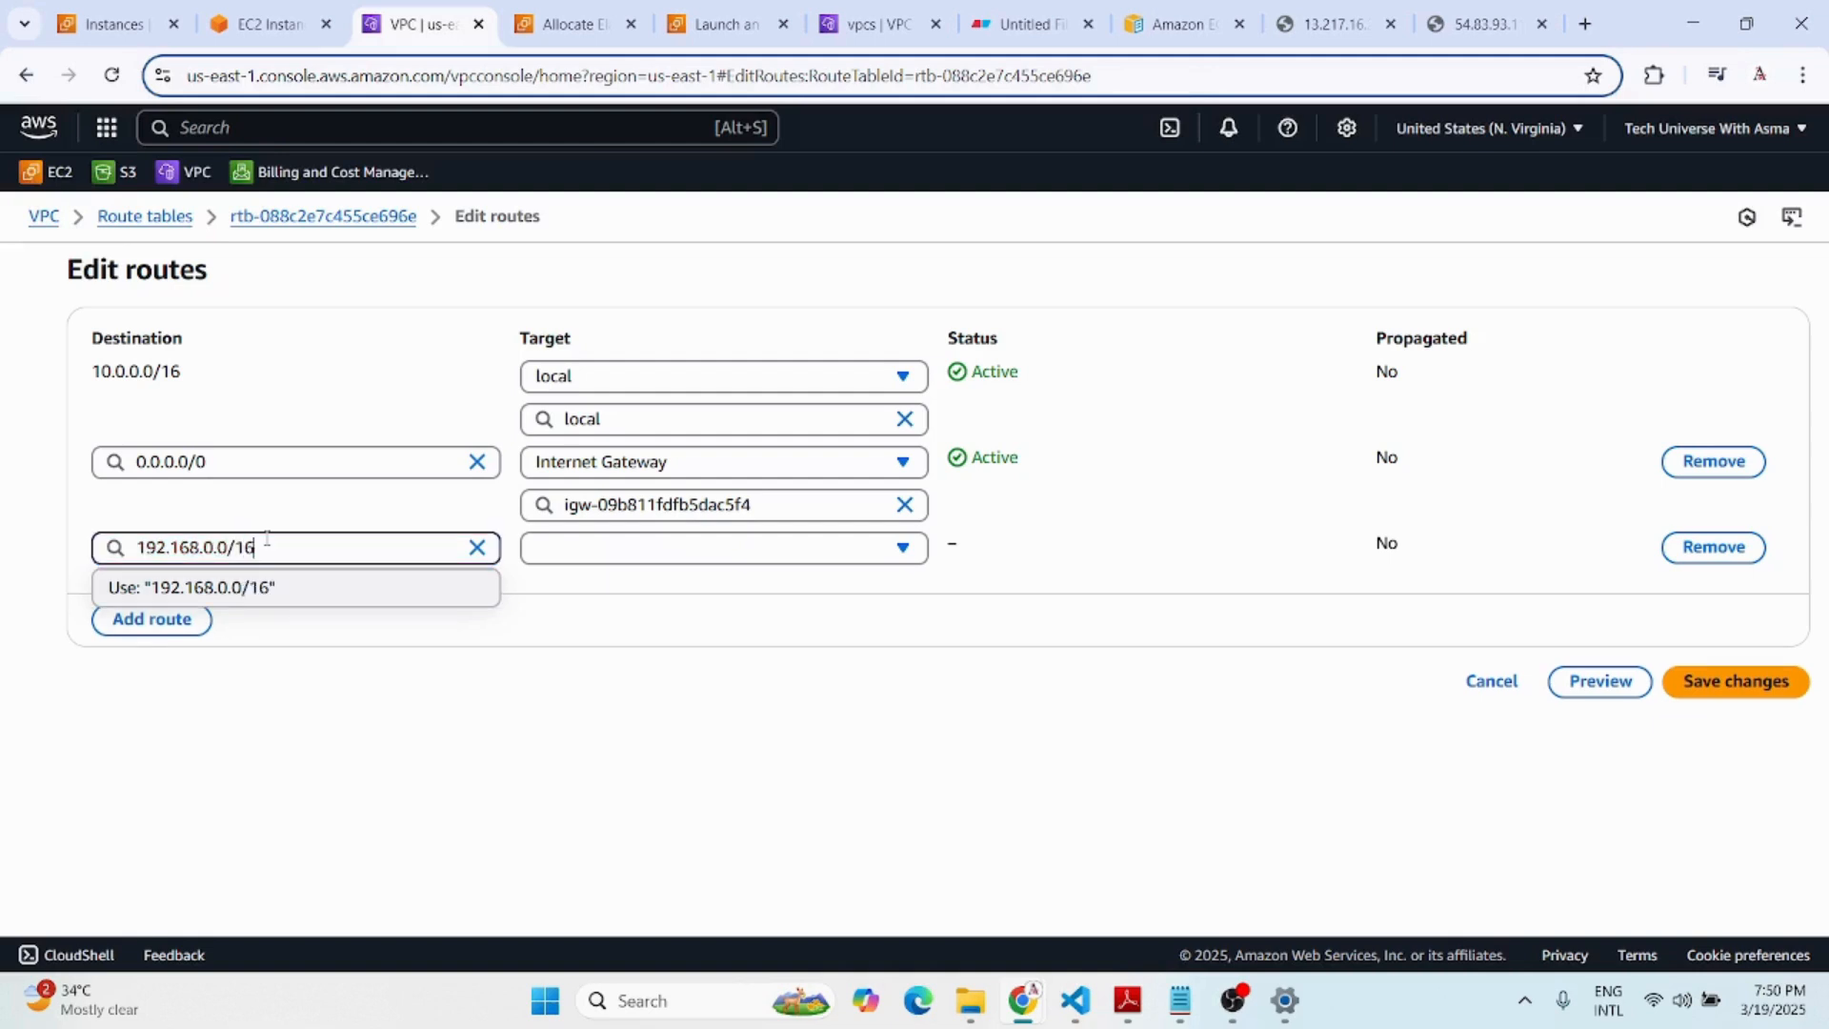
click(249, 587)
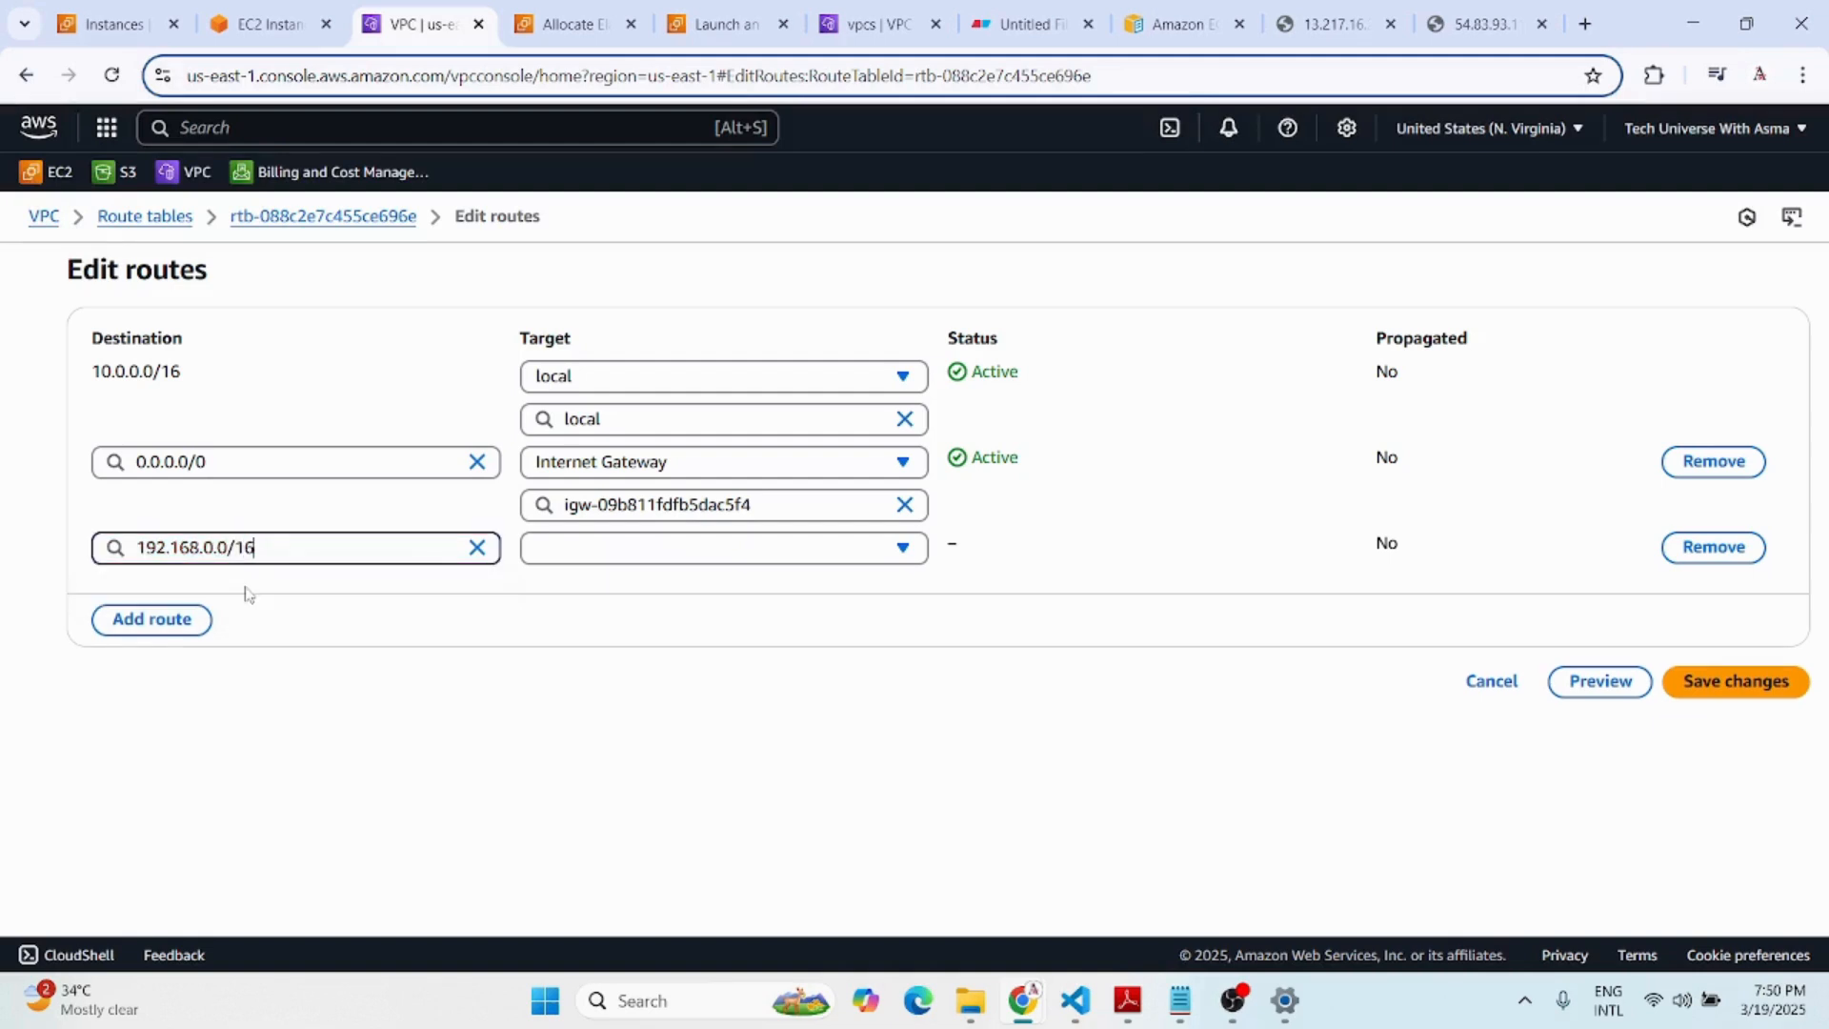
Set the 192.168.0.0/16 route's target to the peering connection my-demo-peering.
click(583, 556)
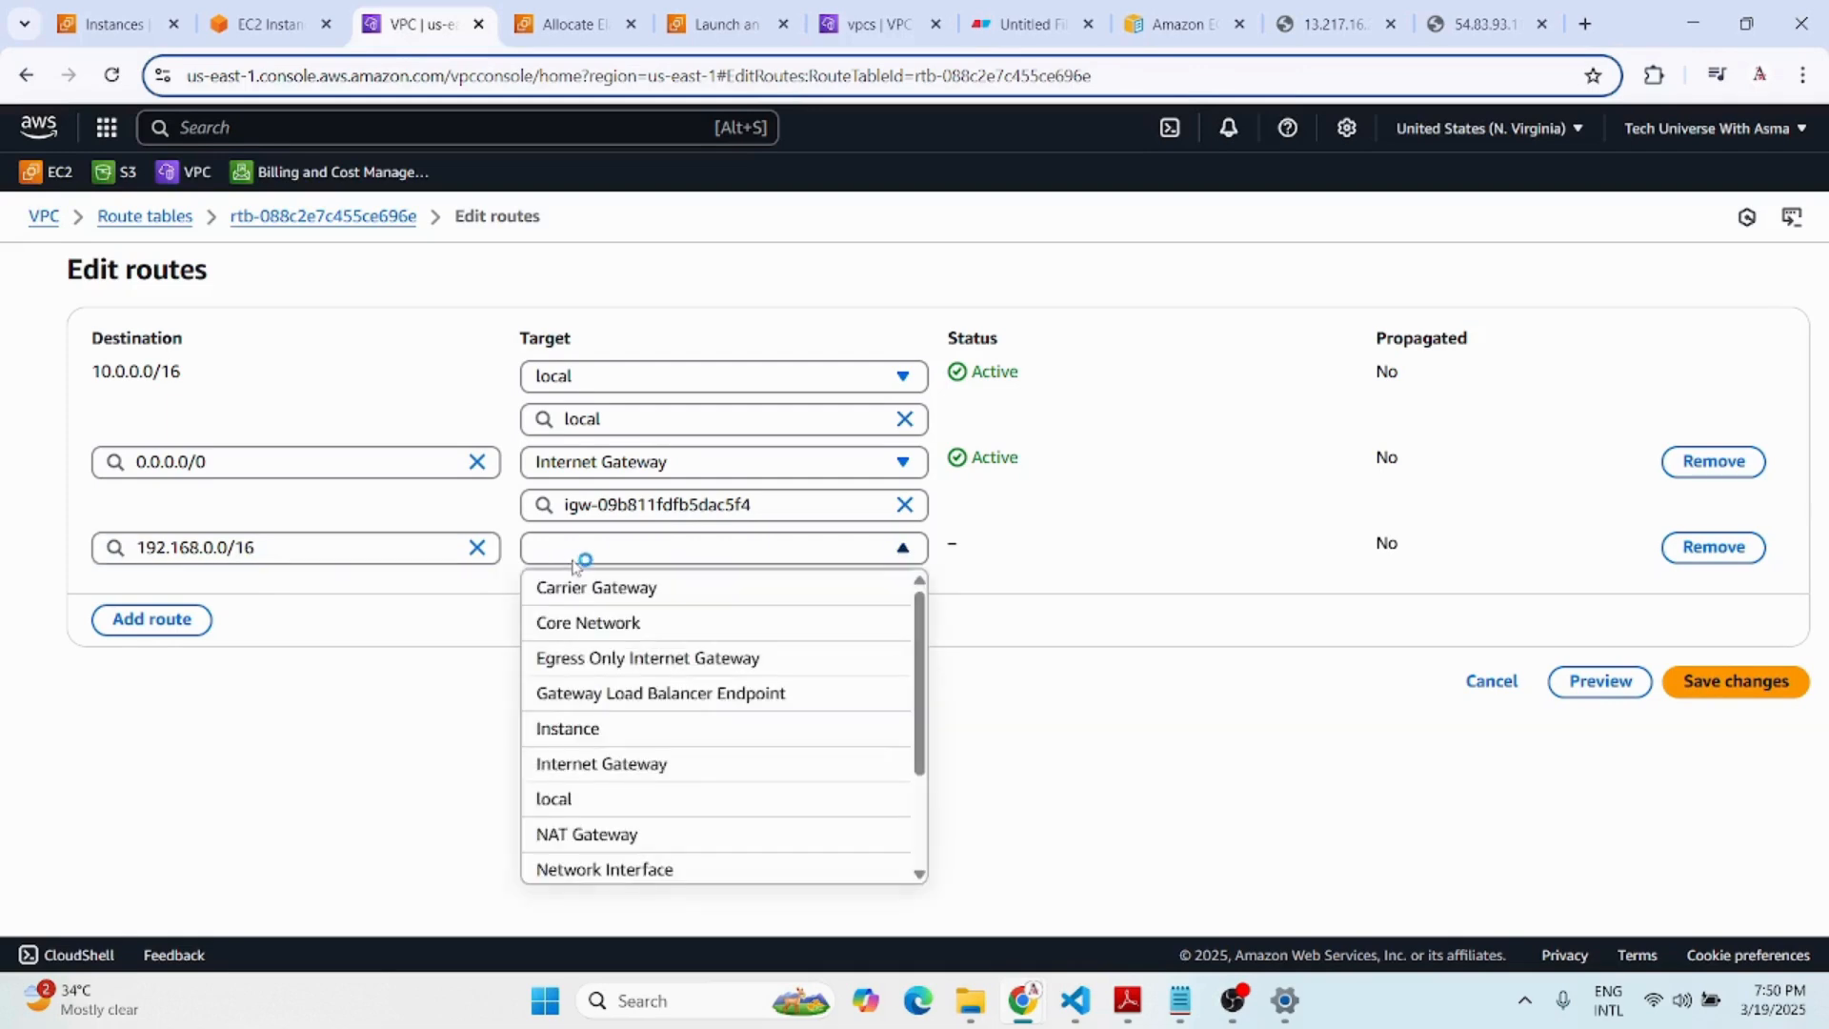
scroll(624, 836, down, 3)
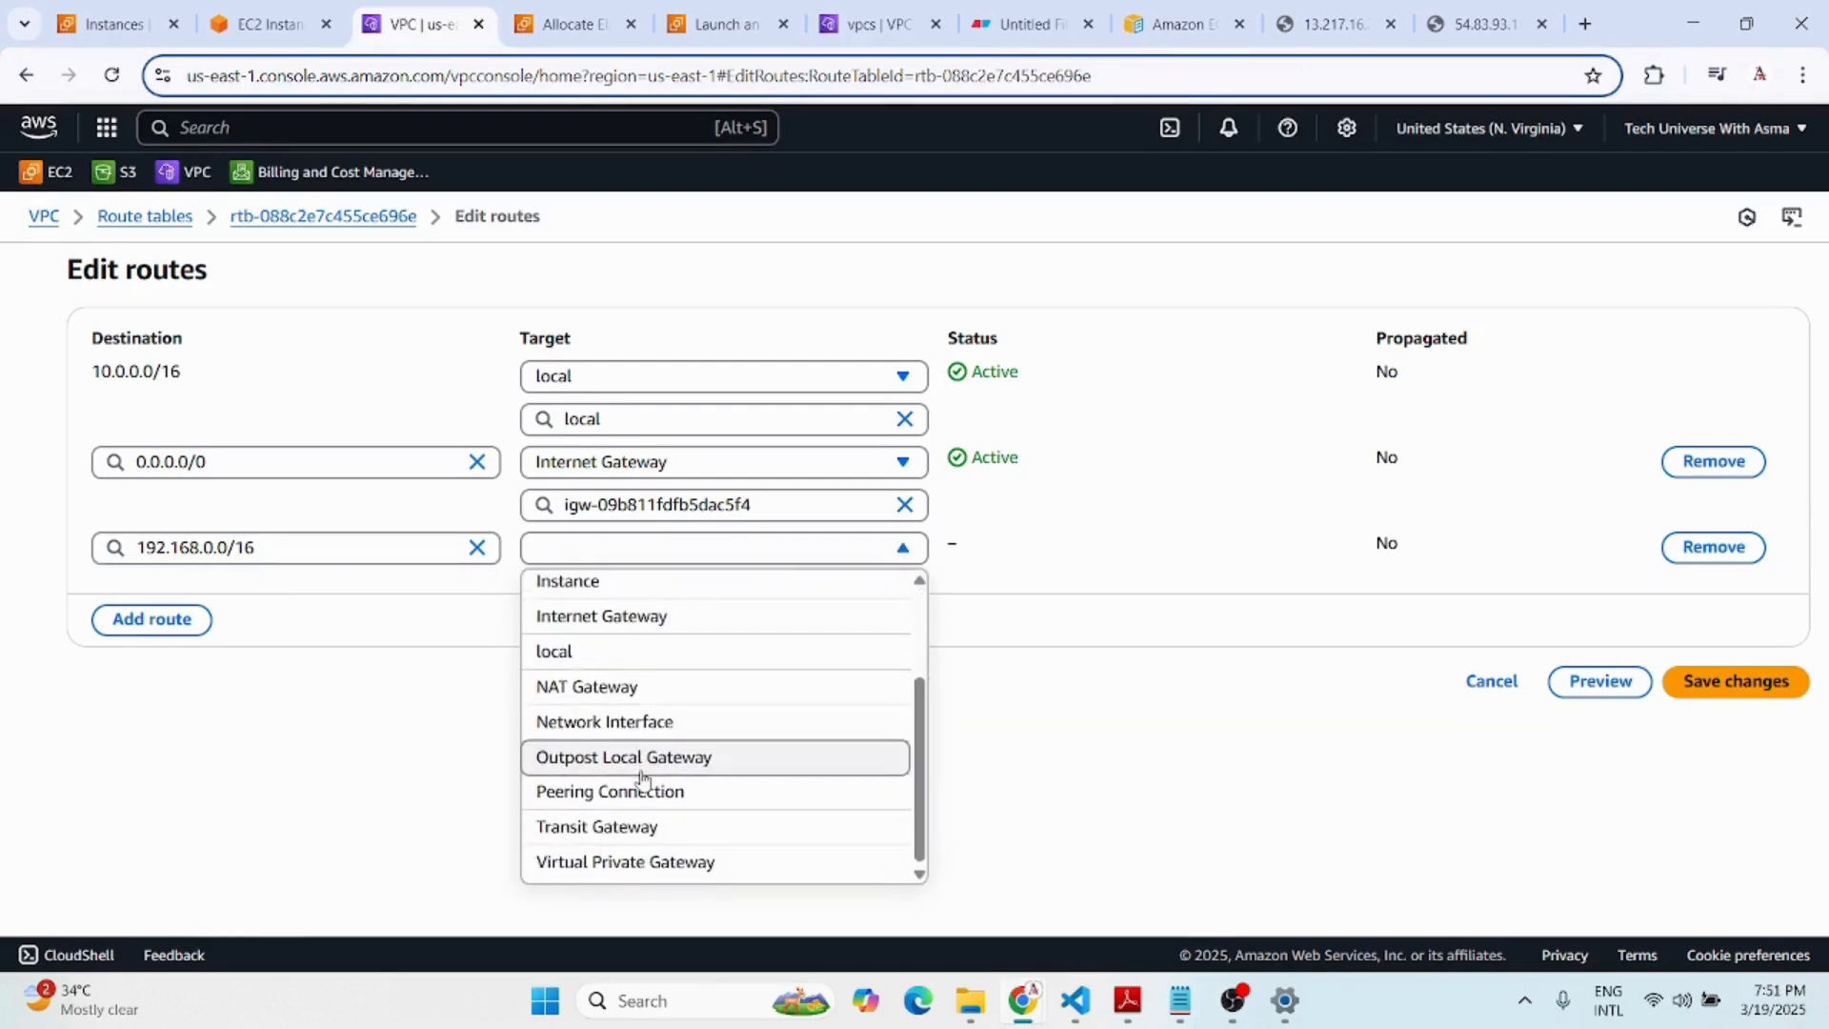
click(641, 789)
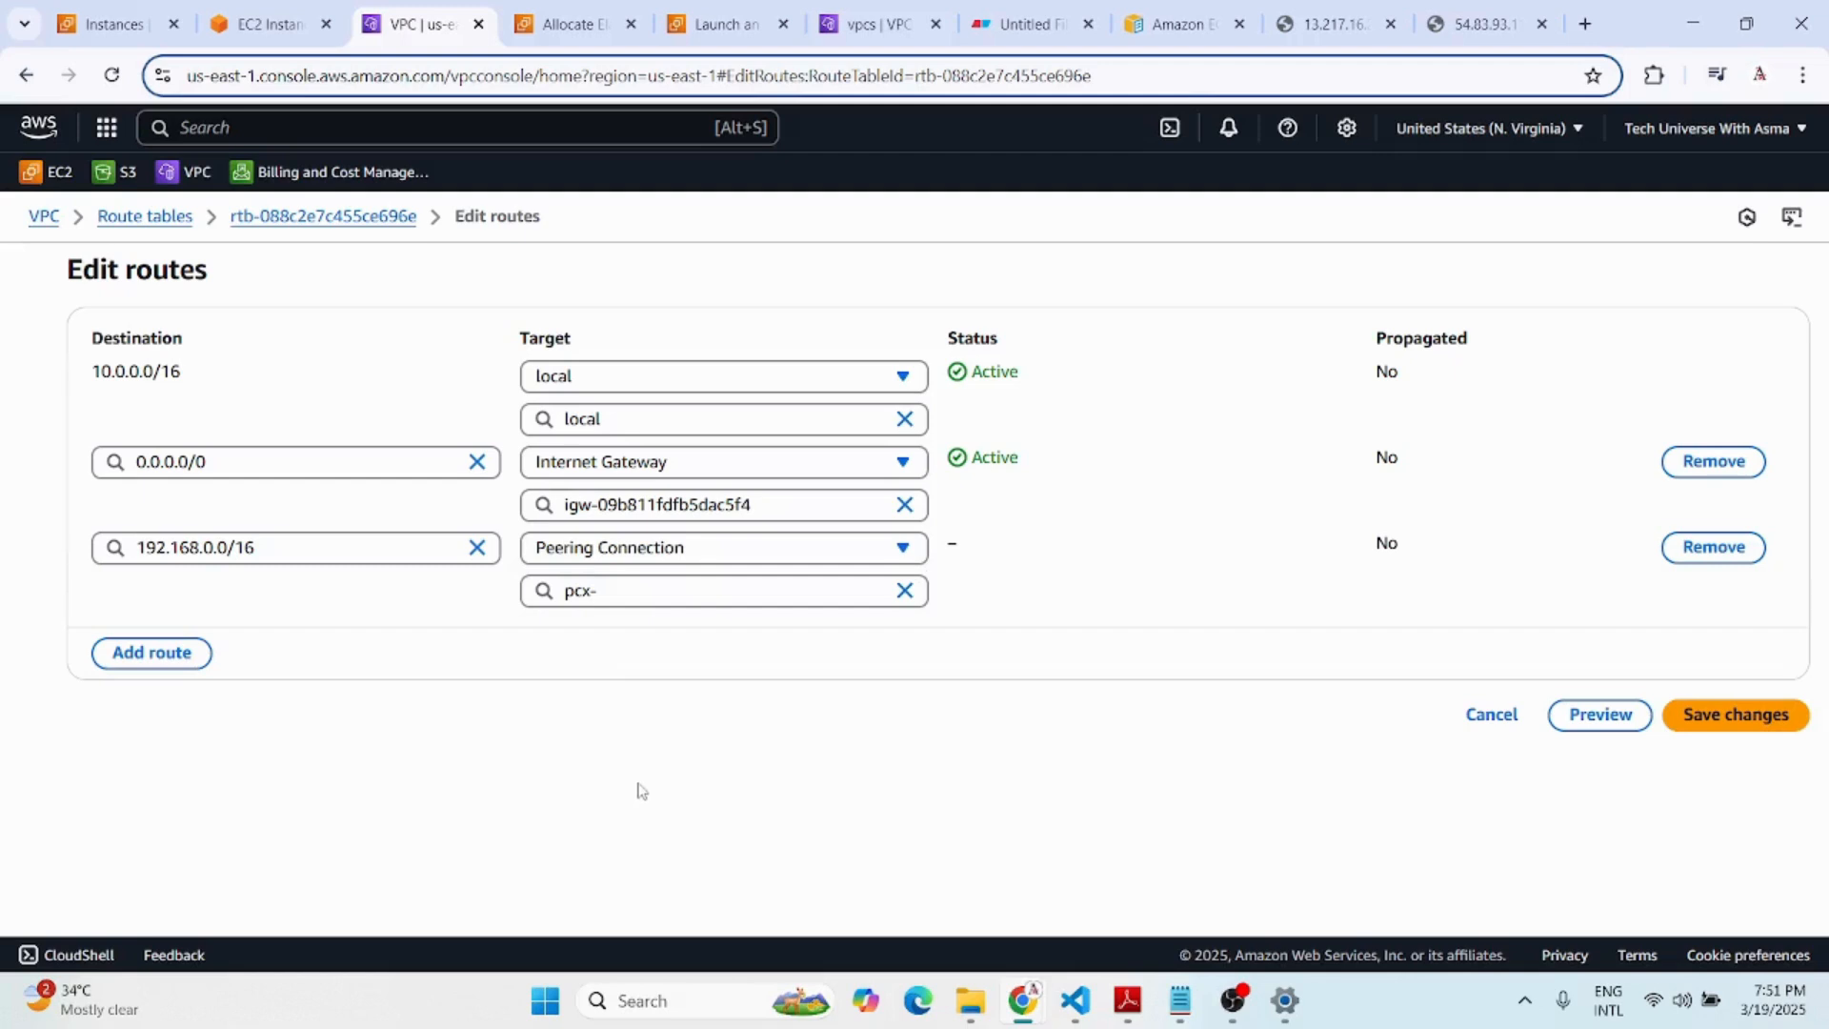
click(647, 597)
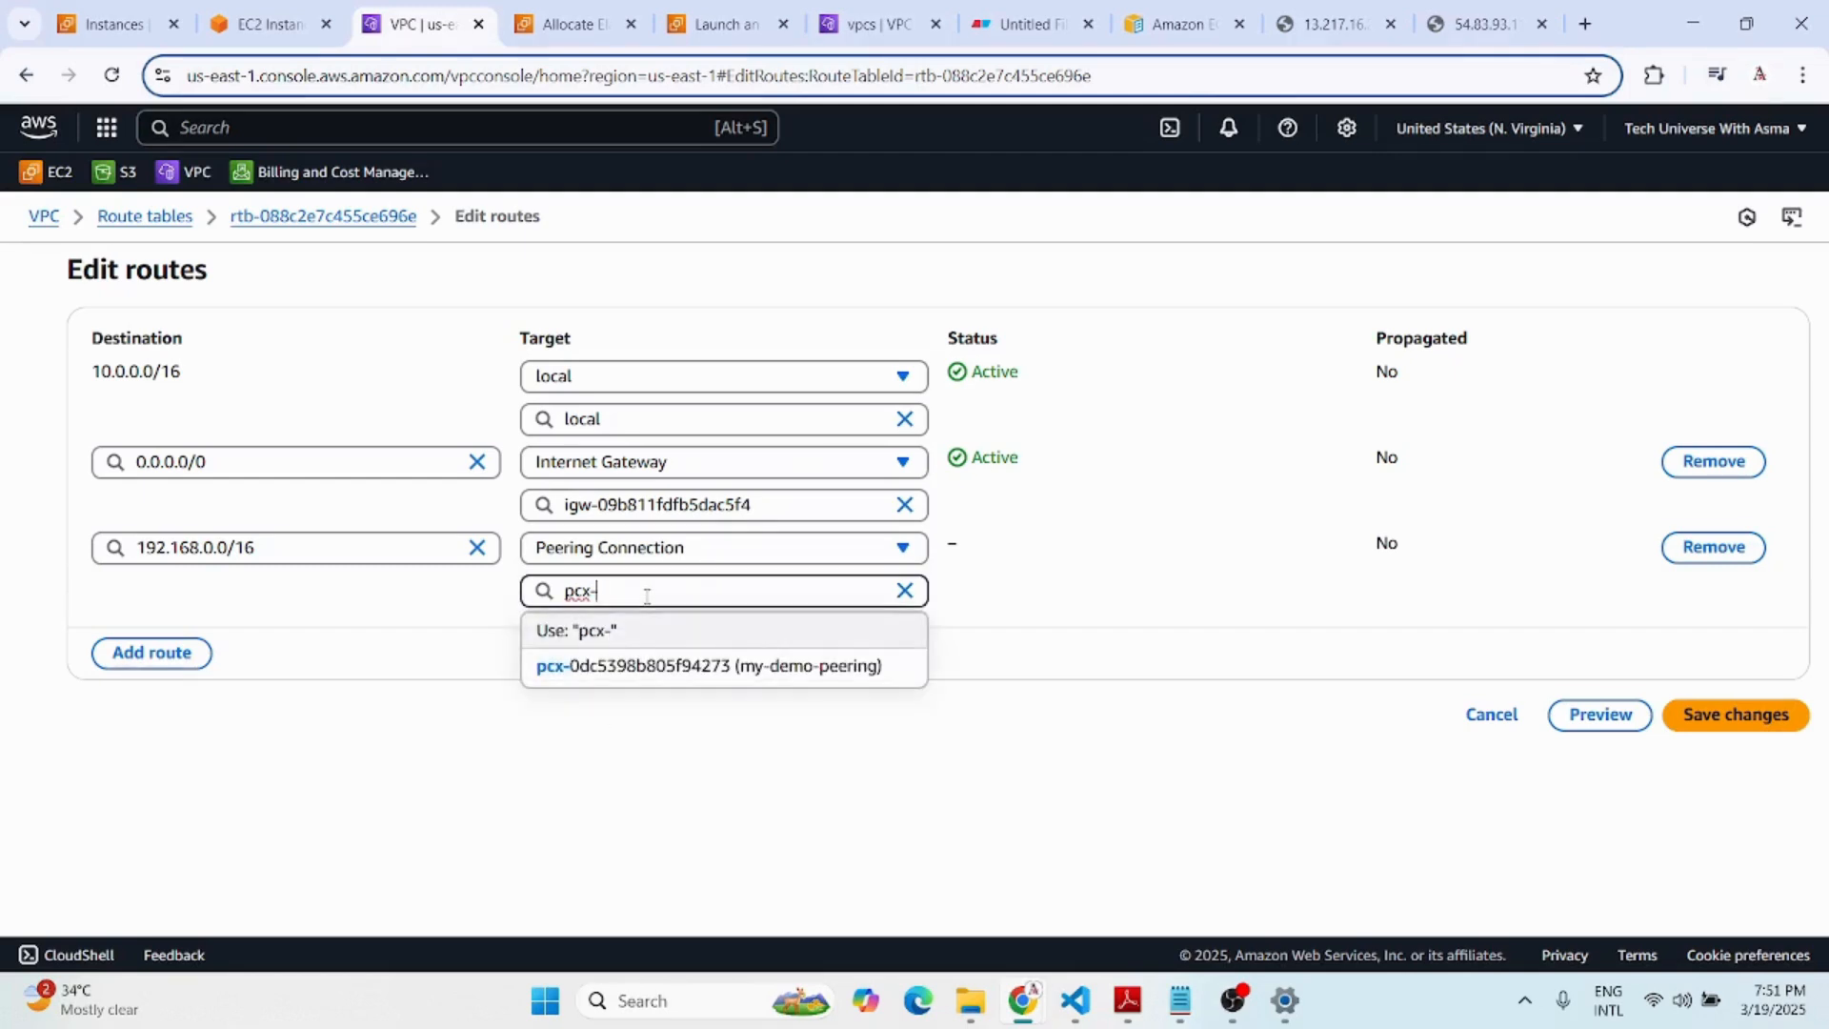
click(799, 667)
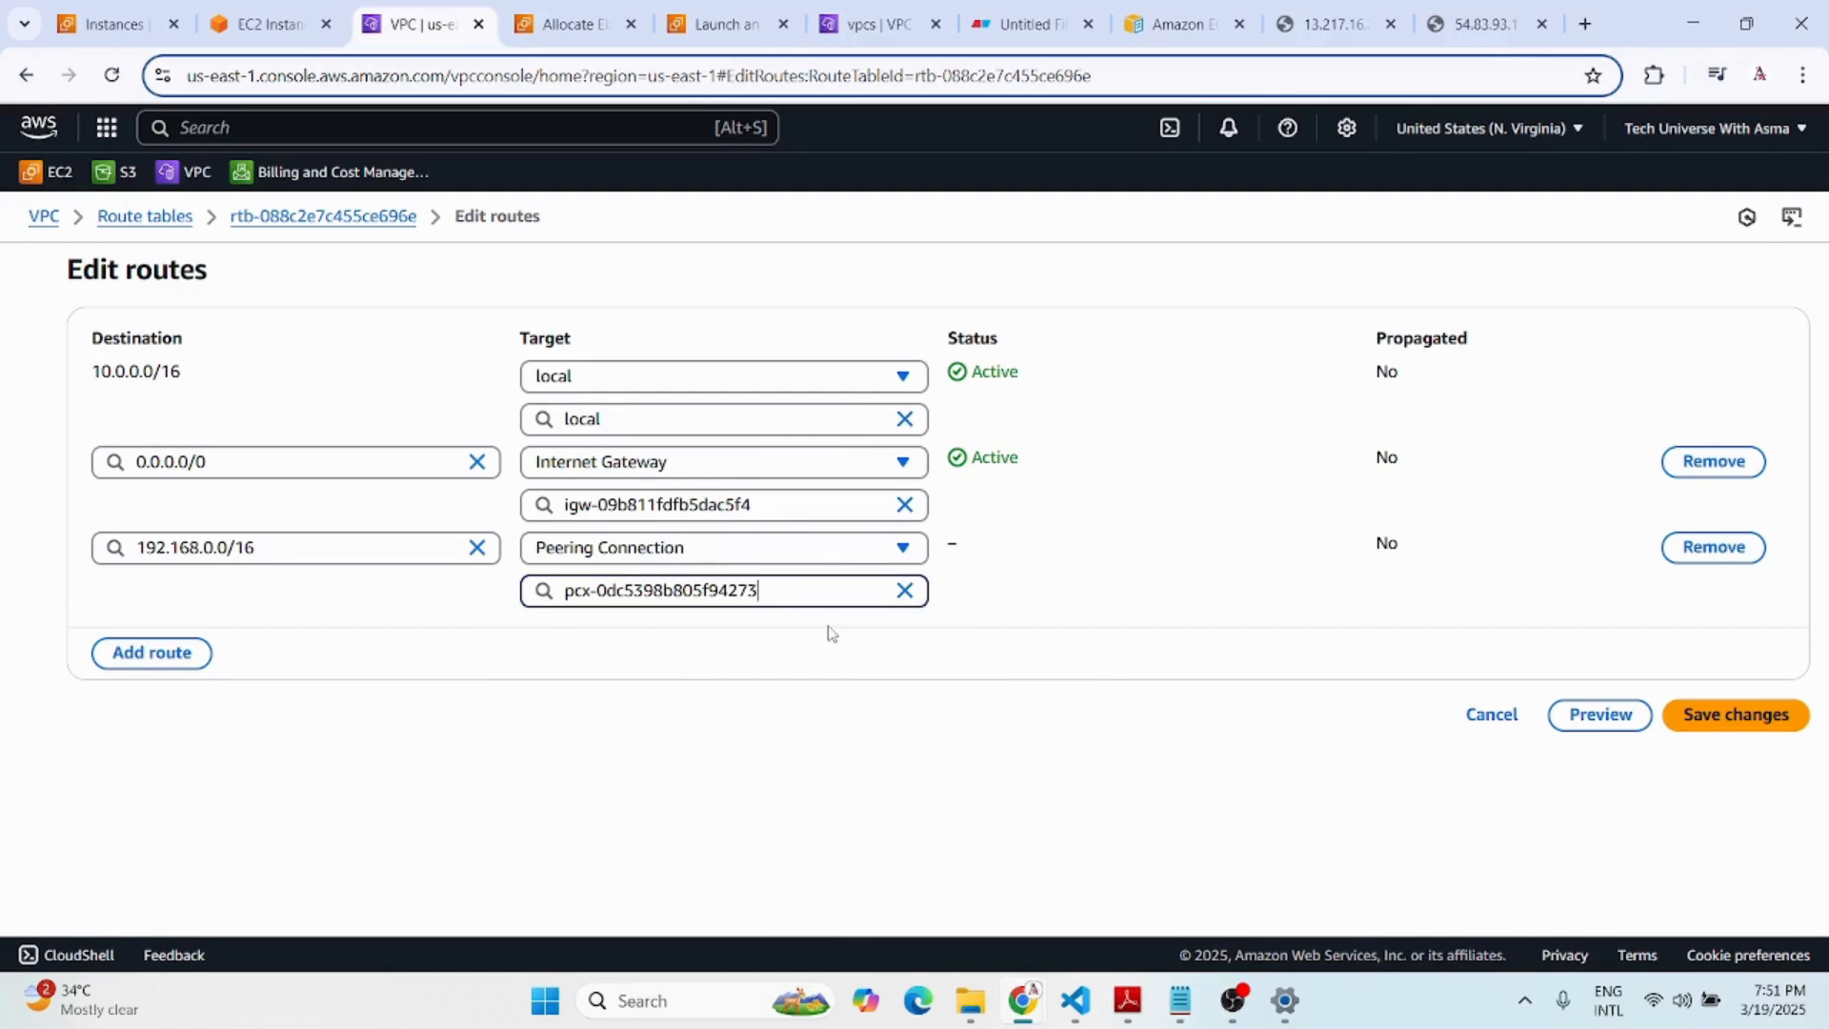
Save the edited routes of the my-rt-A route table.
click(1712, 725)
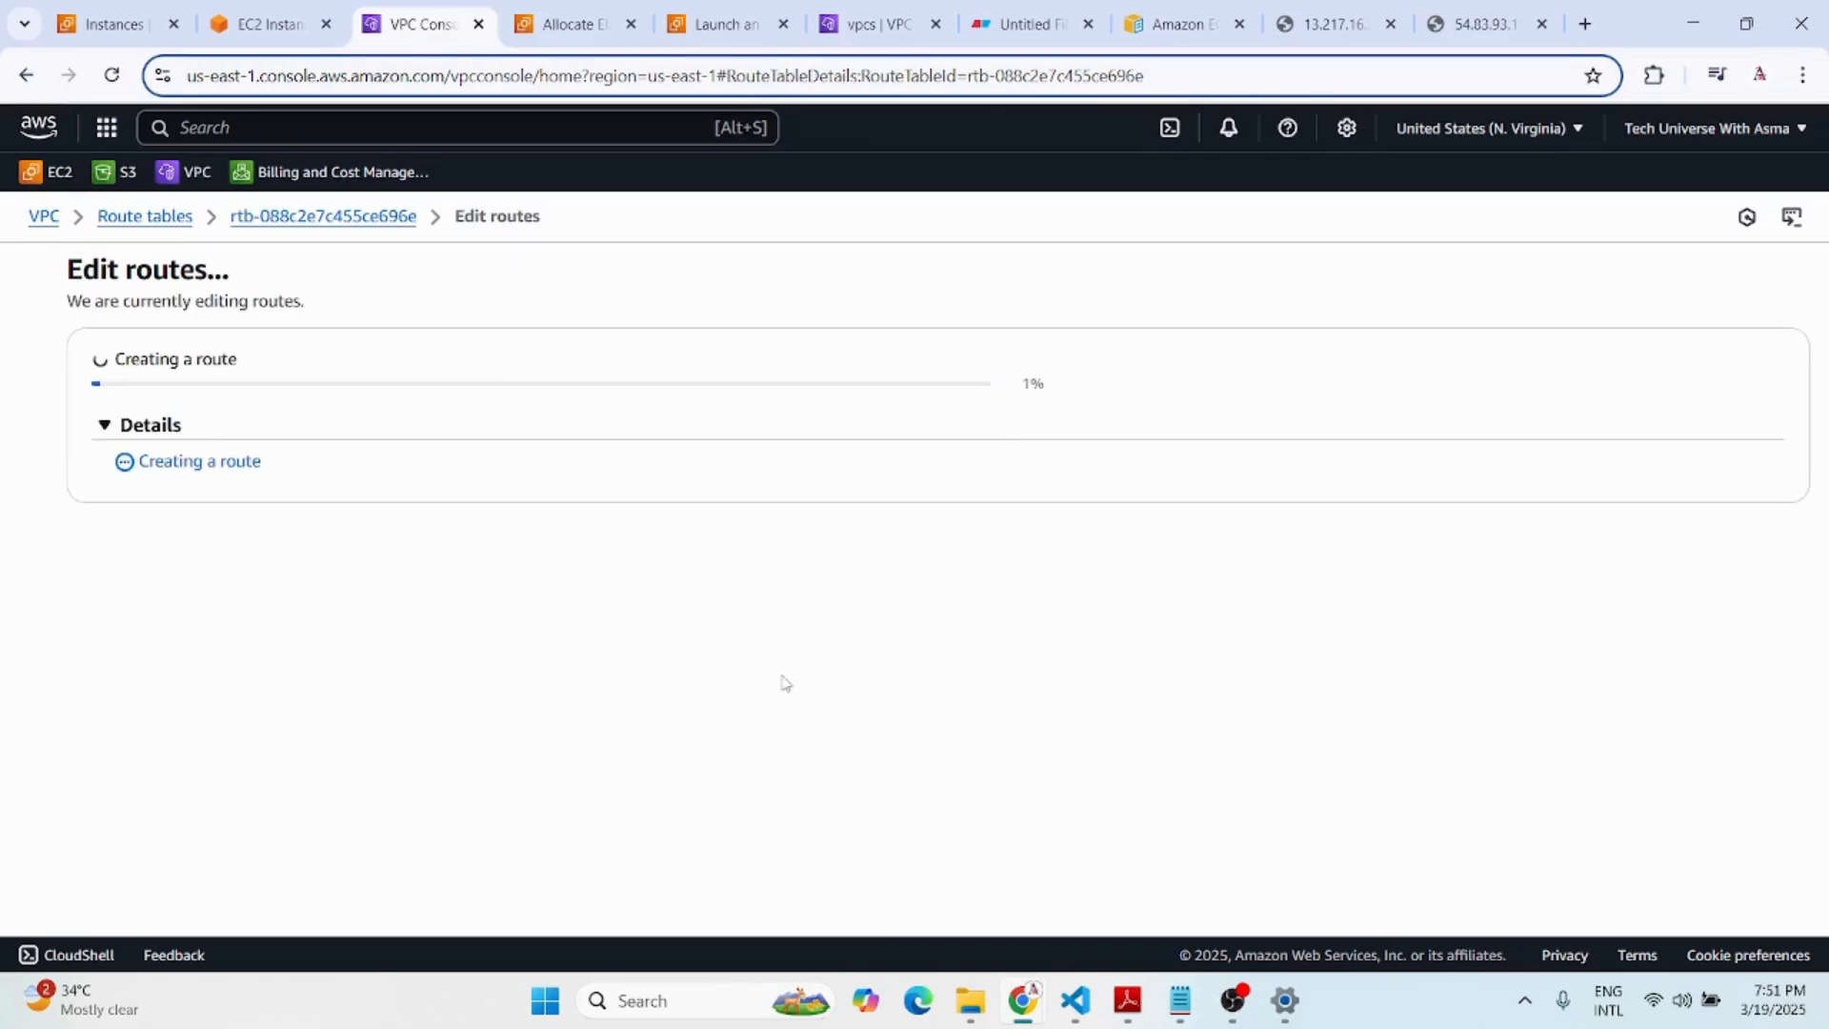
scroll(1272, 738, down, 1)
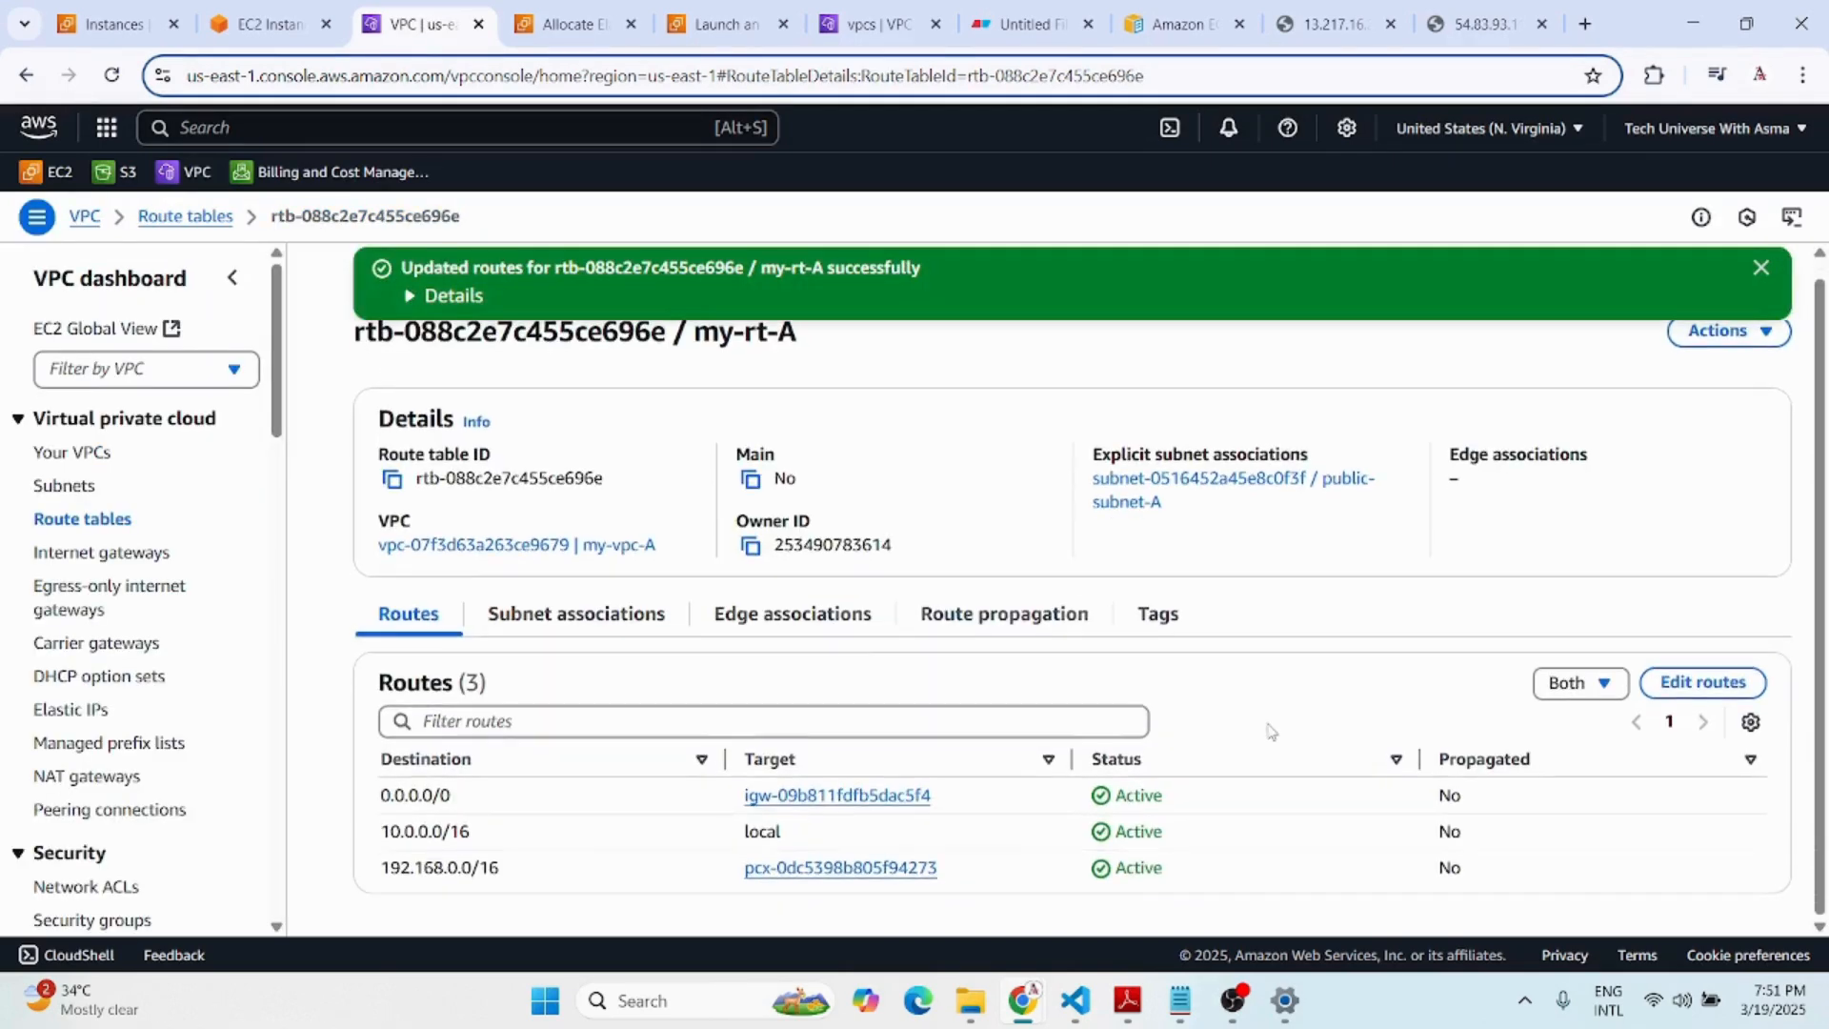
Ping 192.168.0.71 again from my-instance-A1's terminal, let it run for a while and stop it.
click(232, 19)
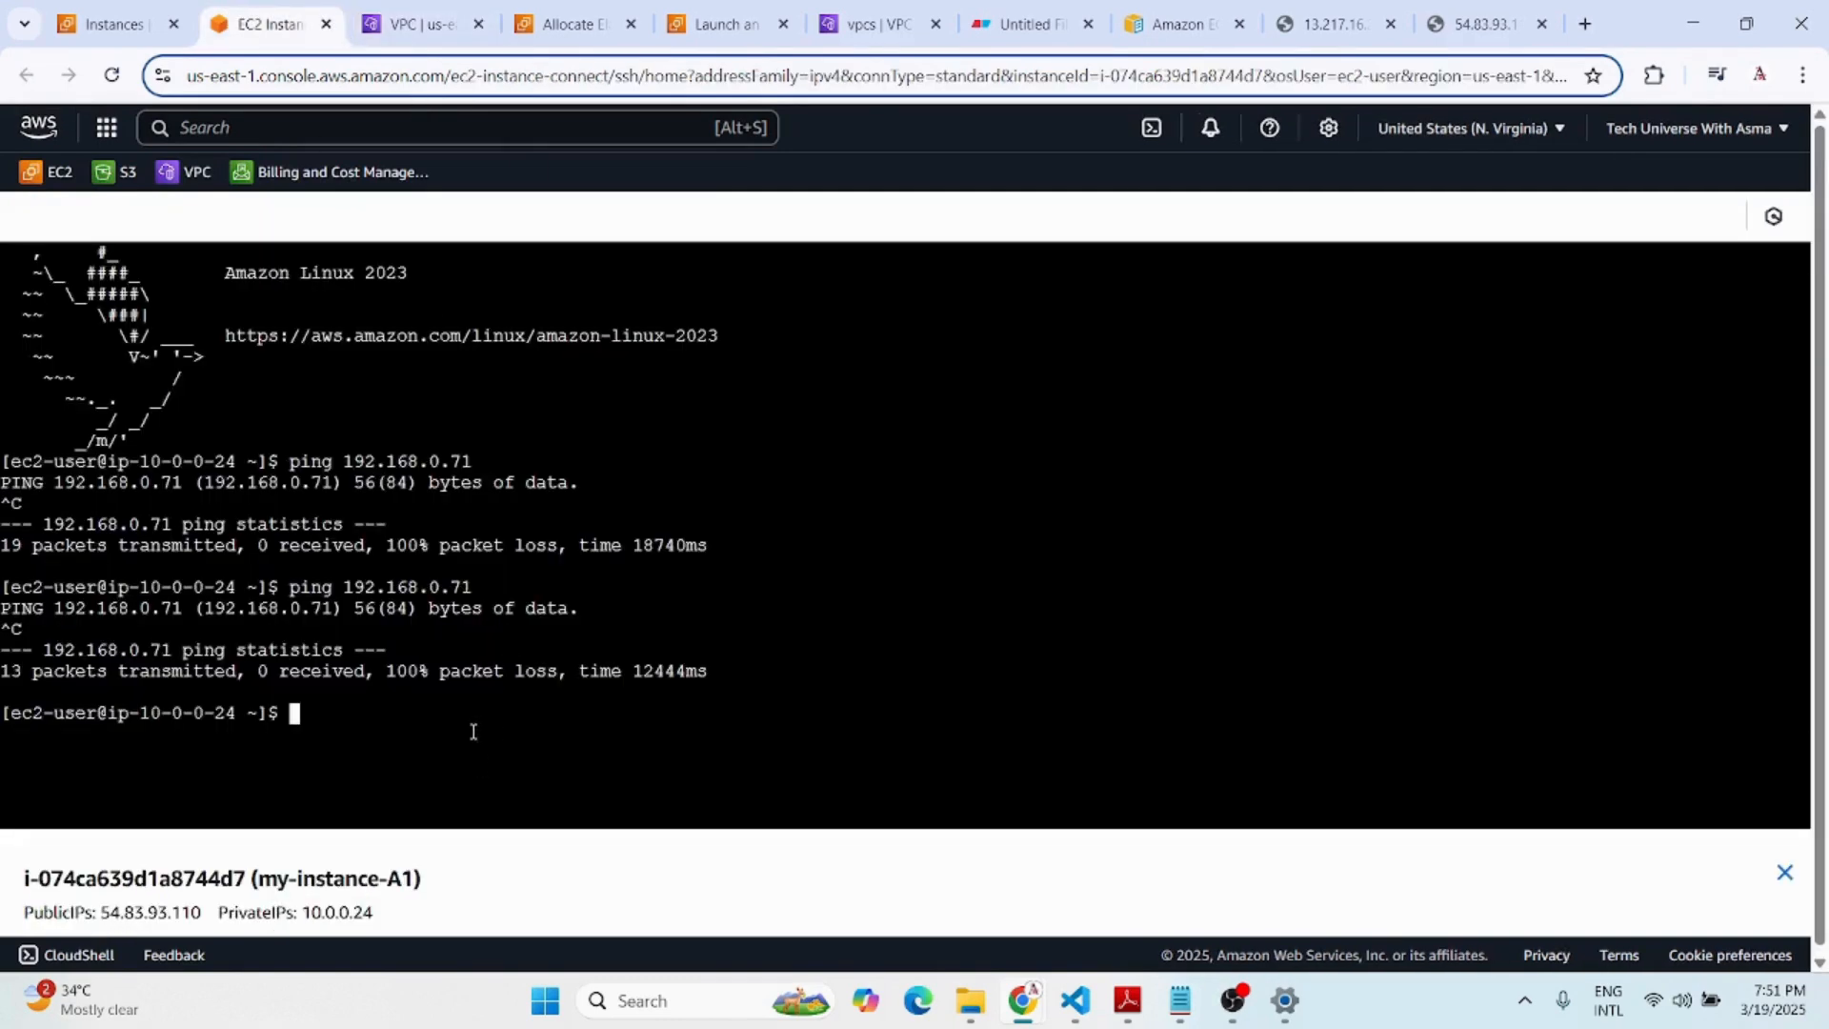
key(Up)
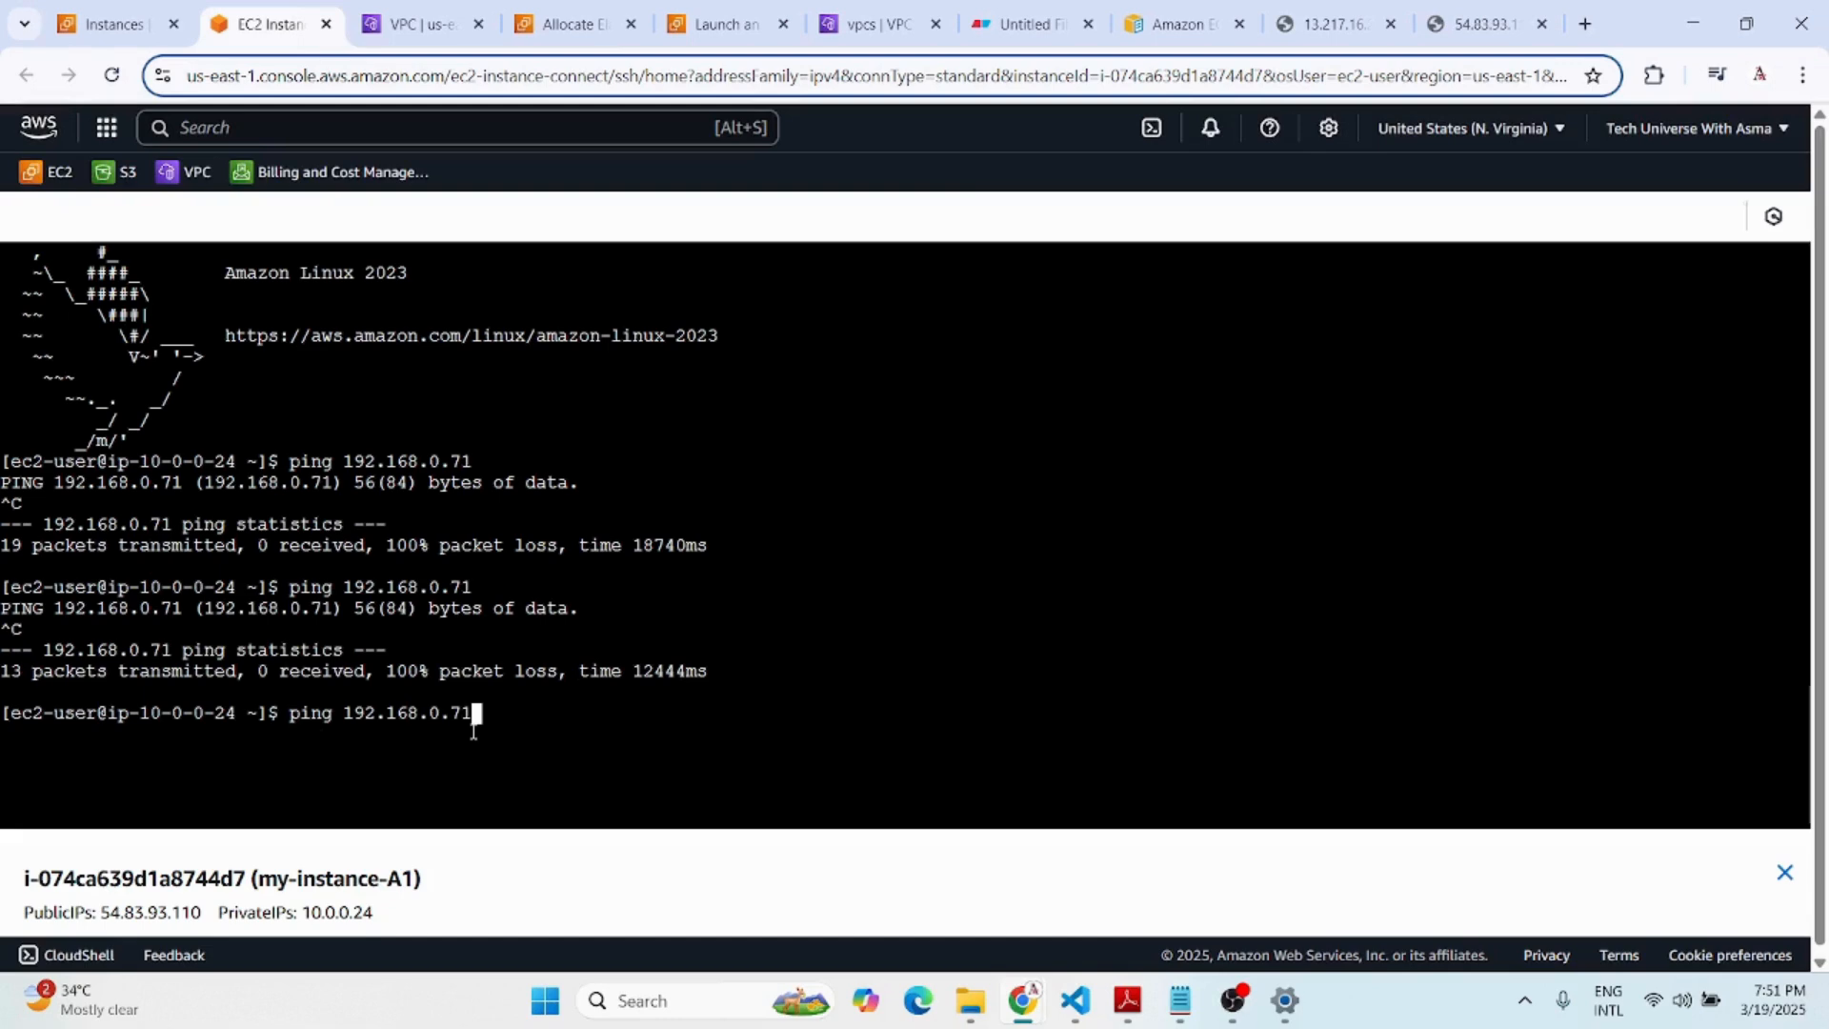
key(Return)
scroll(706, 690, down, 1)
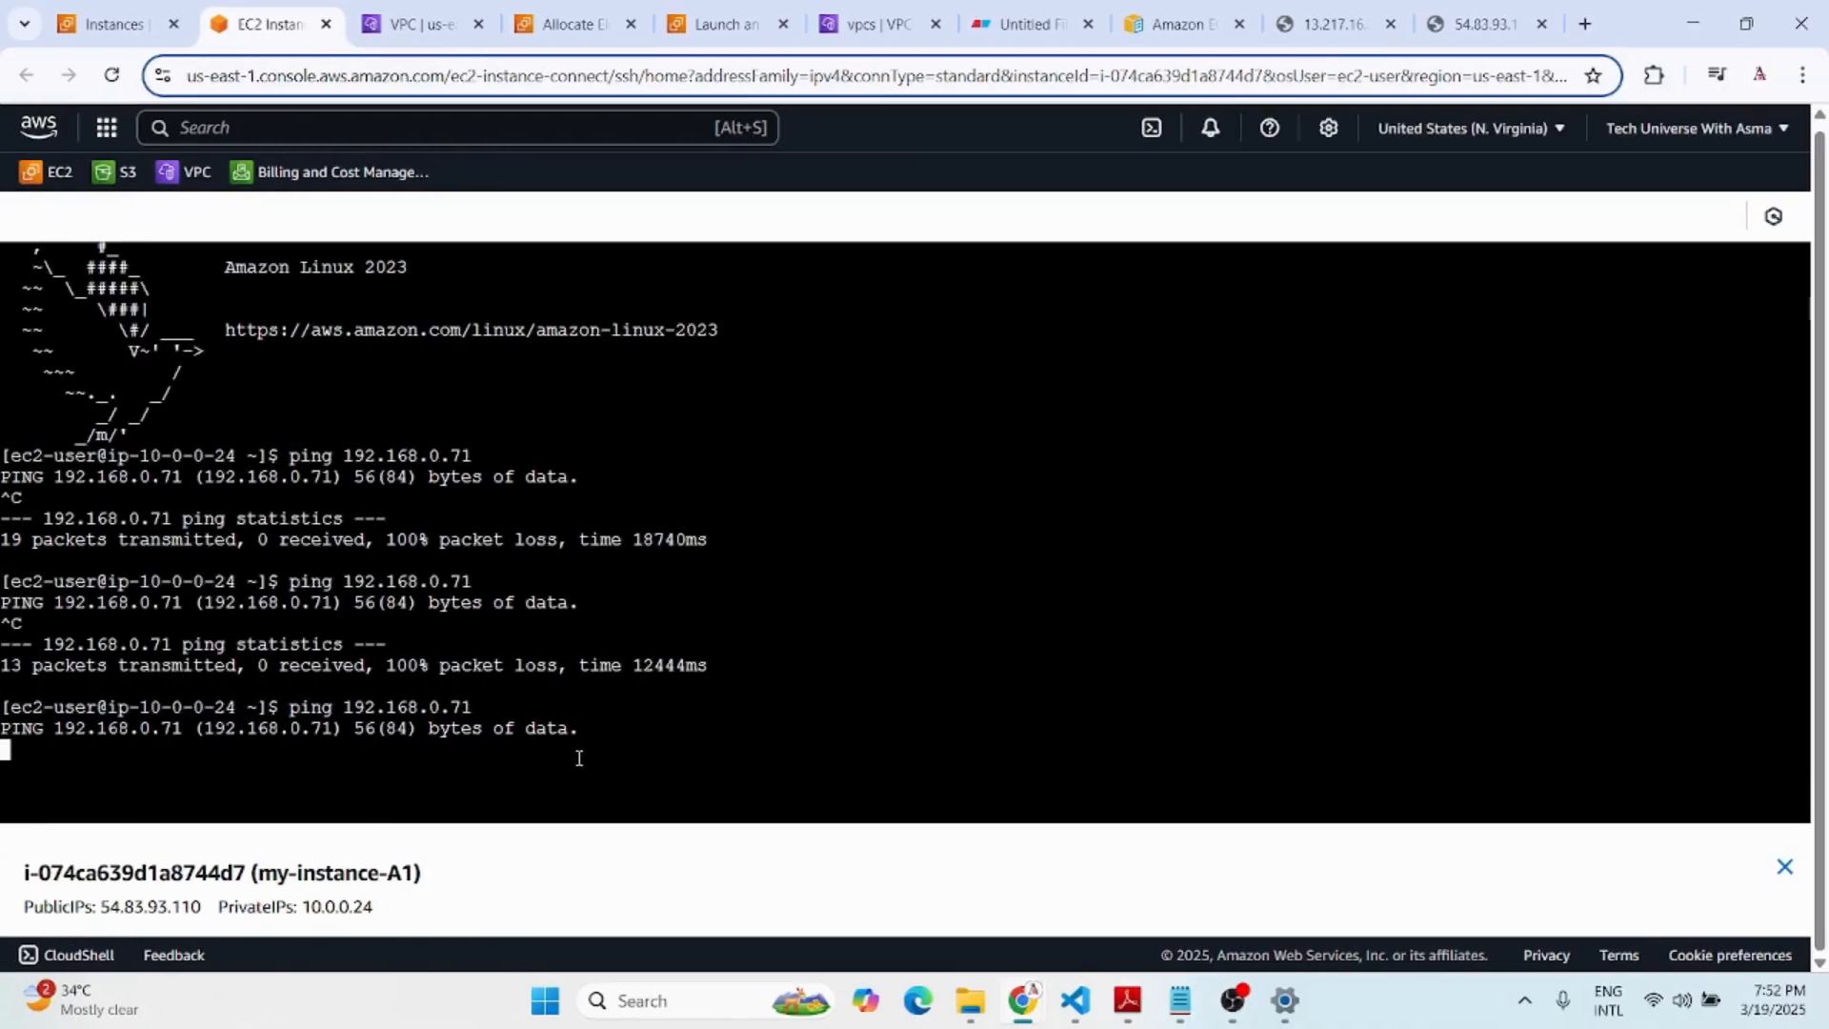
key(ctrl+c)
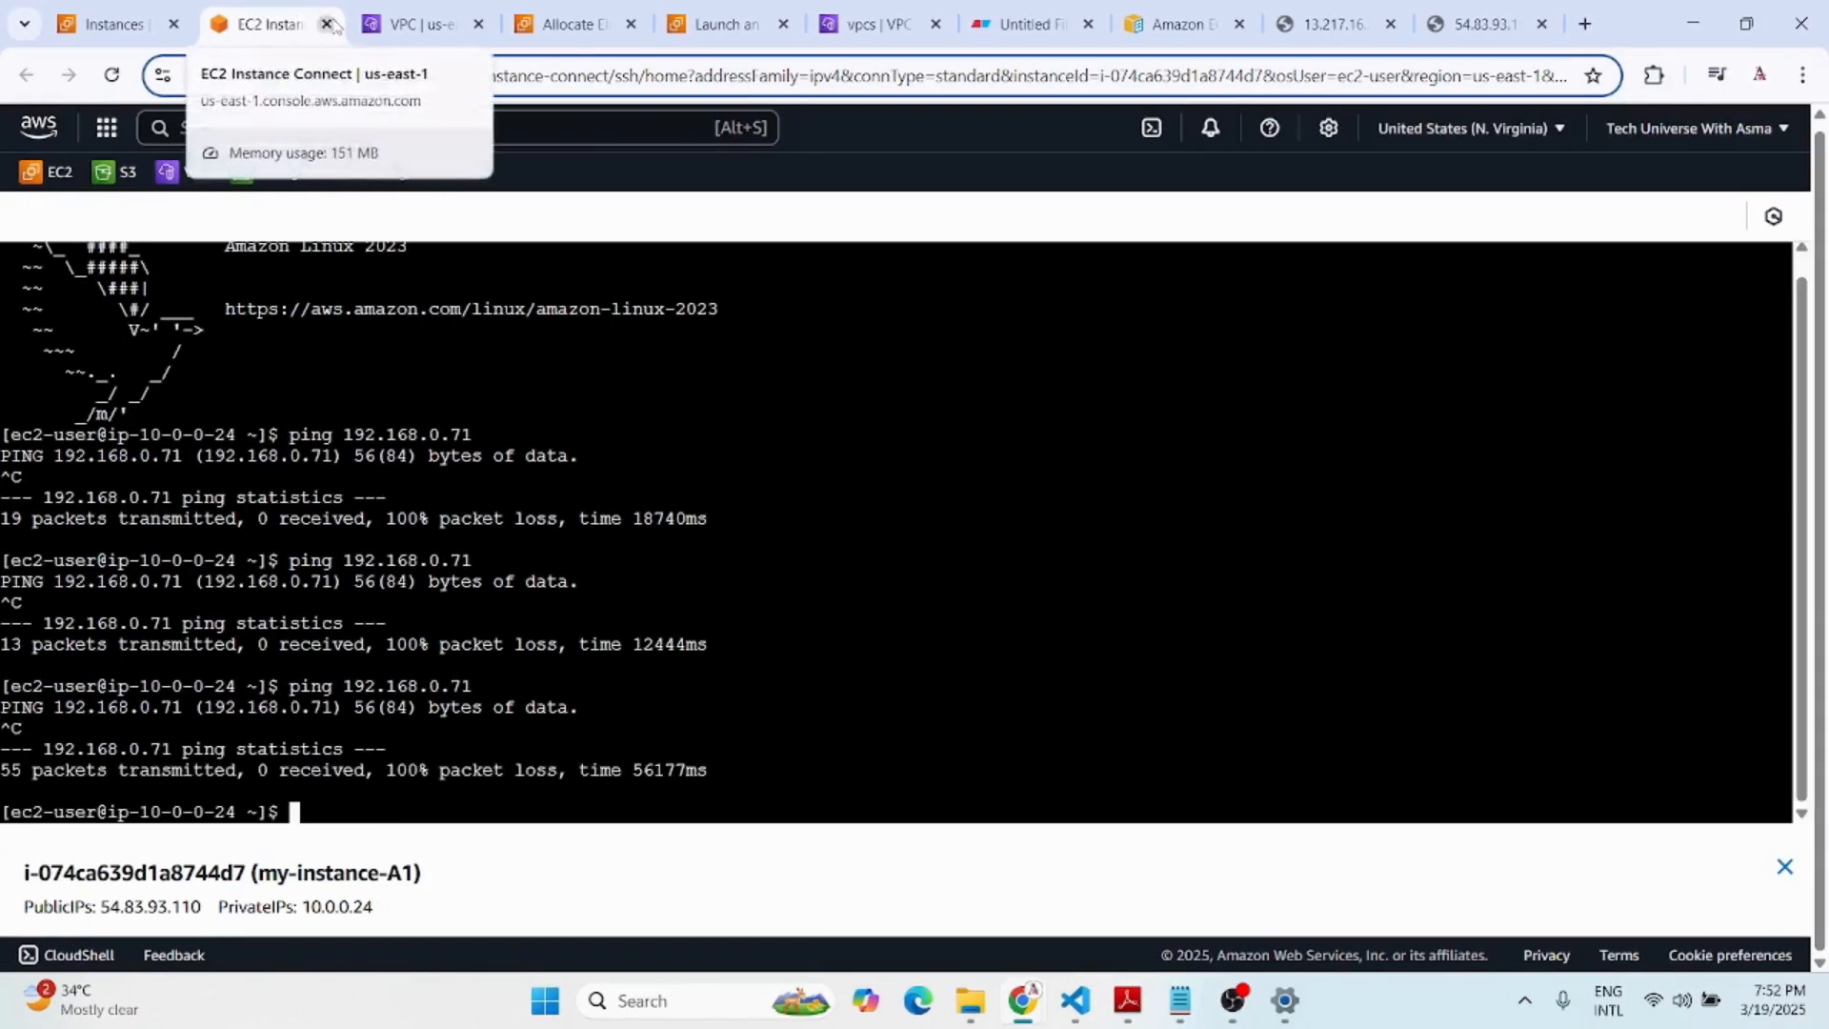
Check the architecture diagram and add a blank route to the my-rt-B route table.
click(434, 29)
click(1029, 24)
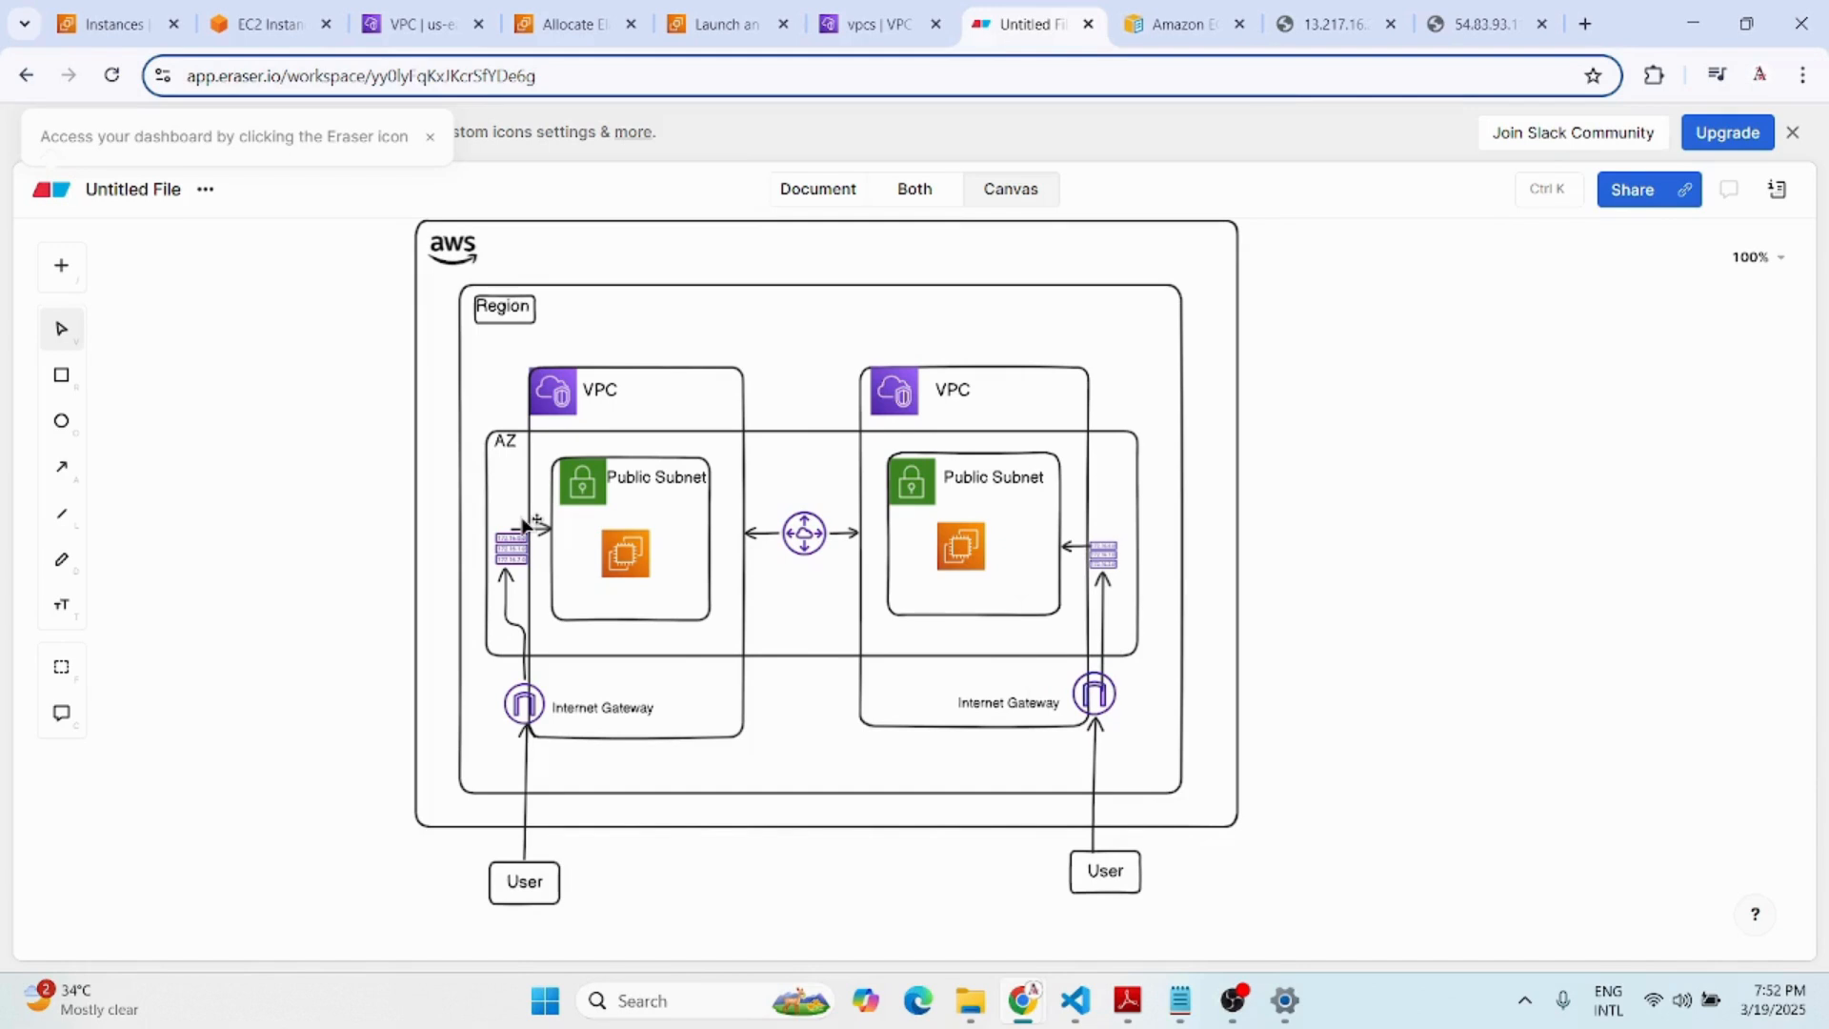
click(413, 24)
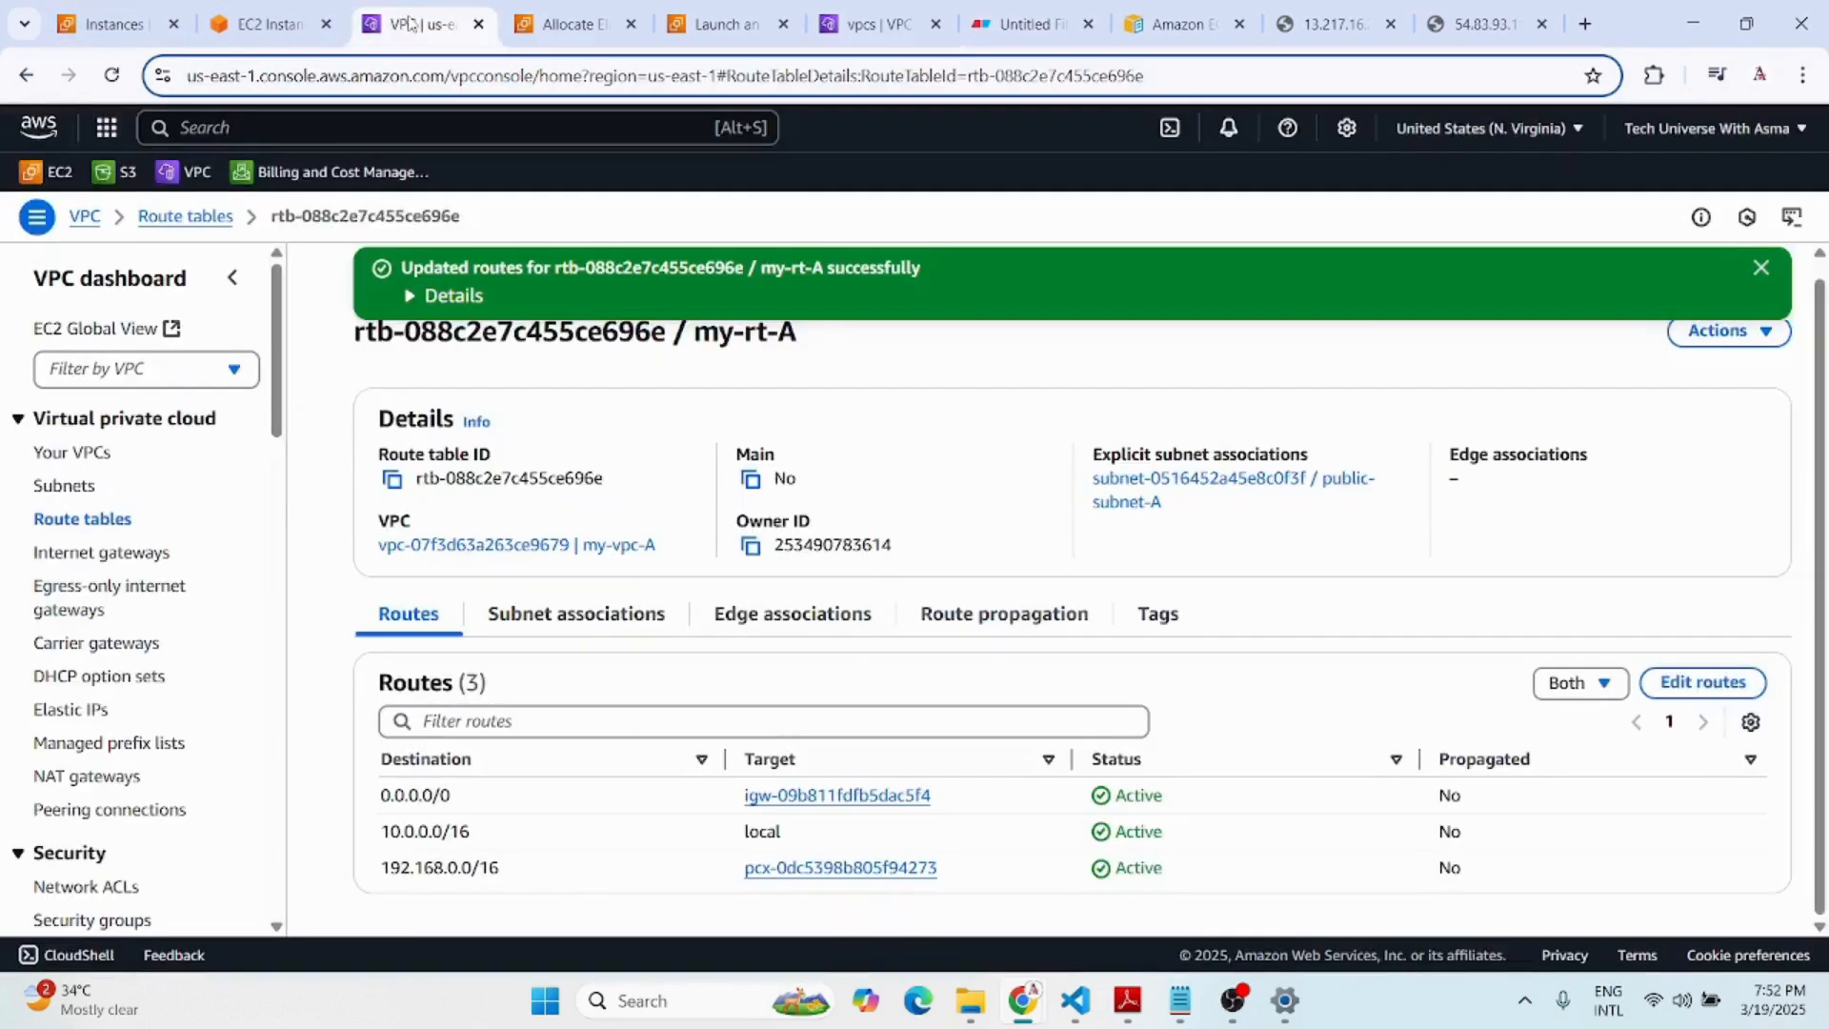
click(95, 521)
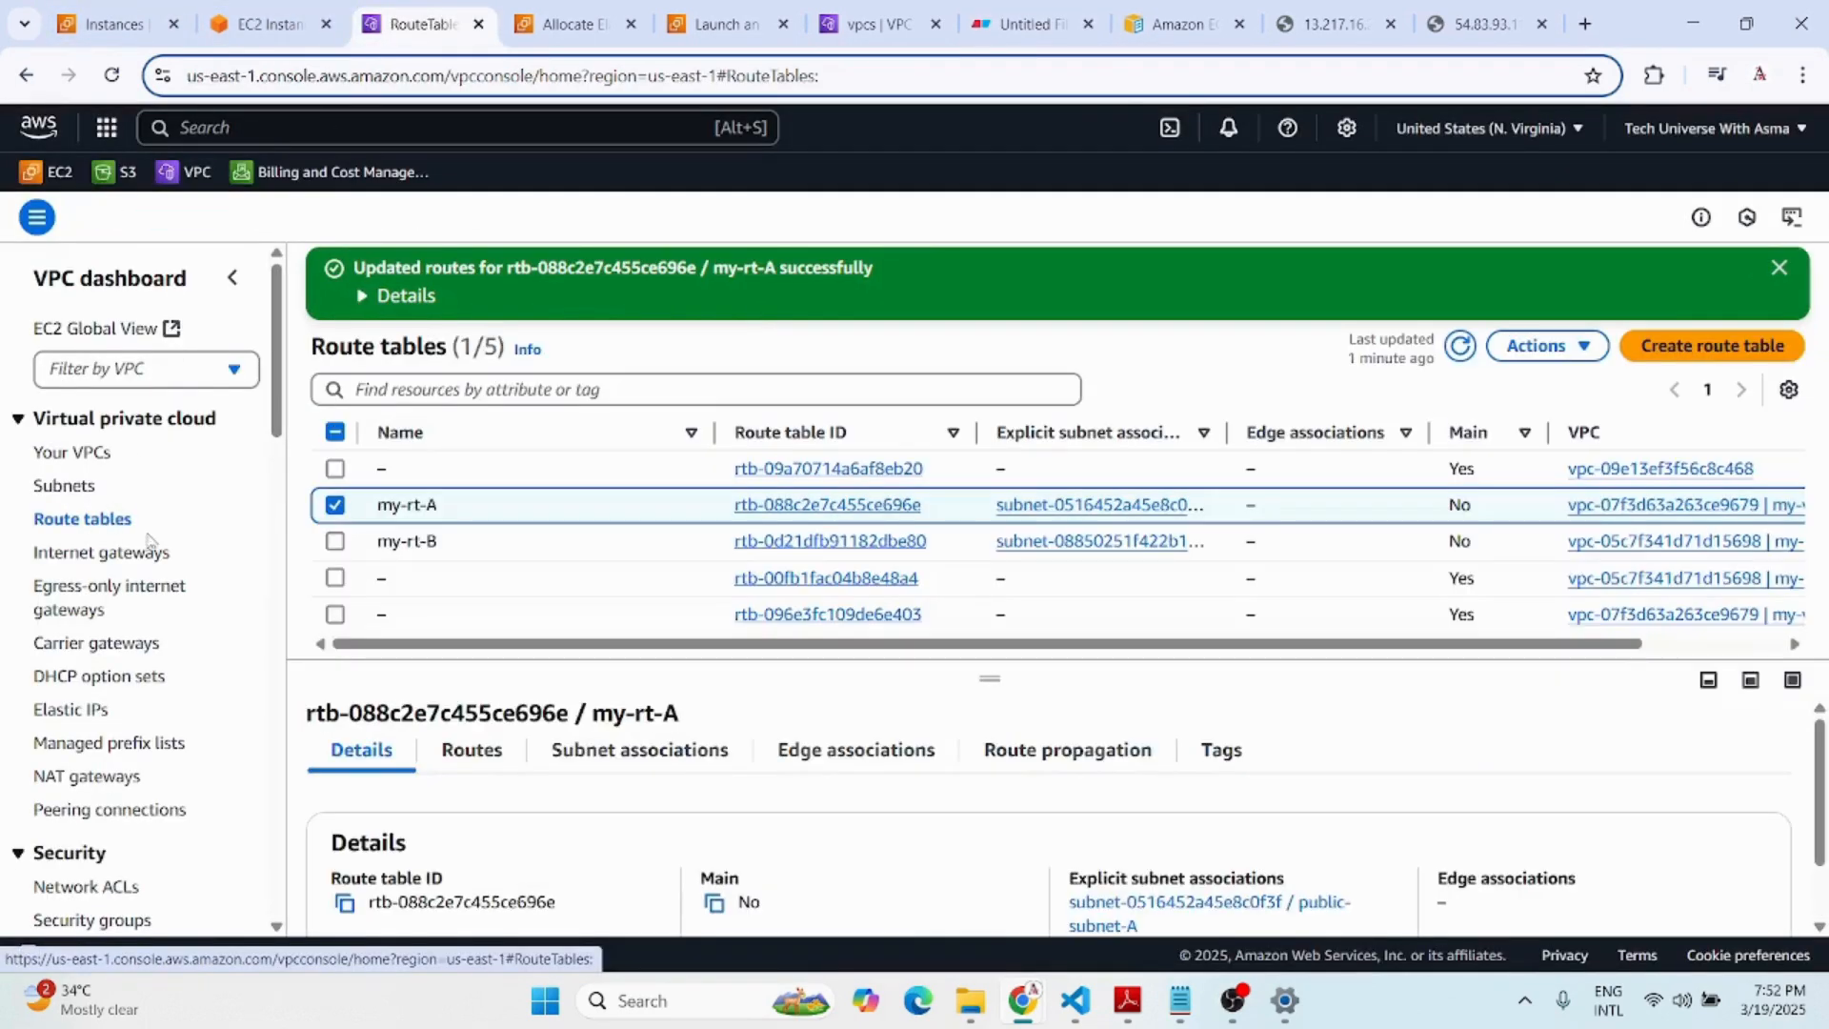
click(333, 506)
click(334, 543)
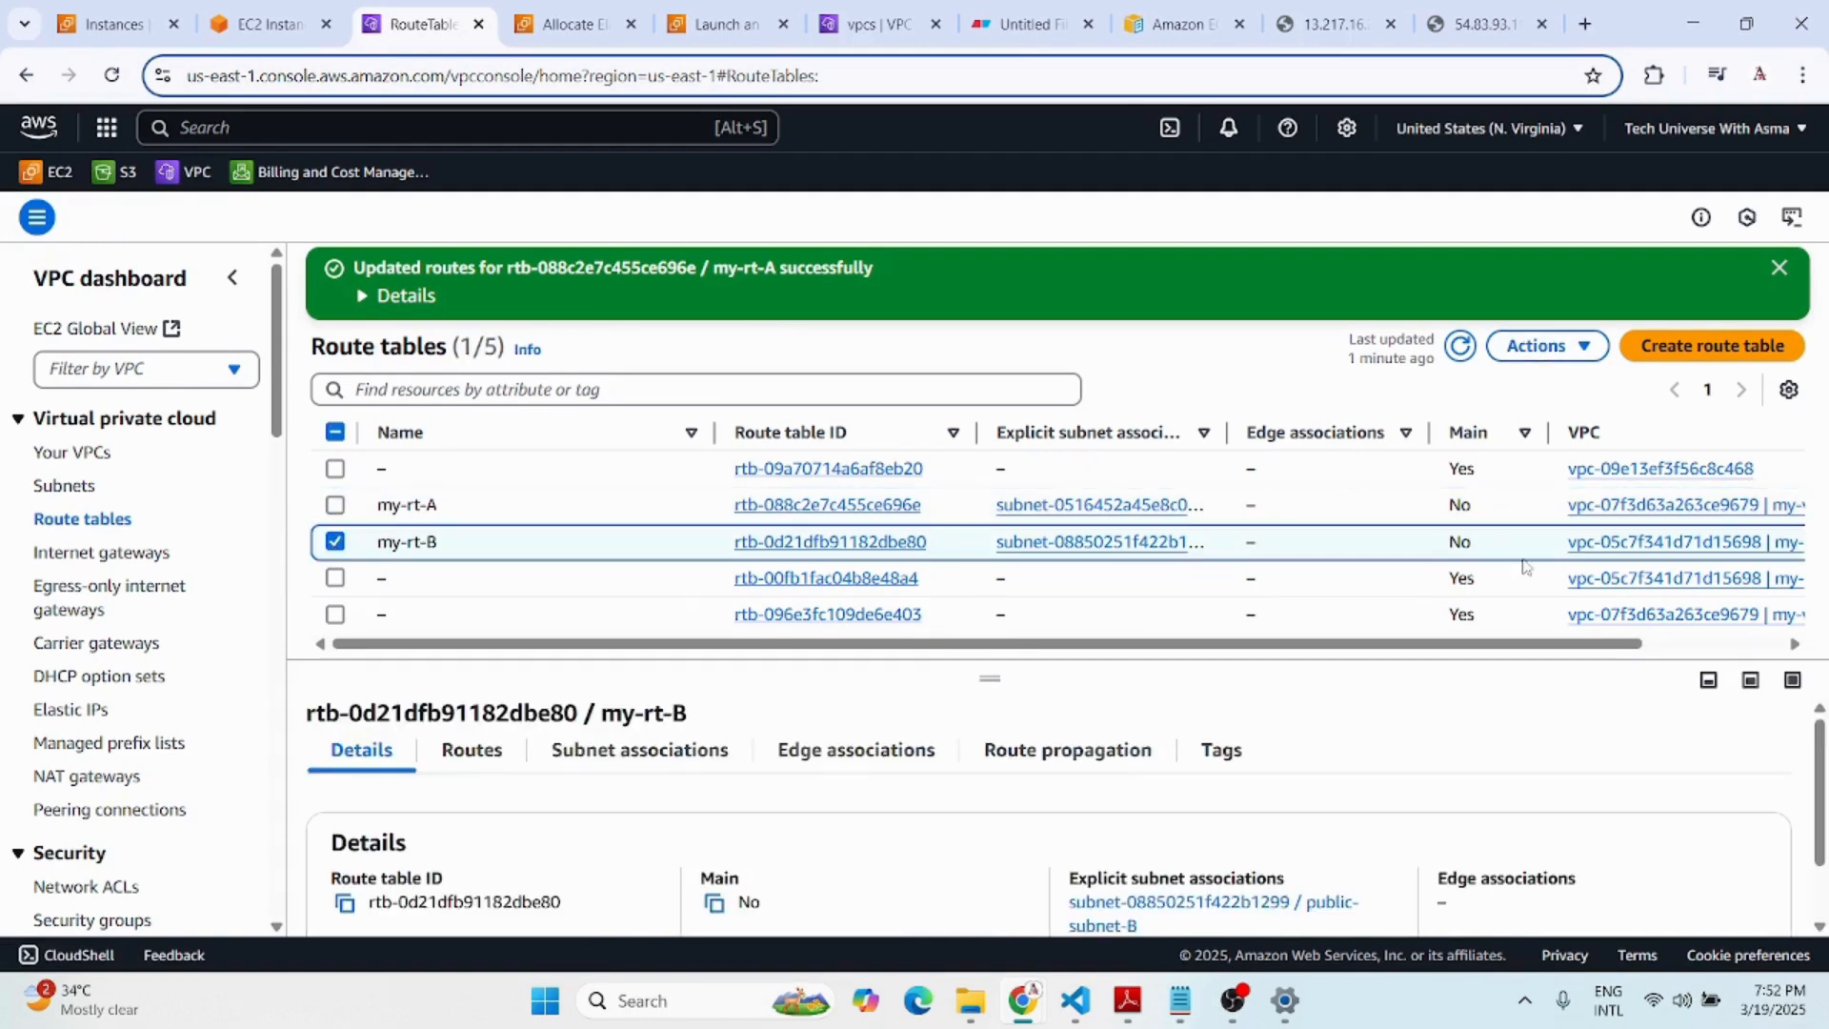
click(473, 751)
scroll(1334, 810, down, 1)
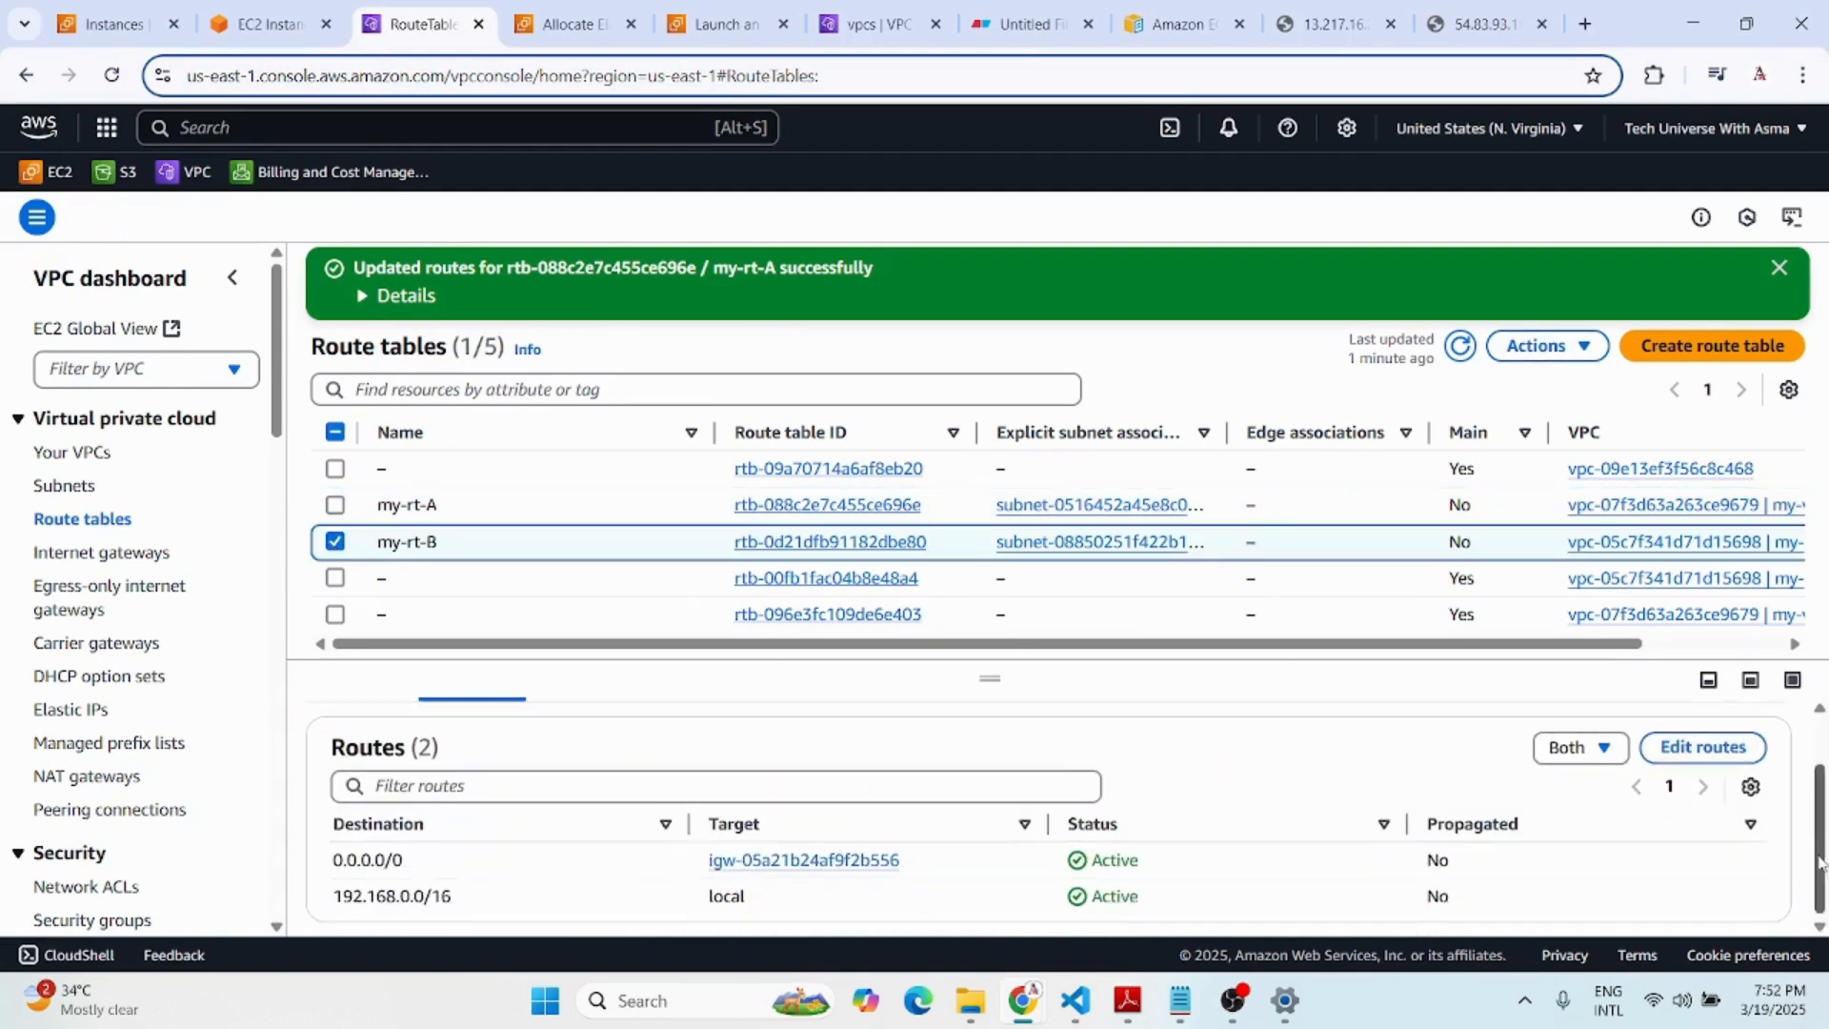
click(1703, 749)
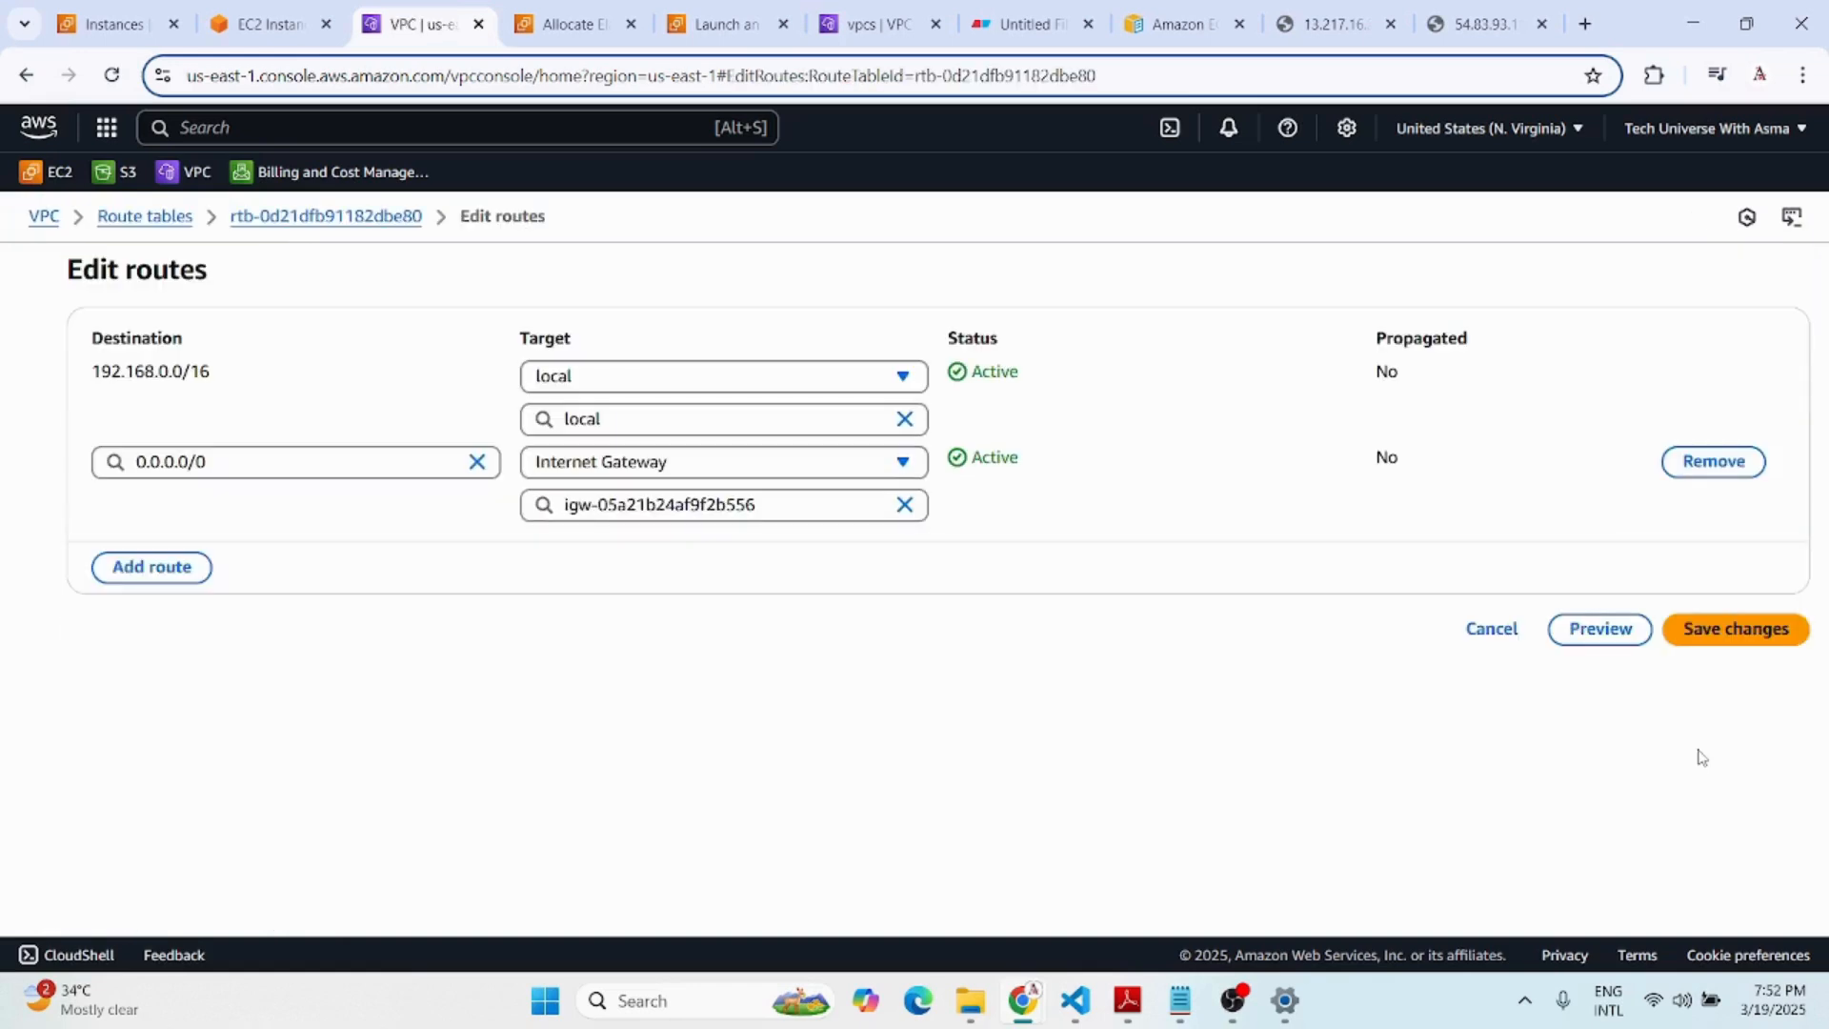
click(179, 571)
Set the new my-rt-B route's destination to my-vpc-A's CIDR, 10.0.0.0/16.
click(172, 555)
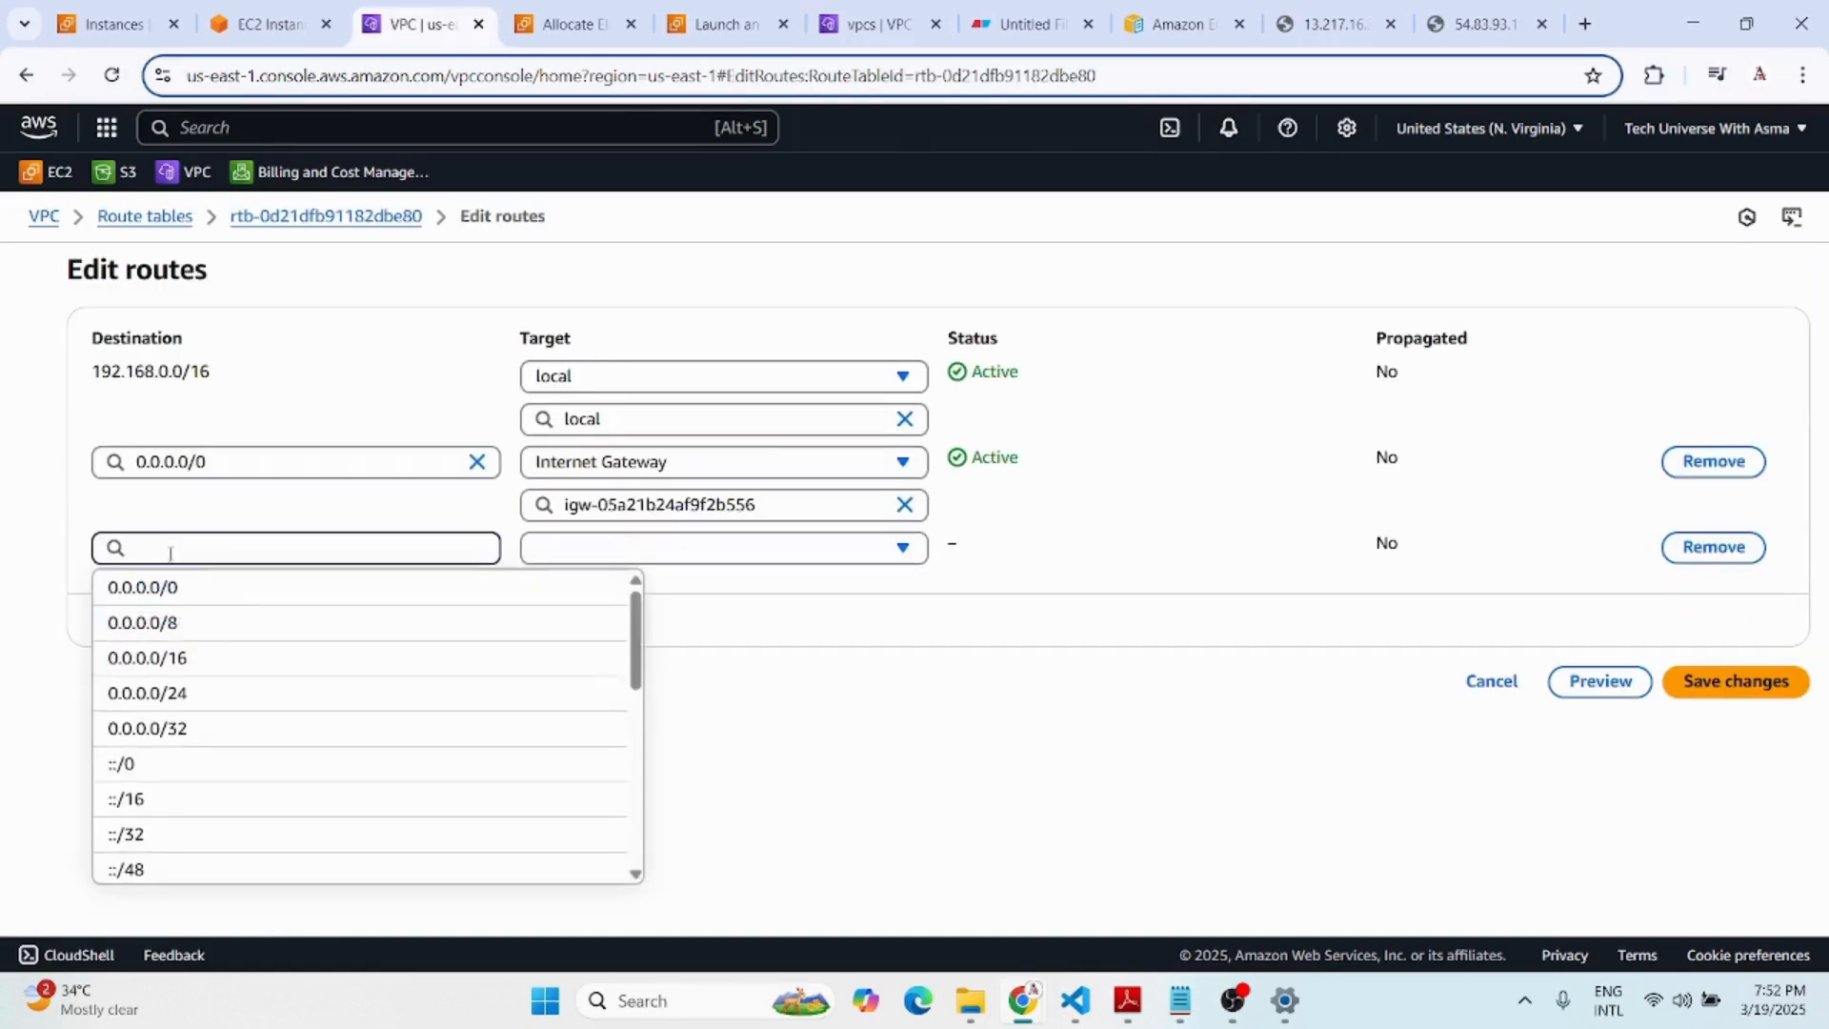
text(10.0)
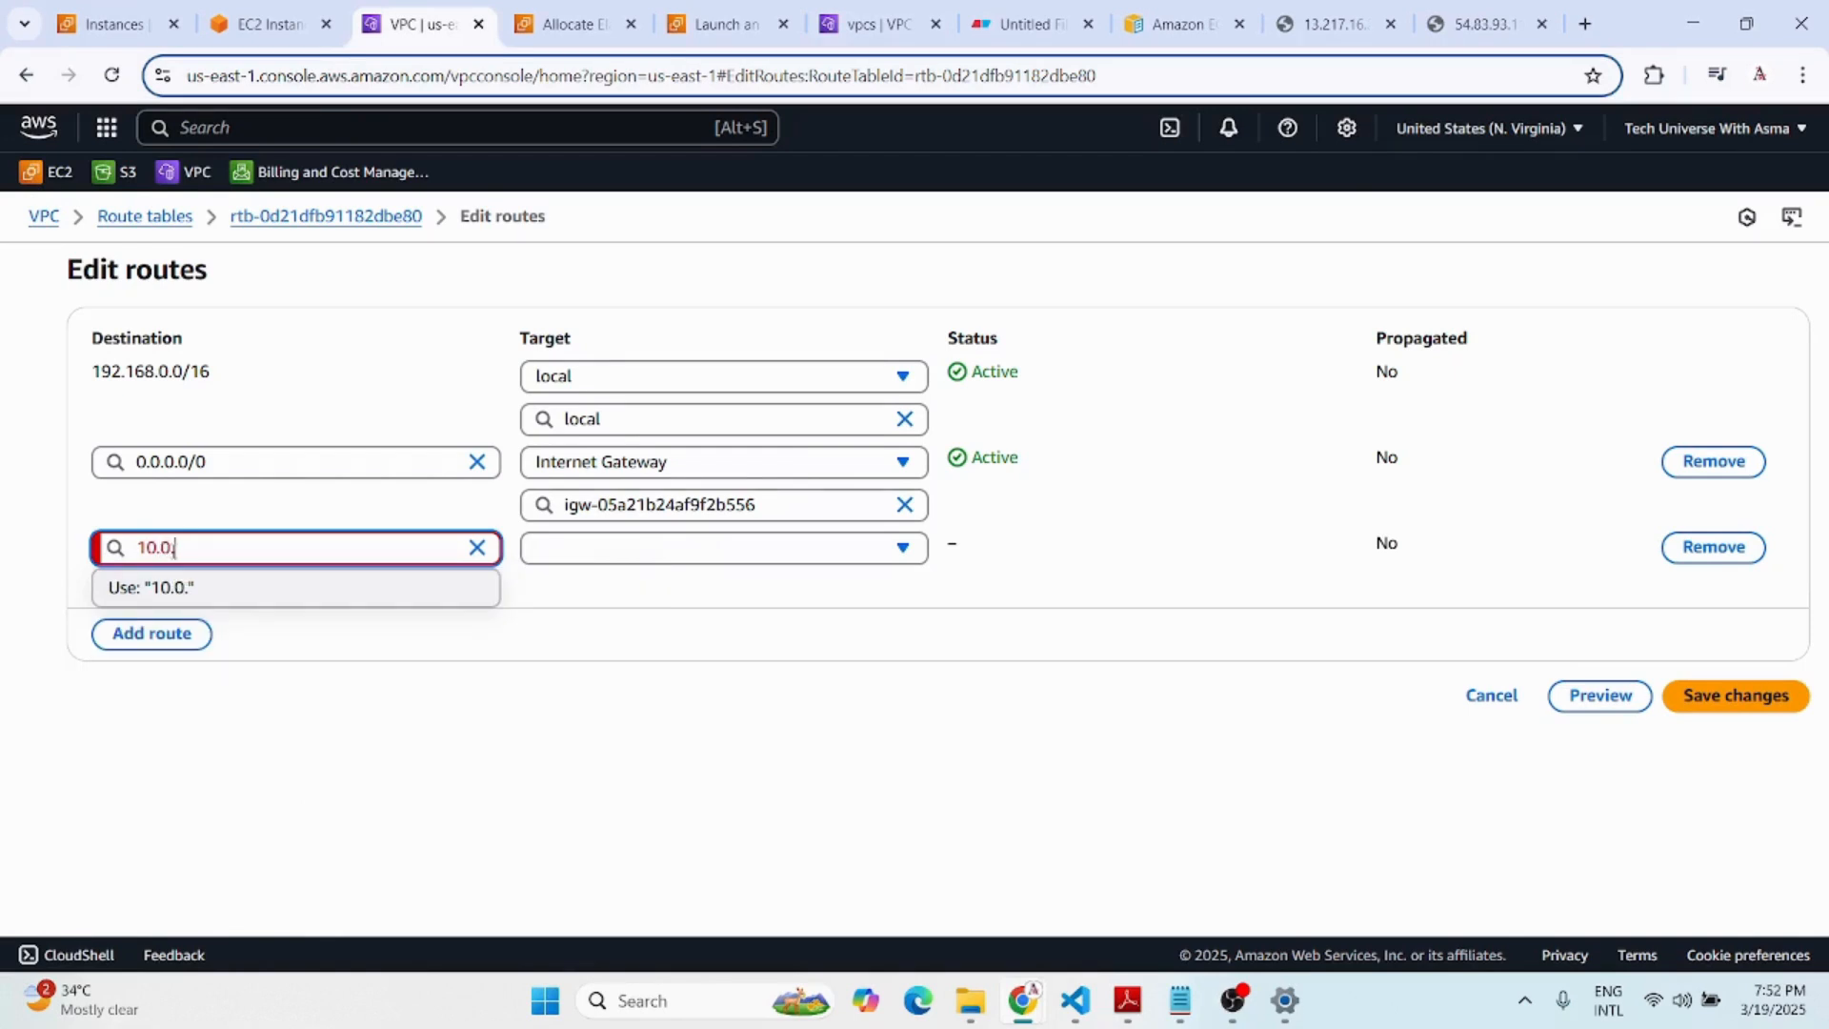
text(.0.0/16)
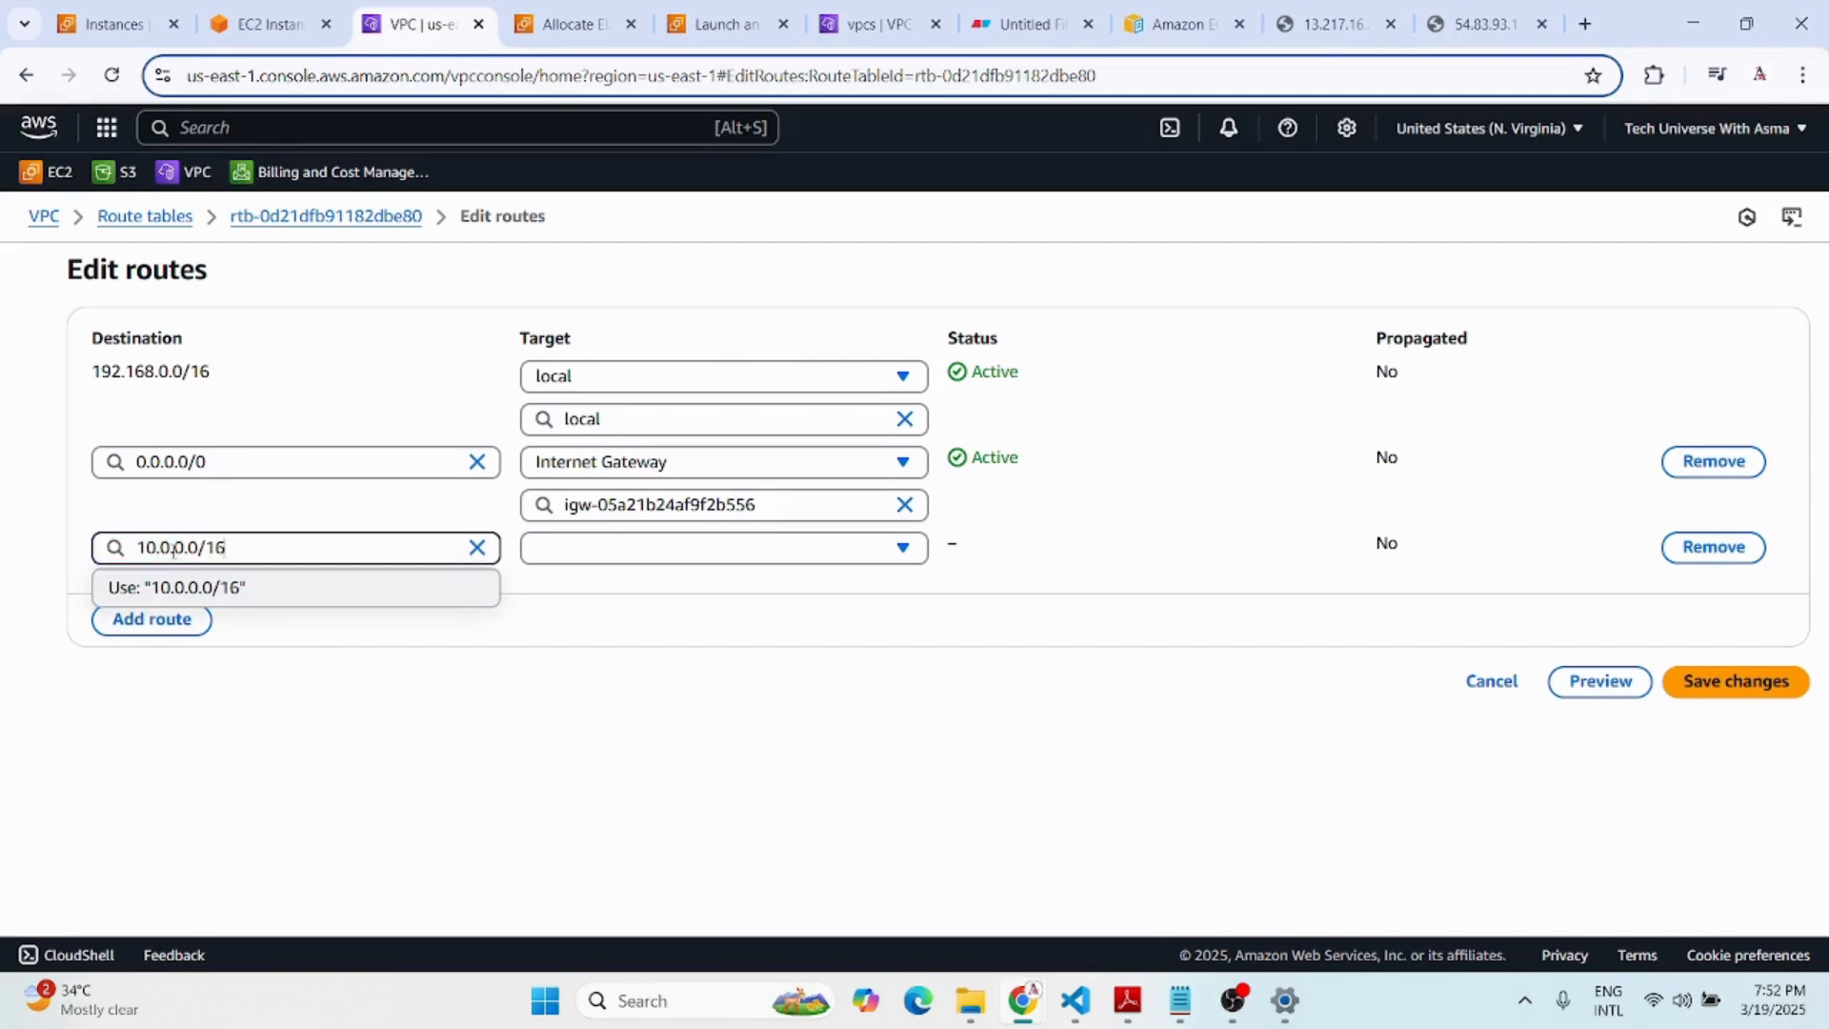
click(273, 591)
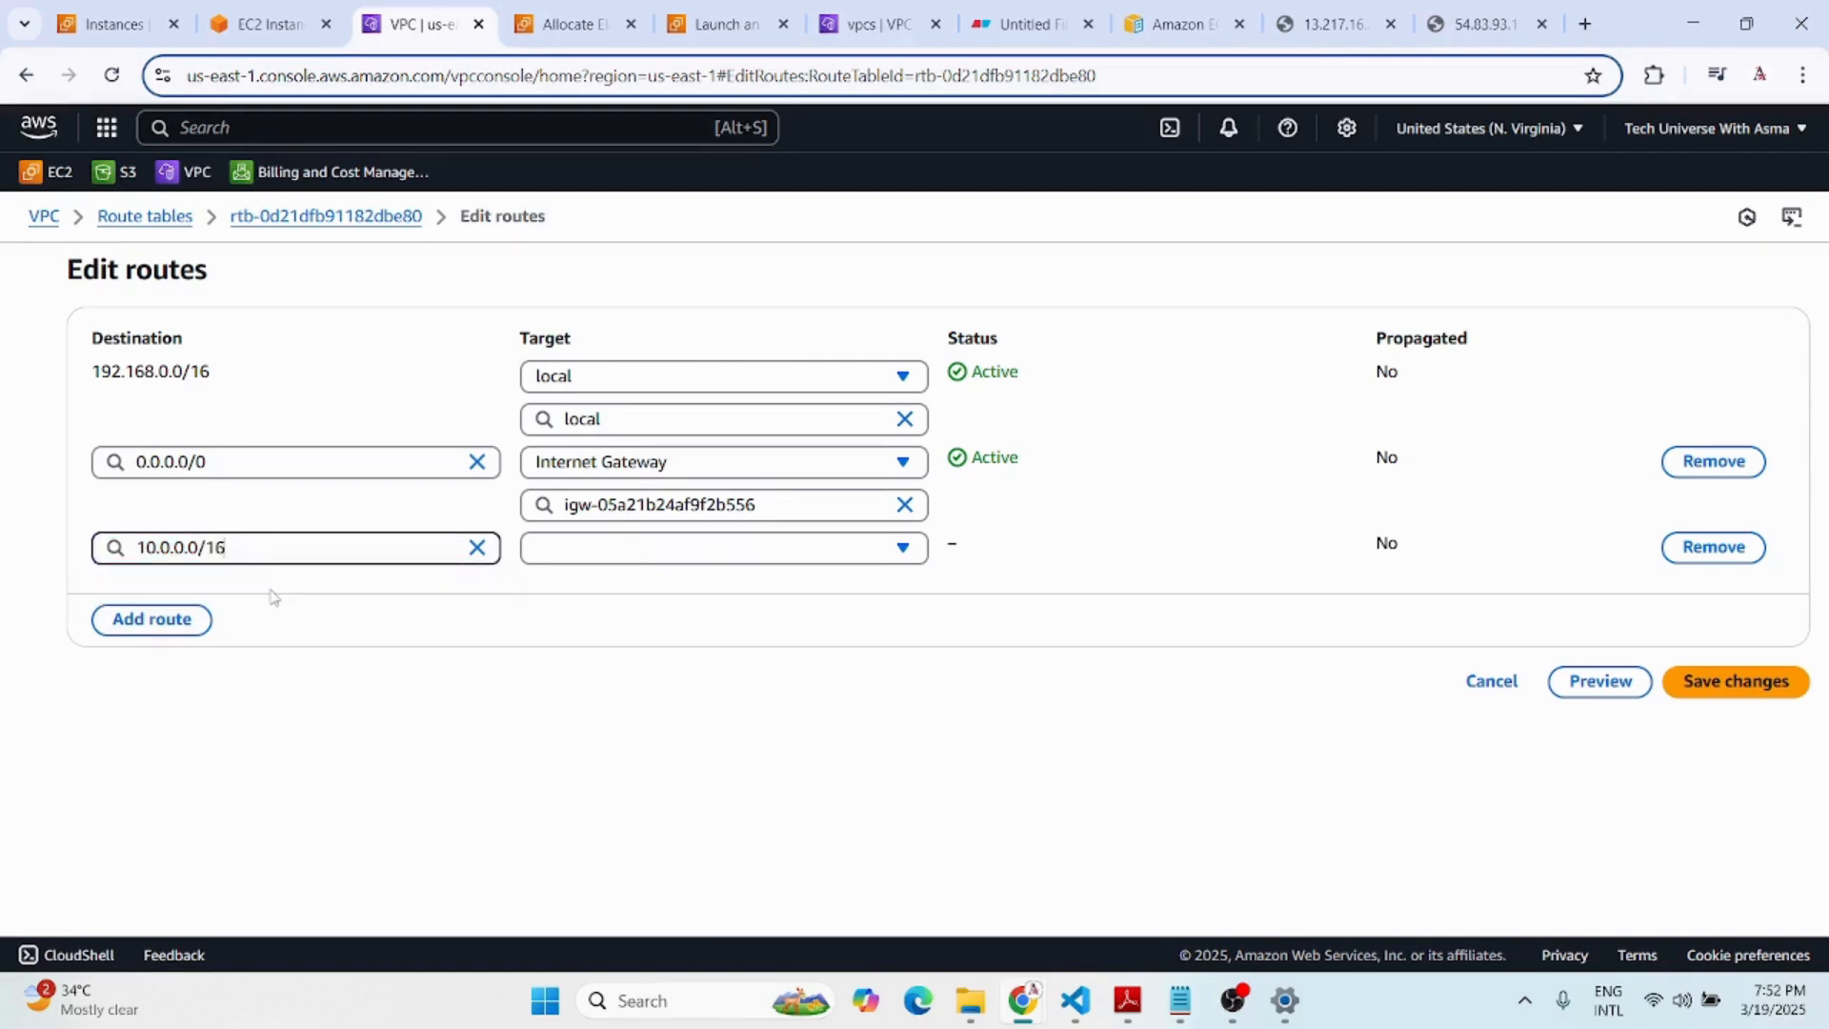
Set the 10.0.0.0/16 route's target to the peering connection my-demo-peering and save my-rt-B's routes.
click(547, 558)
scroll(604, 759, down, 2)
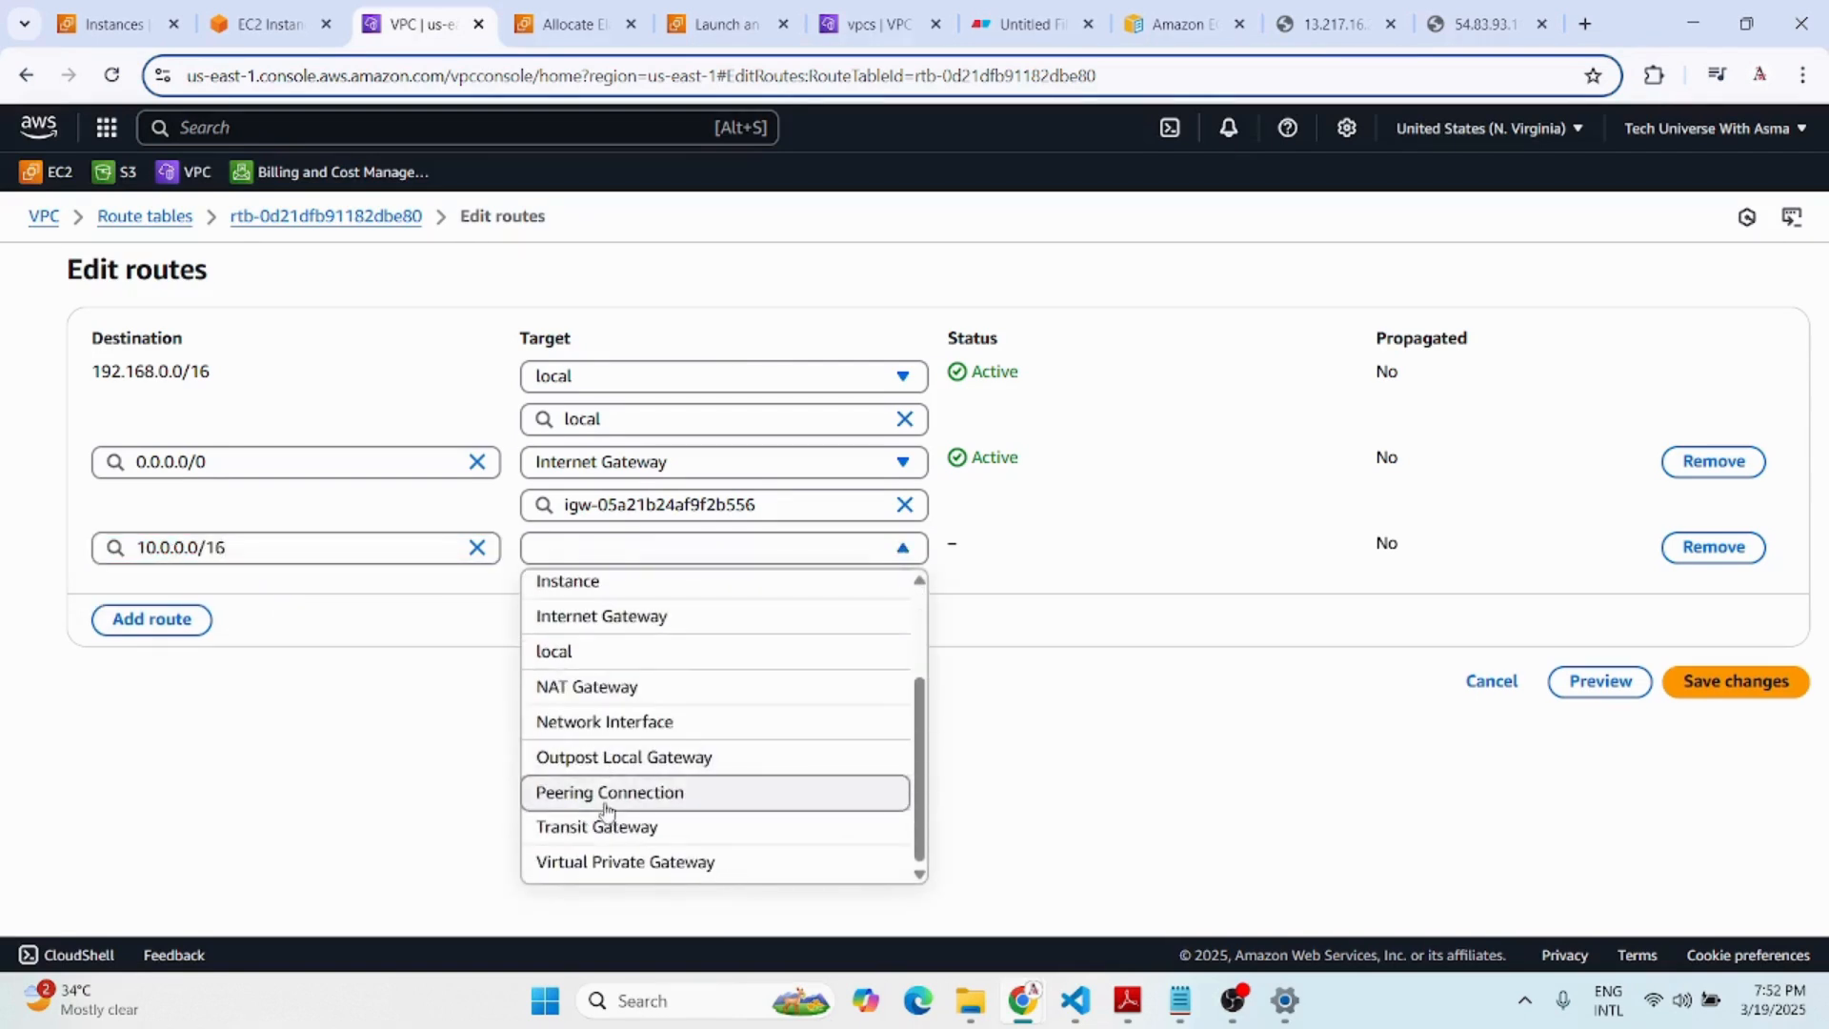
click(606, 800)
click(633, 592)
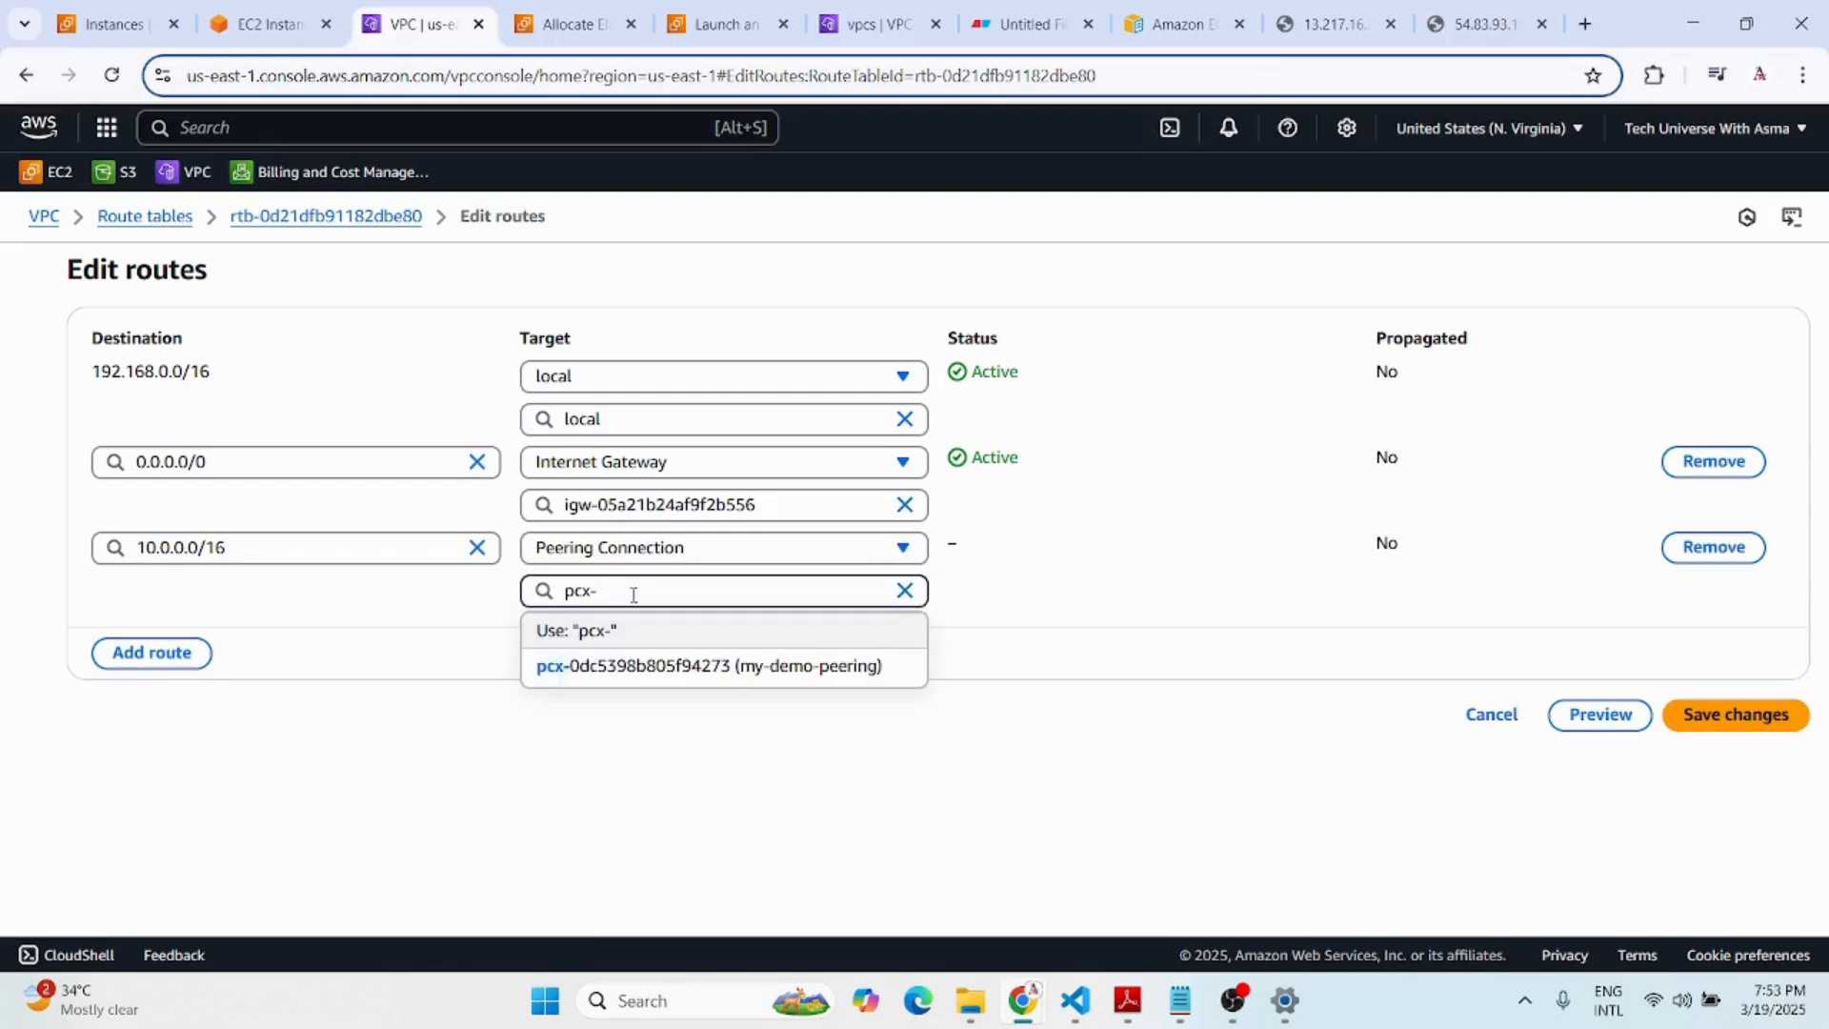
click(645, 669)
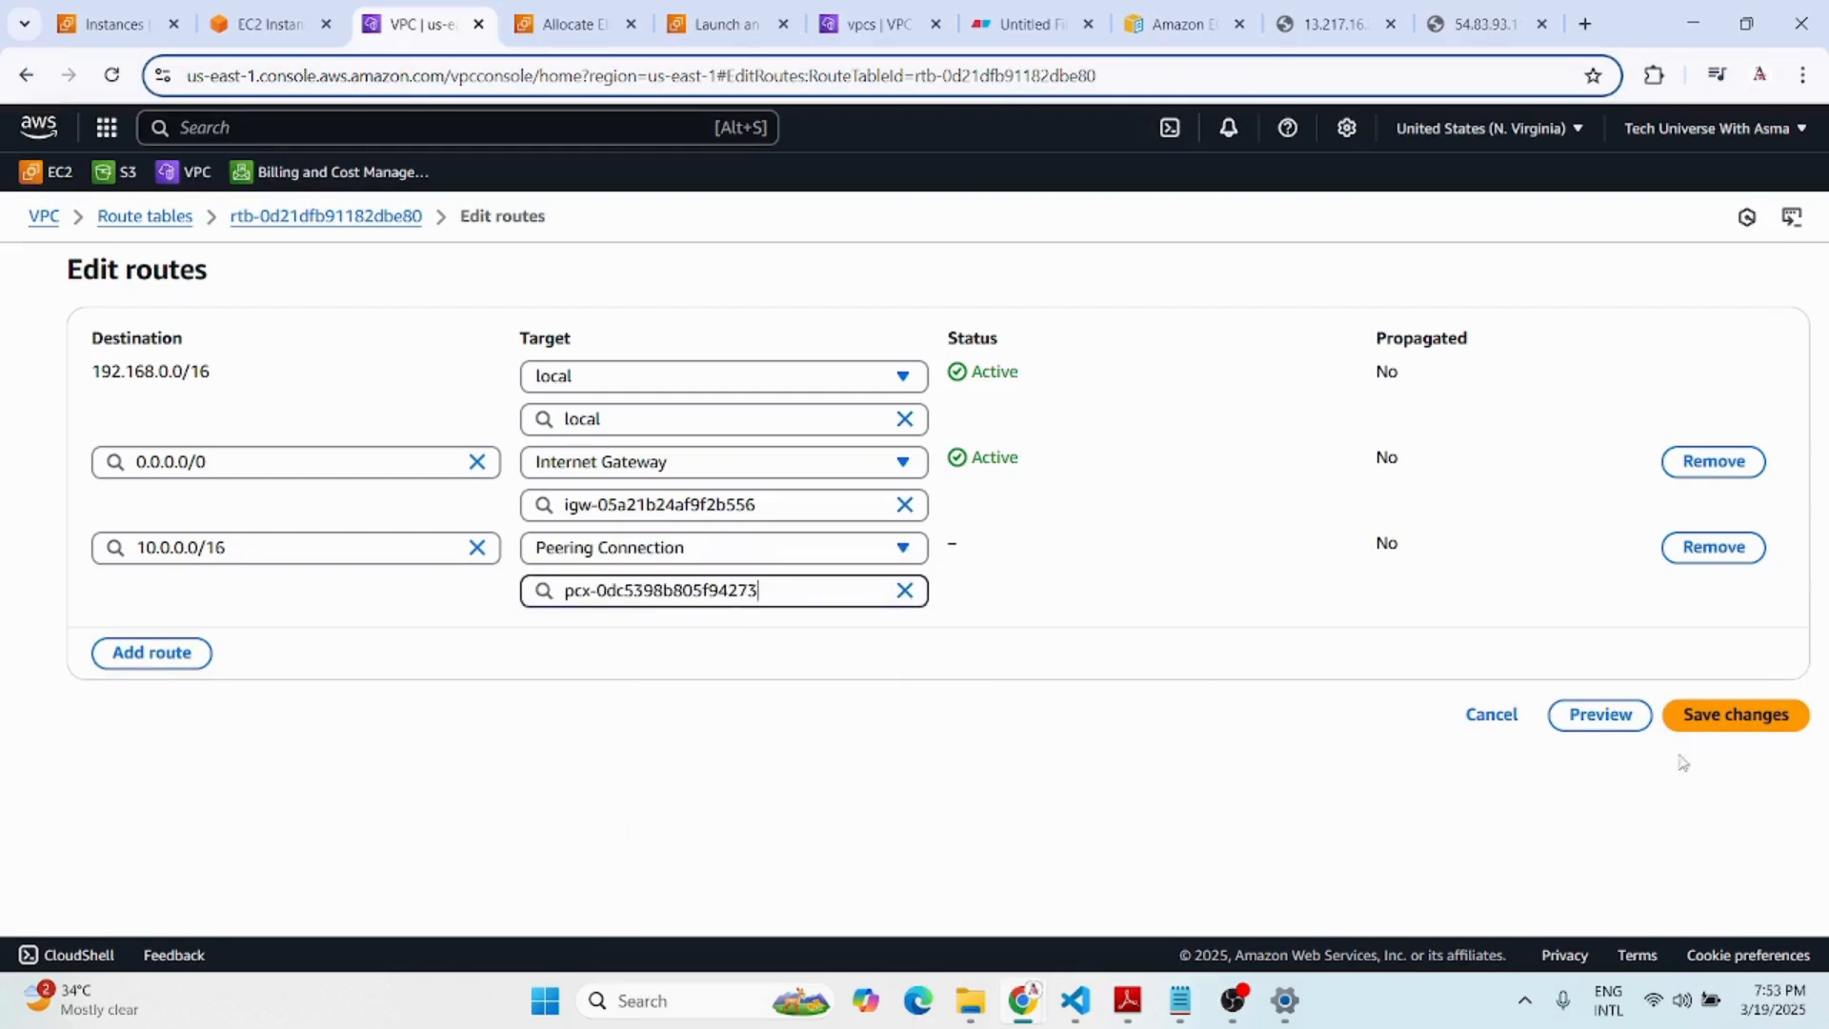
click(1748, 720)
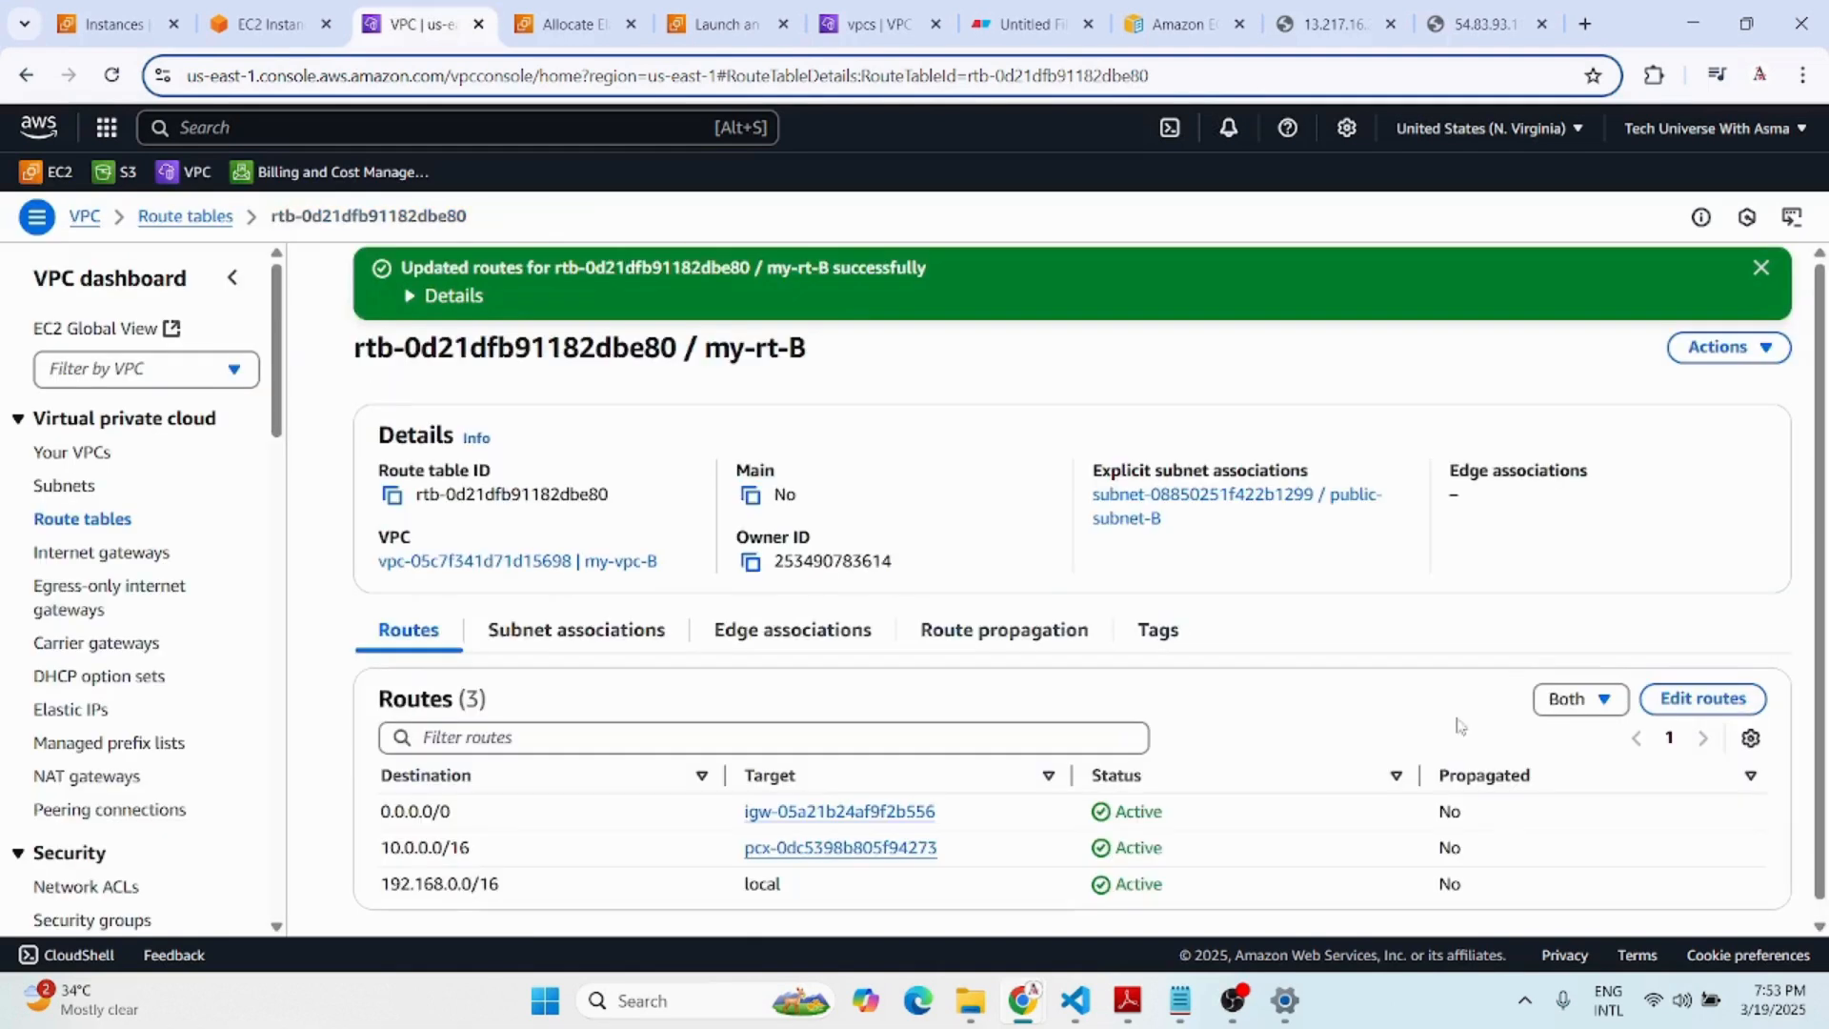
scroll(1032, 770, down, 1)
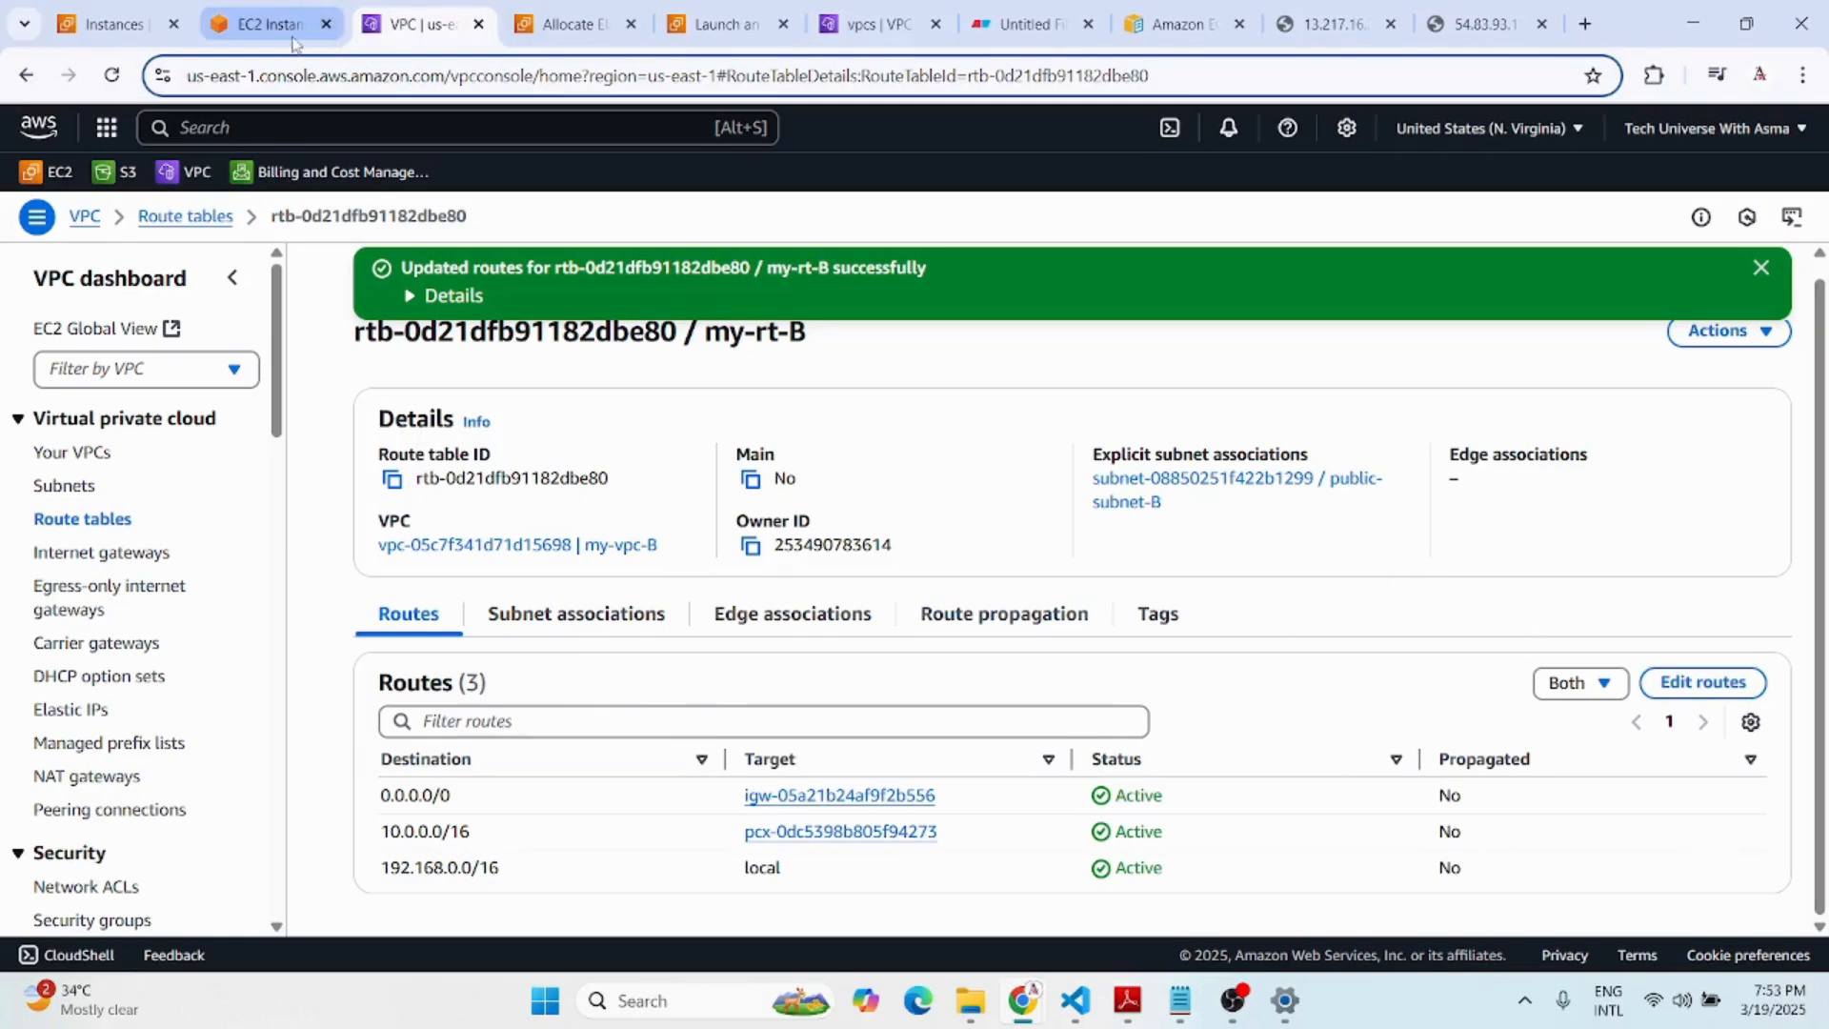
Rerun the ping to 192.168.0.71 in my-instance-A1's terminal with both route tables updated, and stop it.
click(270, 24)
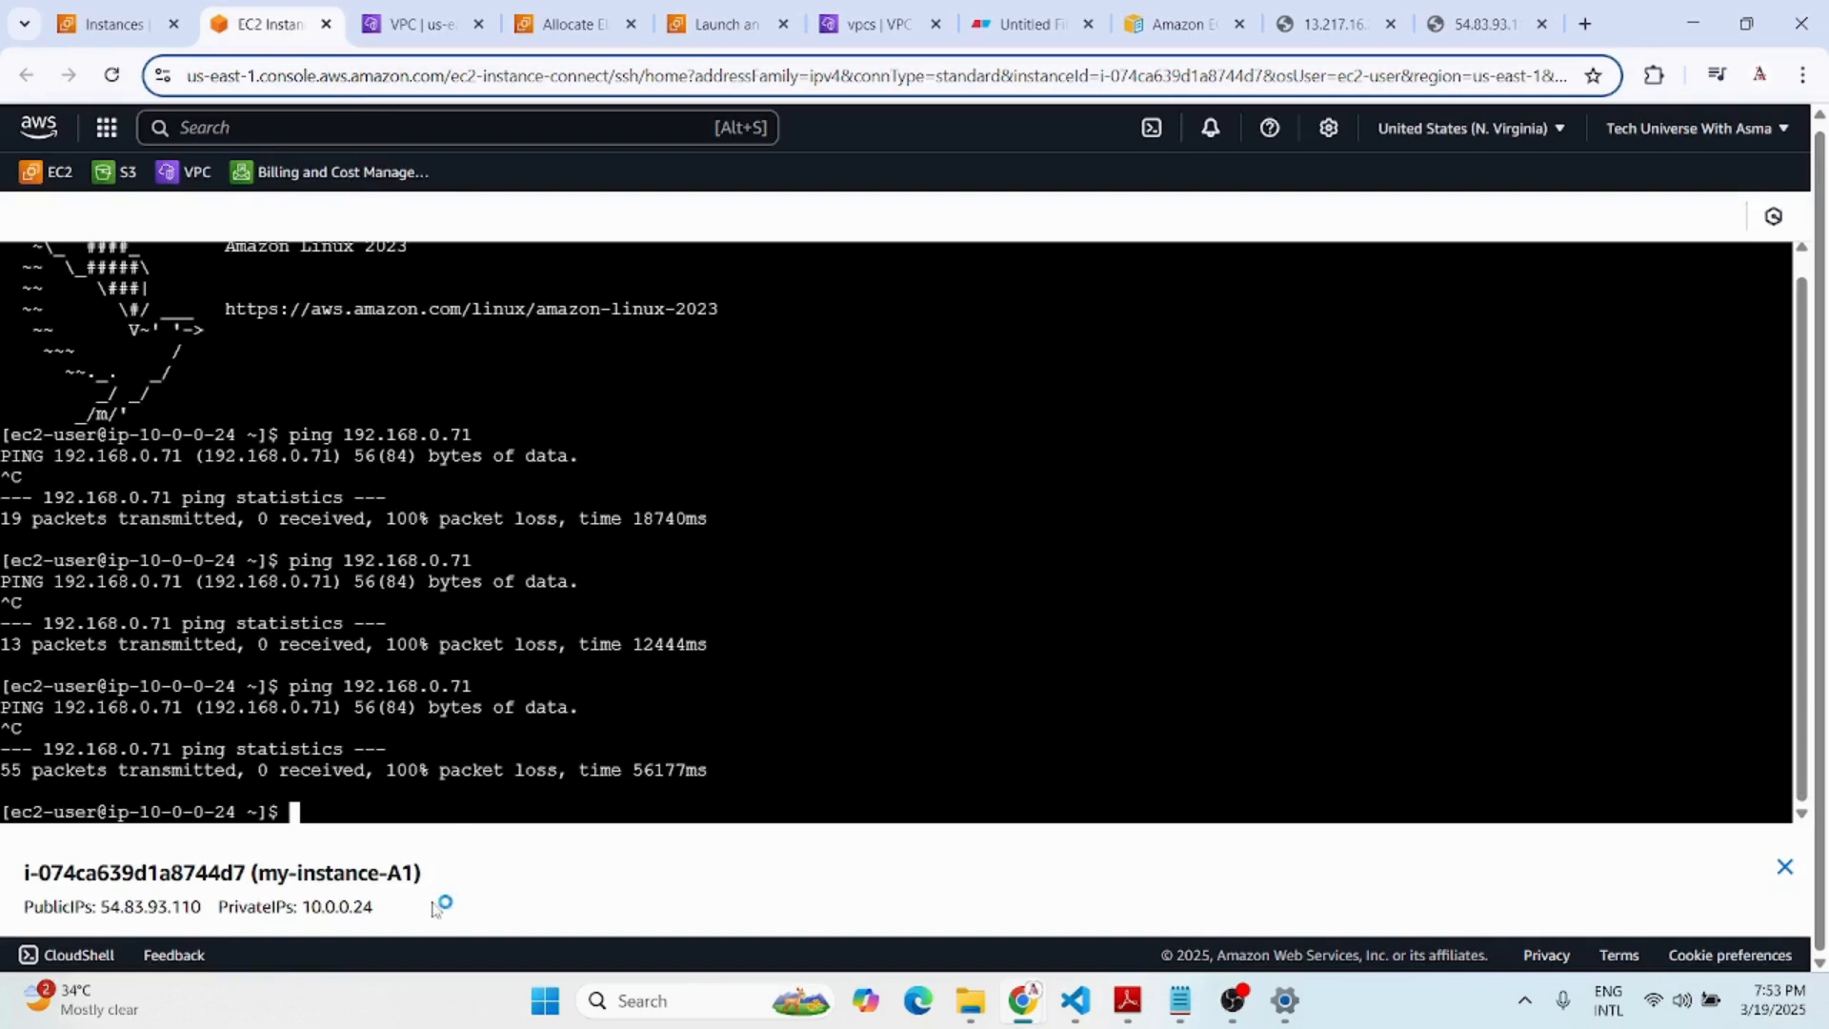
key(Up)
key(Return)
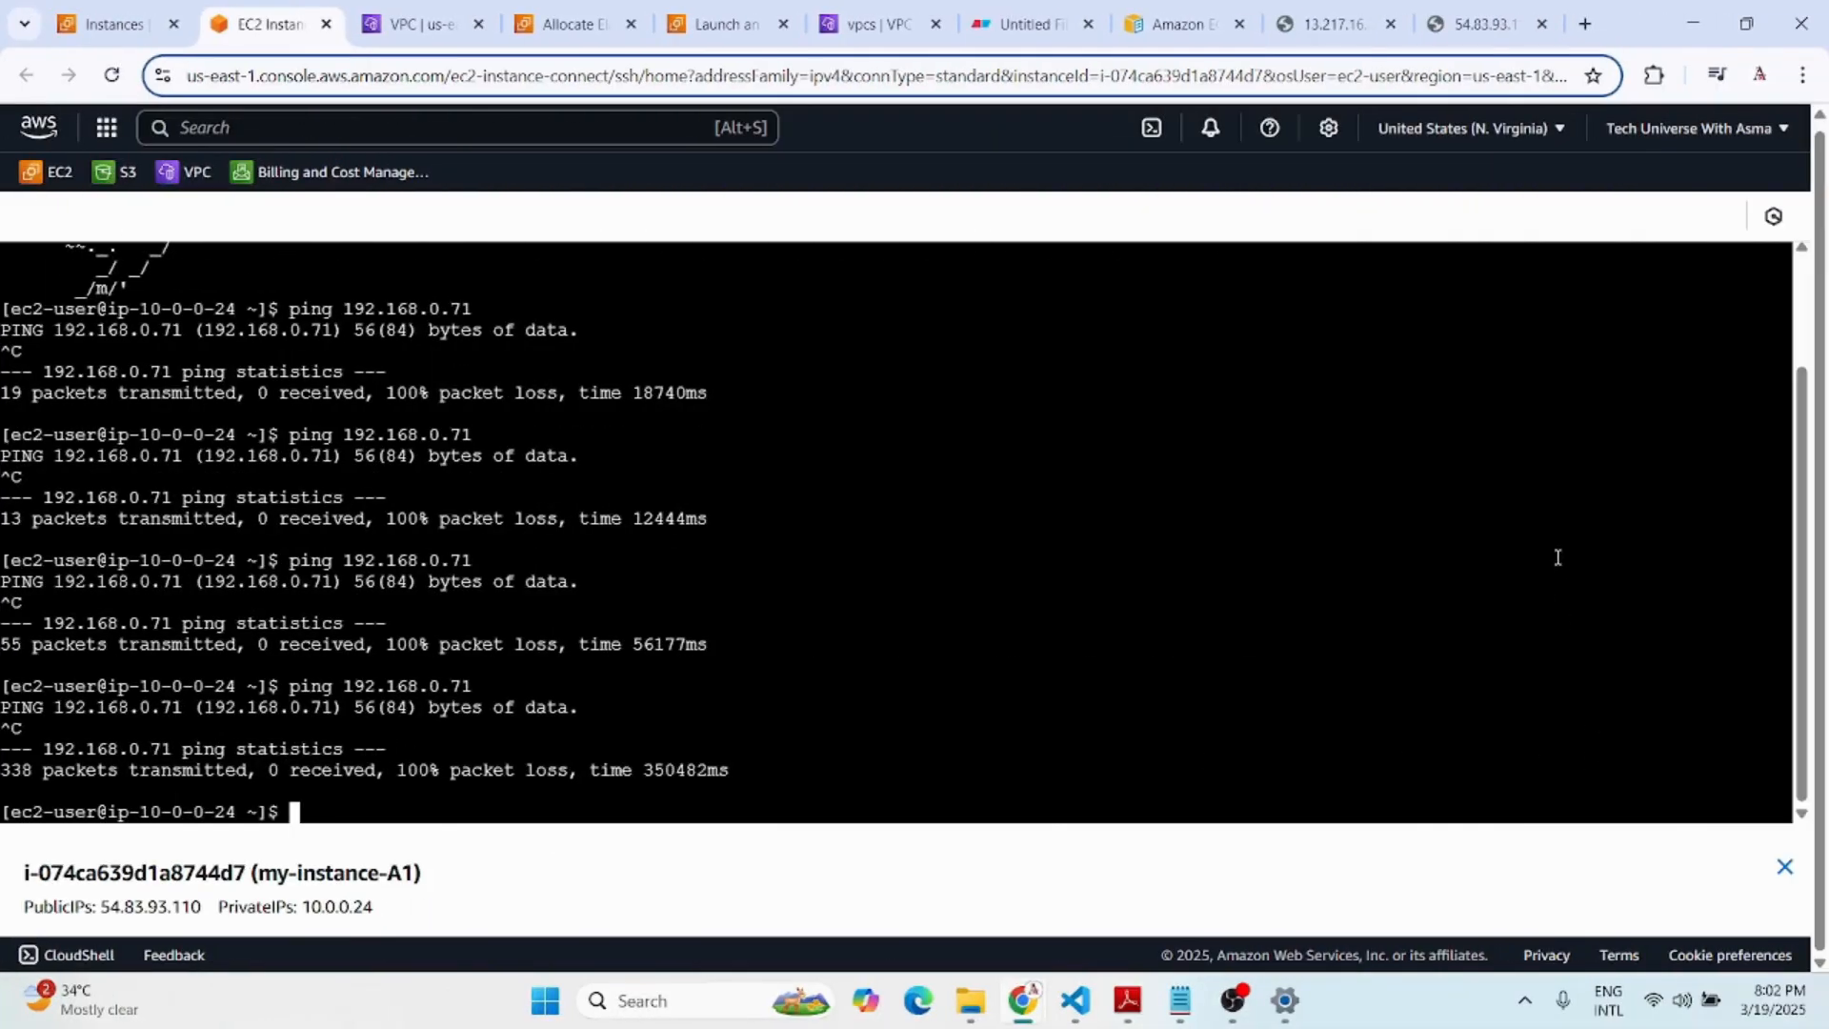
Add an inbound rule of type Custom ICMP - IPv4 to my-instance-A's security group, launch-wizard-2.
click(86, 29)
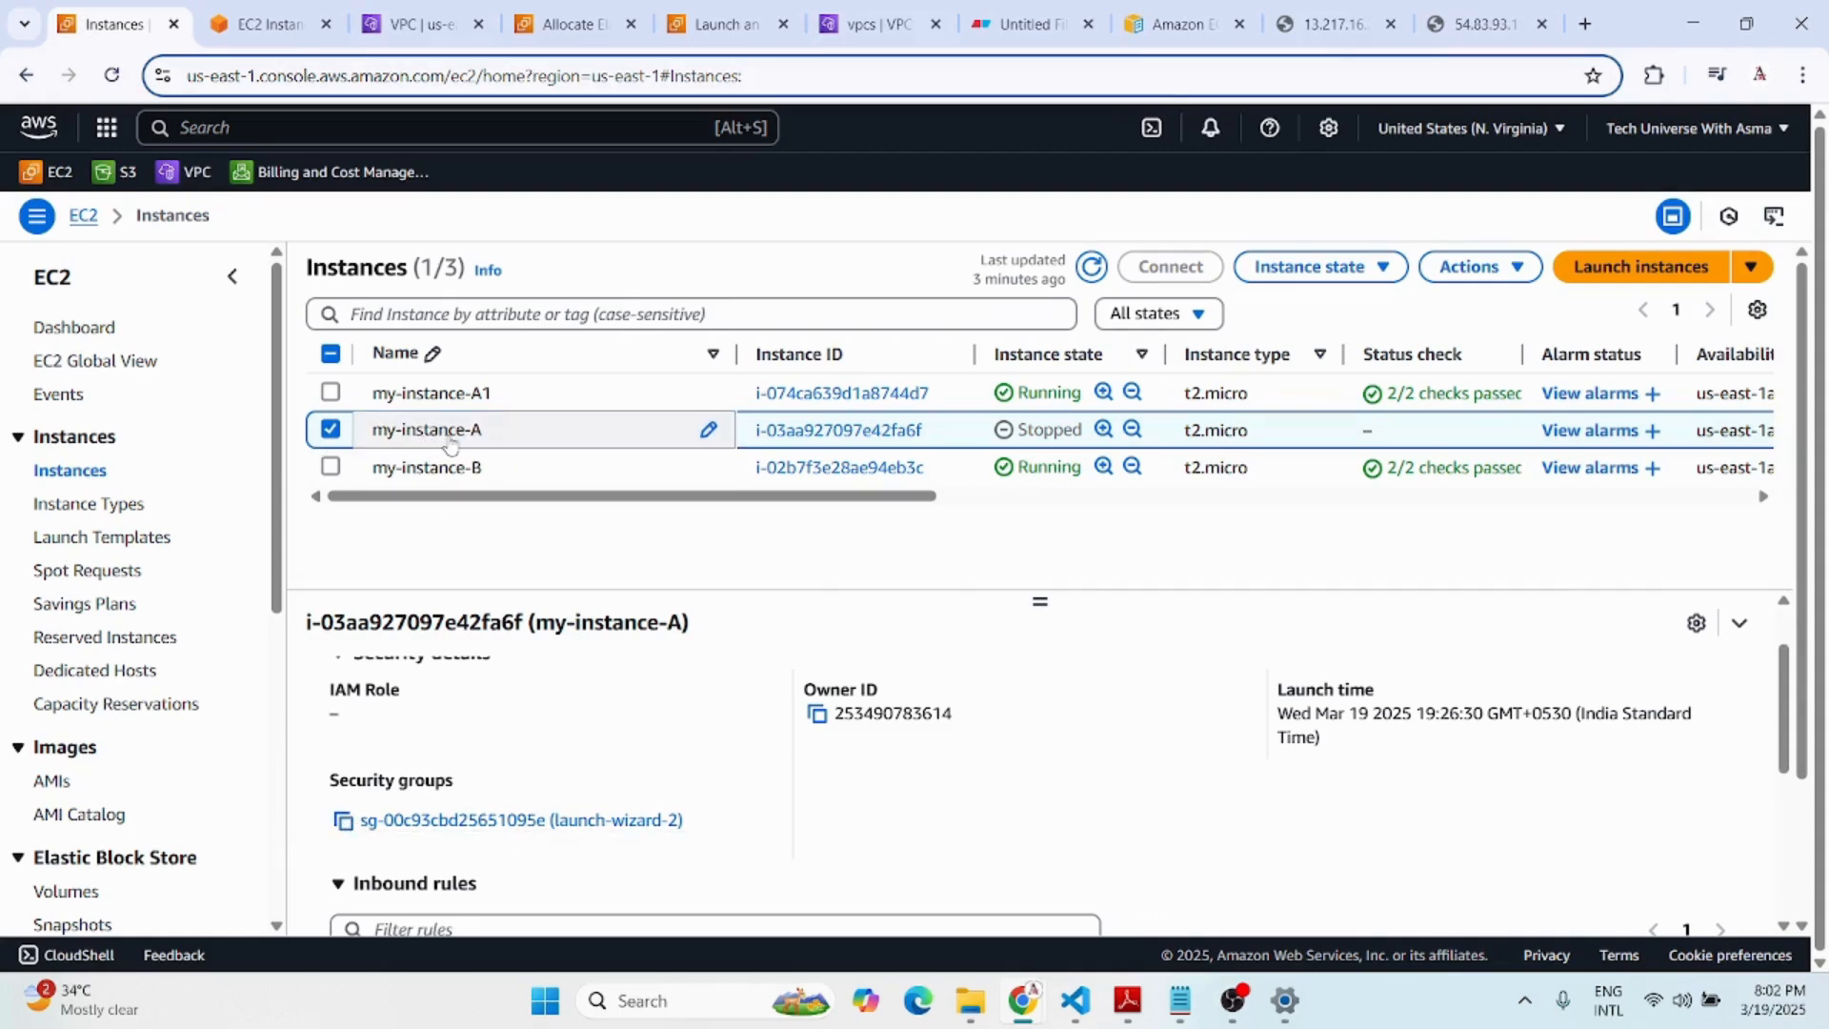
click(426, 822)
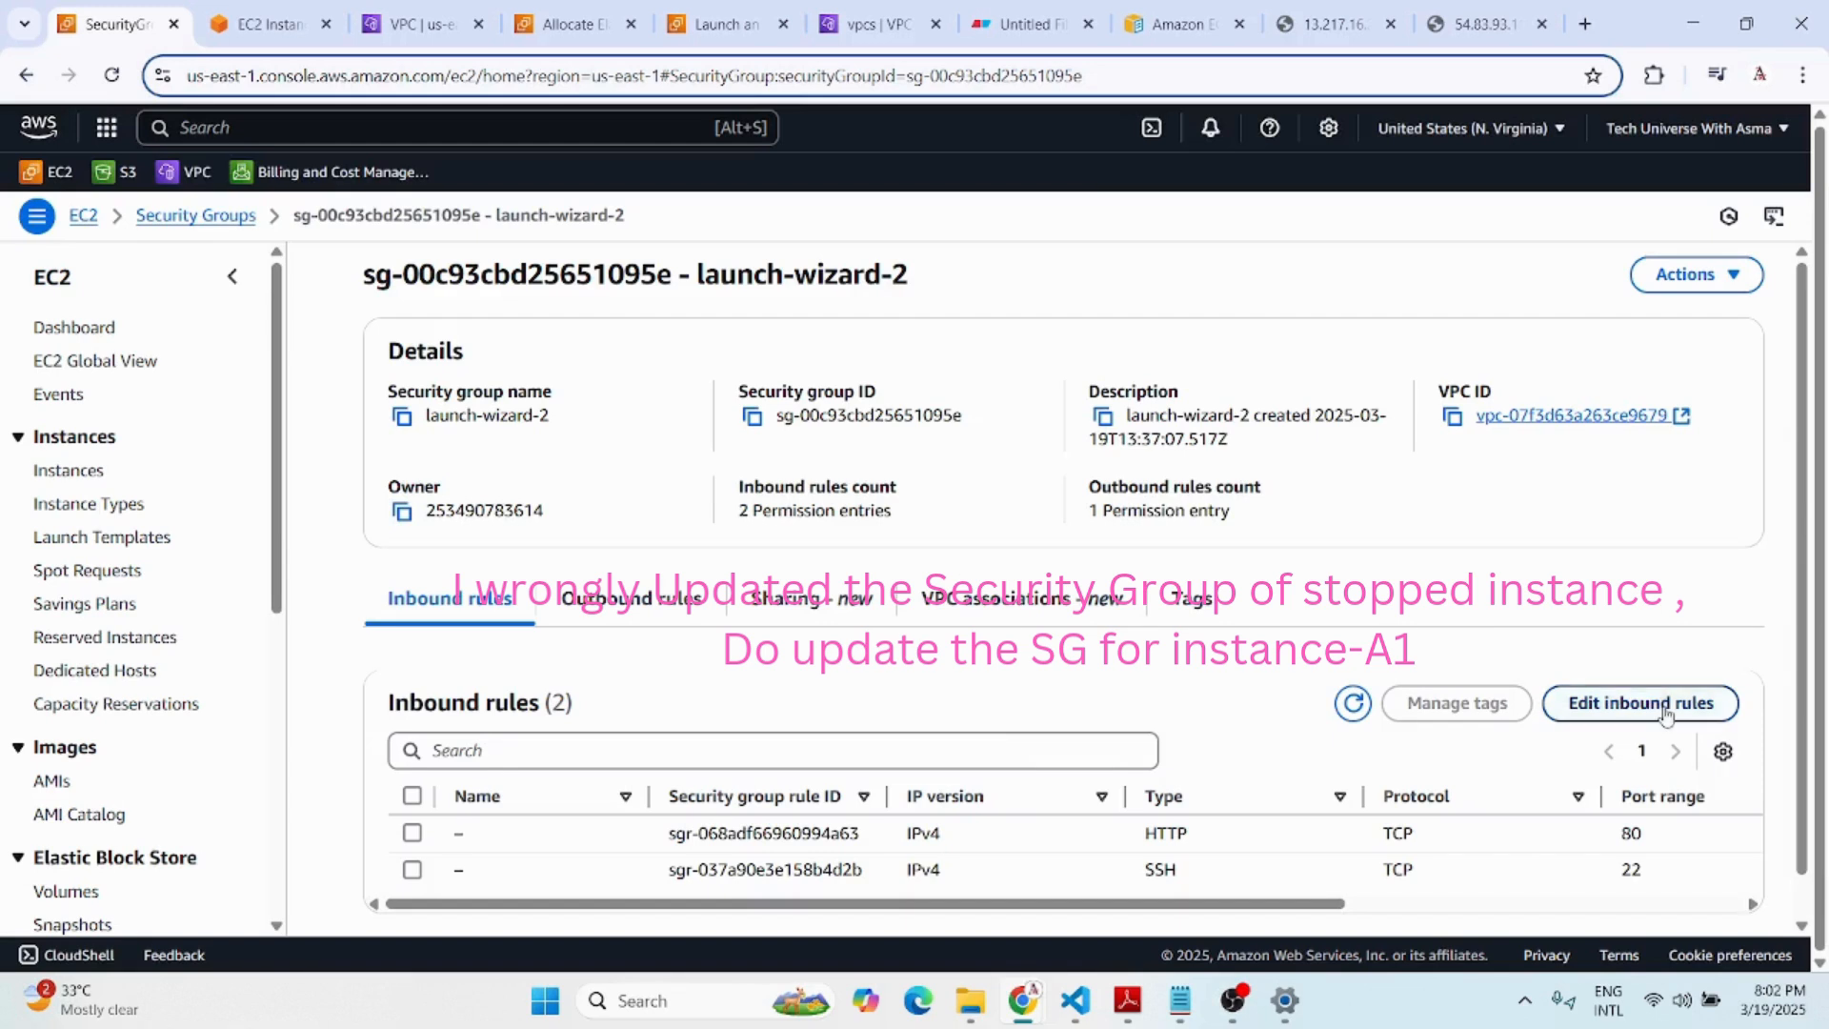
click(1665, 714)
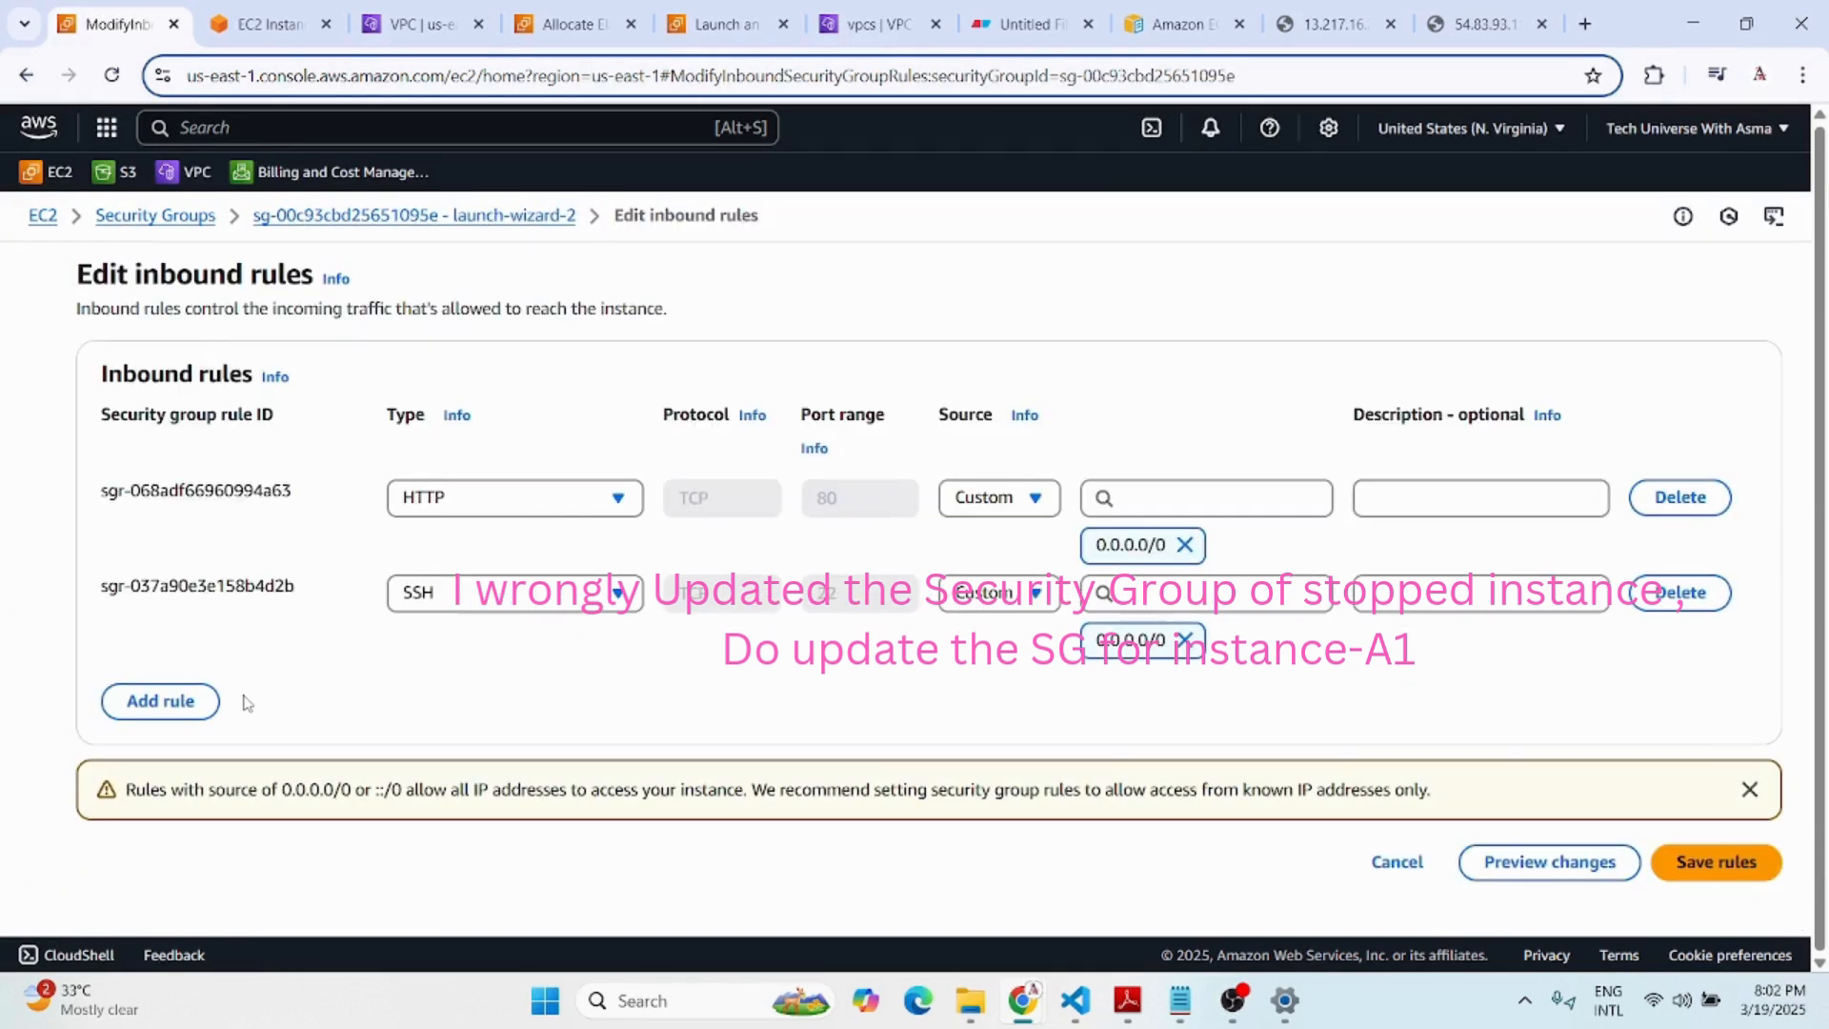
click(181, 707)
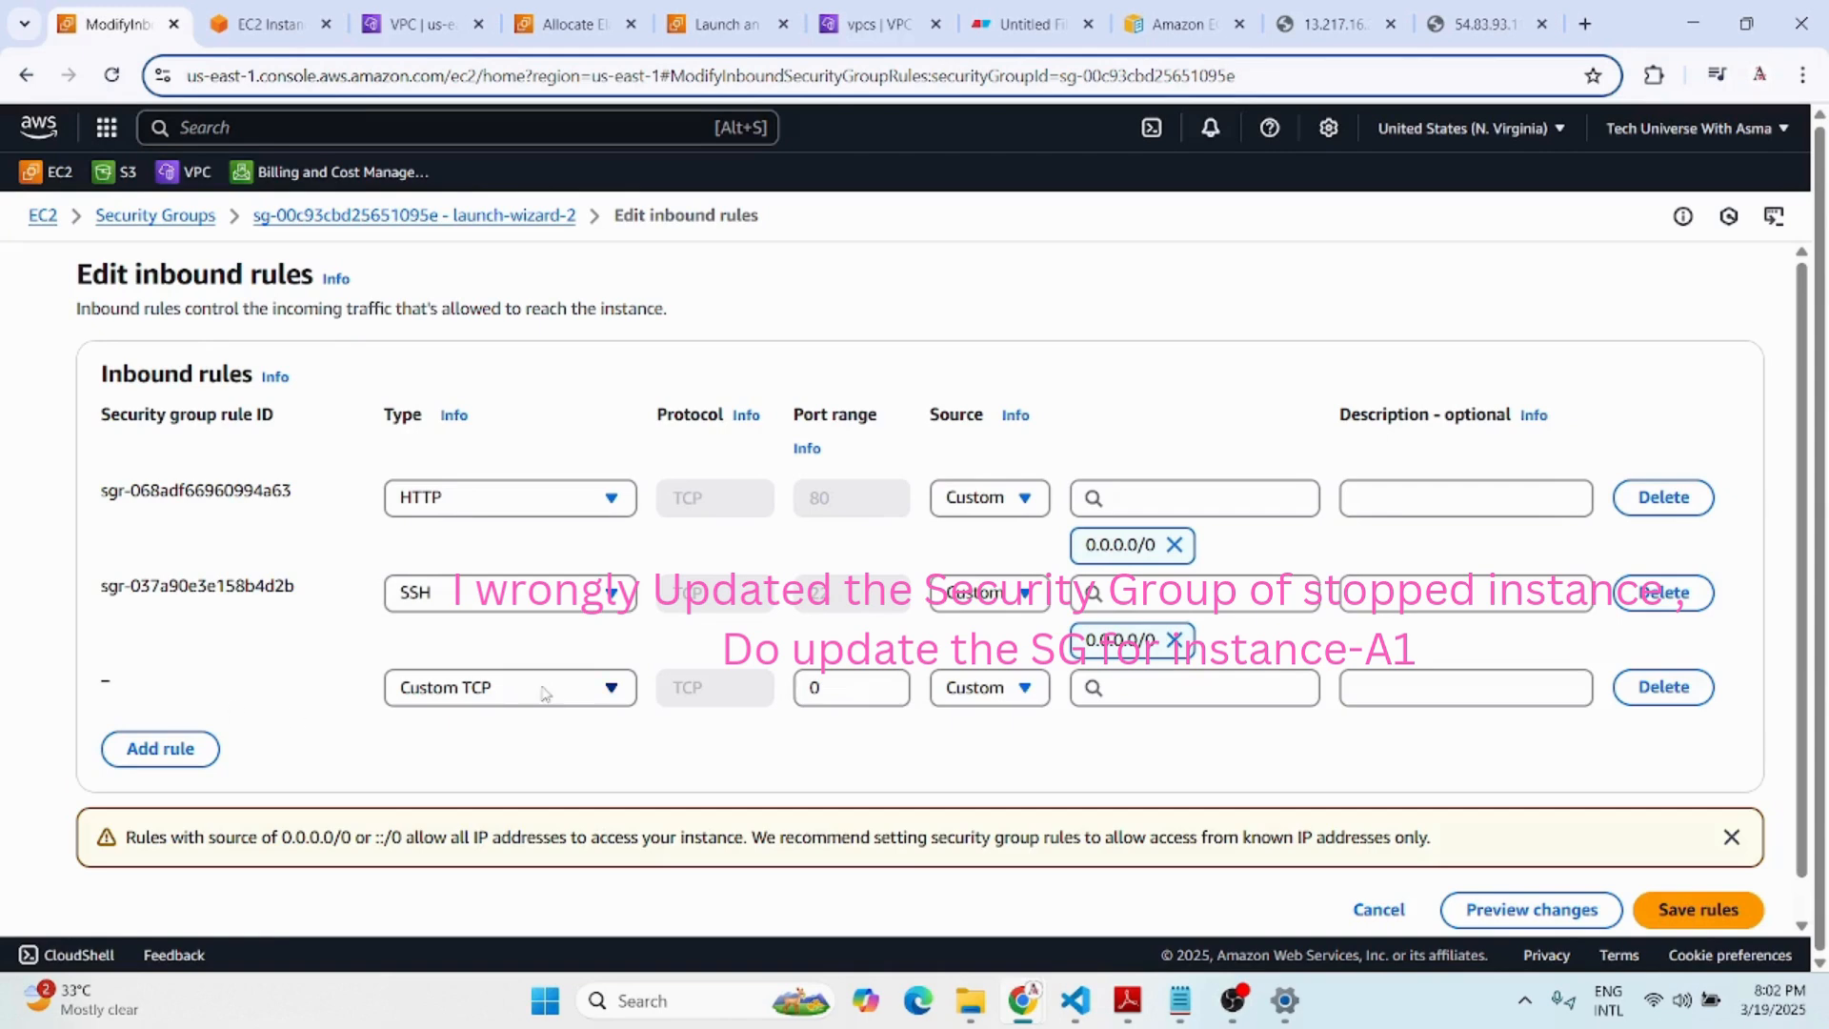
click(543, 698)
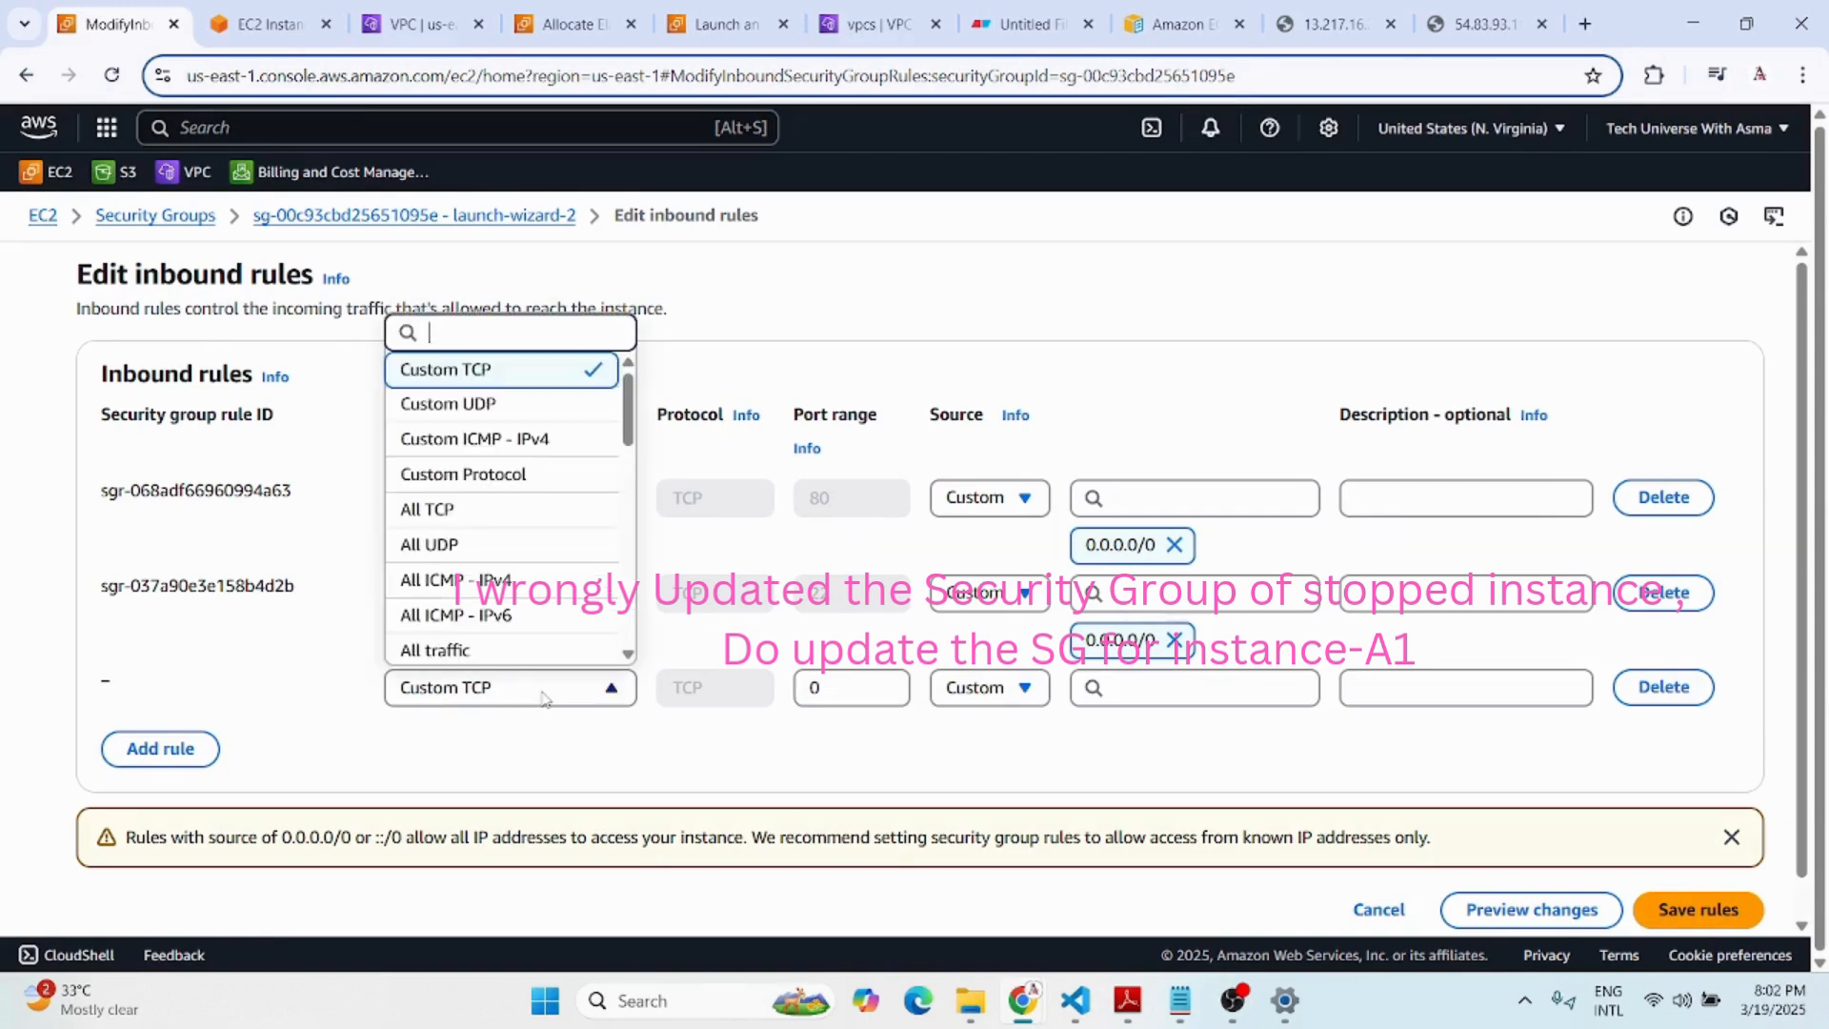
click(493, 440)
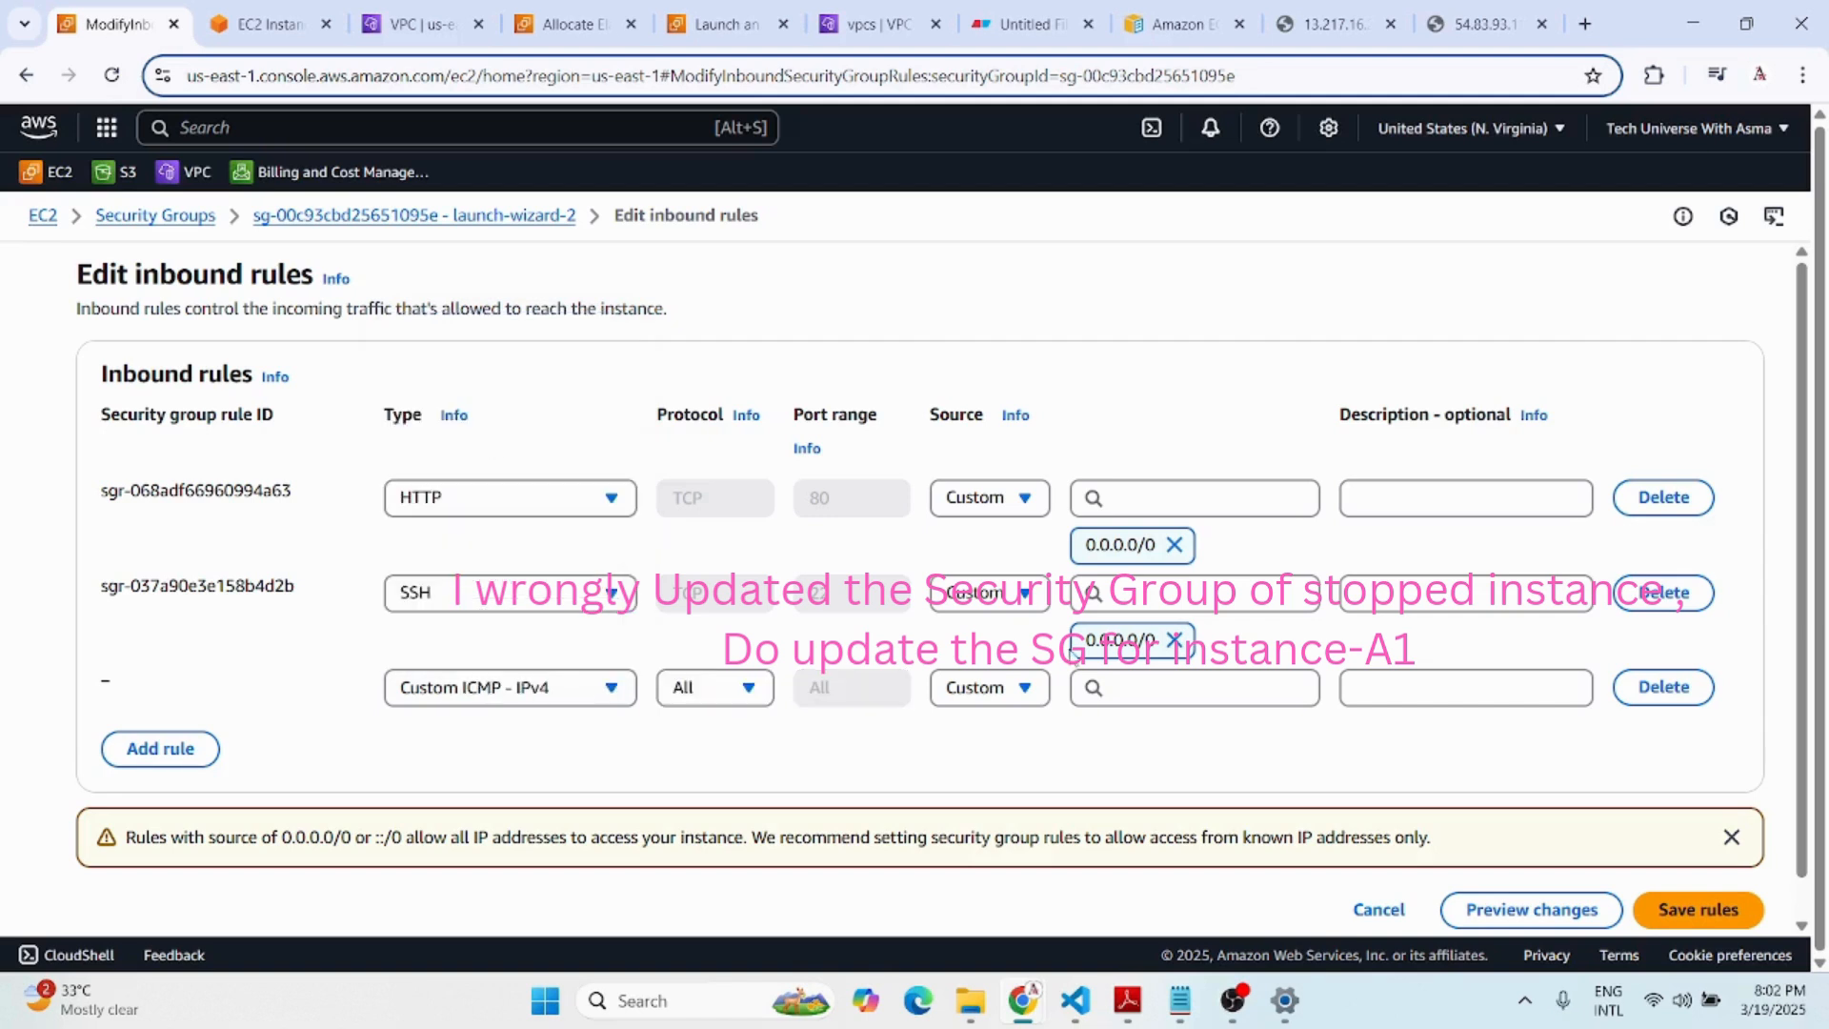
Set the Custom ICMP - IPv4 rule's source to 192.168.0.0/16 and save the inbound rules of launch-wizard-2.
click(1205, 692)
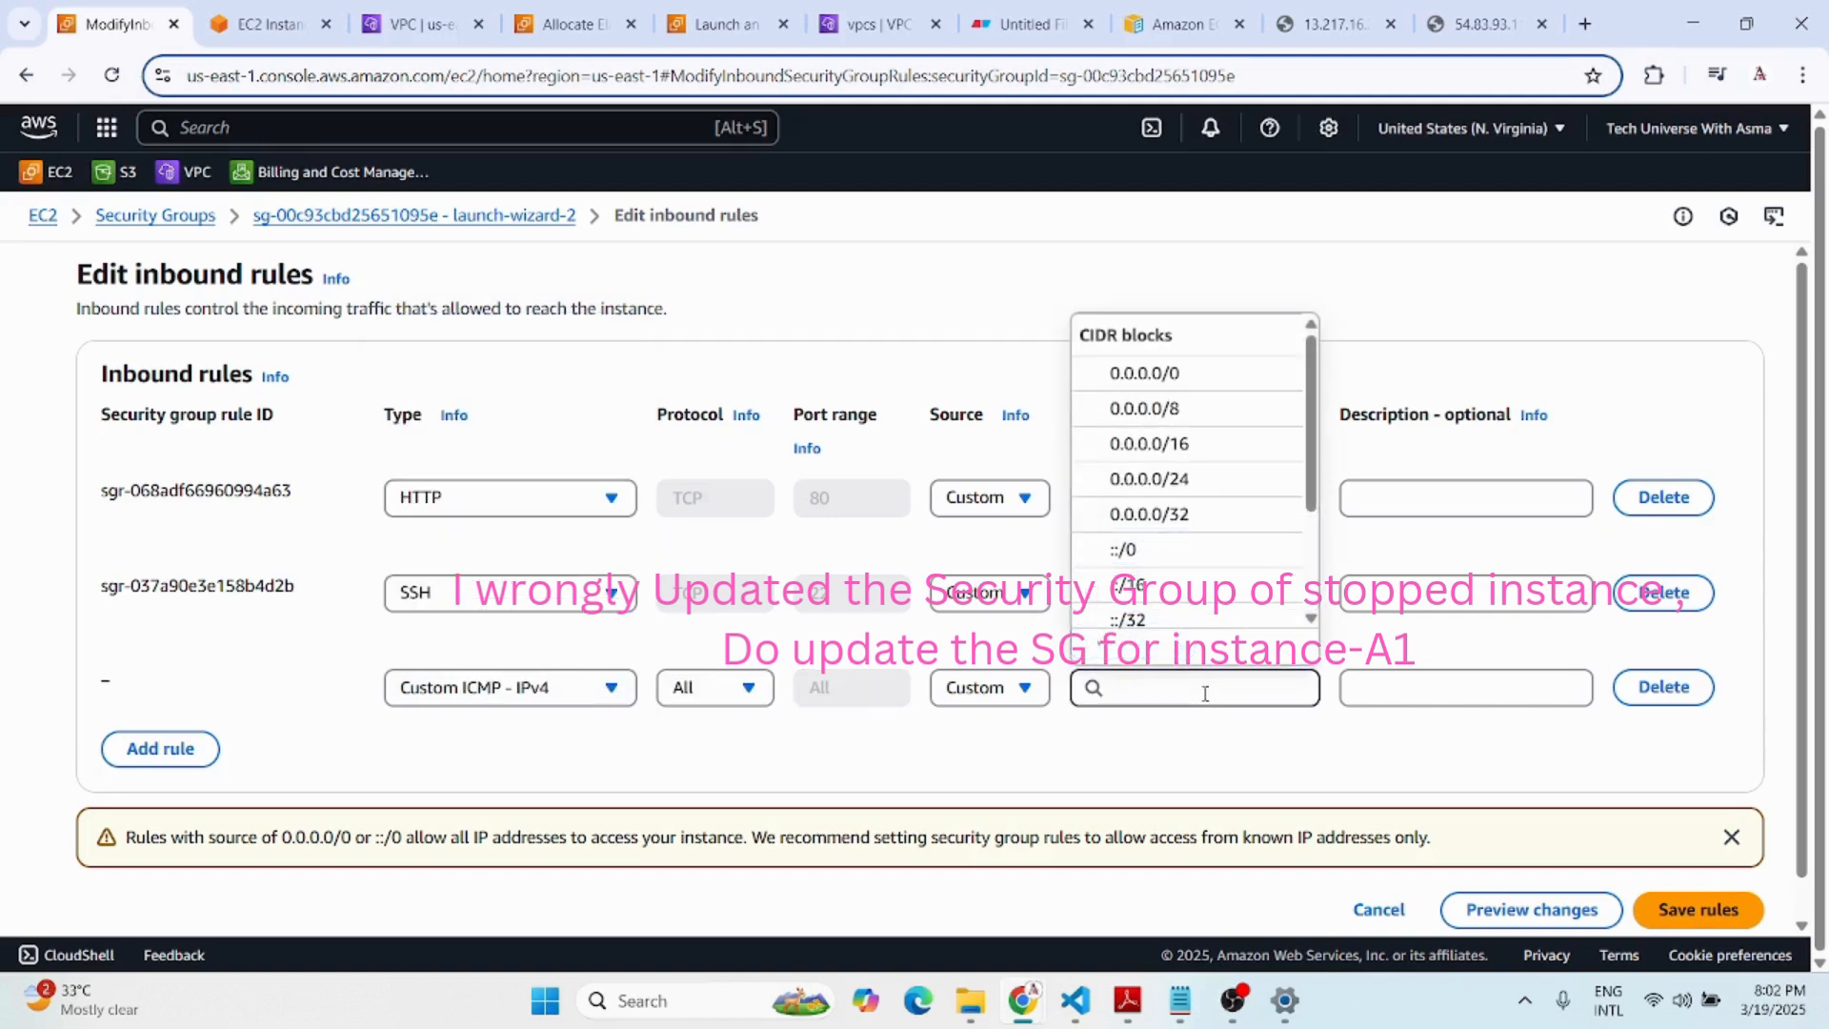
text(1)
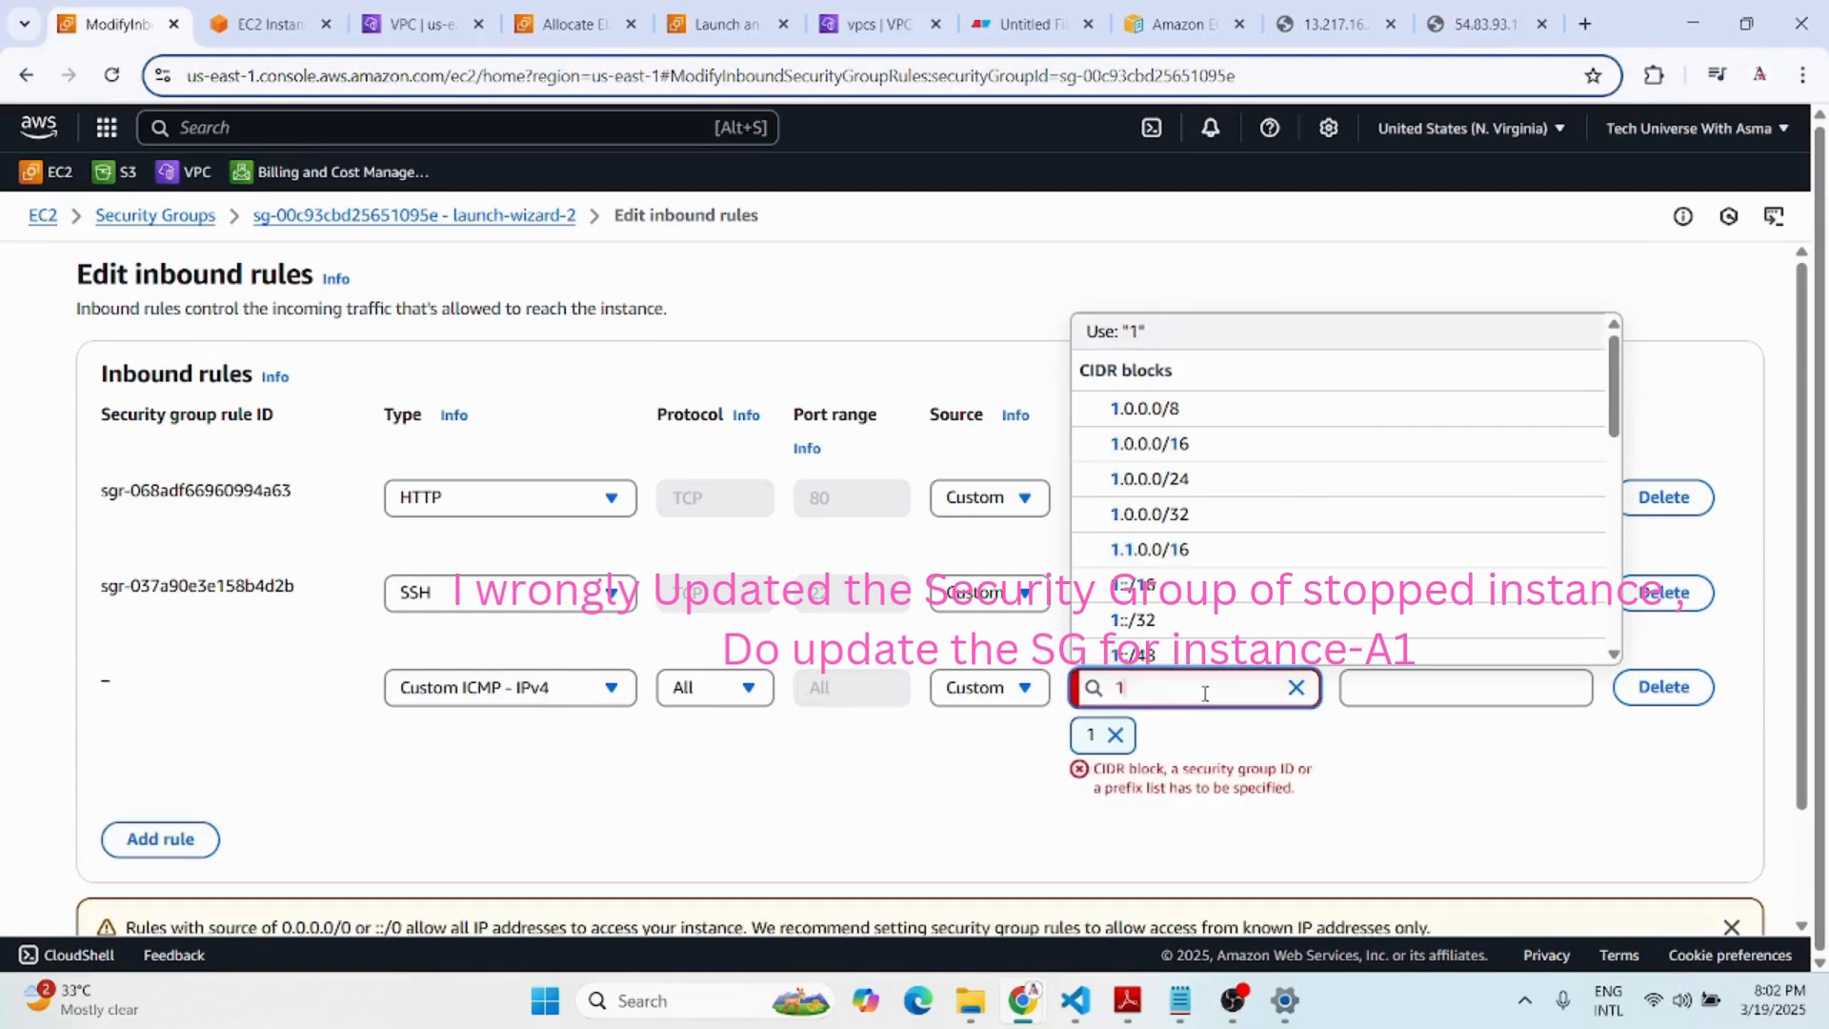
text(92.168)
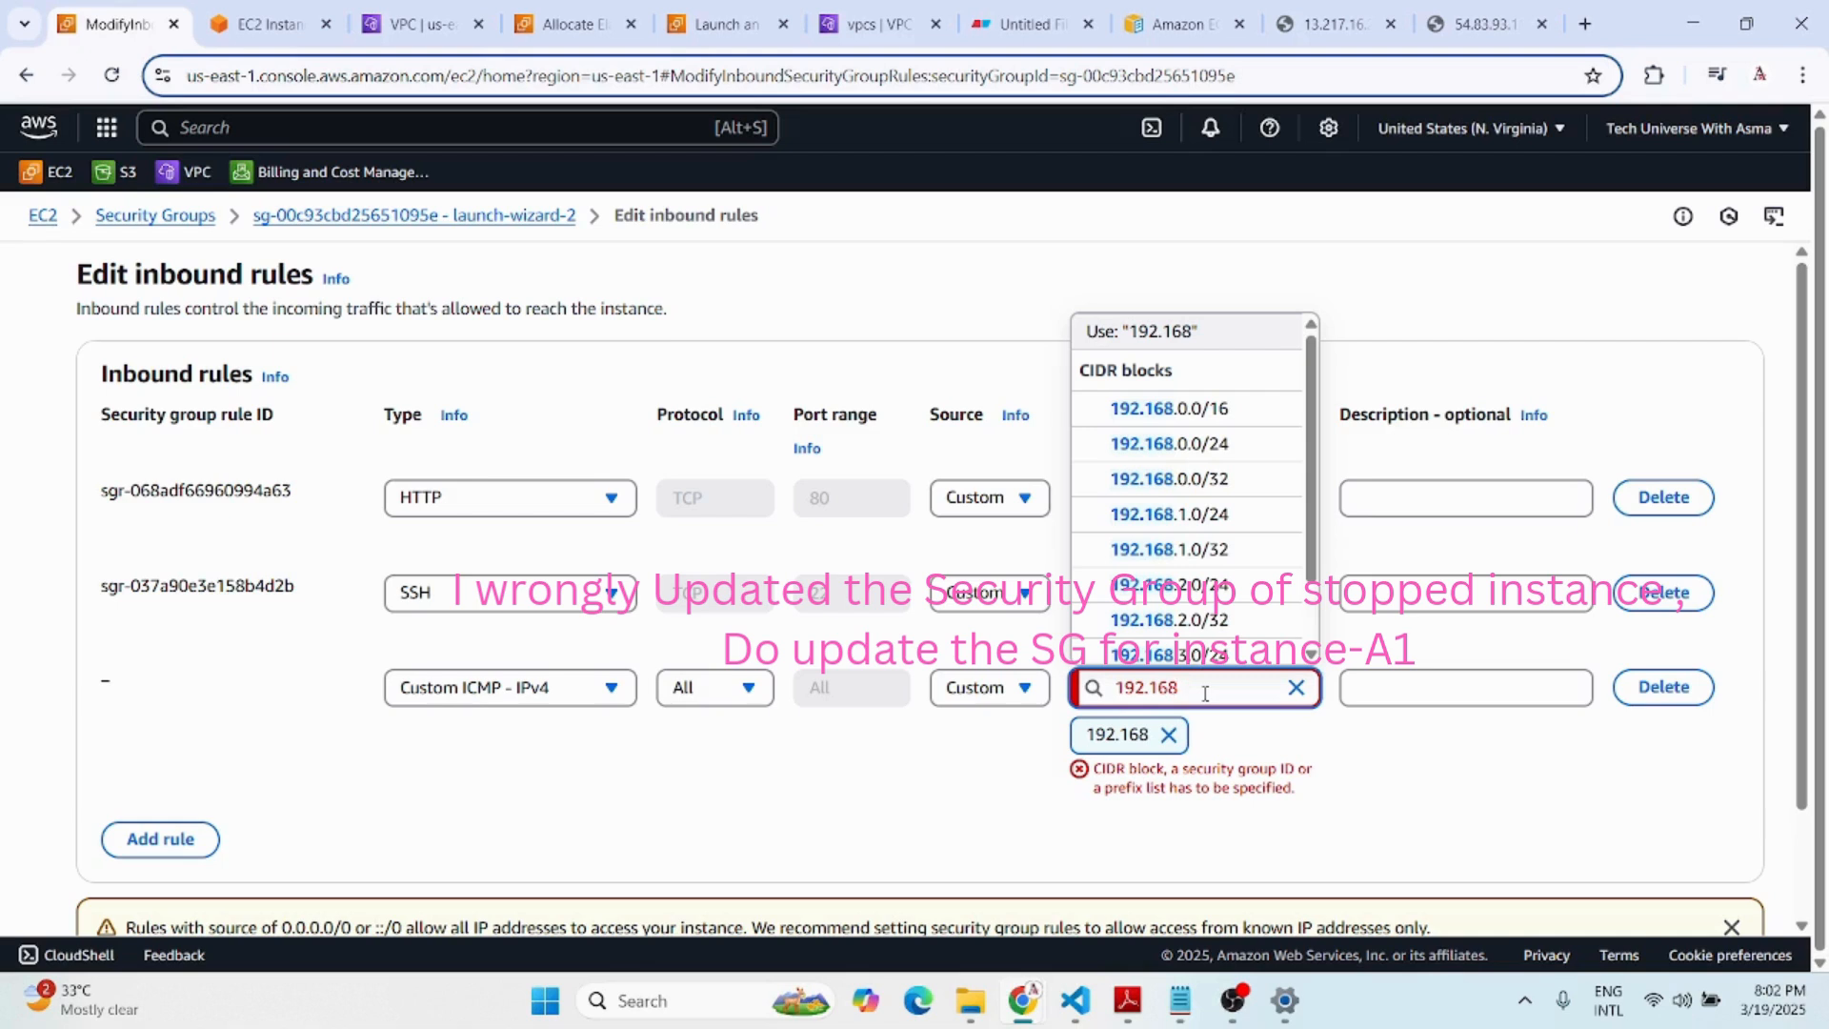
click(1217, 419)
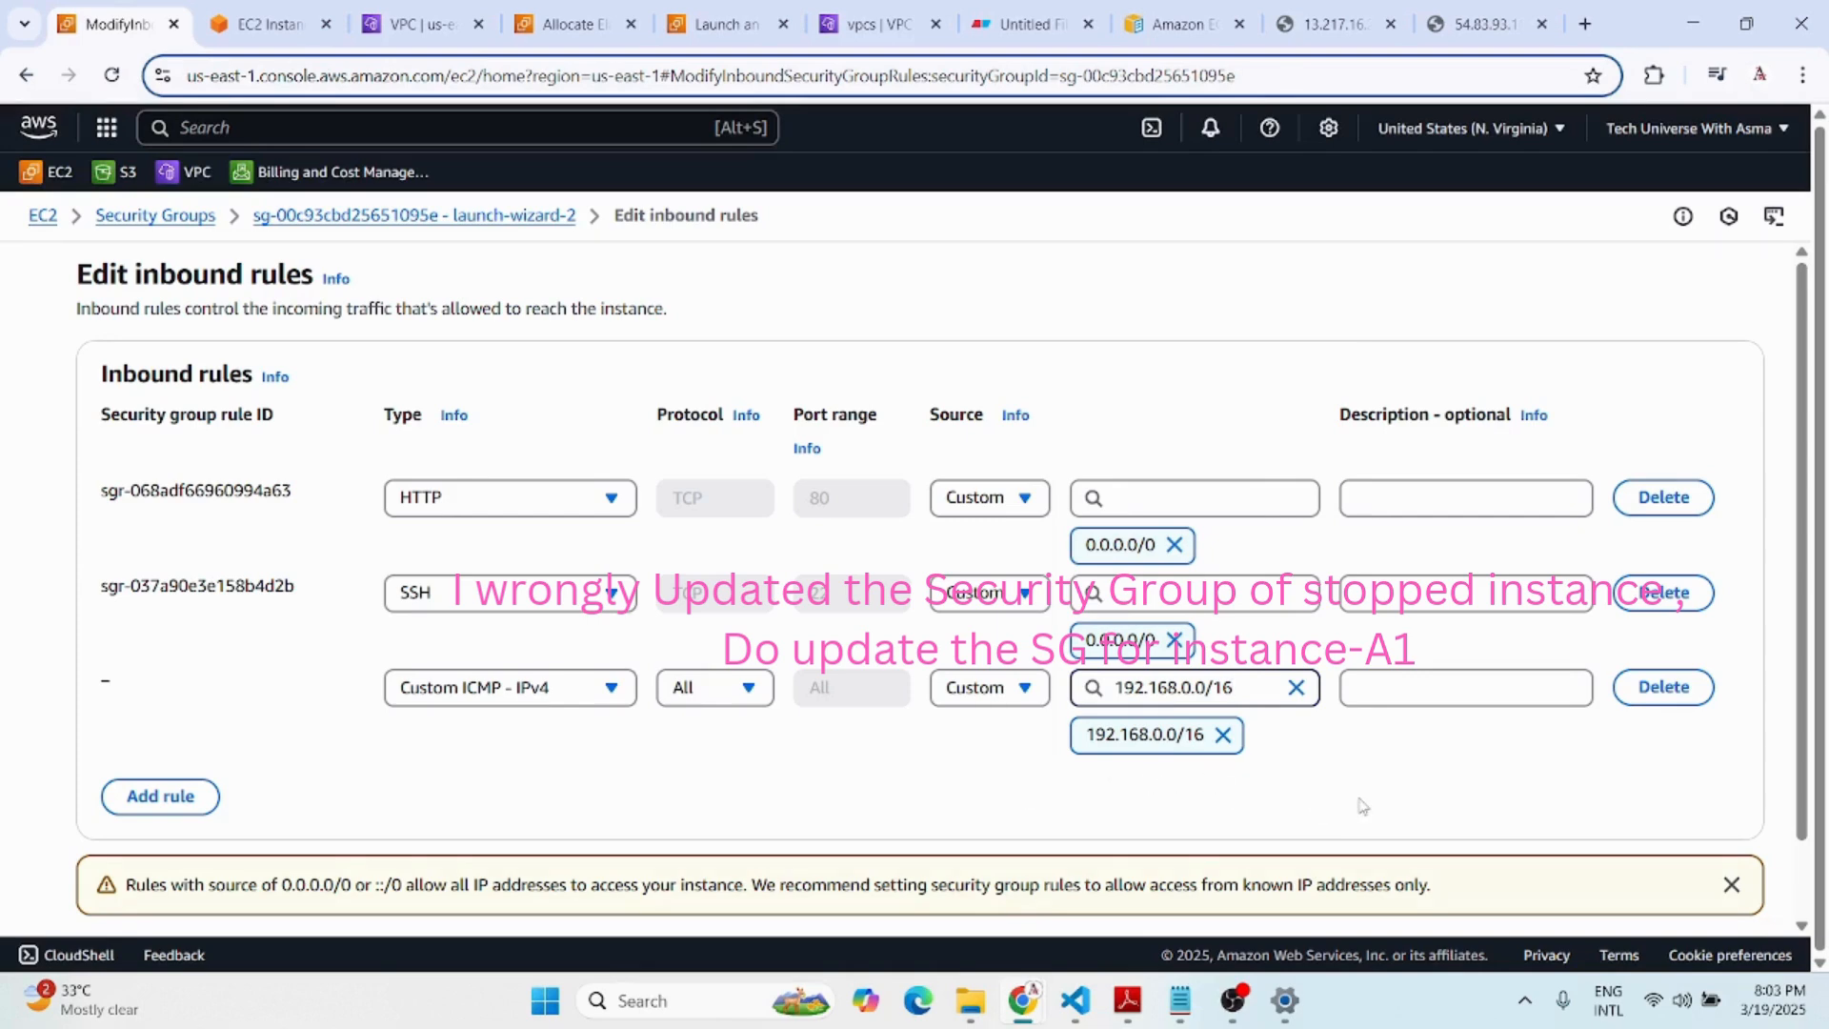
scroll(1340, 788, down, 2)
click(1719, 885)
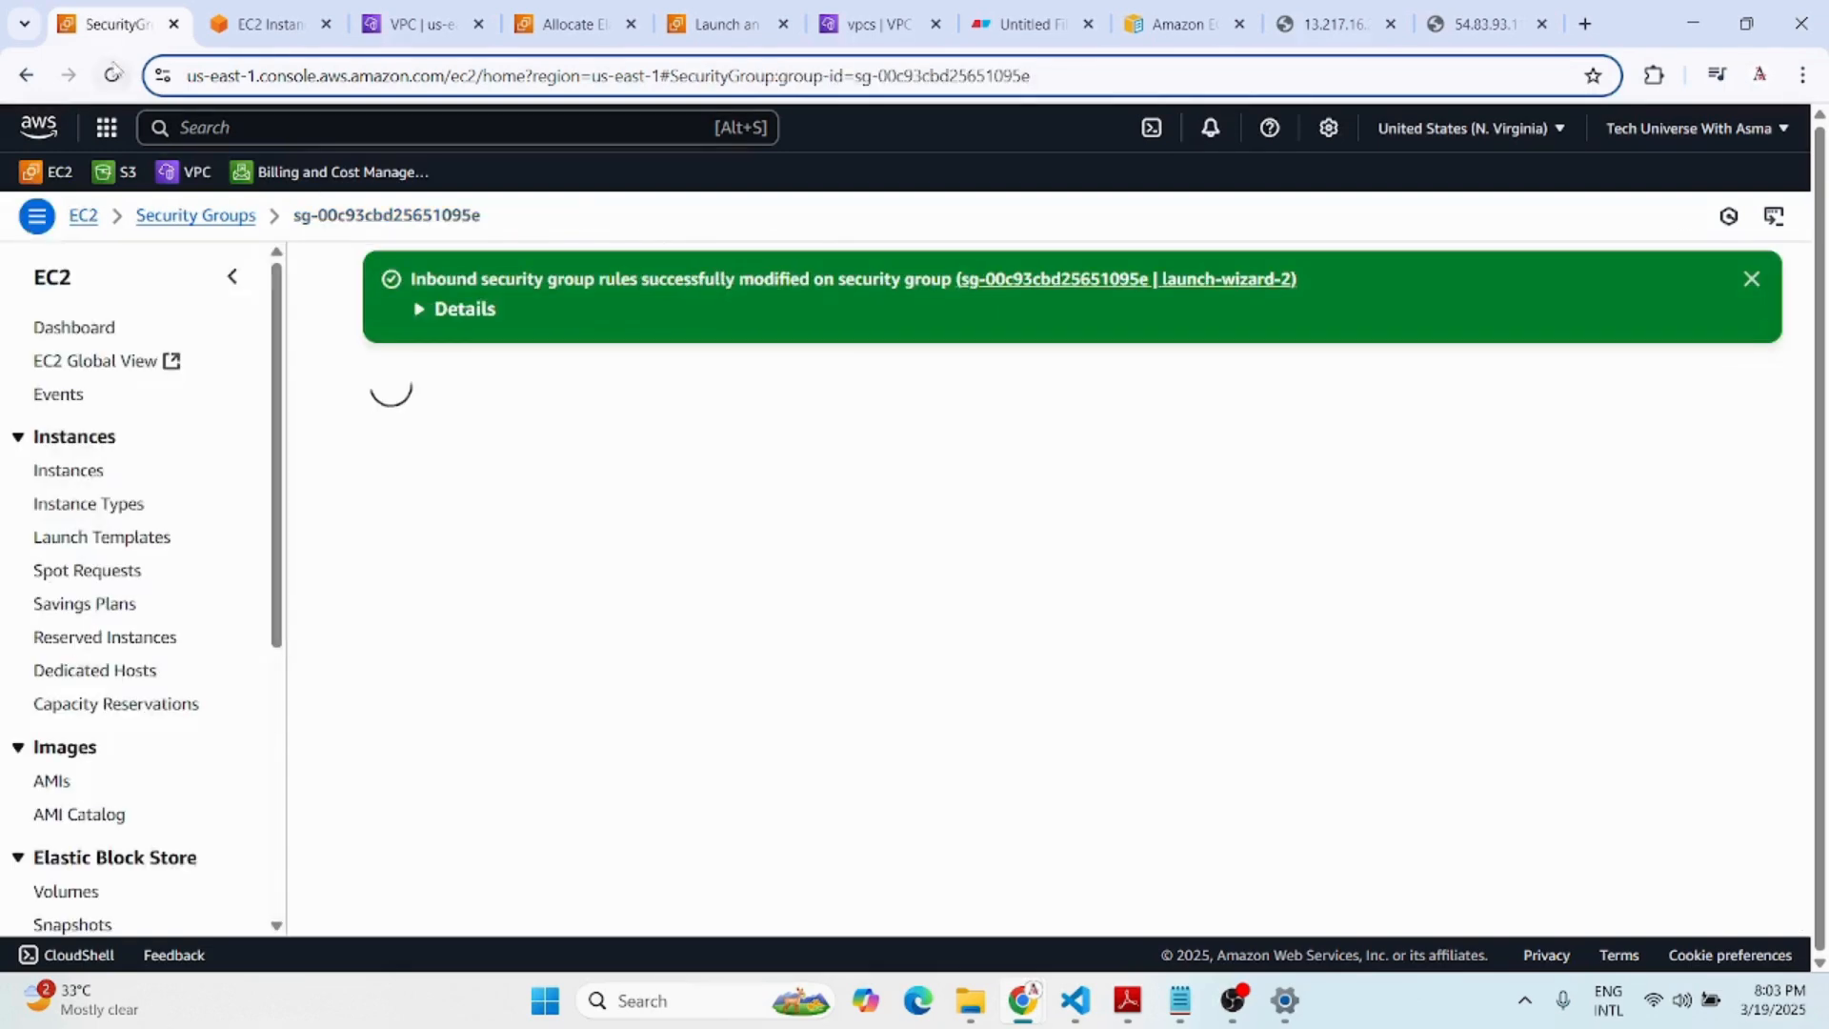
Open the security group attached to my-instance-B, launch-wizard-3, from the instance's security details.
click(76, 477)
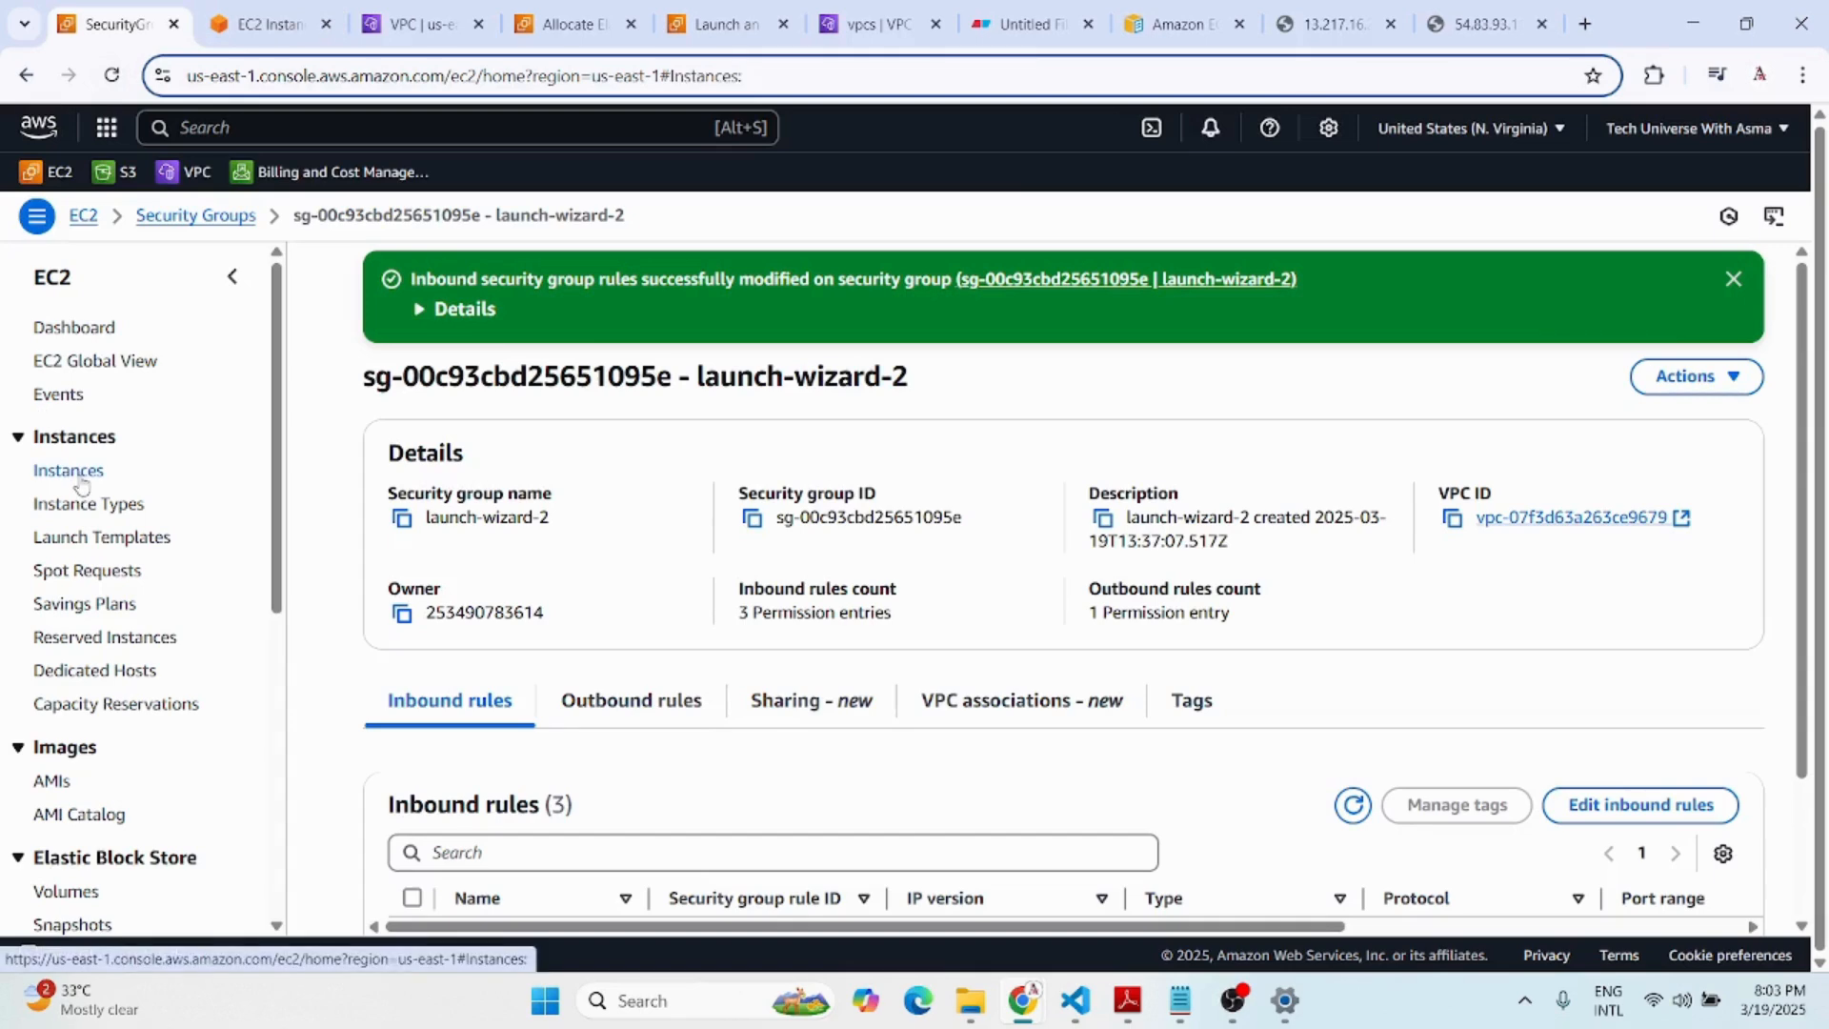
click(330, 430)
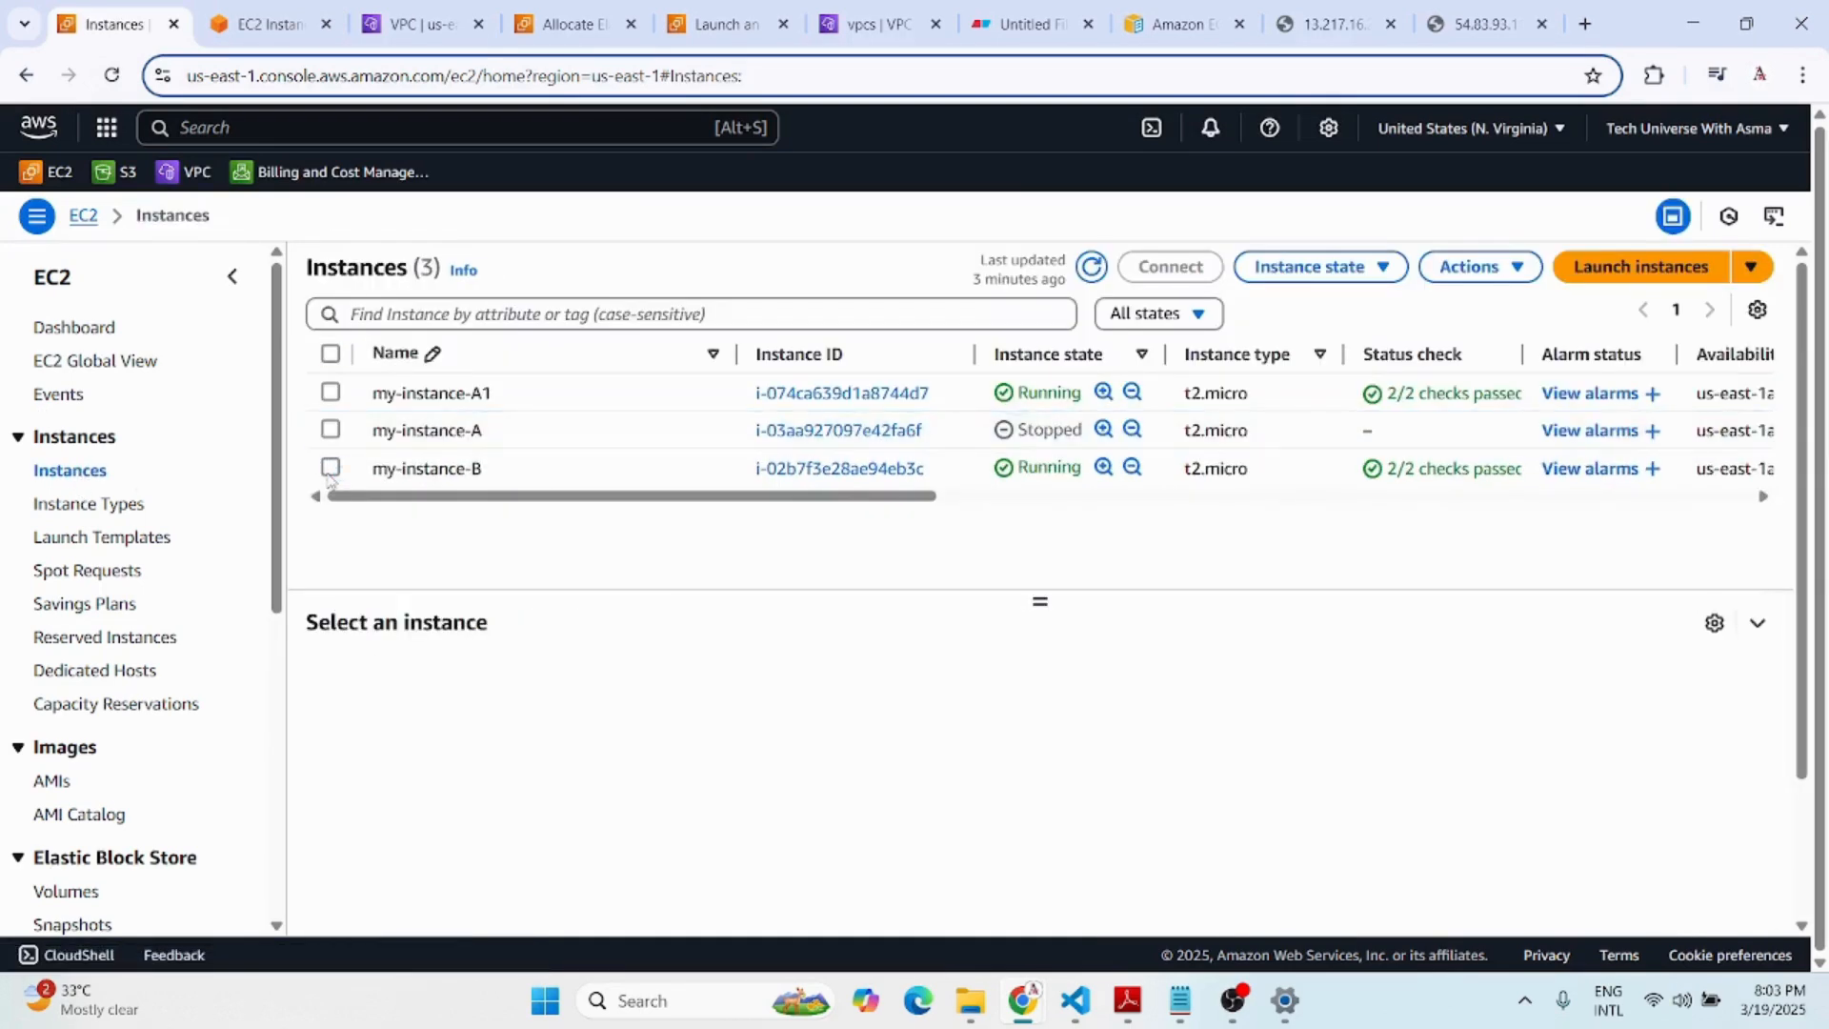
click(330, 468)
scroll(717, 826, down, 6)
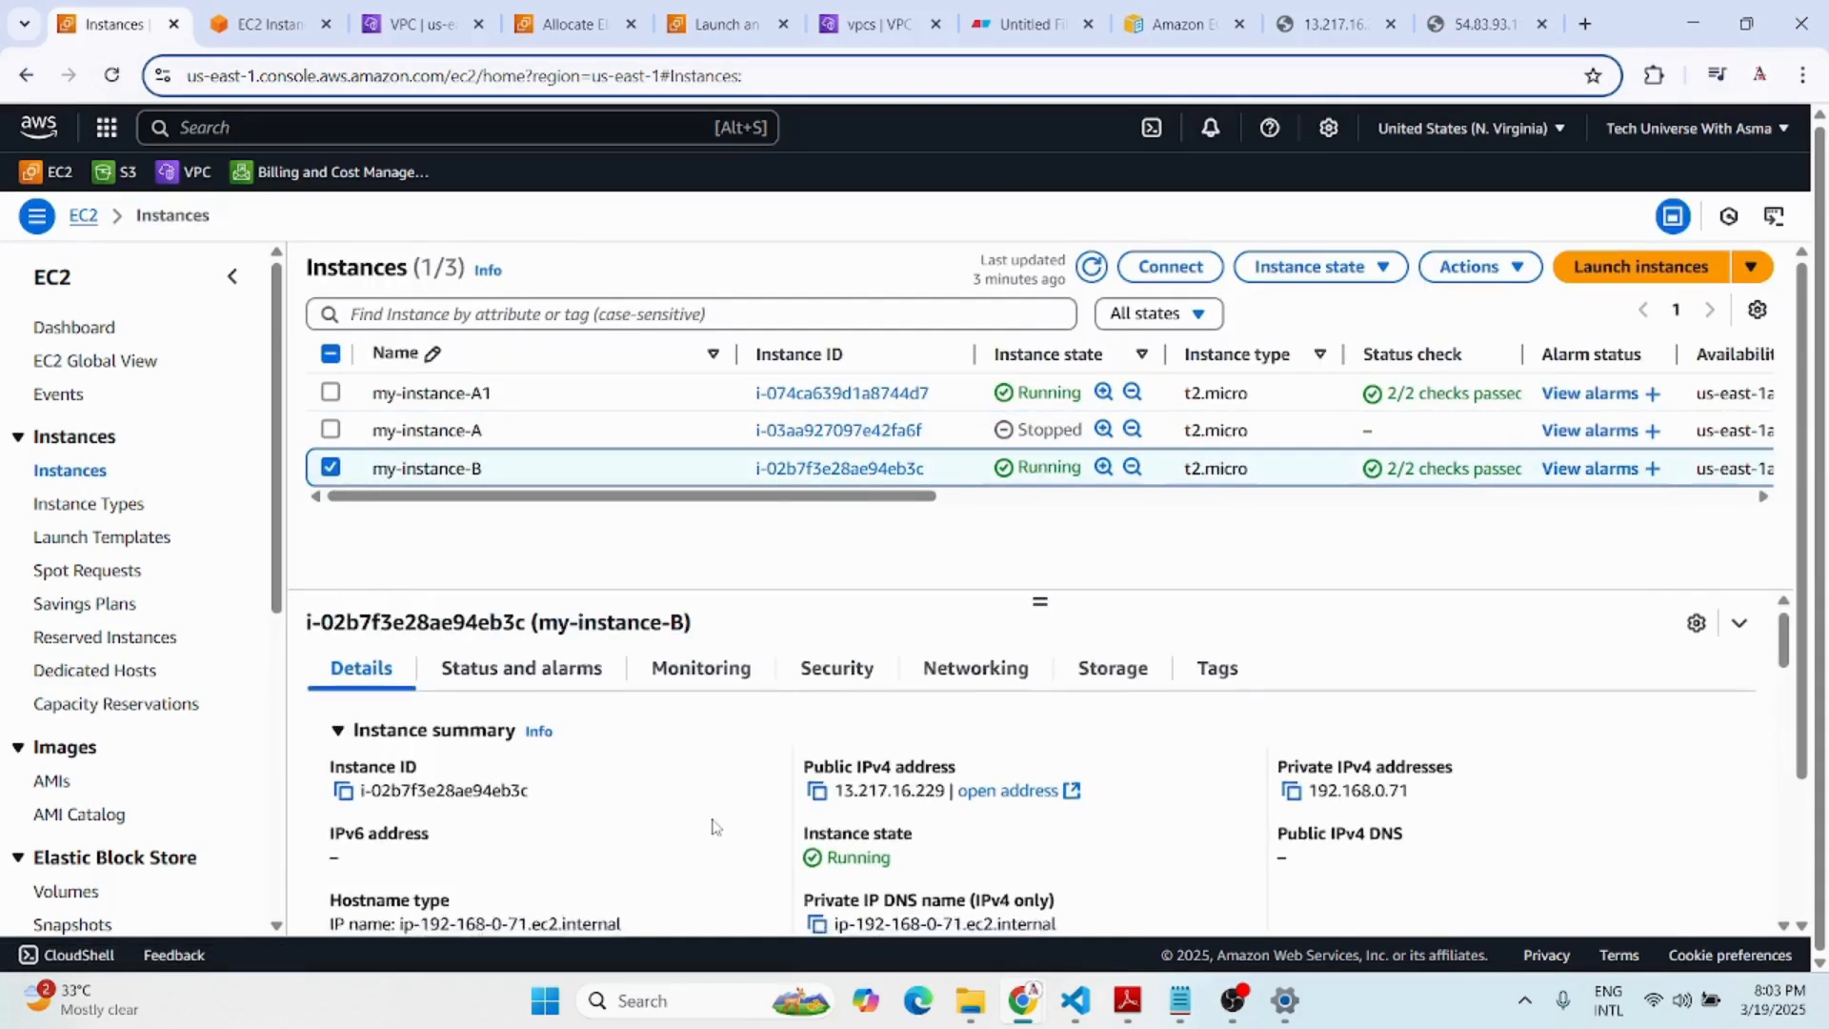
scroll(658, 841, down, 5)
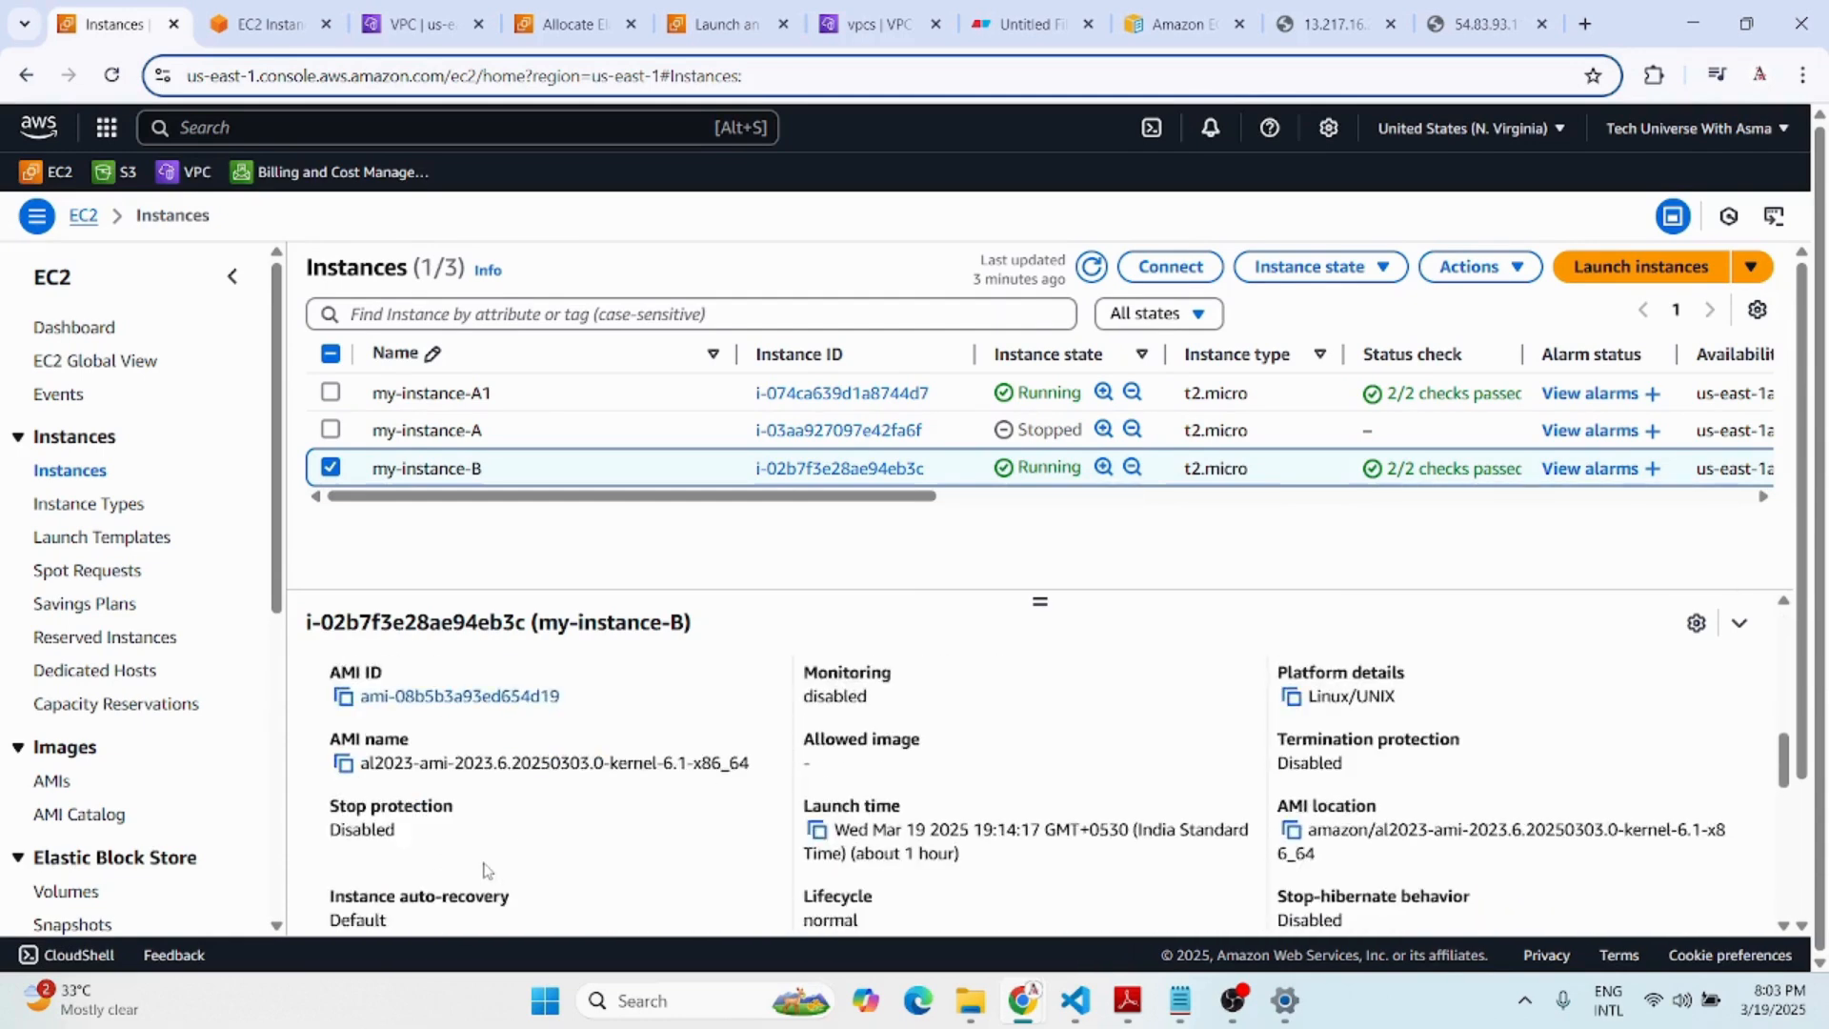
scroll(771, 674, up, 10)
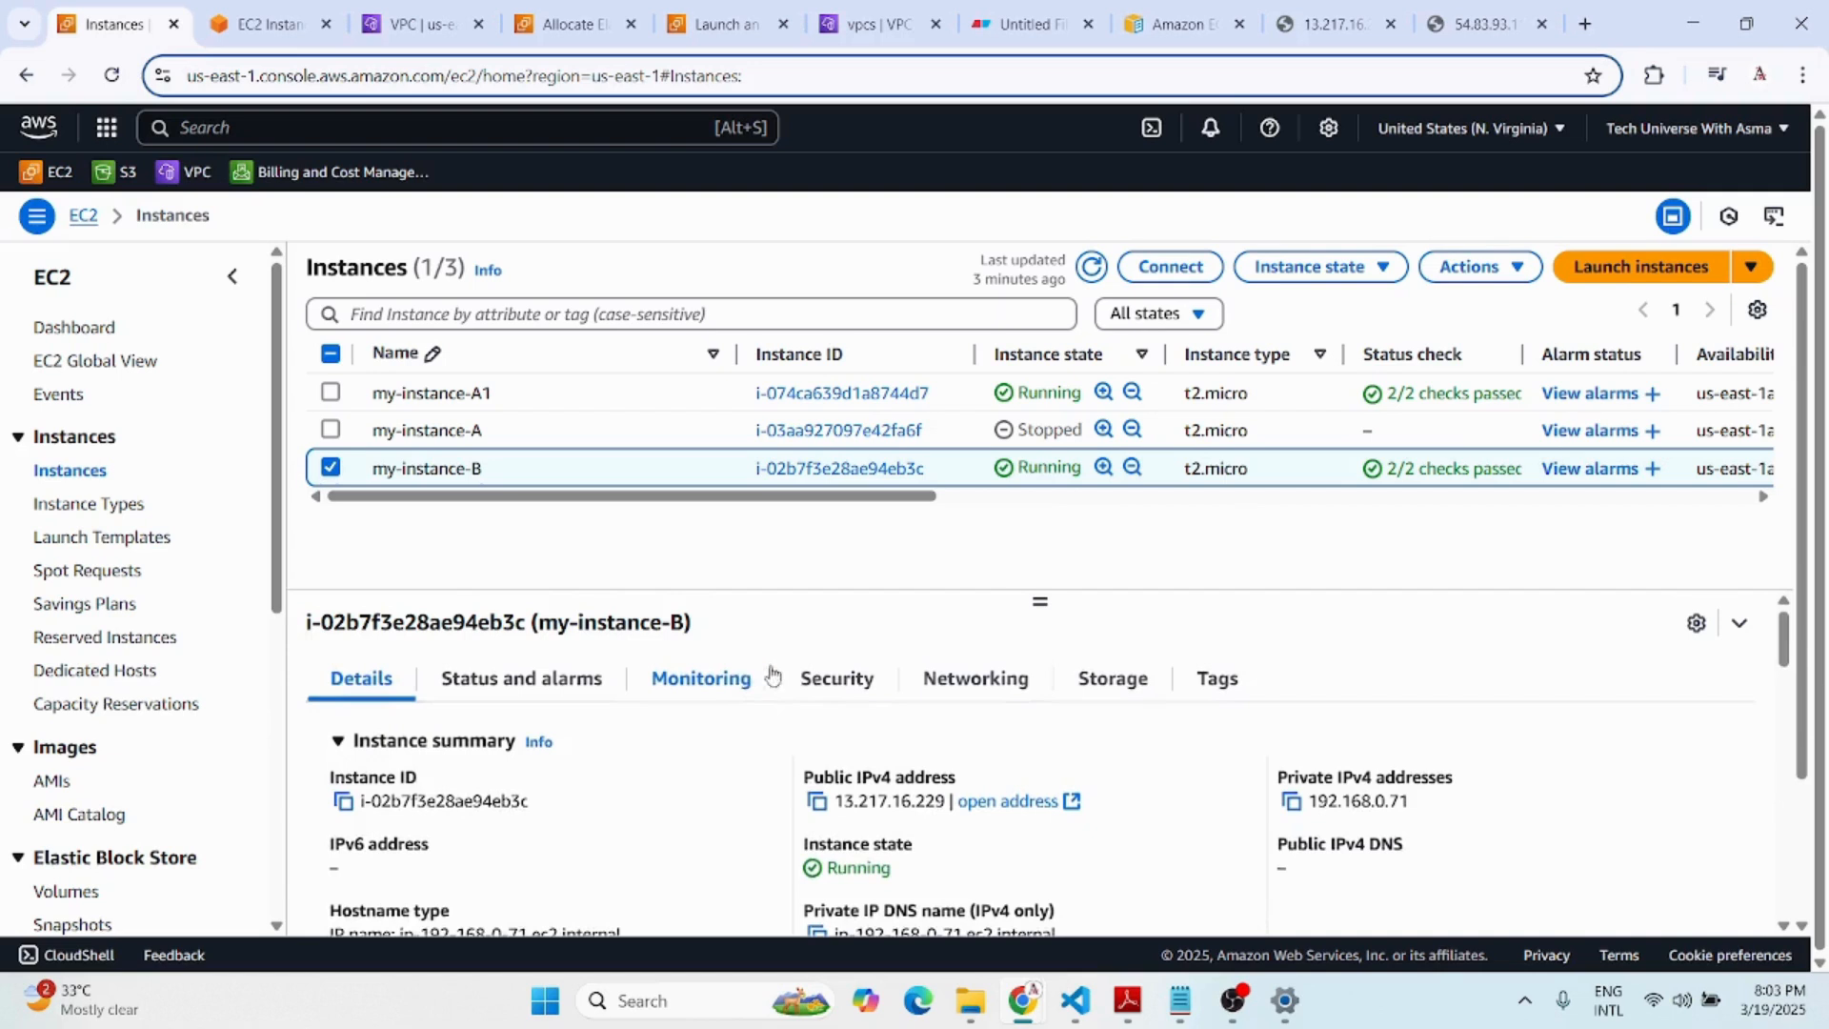
click(835, 704)
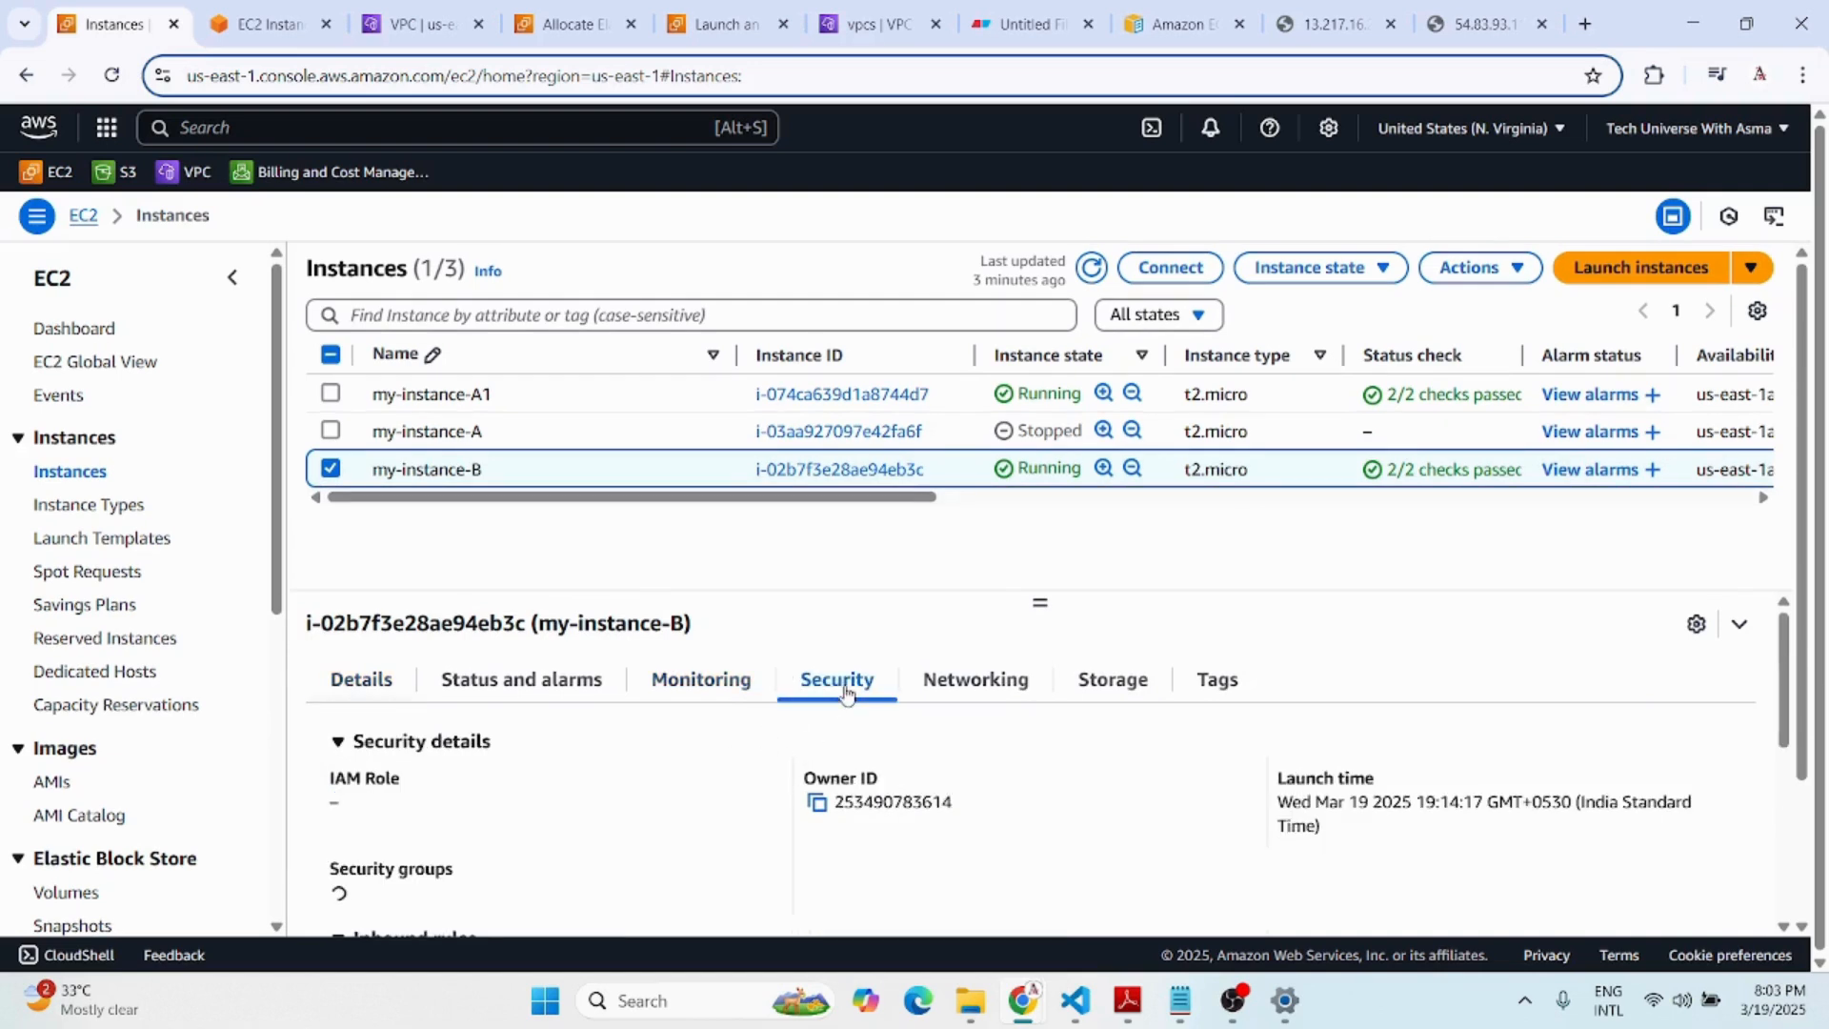
scroll(481, 895, down, 3)
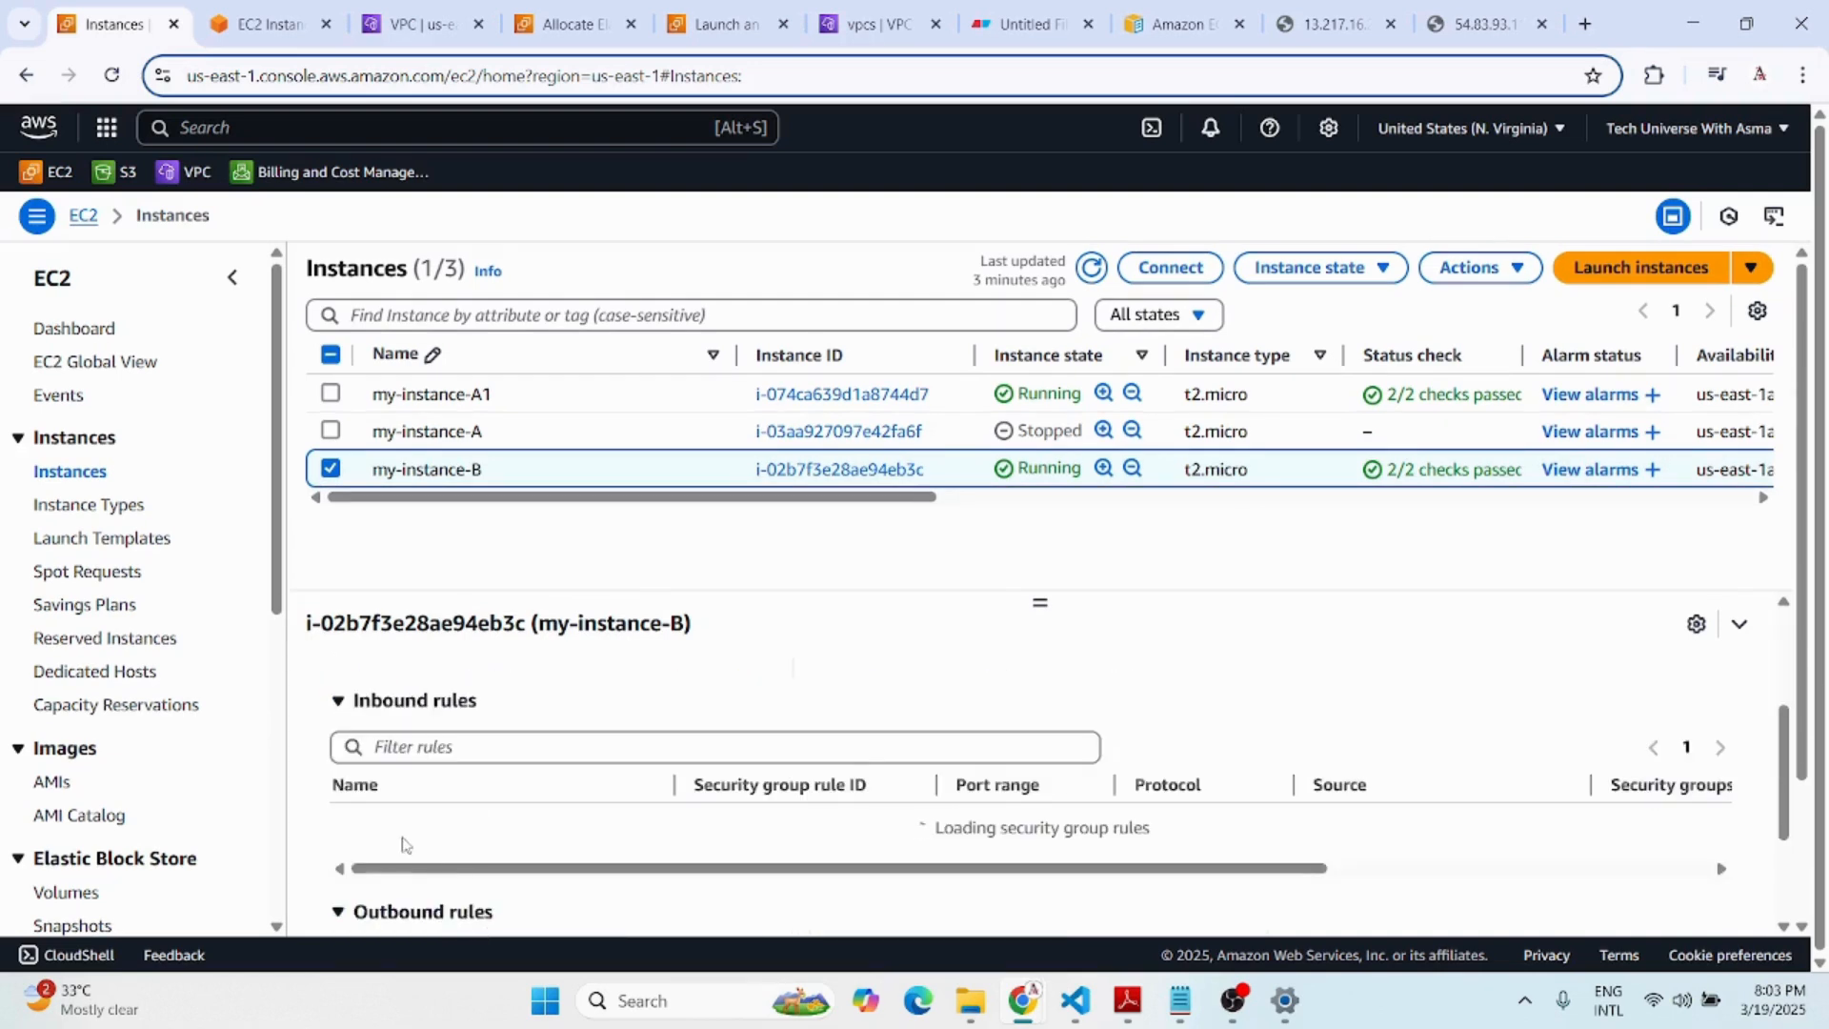
scroll(405, 843, up, 3)
click(415, 910)
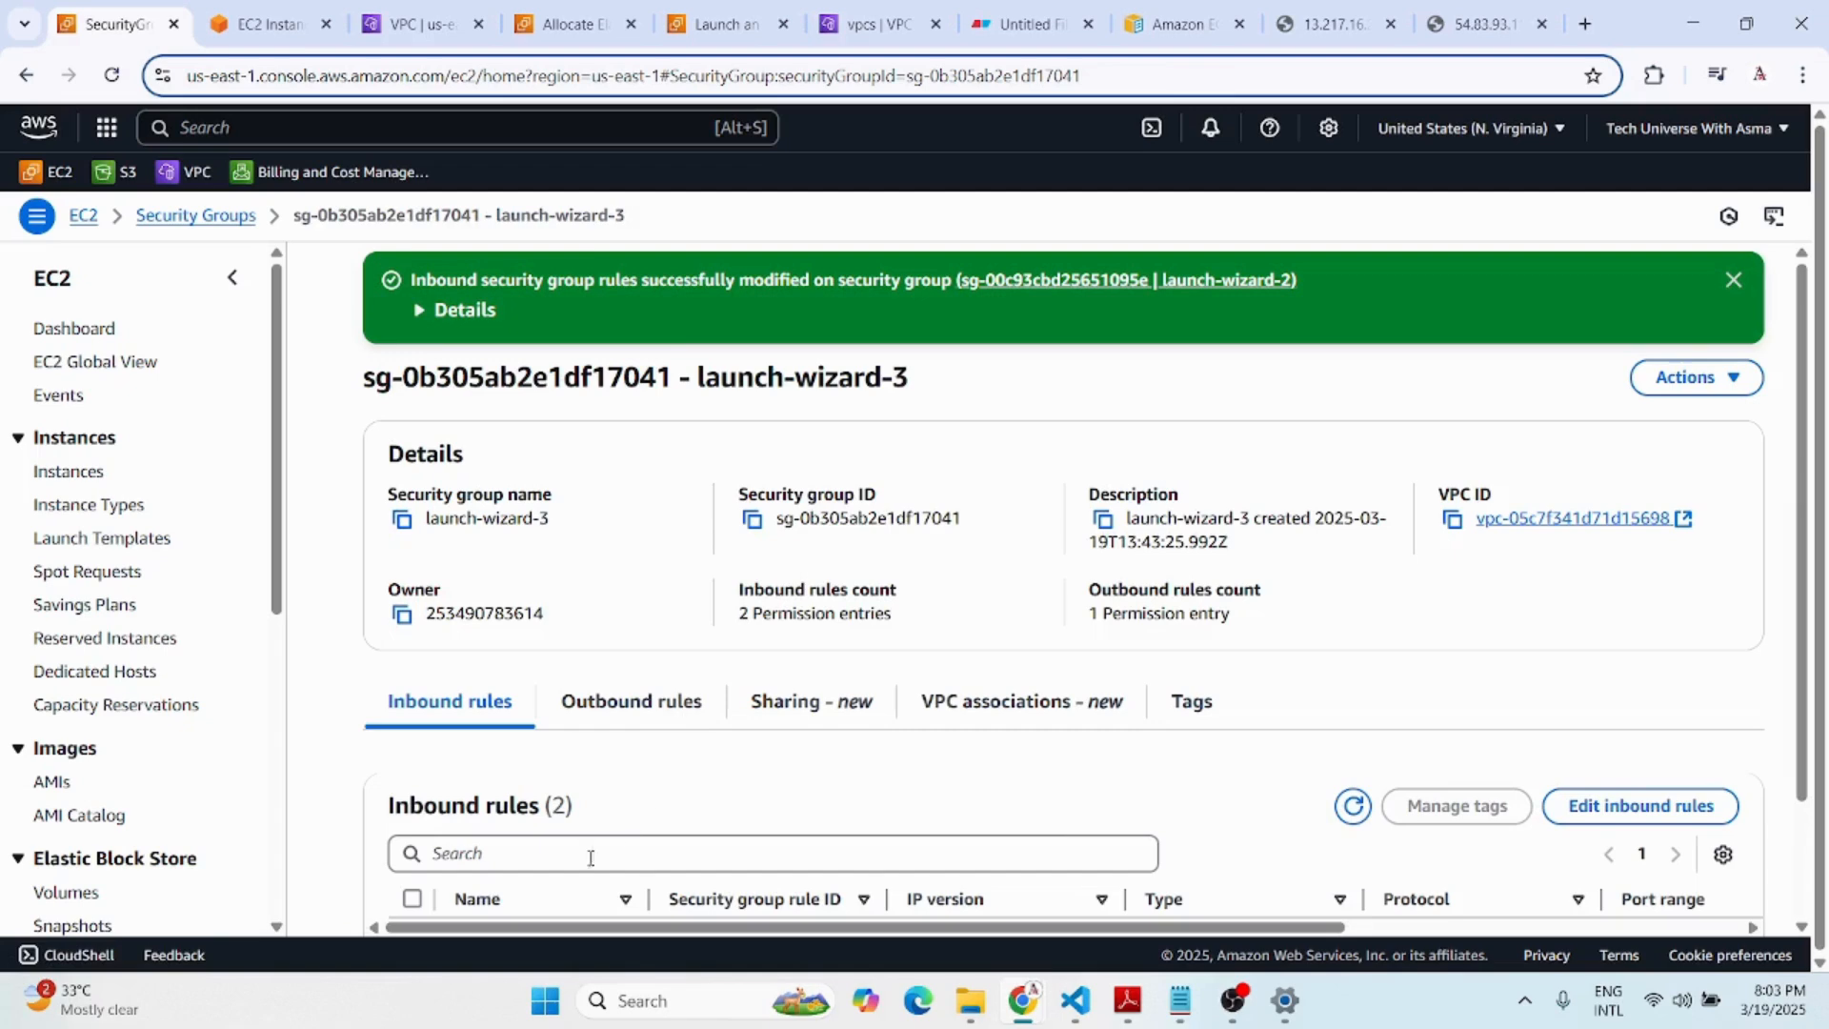
Add an inbound rule of type All ICMP - IPv4 to launch-wizard-3.
click(1604, 805)
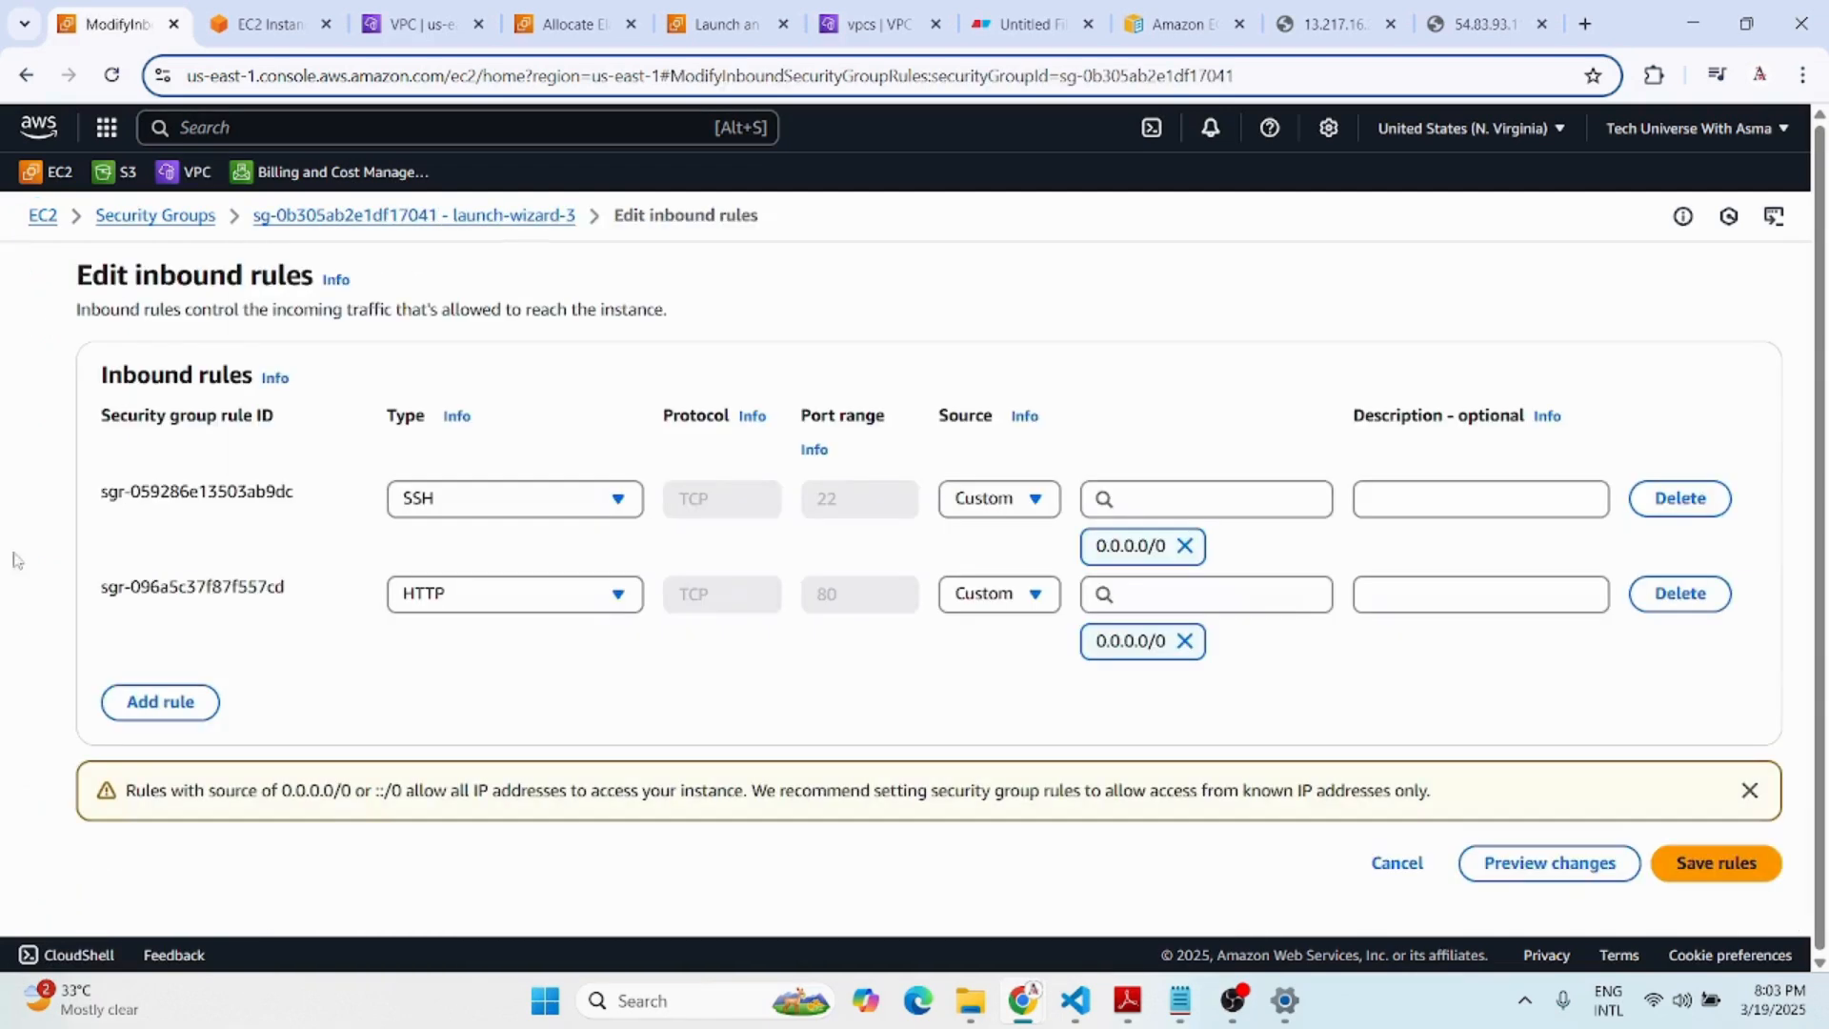
click(160, 703)
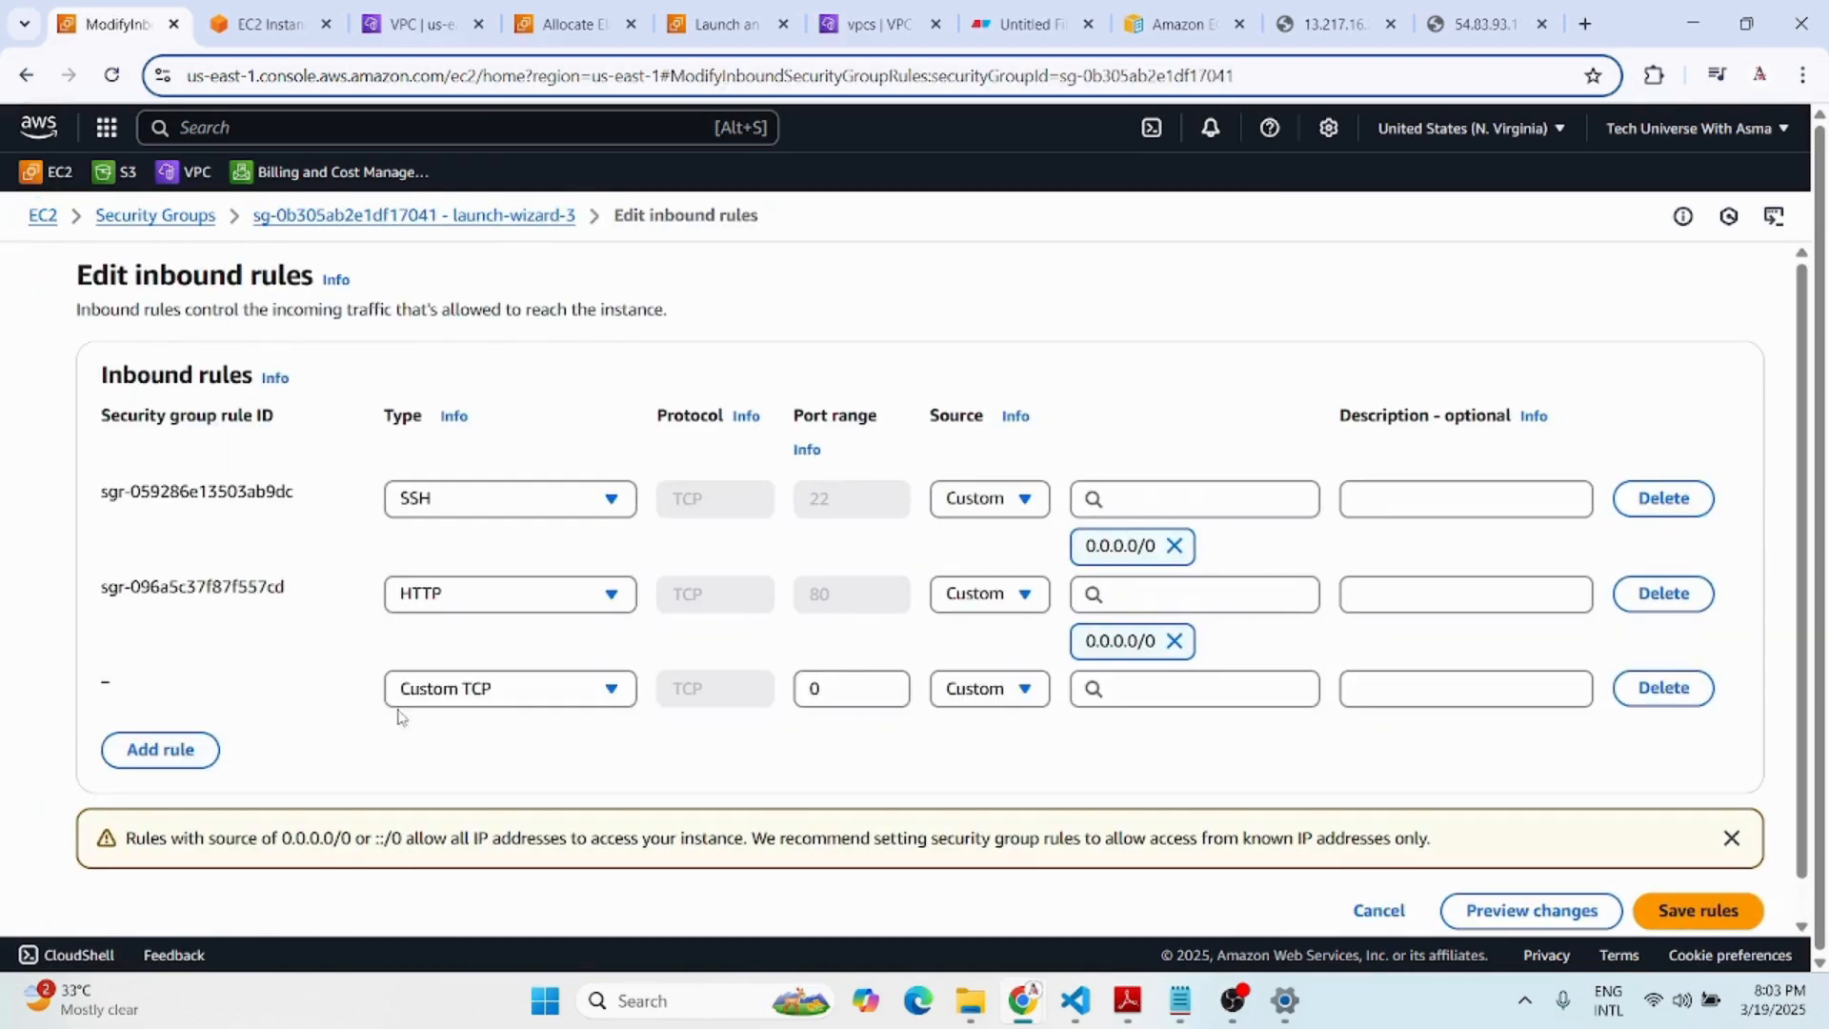
click(507, 688)
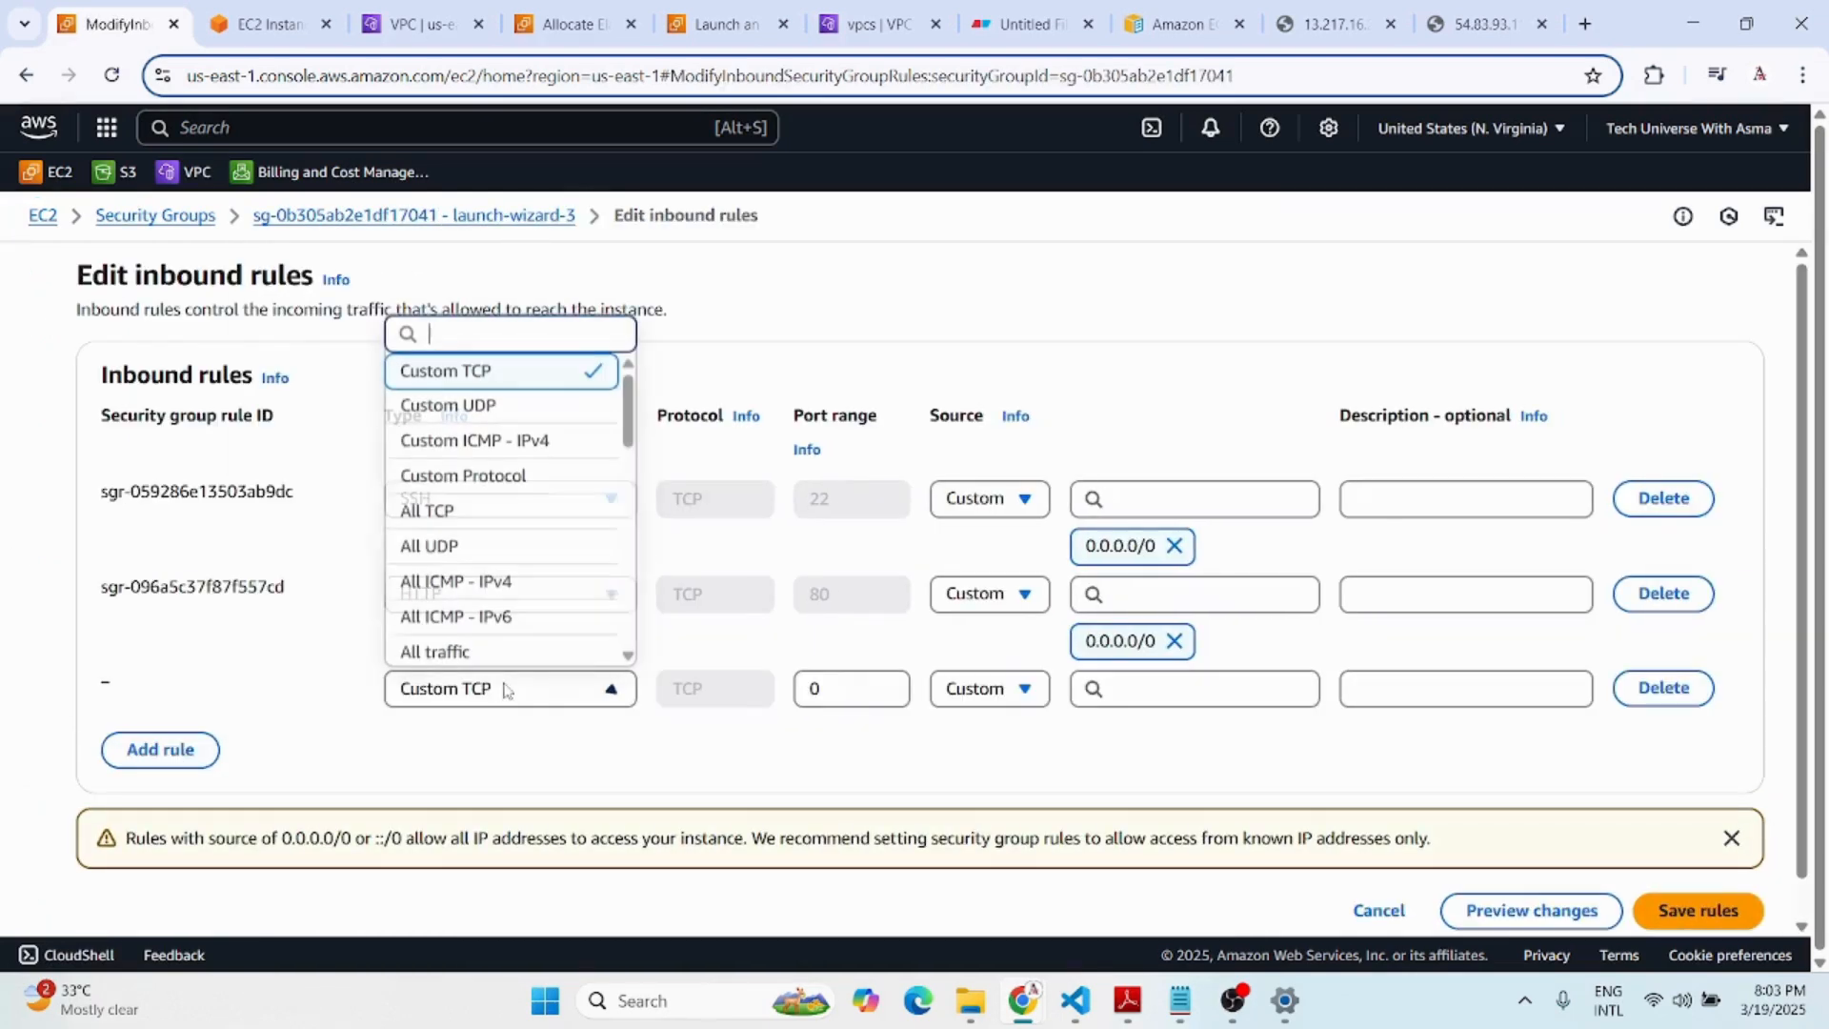
click(500, 583)
Set the All ICMP - IPv4 rule's source to 10.0.0.0/16 with description vpc-A, and save the inbound rules of launch-wizard-3.
click(1121, 696)
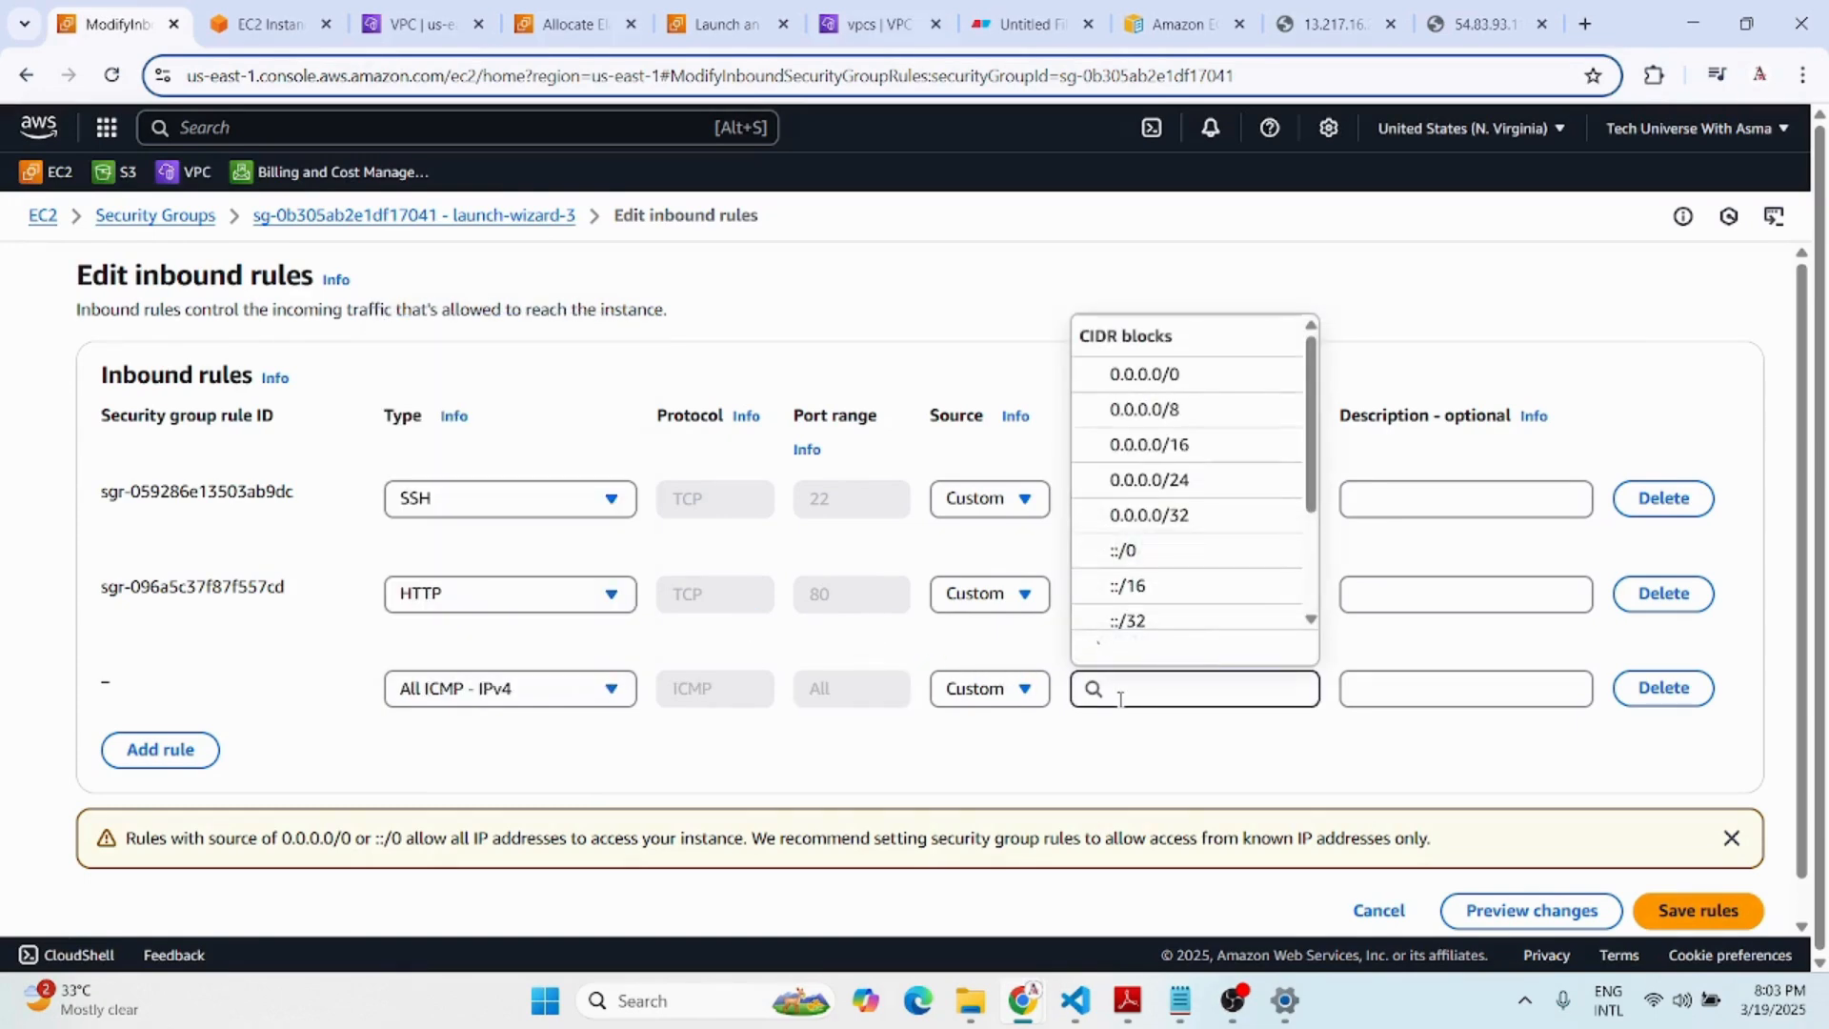
text(10)
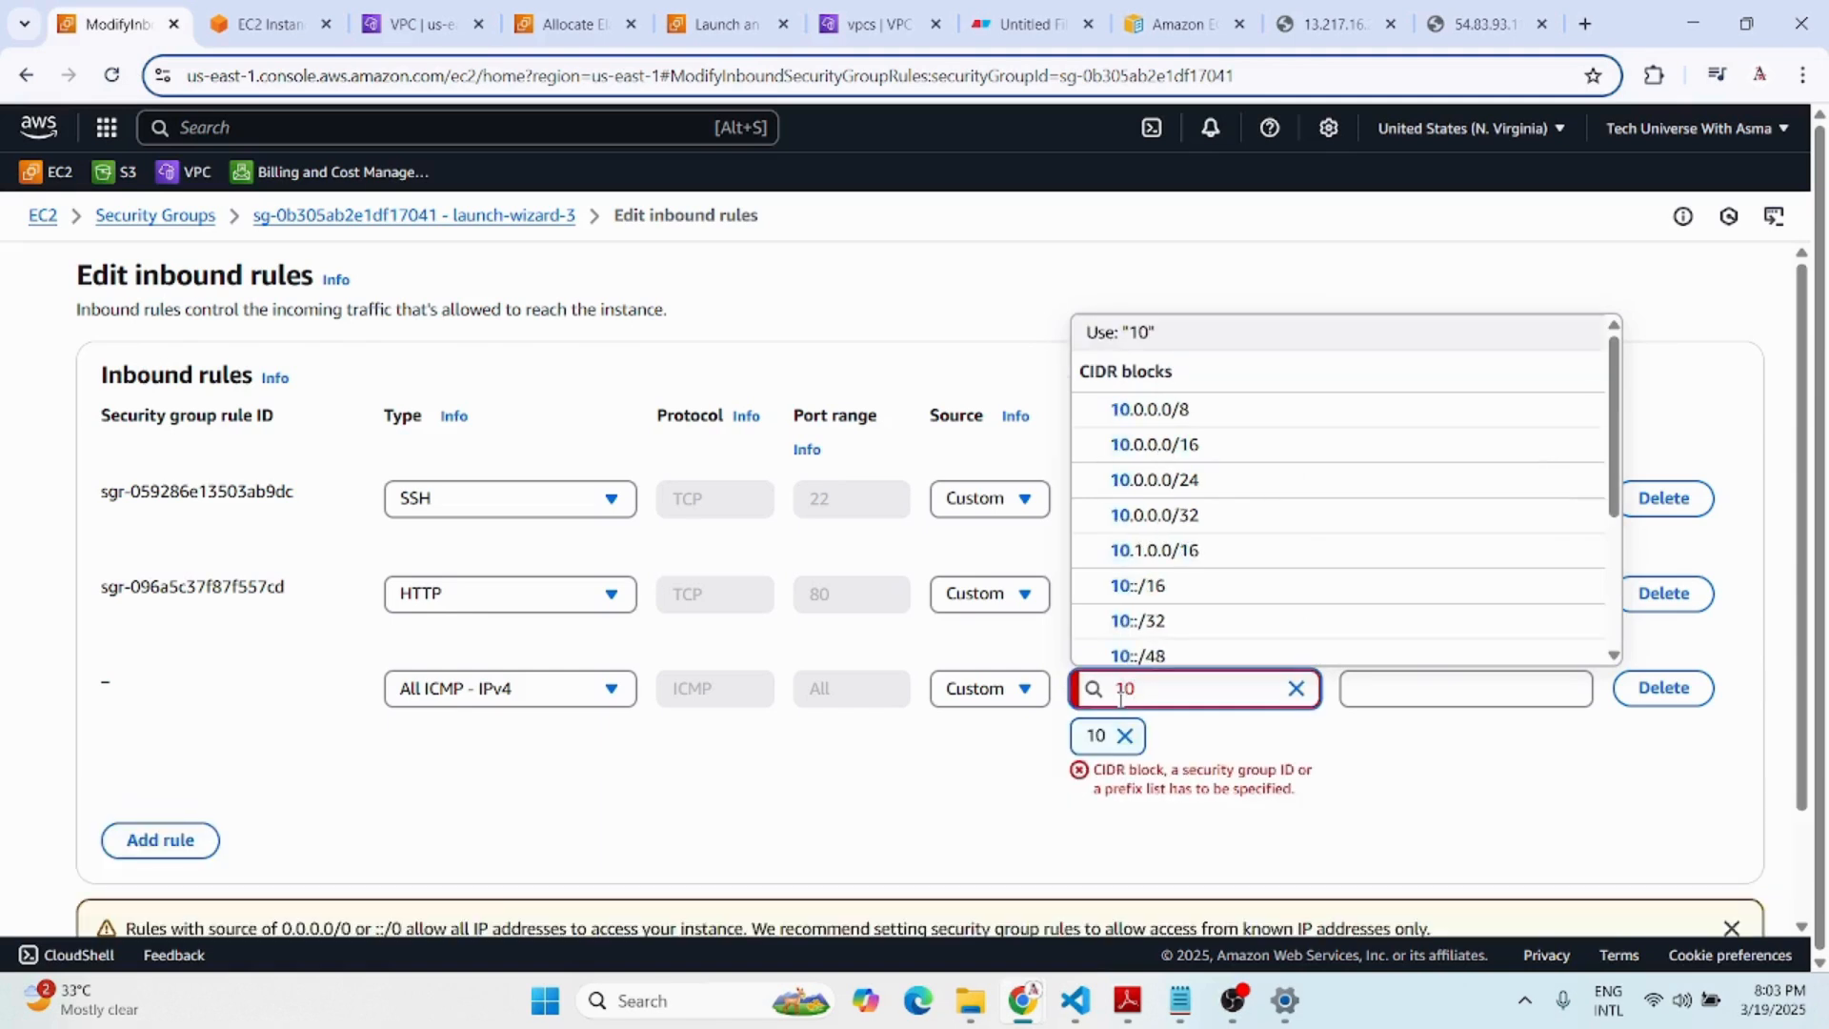
click(1223, 444)
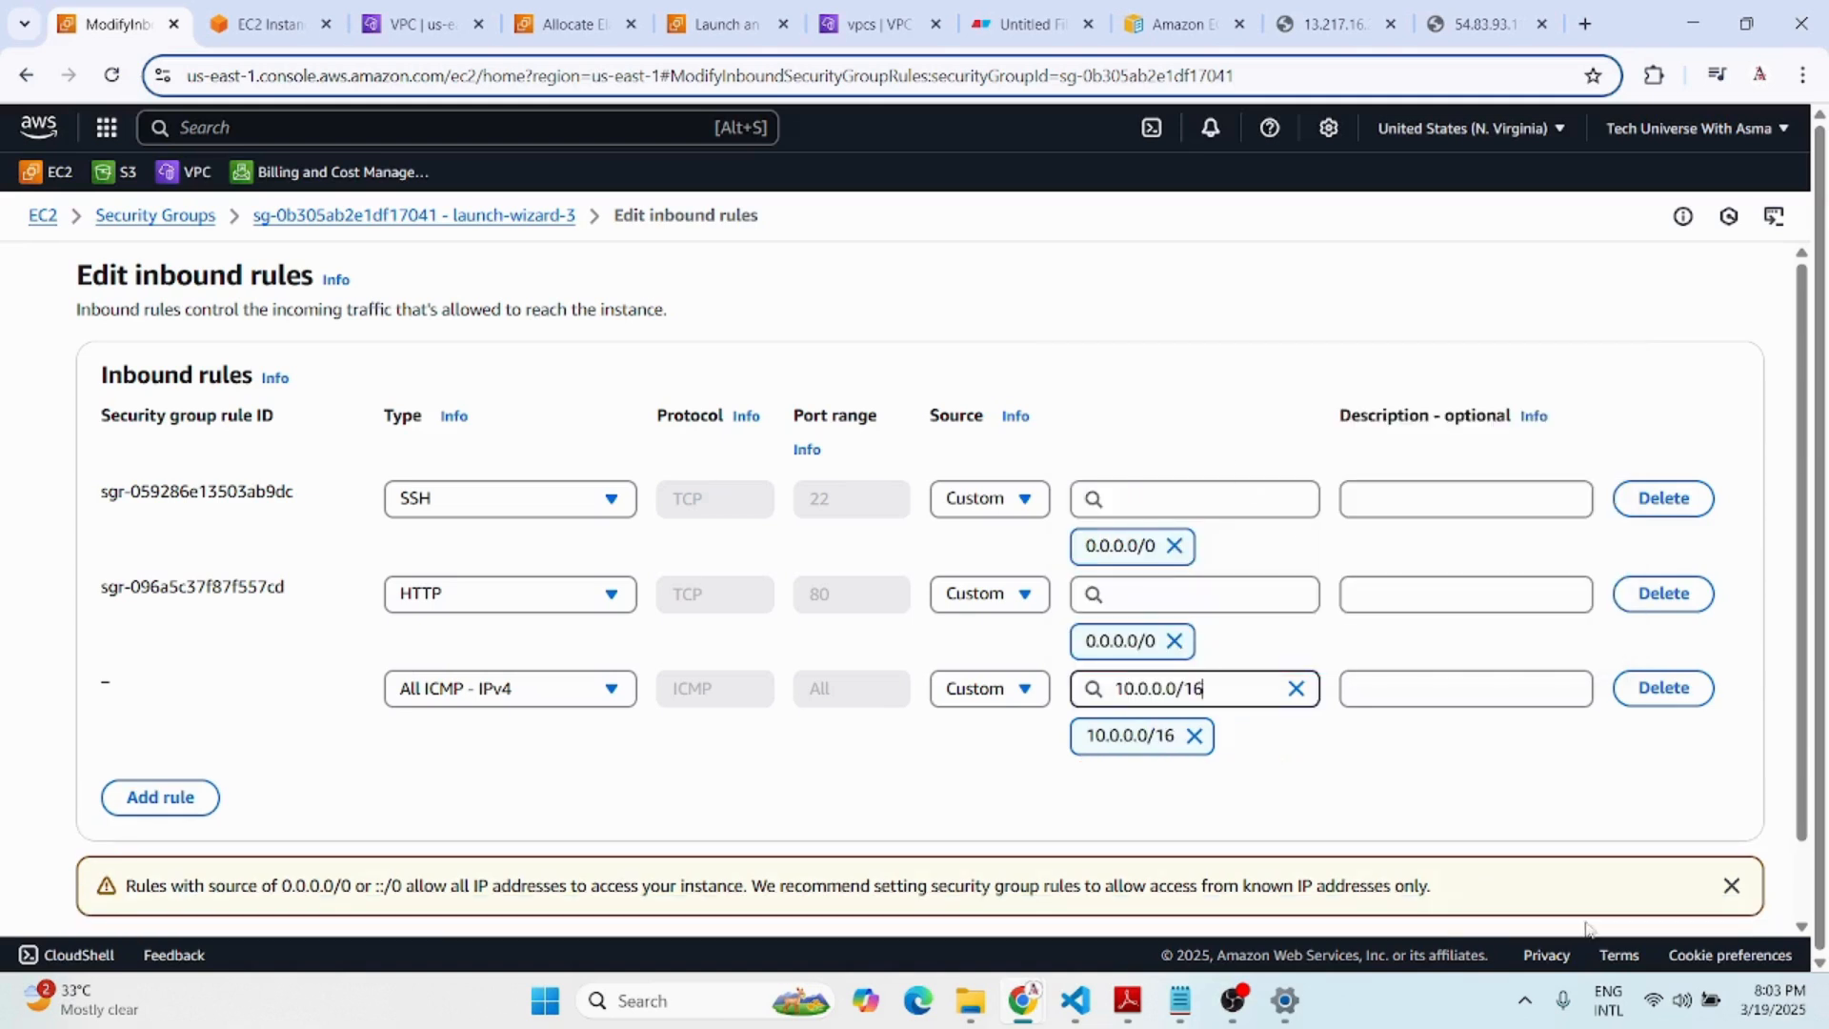
scroll(1534, 848, down, 1)
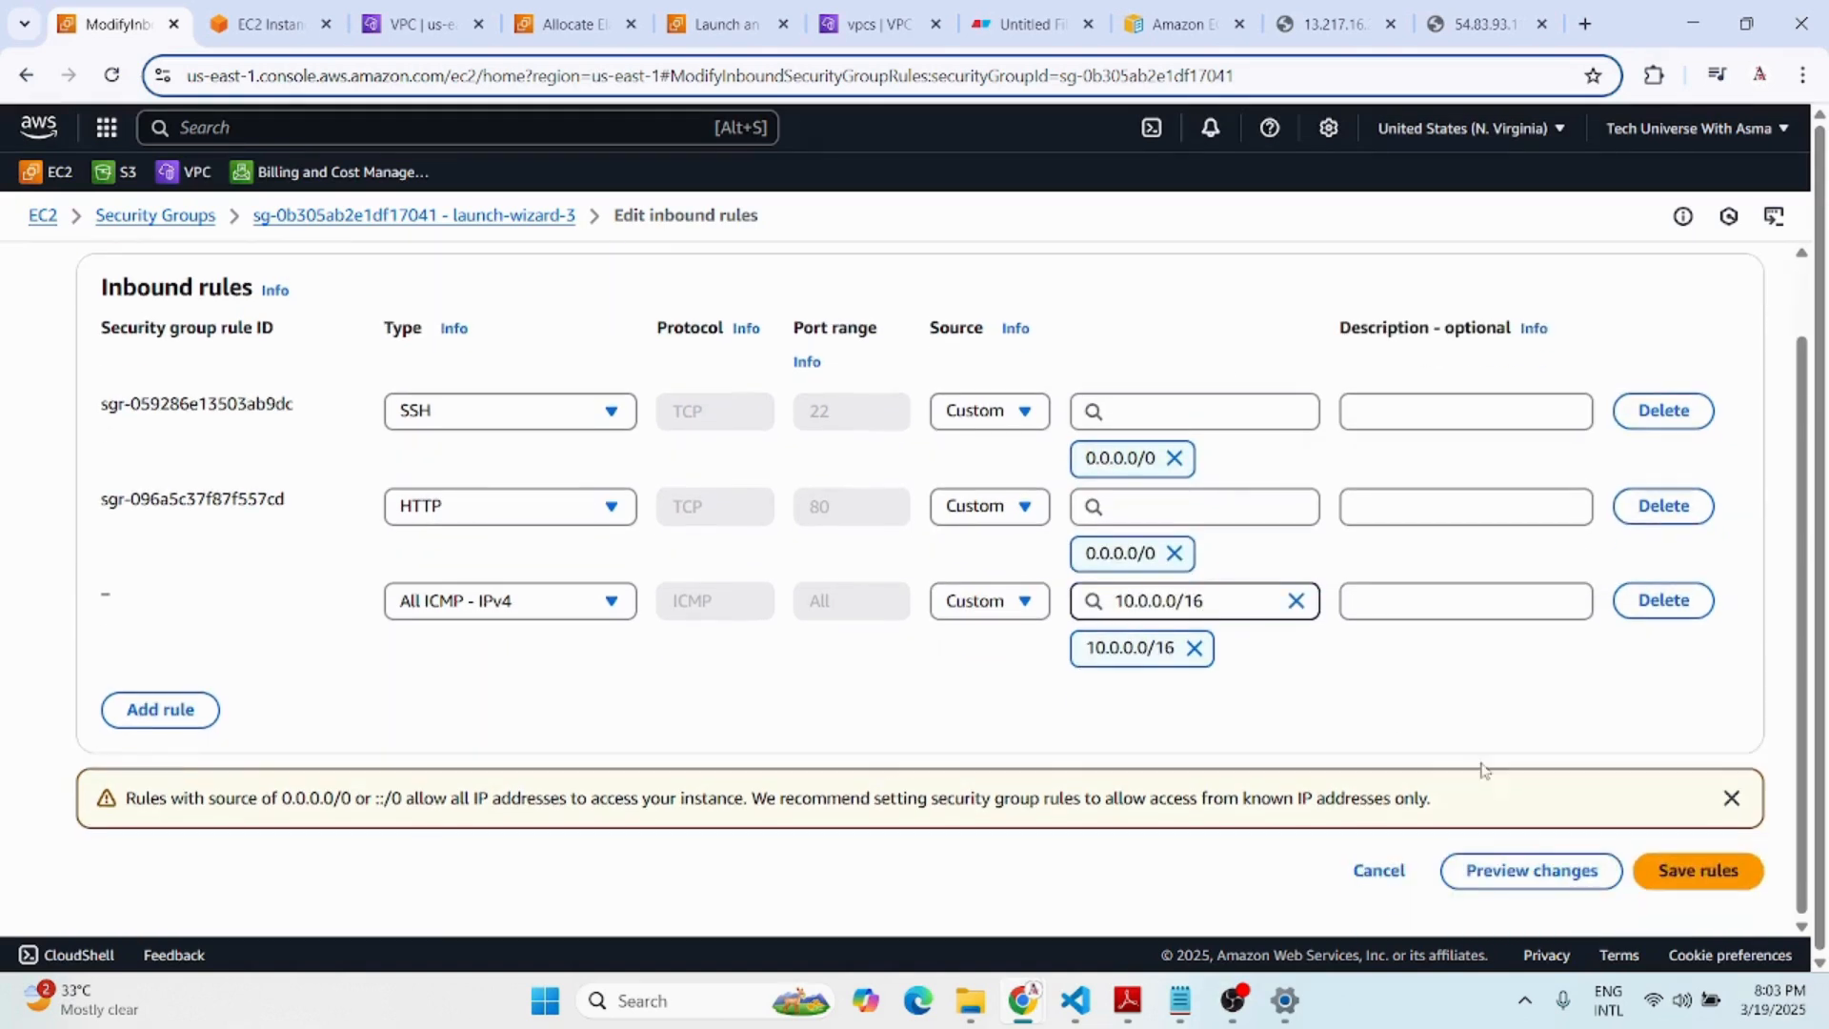
click(1385, 612)
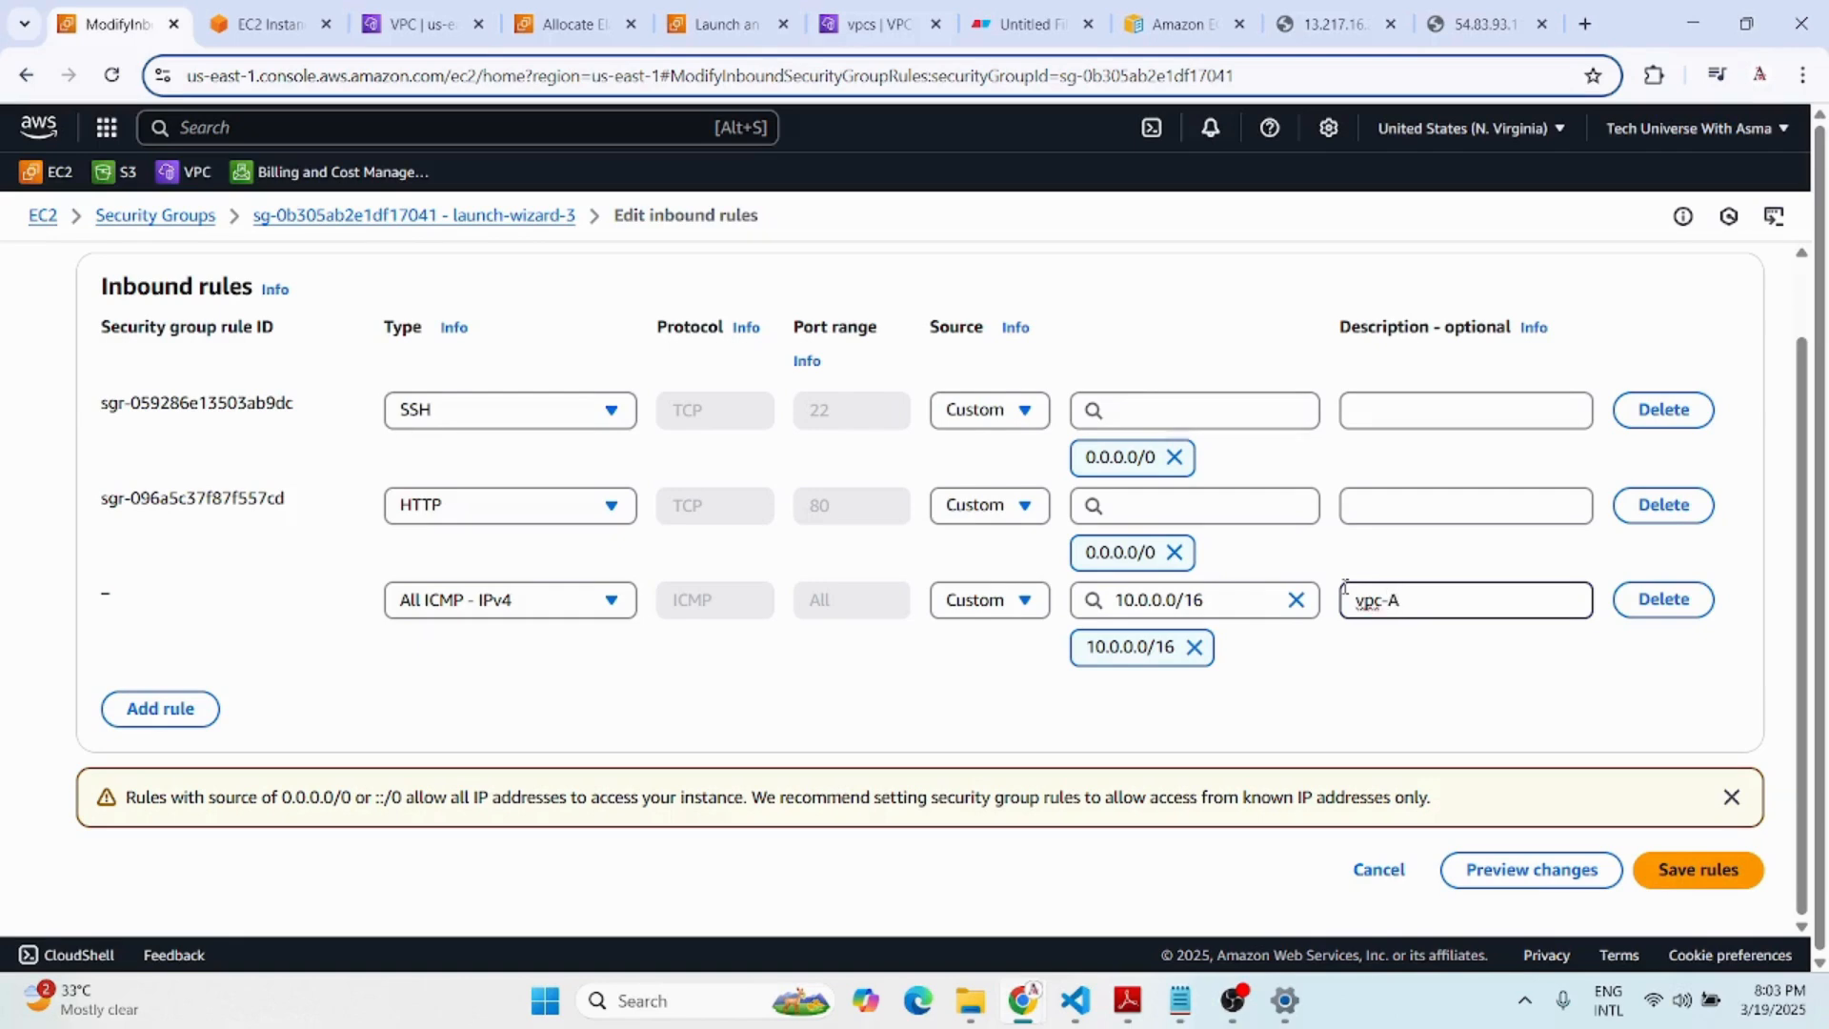
click(1685, 871)
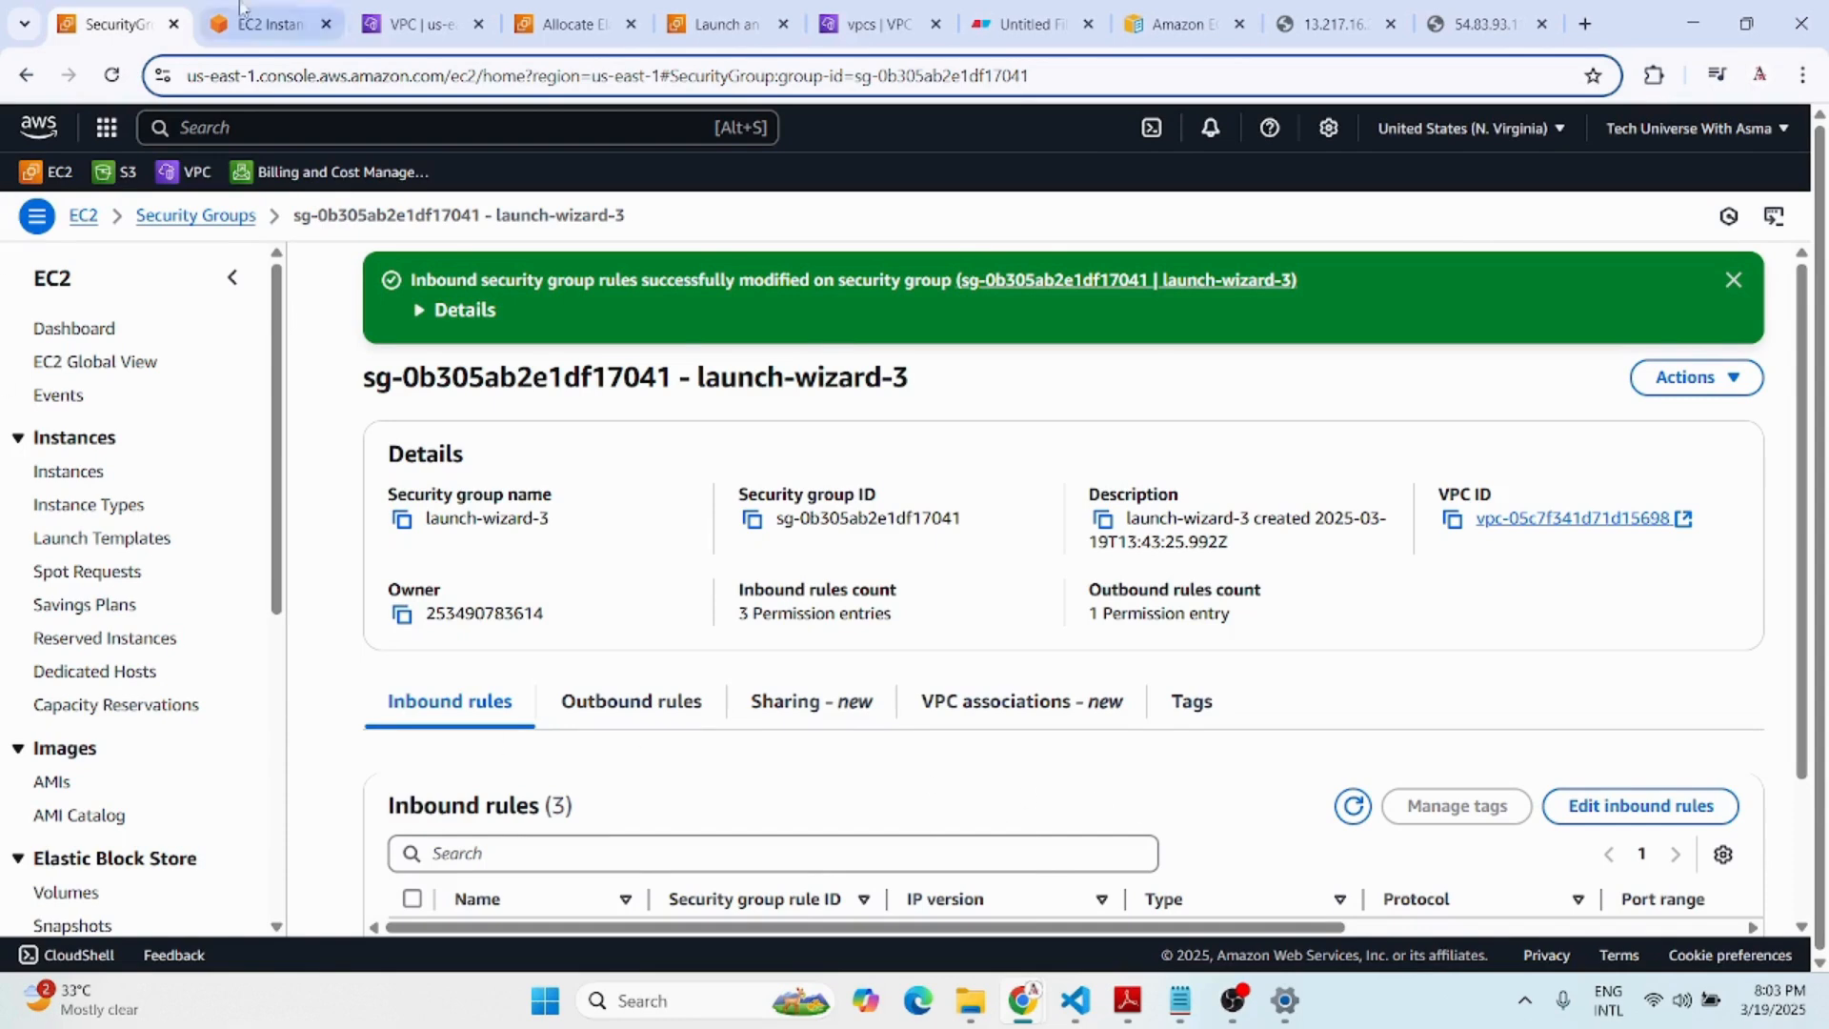
Clear my-instance-A1's terminal and rerun the ping to 192.168.0.71.
click(259, 24)
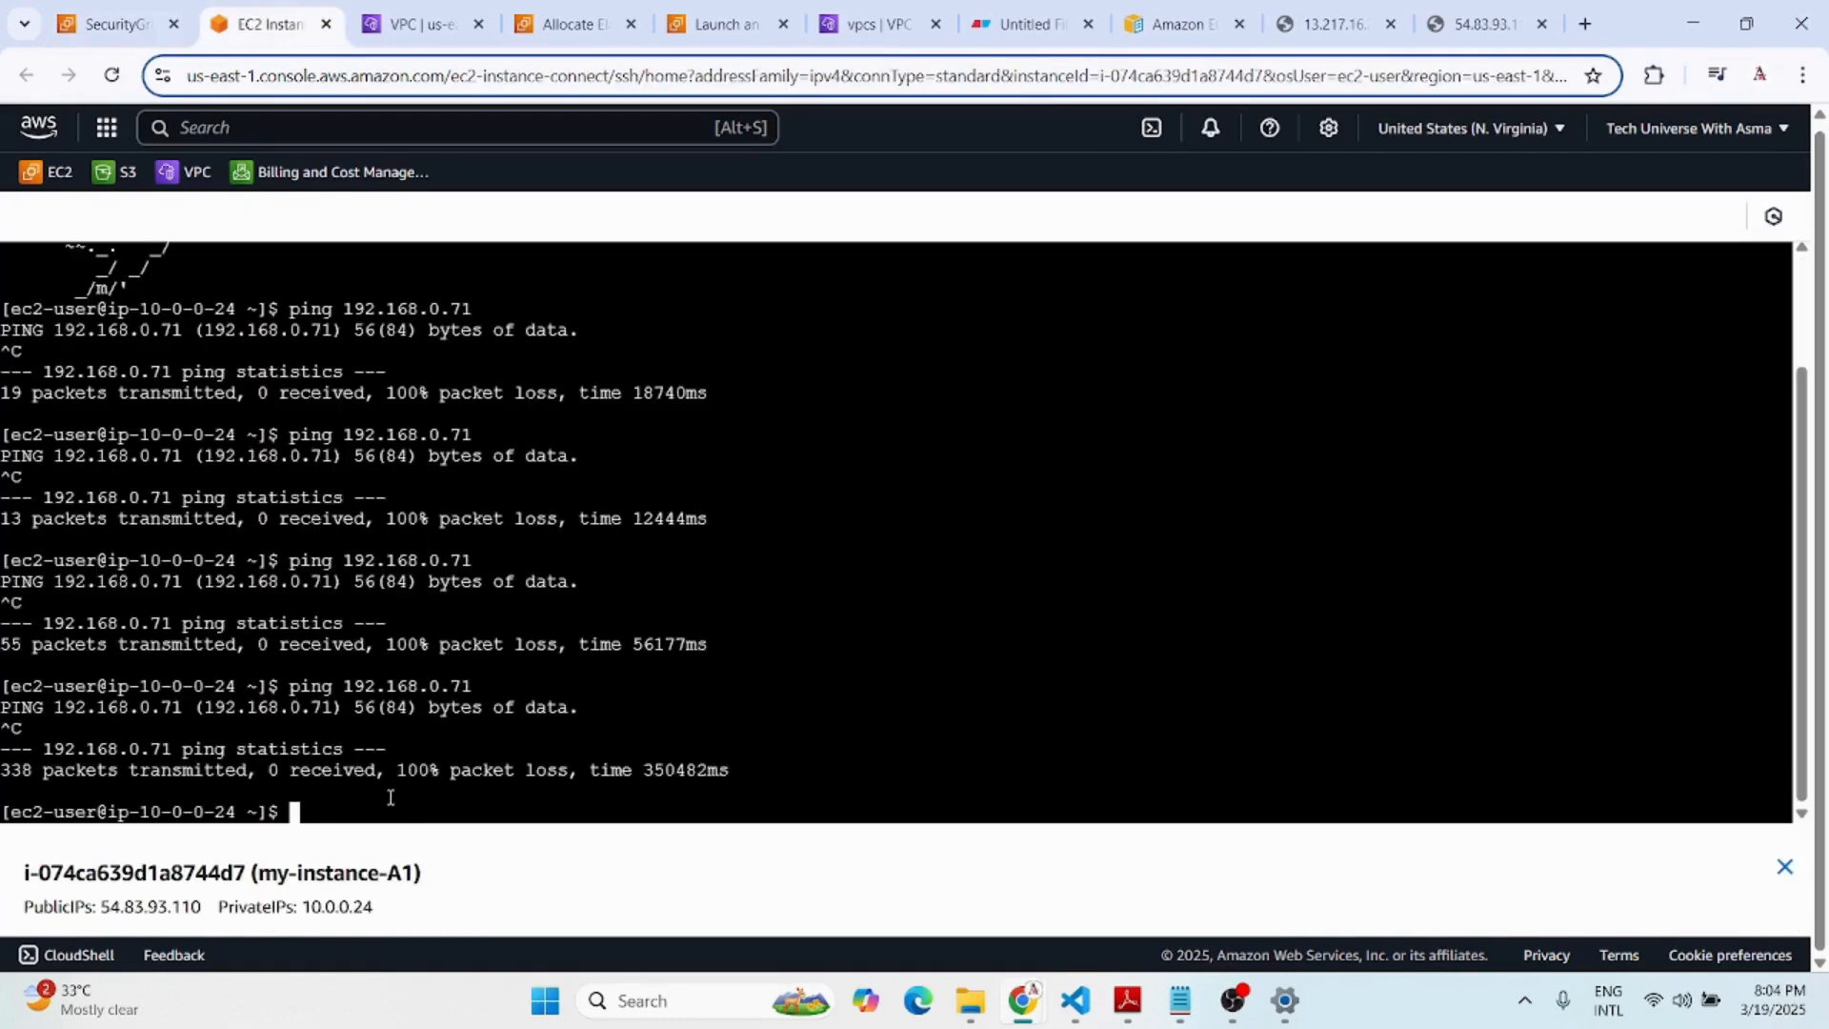
text(clear)
key(Return)
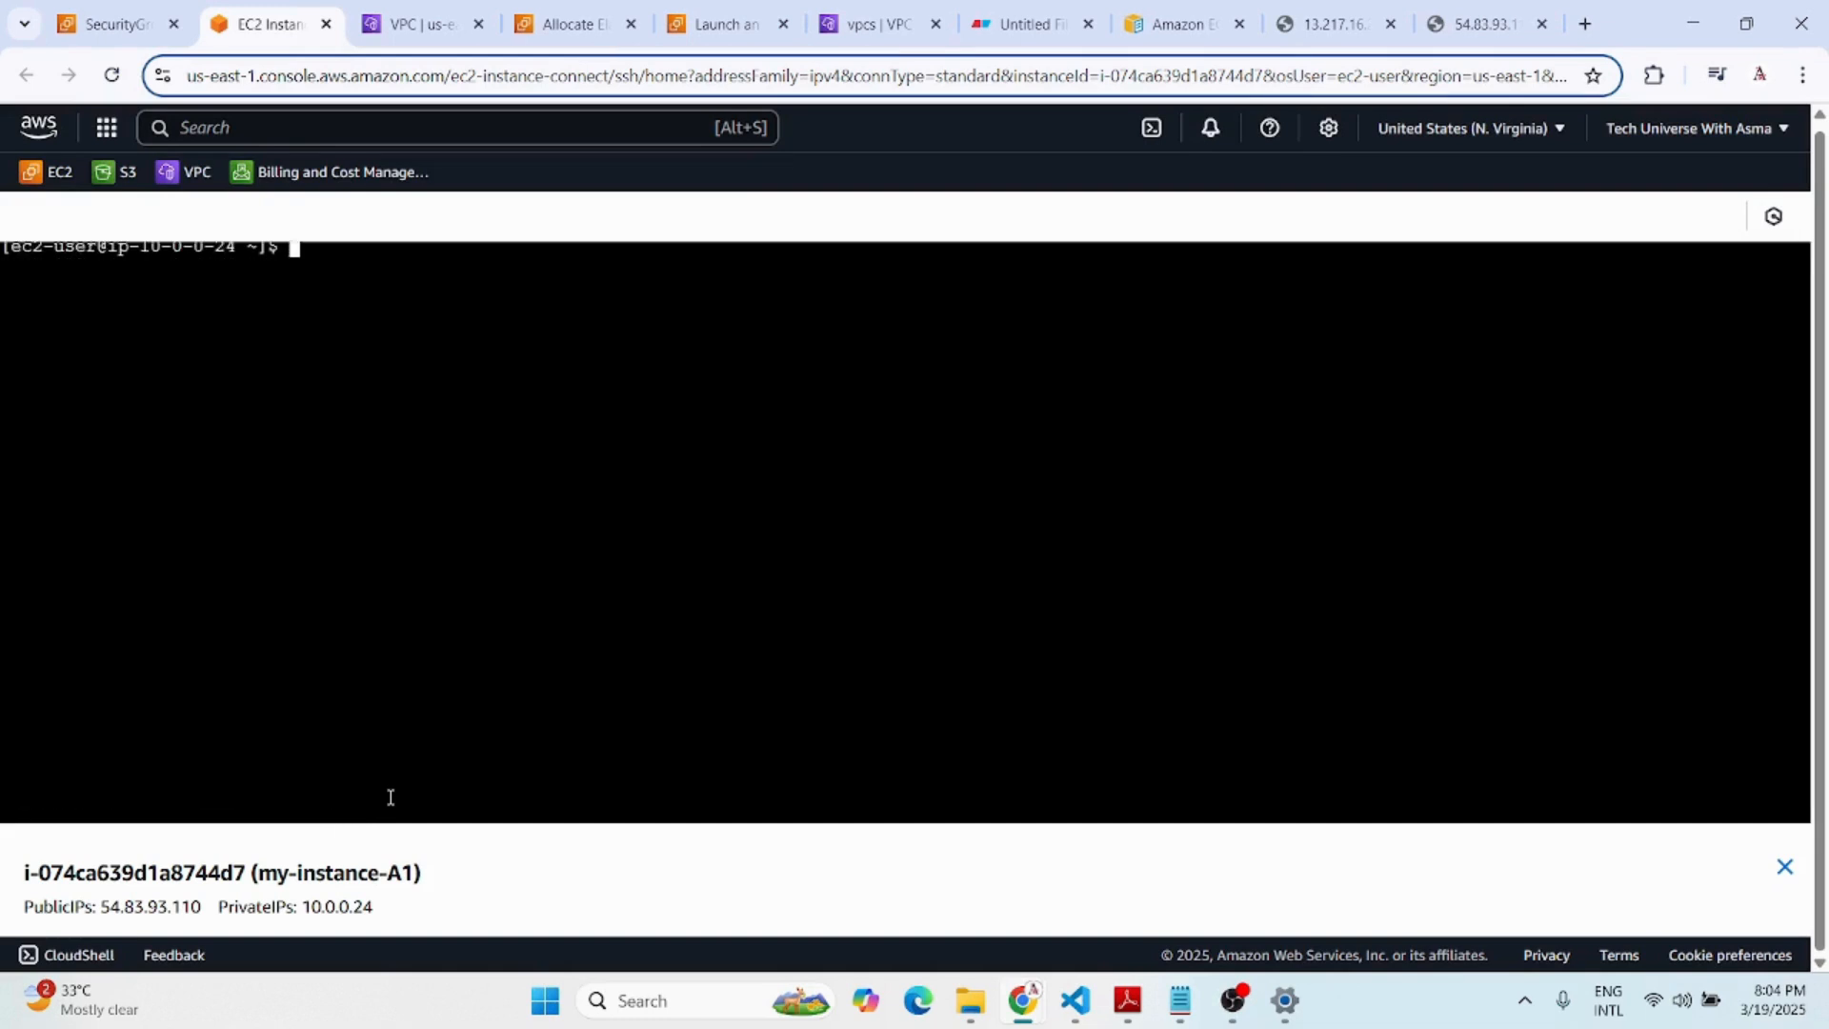
key(Up)
key(Up)
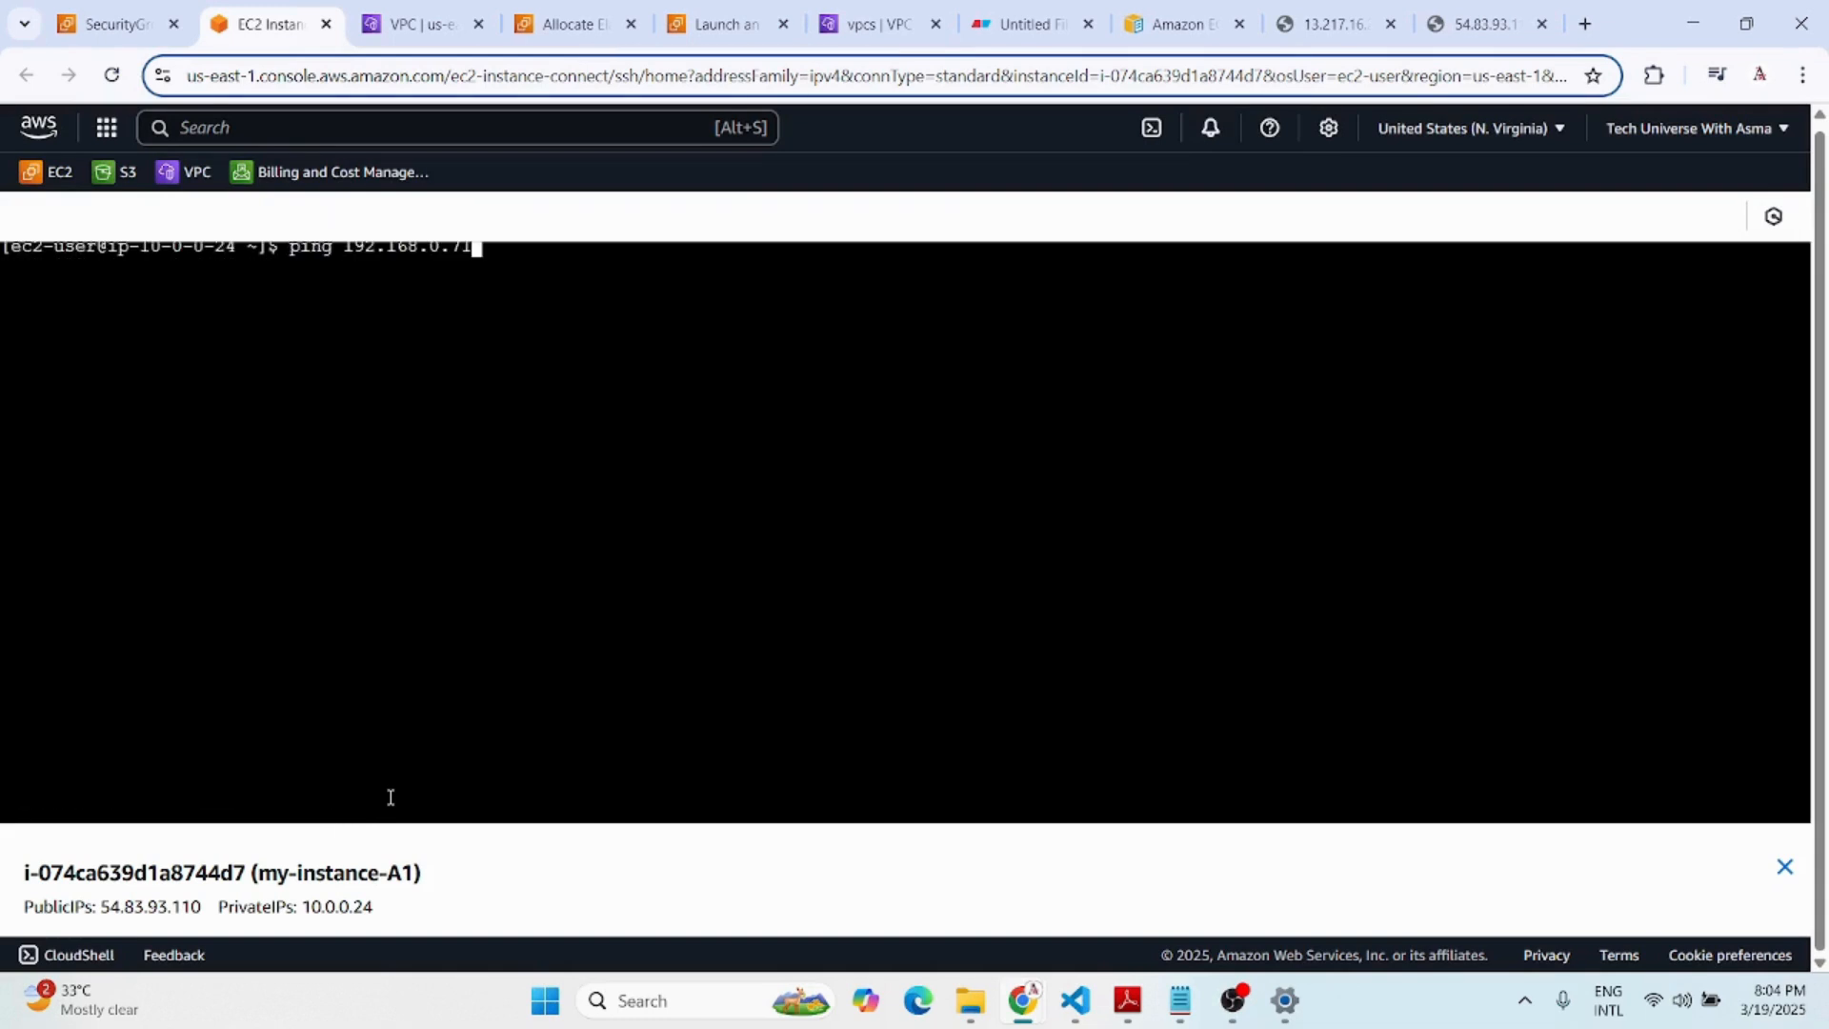
key(Return)
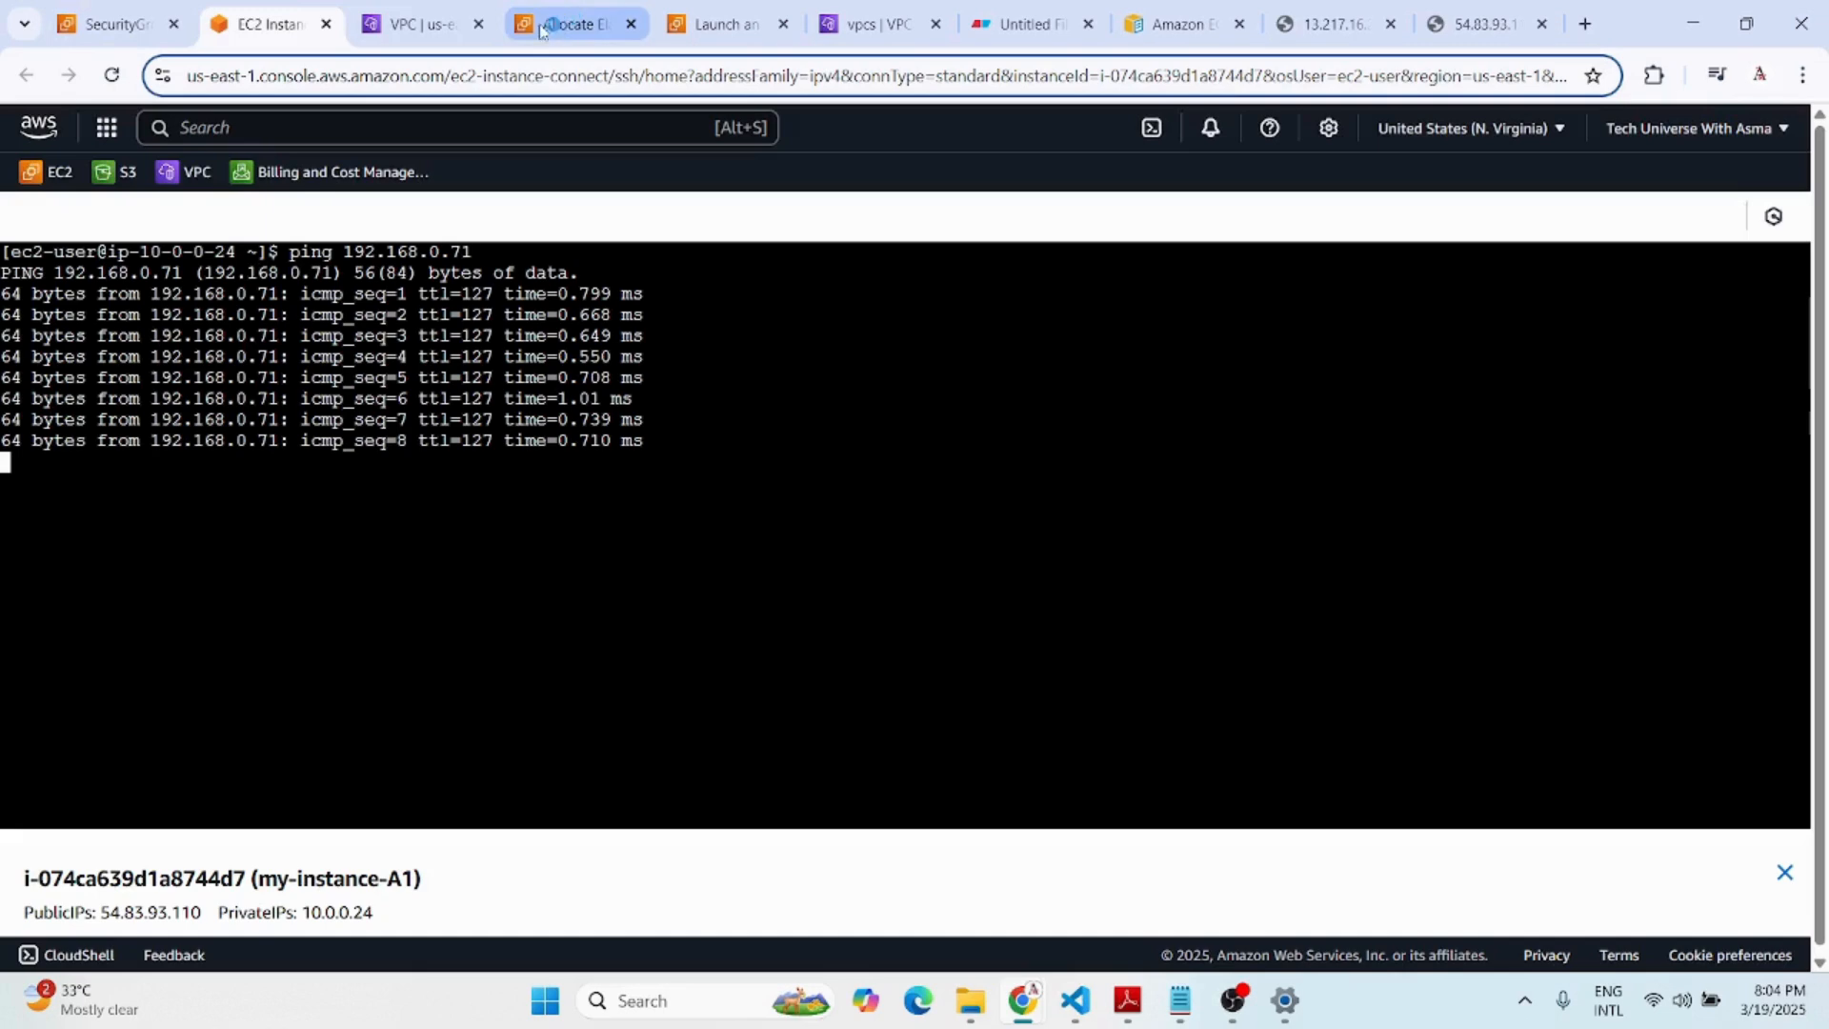
Connect to my-instance-B through EC2 Instance Connect with its public IPv4 address and username ec2-user.
click(717, 25)
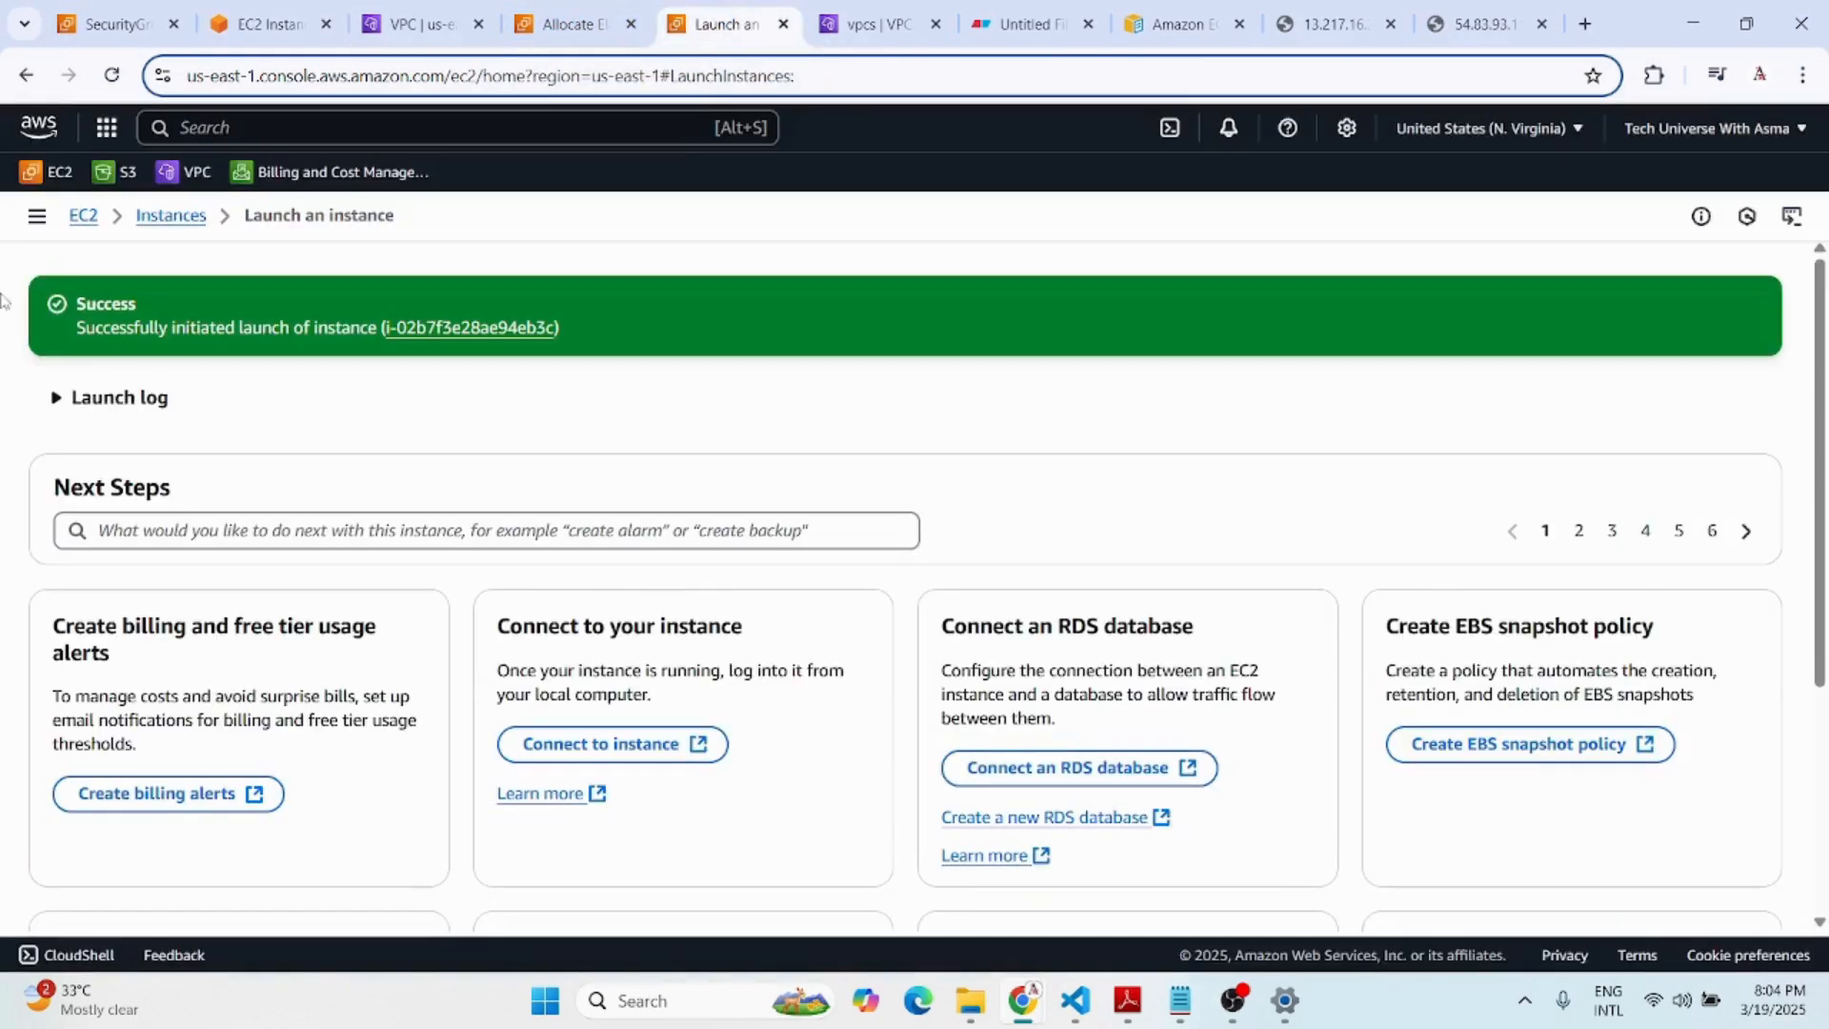
click(147, 219)
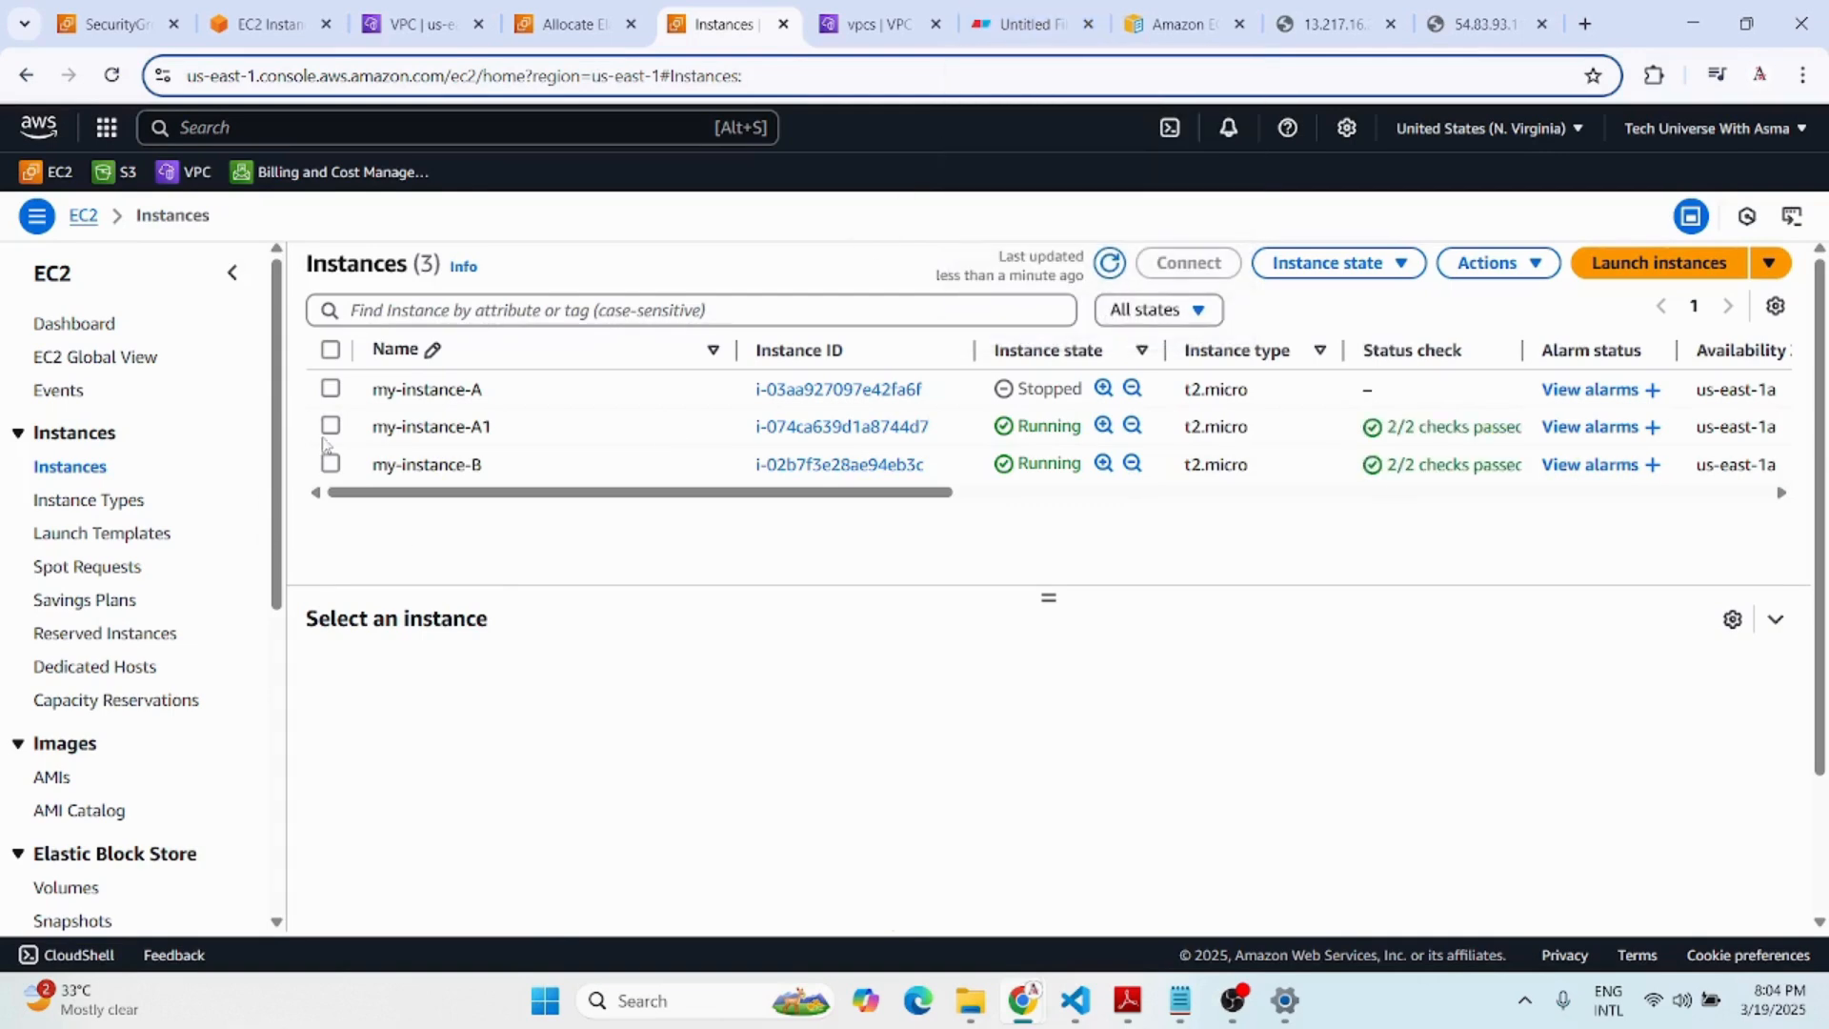
click(330, 466)
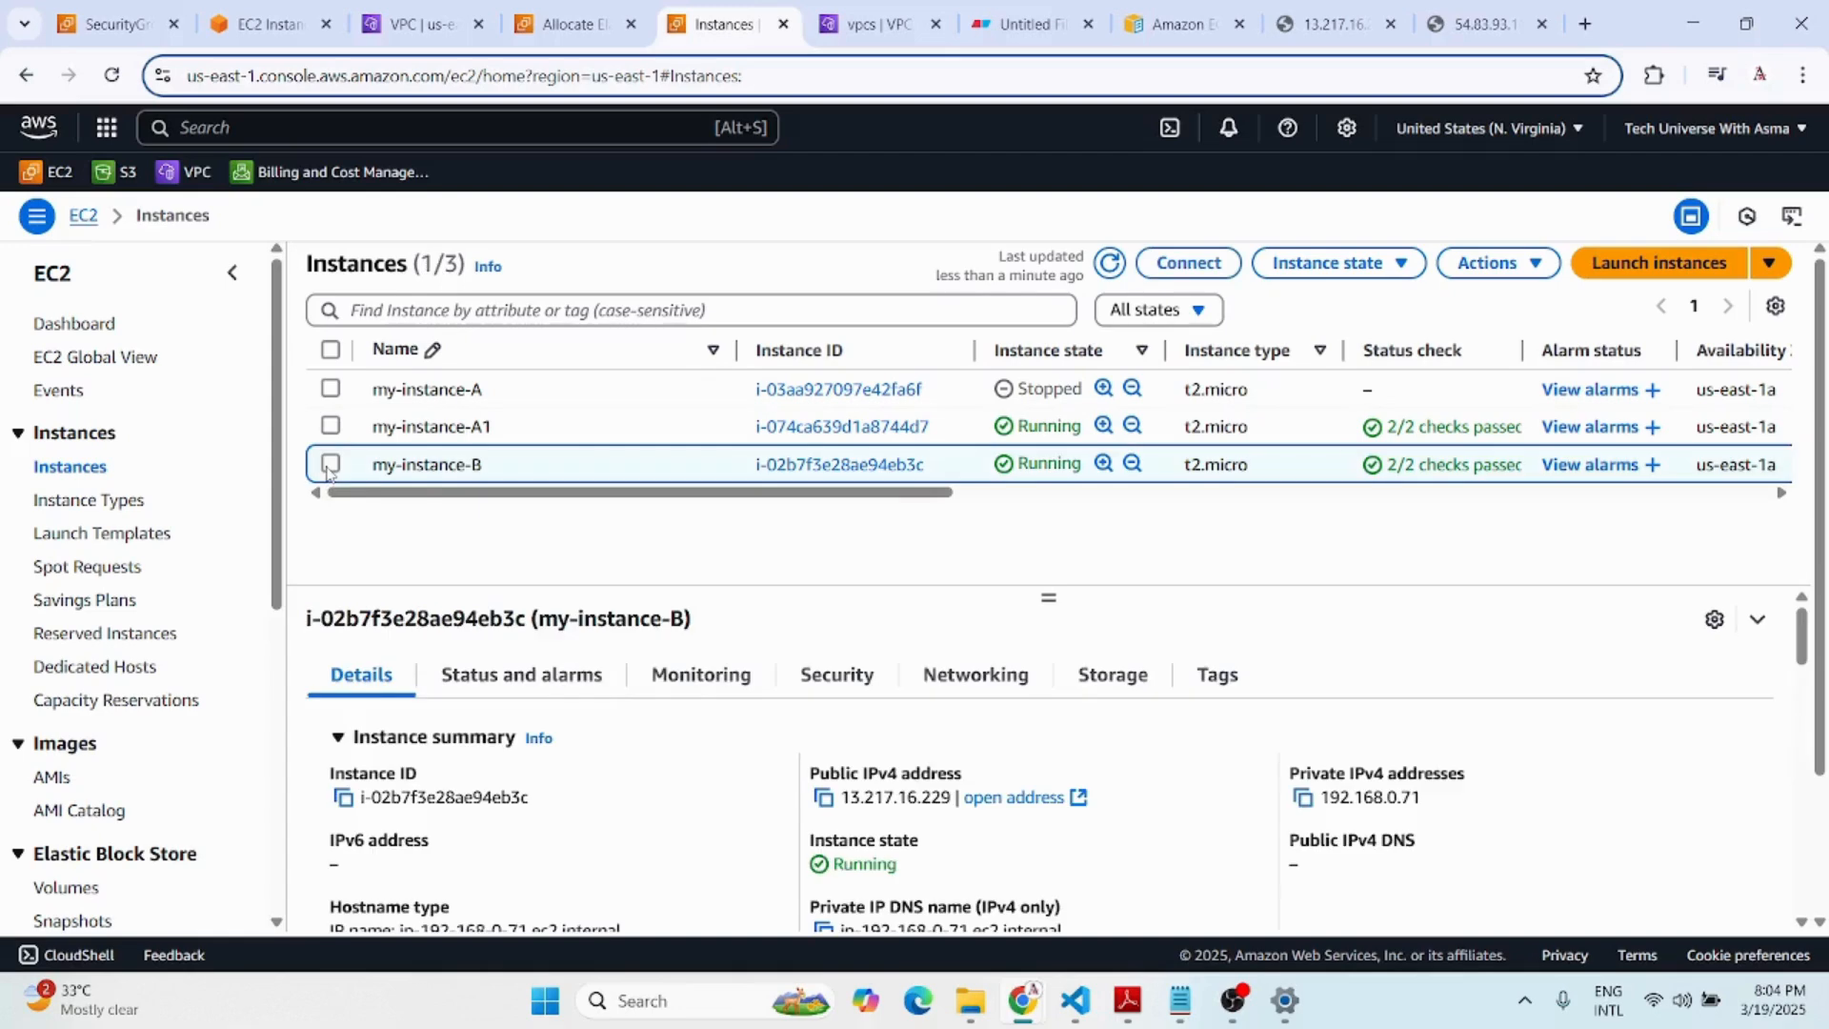
click(1184, 266)
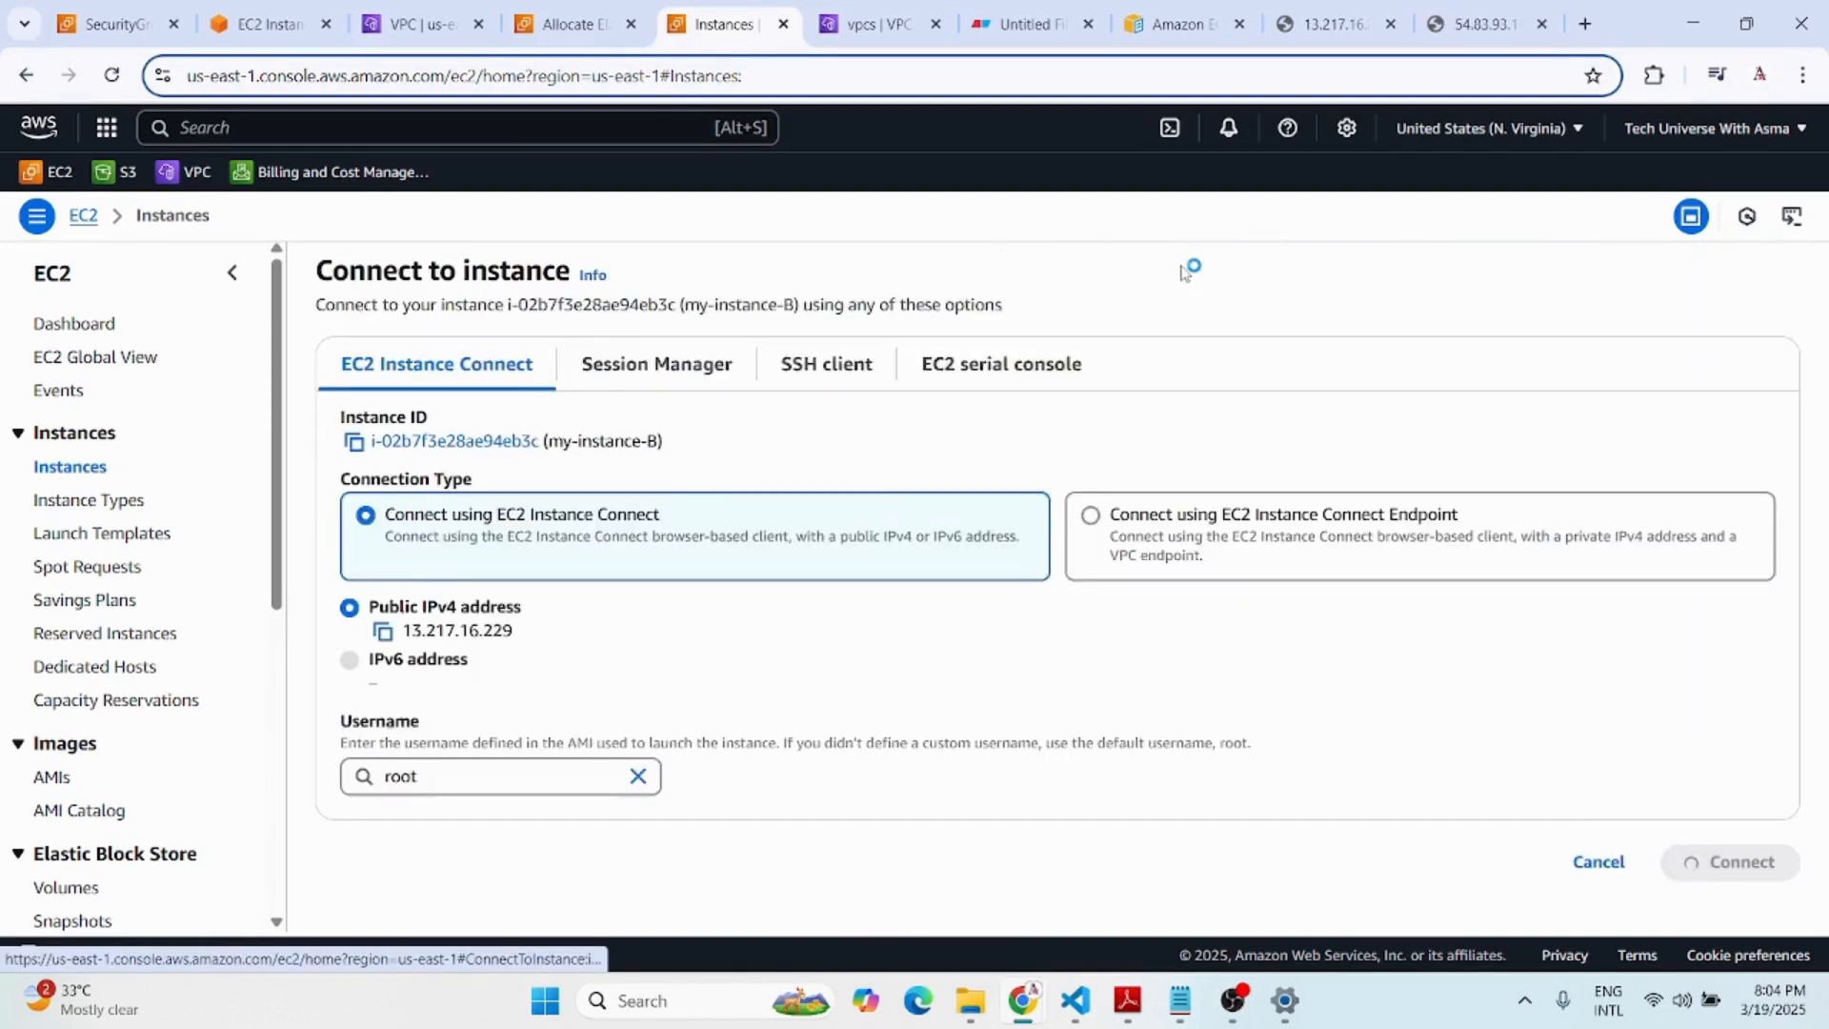
scroll(1681, 863, down, 1)
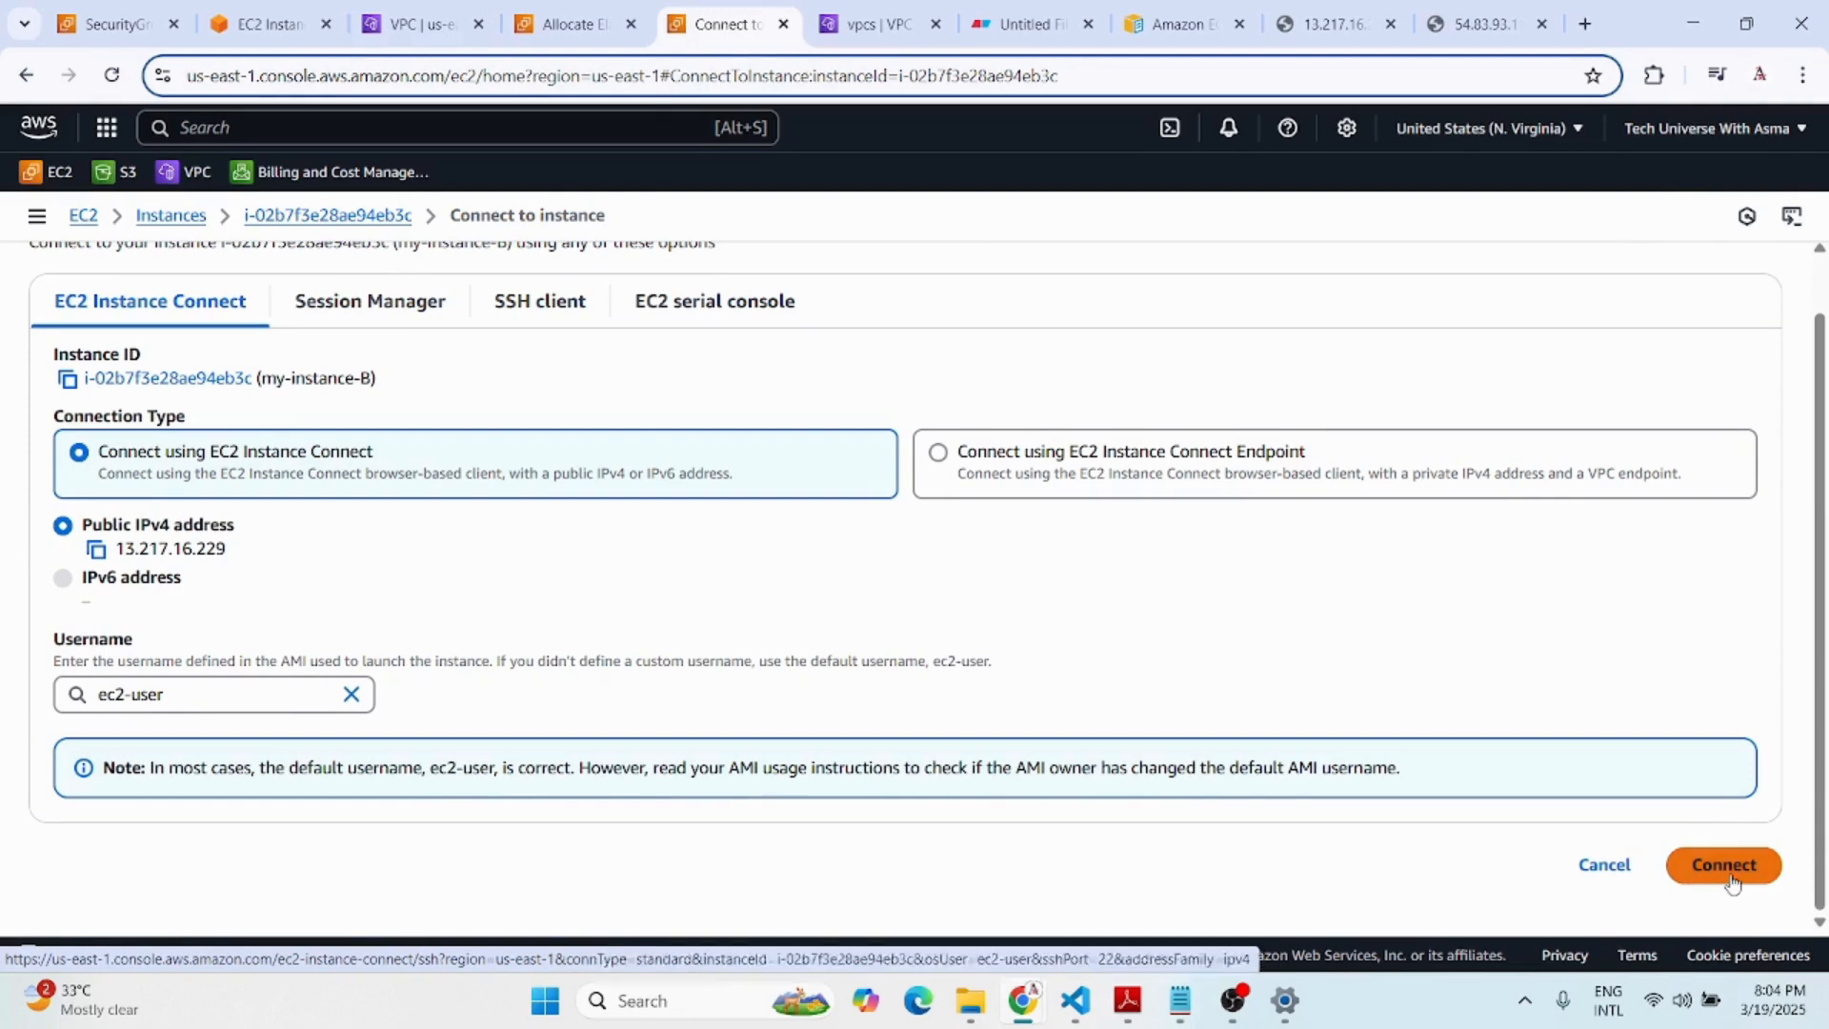
click(1727, 879)
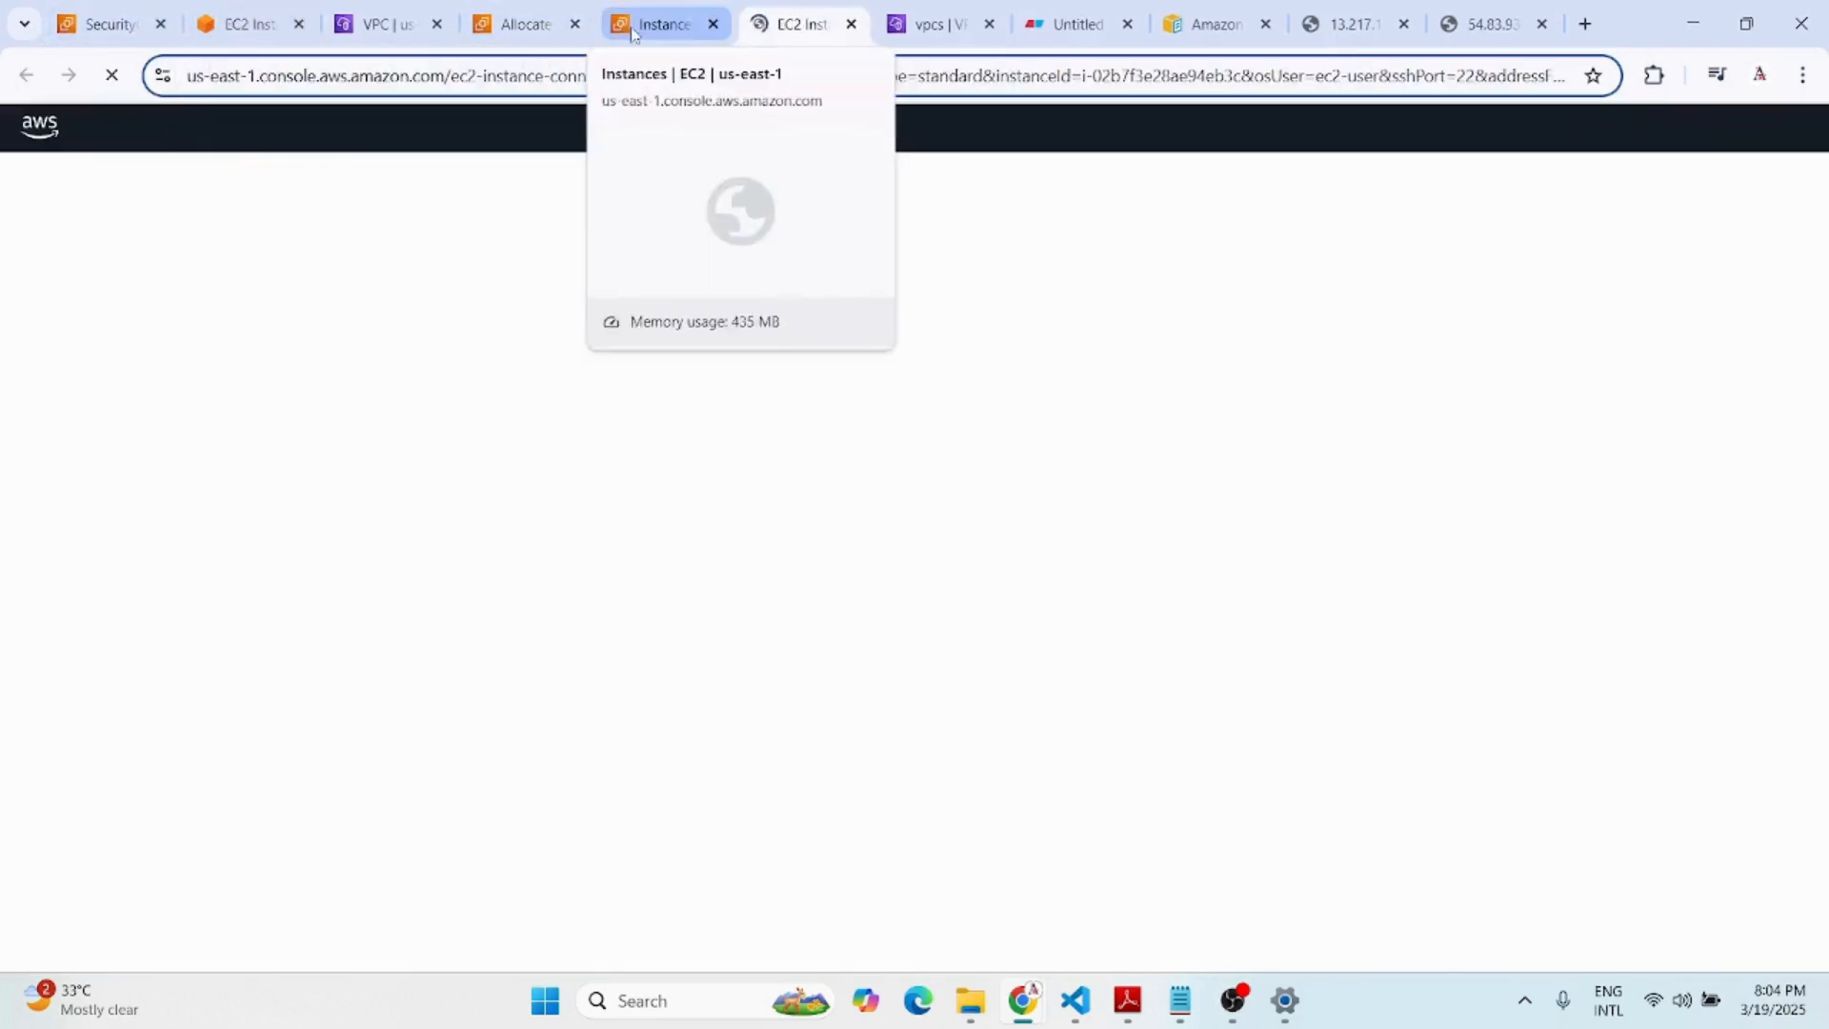
Copy my-instance-A1's private IPv4 address, 10.0.0.24, from its instance details.
click(656, 24)
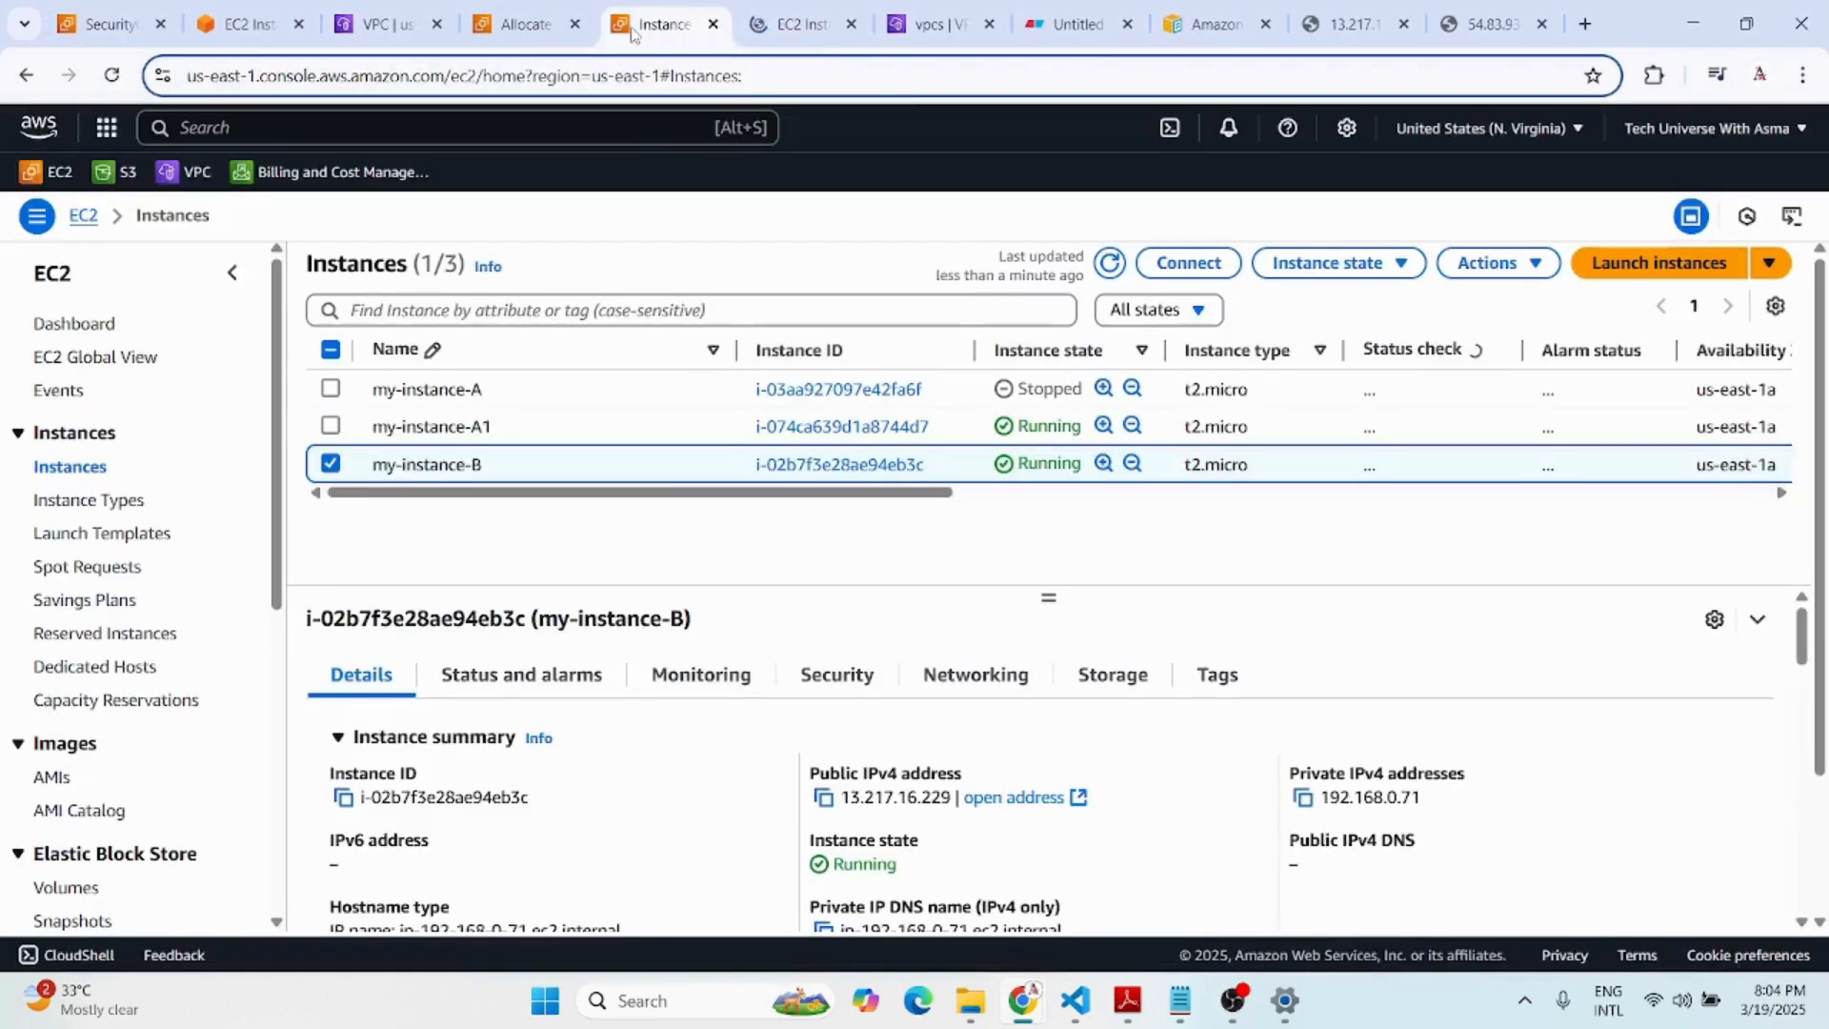
click(330, 464)
click(331, 426)
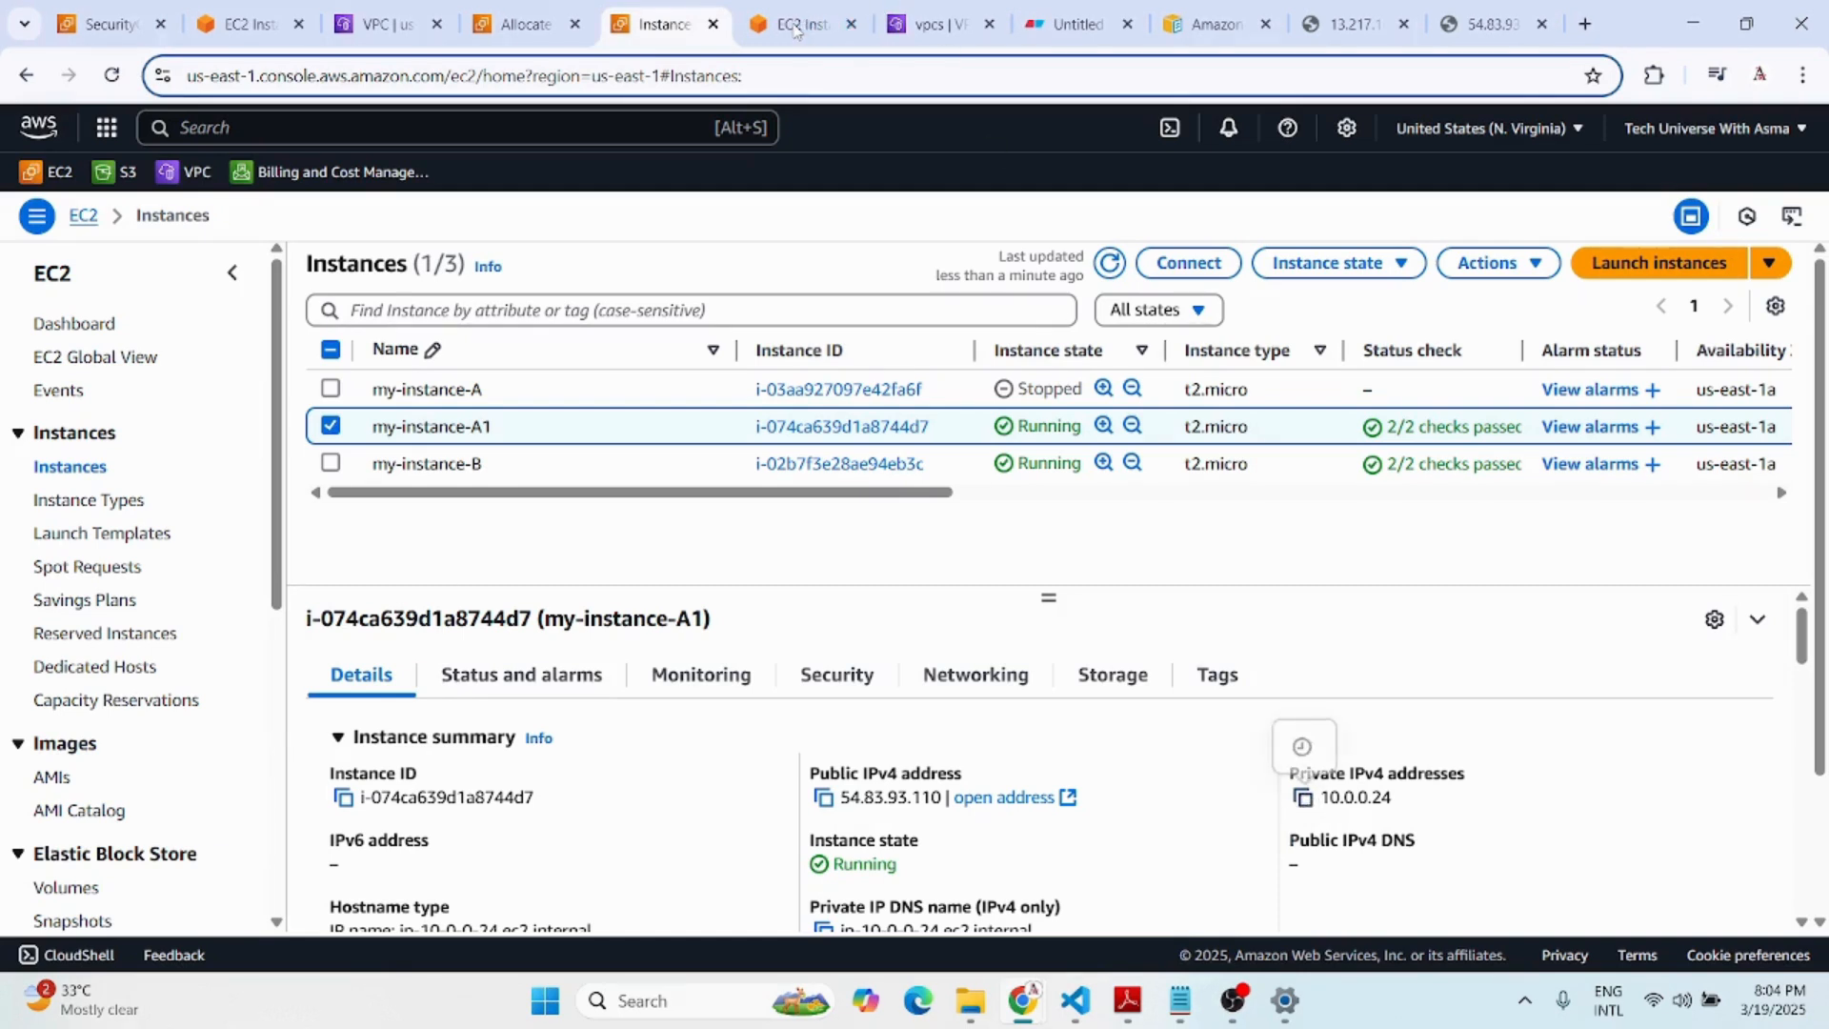
Run ping 10.0.0.24 in my-instance-B's terminal, removing the stray characters around the pasted address before running it.
click(801, 26)
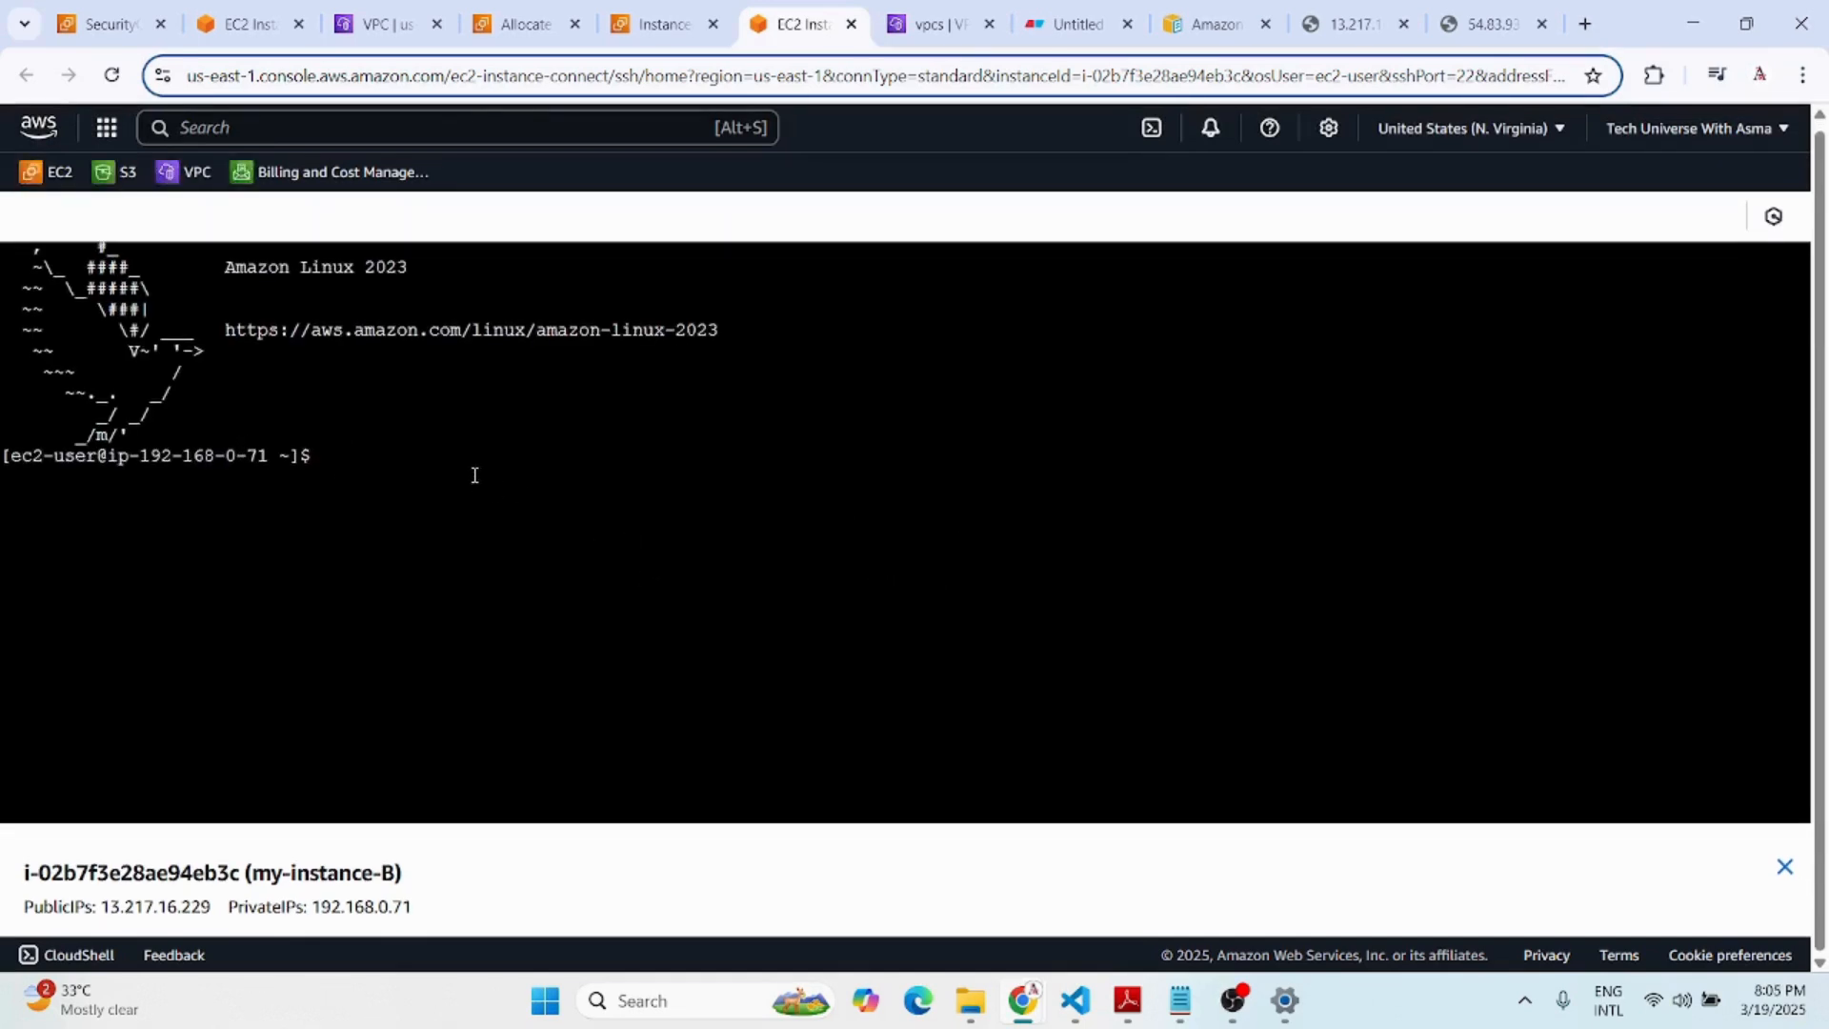
text(ping)
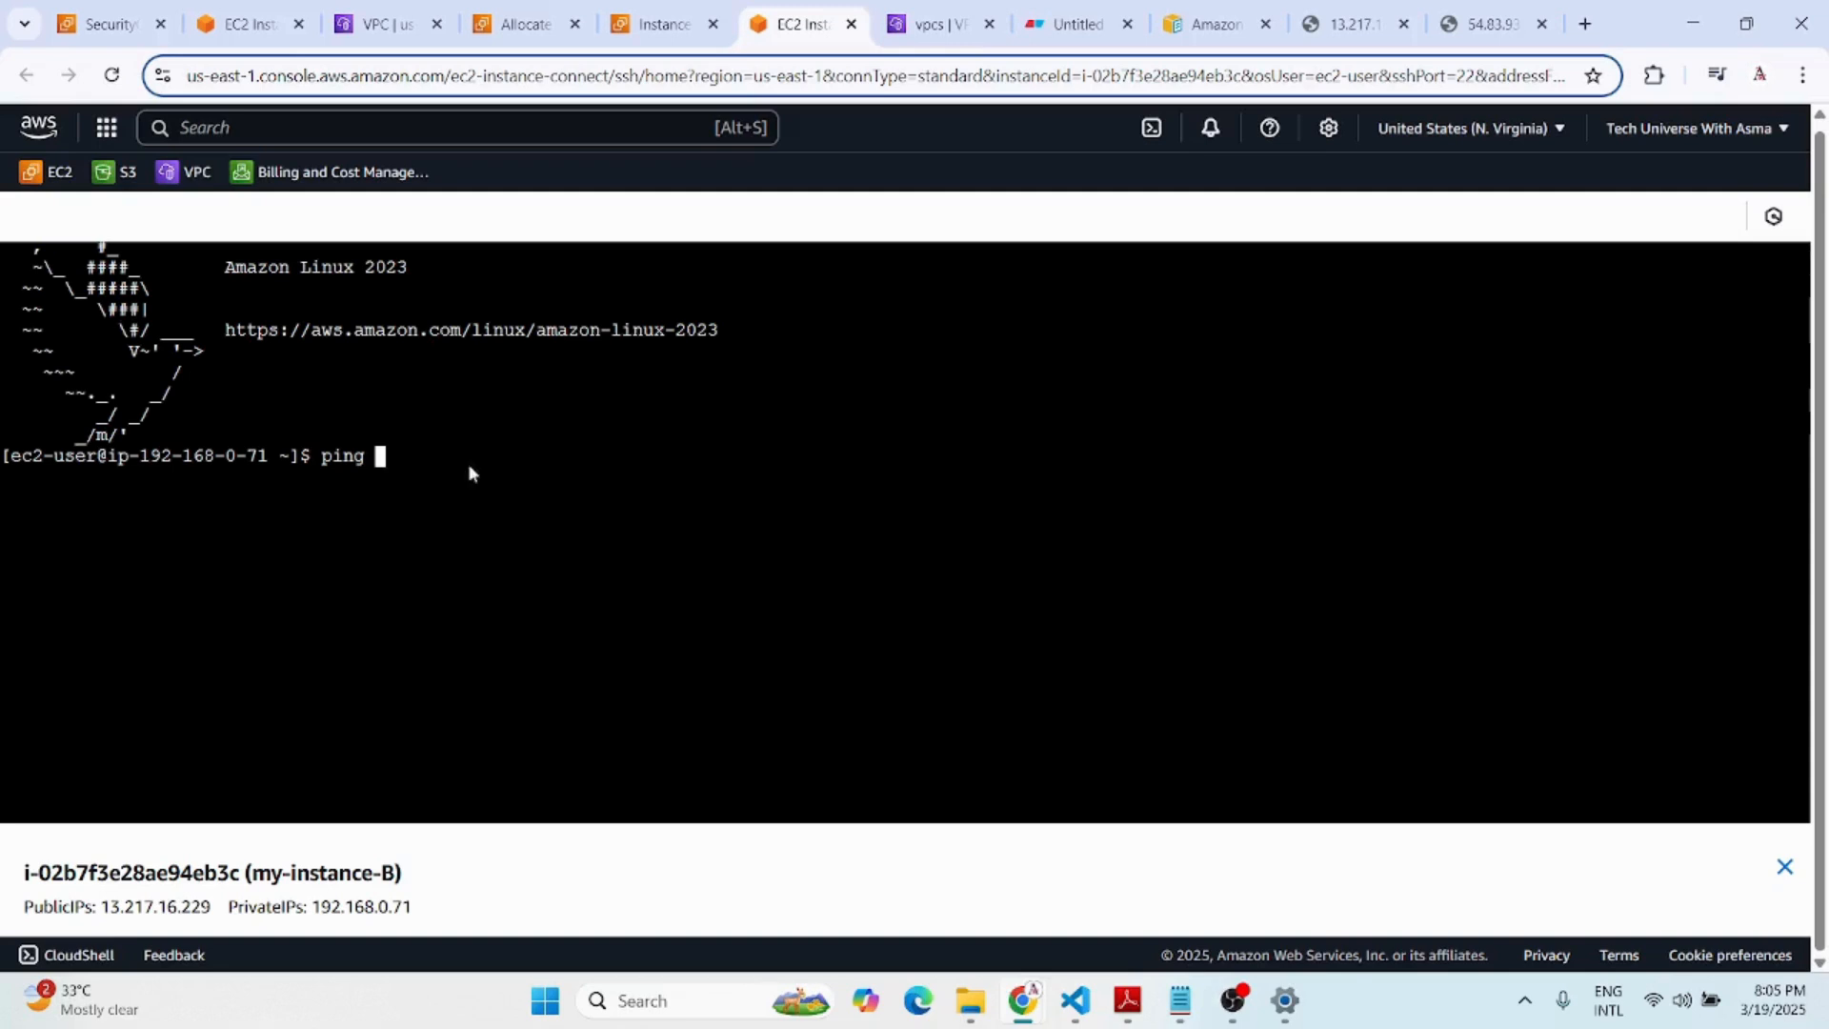
right_click(467, 463)
click(486, 702)
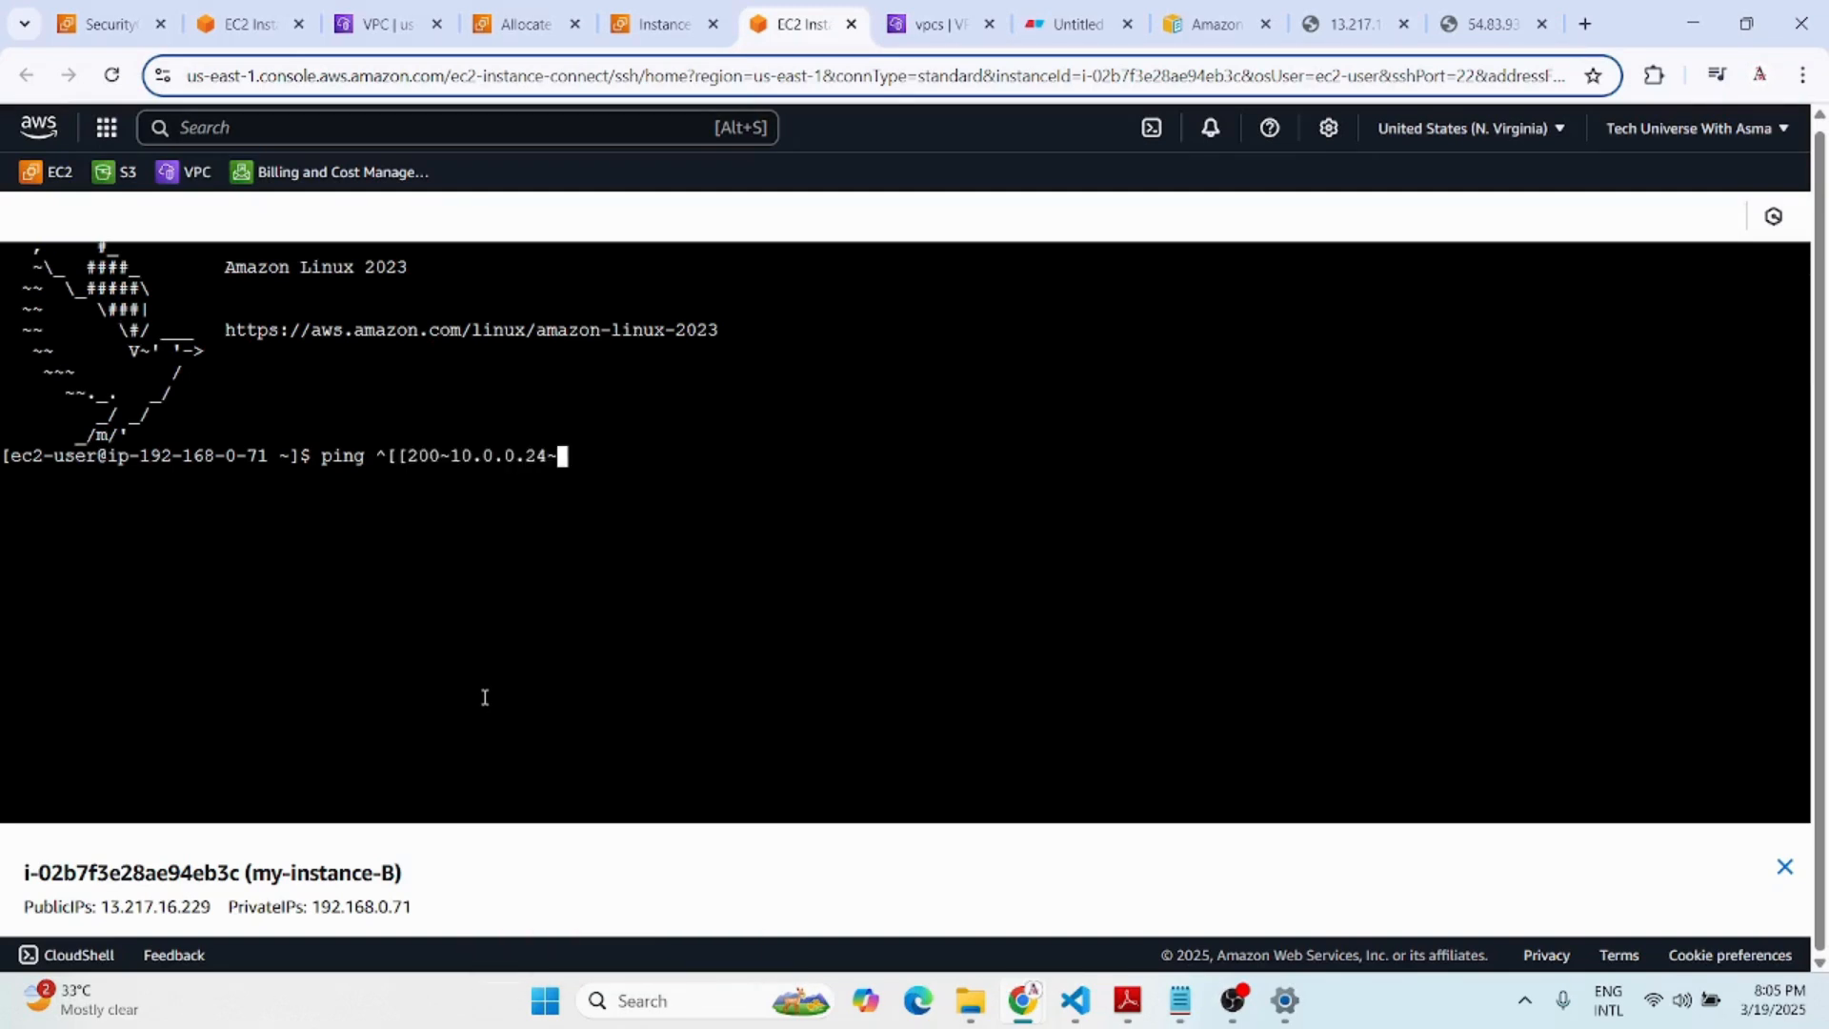
key(BackSpace)
key(Left)
key(Left)
key(Left)
key(Left)
key(Left)
key(Left)
key(Left)
key(Left)
key(Left)
key(Left)
key(Left)
key(Left)
key(Right)
key(Right)
key(Right)
key(BackSpace)
key(BackSpace)
key(BackSpace)
key(BackSpace)
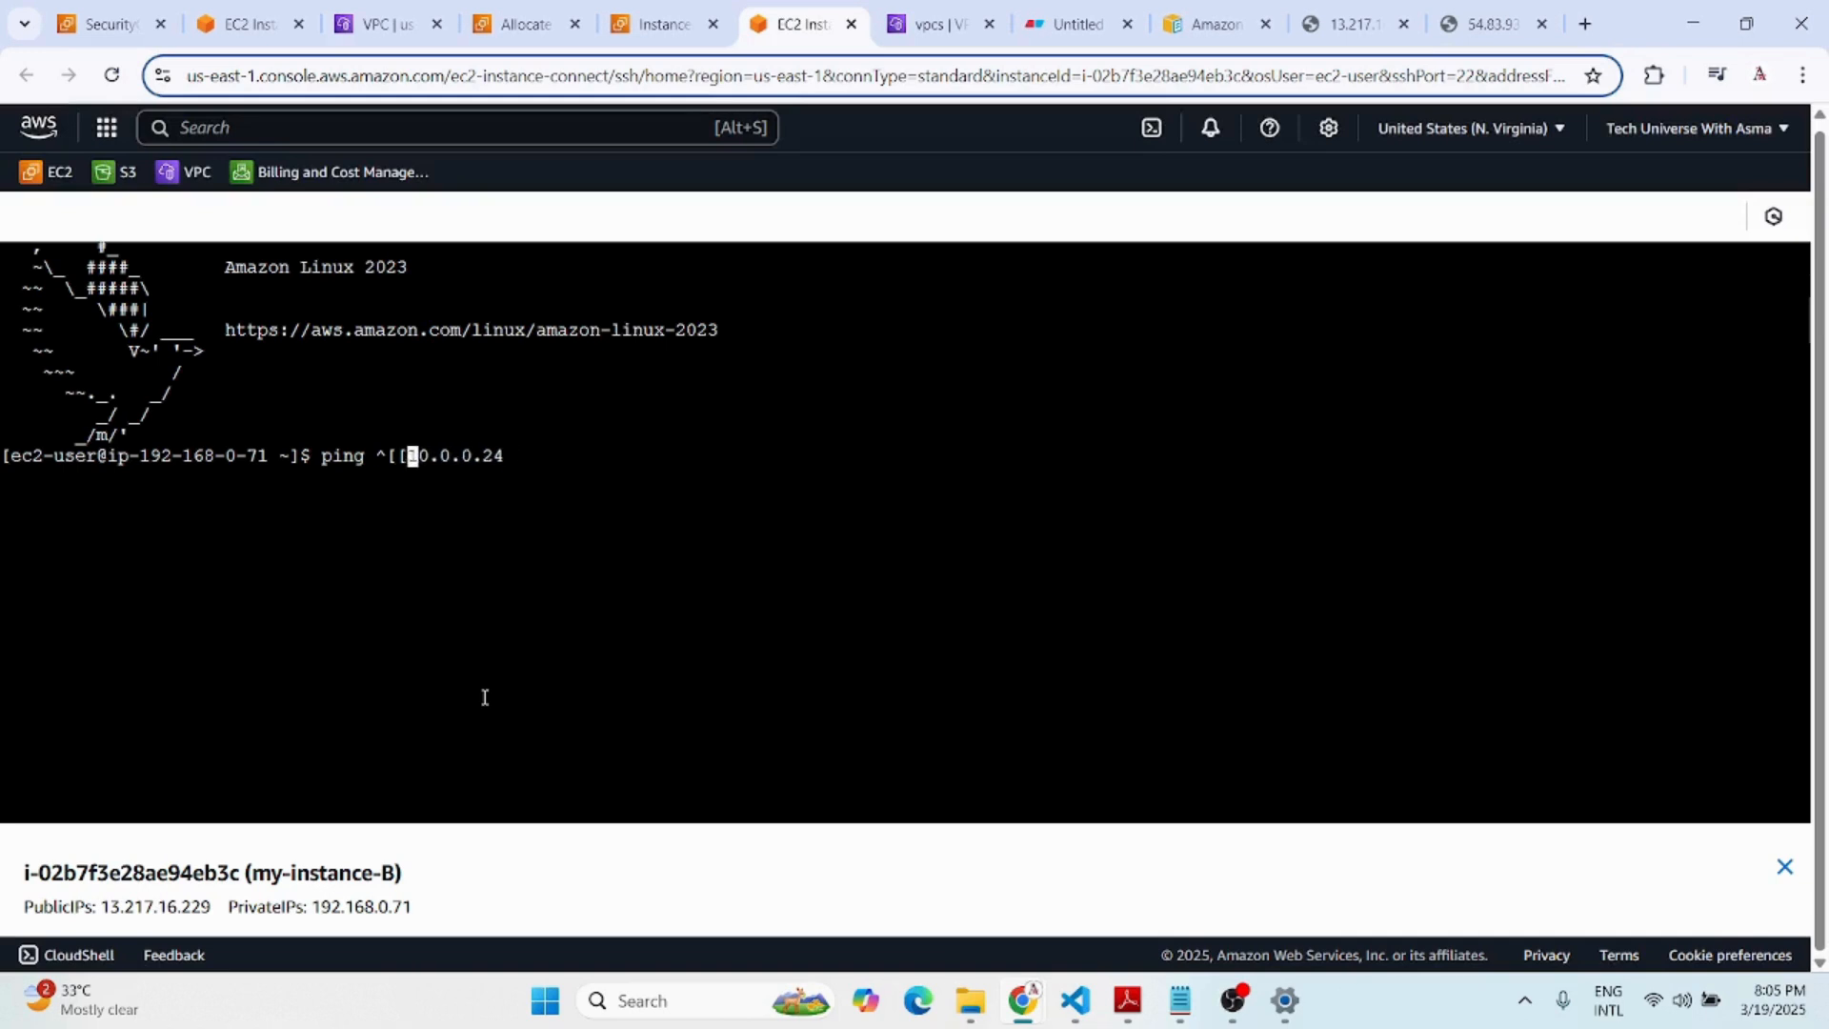
key(BackSpace)
key(BackSpace)
key(BackSpace)
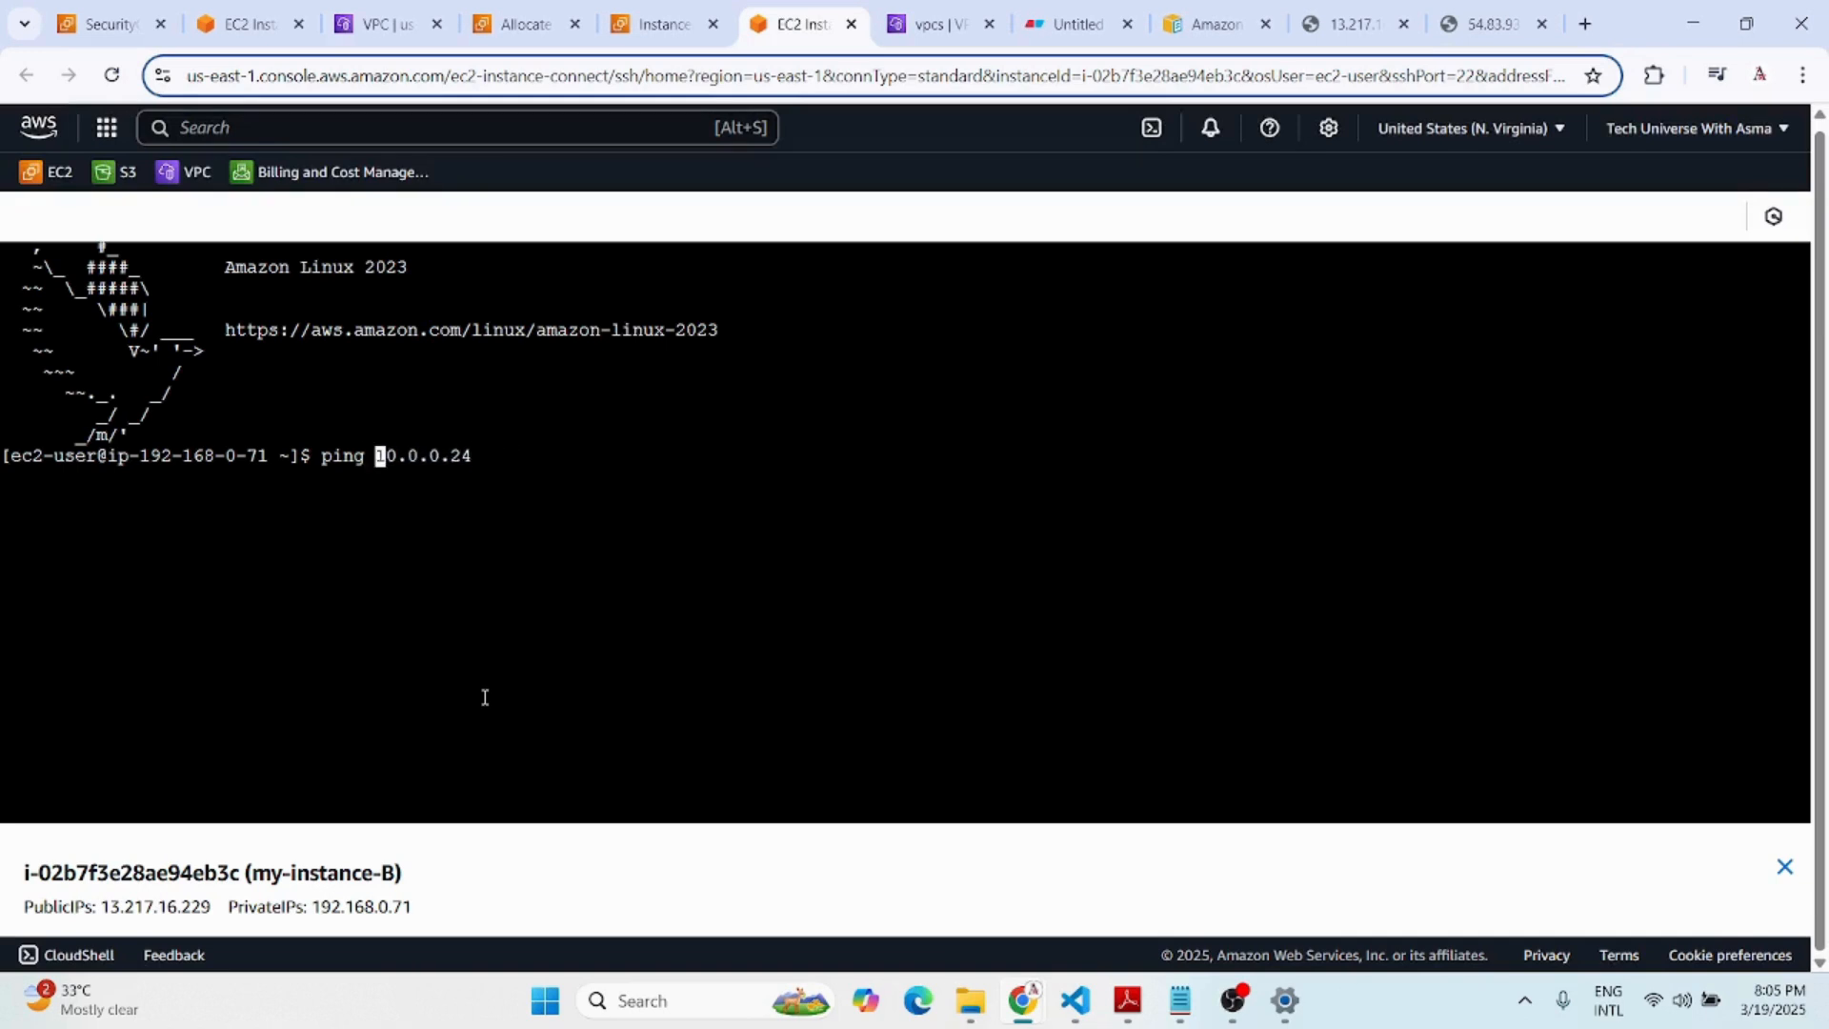
key(Return)
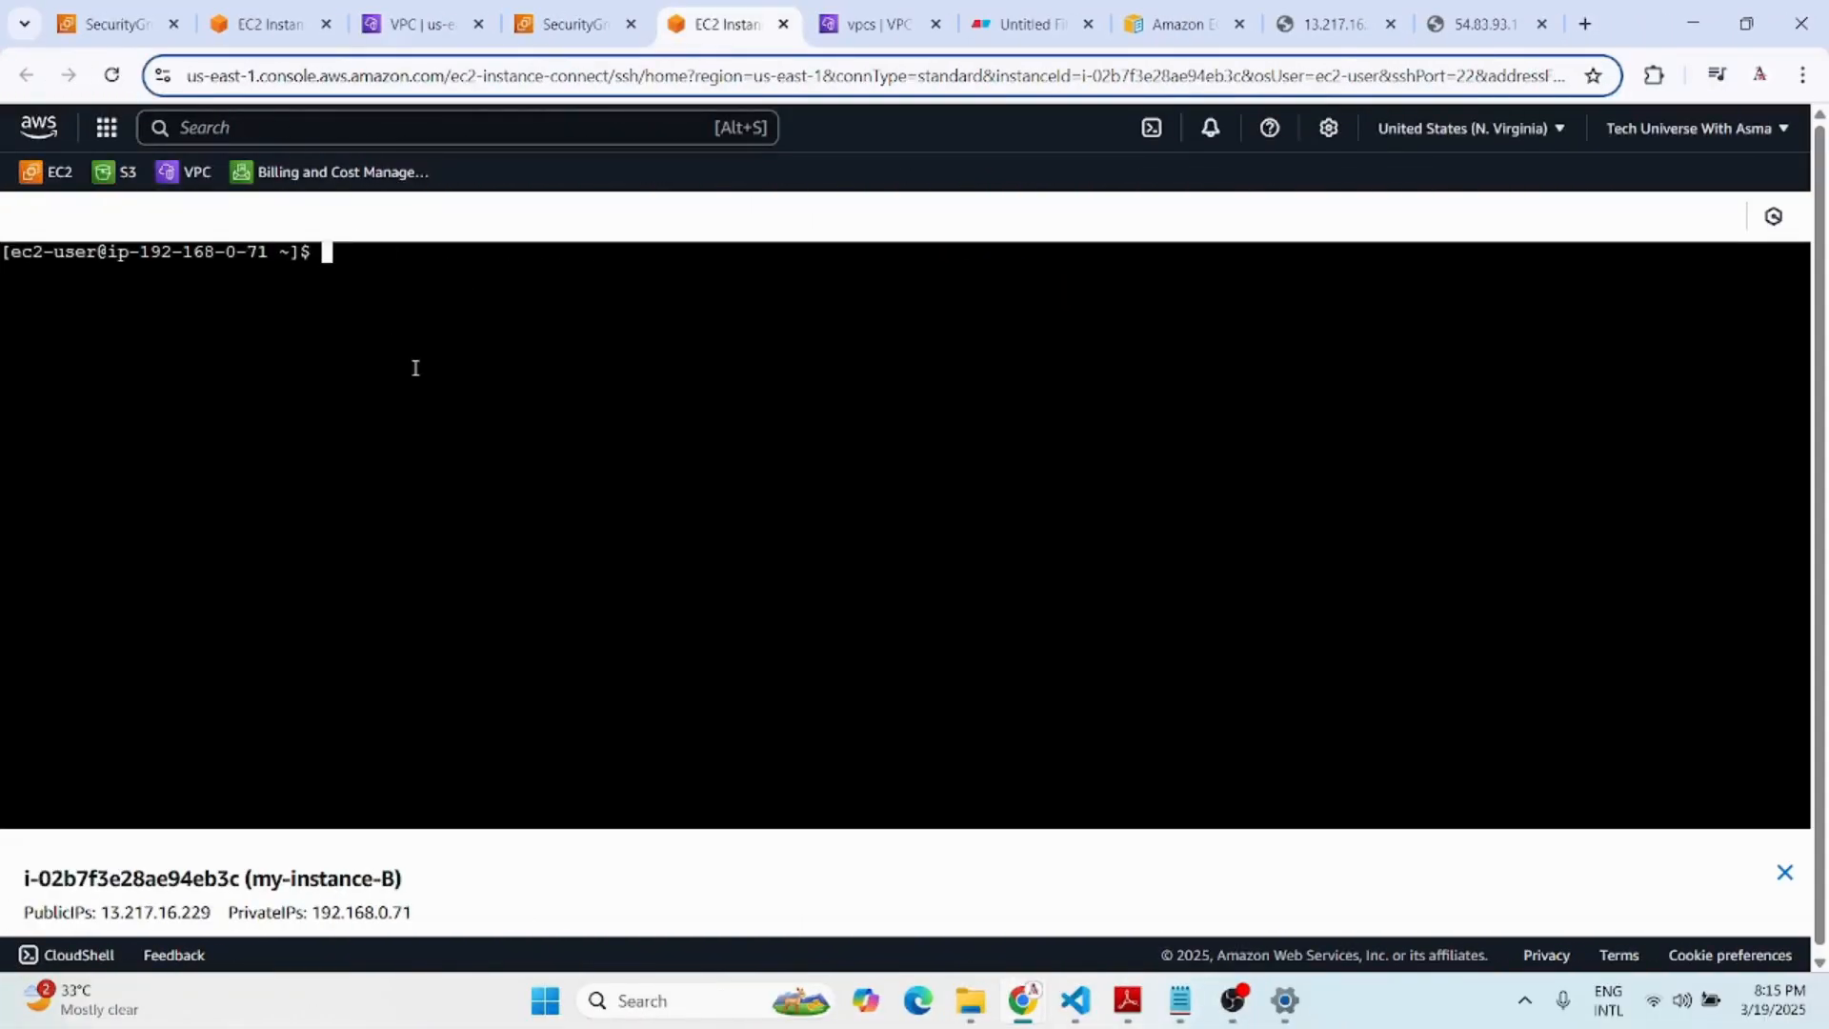
Copy my-instance-A1's private IP from its terminal session and run curl 10.0.0.24 in my-instance-B's terminal, highlighting the address in the response.
click(263, 29)
drag(453, 918, 304, 913)
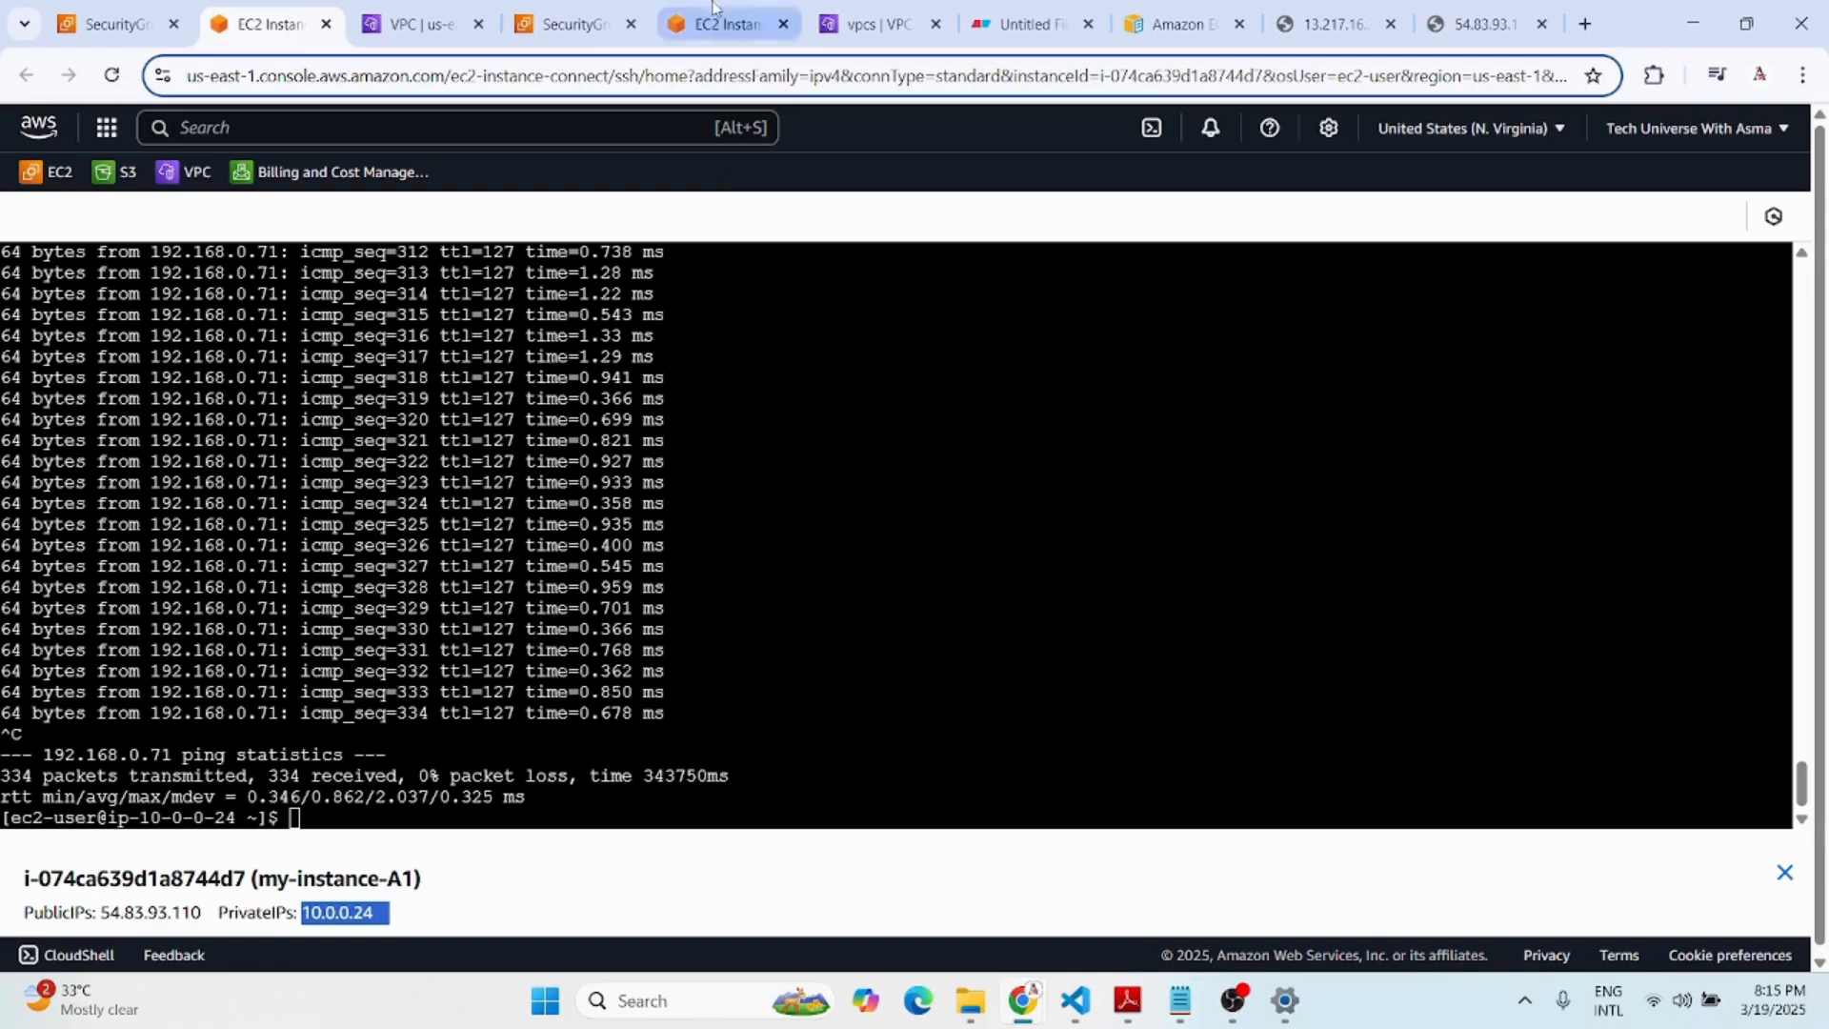
click(716, 23)
text(curl)
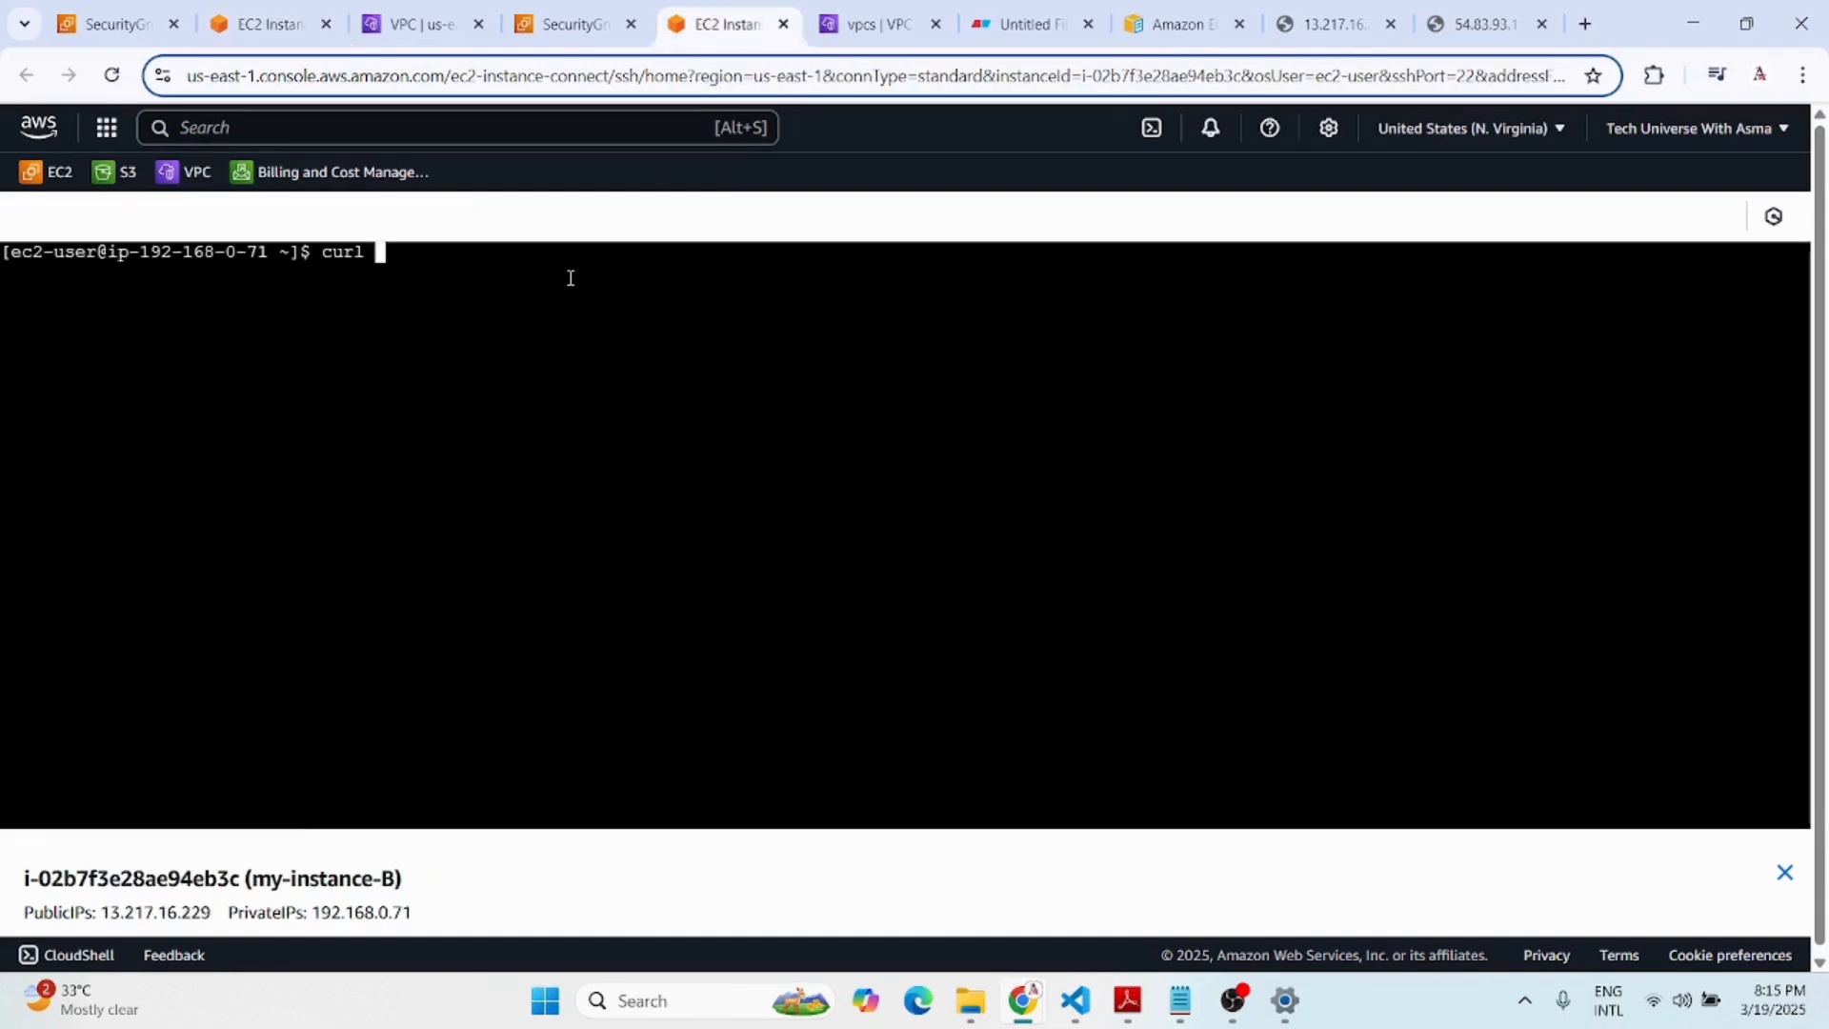
right_click(571, 278)
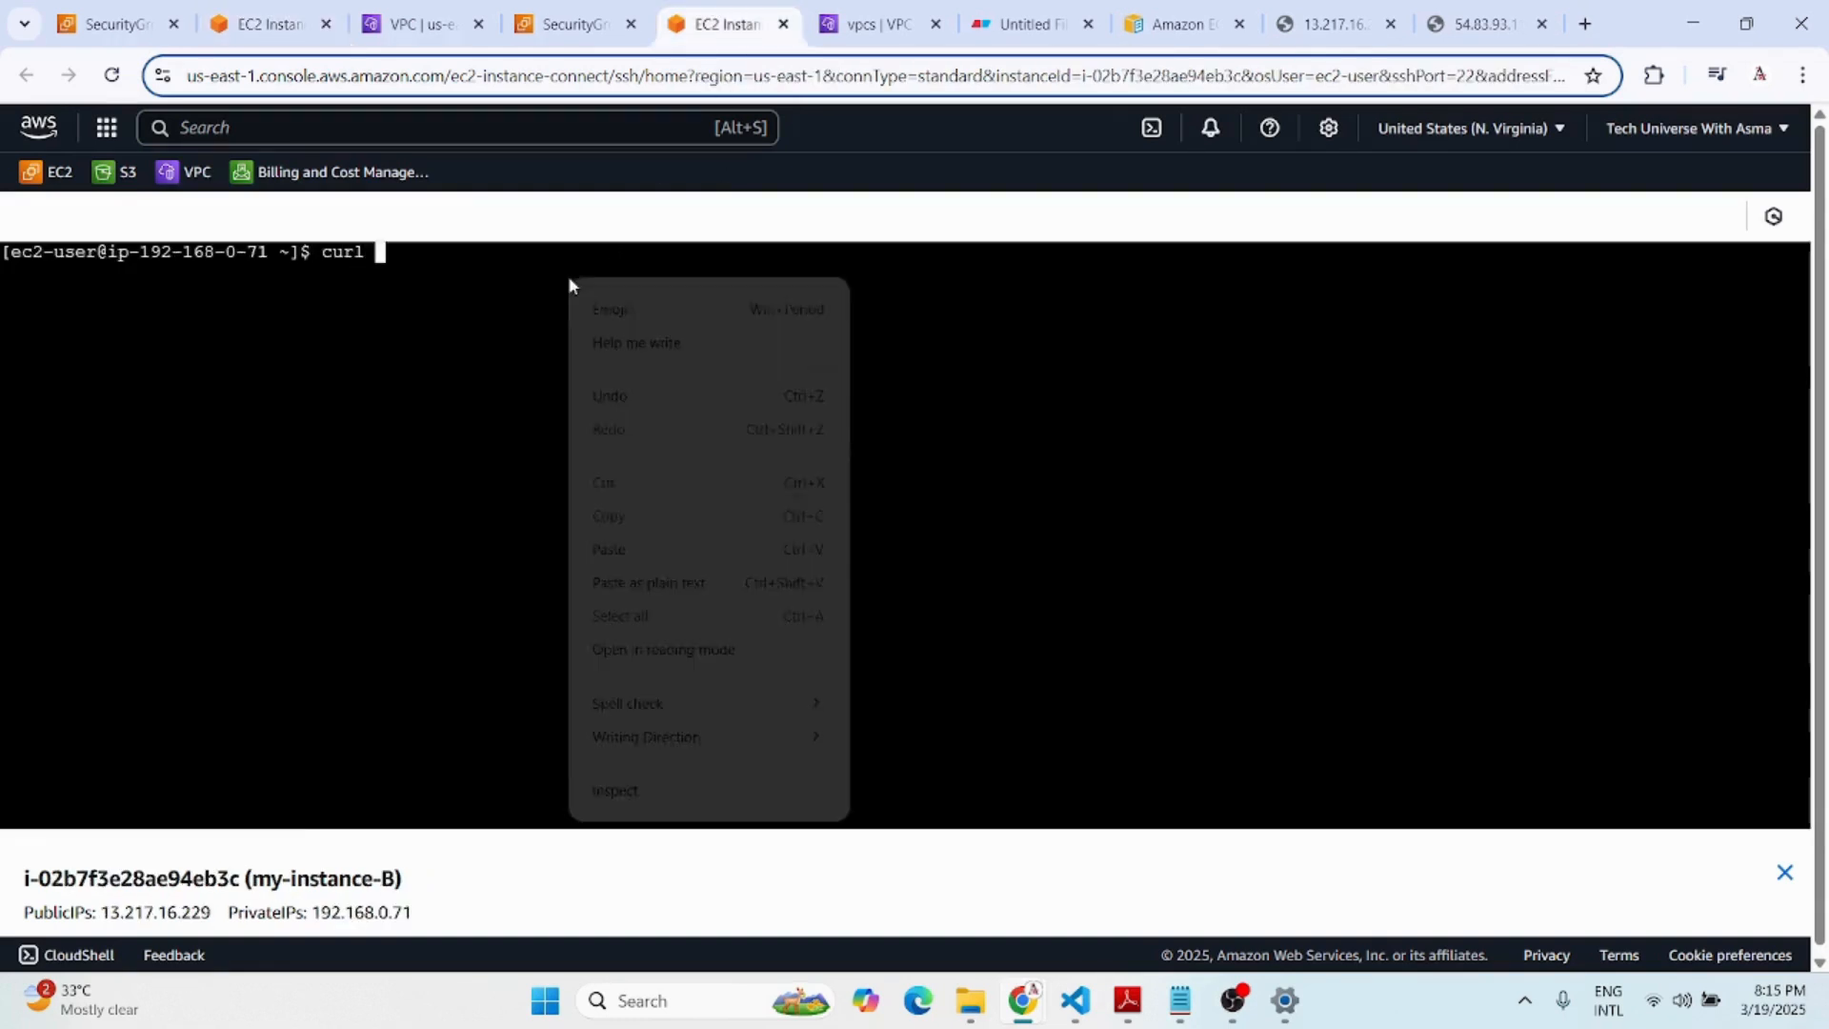
click(660, 547)
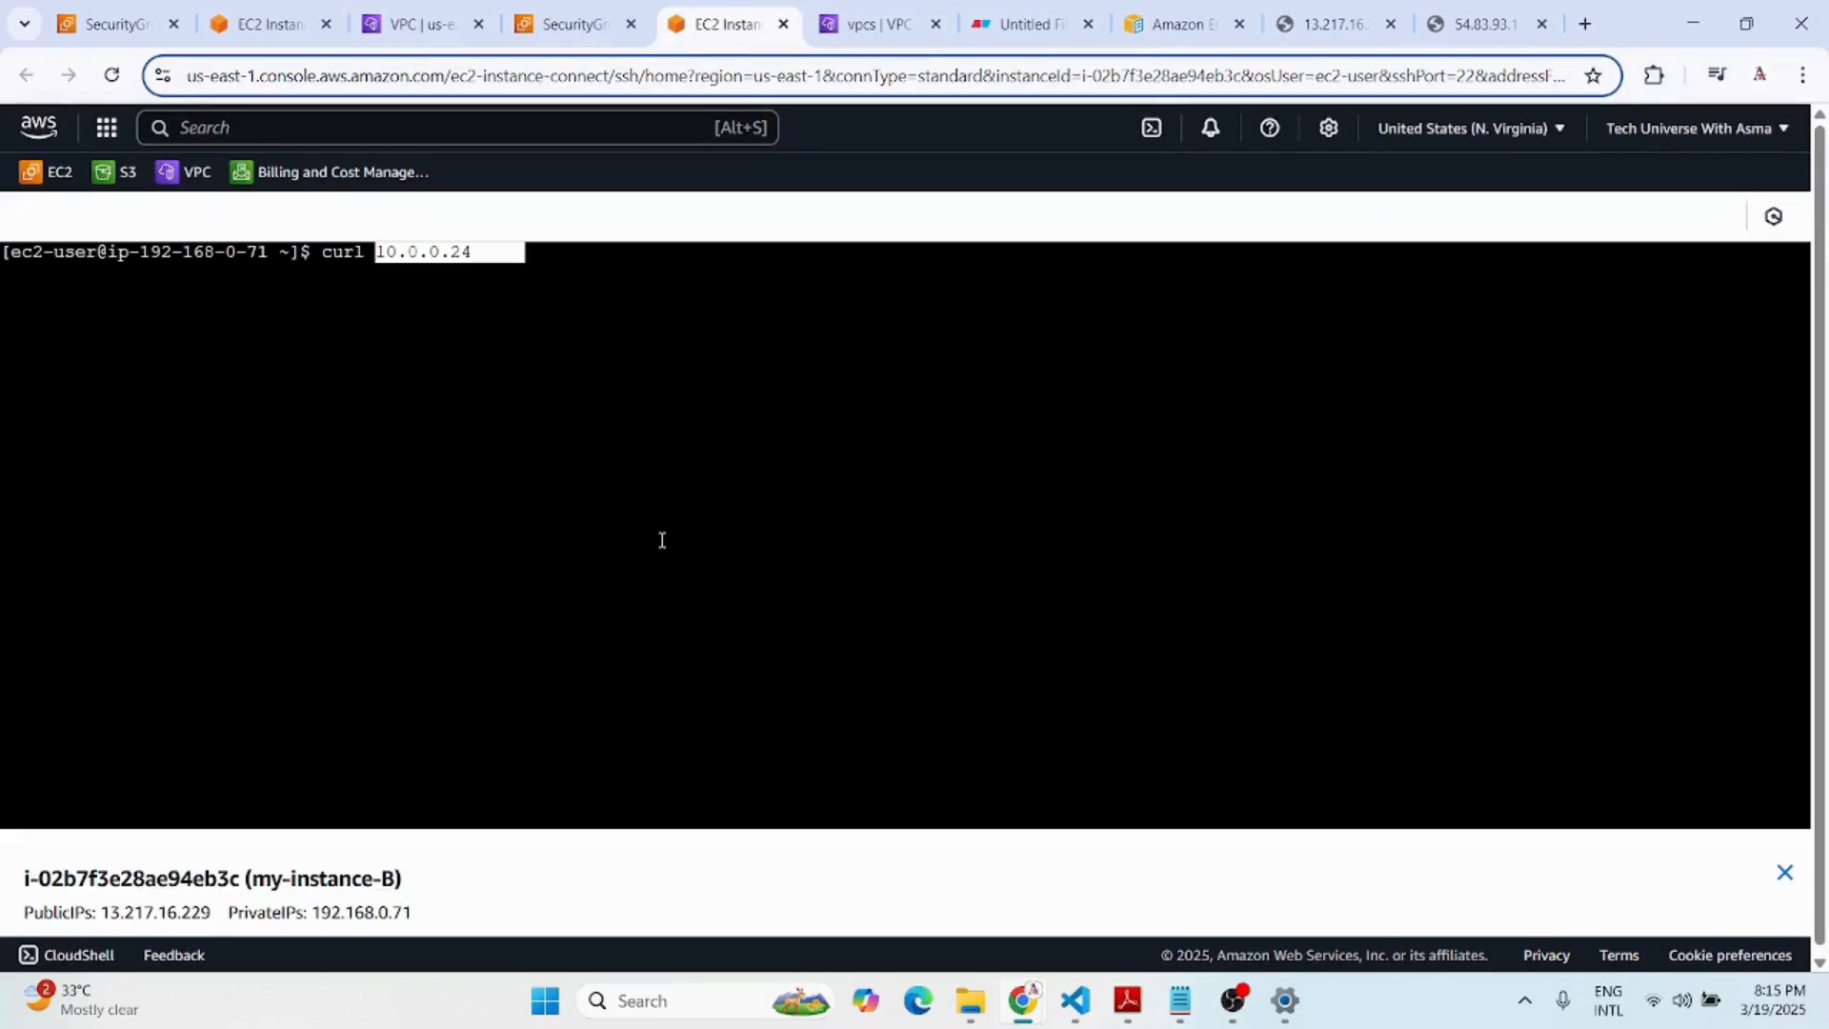
key(Return)
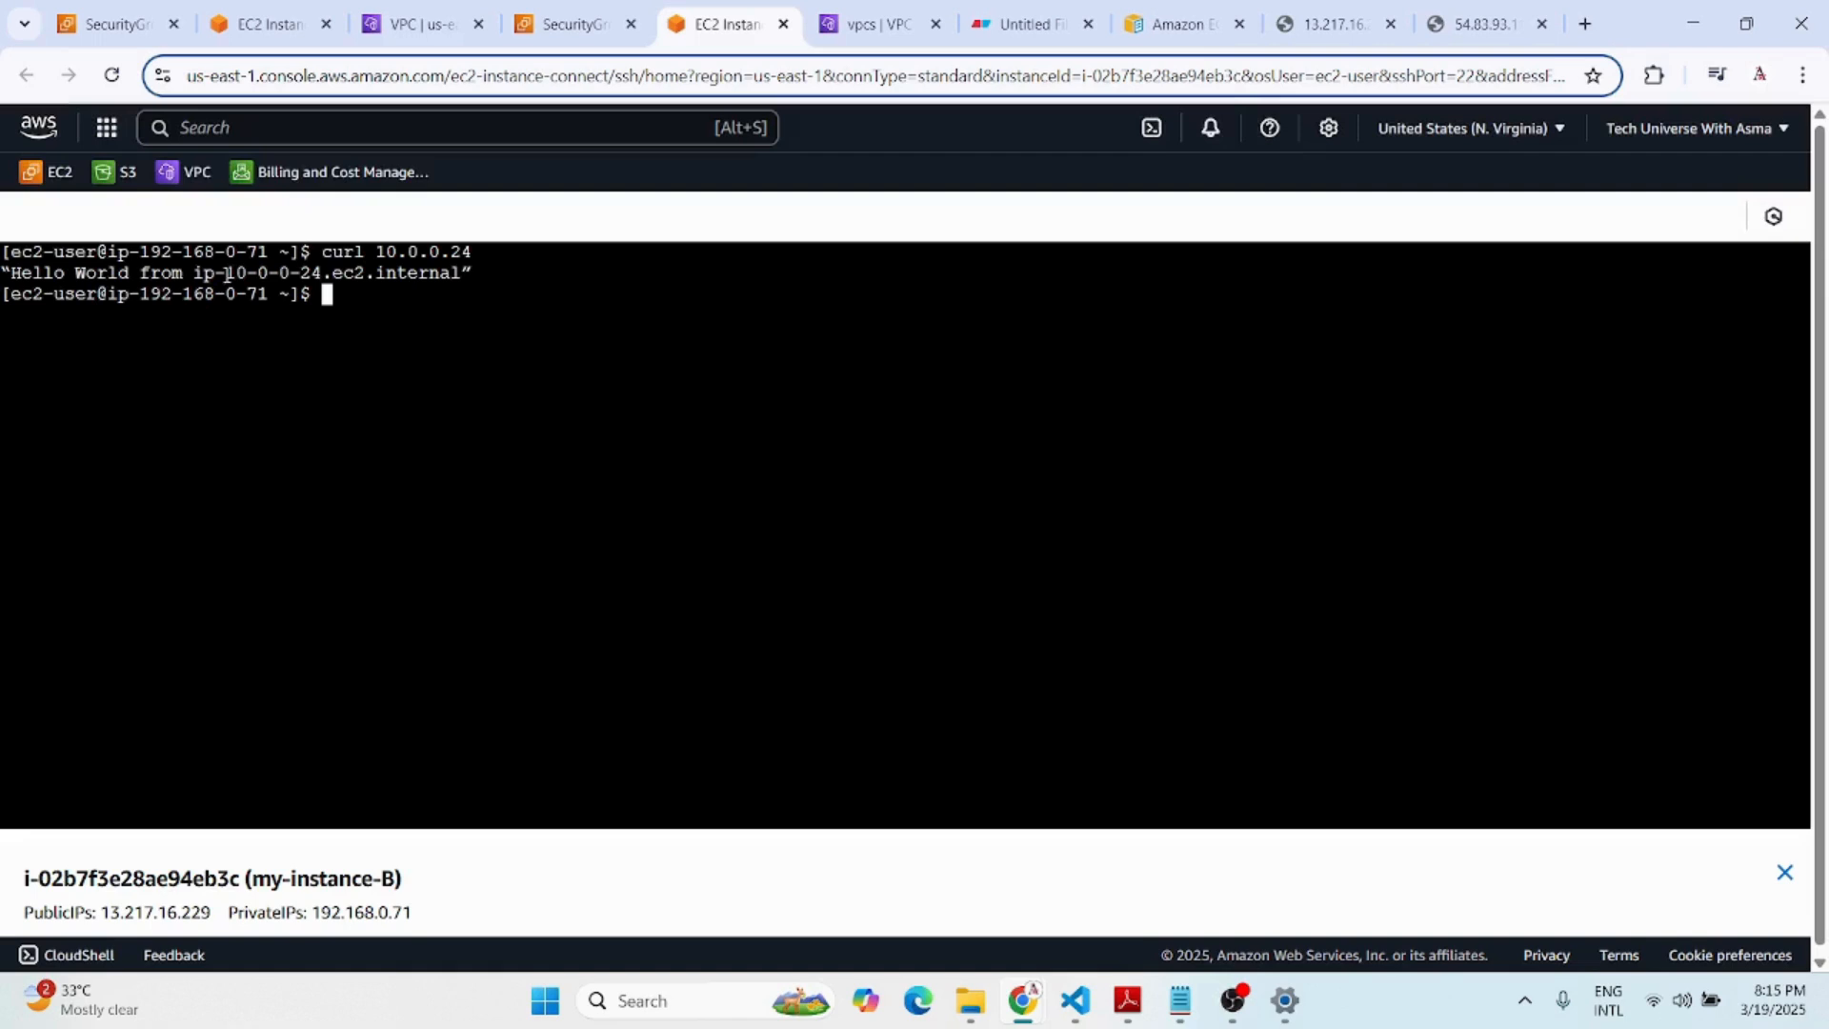
drag(225, 274, 325, 275)
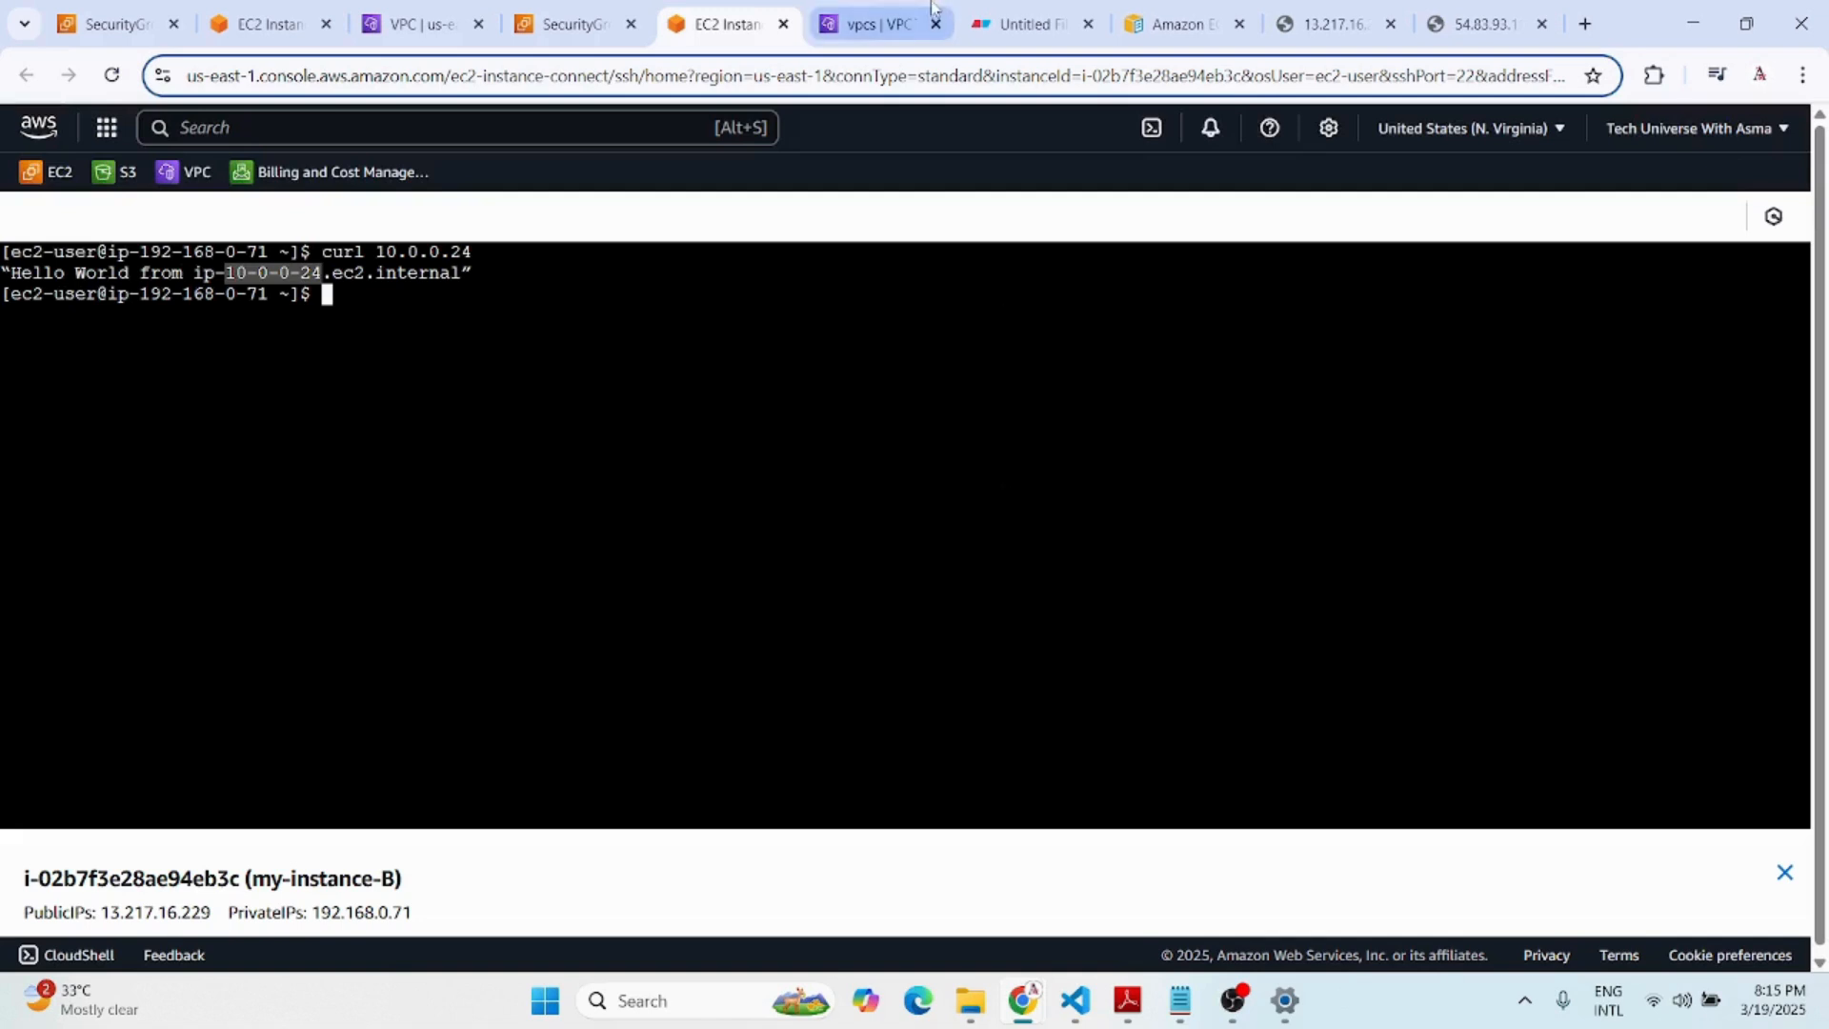
Switch to the Eraser architecture diagram and review the two peered VPCs with their public subnets and internet gateways.
click(983, 27)
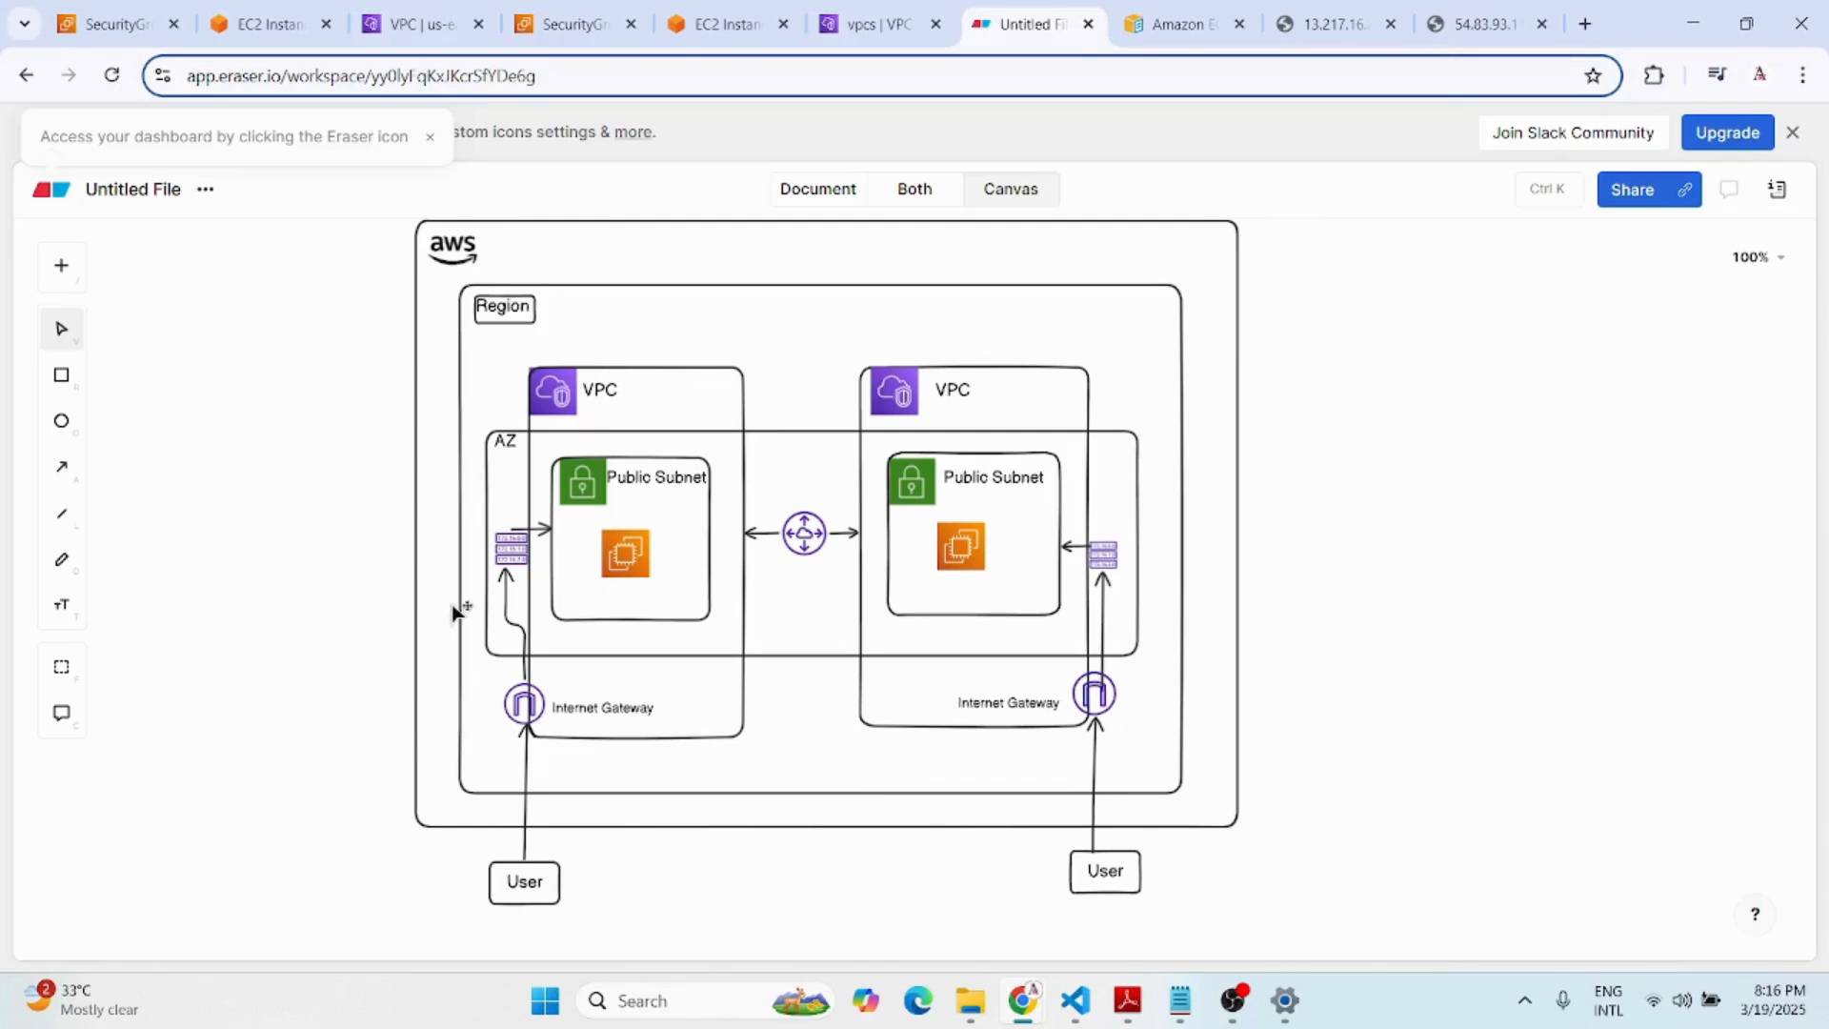
scroll(1027, 831, up, 1)
scroll(1016, 832, down, 1)
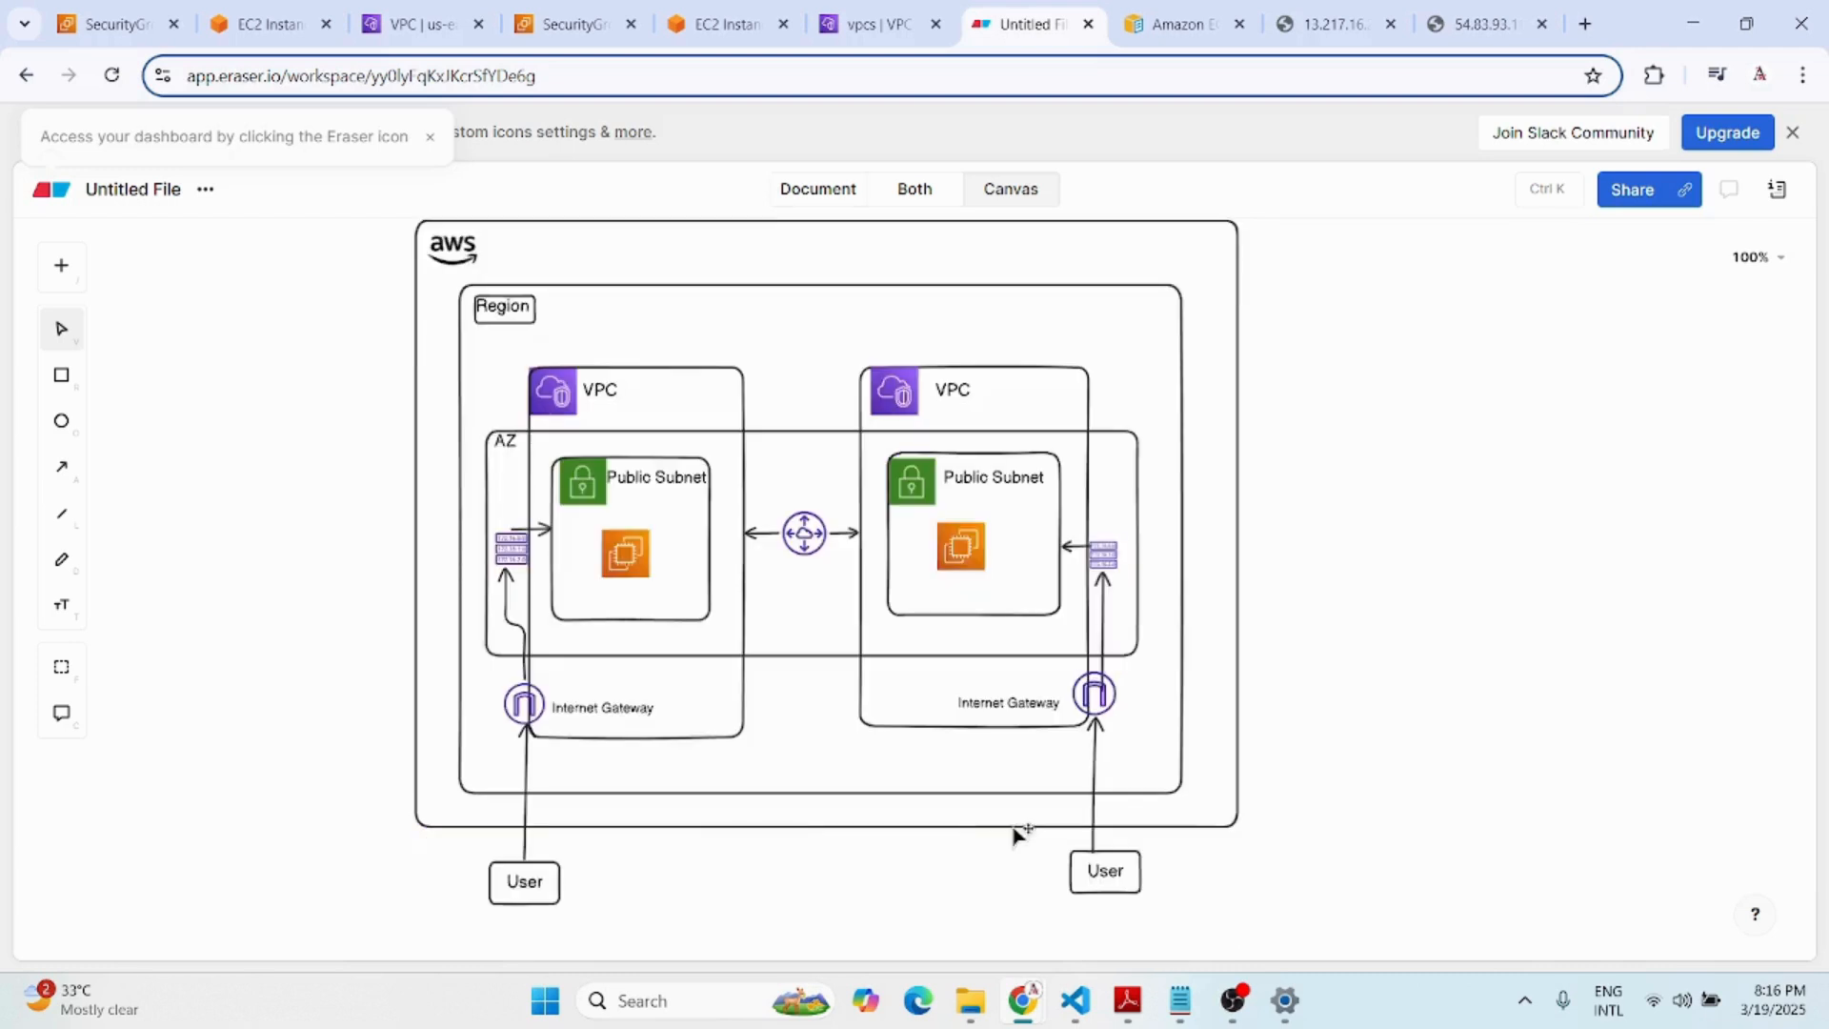